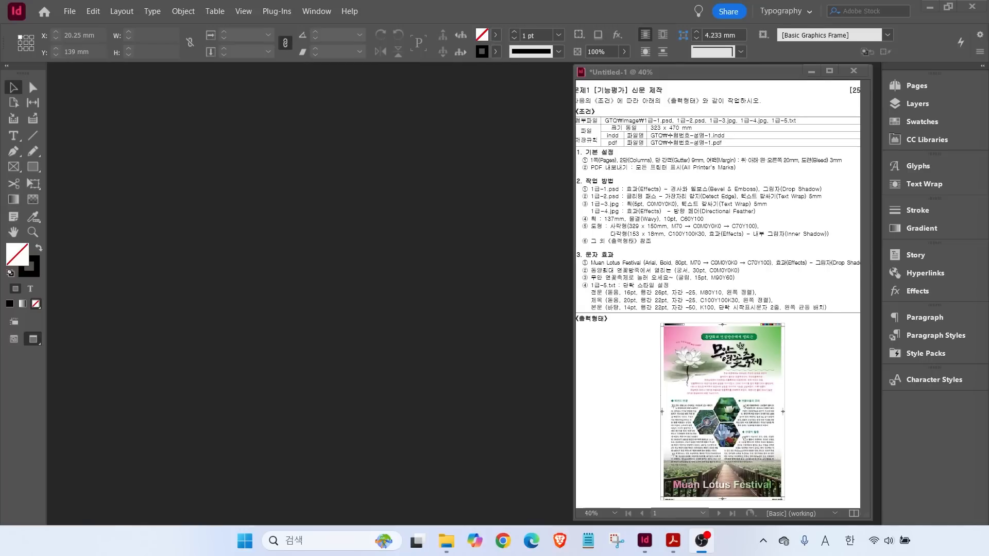
- Apply the Typography workspace
{"action": "left_click", "coordinate": [526, 282]}
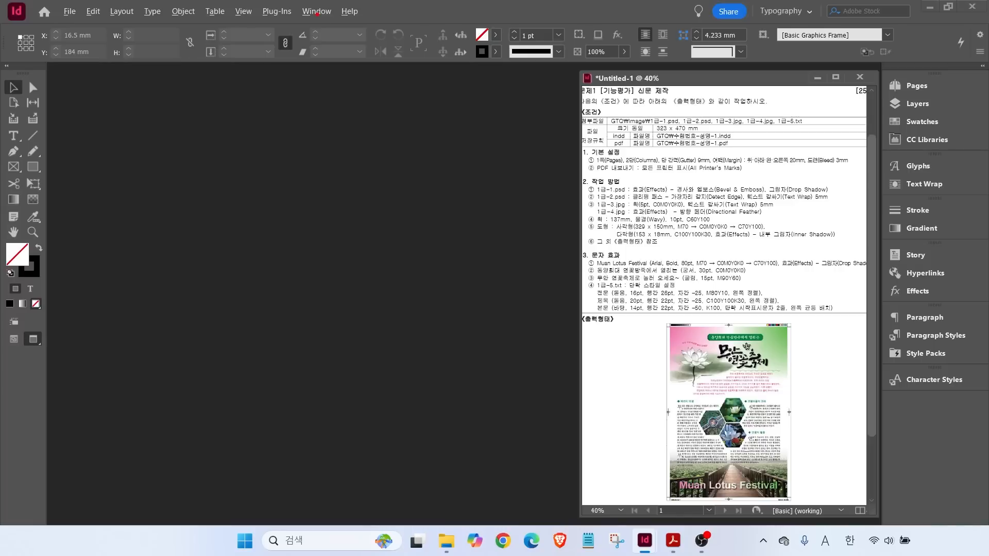
{"action": "mouse_move", "coordinate": [290, 2]}
{"action": "left_mouse_down"}
{"action": "mouse_move", "coordinate": [346, 18]}
{"action": "mouse_move", "coordinate": [341, 53]}
{"action": "left_mouse_up"}
{"action": "key", "text": "Escape"}
{"action": "left_click", "coordinate": [314, 12]}
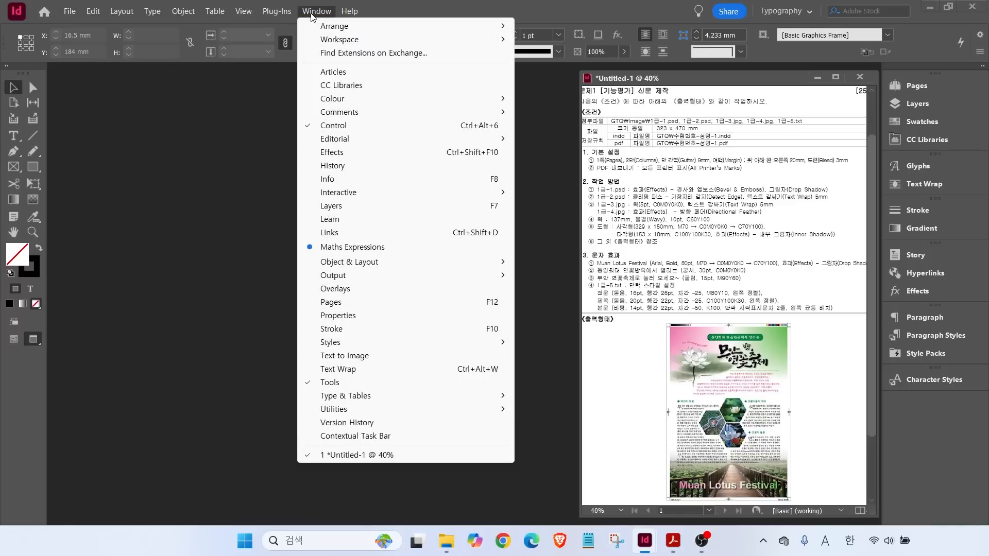
{"action": "mouse_move", "coordinate": [334, 45]}
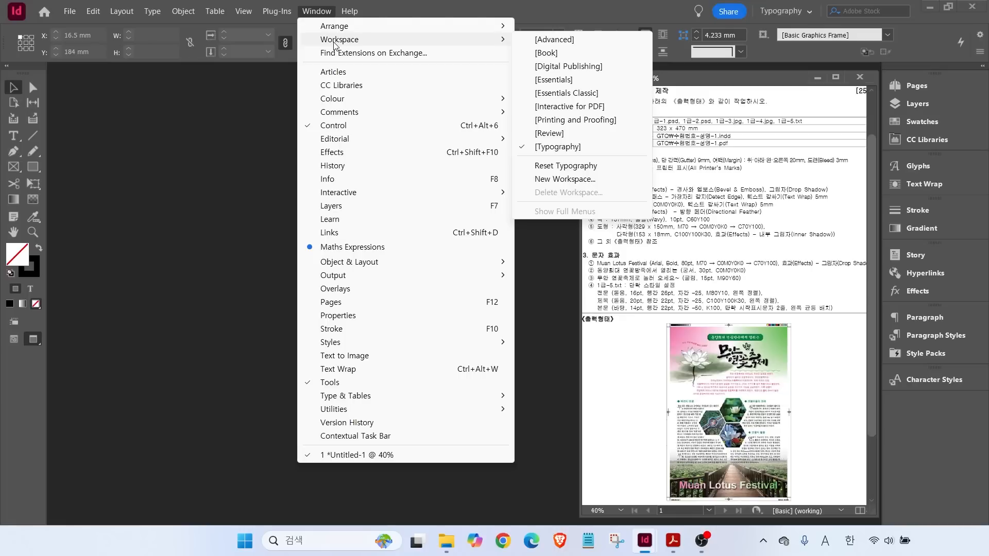
{"action": "key", "text": "ctrl"}
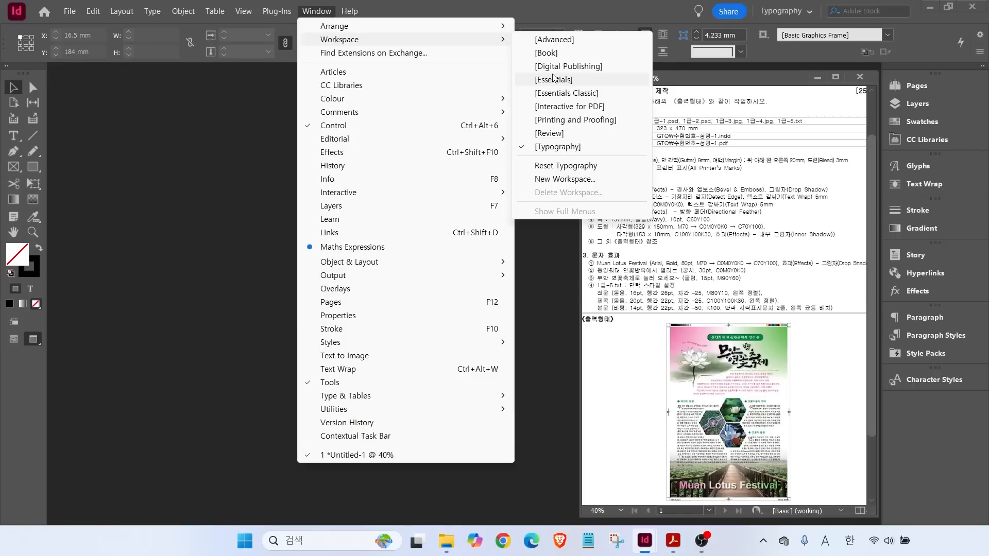
{"action": "left_click", "coordinate": [557, 148]}
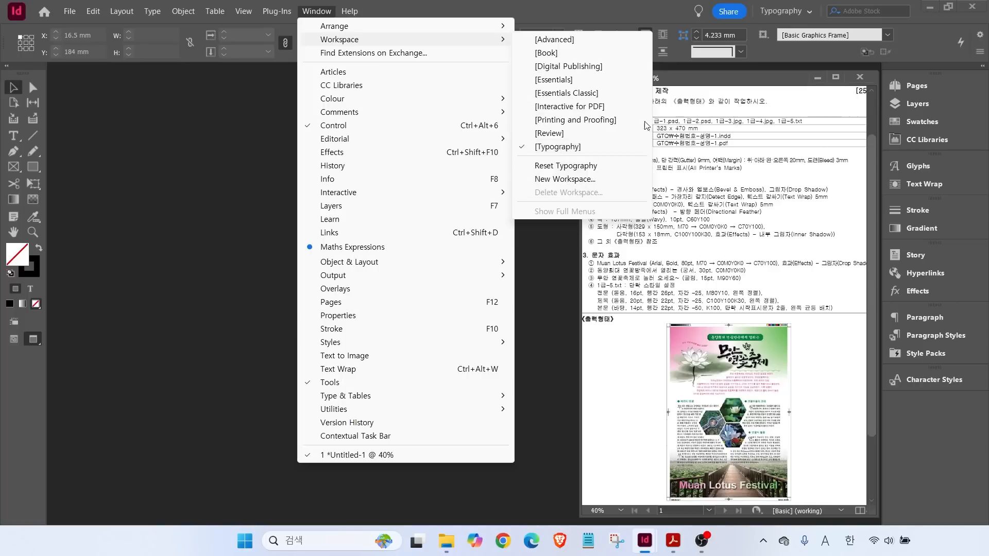
{"action": "left_click", "coordinate": [560, 149]}
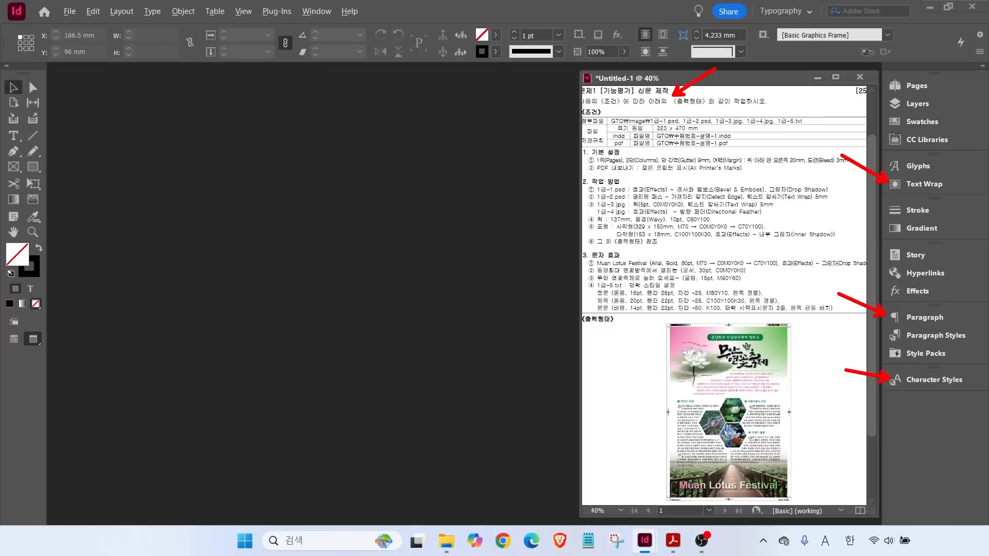
{"action": "key", "text": "Escape"}
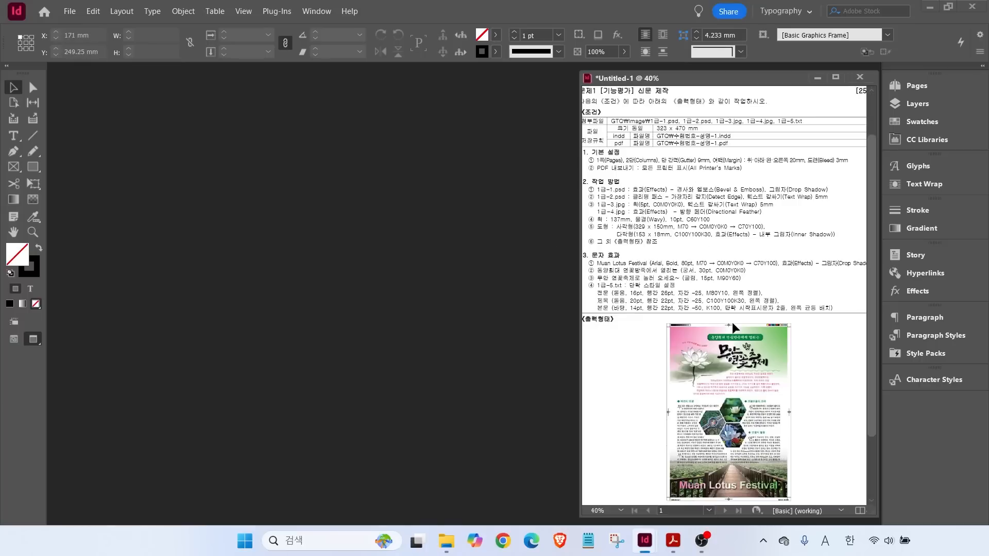
{"action": "key", "text": "ctrl+2"}
{"action": "key", "text": "Escape"}
{"action": "left_click", "coordinate": [317, 13]}
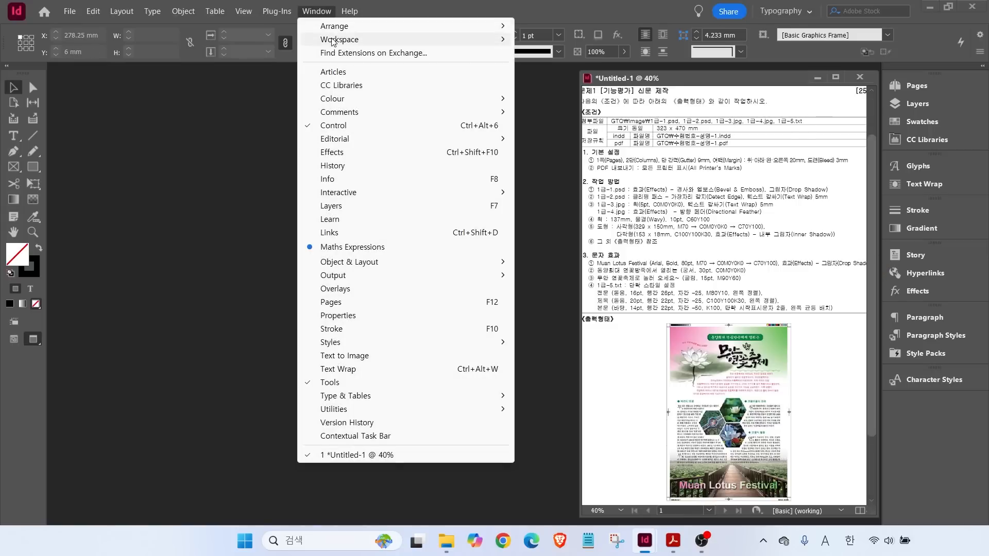
{"action": "mouse_move", "coordinate": [336, 39]}
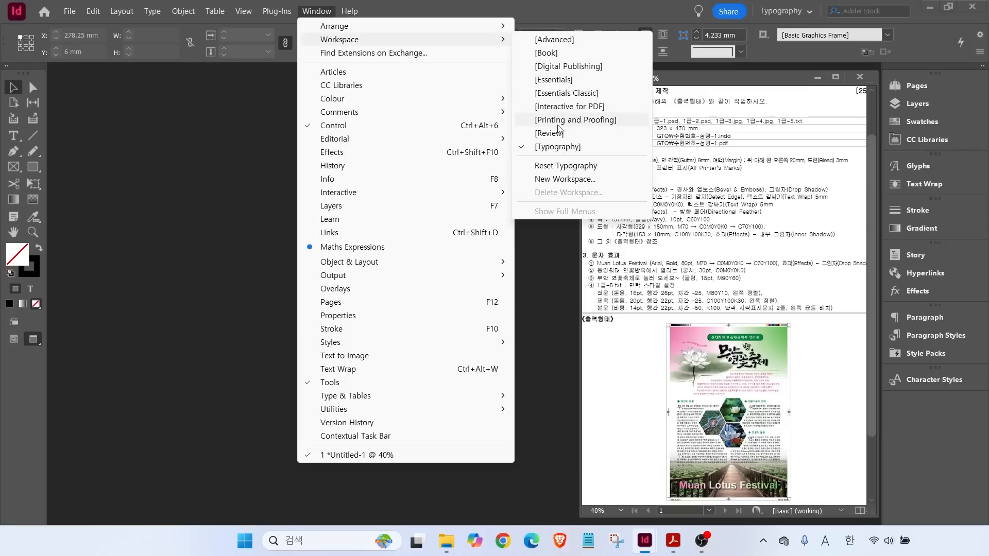
{"action": "left_click", "coordinate": [288, 176]}
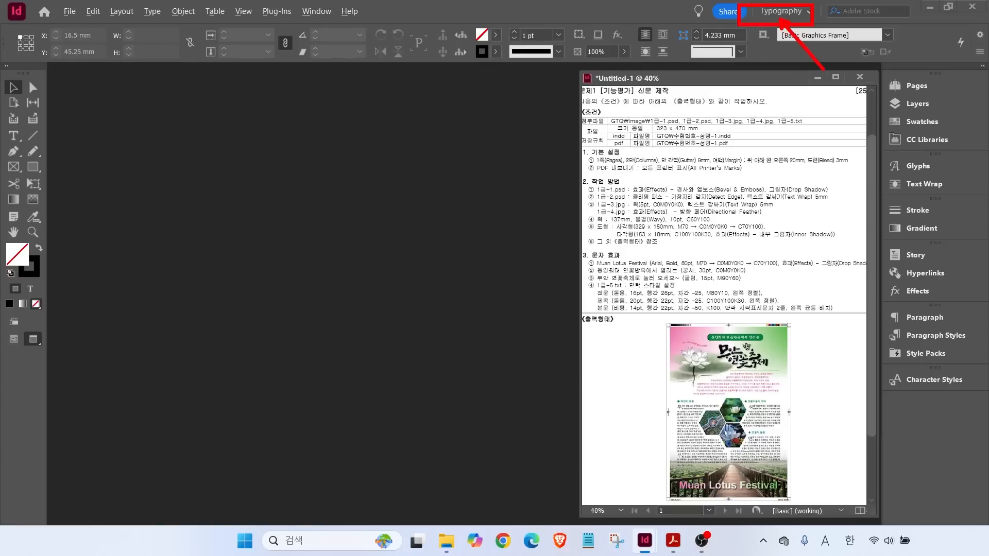
- Try out the Interactive for PDF workspace and the Digital Publishing workspace
{"action": "left_click", "coordinate": [780, 11]}
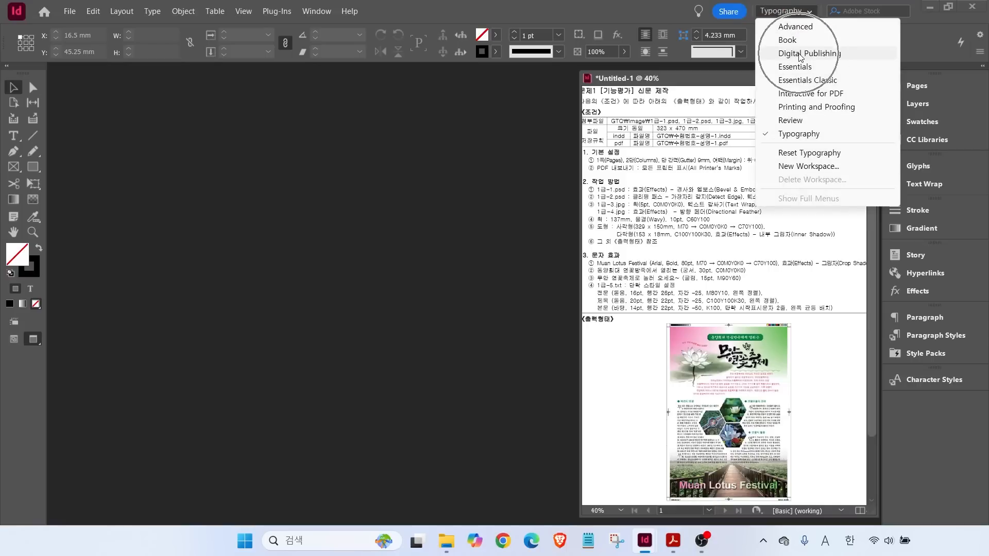
{"action": "left_click", "coordinate": [799, 98]}
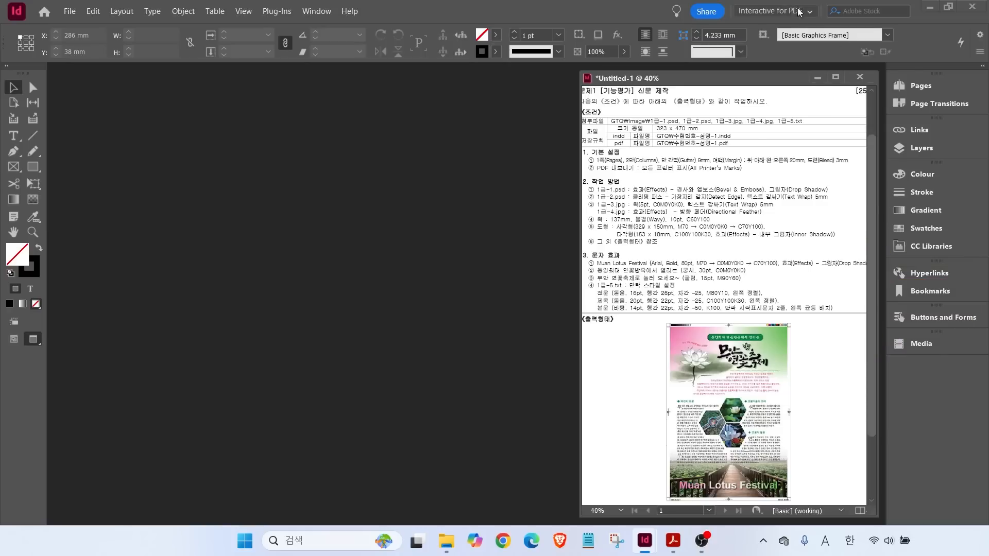
{"action": "left_click", "coordinate": [772, 10]}
{"action": "left_click", "coordinate": [777, 54]}
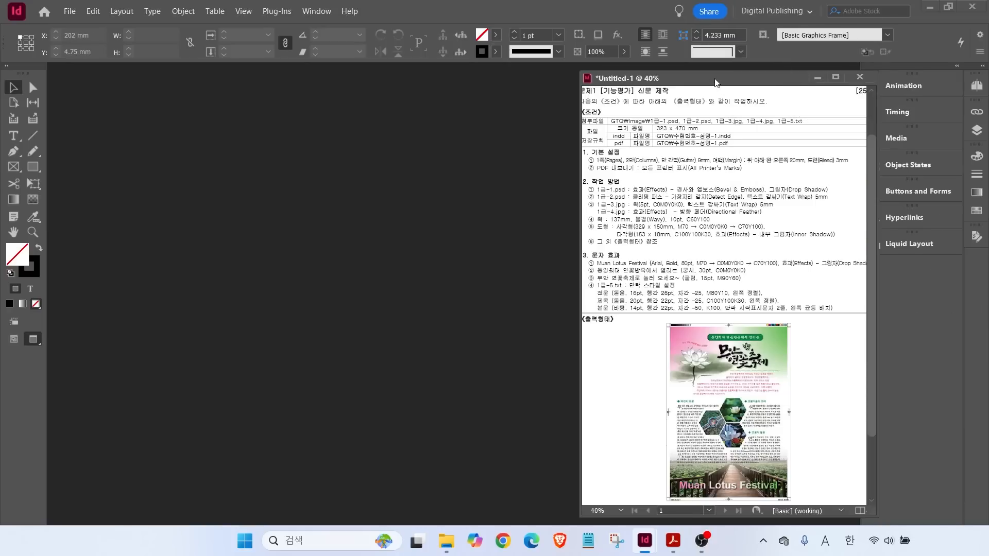
{"action": "left_click_drag", "start_coordinate": [712, 78], "coordinate": [679, 78]}
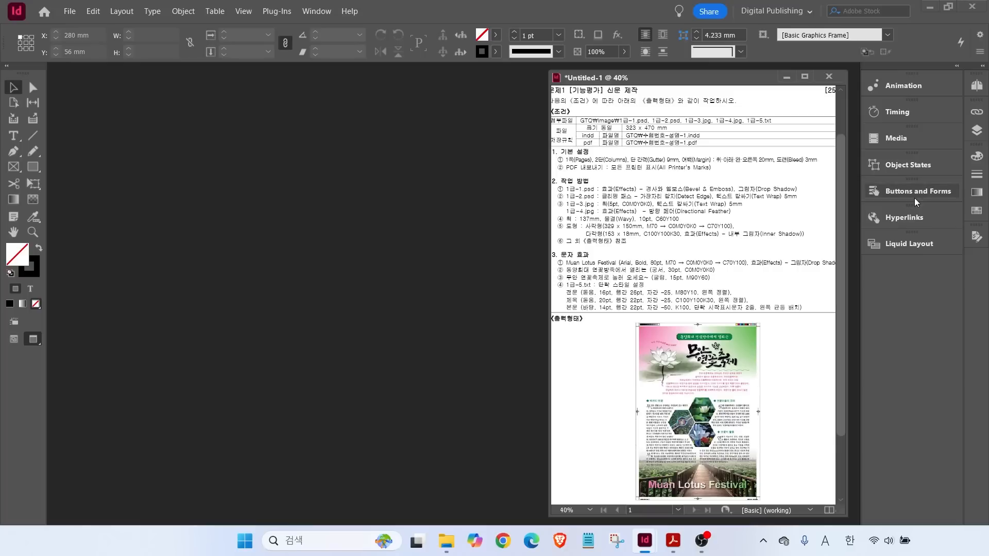
- Switch back to the Typography workspace and place the document window beside the docked panels
{"action": "left_click", "coordinate": [756, 11]}
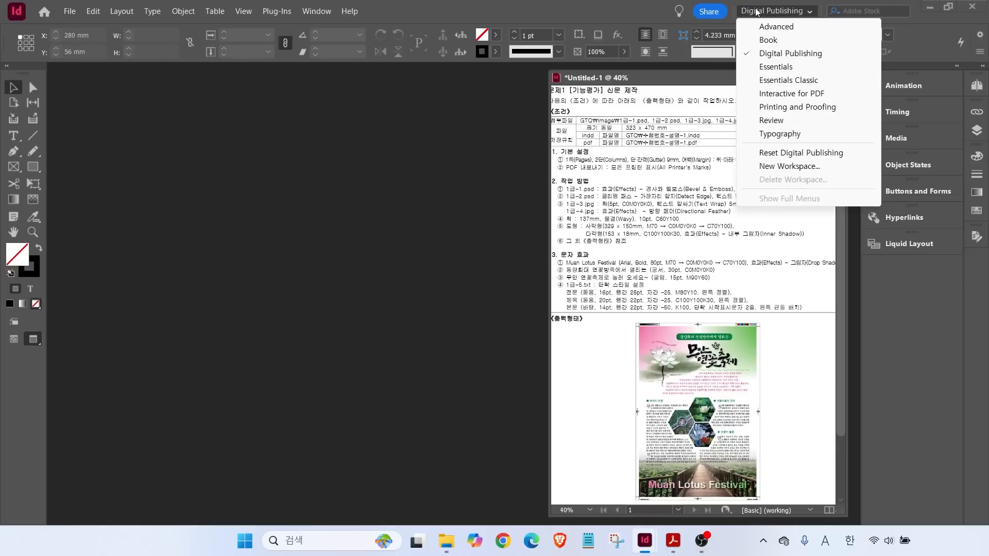
{"action": "left_click", "coordinate": [771, 135]}
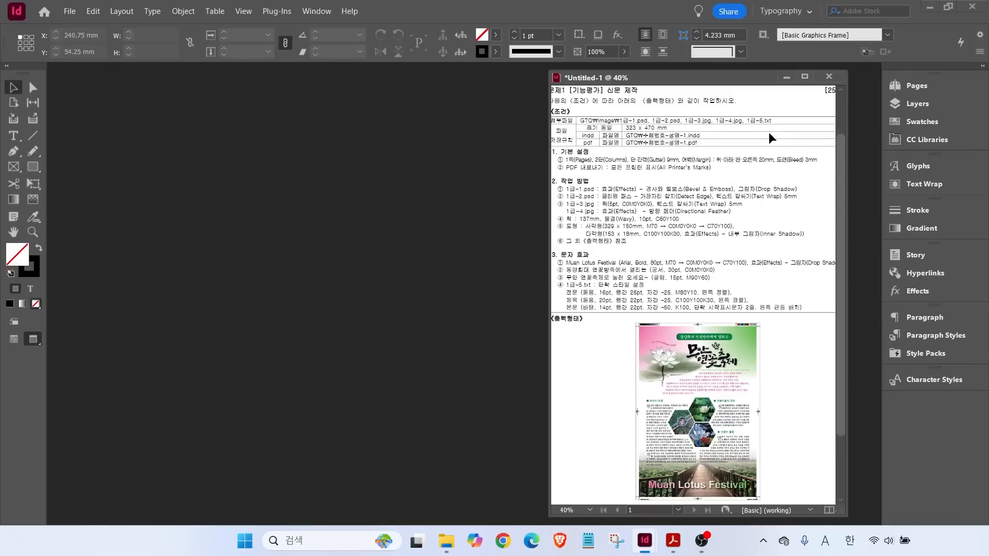
{"action": "left_click_drag", "start_coordinate": [731, 75], "coordinate": [759, 76]}
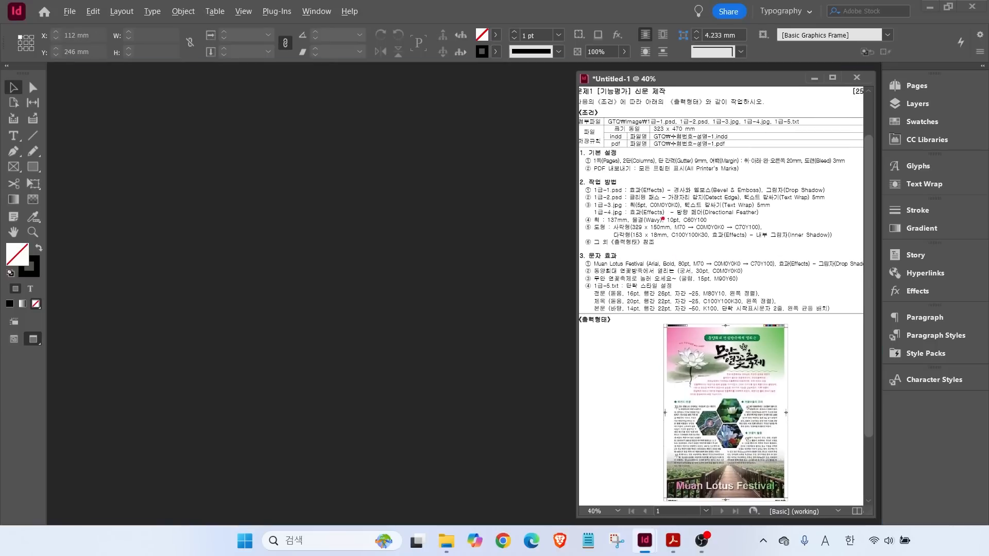
- Compare the required shape sizes with the width and height fields and check the Control panel's Dimensions Include Stroke Weight option
{"action": "left_click_drag", "start_coordinate": [624, 194], "coordinate": [639, 223]}
{"action": "left_click_drag", "start_coordinate": [672, 213], "coordinate": [705, 189]}
{"action": "mouse_move", "coordinate": [185, 69]}
{"action": "left_mouse_down"}
{"action": "mouse_move", "coordinate": [156, 74]}
{"action": "mouse_move", "coordinate": [110, 33]}
{"action": "mouse_move", "coordinate": [171, 8]}
{"action": "mouse_move", "coordinate": [209, 47]}
{"action": "mouse_move", "coordinate": [197, 66]}
{"action": "left_mouse_up"}
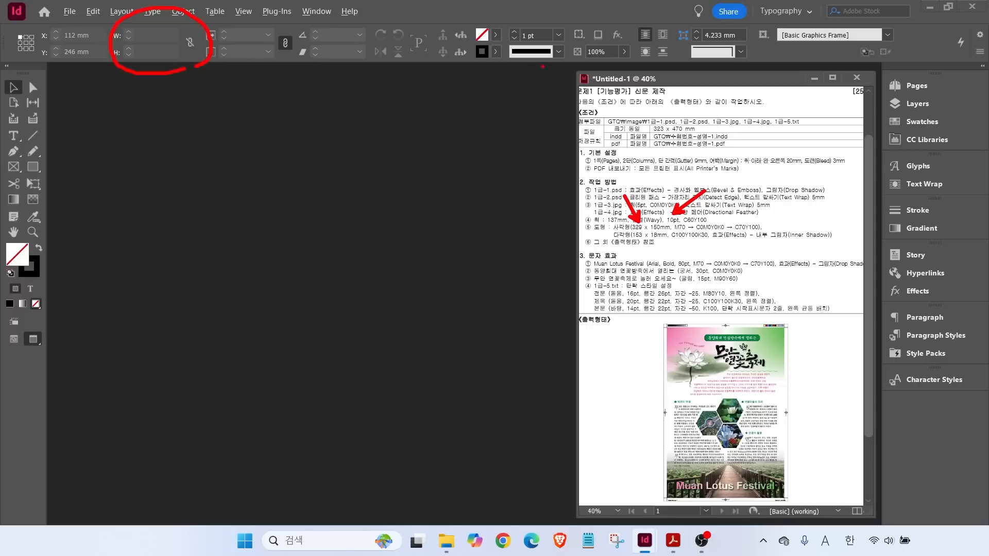
{"action": "key", "text": "Escape"}
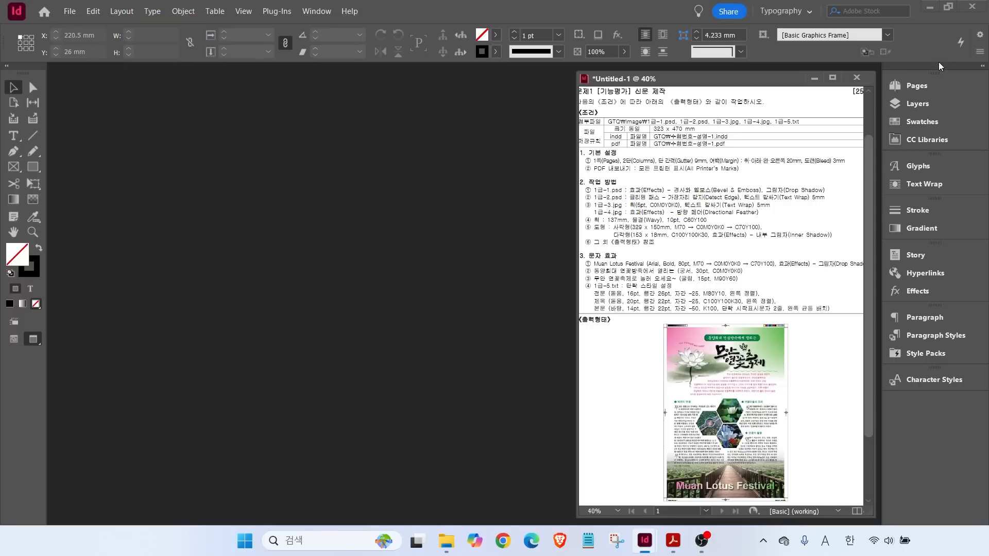
{"action": "key", "text": "ctrl"}
{"action": "key", "text": "ctrl"}
{"action": "left_click", "coordinate": [979, 53]}
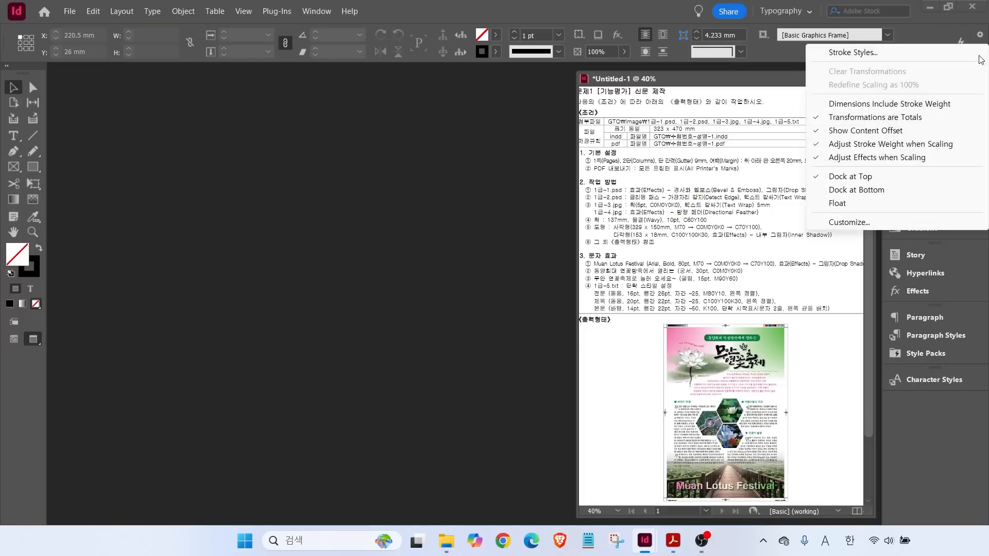
{"action": "key", "text": "ctrl"}
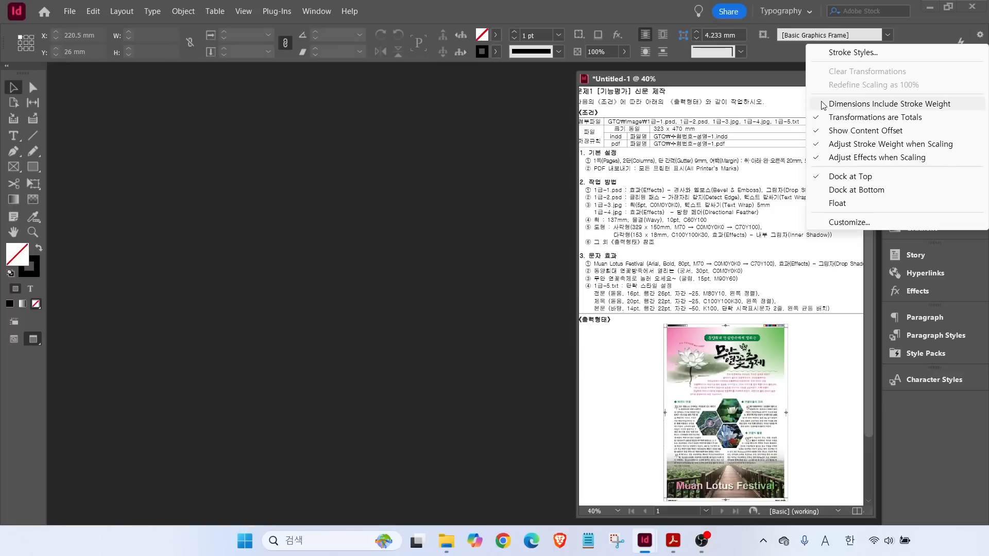
{"action": "left_click", "coordinate": [460, 260]}
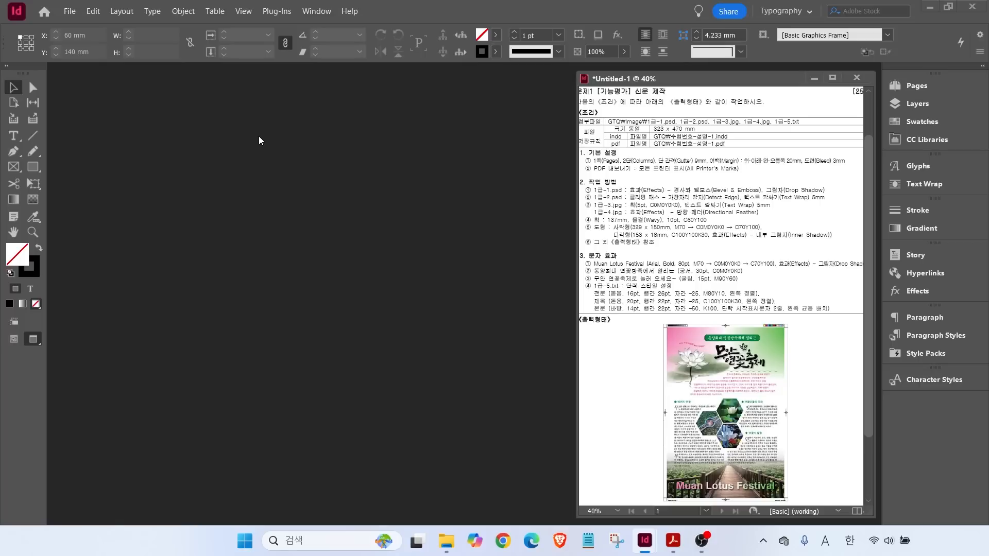
- Open the preferences at Units & Increments and look over the Grids settings
{"action": "left_click", "coordinate": [93, 11]}
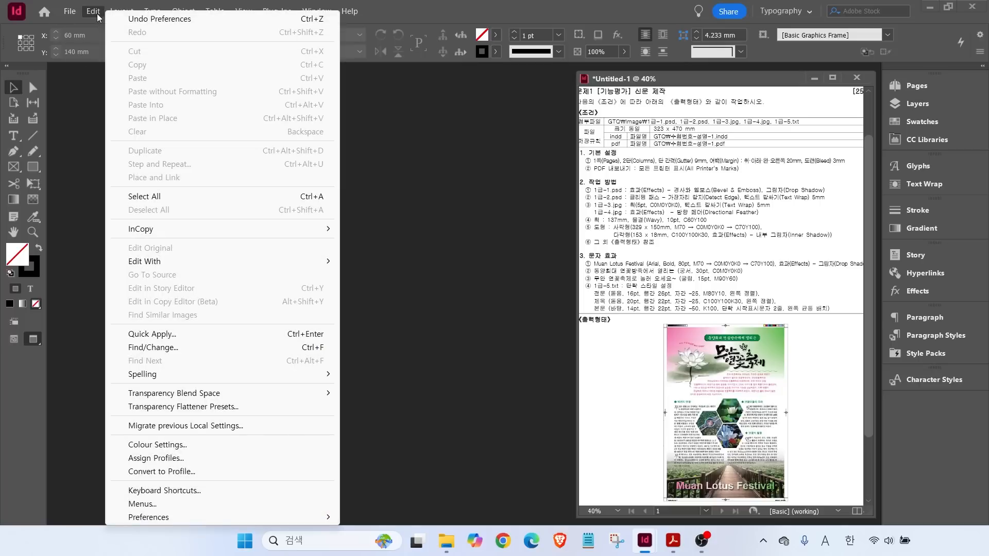
{"action": "left_click", "coordinate": [172, 517]}
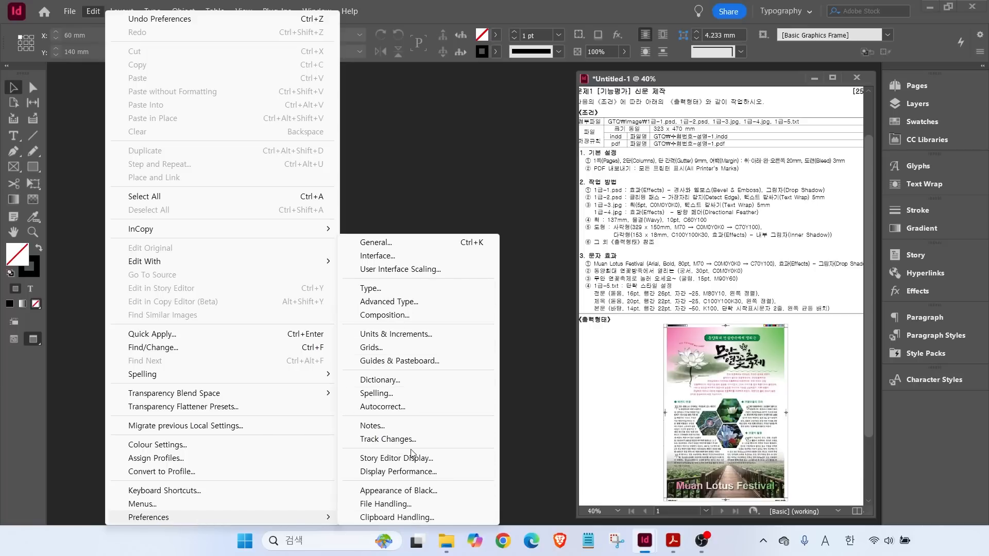
{"action": "left_click", "coordinate": [378, 336]}
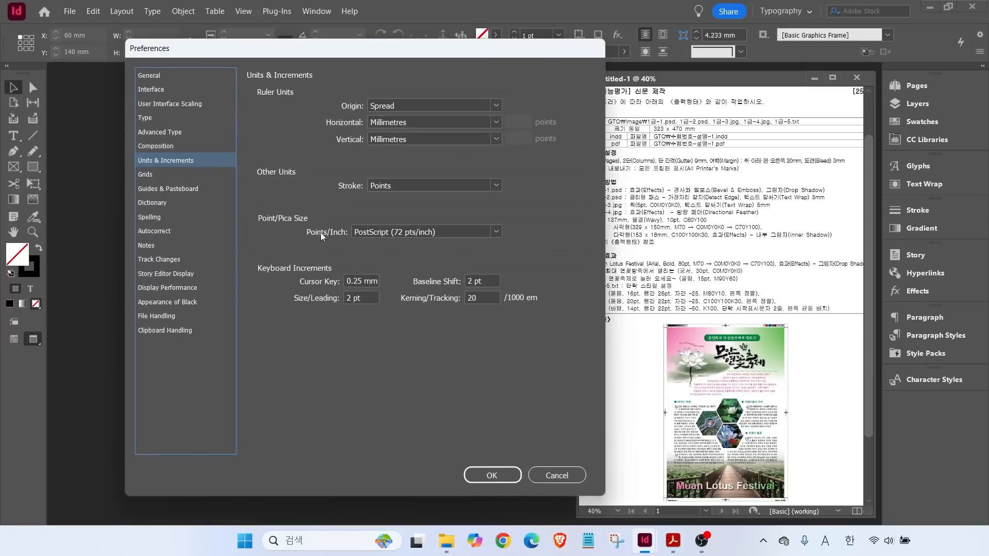
{"action": "mouse_move", "coordinate": [279, 44]}
{"action": "left_mouse_down"}
{"action": "mouse_move", "coordinate": [286, 53]}
{"action": "mouse_move", "coordinate": [268, 47]}
{"action": "left_mouse_up"}
{"action": "key", "text": "alt"}
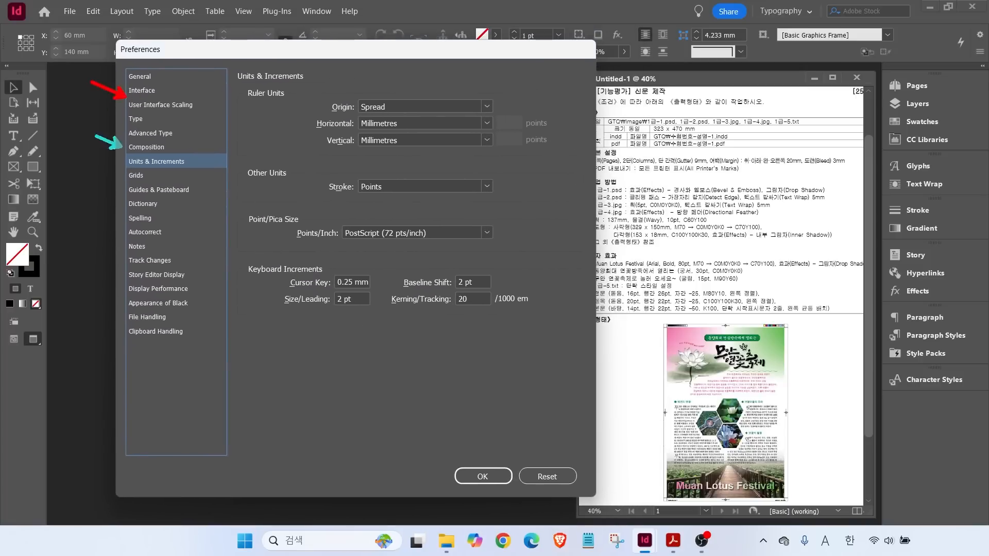
{"action": "left_click", "coordinate": [138, 175]}
{"action": "key", "text": "alt"}
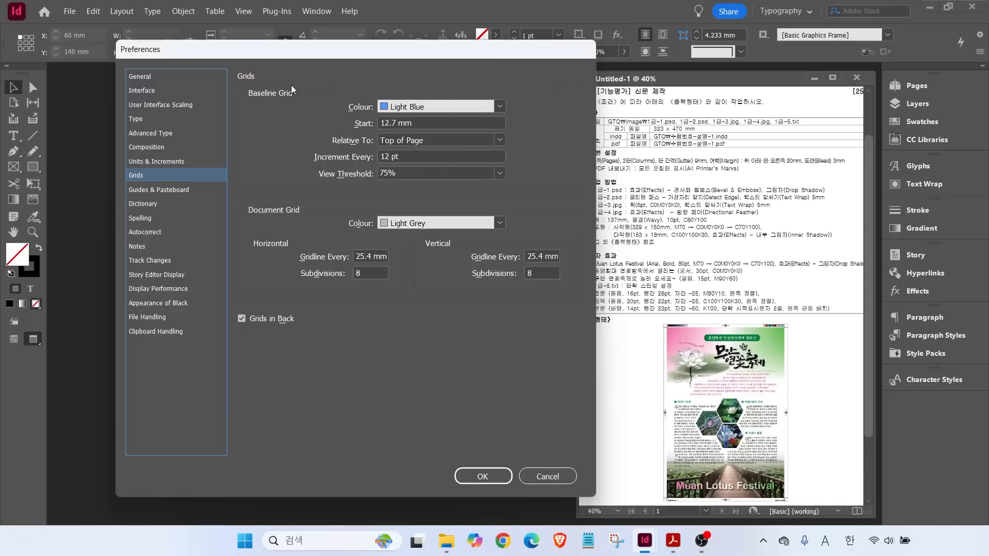
- Check the Colour Theme and Open Documents as Tabs options in the Interface preferences
{"action": "left_click", "coordinate": [145, 93]}
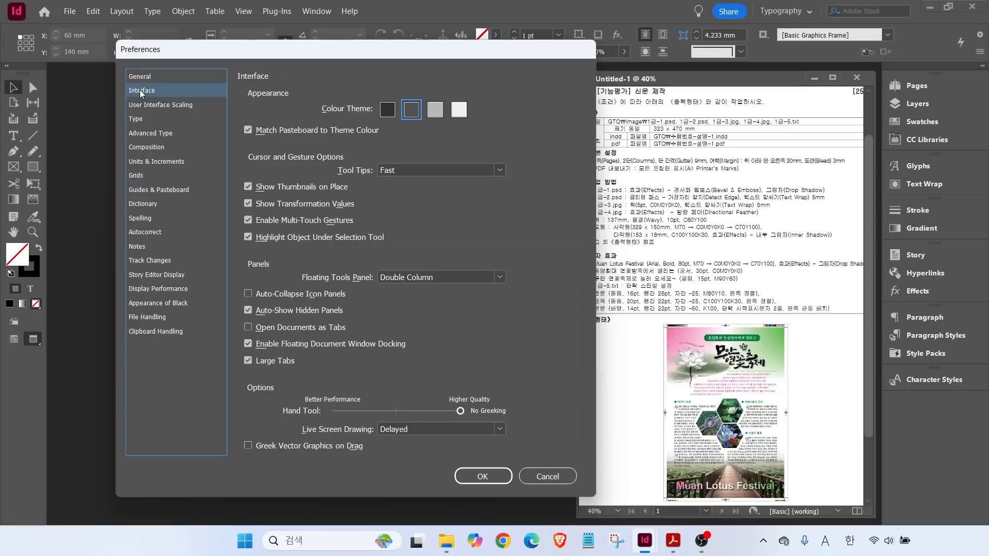
{"action": "key", "text": "alt"}
{"action": "left_click_drag", "start_coordinate": [345, 89], "coordinate": [468, 131]}
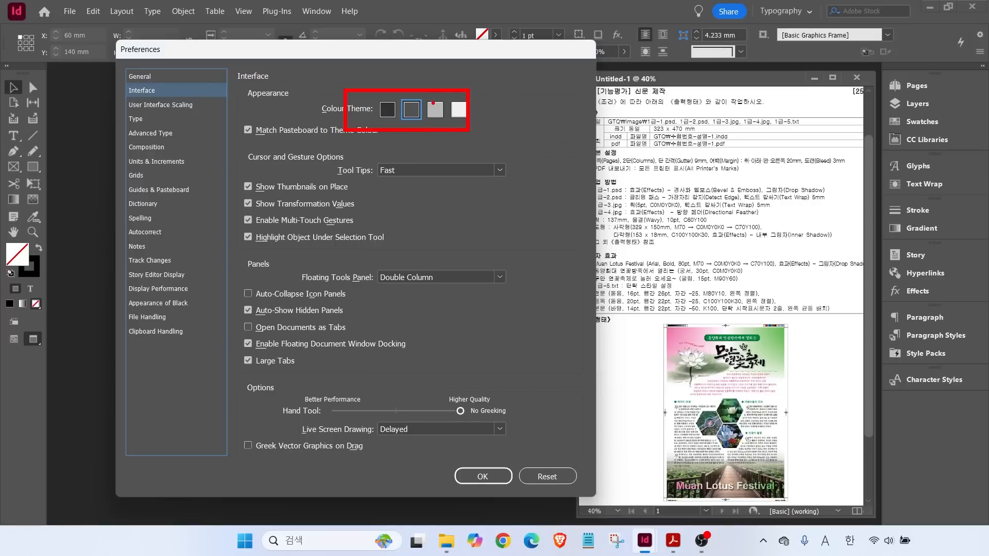
{"action": "left_click_drag", "start_coordinate": [399, 94], "coordinate": [367, 65]}
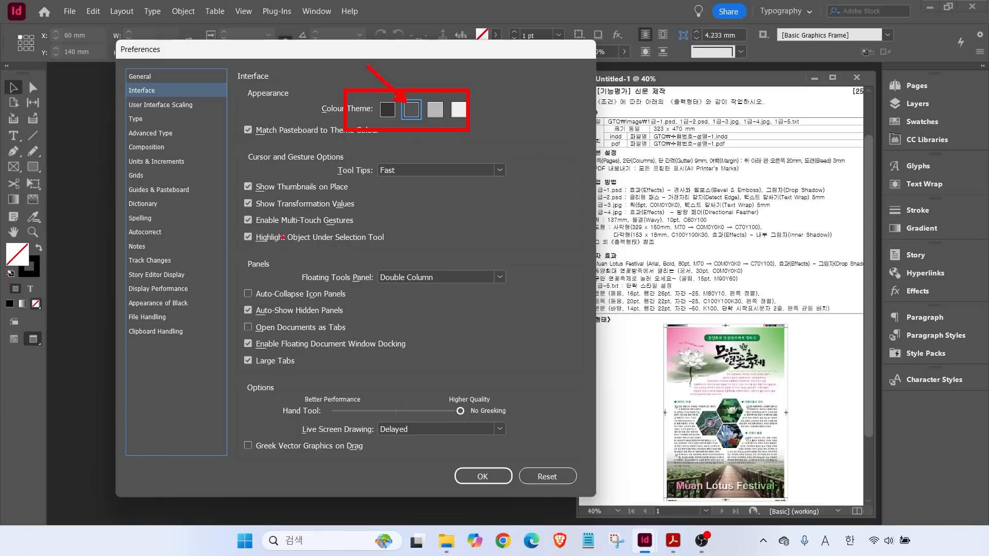
{"action": "mouse_move", "coordinate": [868, 74]}
{"action": "left_mouse_down"}
{"action": "mouse_move", "coordinate": [757, 186]}
{"action": "mouse_move", "coordinate": [584, 518]}
{"action": "left_mouse_up"}
{"action": "left_click_drag", "start_coordinate": [227, 315], "coordinate": [365, 336]}
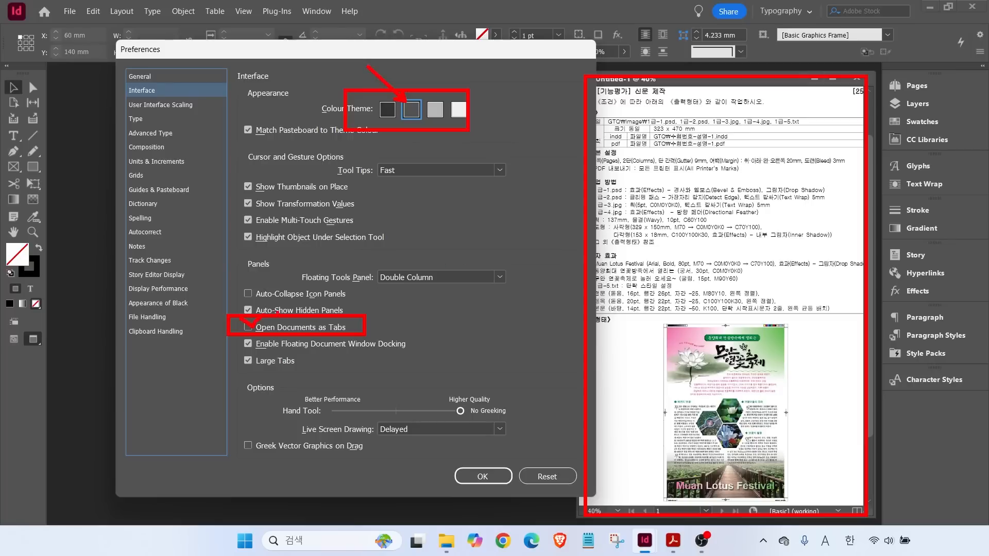
- Examine the UI Sizing options in the User Interface Scaling preferences
{"action": "left_click", "coordinate": [140, 107]}
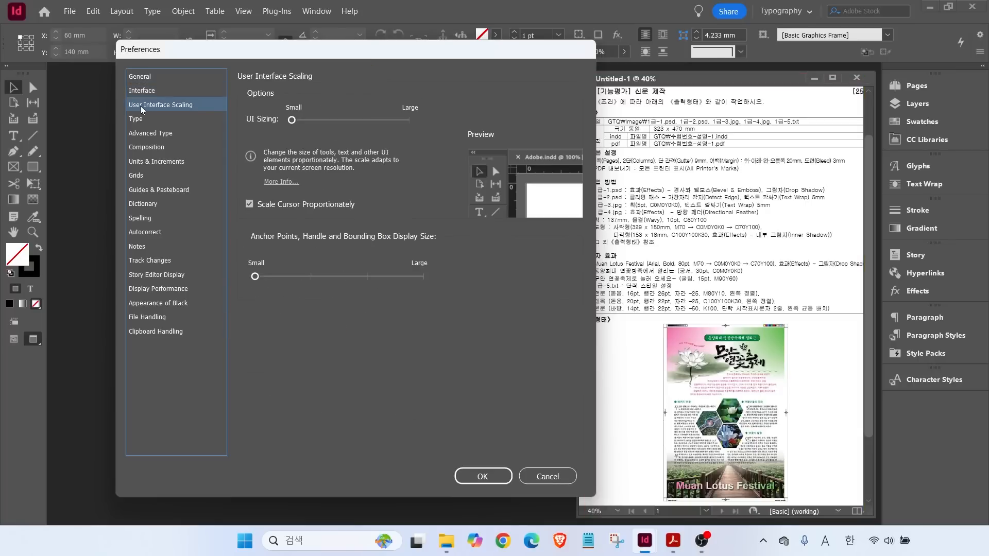
{"action": "key", "text": "alt"}
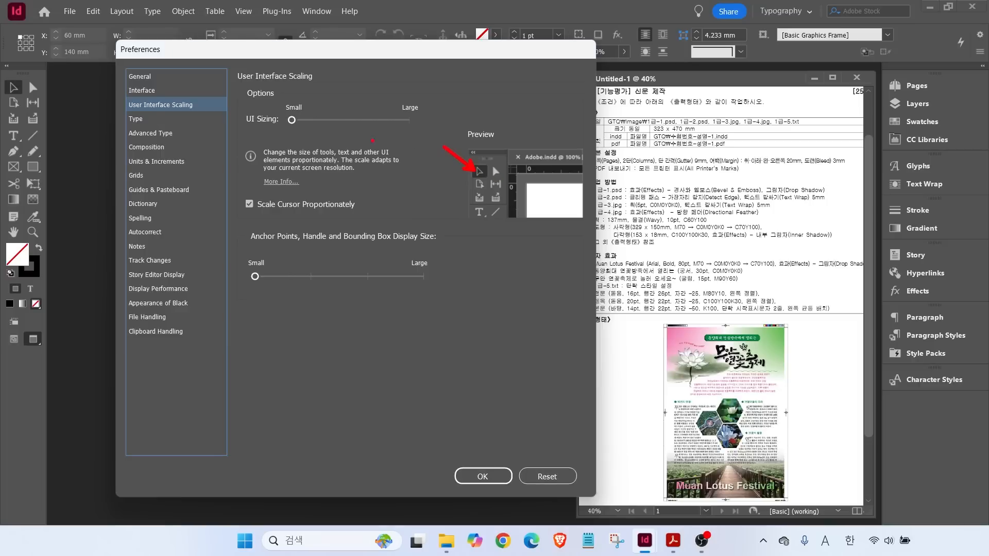
{"action": "mouse_move", "coordinate": [311, 130]}
{"action": "left_mouse_down"}
{"action": "mouse_move", "coordinate": [295, 117]}
{"action": "mouse_move", "coordinate": [314, 133]}
{"action": "left_mouse_up"}
{"action": "mouse_move", "coordinate": [392, 124]}
{"action": "left_mouse_down"}
{"action": "mouse_move", "coordinate": [415, 129]}
{"action": "mouse_move", "coordinate": [422, 103]}
{"action": "mouse_move", "coordinate": [418, 131]}
{"action": "left_mouse_up"}
{"action": "key", "text": "Escape"}
- Check the horizontal and vertical ruler units and the stroke unit in Units & Increments against the exam conditions
{"action": "left_click", "coordinate": [153, 161]}
{"action": "key", "text": "alt"}
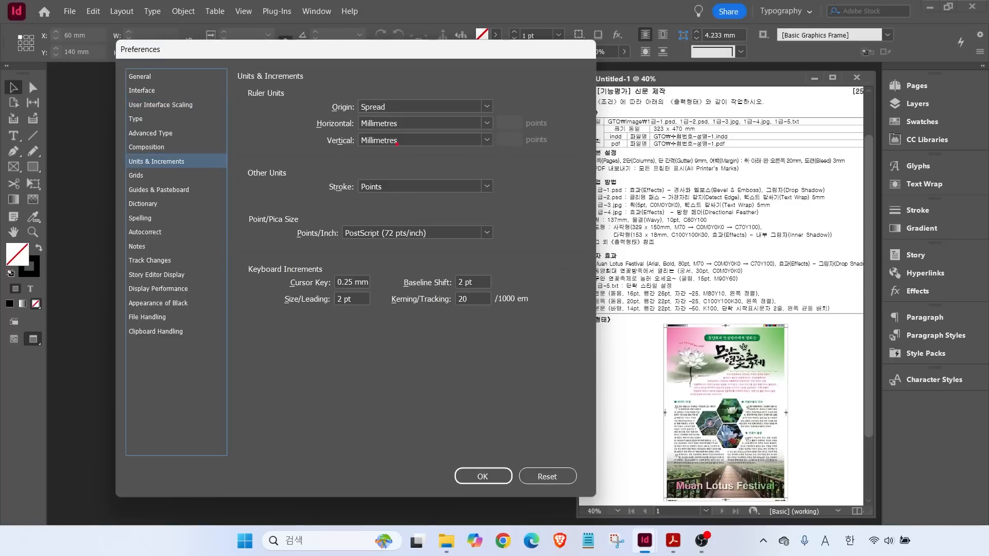
{"action": "left_click_drag", "start_coordinate": [404, 119], "coordinate": [450, 99]}
{"action": "left_click_drag", "start_coordinate": [399, 140], "coordinate": [444, 127]}
{"action": "left_click_drag", "start_coordinate": [635, 134], "coordinate": [716, 132]}
{"action": "left_click_drag", "start_coordinate": [724, 91], "coordinate": [692, 122]}
{"action": "mouse_move", "coordinate": [404, 129]}
{"action": "left_mouse_down"}
{"action": "mouse_move", "coordinate": [372, 157]}
{"action": "mouse_move", "coordinate": [374, 112]}
{"action": "mouse_move", "coordinate": [397, 115]}
{"action": "mouse_move", "coordinate": [394, 160]}
{"action": "left_mouse_up"}
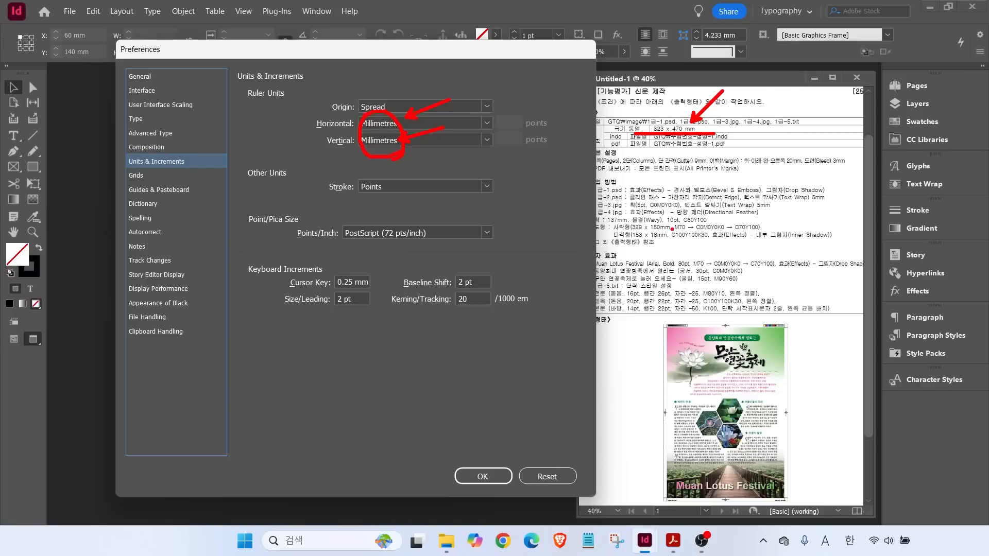
{"action": "mouse_move", "coordinate": [699, 187]}
{"action": "left_mouse_down"}
{"action": "mouse_move", "coordinate": [676, 215]}
{"action": "mouse_move", "coordinate": [701, 225]}
{"action": "left_mouse_up"}
{"action": "left_click_drag", "start_coordinate": [379, 196], "coordinate": [399, 211]}
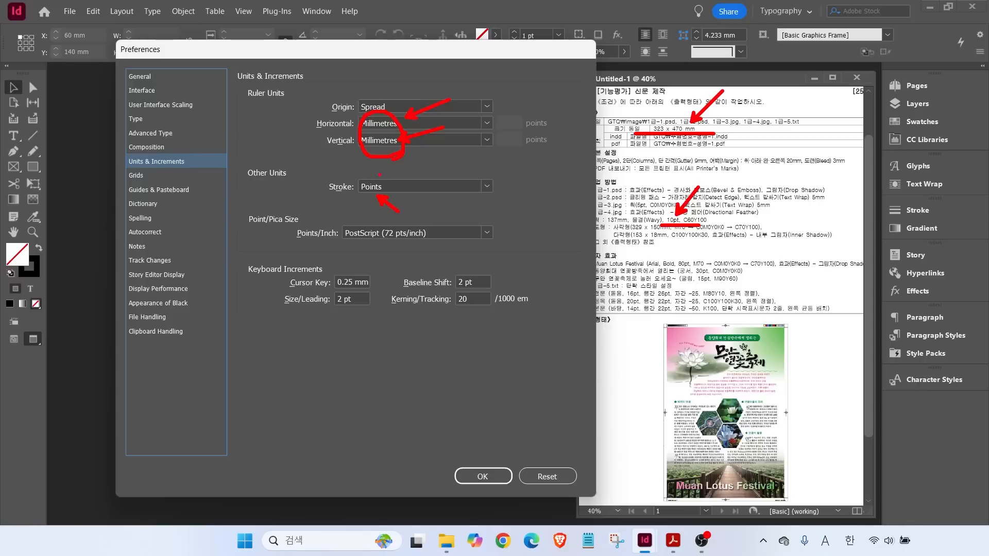
{"action": "key", "text": "Escape"}
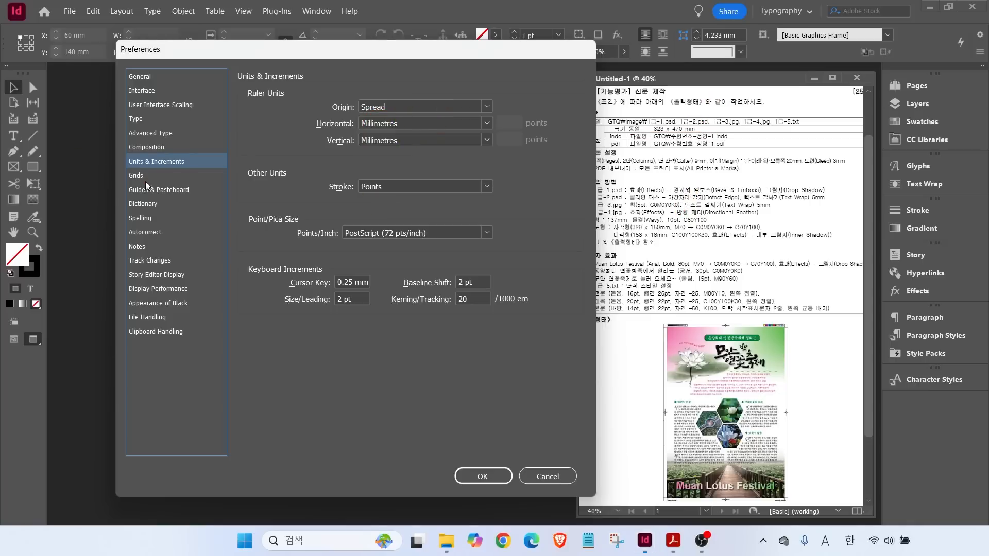
- Set the Default View in the Display Performance preferences to High Quality and accept the preferences
{"action": "left_click", "coordinate": [205, 288]}
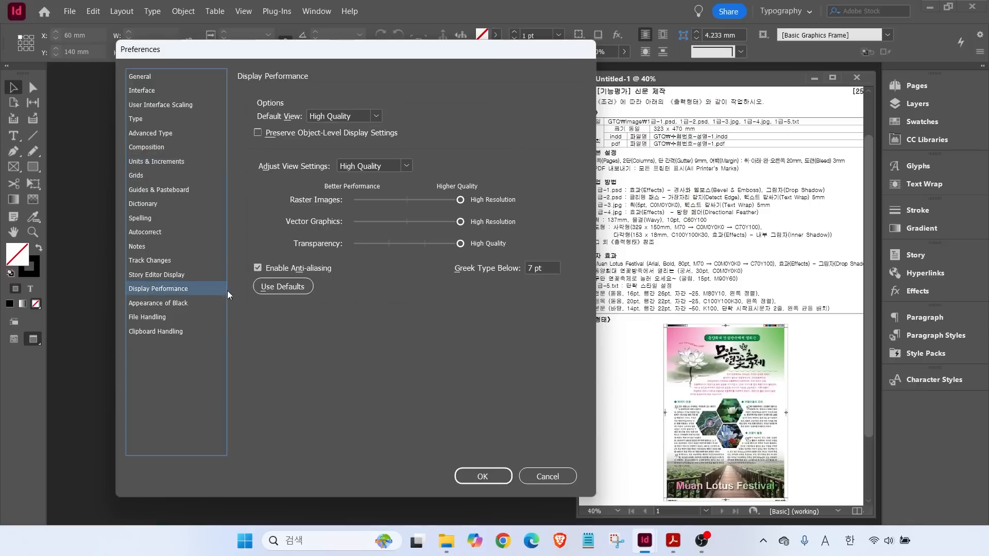
{"action": "key", "text": "alt"}
{"action": "key", "text": "alt"}
{"action": "left_click_drag", "start_coordinate": [677, 354], "coordinate": [652, 338]}
{"action": "left_click", "coordinate": [309, 117]}
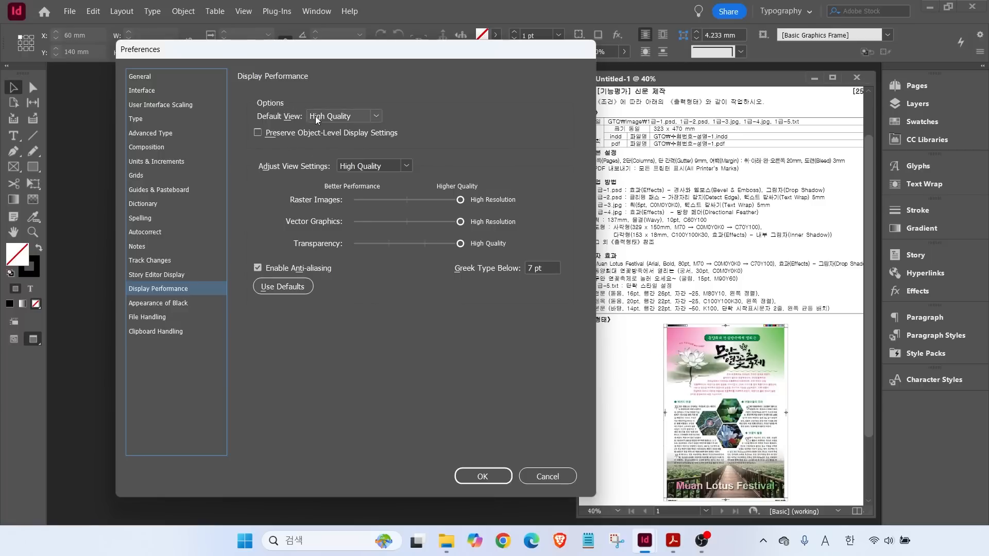
{"action": "left_click", "coordinate": [331, 145]}
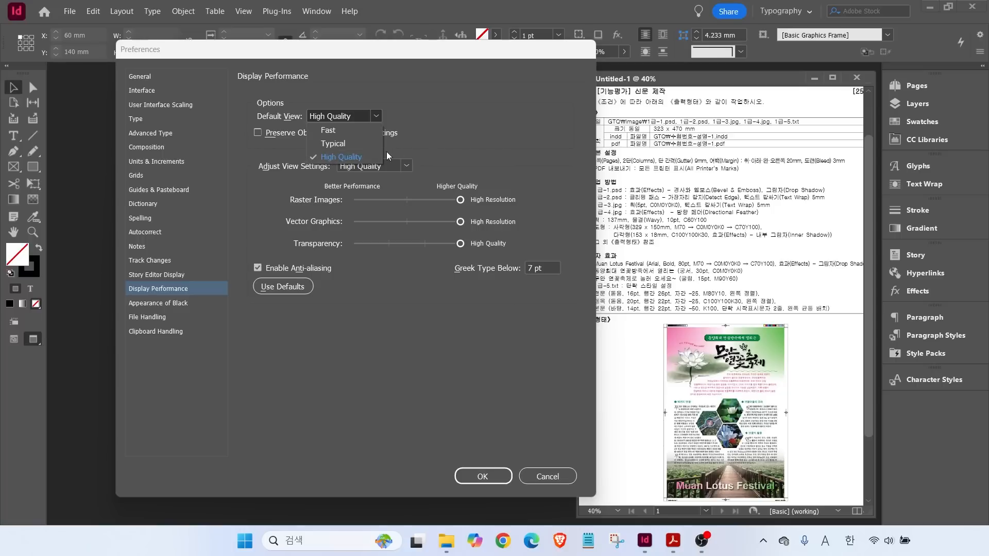
{"action": "left_click", "coordinate": [353, 157]}
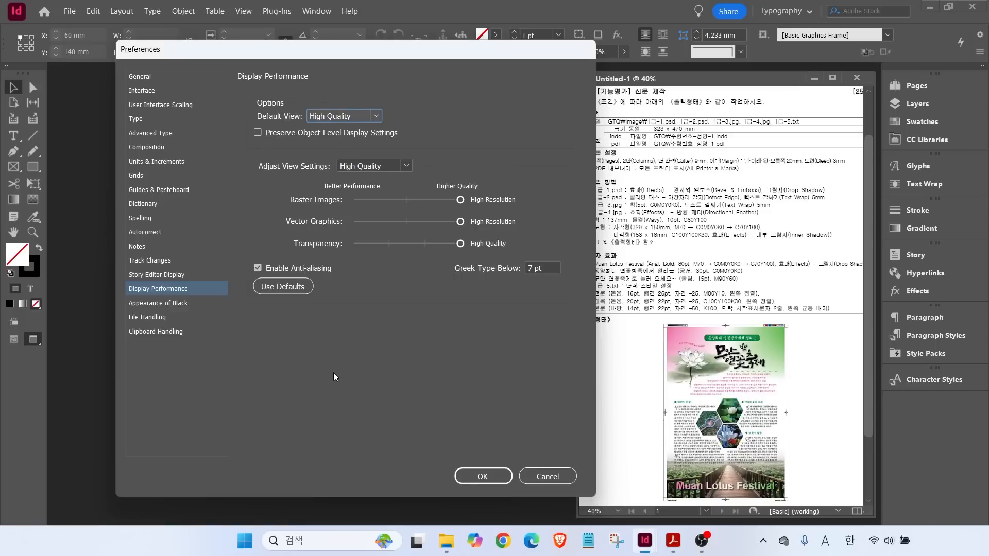
{"action": "left_click", "coordinate": [482, 477]}
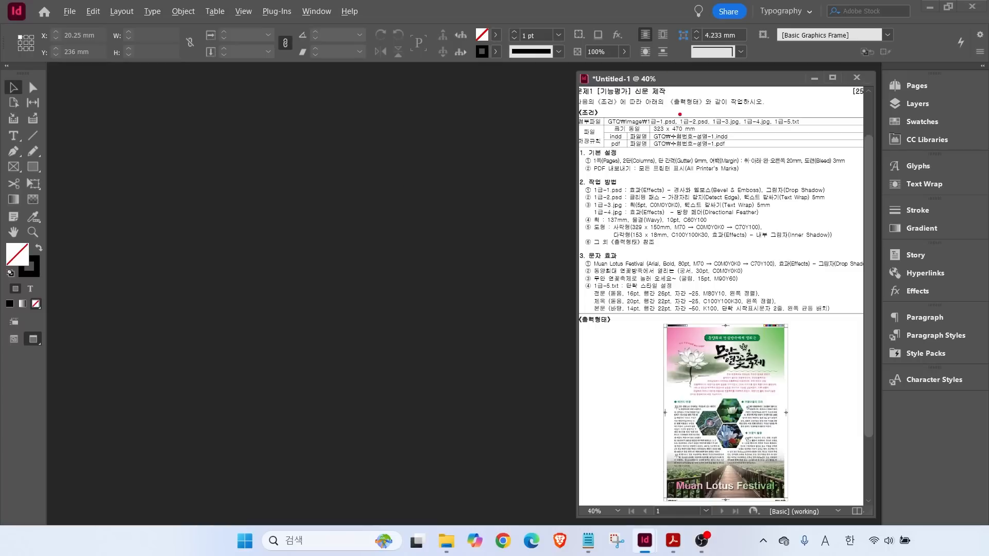
- Start a new document and name it with the exam number, the candidate's name and 1, separated by hyphens
{"action": "left_click_drag", "start_coordinate": [709, 132], "coordinate": [747, 112]}
{"action": "left_click_drag", "start_coordinate": [664, 123], "coordinate": [707, 92]}
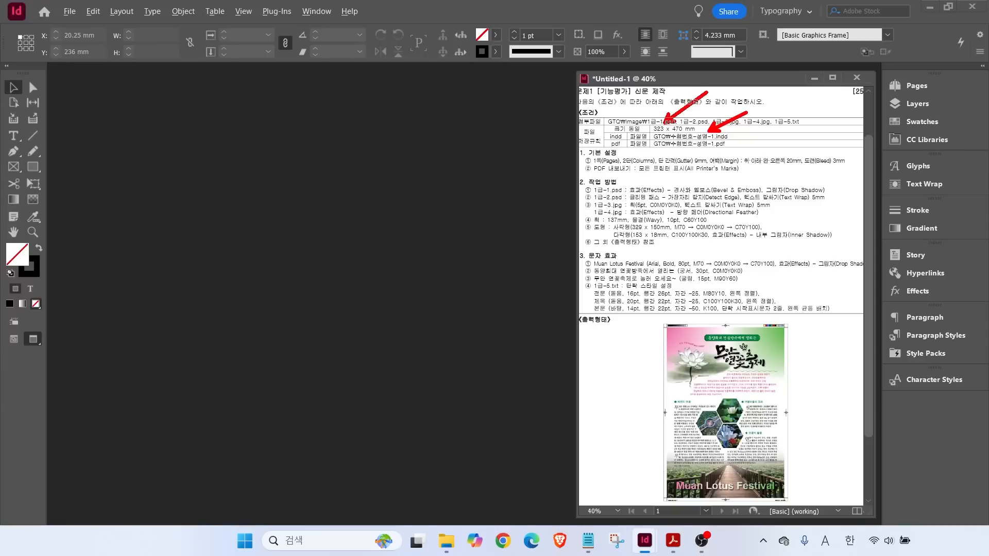
{"action": "left_click", "coordinate": [70, 11]}
{"action": "mouse_move", "coordinate": [100, 29]}
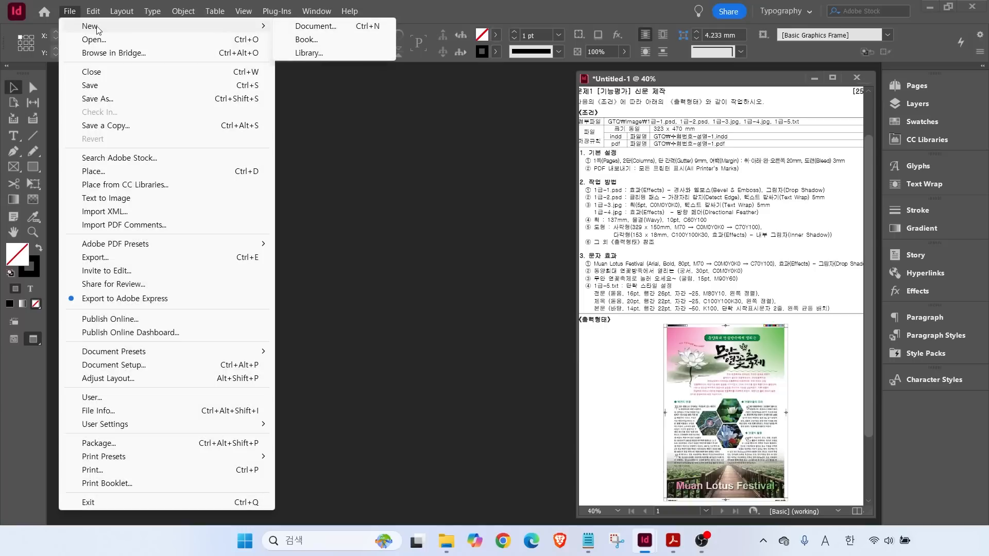
{"action": "left_click", "coordinate": [308, 28]}
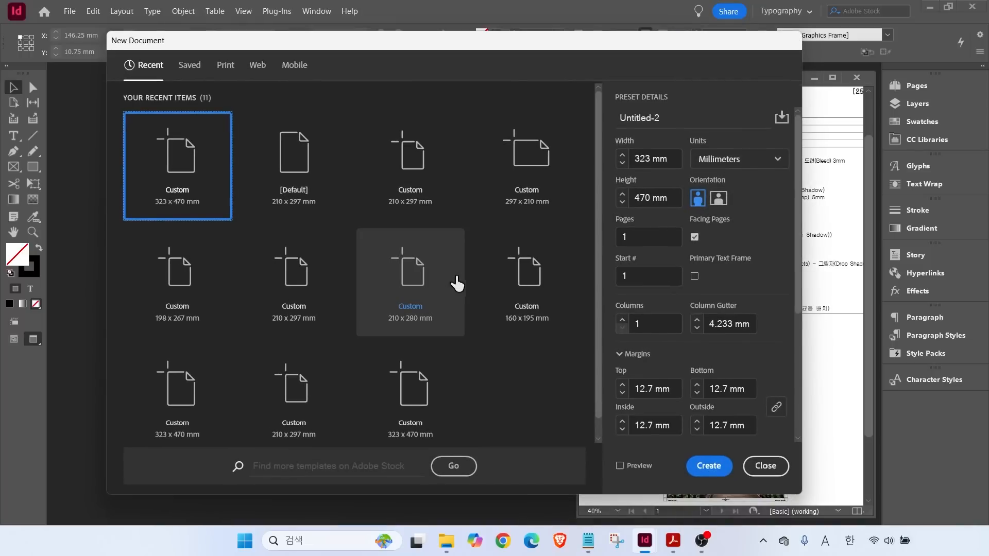
{"action": "left_click_drag", "start_coordinate": [671, 118], "coordinate": [619, 118]}
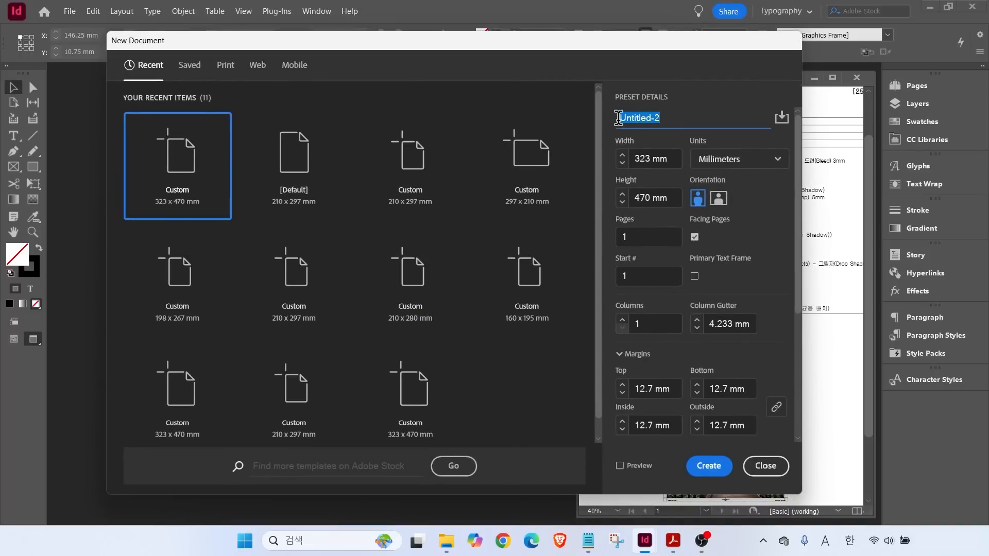
{"action": "type", "text": "1234-"}
{"action": "key", "text": "Hangul"}
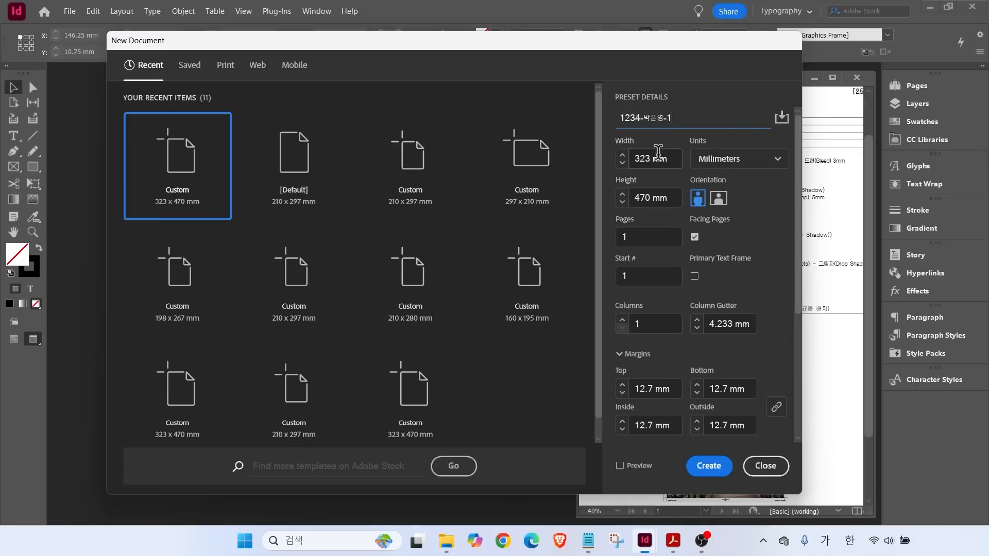
- Set the new document's page size to 323 mm wide and 470 mm high
{"action": "left_click_drag", "start_coordinate": [678, 159], "coordinate": [607, 155]}
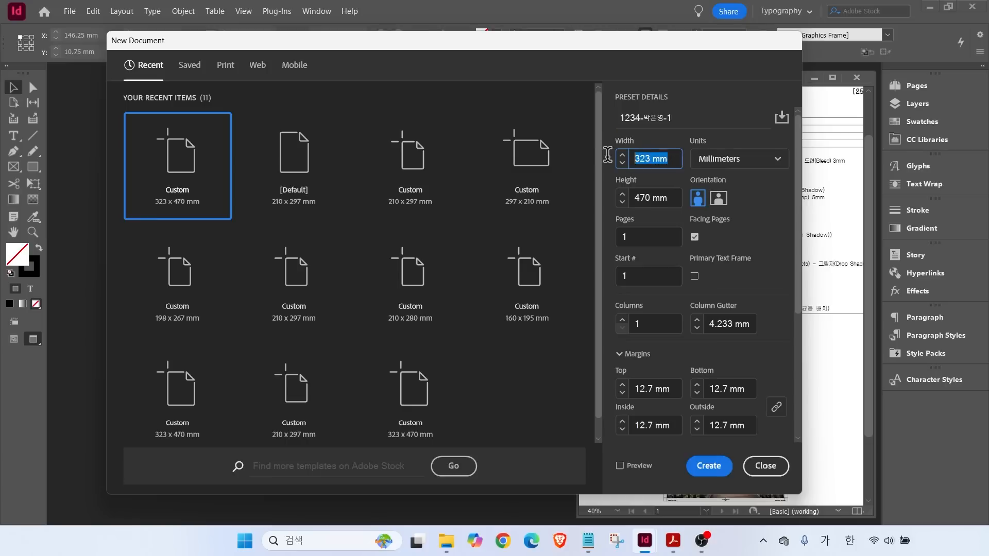
{"action": "type", "text": "323"}
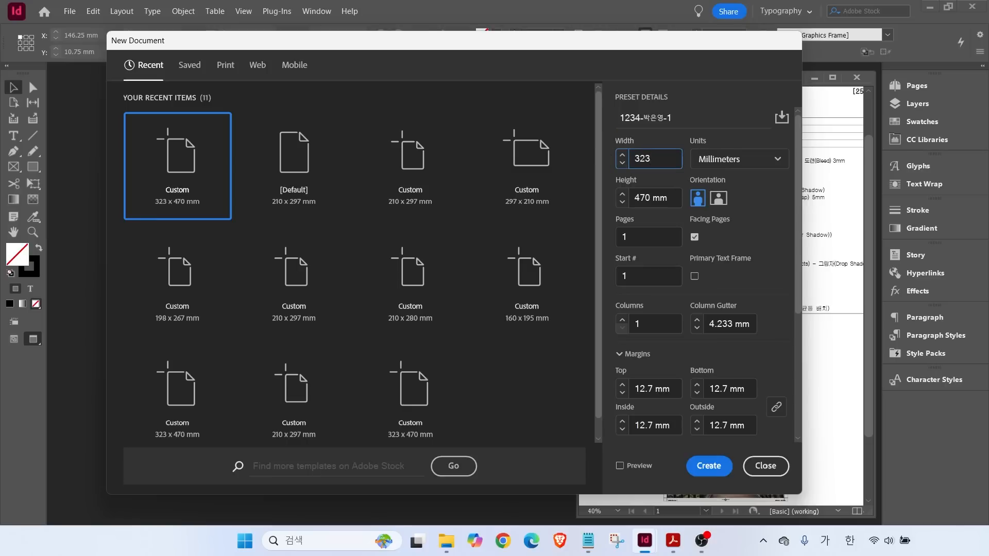
{"action": "left_click_drag", "start_coordinate": [666, 199], "coordinate": [619, 206]}
{"action": "type", "text": "470"}
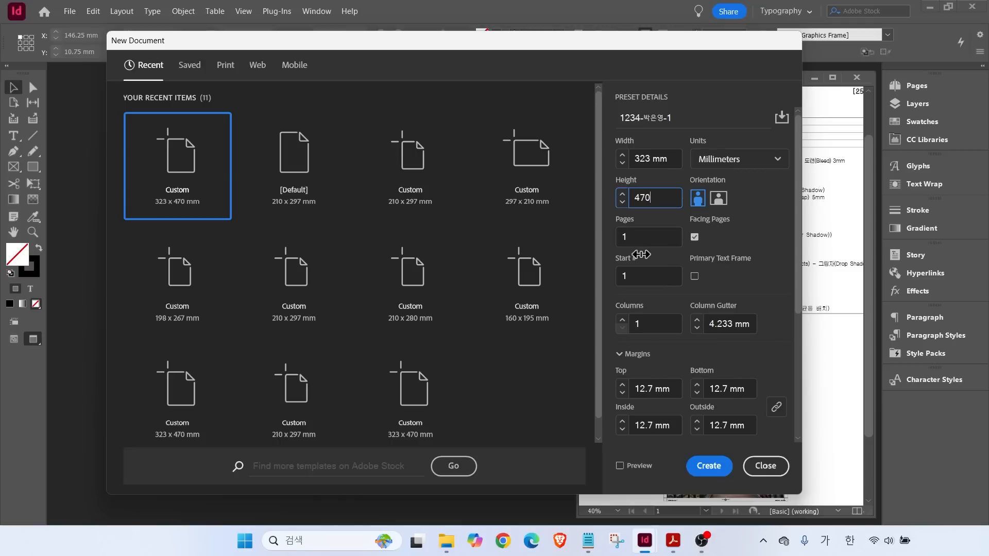
- Divide the new document's page into 2 columns with a 9 mm column gutter
{"action": "mouse_move", "coordinate": [635, 250]}
{"action": "left_mouse_down"}
{"action": "mouse_move", "coordinate": [596, 238]}
{"action": "mouse_move", "coordinate": [610, 213]}
{"action": "mouse_move", "coordinate": [640, 223]}
{"action": "mouse_move", "coordinate": [623, 243]}
{"action": "left_mouse_up"}
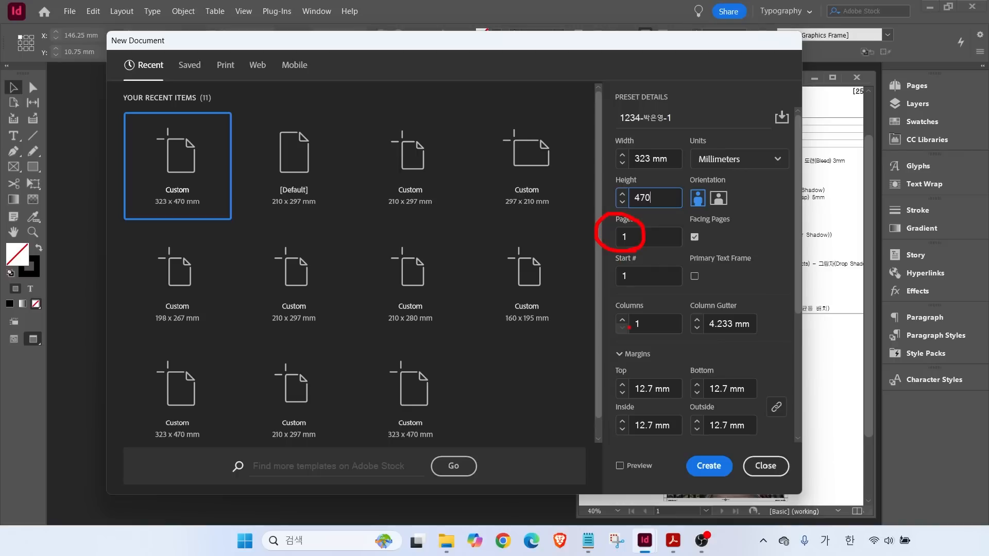
{"action": "mouse_move", "coordinate": [643, 337]}
{"action": "left_mouse_down"}
{"action": "mouse_move", "coordinate": [642, 306]}
{"action": "mouse_move", "coordinate": [654, 312]}
{"action": "mouse_move", "coordinate": [653, 334]}
{"action": "left_mouse_up"}
{"action": "key", "text": "Escape"}
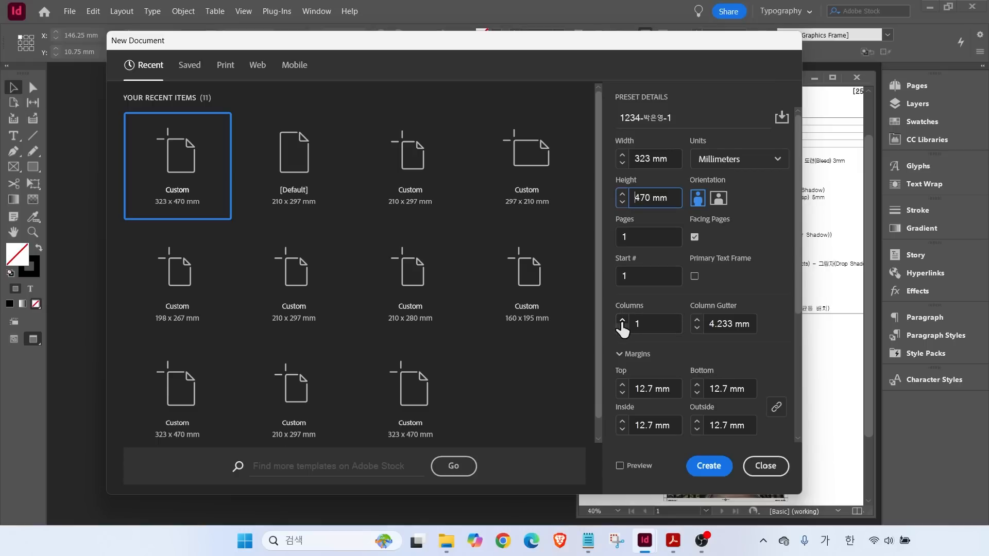
{"action": "left_click", "coordinate": [621, 319]}
{"action": "left_click", "coordinate": [698, 320]}
{"action": "left_click", "coordinate": [697, 319]}
{"action": "left_click", "coordinate": [697, 320]}
{"action": "left_click", "coordinate": [697, 319]}
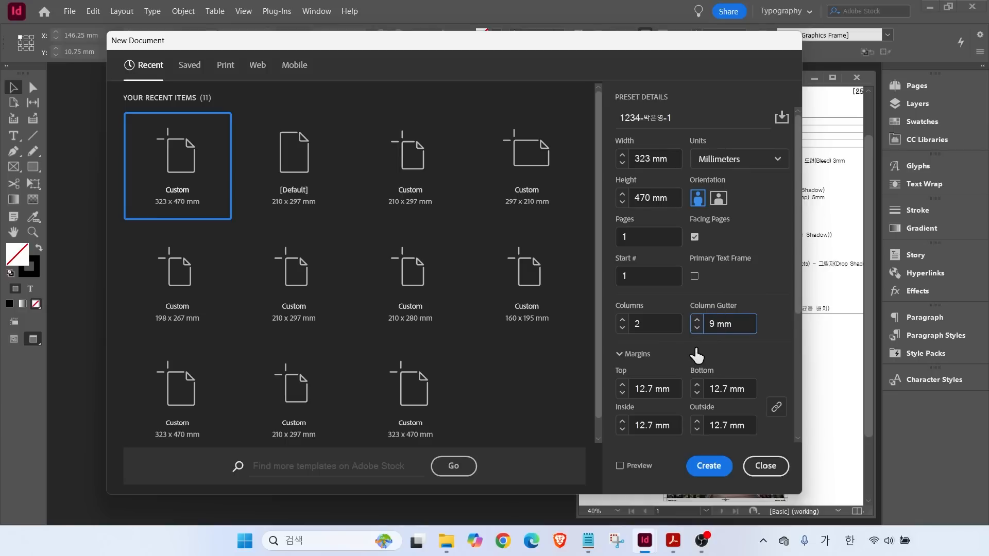
- Set all four page margins to 20 mm, keeping the margin values linked
{"action": "left_click", "coordinate": [618, 354]}
{"action": "left_click", "coordinate": [618, 355]}
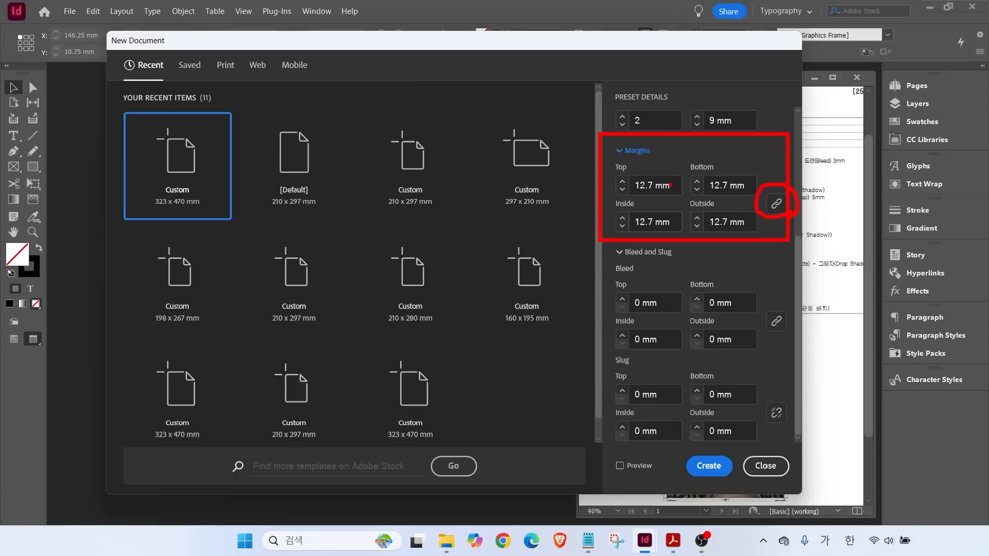
{"action": "left_click", "coordinate": [651, 185]}
{"action": "type", "text": "20"}
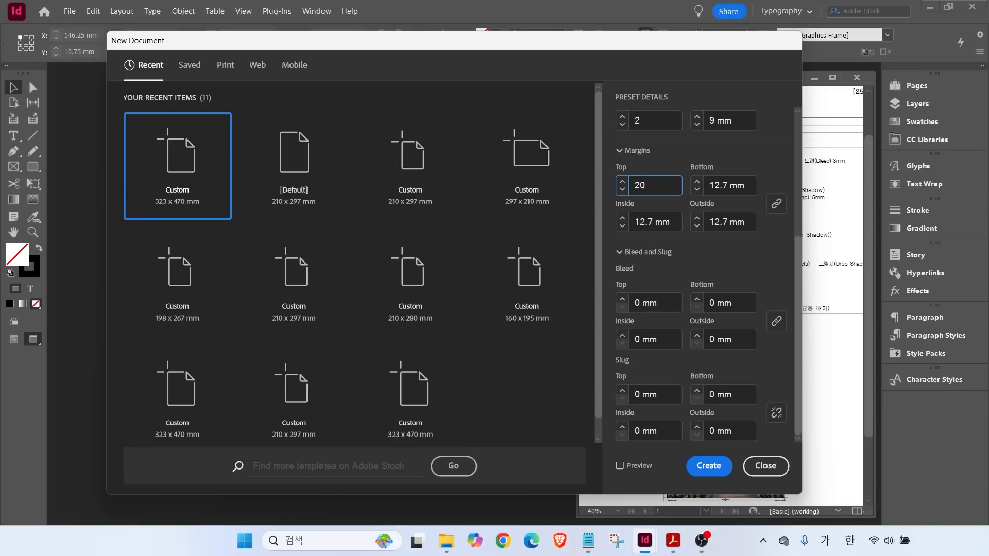
{"action": "left_click", "coordinate": [727, 187]}
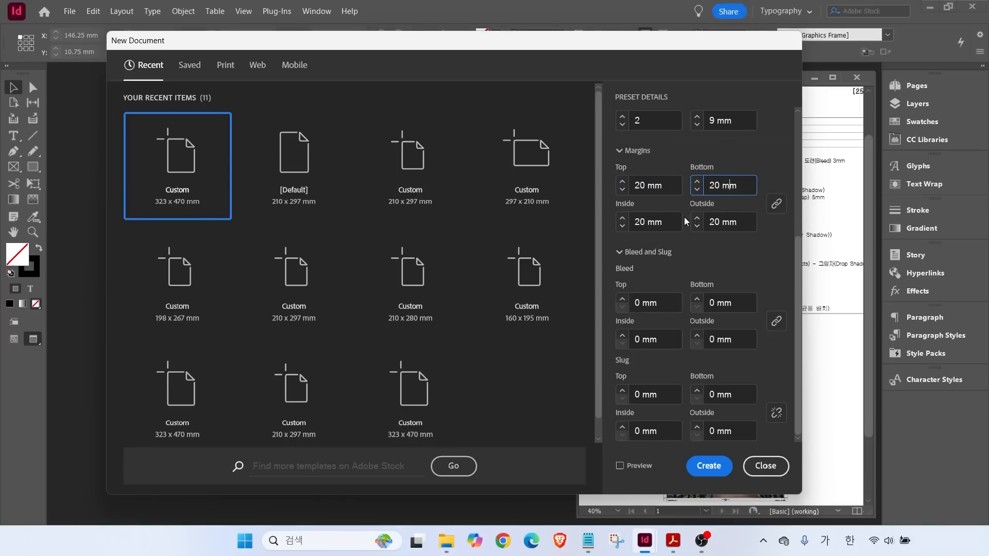
{"action": "left_click", "coordinate": [777, 207]}
{"action": "left_click", "coordinate": [776, 203]}
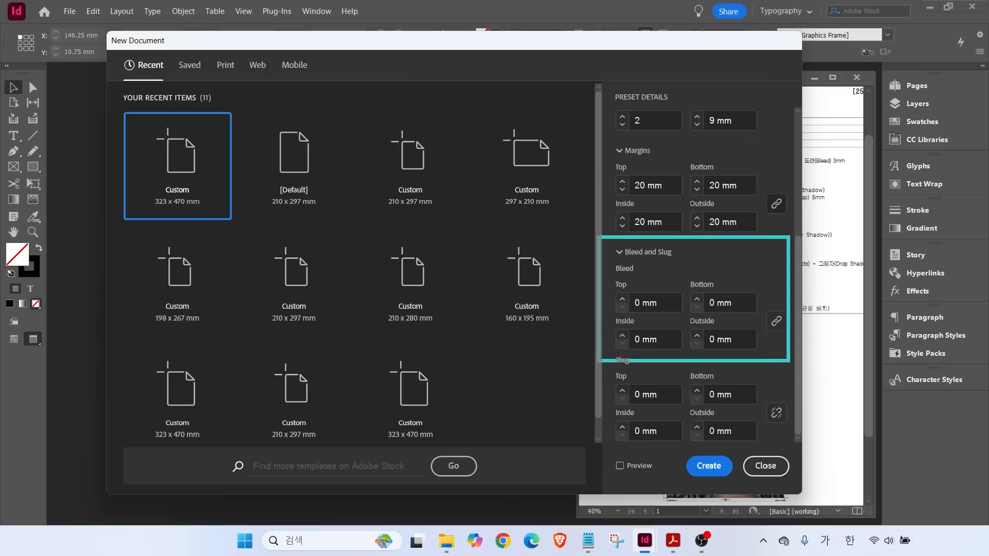
- Set the bleed to 3 mm on all sides and create the document
{"action": "left_click", "coordinate": [619, 253]}
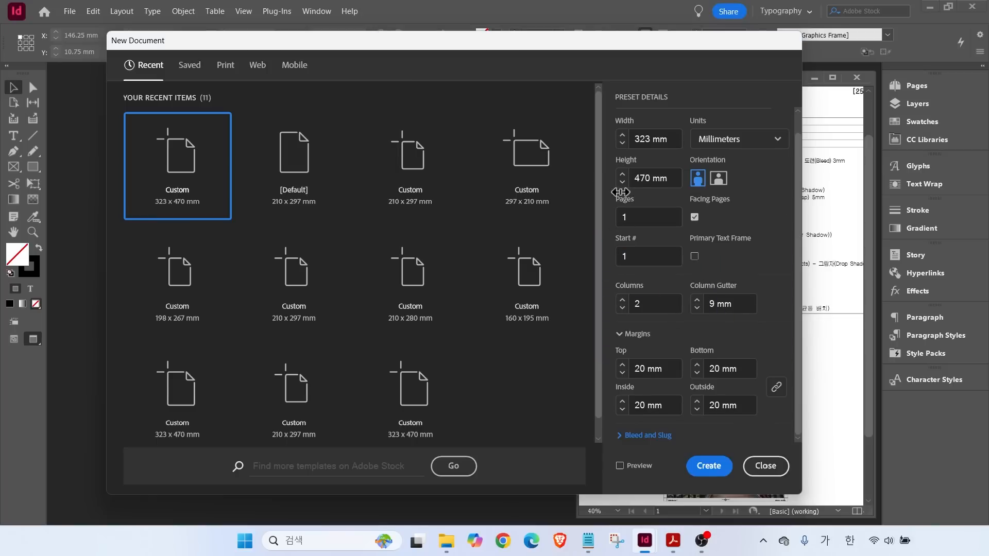
{"action": "left_click", "coordinate": [618, 435]}
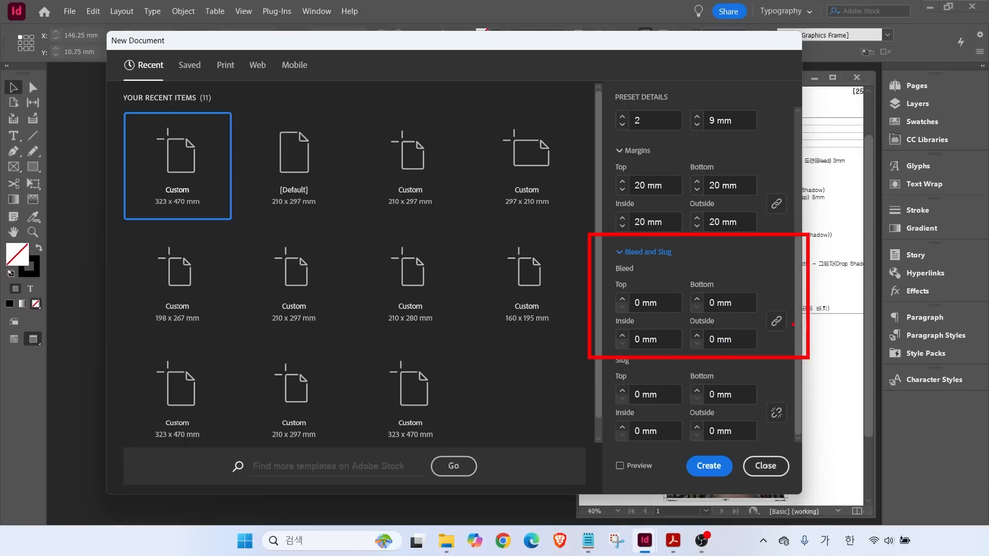
{"action": "left_click", "coordinate": [658, 303]}
{"action": "type", "text": "33"}
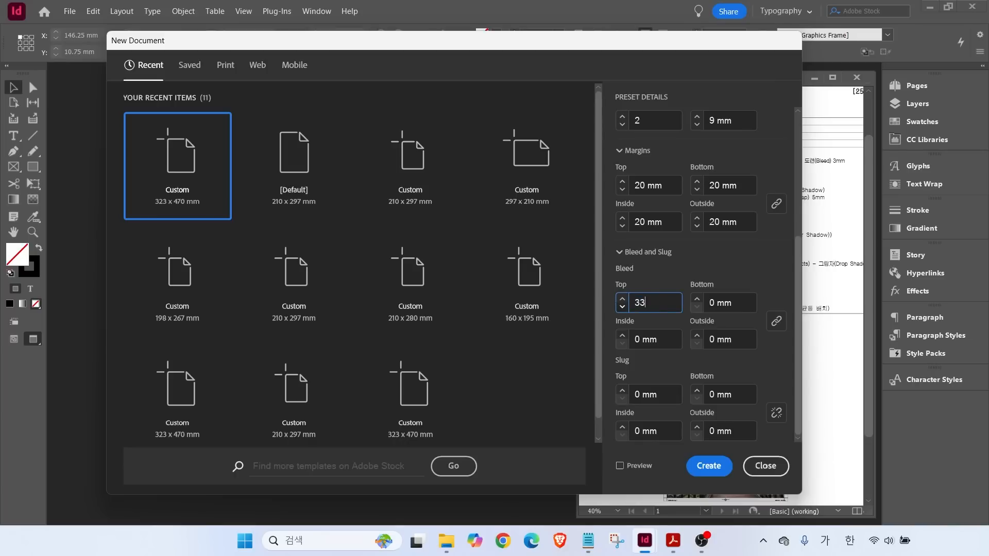
{"action": "key", "text": "Tab"}
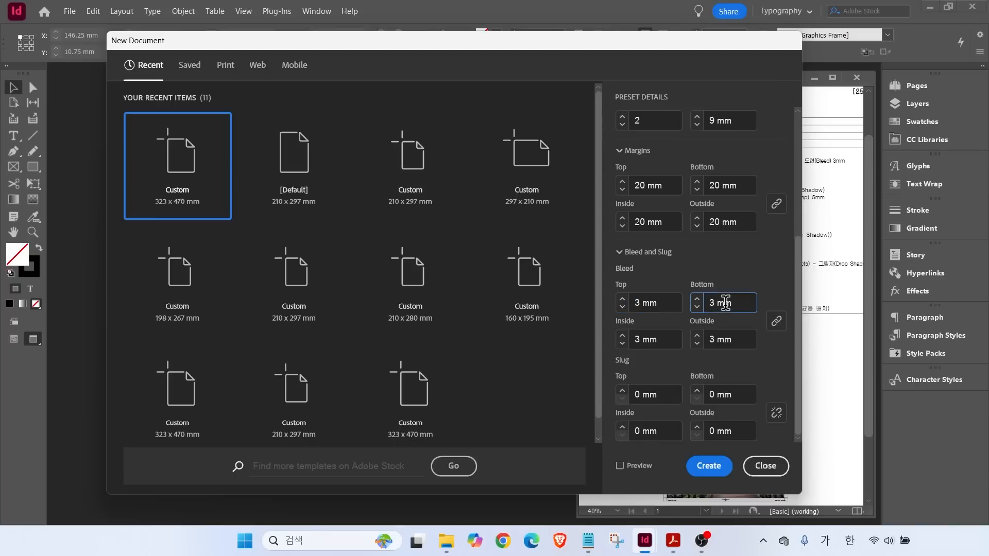
{"action": "left_click", "coordinate": [645, 338]}
{"action": "left_click", "coordinate": [653, 400]}
{"action": "left_click", "coordinate": [707, 469]}
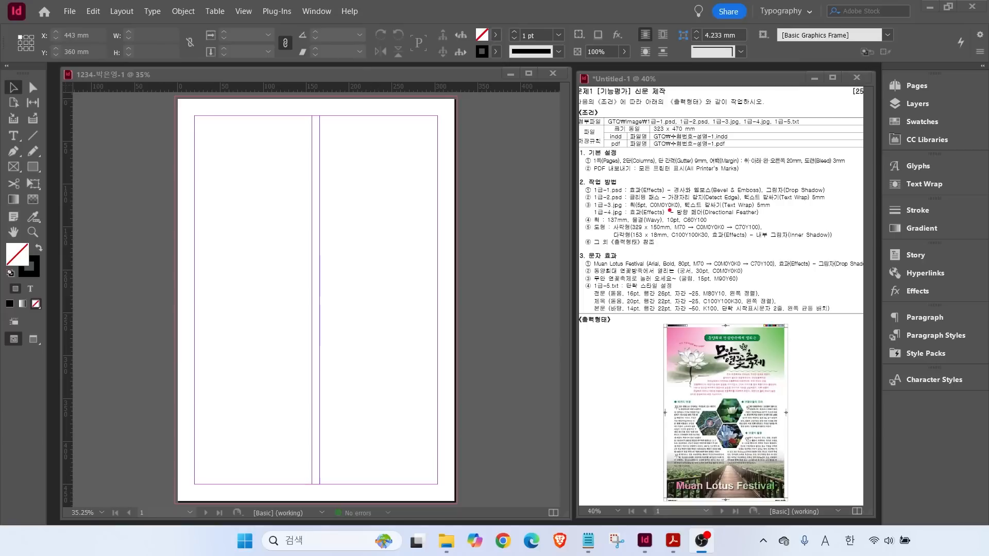
- Show the full list of colour swatches and make a new swatch from the blue C=100 M=90 Y=10 K=0
{"action": "left_click_drag", "start_coordinate": [722, 225], "coordinate": [756, 196]}
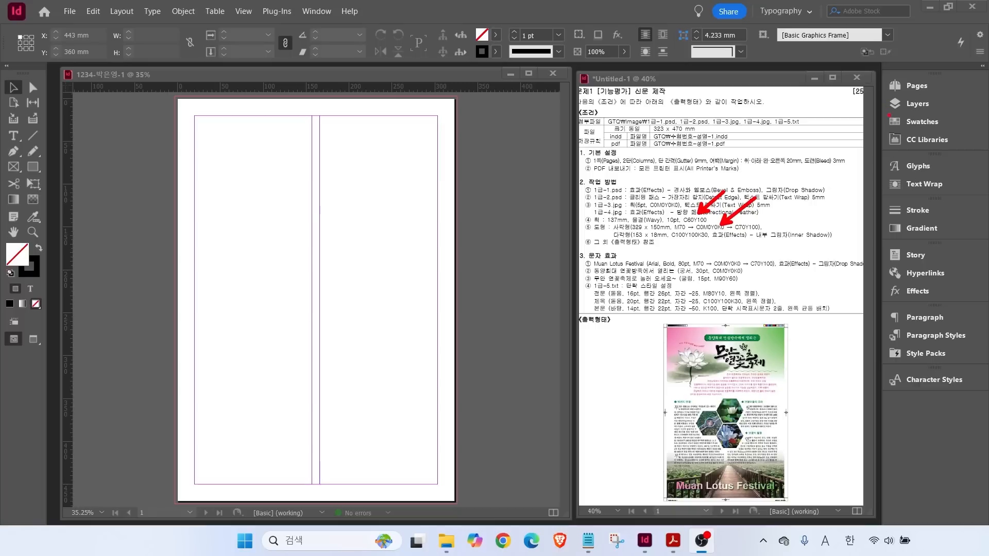
{"action": "left_click_drag", "start_coordinate": [876, 111], "coordinate": [949, 138]}
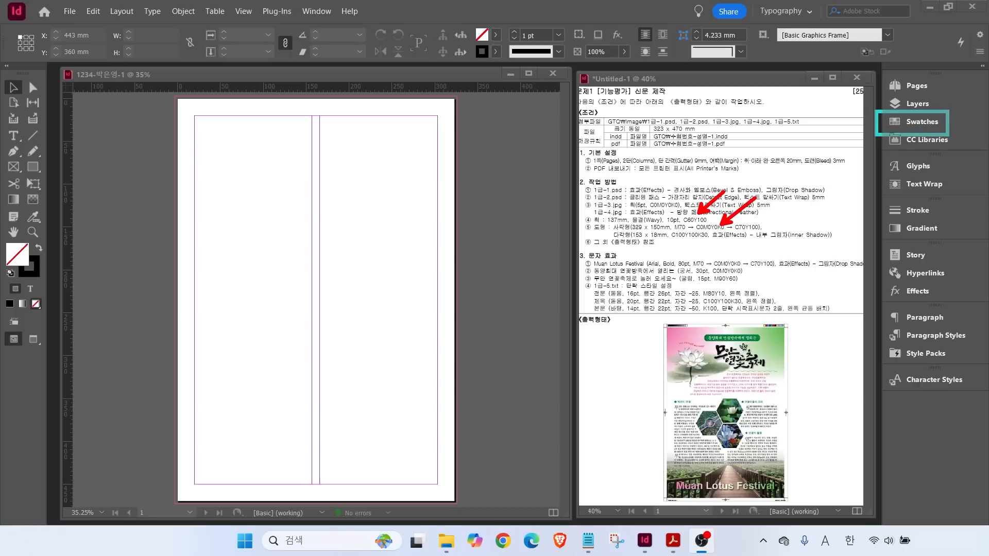
{"action": "left_click", "coordinate": [897, 121]}
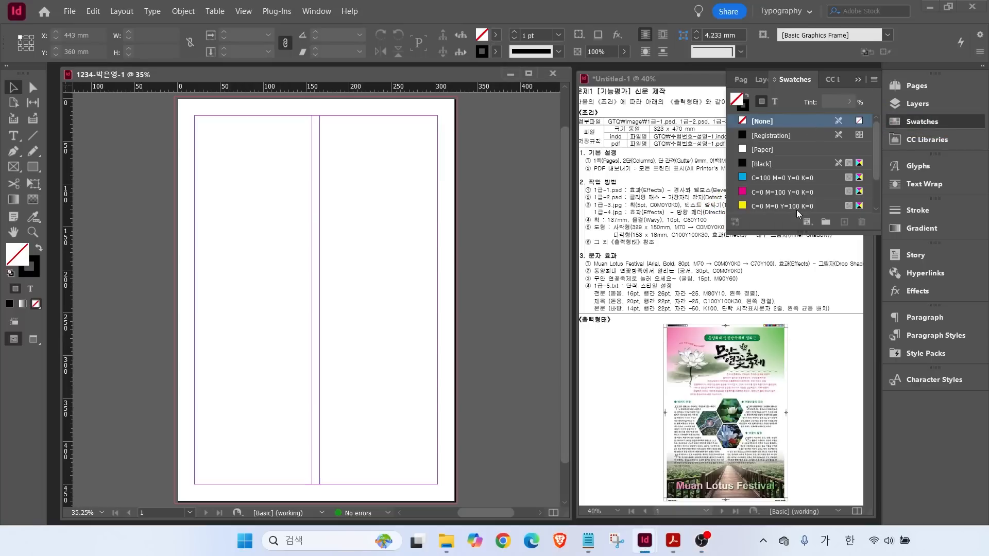
{"action": "left_click_drag", "start_coordinate": [802, 230], "coordinate": [806, 317]}
{"action": "left_click", "coordinate": [770, 248]}
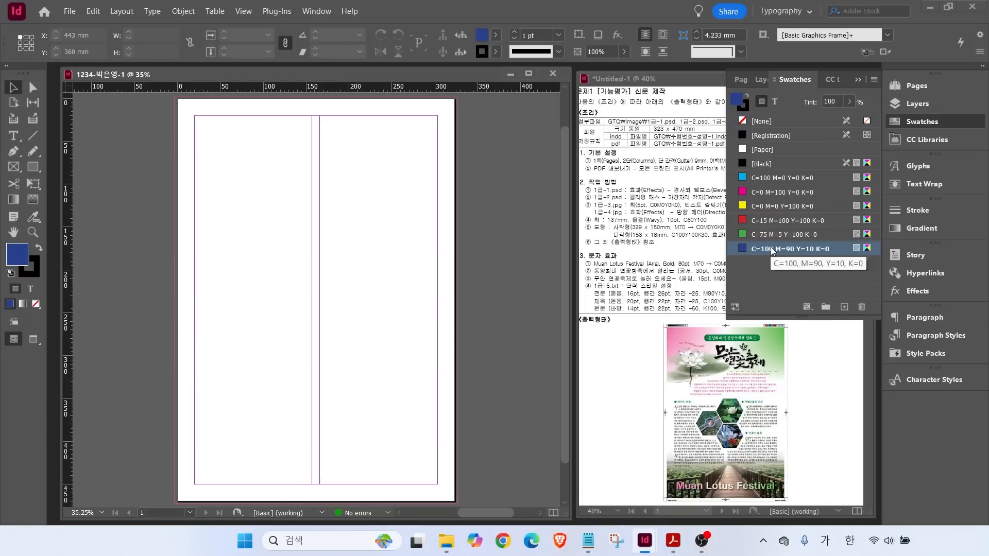
{"action": "left_click", "coordinate": [844, 307]}
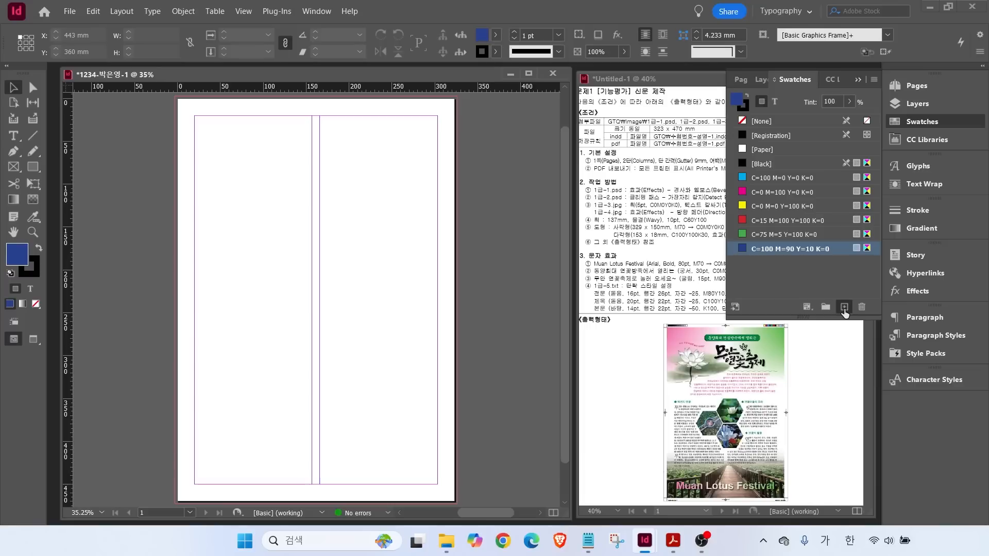
{"action": "left_click", "coordinate": [778, 265]}
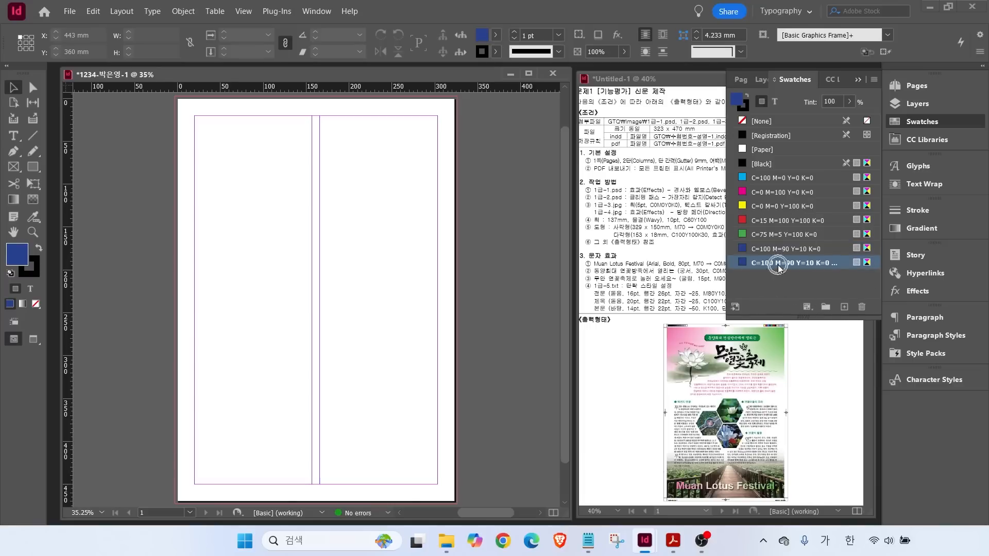
- Redefine the copied blue swatch as the CMYK process colour C=0 M=0 Y=0 K=0
{"action": "double_click", "coordinate": [776, 261]}
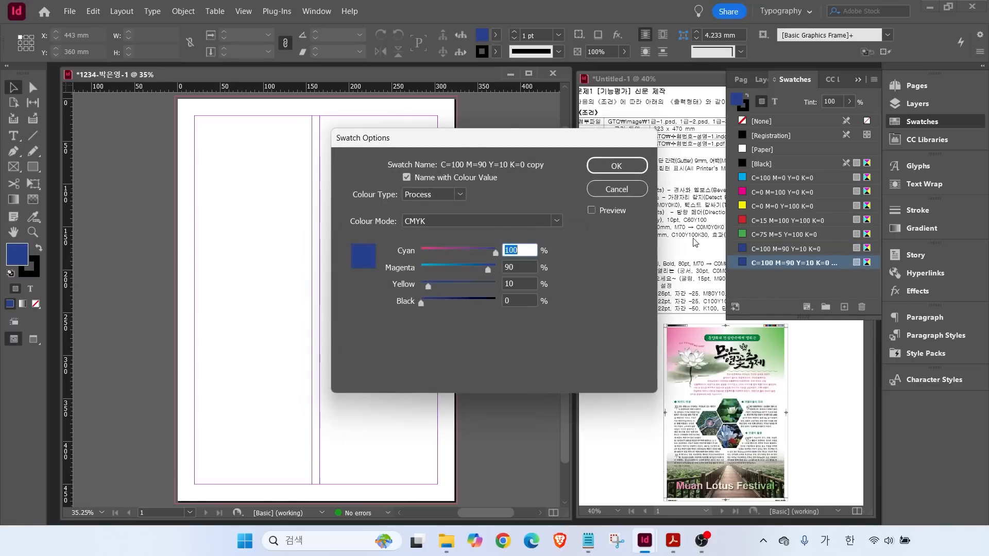
{"action": "left_click_drag", "start_coordinate": [455, 141], "coordinate": [422, 147]}
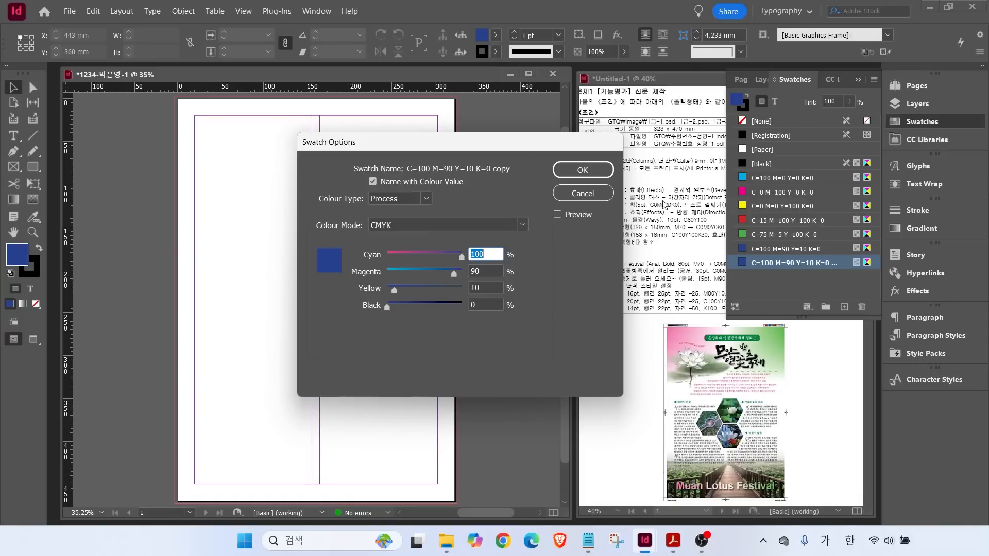
{"action": "left_click", "coordinate": [657, 209]}
{"action": "type", "text": "0"}
{"action": "key", "text": "Tab"}
{"action": "type", "text": "0"}
{"action": "key", "text": "Tab"}
{"action": "type", "text": "0"}
{"action": "key", "text": "Tab"}
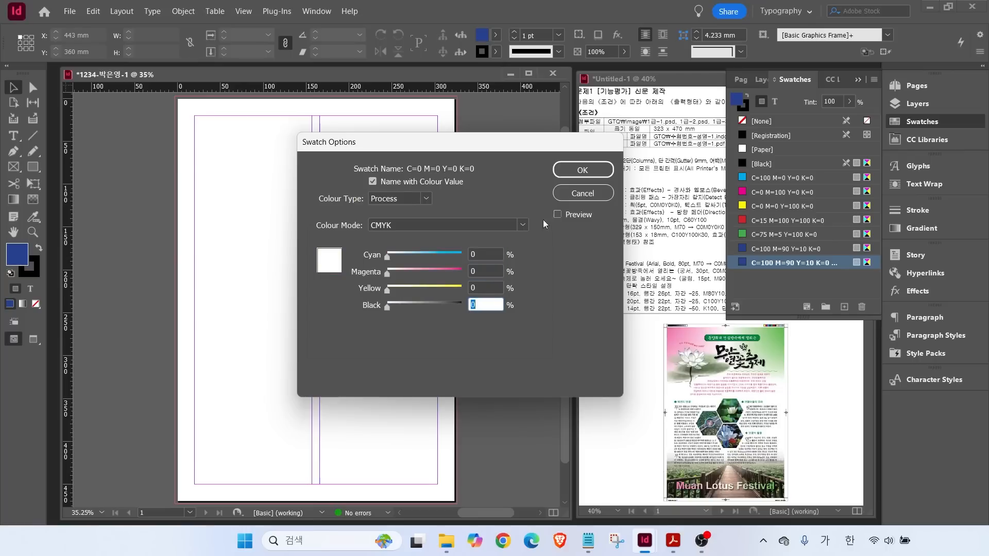
{"action": "left_click", "coordinate": [579, 172]}
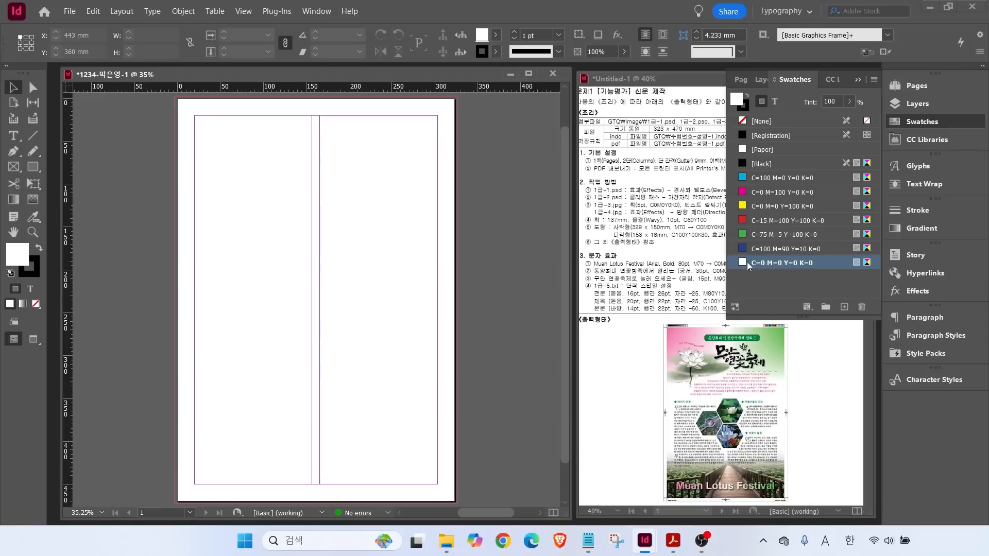
- Duplicate the white C=0 M=0 Y=0 K=0 swatch and redefine the copy as C=60 M=0 Y=100 K=0
{"action": "left_click", "coordinate": [843, 308]}
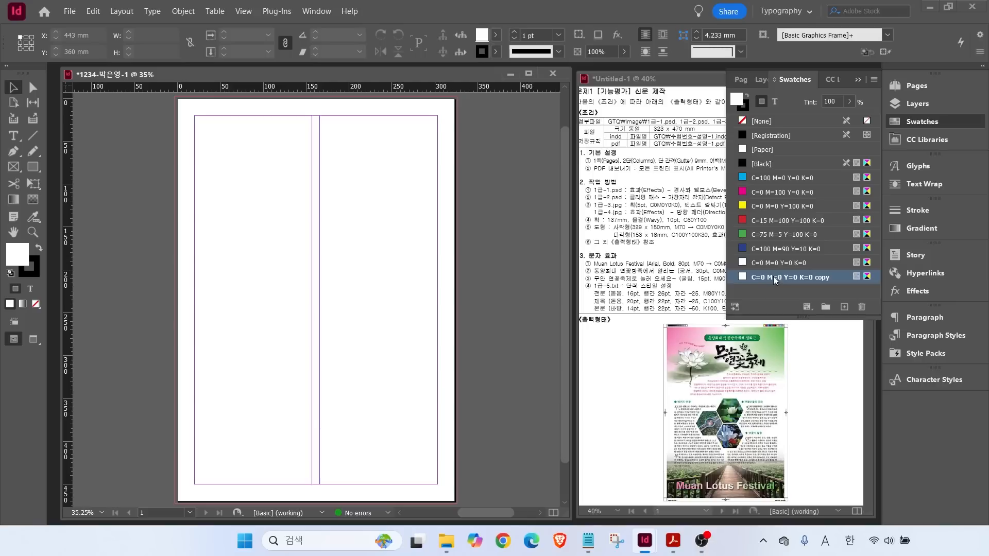
{"action": "double_click", "coordinate": [773, 276]}
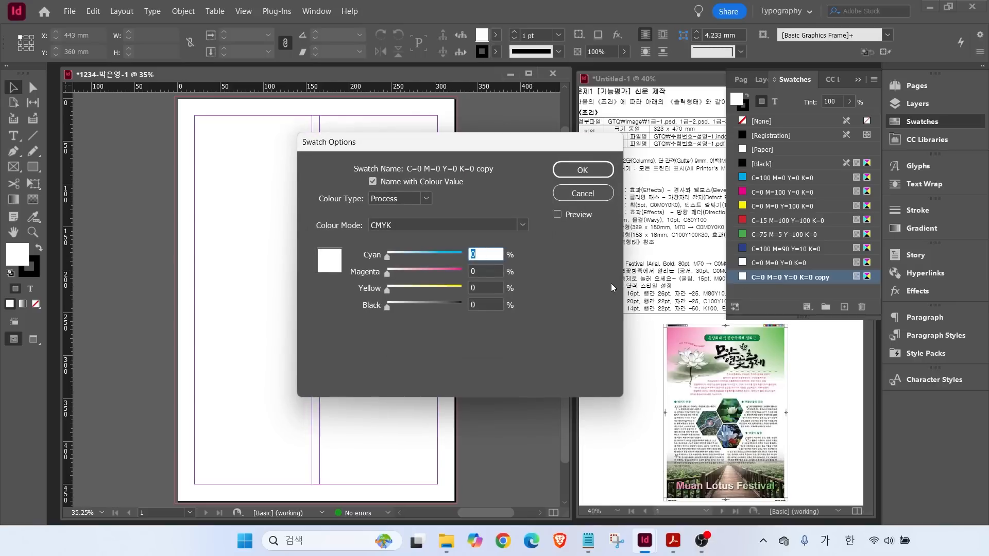
{"action": "type", "text": "6"}
{"action": "key", "text": "Tab"}
{"action": "key", "text": "Tab"}
{"action": "type", "text": "100"}
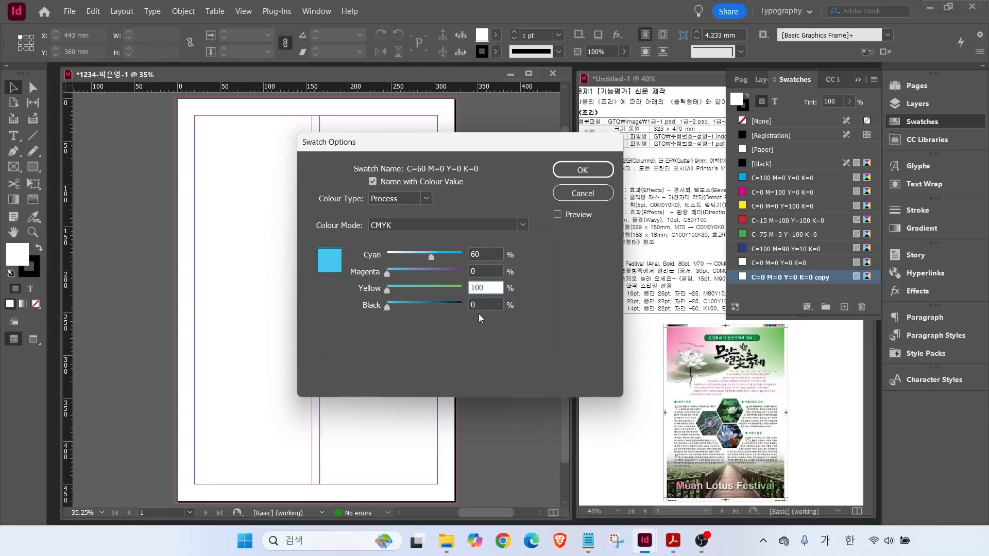
{"action": "left_click", "coordinate": [582, 170]}
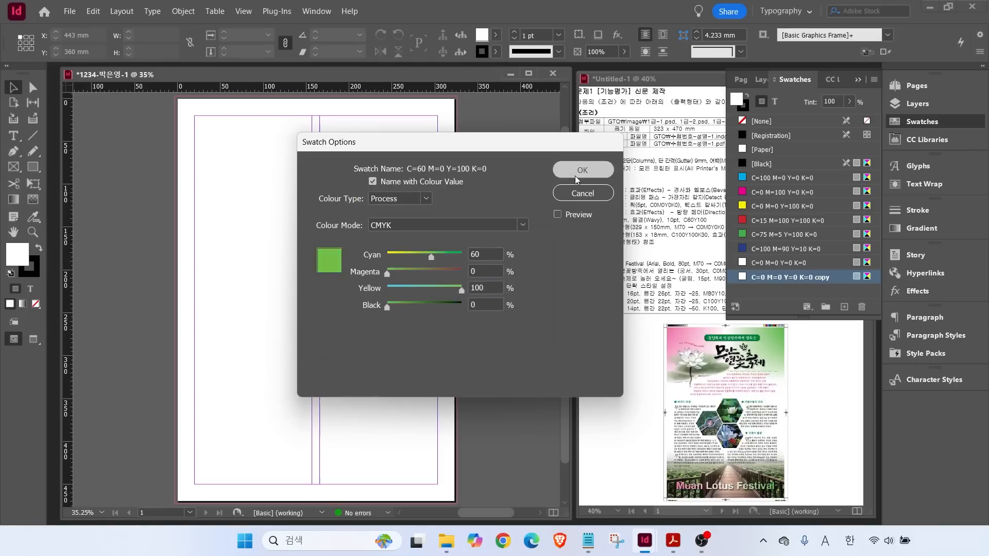
{"action": "left_click", "coordinate": [753, 278]}
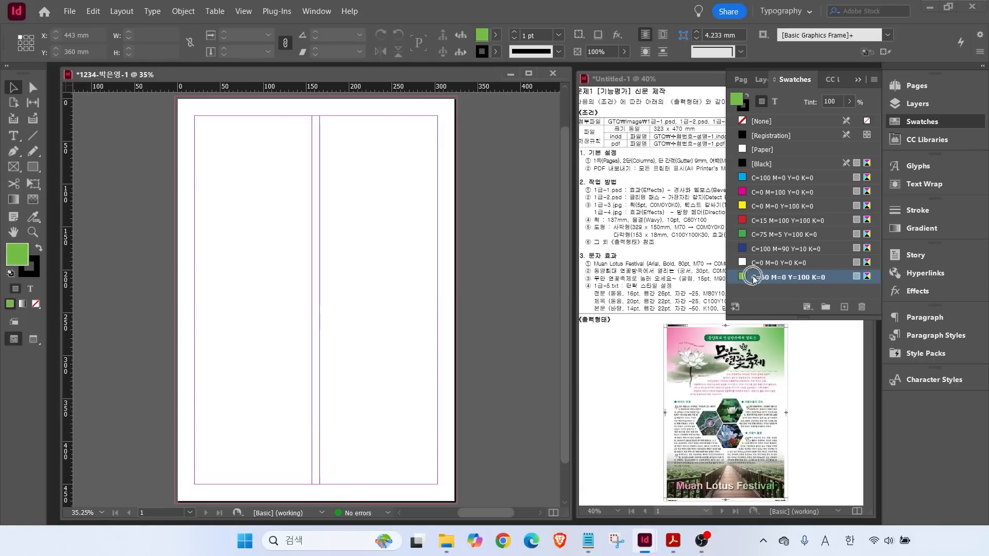
{"action": "key", "text": "ctrl+2"}
{"action": "left_click_drag", "start_coordinate": [656, 194], "coordinate": [684, 175]}
{"action": "left_click_drag", "start_coordinate": [688, 217], "coordinate": [715, 196]}
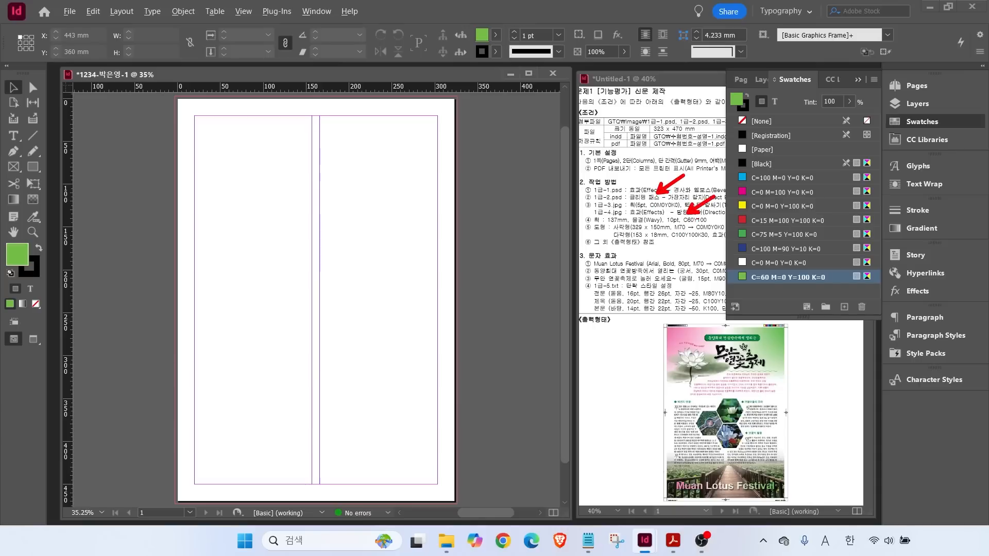
{"action": "left_click_drag", "start_coordinate": [704, 291], "coordinate": [731, 273]}
{"action": "left_click_drag", "start_coordinate": [667, 233], "coordinate": [731, 233]}
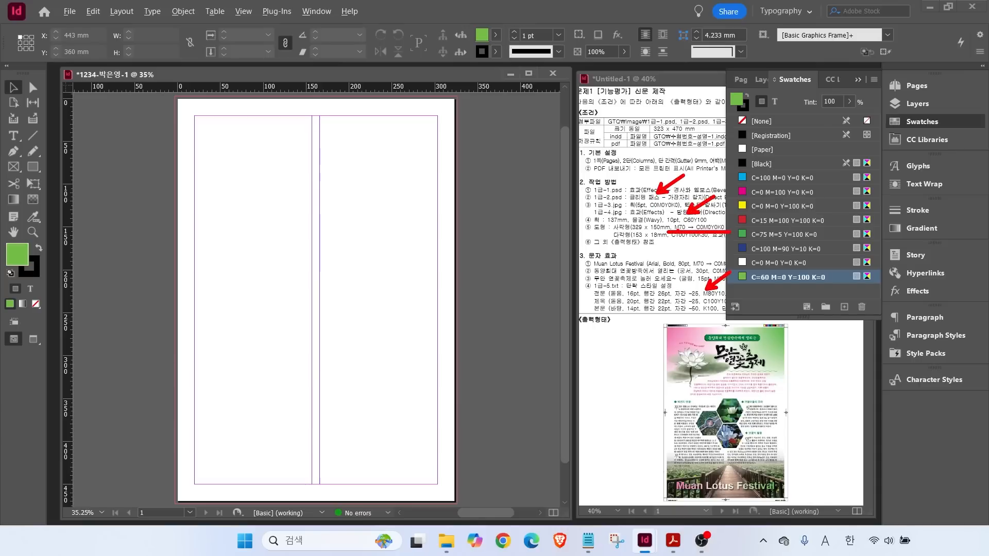
{"action": "mouse_move", "coordinate": [879, 221]}
{"action": "left_mouse_down"}
{"action": "mouse_move", "coordinate": [948, 238]}
{"action": "mouse_move", "coordinate": [950, 274]}
{"action": "left_mouse_up"}
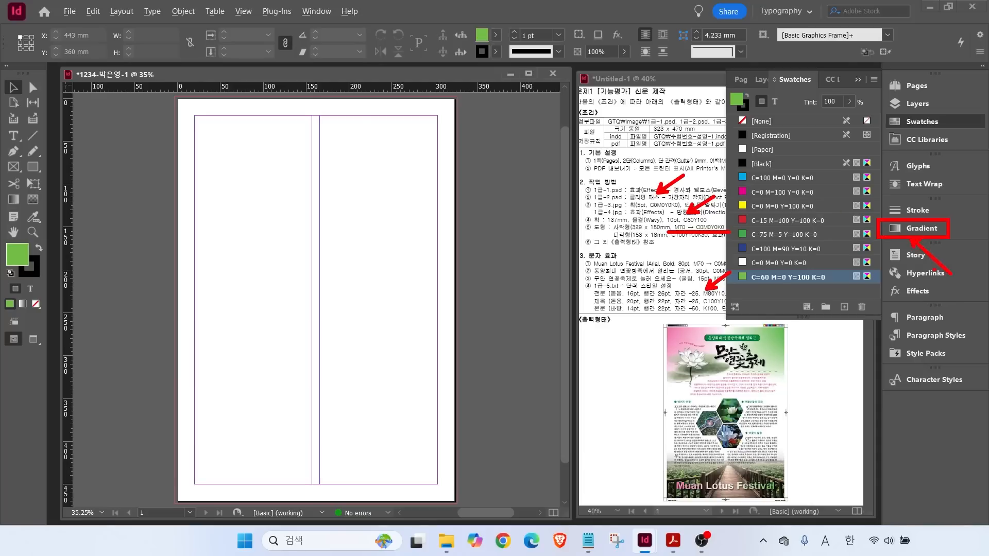
{"action": "key", "text": "Escape"}
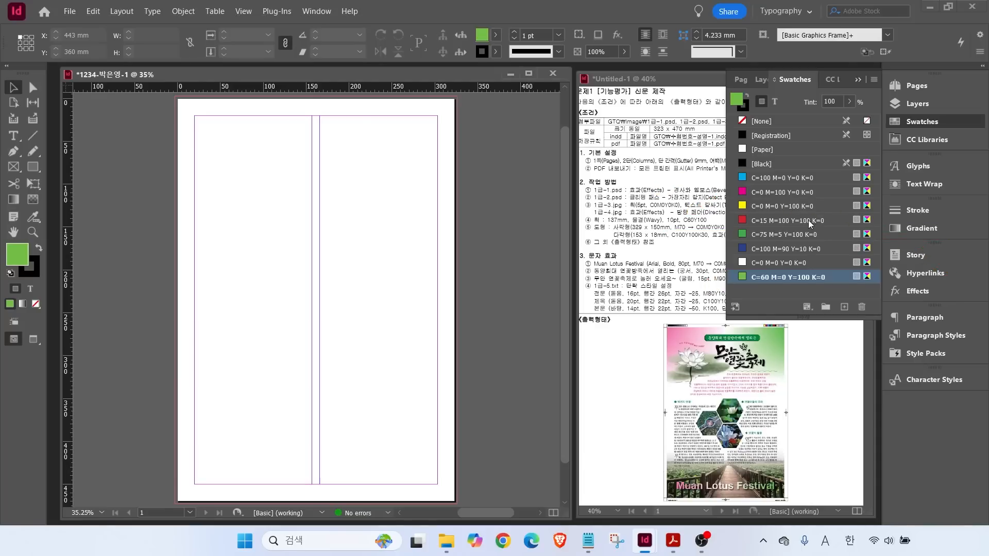
- Duplicate the light green swatch and redefine the copy as C=100 M=0 Y=100 K=30
{"action": "left_click", "coordinate": [844, 307]}
{"action": "double_click", "coordinate": [787, 290]}
{"action": "type", "text": "100"}
{"action": "key", "text": "Tab"}
{"action": "key", "text": "Tab"}
{"action": "key", "text": "Tab"}
{"action": "type", "text": "30"}
{"action": "key", "text": "Tab"}
{"action": "key", "text": "Return"}
- Duplicate the dark green swatch and redefine the copy as C=0 M=90 Y=60 K=0
{"action": "left_click", "coordinate": [844, 307]}
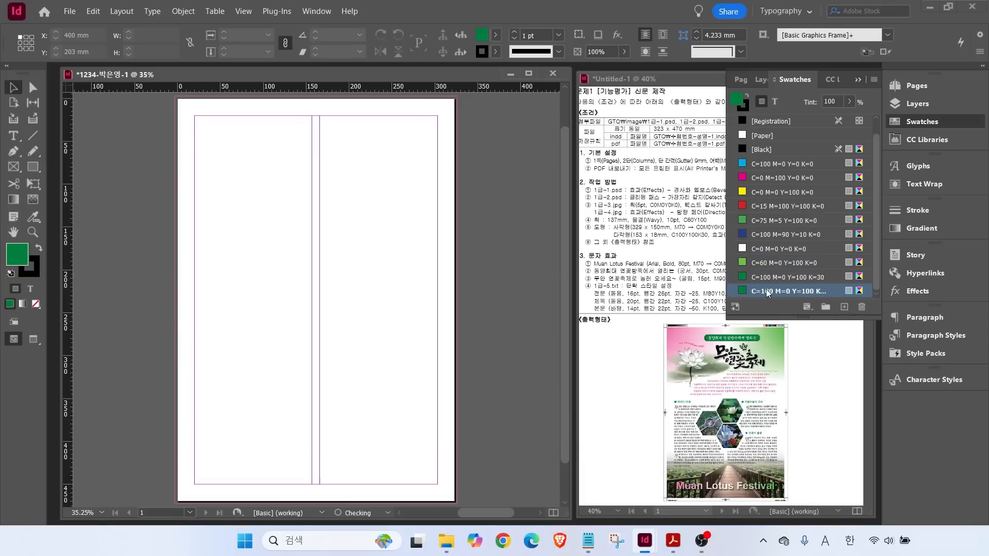
{"action": "double_click", "coordinate": [787, 290]}
{"action": "type", "text": "0"}
{"action": "key", "text": "Tab"}
{"action": "type", "text": "90"}
{"action": "key", "text": "Tab"}
{"action": "type", "text": "60"}
- Duplicate the C=0 M=90 Y=60 K=0 swatch and redefine the copy as C=0 M=0 Y=0 K=100
{"action": "key", "text": "Tab"}
{"action": "type", "text": "0"}
{"action": "key", "text": "Return"}
{"action": "left_click", "coordinate": [842, 306]}
{"action": "double_click", "coordinate": [787, 291]}
{"action": "type", "text": "10"}
{"action": "key", "text": "BackSpace"}
{"action": "type", "text": "0"}
{"action": "key", "text": "Tab"}
{"action": "type", "text": "0"}
{"action": "key", "text": "Tab"}
{"action": "type", "text": "0"}
{"action": "key", "text": "Tab"}
{"action": "type", "text": "100"}
{"action": "key", "text": "Return"}
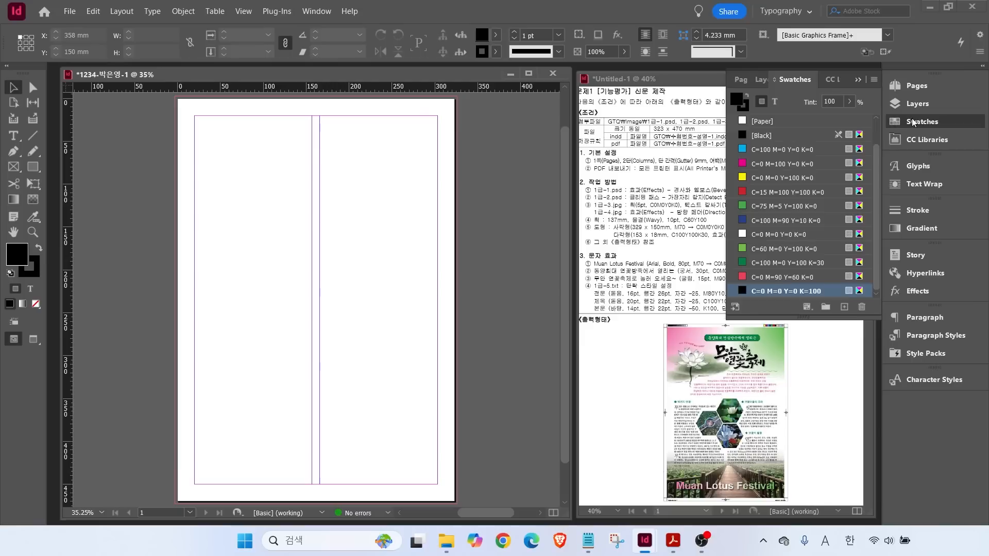
- Activate the default linear white-to-black gradient and add it to the swatches
{"action": "key", "text": "ctrl"}
{"action": "left_click", "coordinate": [917, 229]}
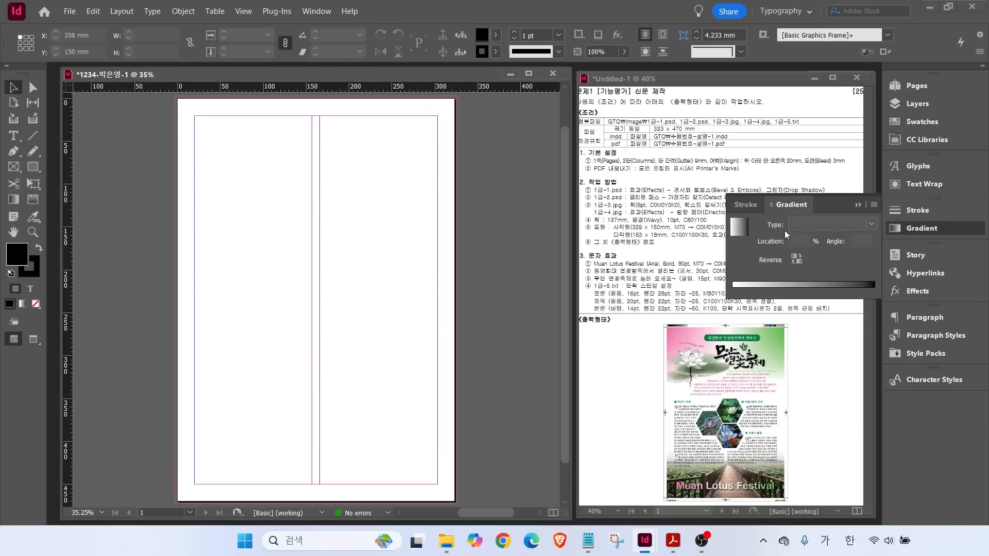
{"action": "key", "text": "ctrl"}
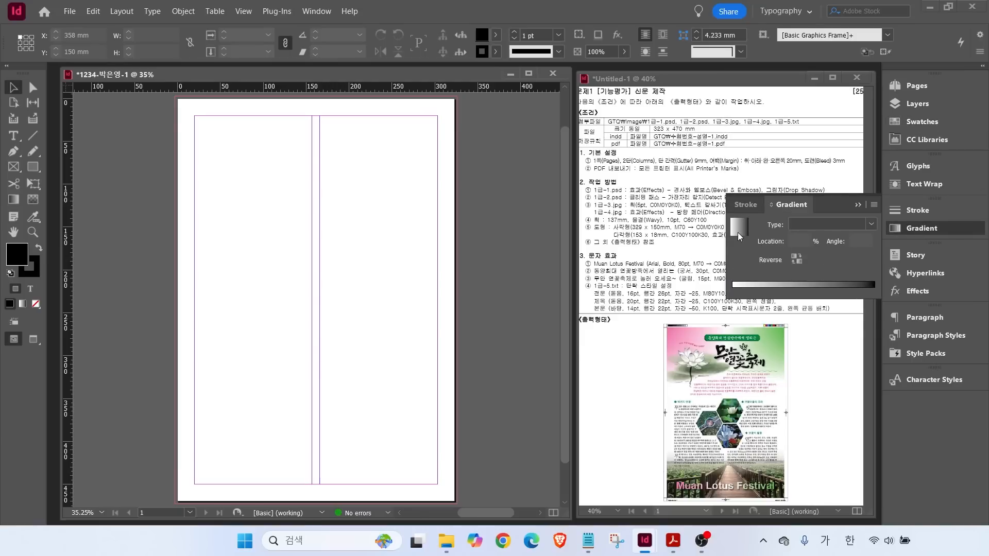
{"action": "left_click", "coordinate": [738, 233]}
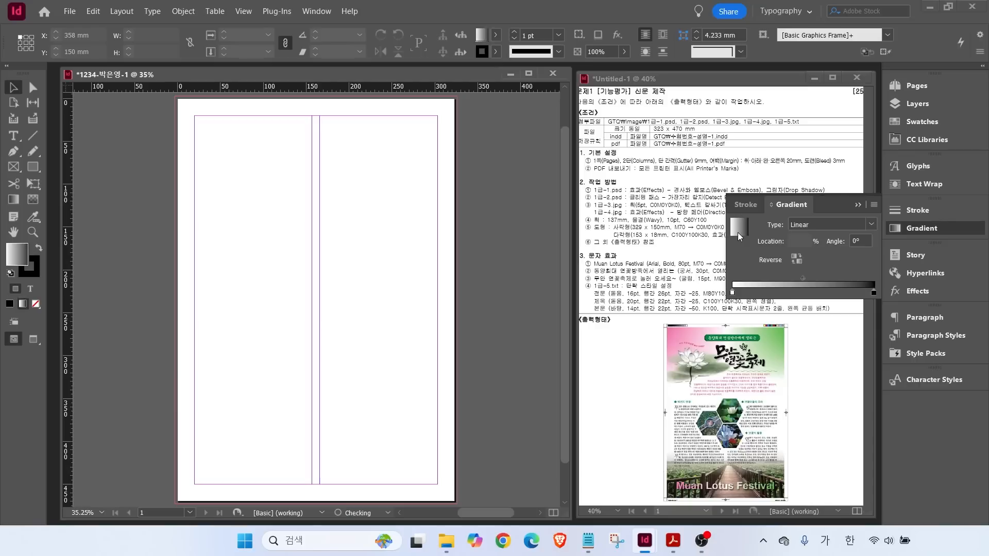
{"action": "right_click", "coordinate": [737, 232]}
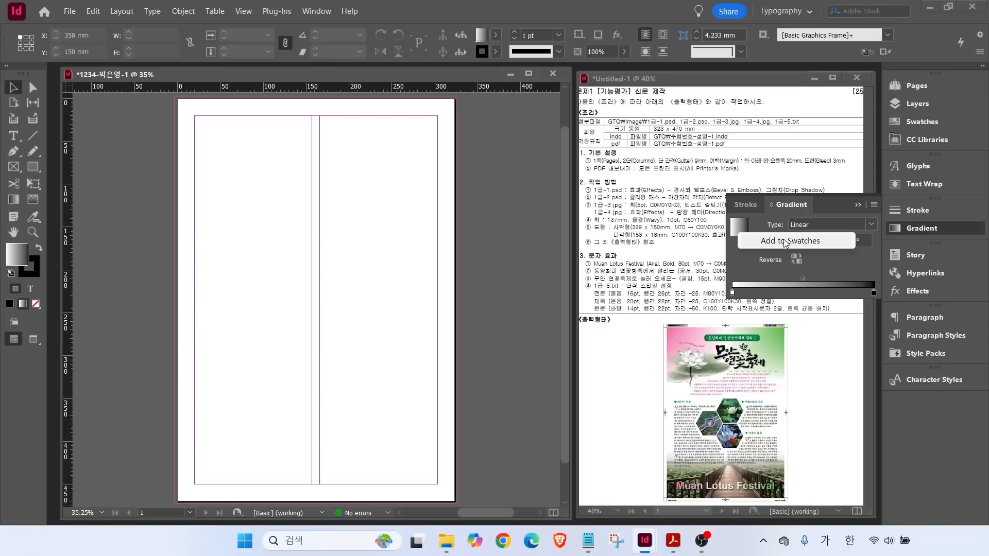
{"action": "left_click", "coordinate": [783, 239]}
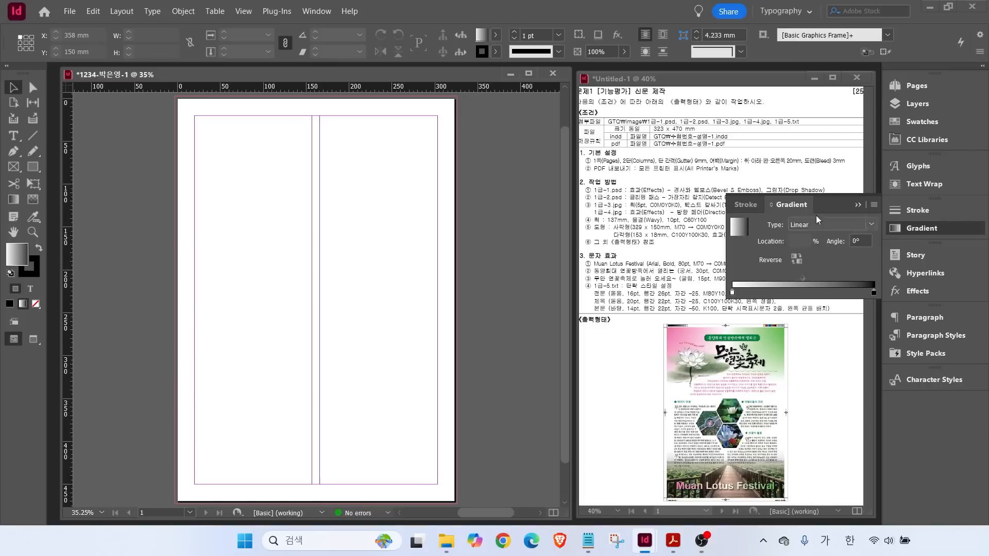
- Extend the swatch list and edit the new gradient swatch, setting its starting stop to C=0 M=70 Y=0 K=0
{"action": "left_click", "coordinate": [917, 121]}
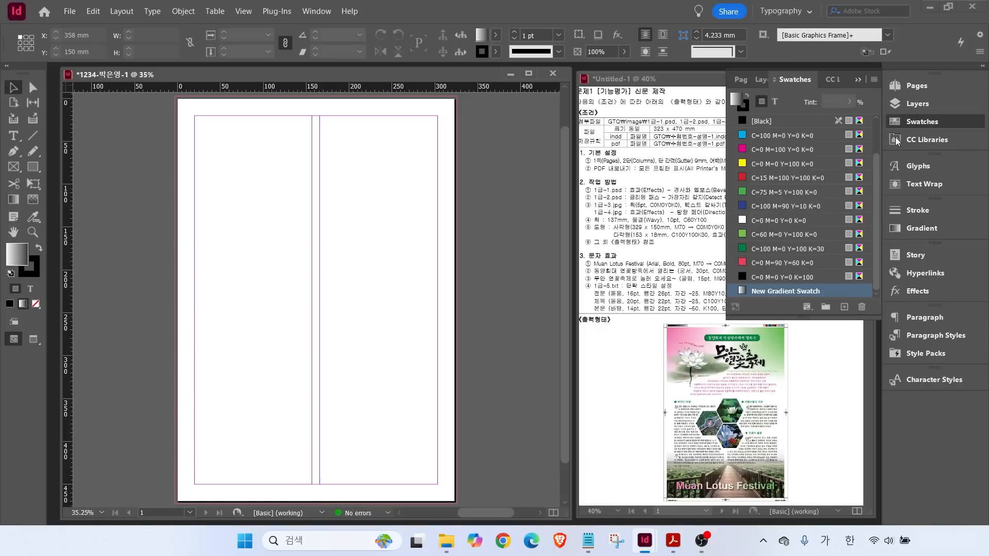
{"action": "left_click_drag", "start_coordinate": [804, 317], "coordinate": [802, 373]}
{"action": "left_click", "coordinate": [767, 334]}
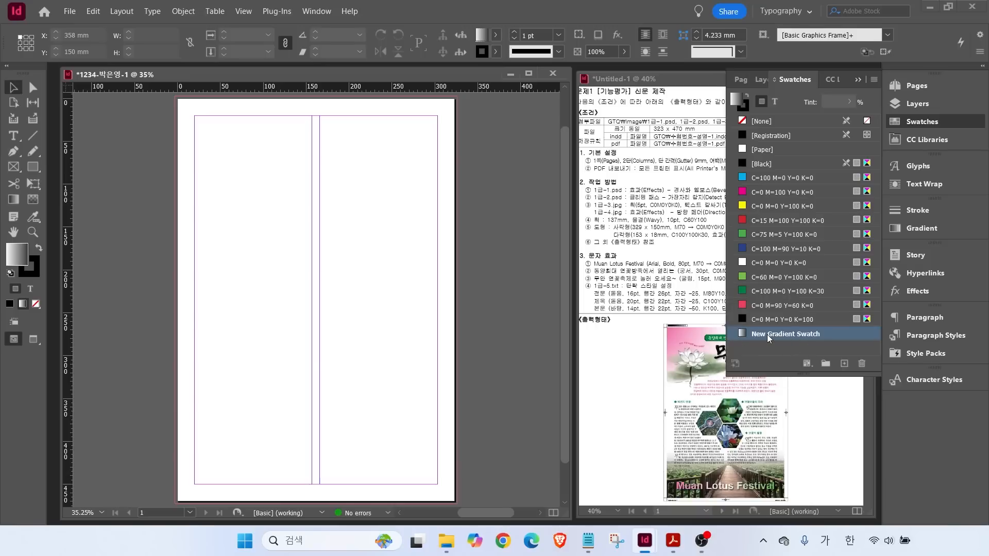
{"action": "double_click", "coordinate": [767, 334]}
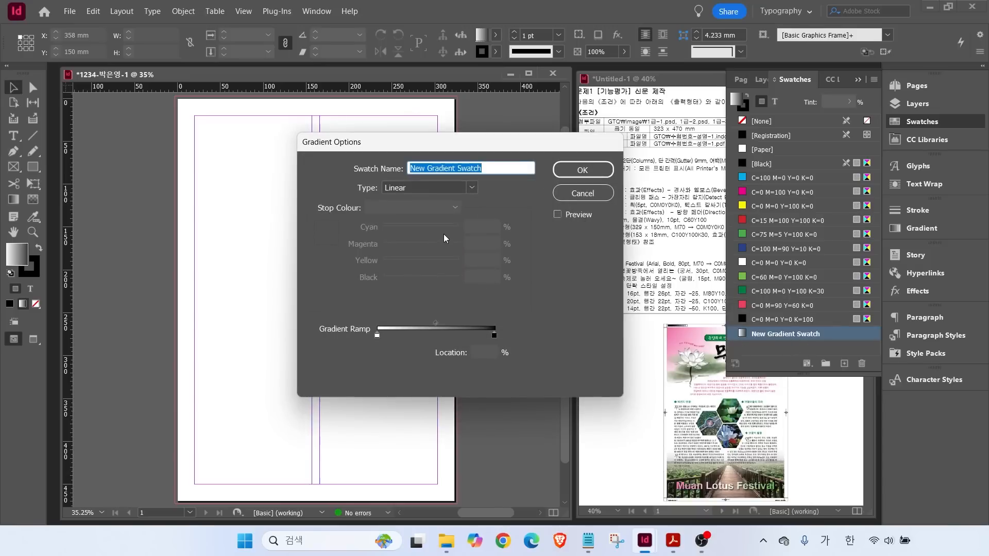
{"action": "left_click", "coordinate": [376, 335]}
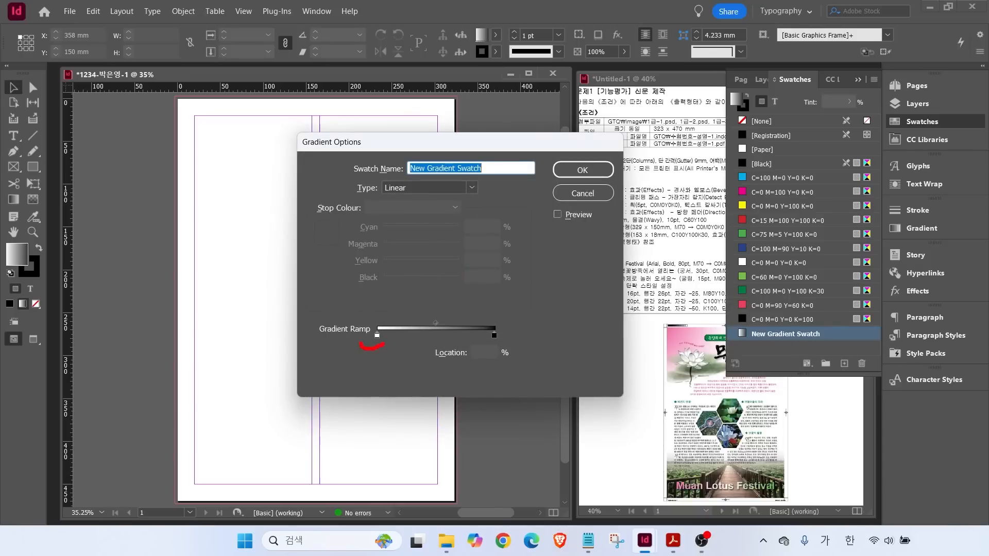
{"action": "left_click", "coordinate": [493, 337]}
{"action": "left_click", "coordinate": [377, 335]}
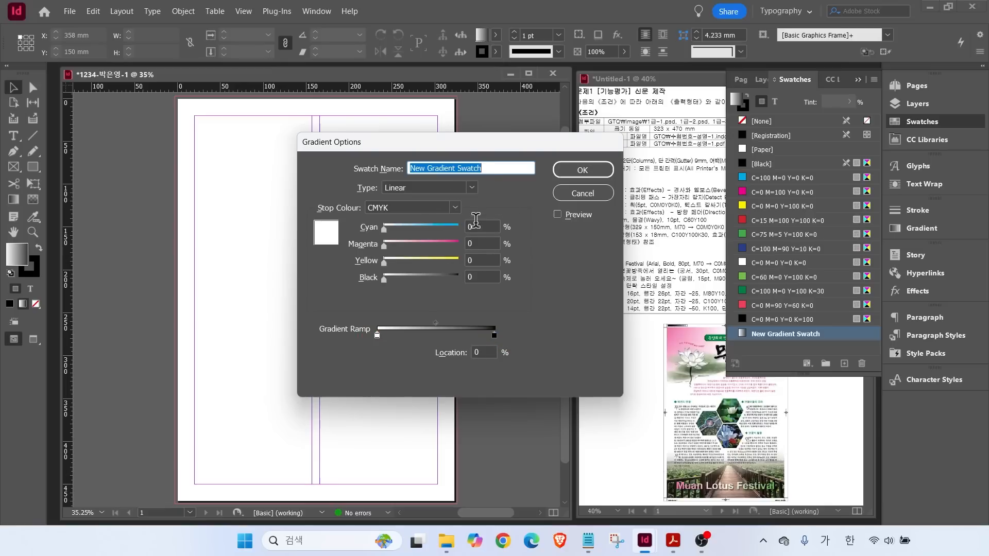
{"action": "left_click", "coordinate": [475, 226]}
{"action": "double_click", "coordinate": [475, 227]}
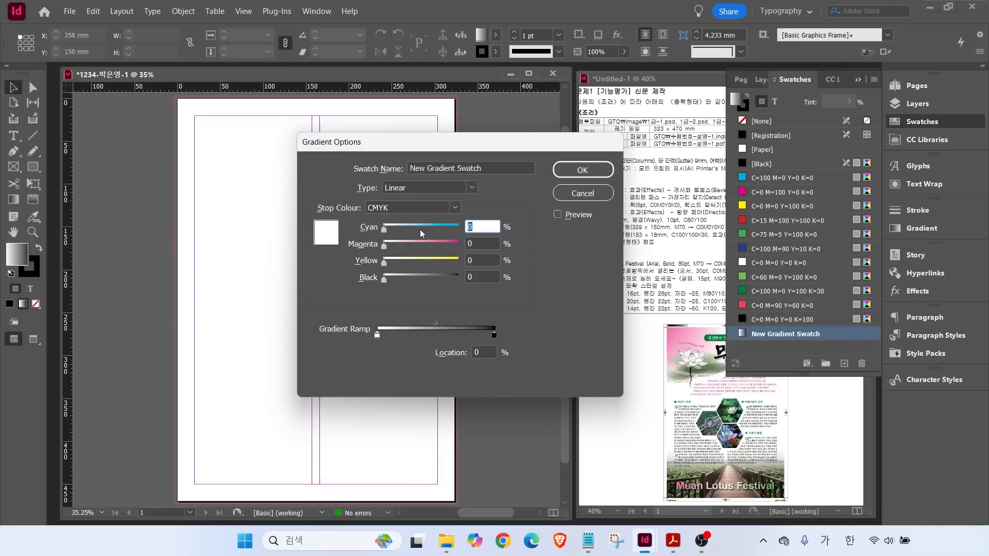
{"action": "key", "text": "Tab"}
{"action": "type", "text": "4"}
{"action": "key", "text": "BackSpace"}
{"action": "type", "text": "70"}
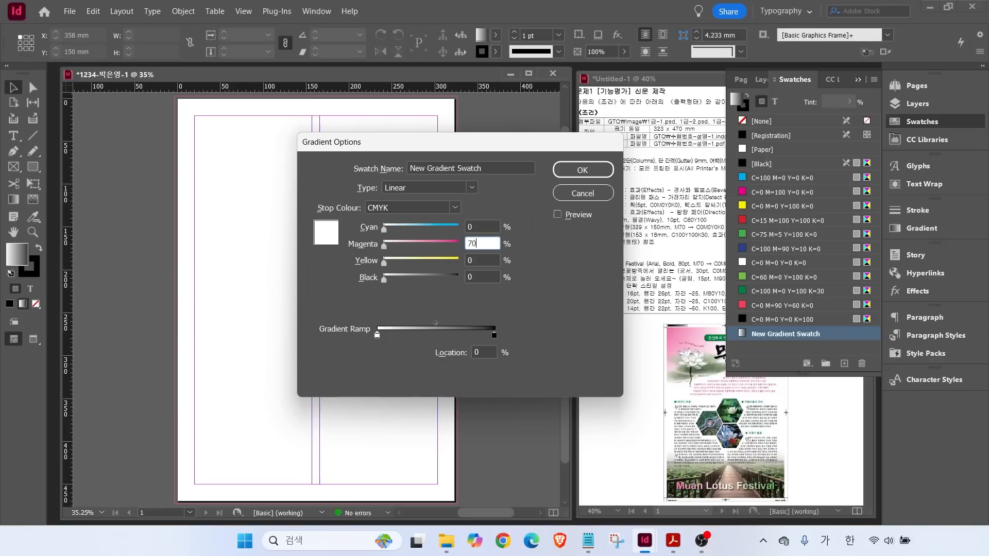
{"action": "left_click", "coordinate": [432, 336]}
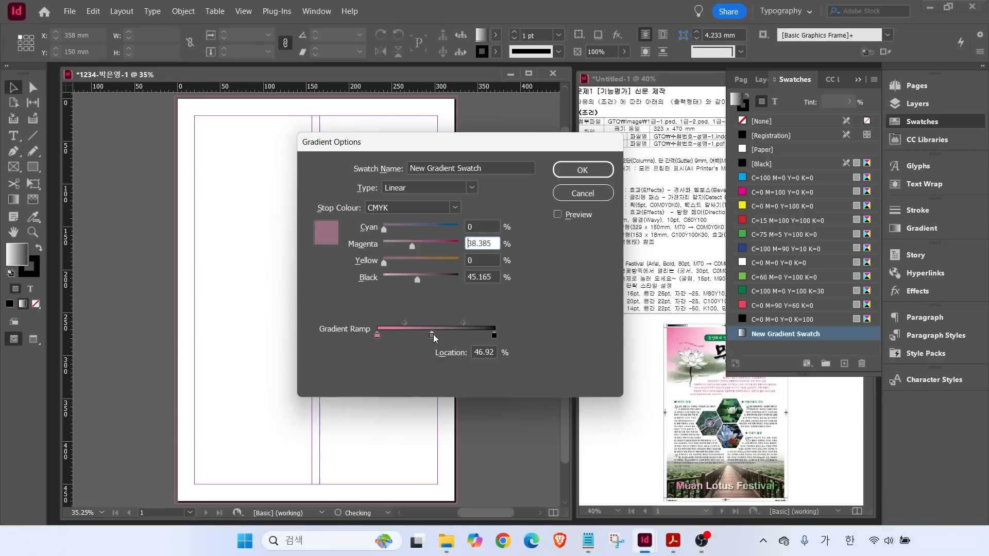
{"action": "key", "text": "ctrl"}
{"action": "key", "text": "ctrl"}
{"action": "key", "text": "ctrl"}
{"action": "left_click_drag", "start_coordinate": [433, 336], "coordinate": [437, 335]}
{"action": "left_click_drag", "start_coordinate": [436, 337], "coordinate": [445, 384]}
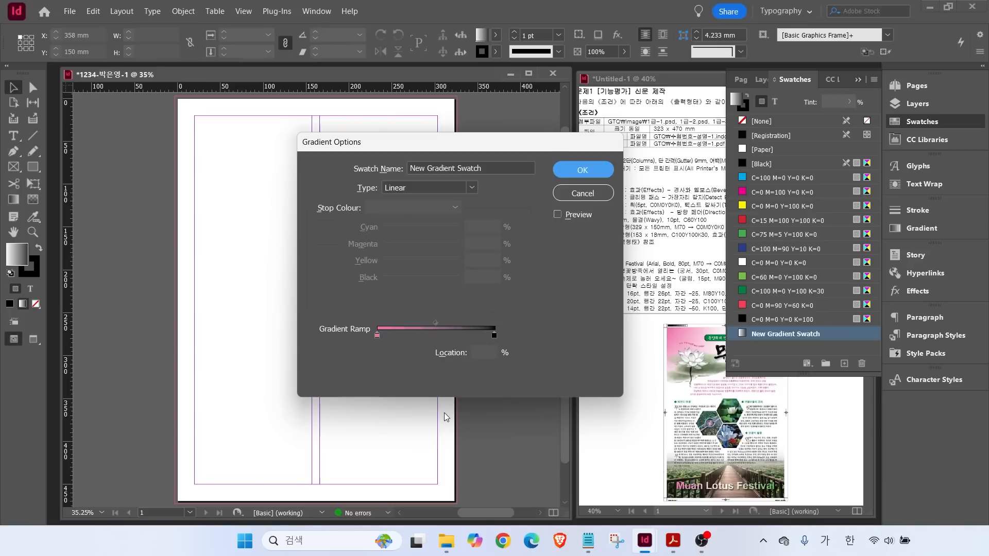
- Add a middle stop at about 48% on the gradient ramp and set it to C=0 M=0 Y=0 K=0
{"action": "left_click", "coordinate": [434, 337]}
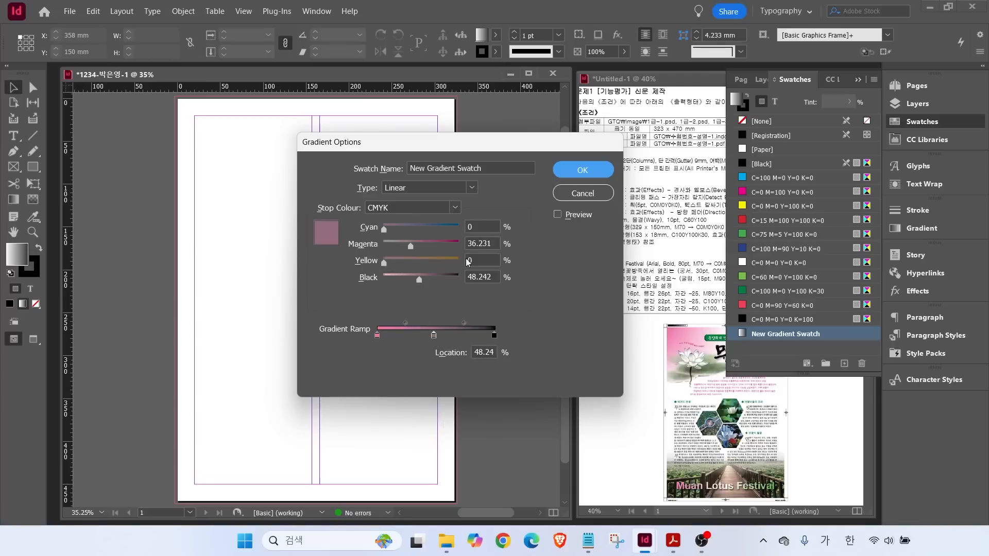
{"action": "key", "text": "Tab"}
{"action": "key", "text": "Tab"}
{"action": "type", "text": "0"}
{"action": "key", "text": "Tab"}
{"action": "key", "text": "Tab"}
{"action": "type", "text": "0"}
{"action": "key", "text": "Tab"}
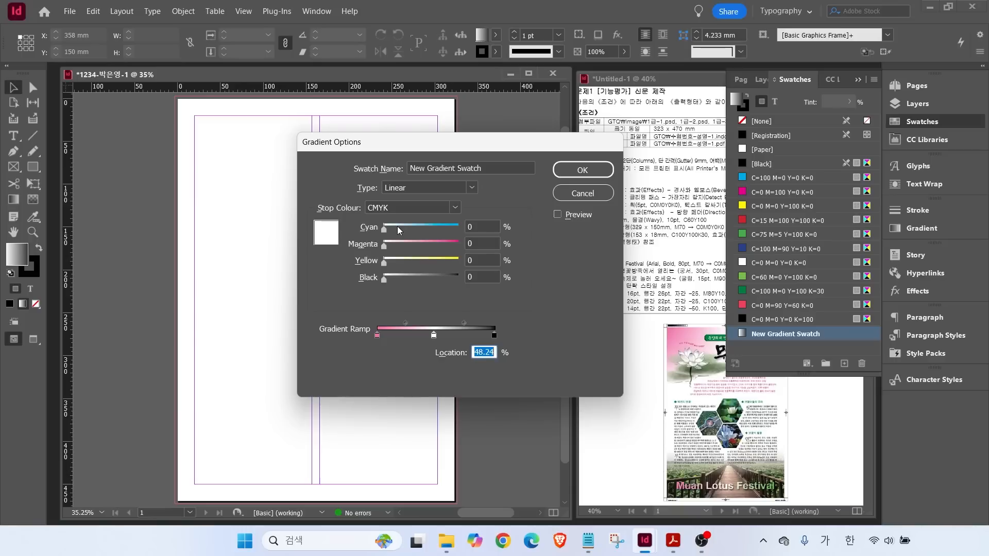
- Switch the gradient's end stop to CMYK, set it to C=70 M=0 Y=100 K=0, and save the gradient swatch
{"action": "left_click", "coordinate": [493, 336]}
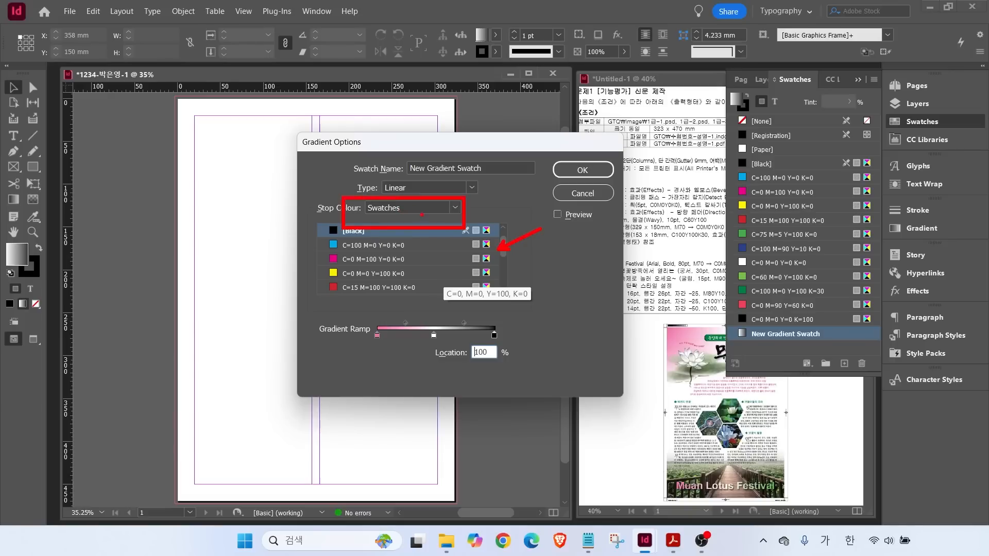
{"action": "left_click", "coordinate": [415, 206]}
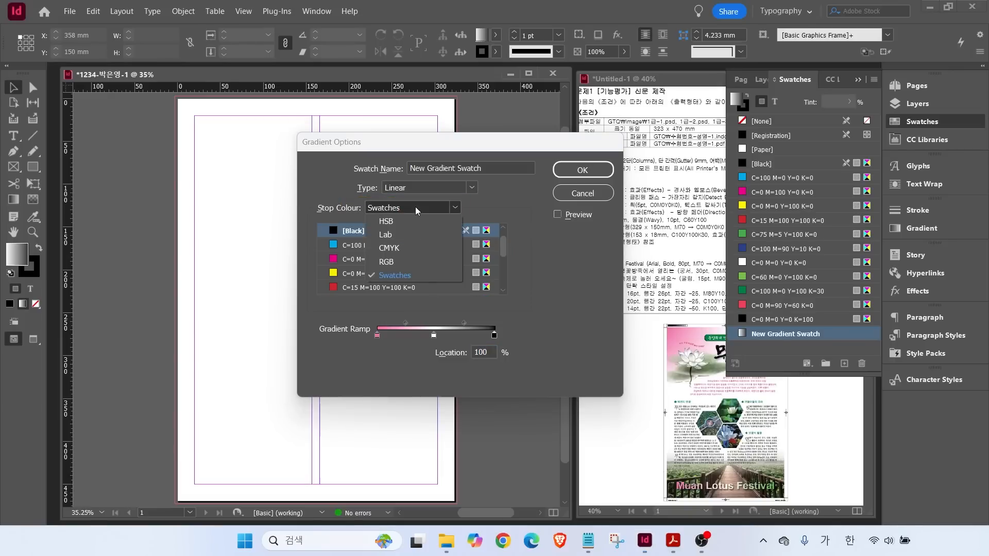
{"action": "left_click", "coordinate": [409, 248]}
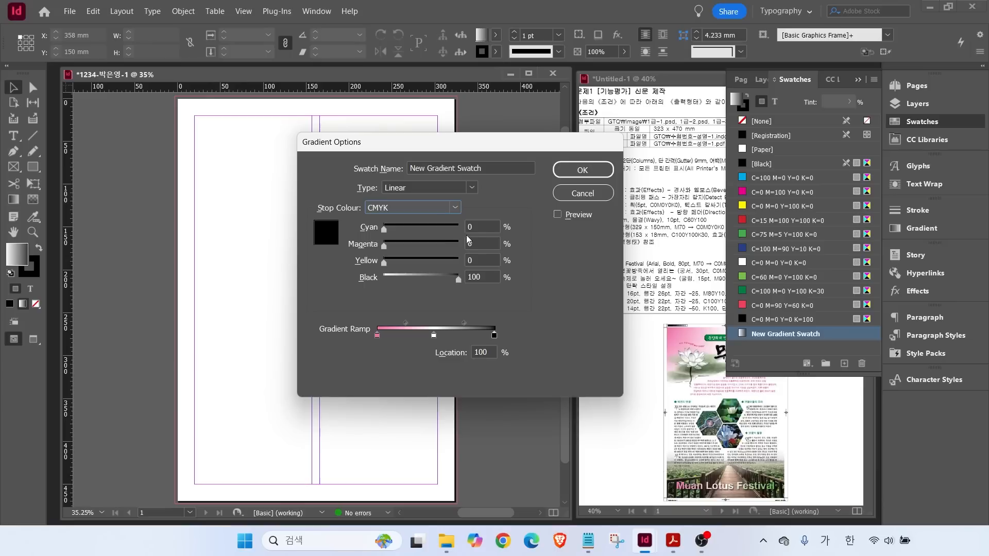
{"action": "type", "text": "70"}
{"action": "key", "text": "Tab"}
{"action": "key", "text": "Tab"}
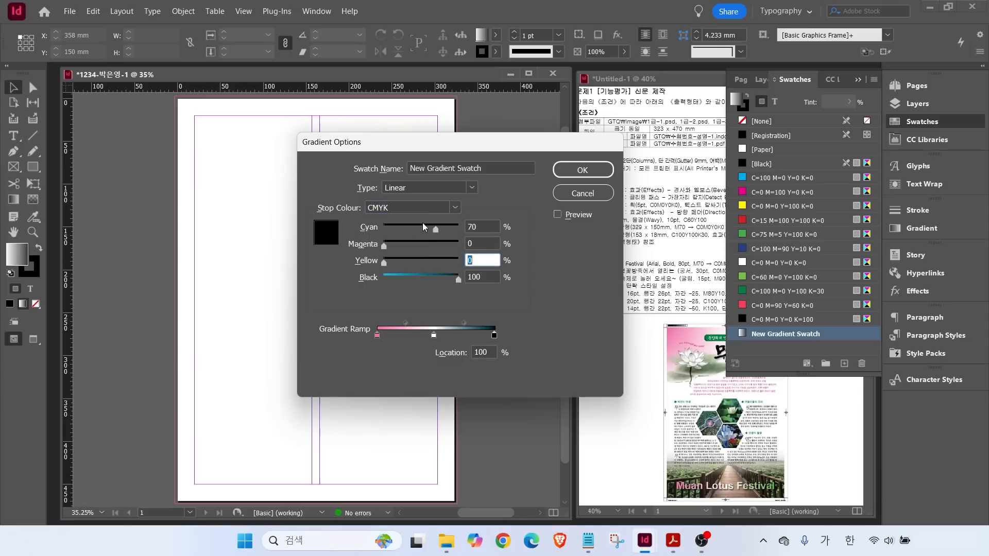
{"action": "type", "text": "100"}
{"action": "key", "text": "Tab"}
{"action": "type", "text": "0"}
{"action": "key", "text": "Tab"}
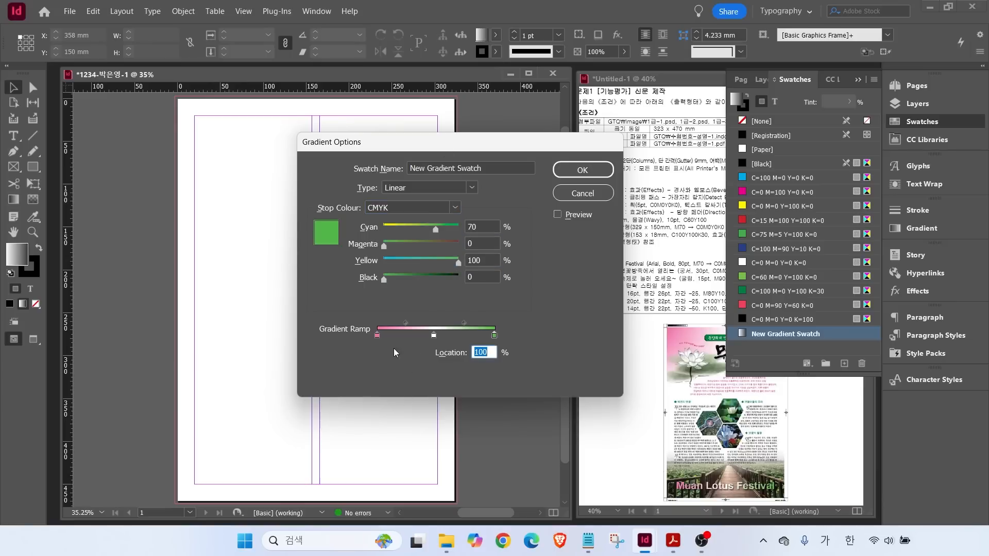
{"action": "left_click", "coordinate": [574, 171]}
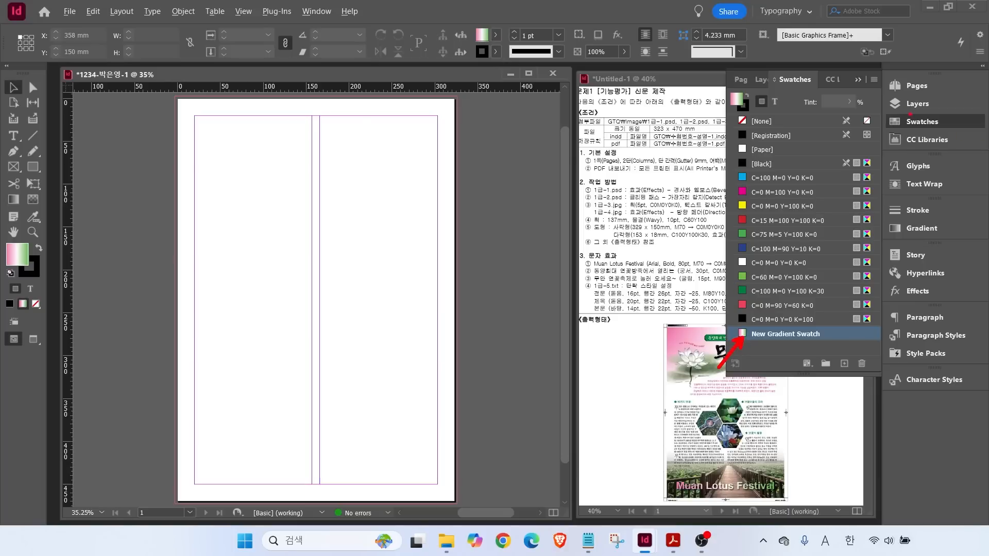
{"action": "left_click", "coordinate": [916, 120]}
{"action": "key", "text": "alt"}
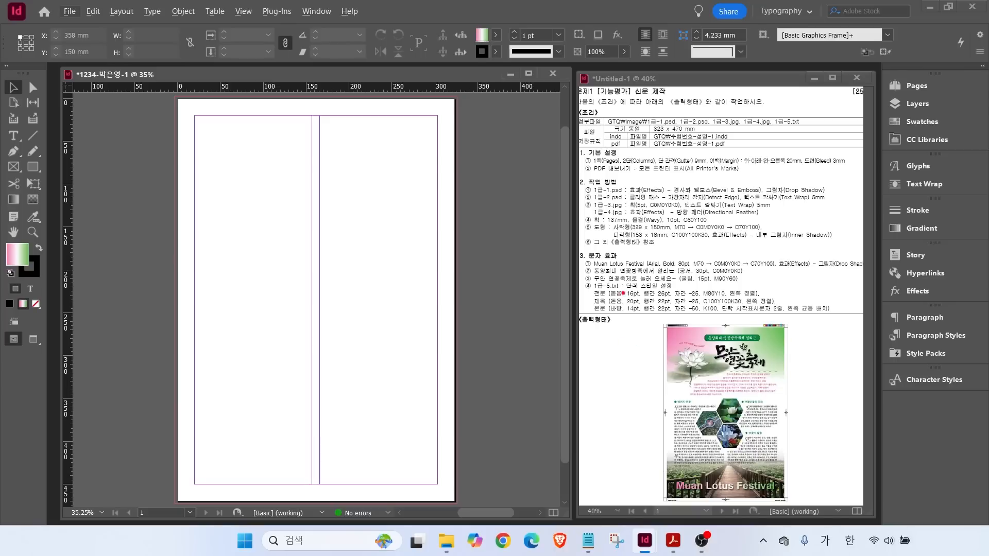
{"action": "mouse_move", "coordinate": [580, 286]}
{"action": "left_mouse_down"}
{"action": "mouse_move", "coordinate": [683, 307]}
{"action": "mouse_move", "coordinate": [845, 314]}
{"action": "left_mouse_up"}
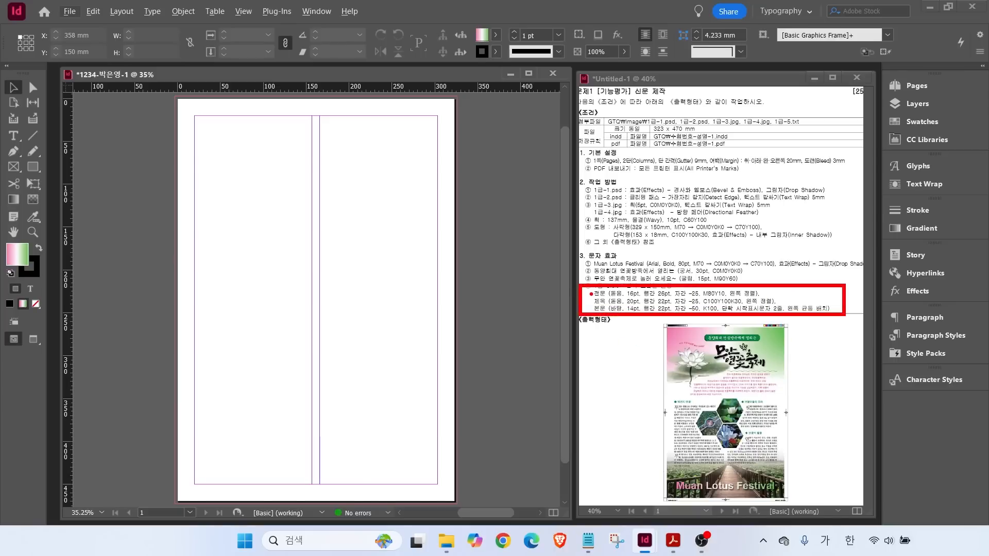
{"action": "left_click_drag", "start_coordinate": [590, 293], "coordinate": [555, 274]}
{"action": "mouse_move", "coordinate": [589, 304]}
{"action": "left_mouse_down"}
{"action": "mouse_move", "coordinate": [562, 308]}
{"action": "mouse_move", "coordinate": [578, 326]}
{"action": "left_mouse_up"}
{"action": "left_click_drag", "start_coordinate": [886, 325], "coordinate": [969, 350]}
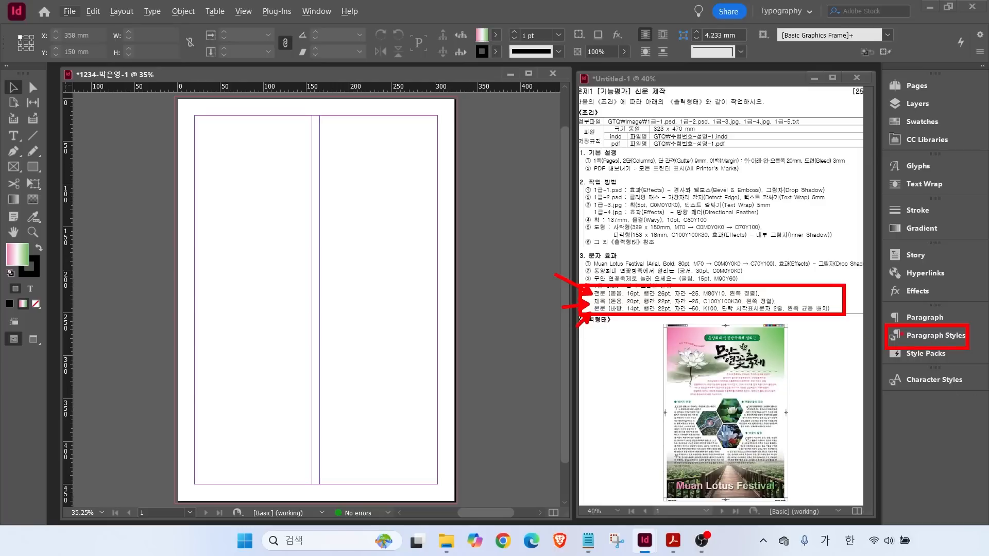
- Set the font family of the [Basic Paragraph] style to Dotum and save it
{"action": "left_click", "coordinate": [916, 339]}
{"action": "left_click", "coordinate": [774, 344]}
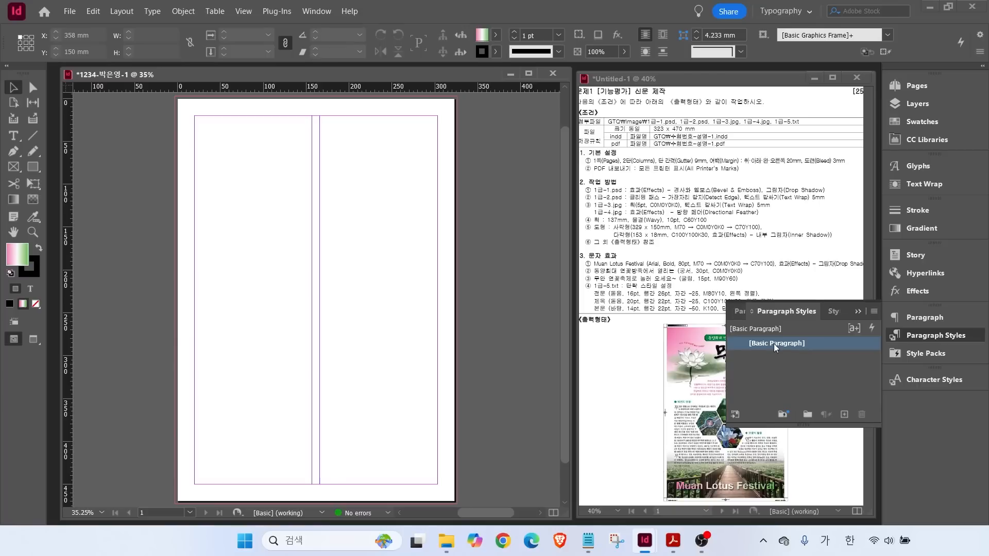
{"action": "left_click", "coordinate": [774, 344]}
{"action": "double_click", "coordinate": [774, 344]}
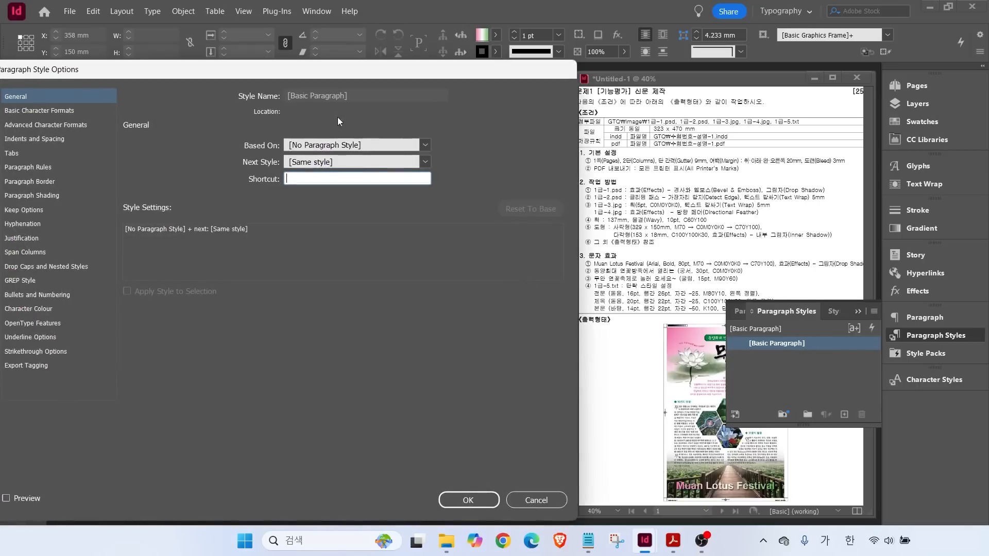
{"action": "left_click_drag", "start_coordinate": [323, 70], "coordinate": [422, 48]}
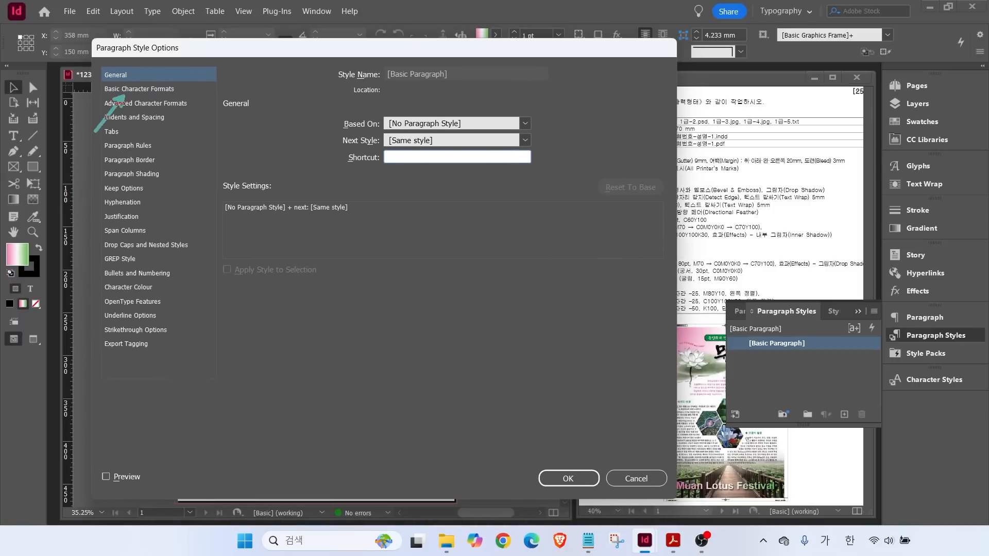
{"action": "left_click", "coordinate": [140, 89]}
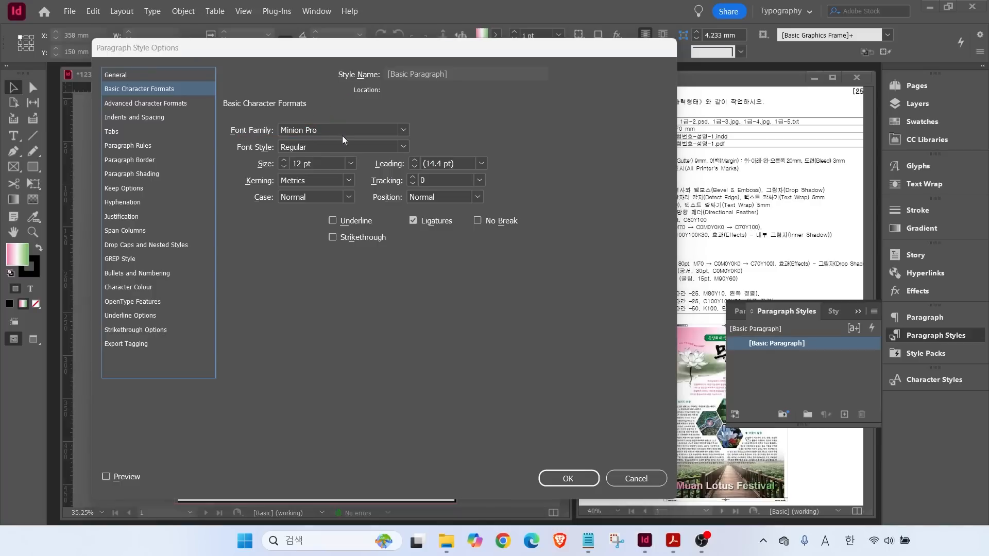
{"action": "left_click", "coordinate": [367, 129]}
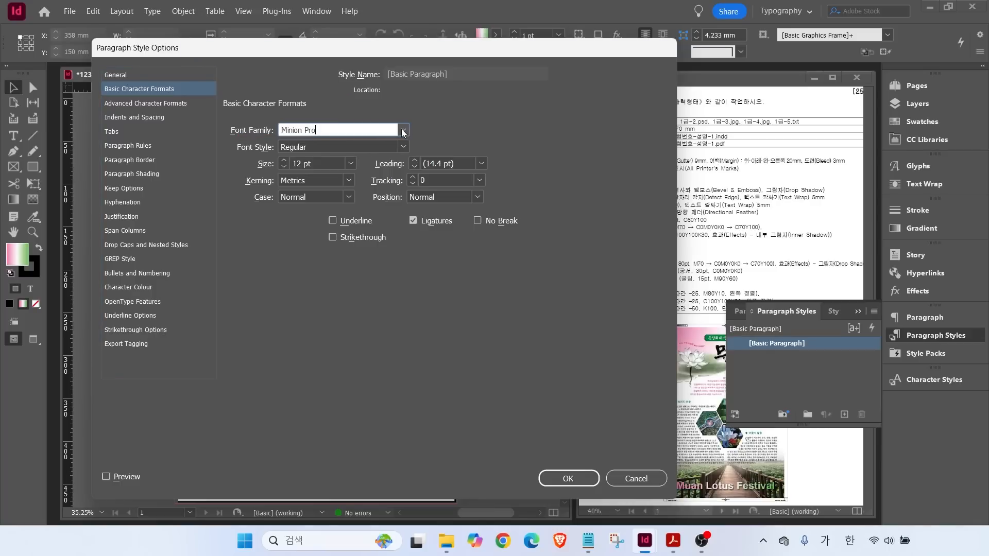
{"action": "left_click", "coordinate": [403, 130]}
{"action": "left_click_drag", "start_coordinate": [424, 329], "coordinate": [425, 137]}
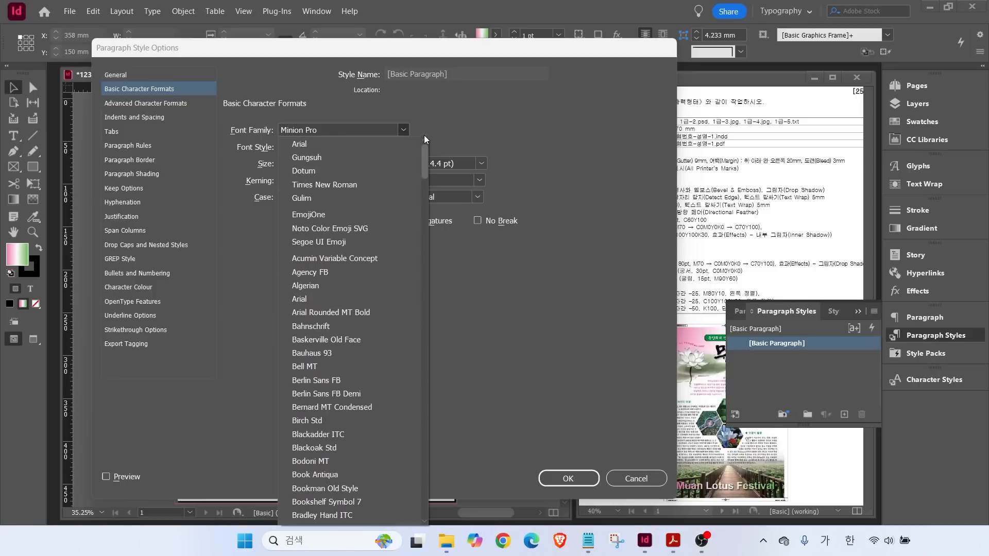
{"action": "left_click", "coordinate": [303, 170]}
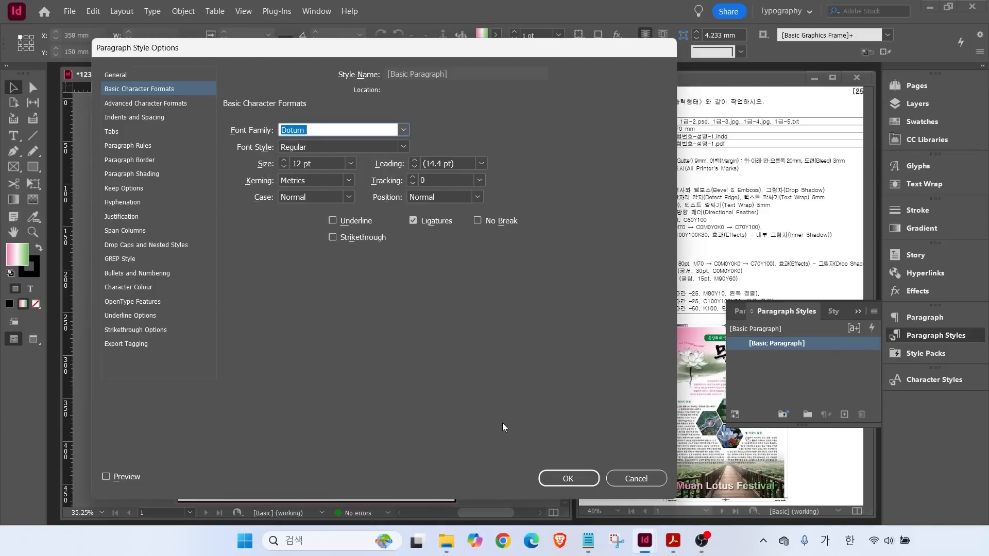
{"action": "left_click", "coordinate": [567, 479]}
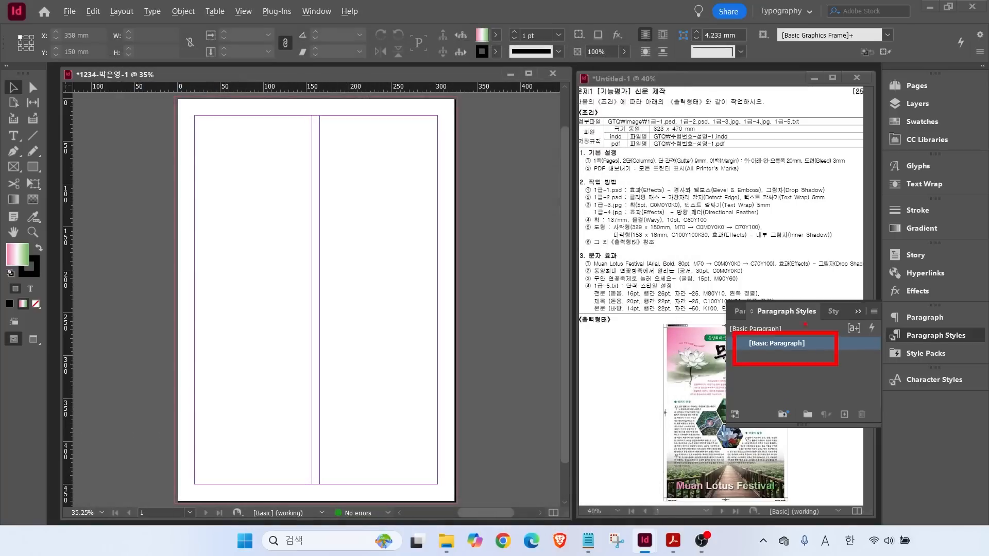
- Create a new paragraph style based on the [Basic Paragraph] settings and name it 전문
{"action": "left_click", "coordinate": [776, 358]}
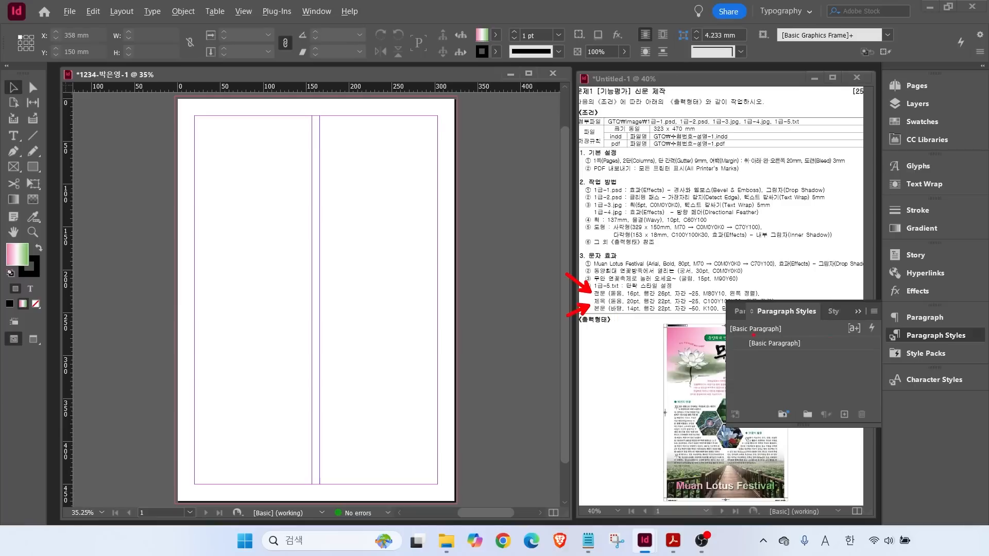
{"action": "left_click", "coordinate": [781, 344]}
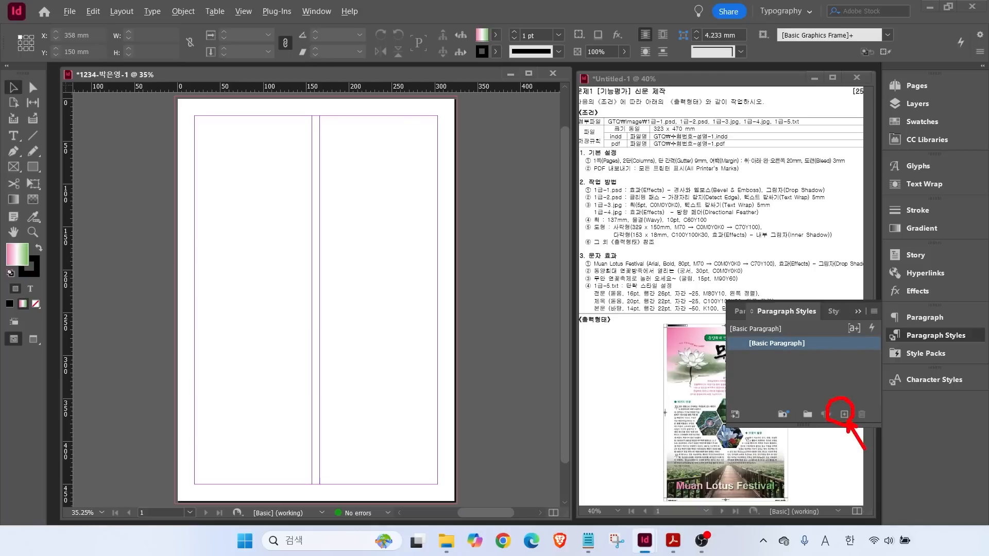
{"action": "left_click", "coordinate": [844, 415]}
{"action": "left_click", "coordinate": [762, 358]}
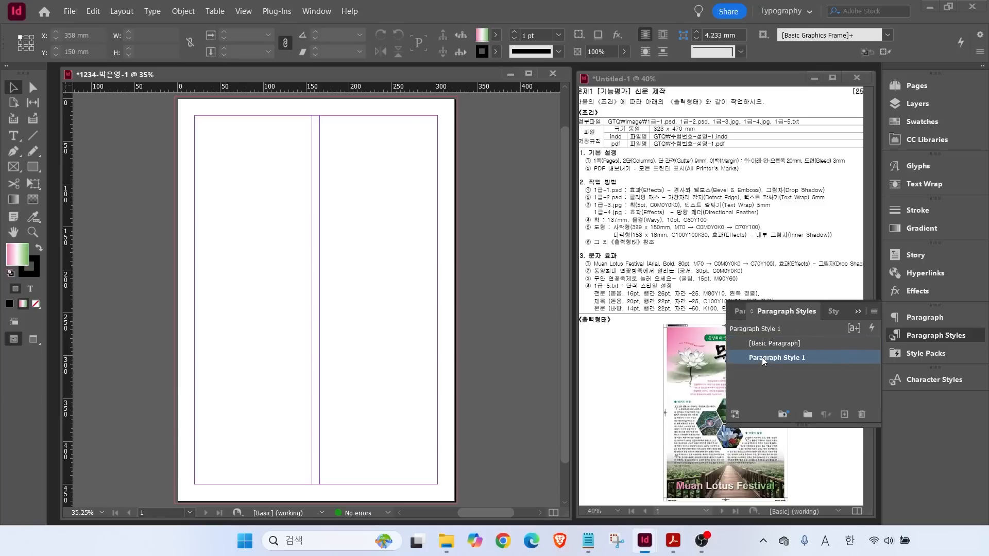
{"action": "left_click", "coordinate": [752, 372]}
{"action": "double_click", "coordinate": [755, 357]}
{"action": "left_click_drag", "start_coordinate": [299, 53], "coordinate": [277, 56]}
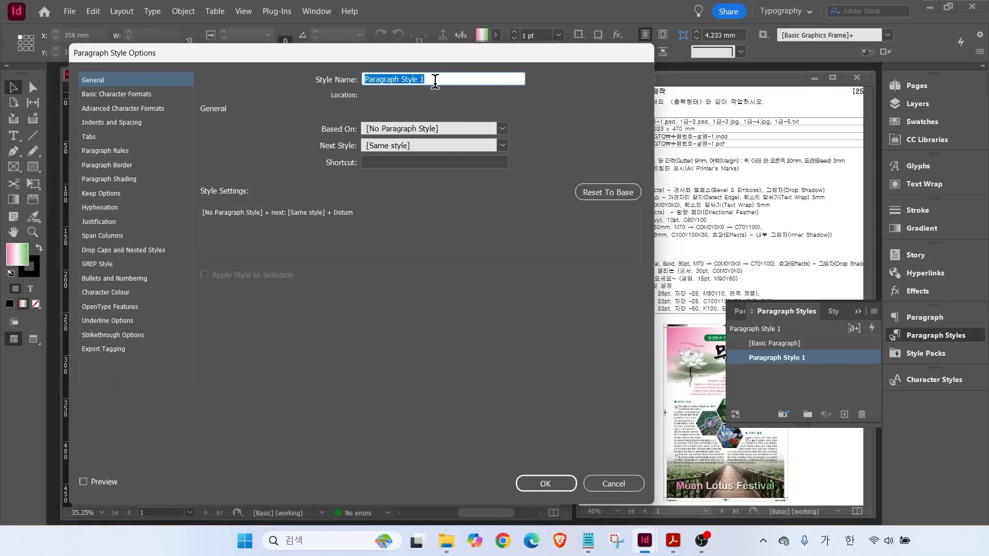
{"action": "type", "text": "전ㅁㅜㄴ"}
- Set the 전문 style's character size to 16 pt in its basic character formats
{"action": "left_click", "coordinate": [101, 94]}
{"action": "key", "text": "alt"}
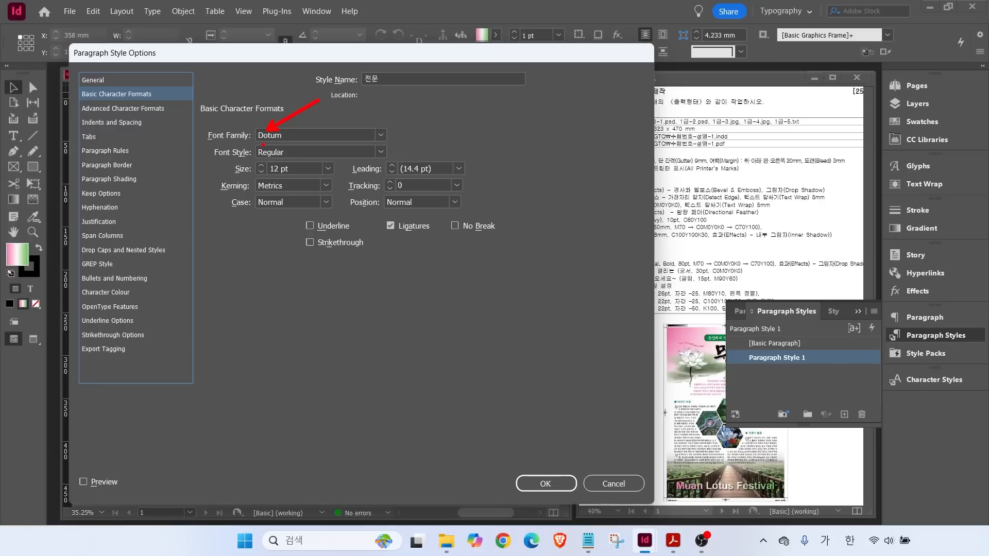
{"action": "left_click_drag", "start_coordinate": [284, 141], "coordinate": [267, 126]}
{"action": "mouse_move", "coordinate": [296, 168]}
{"action": "left_mouse_down"}
{"action": "mouse_move", "coordinate": [279, 179]}
{"action": "mouse_move", "coordinate": [259, 163]}
{"action": "mouse_move", "coordinate": [293, 164]}
{"action": "left_mouse_up"}
{"action": "key", "text": "Escape"}
{"action": "left_click", "coordinate": [261, 167]}
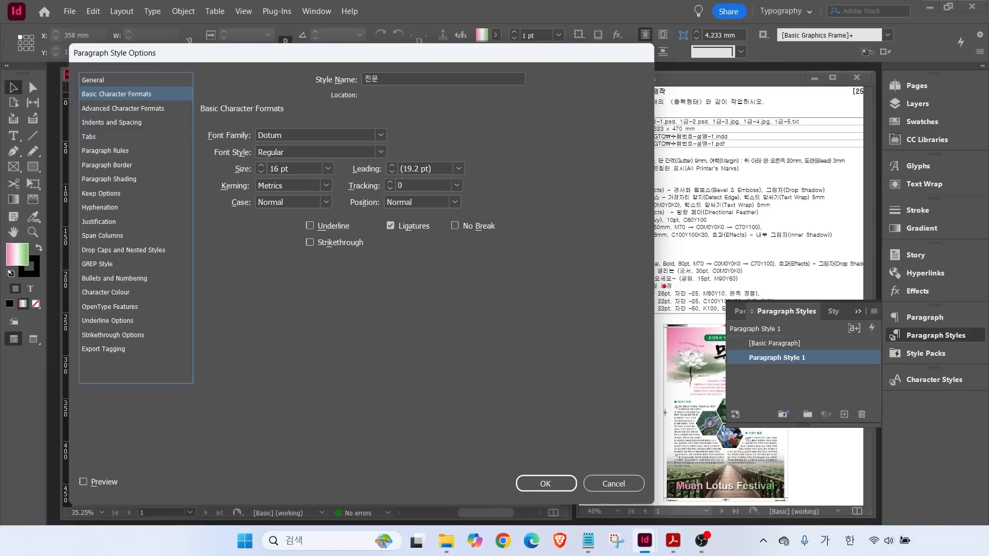
{"action": "left_click_drag", "start_coordinate": [664, 285], "coordinate": [705, 270]}
{"action": "left_click_drag", "start_coordinate": [433, 160], "coordinate": [465, 136]}
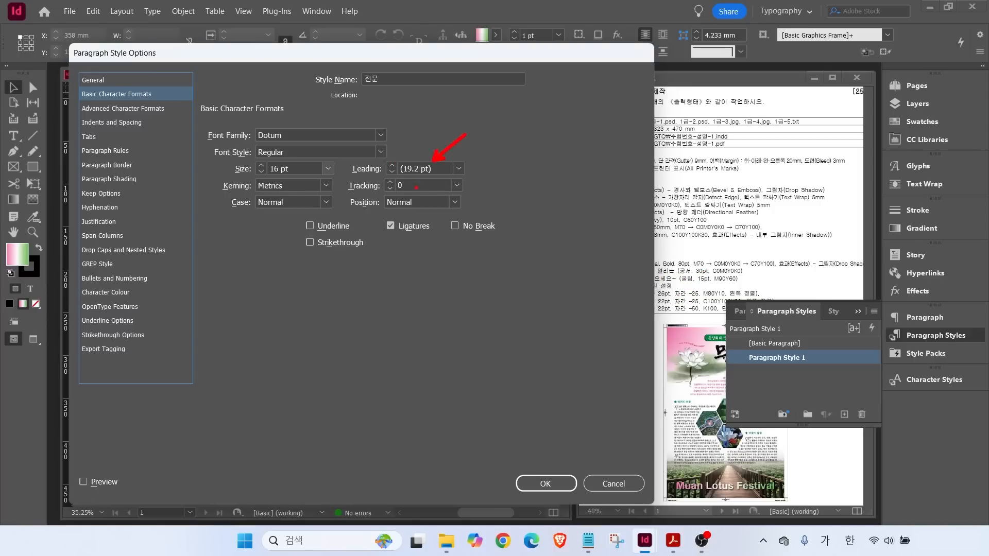
{"action": "left_click_drag", "start_coordinate": [413, 195], "coordinate": [443, 216]}
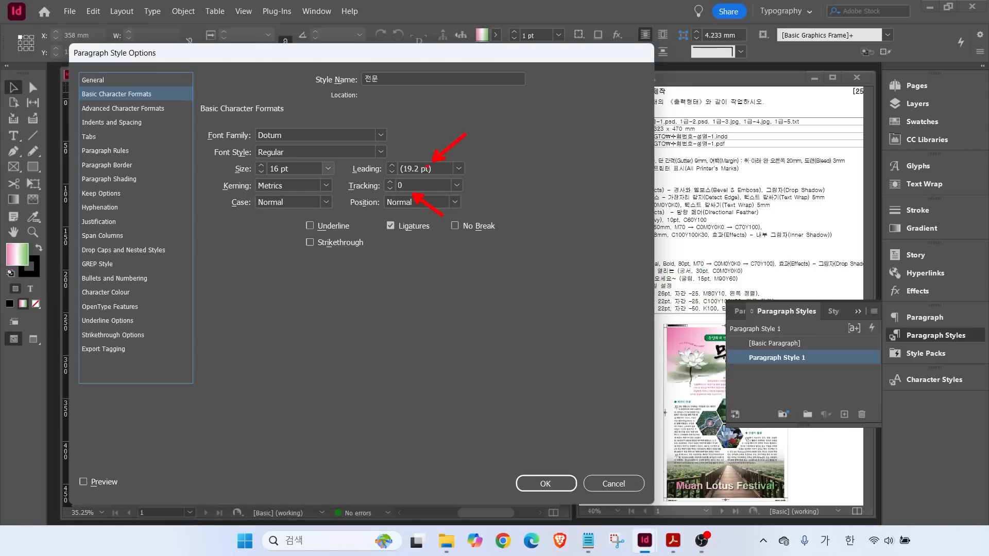
- Set the 전문 style's leading to 26 pt and its tracking to -25
{"action": "left_click", "coordinate": [458, 170]}
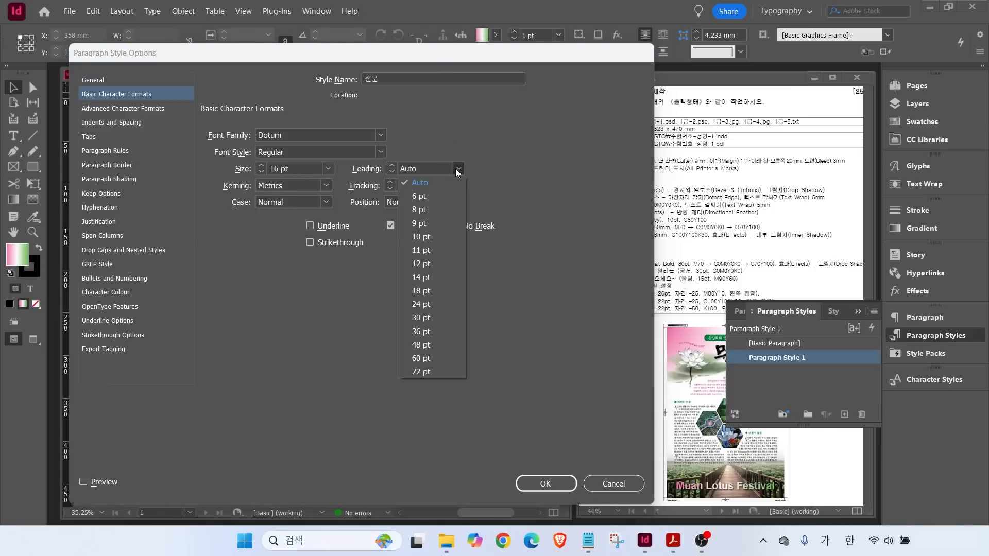
{"action": "left_click", "coordinate": [417, 304]}
{"action": "type", "text": "26"}
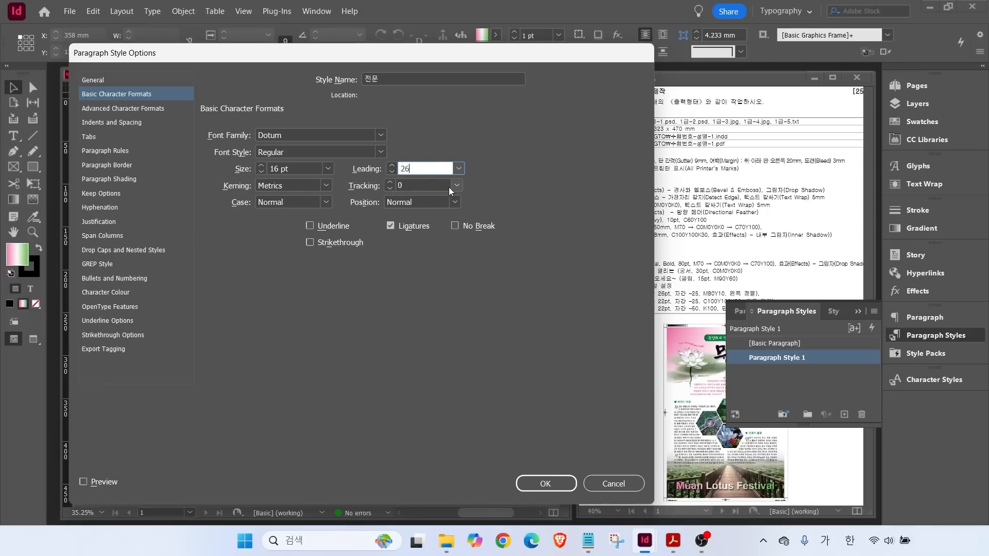
{"action": "left_click", "coordinate": [455, 186]}
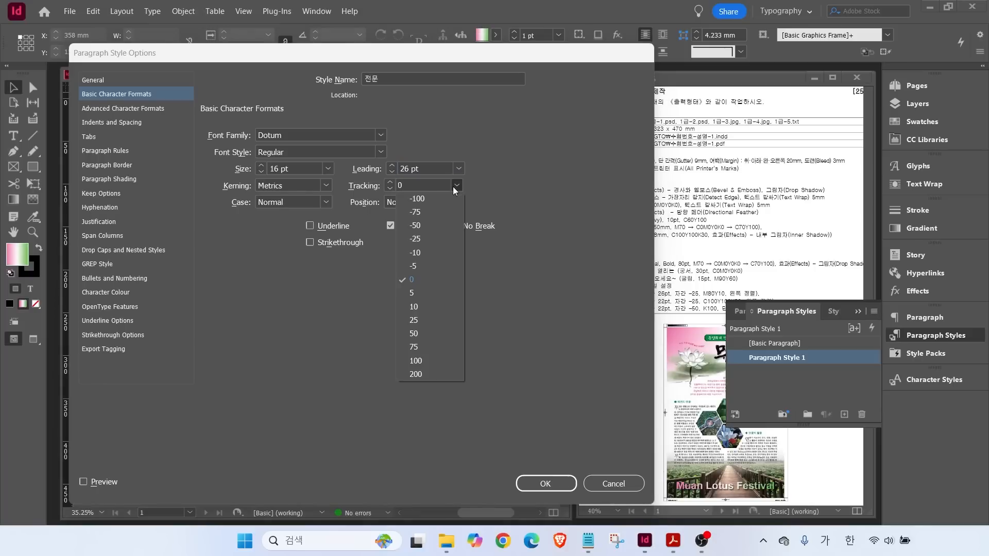
{"action": "left_click", "coordinate": [424, 240]}
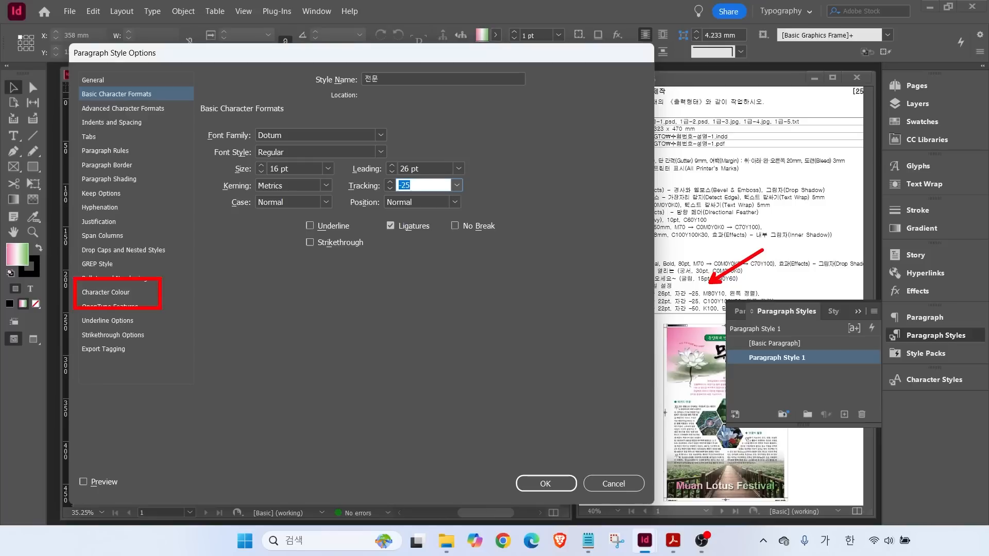
- Set the 전문 style's character colour to the C=0 M=80 Y=10 K=0 swatch
{"action": "left_click", "coordinate": [109, 292]}
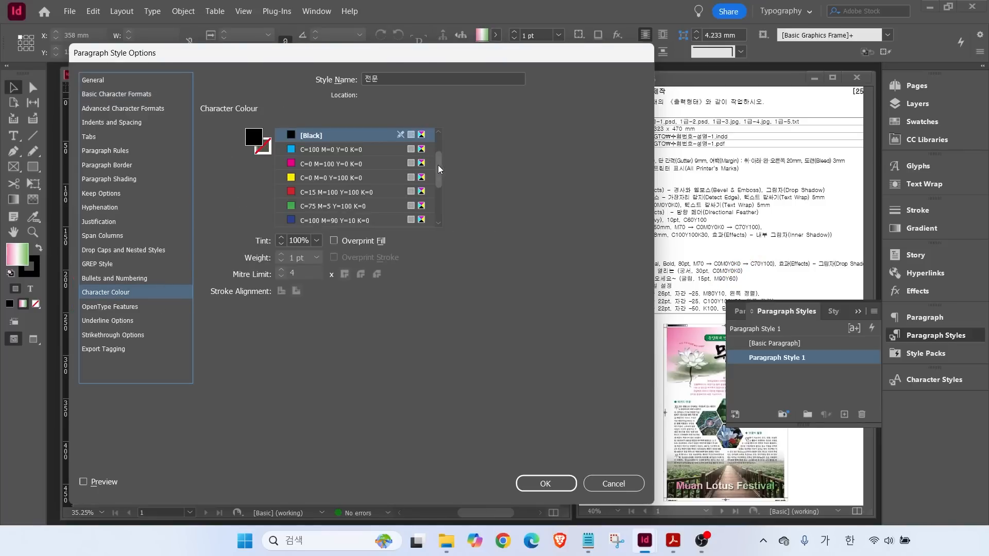
{"action": "left_click_drag", "start_coordinate": [438, 165], "coordinate": [432, 208]}
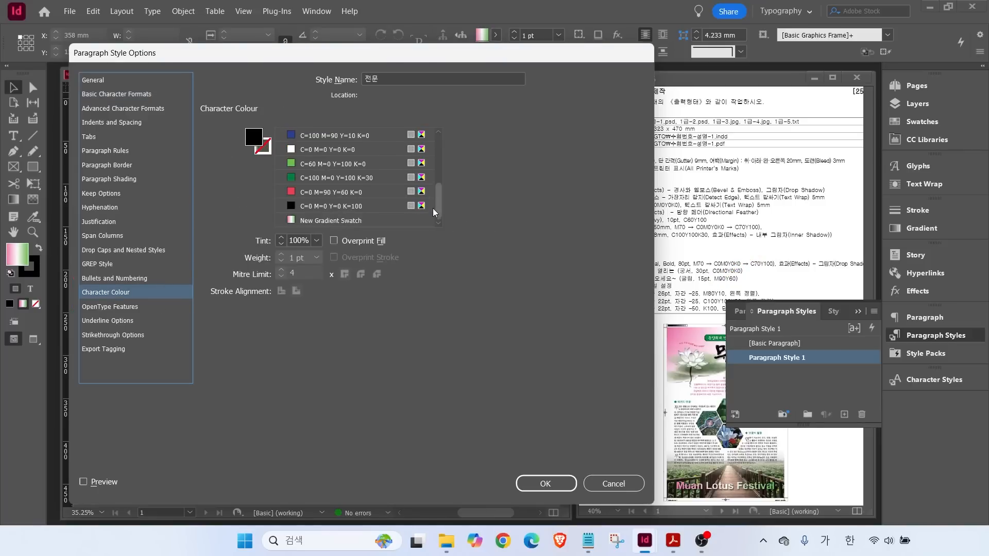
{"action": "left_click", "coordinate": [340, 192]}
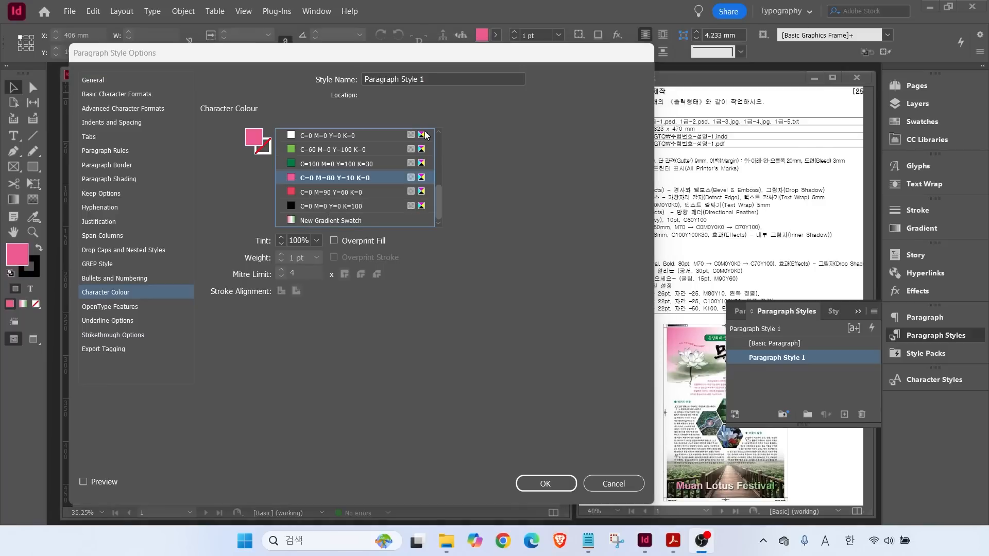
{"action": "key", "text": "ctrl"}
{"action": "key", "text": "ctrl"}
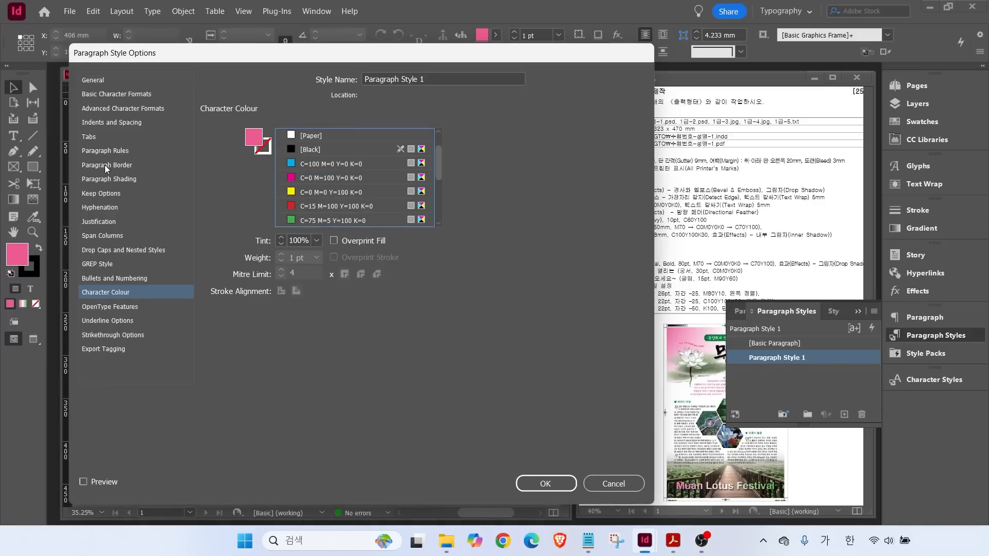
- Check that the 전문 style's paragraph alignment is Left and save the style
{"action": "left_click", "coordinate": [98, 123]}
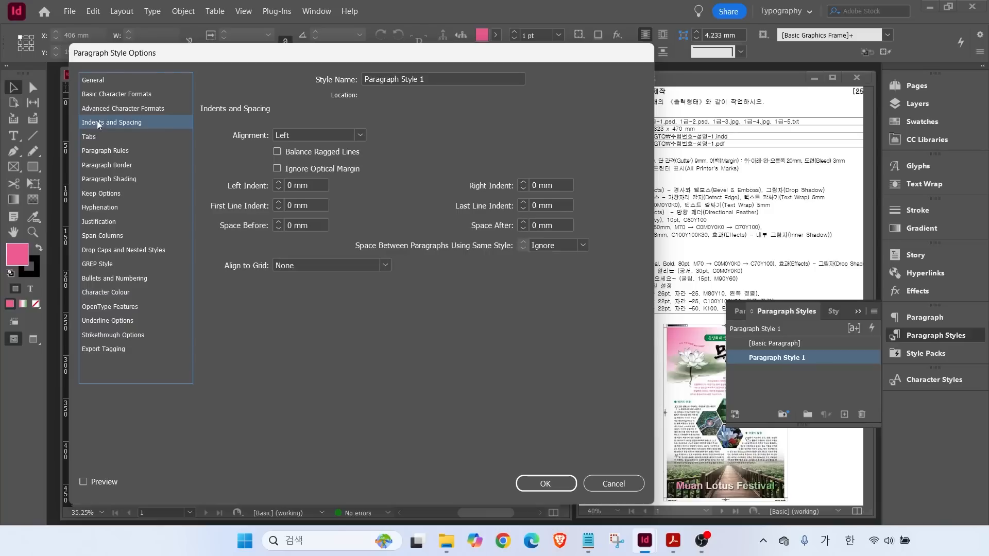
{"action": "key", "text": "alt"}
{"action": "left_click_drag", "start_coordinate": [269, 129], "coordinate": [322, 81]}
{"action": "left_click_drag", "start_coordinate": [255, 148], "coordinate": [335, 145]}
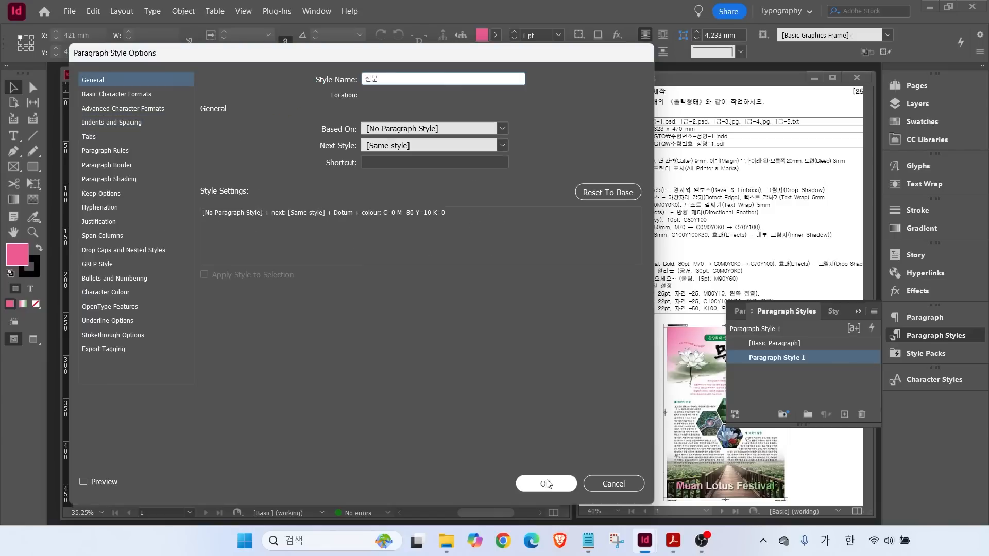
{"action": "left_click", "coordinate": [547, 484]}
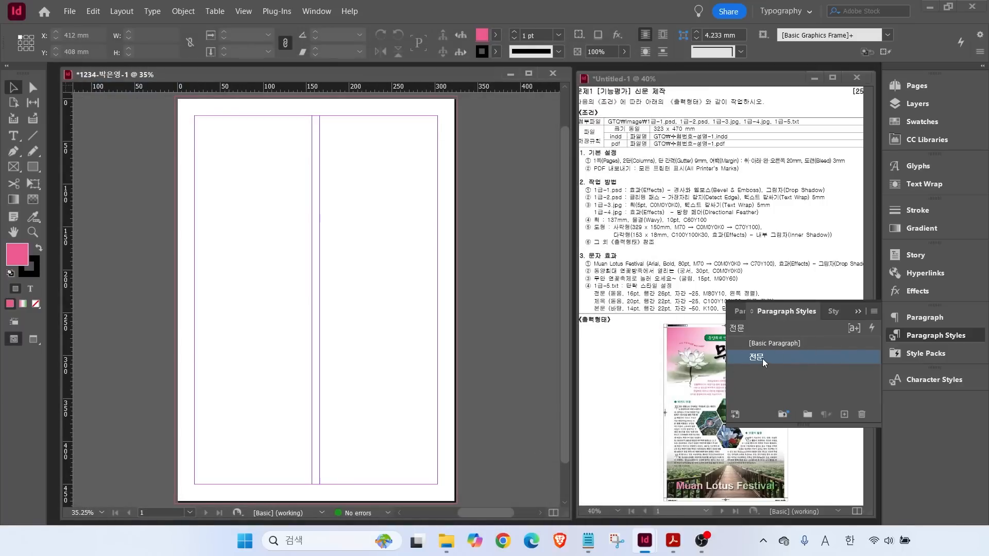
- Create another paragraph style from [Basic Paragraph] and name it 제목
{"action": "left_click", "coordinate": [759, 345]}
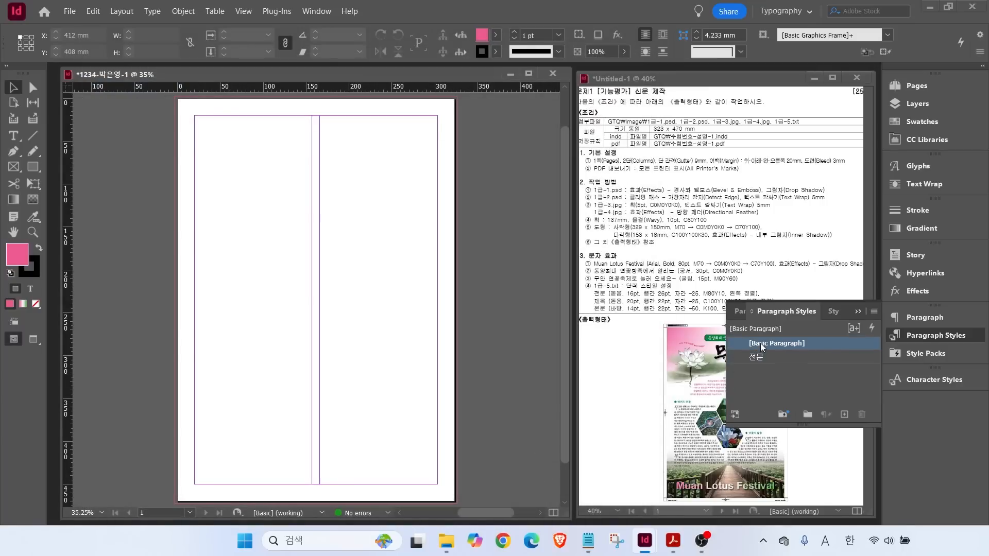
{"action": "left_click", "coordinate": [848, 415]}
{"action": "left_click", "coordinate": [772, 357]}
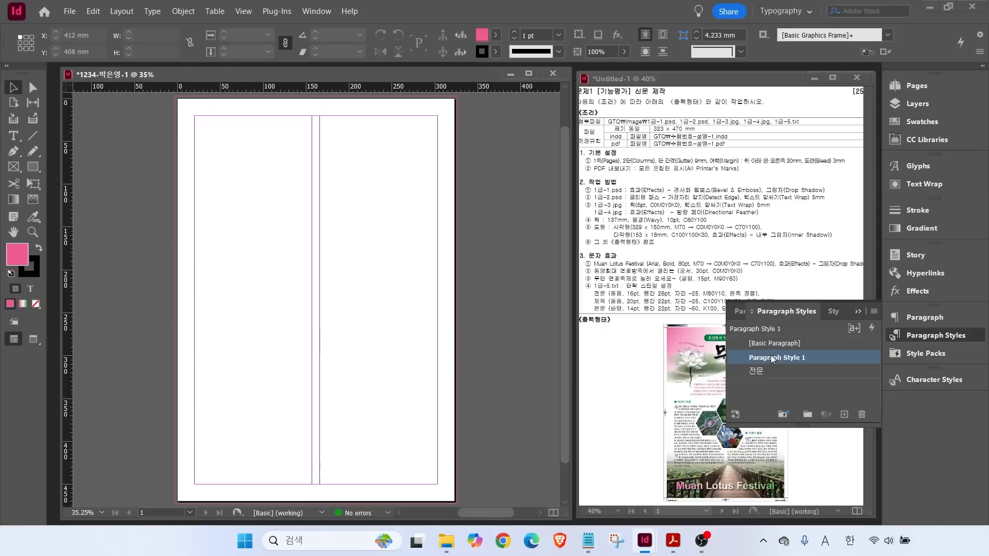
{"action": "left_click", "coordinate": [792, 374]}
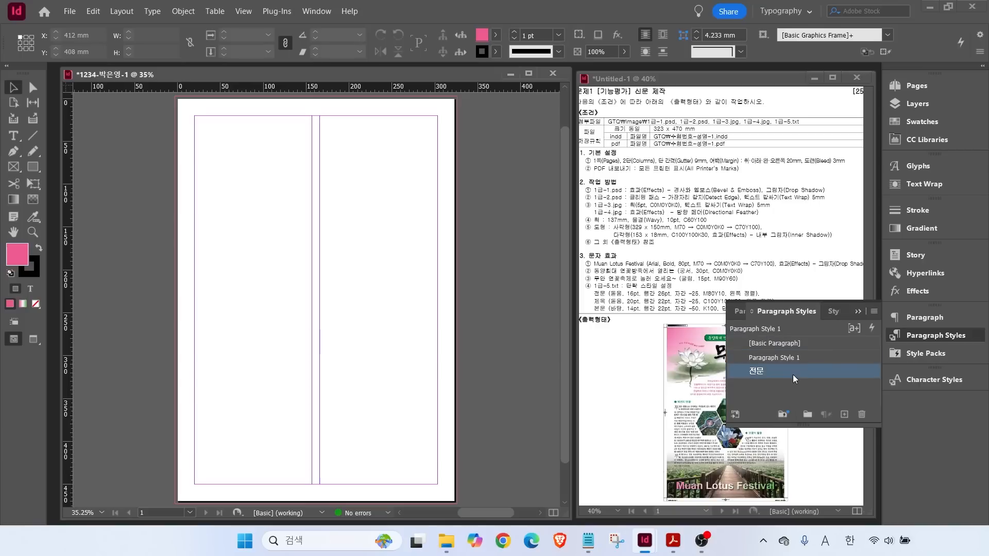
{"action": "left_click", "coordinate": [788, 355]}
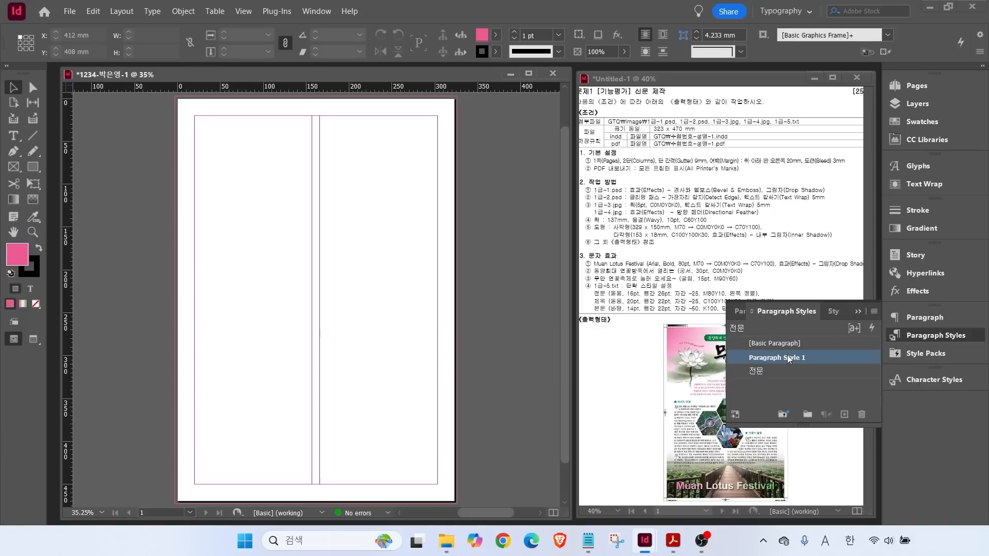
{"action": "double_click", "coordinate": [743, 360]}
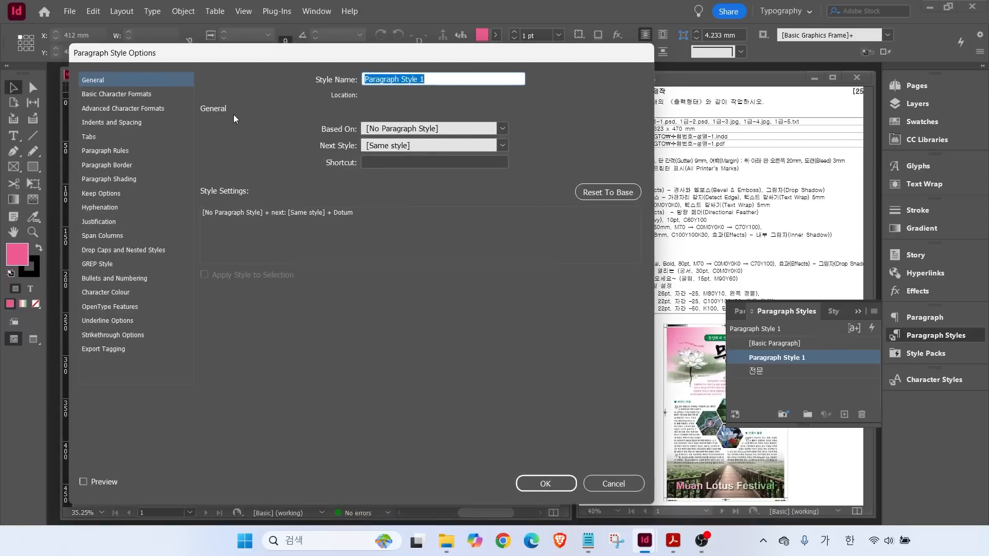
{"action": "type", "text": "제목"}
- Set the 제목 style's character size to 20 pt in its basic character formats
{"action": "left_click", "coordinate": [109, 93]}
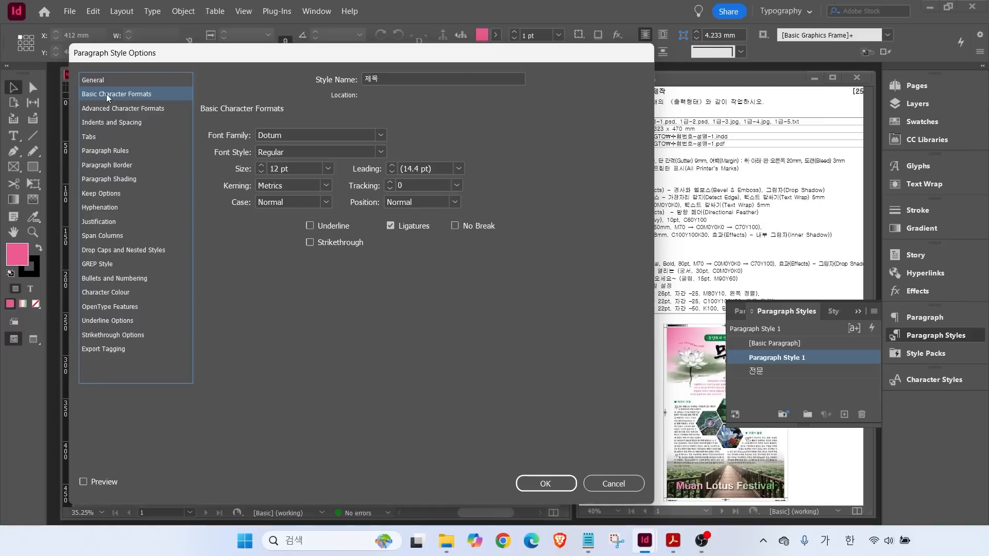
{"action": "left_click", "coordinate": [291, 133]}
{"action": "left_click", "coordinate": [328, 169]}
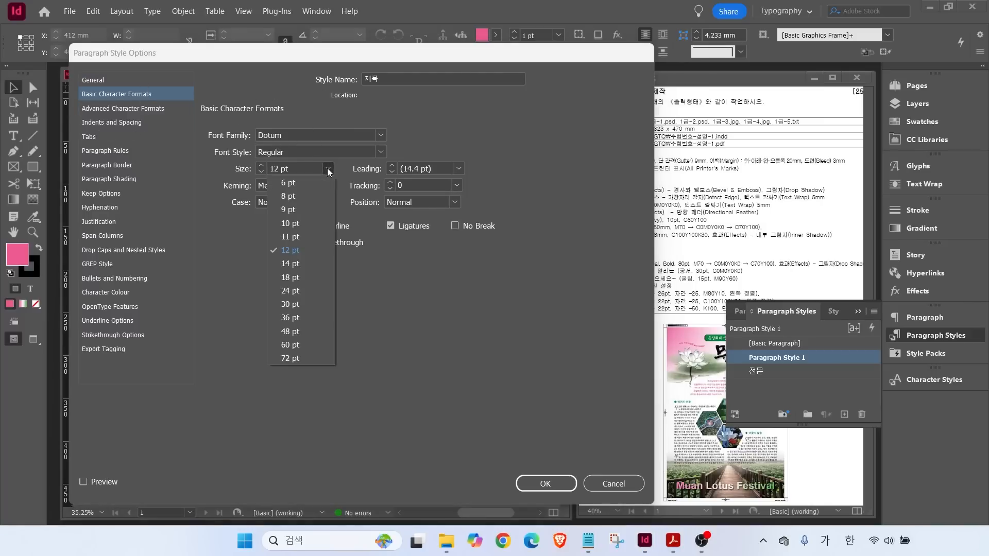
{"action": "left_click", "coordinate": [291, 279]}
{"action": "key", "text": "Up"}
{"action": "key", "text": "Up"}
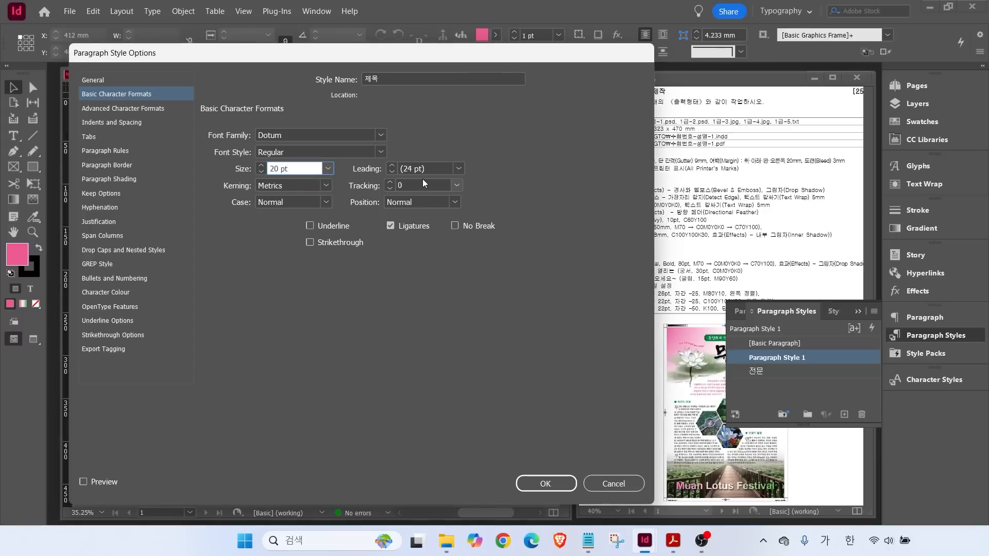
- Set the 제목 style's leading to 22 pt and its tracking to -25
{"action": "left_click", "coordinate": [458, 169]}
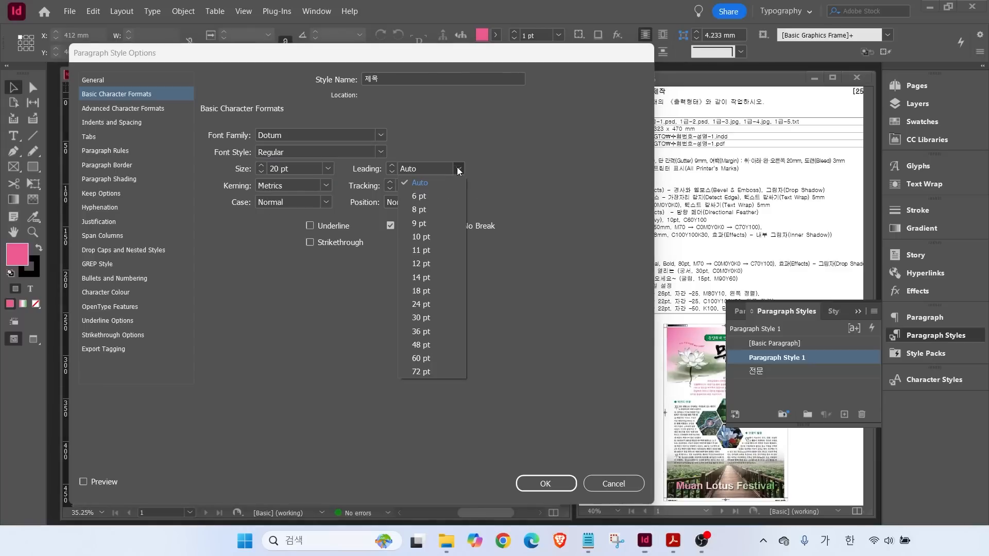
{"action": "left_click", "coordinate": [421, 291]}
{"action": "left_click", "coordinate": [391, 165]}
{"action": "left_click", "coordinate": [391, 165]}
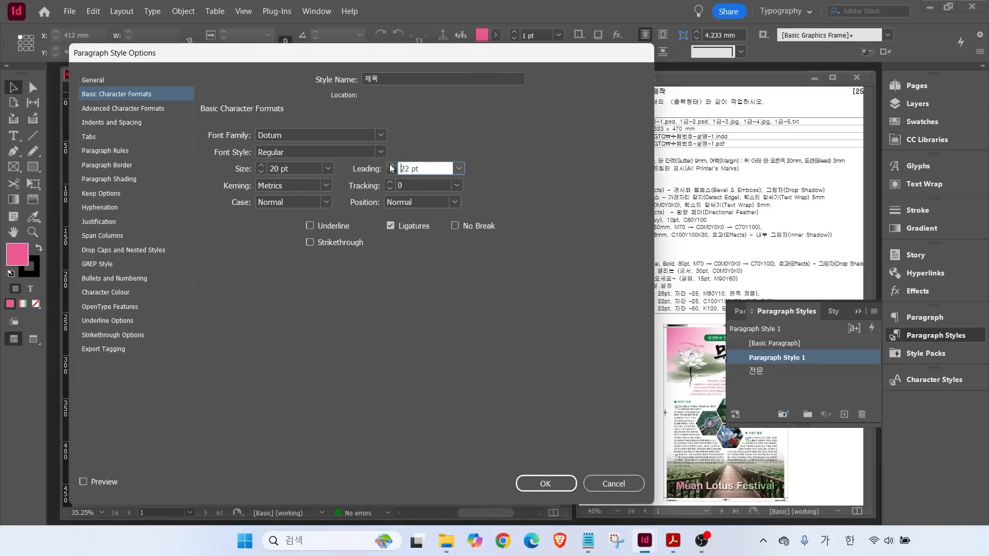
{"action": "left_click", "coordinate": [456, 186]}
{"action": "left_click", "coordinate": [415, 239]}
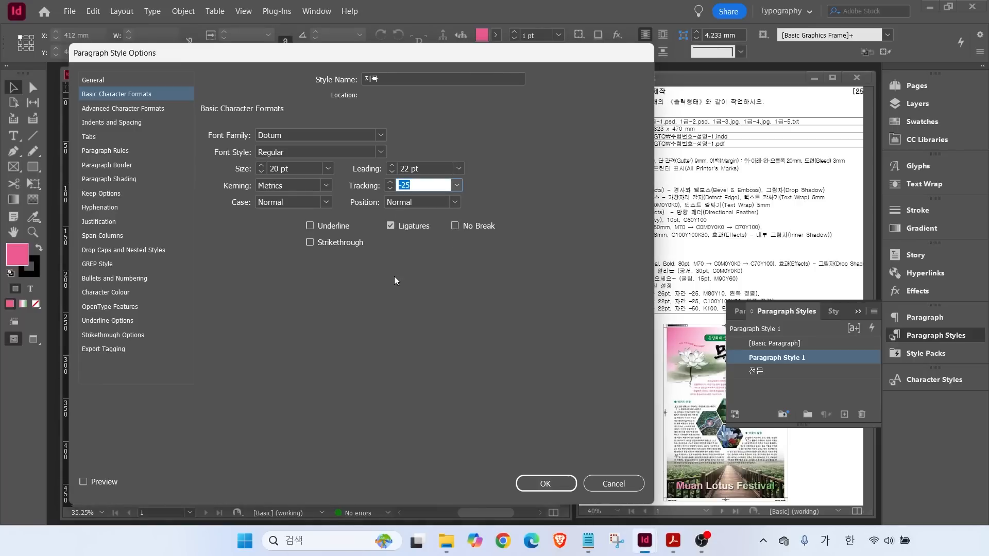
- Set the 제목 style's character colour to the C=100 M=0 Y=100 K=30 swatch
{"action": "left_click", "coordinate": [108, 292]}
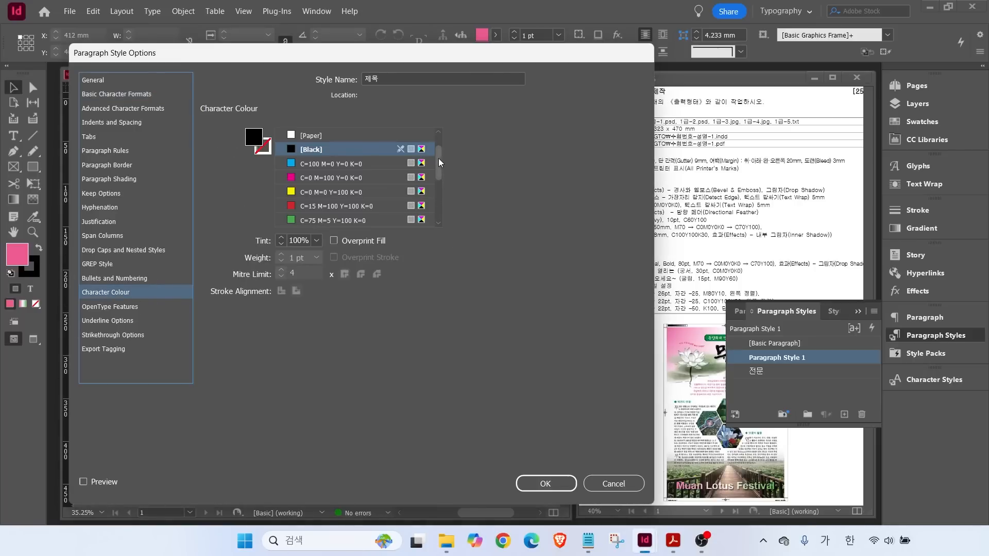
{"action": "left_click_drag", "start_coordinate": [439, 162], "coordinate": [437, 196]}
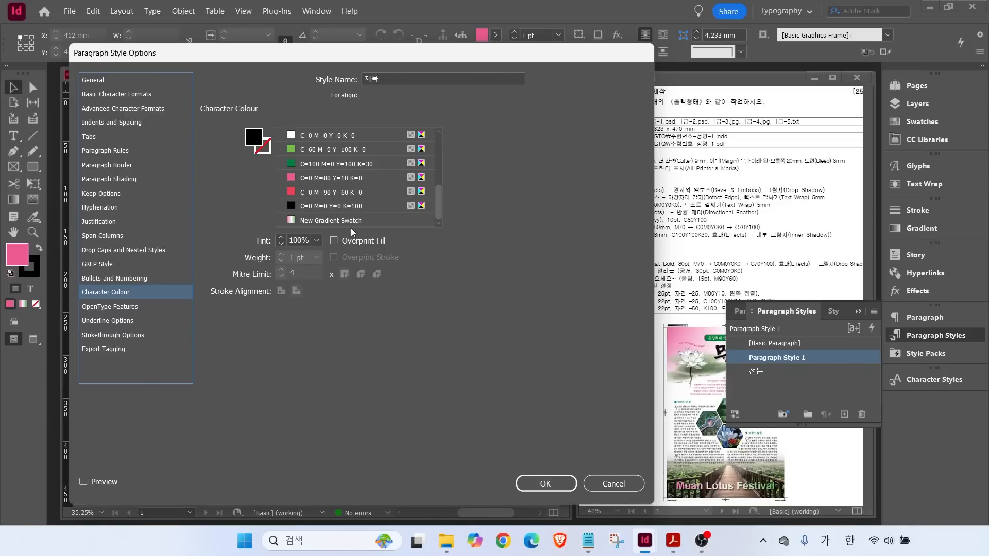
{"action": "left_click", "coordinate": [348, 165]}
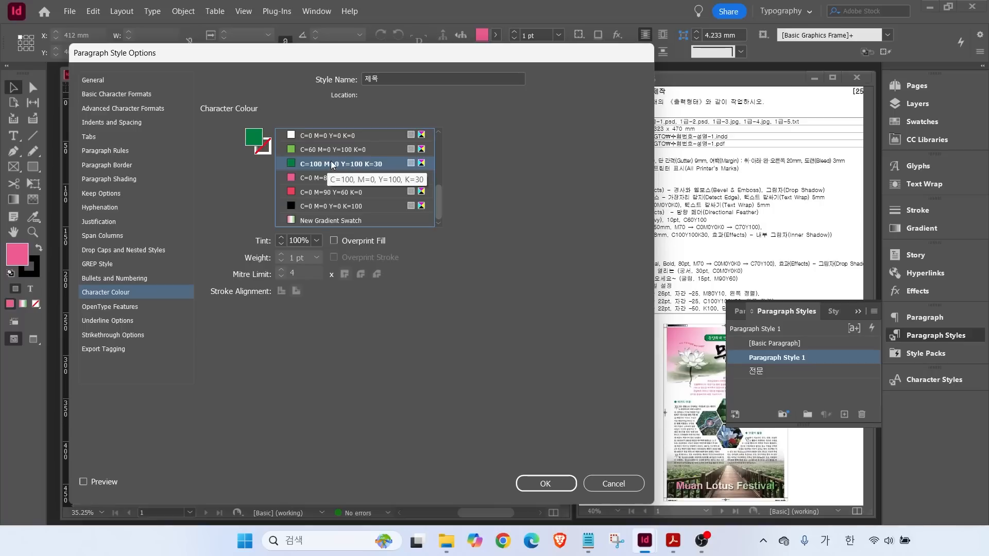
- Check that the 제목 style's paragraph alignment is Left and save the style
{"action": "left_click", "coordinate": [107, 124]}
{"action": "key", "text": "alt"}
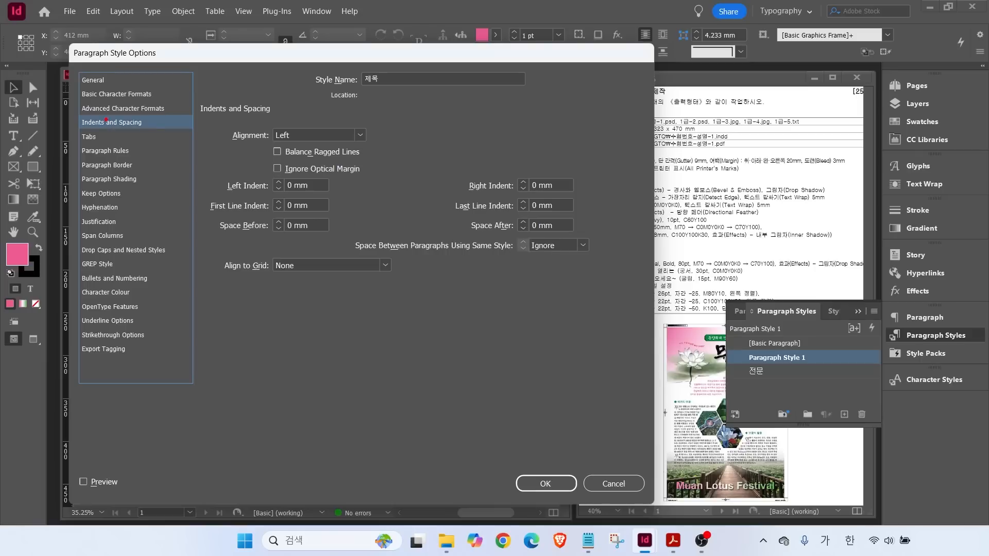
{"action": "left_click_drag", "start_coordinate": [91, 114], "coordinate": [162, 136]}
{"action": "left_click_drag", "start_coordinate": [259, 123], "coordinate": [333, 144]}
{"action": "left_click_drag", "start_coordinate": [536, 466], "coordinate": [560, 456]}
{"action": "key", "text": "Escape"}
{"action": "left_click", "coordinate": [550, 484]}
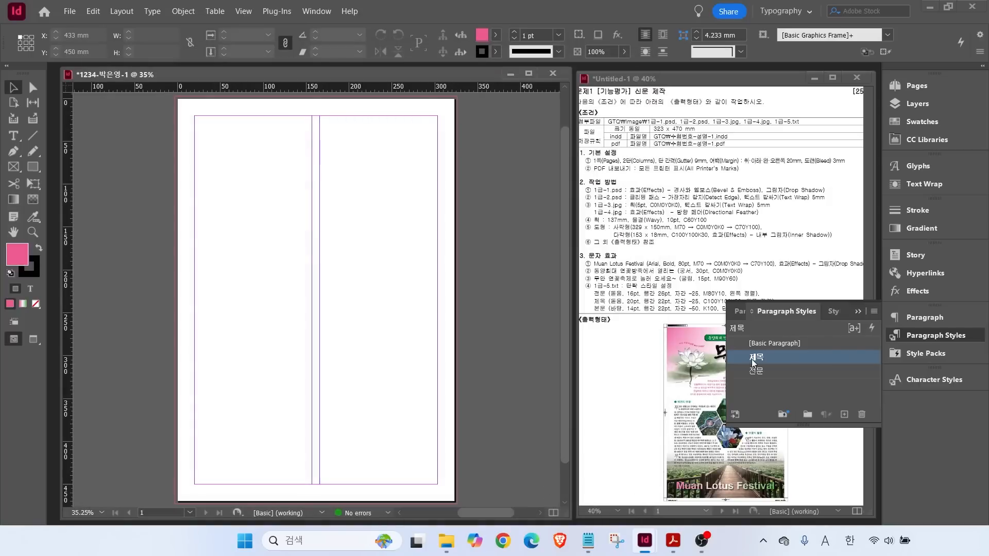
- Create a third paragraph style from [Basic Paragraph] and name it 본문
{"action": "left_click", "coordinate": [764, 343]}
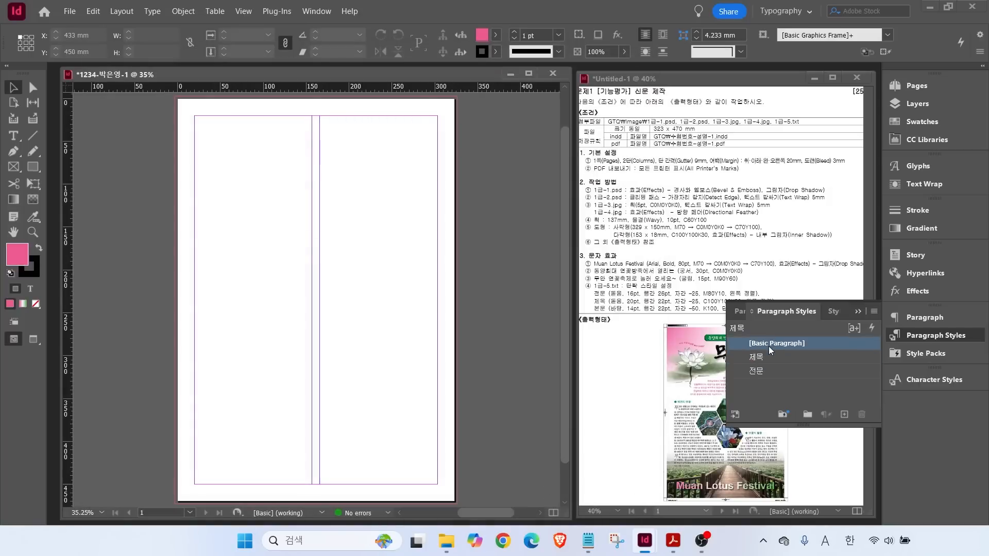
{"action": "left_click", "coordinate": [844, 415]}
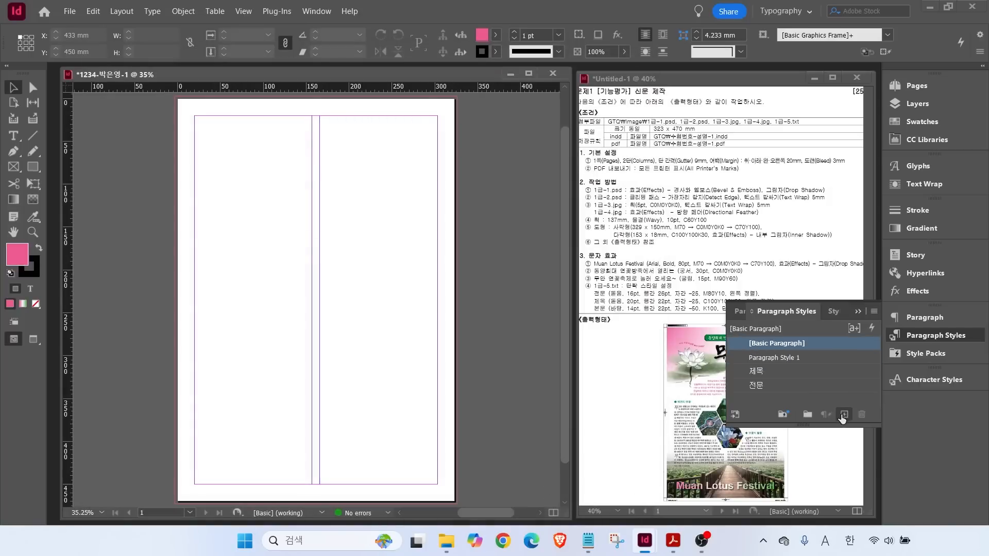
{"action": "double_click", "coordinate": [770, 359]}
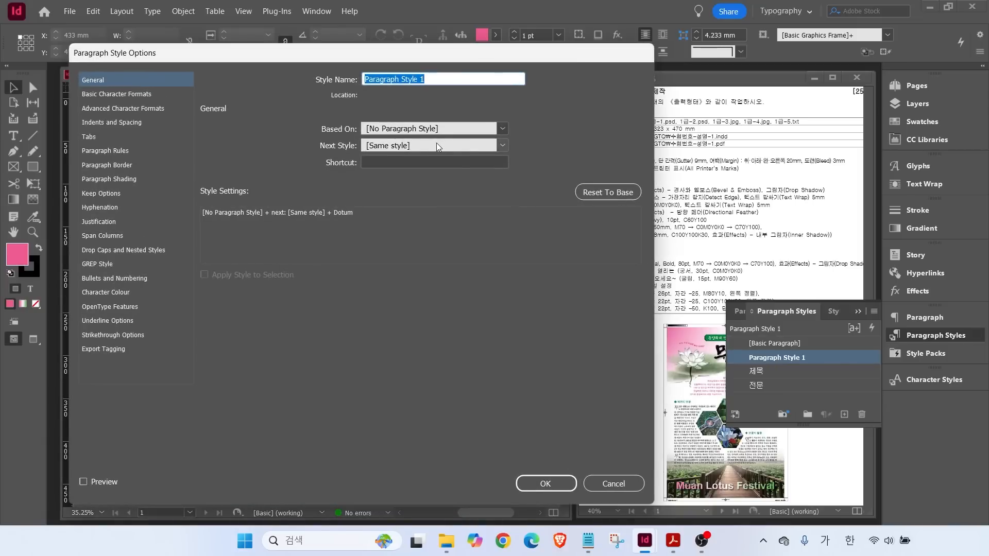
{"action": "type", "text": "ㅌㄴ문"}
- Set the 본문 style's font family to Batang in its basic character formats
{"action": "left_click", "coordinate": [135, 94]}
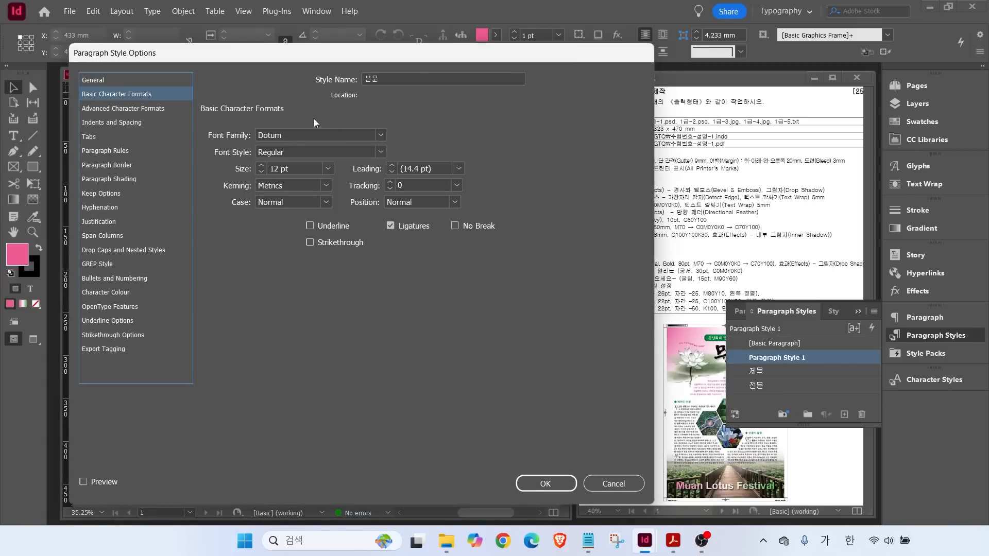
{"action": "left_click", "coordinate": [384, 131]}
{"action": "scroll", "coordinate": [300, 174], "scroll_direction": "up", "scroll_amount": 3}
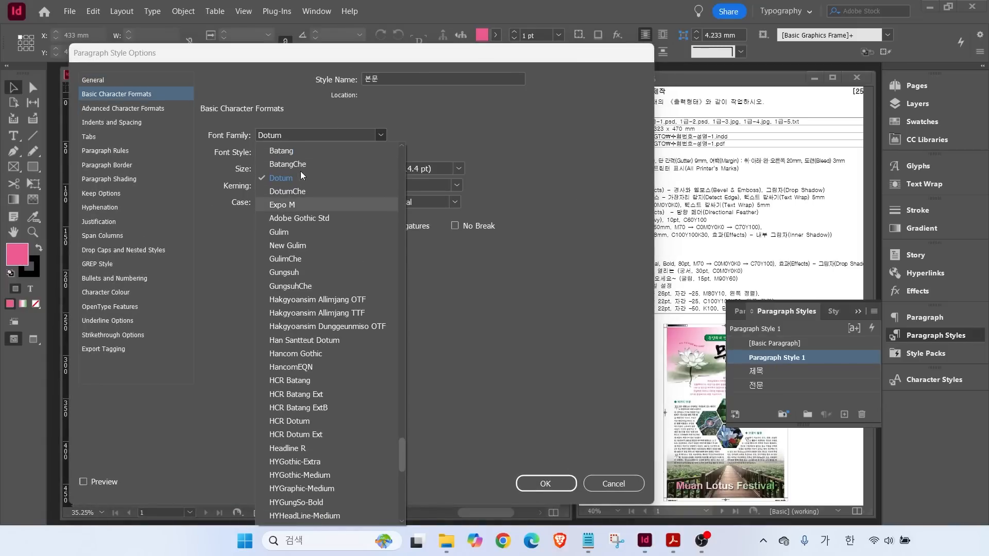
{"action": "left_click", "coordinate": [301, 179]}
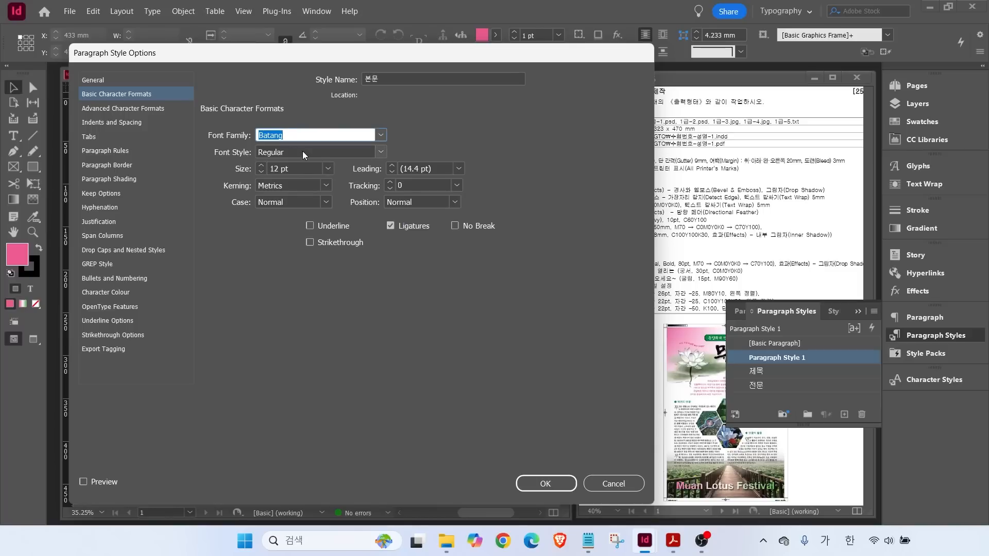
- Set the 본문 style's size to 14 pt, its leading to 22 pt and its tracking to -50
{"action": "left_click", "coordinate": [261, 165]}
{"action": "left_click", "coordinate": [261, 165]}
{"action": "left_click", "coordinate": [392, 166]}
{"action": "left_click", "coordinate": [392, 166]}
{"action": "left_click", "coordinate": [392, 166]}
{"action": "left_click", "coordinate": [392, 165]}
{"action": "left_click", "coordinate": [391, 166]}
{"action": "left_click", "coordinate": [392, 165]}
{"action": "left_click", "coordinate": [456, 185]}
{"action": "left_click", "coordinate": [456, 225]}
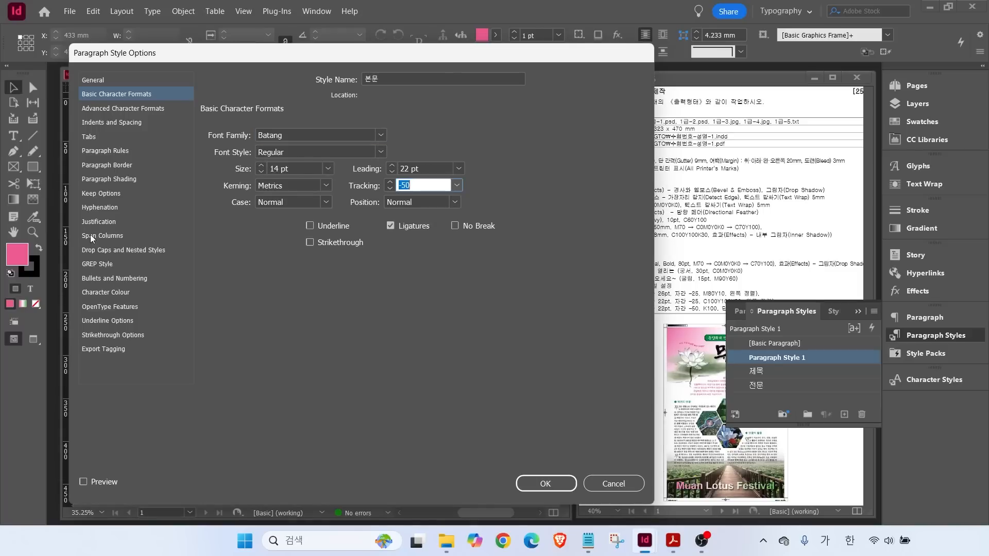
- Set the 본문 style's character colour to the C=0 M=0 Y=0 K=100 swatch
{"action": "left_click", "coordinate": [100, 292]}
{"action": "scroll", "coordinate": [329, 205], "scroll_direction": "down", "scroll_amount": 2}
{"action": "left_click", "coordinate": [329, 206]}
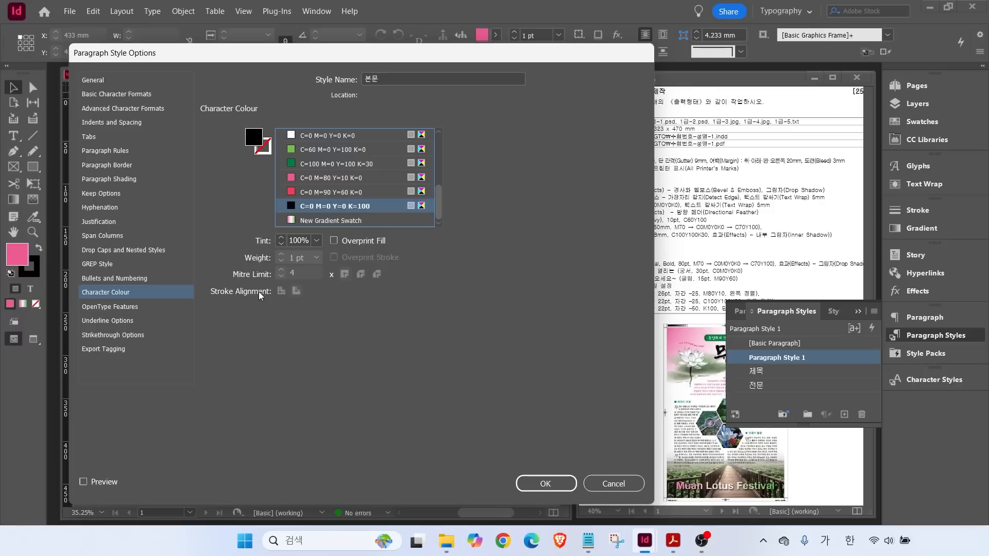
- Give the 본문 style the two-line drop cap that the exam sheet requires
{"action": "key", "text": "alt"}
{"action": "left_click_drag", "start_coordinate": [71, 242], "coordinate": [176, 261]}
{"action": "left_click", "coordinate": [124, 251]}
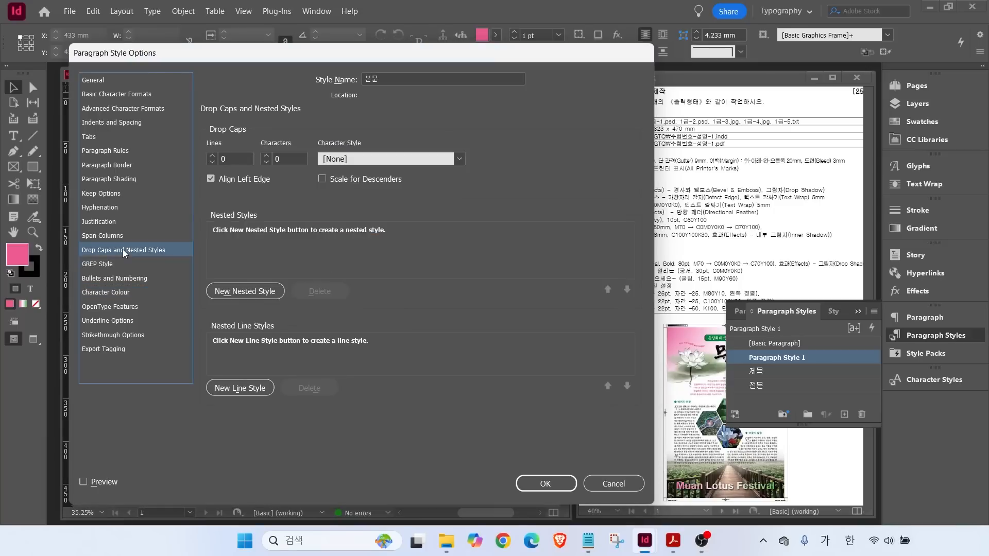
{"action": "left_click_drag", "start_coordinate": [213, 150], "coordinate": [184, 120]}
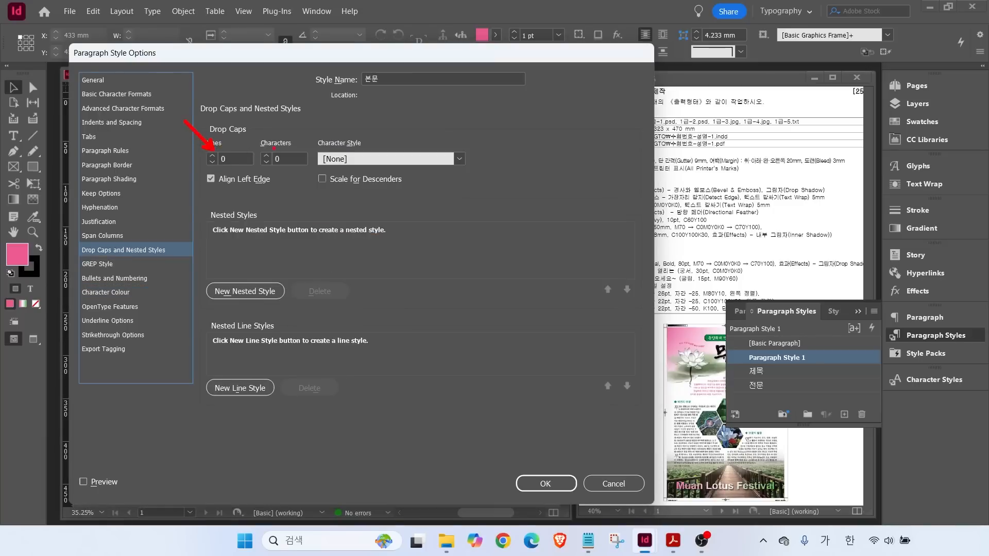
{"action": "left_click_drag", "start_coordinate": [276, 149], "coordinate": [252, 133]}
{"action": "key", "text": "Escape"}
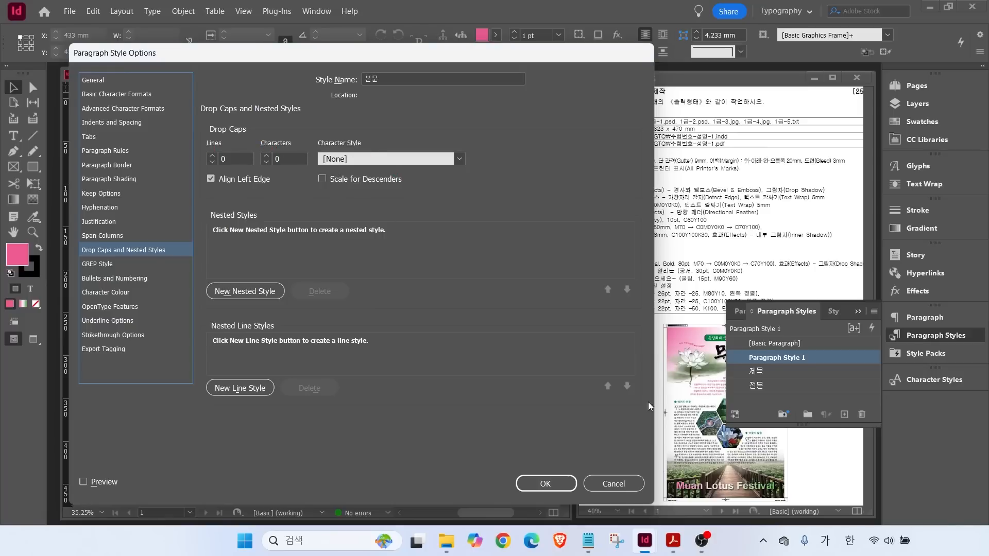
{"action": "left_click", "coordinate": [212, 156]}
{"action": "key", "text": "ctrl+2"}
{"action": "mouse_move", "coordinate": [679, 416]}
{"action": "left_mouse_down"}
{"action": "mouse_move", "coordinate": [666, 414]}
{"action": "mouse_move", "coordinate": [683, 401]}
{"action": "mouse_move", "coordinate": [681, 419]}
{"action": "left_mouse_up"}
{"action": "mouse_move", "coordinate": [682, 463]}
{"action": "left_mouse_down"}
{"action": "mouse_move", "coordinate": [670, 462]}
{"action": "mouse_move", "coordinate": [684, 443]}
{"action": "mouse_move", "coordinate": [687, 458]}
{"action": "left_mouse_up"}
{"action": "key", "text": "Escape"}
- Set the 본문 style's paragraph alignment to Left Justify and save the style
{"action": "left_click", "coordinate": [129, 122]}
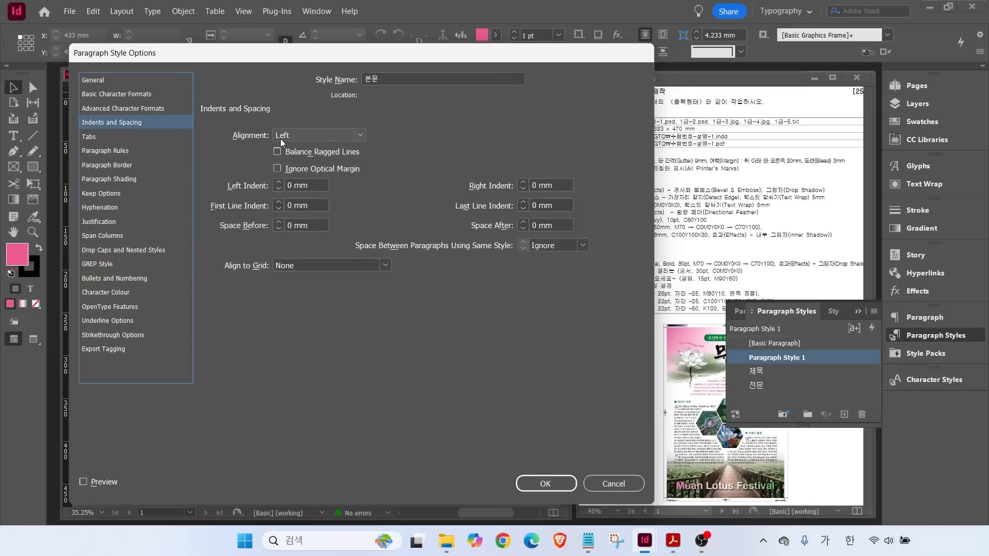
{"action": "left_click", "coordinate": [360, 135]}
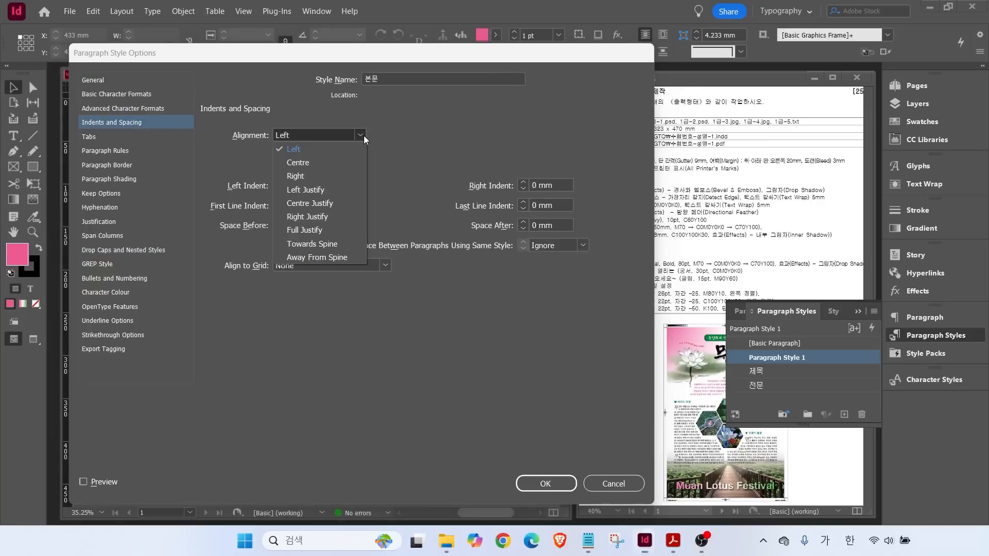
{"action": "left_click", "coordinate": [304, 190]}
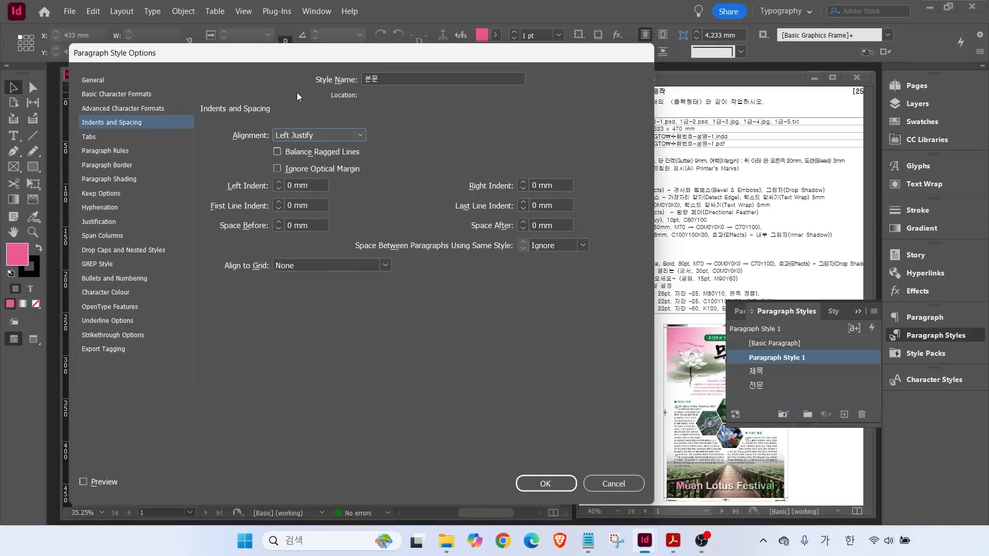
{"action": "left_click", "coordinate": [545, 483]}
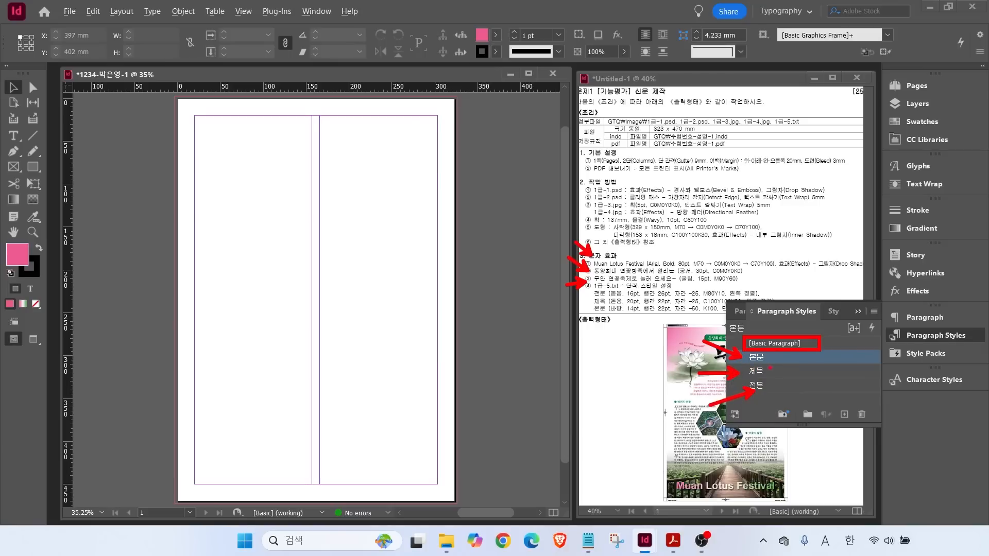
- Make [Basic Paragraph] the active paragraph style and put the list of paragraph styles away
{"action": "left_click", "coordinate": [786, 344]}
{"action": "left_click", "coordinate": [914, 336]}
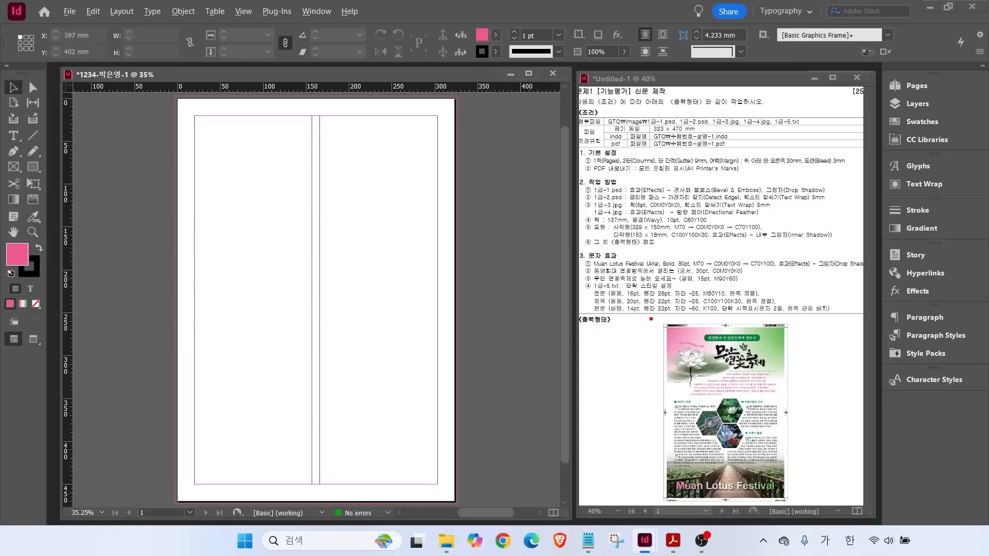
{"action": "left_click_drag", "start_coordinate": [599, 191], "coordinate": [560, 172]}
{"action": "key", "text": "Escape"}
- Place 1급-1.psd from the GTQ images folder in the upper part of the page, about 139 x 78 mm
{"action": "left_click", "coordinate": [69, 13]}
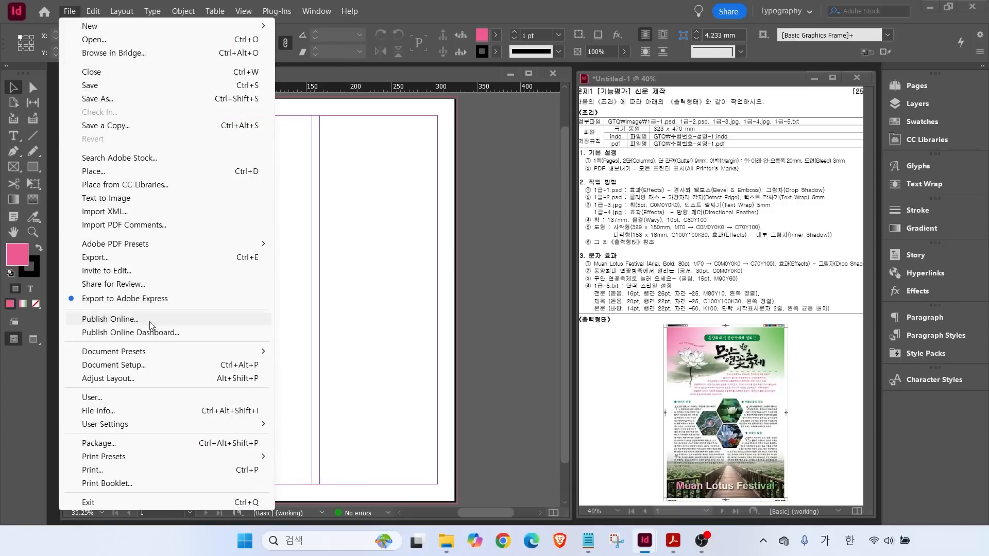
{"action": "left_click", "coordinate": [108, 174]}
{"action": "left_click", "coordinate": [351, 253]}
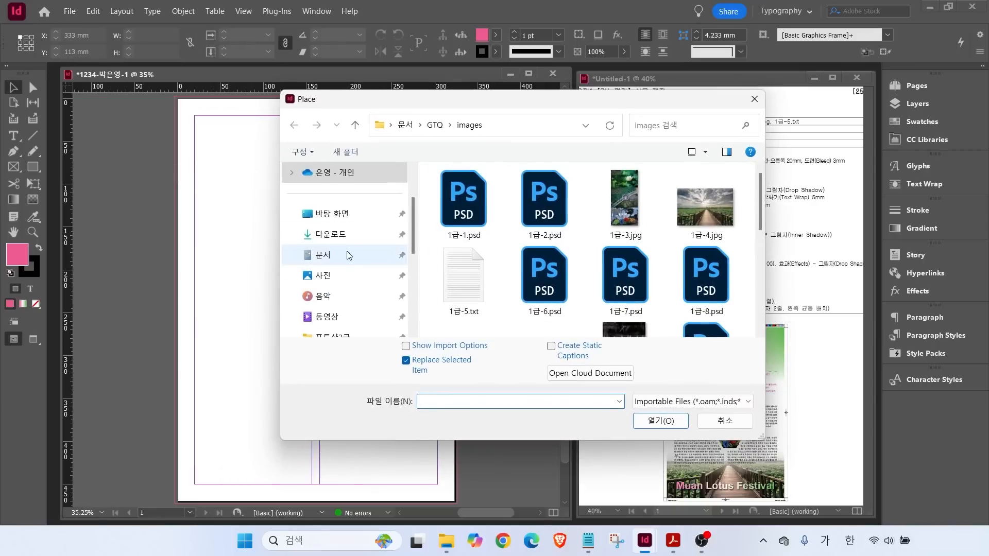
{"action": "double_click", "coordinate": [452, 212]}
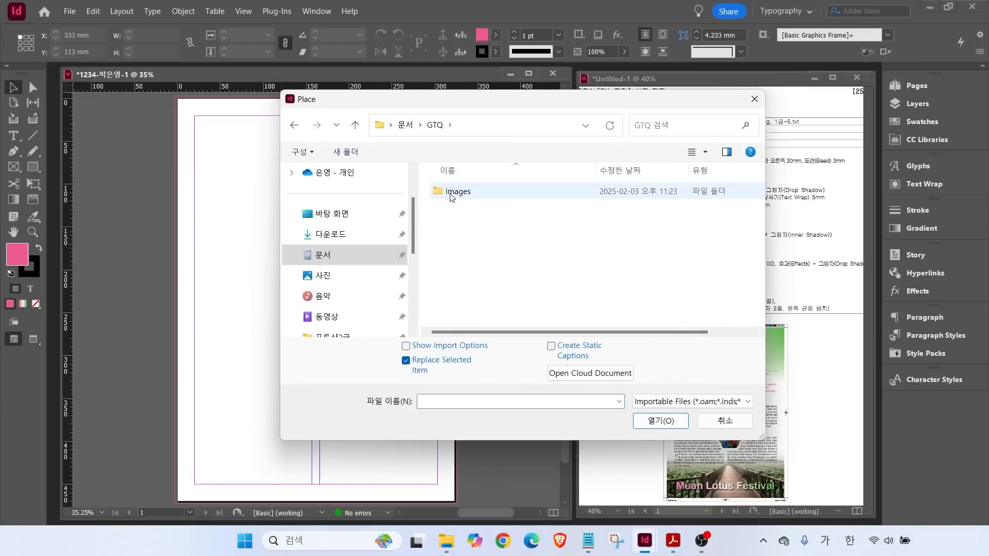
{"action": "double_click", "coordinate": [451, 194]}
{"action": "left_click", "coordinate": [470, 210]}
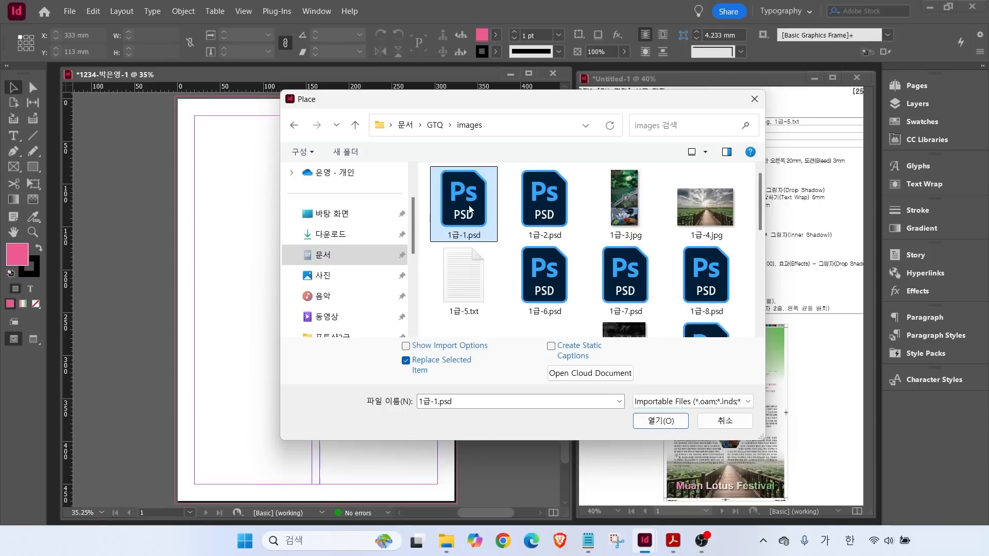
{"action": "double_click", "coordinate": [469, 210]}
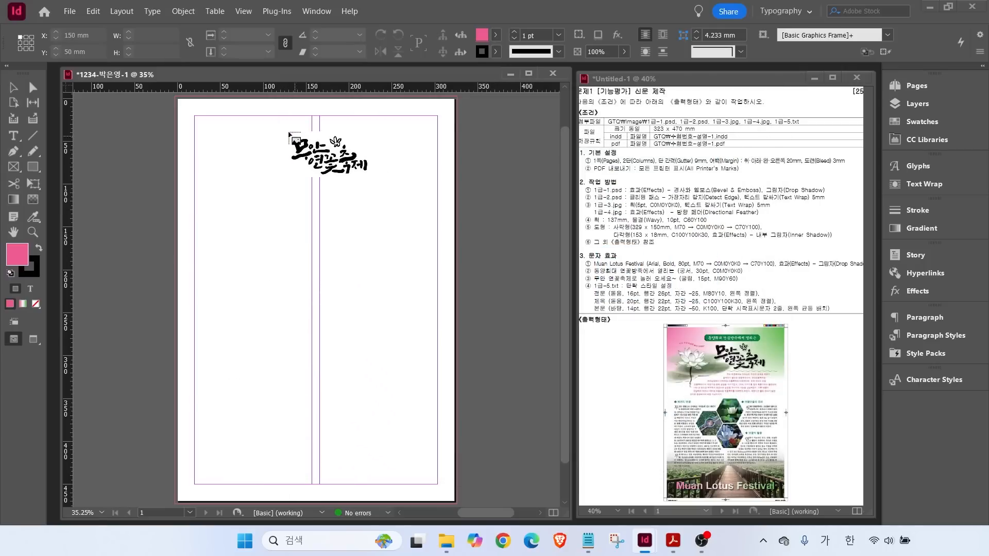
{"action": "left_click_drag", "start_coordinate": [292, 151], "coordinate": [412, 229]}
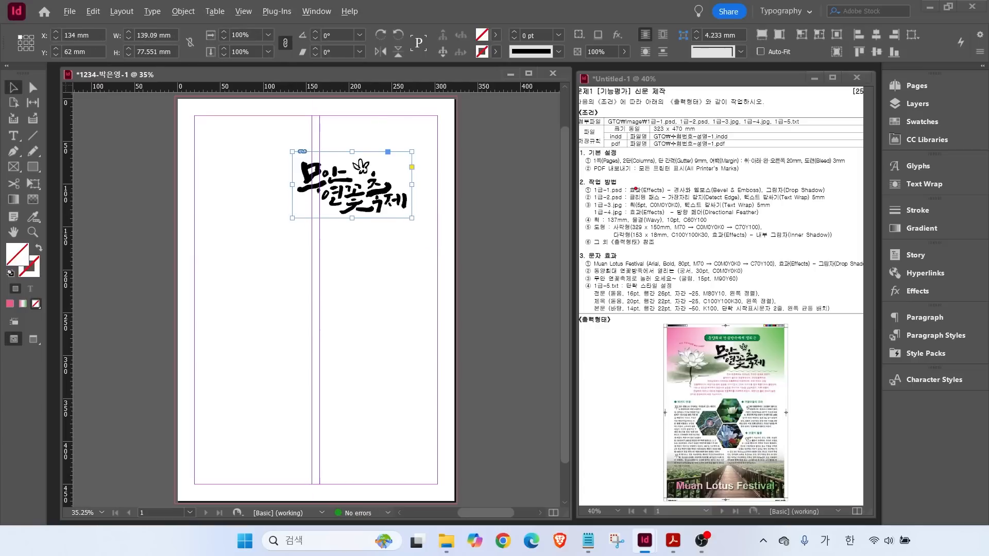
- Try shrinking only the frame of the placed title image to about 88 x 46 mm, and undo it
{"action": "mouse_move", "coordinate": [614, 182]}
{"action": "left_mouse_down"}
{"action": "mouse_move", "coordinate": [638, 166]}
{"action": "mouse_move", "coordinate": [719, 198]}
{"action": "mouse_move", "coordinate": [831, 195]}
{"action": "left_mouse_up"}
{"action": "key", "text": "Escape"}
{"action": "left_click_drag", "start_coordinate": [409, 219], "coordinate": [367, 191]}
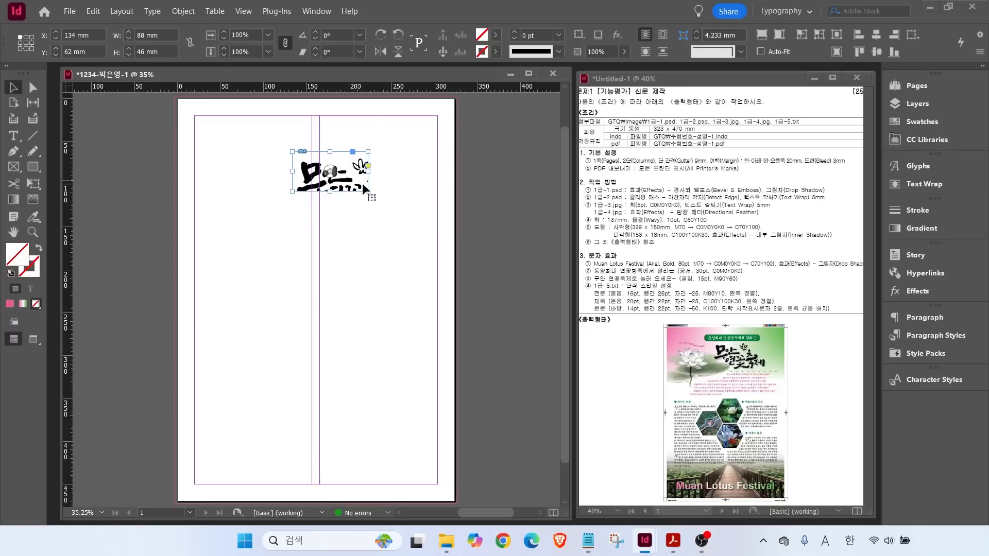
{"action": "key", "text": "ctrl+z"}
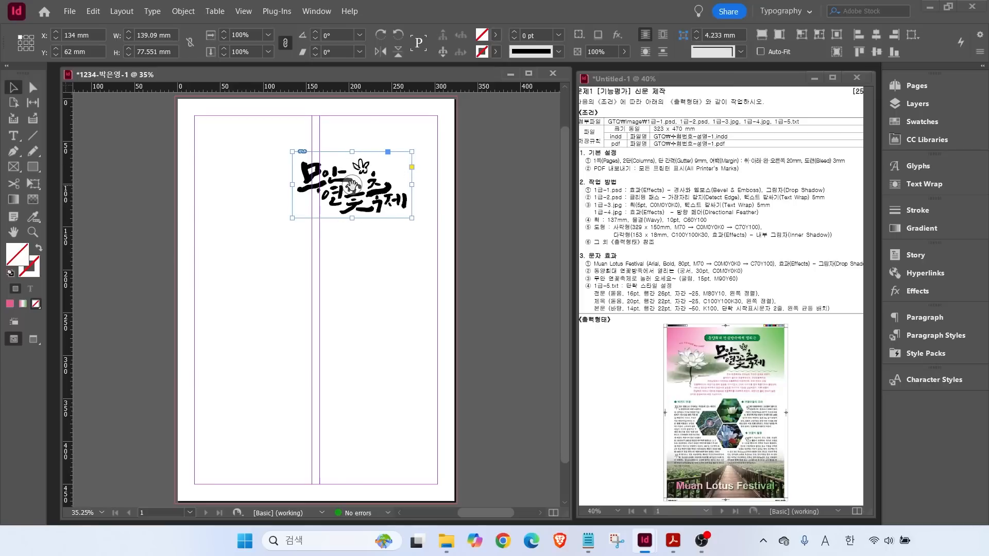
- Try scaling only the image content inside the title's frame to about 80 x 48 mm, and undo it
{"action": "left_click", "coordinate": [353, 184]}
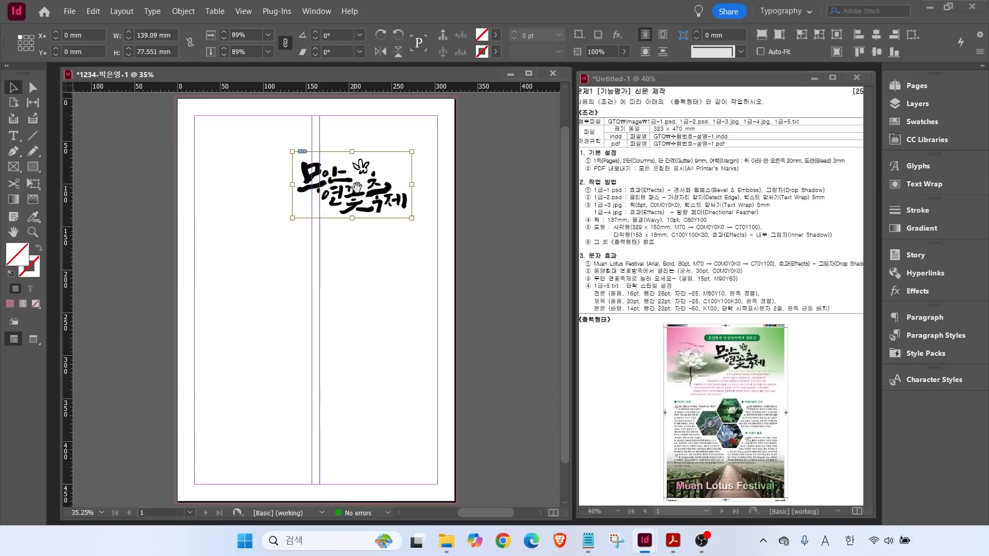
{"action": "left_click_drag", "start_coordinate": [410, 216], "coordinate": [360, 191]}
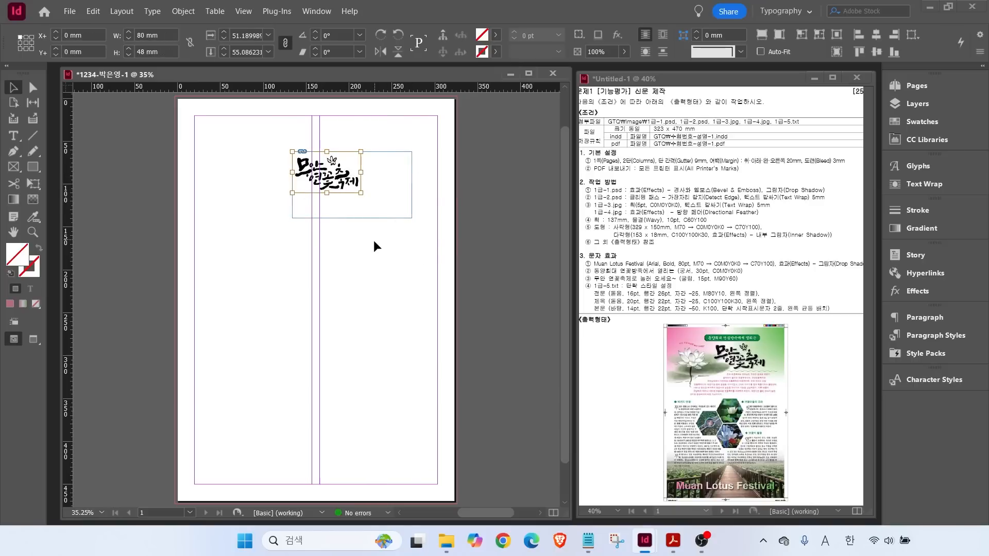
{"action": "key", "text": "ctrl+z"}
{"action": "left_click", "coordinate": [389, 260]}
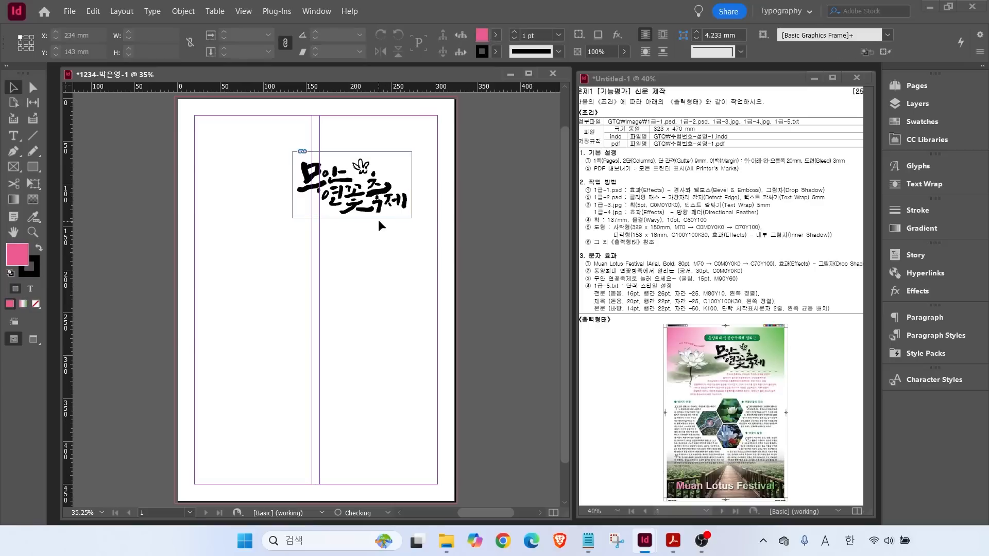
- Turn on Auto-Fit for the title image and resize it with its frame to about 129 x 74 mm
{"action": "left_click", "coordinate": [383, 195]}
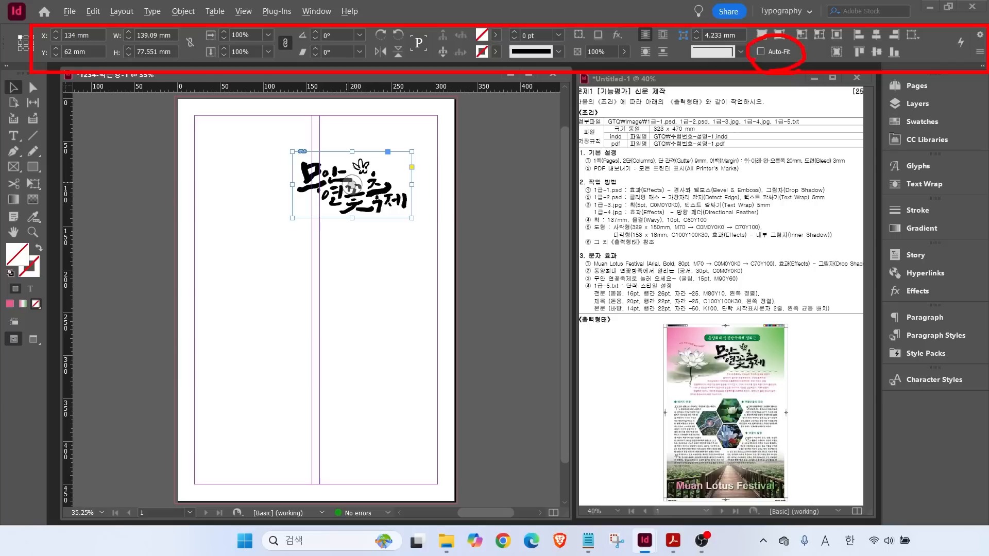
{"action": "left_click", "coordinate": [761, 52]}
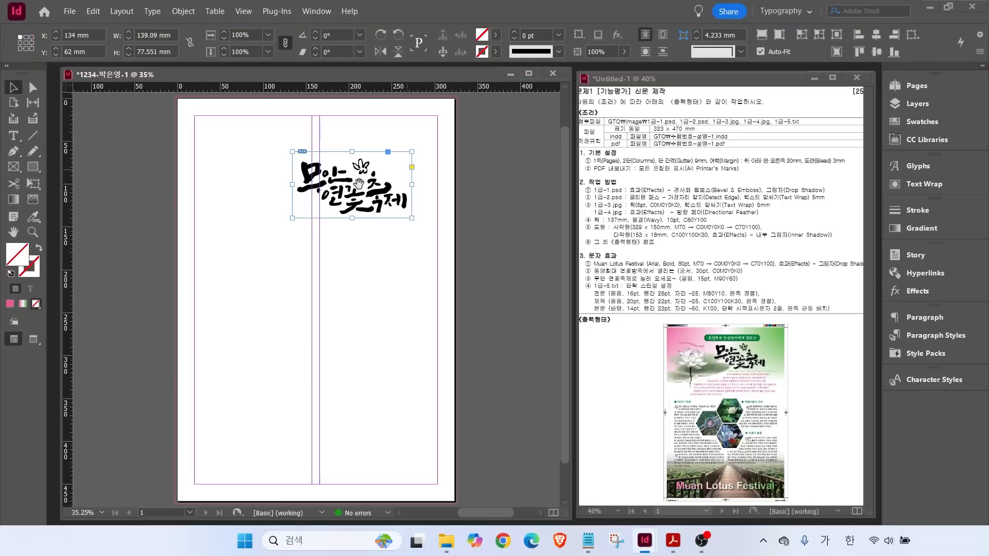
{"action": "mouse_move", "coordinate": [408, 219]}
{"action": "left_mouse_down"}
{"action": "mouse_move", "coordinate": [404, 206]}
{"action": "mouse_move", "coordinate": [415, 212]}
{"action": "mouse_move", "coordinate": [396, 188]}
{"action": "mouse_move", "coordinate": [381, 203]}
{"action": "mouse_move", "coordinate": [416, 225]}
{"action": "mouse_move", "coordinate": [403, 215]}
{"action": "left_mouse_up"}
- Add a Bevel and Emboss effect to the title image and compare it with the preview on and off
{"action": "right_click", "coordinate": [371, 190]}
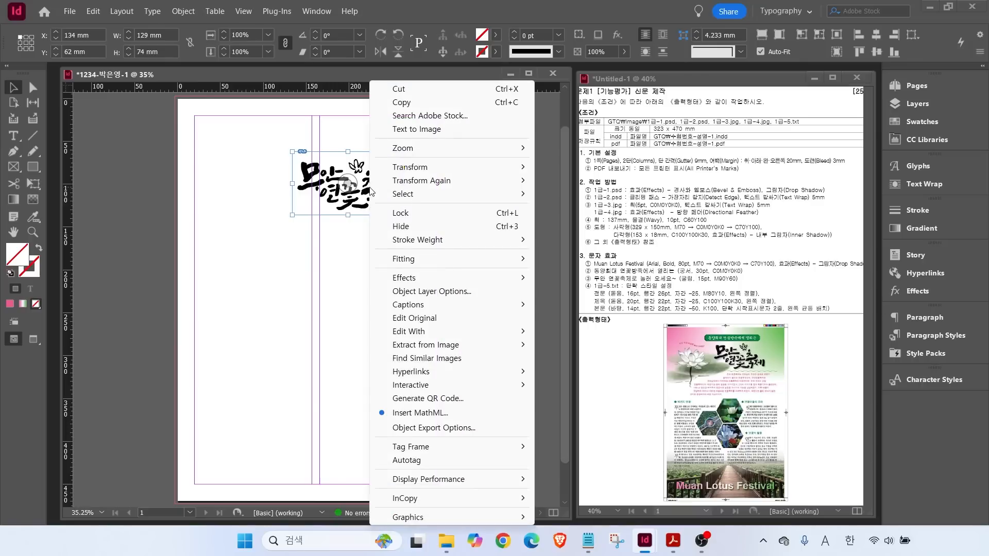
{"action": "mouse_move", "coordinate": [402, 280]}
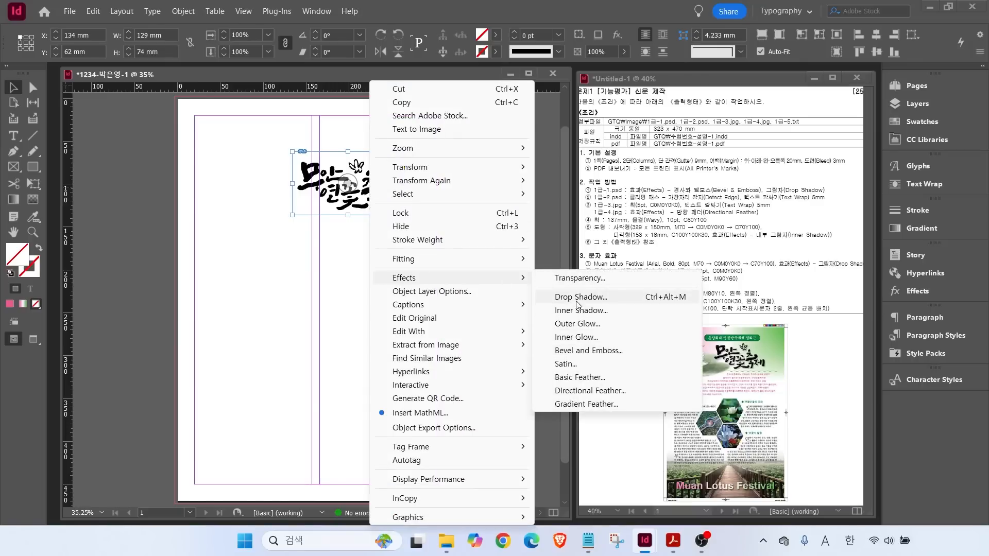
{"action": "left_click", "coordinate": [574, 352]}
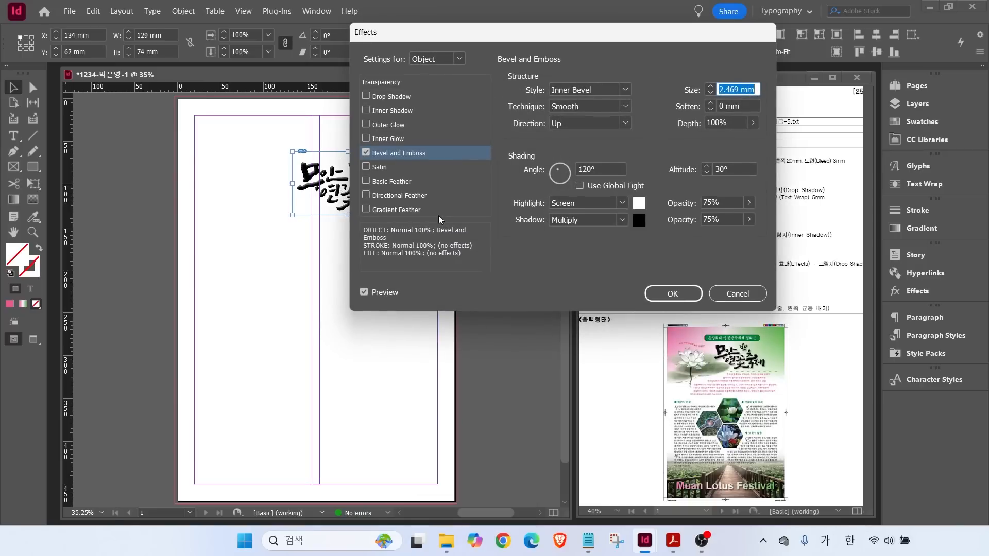
{"action": "left_click_drag", "start_coordinate": [437, 38], "coordinate": [513, 69]}
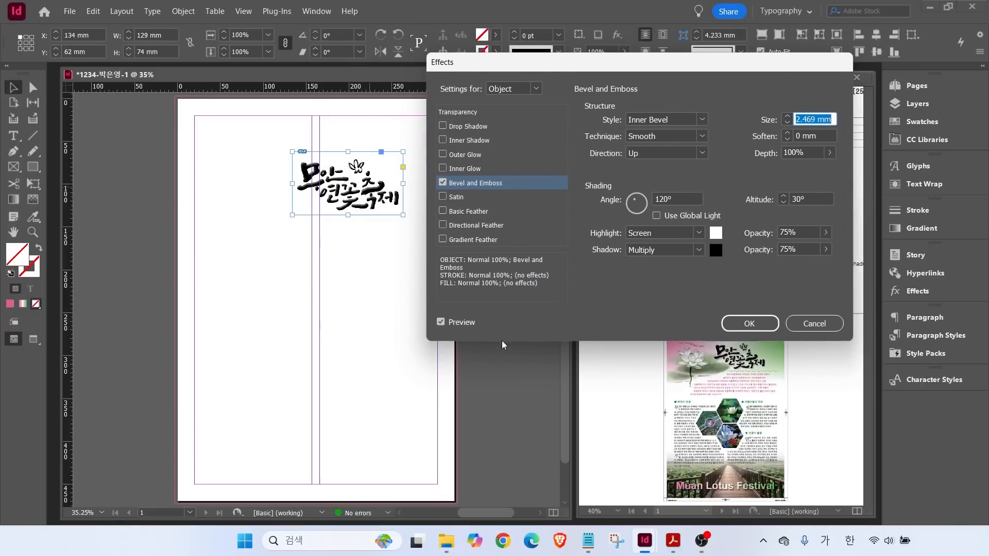
{"action": "left_click", "coordinate": [441, 323]}
{"action": "left_click", "coordinate": [440, 322]}
{"action": "left_click", "coordinate": [441, 322]}
{"action": "left_click", "coordinate": [441, 322]}
- Add a Drop Shadow effect to the title image and compare it with the preview off and on
{"action": "left_click", "coordinate": [463, 127]}
{"action": "left_click", "coordinate": [441, 322]}
{"action": "left_click", "coordinate": [440, 322]}
{"action": "left_click", "coordinate": [441, 322]}
{"action": "left_click", "coordinate": [441, 323]}
{"action": "left_click", "coordinate": [441, 323]}
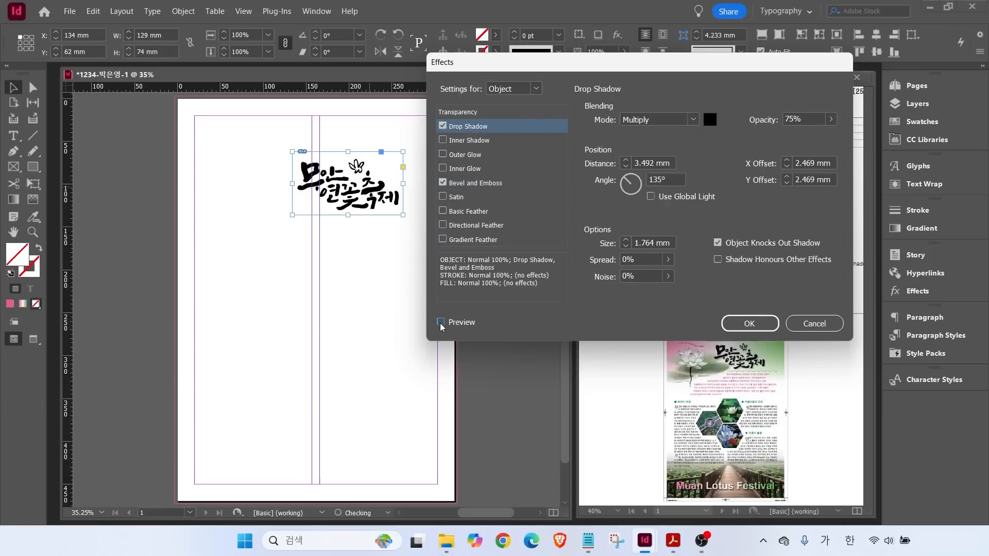
{"action": "left_click", "coordinate": [475, 127]}
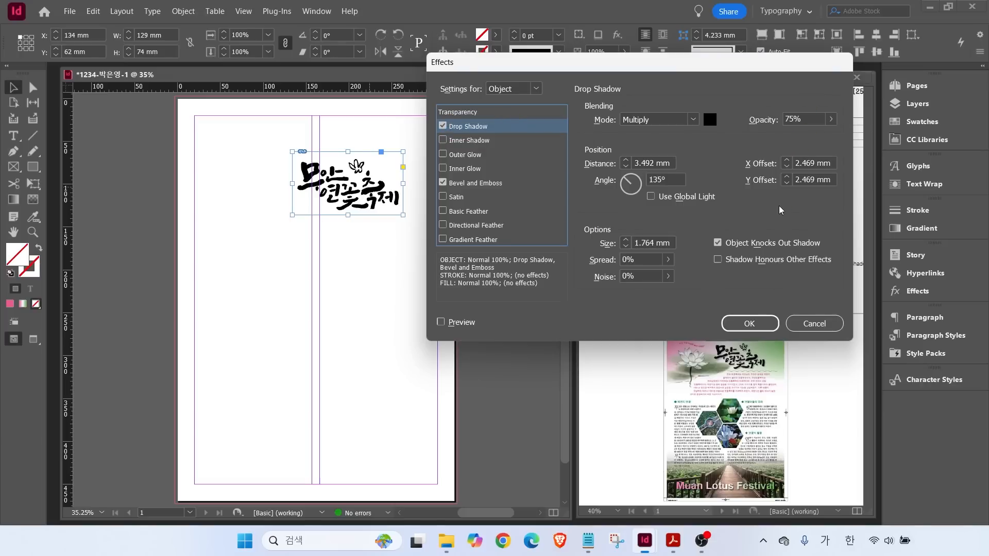
{"action": "left_click", "coordinate": [441, 322]}
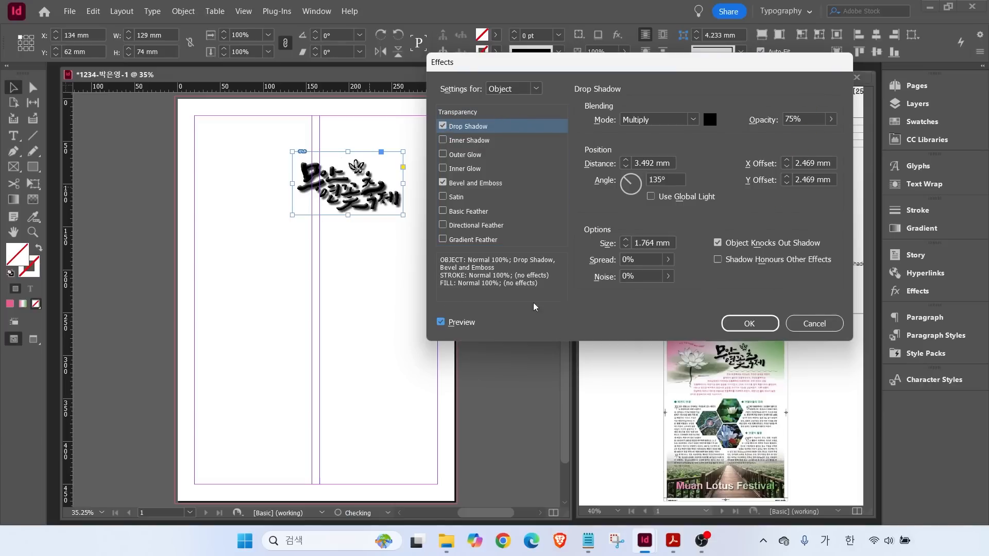
- Set the title's drop shadow to 50% opacity with X and Y offsets of 2 mm, and apply the effects
{"action": "left_click", "coordinate": [810, 119]}
{"action": "left_click_drag", "start_coordinate": [809, 118], "coordinate": [719, 111]}
{"action": "type", "text": "50"}
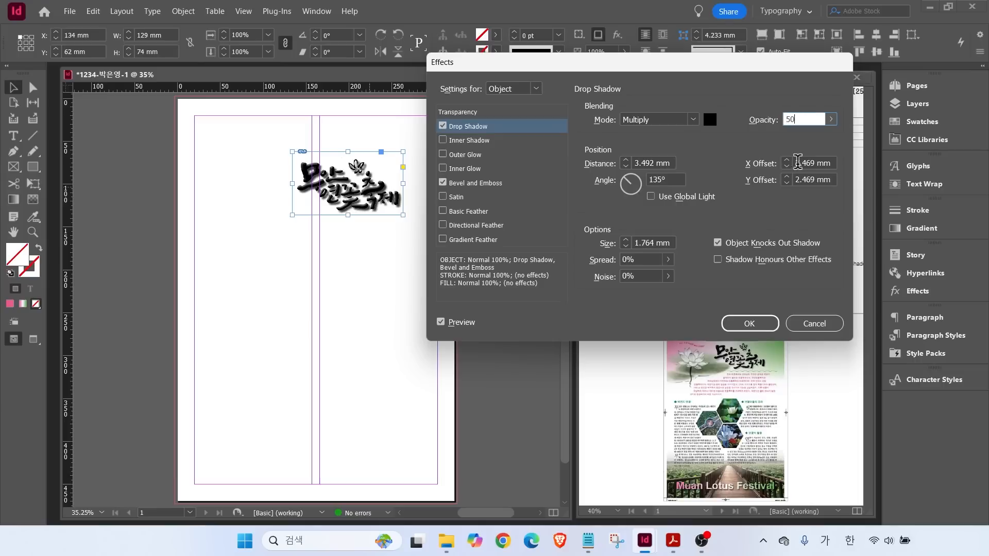
{"action": "left_click", "coordinate": [786, 166]}
{"action": "left_click", "coordinate": [787, 183]}
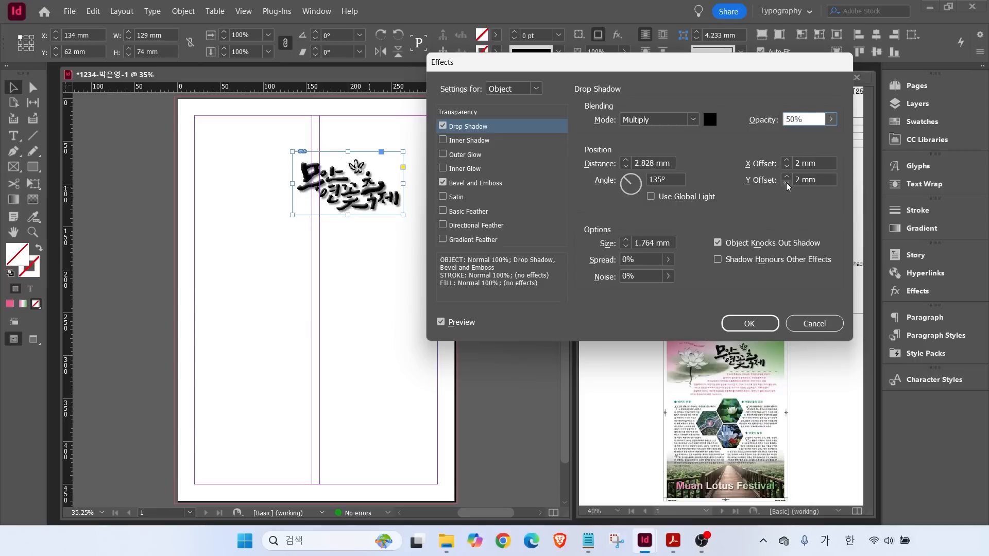
{"action": "left_click", "coordinate": [744, 324]}
{"action": "left_click", "coordinate": [361, 277]}
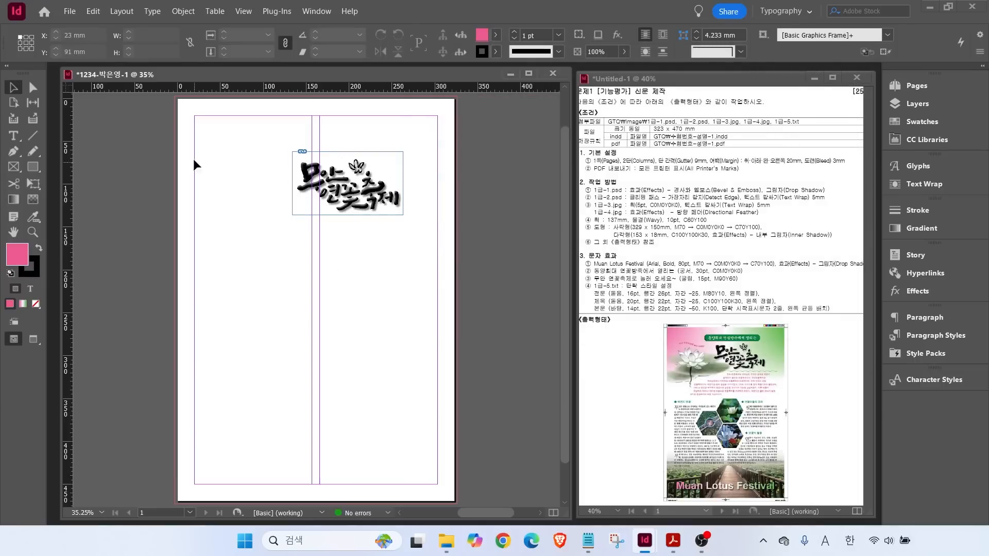
- Place 1급-2.psd beside the title image in a frame about 143 x 101 mm
{"action": "left_click", "coordinate": [69, 11]}
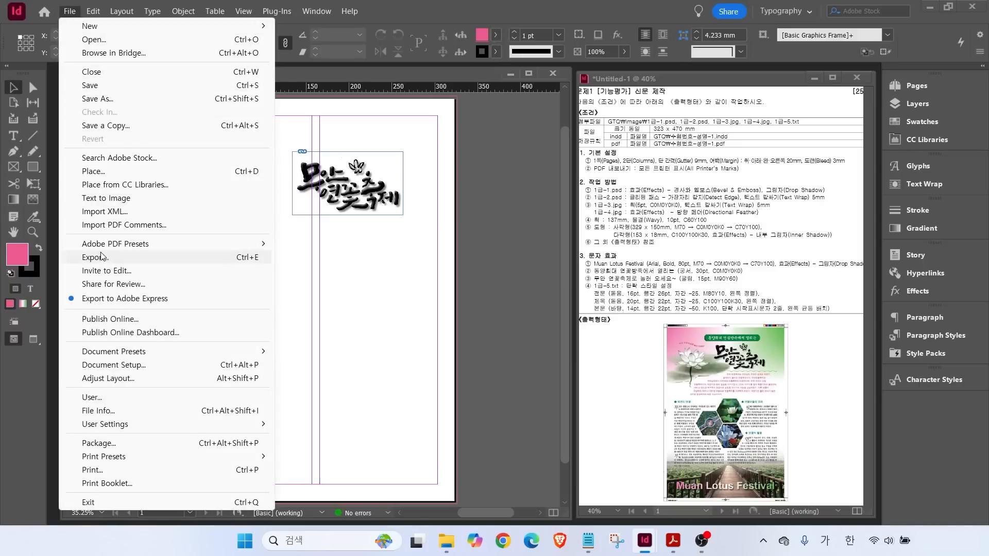
{"action": "left_click", "coordinate": [97, 171]}
{"action": "left_click", "coordinate": [525, 226]}
{"action": "left_click", "coordinate": [661, 420]}
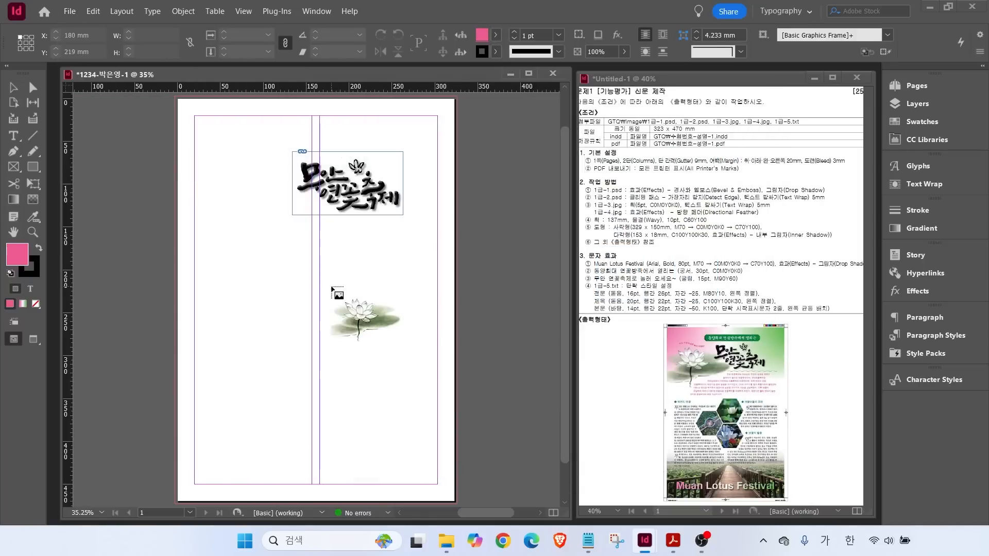
{"action": "left_click_drag", "start_coordinate": [190, 165], "coordinate": [274, 251]}
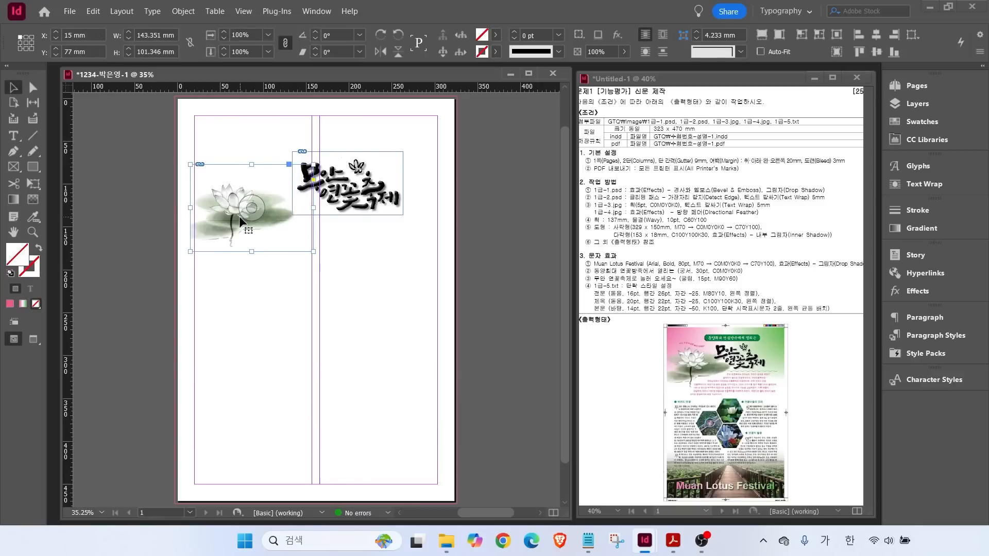
- Try enlarging only the lotus image's frame to about 196 x 135 mm, and undo it
{"action": "left_click_drag", "start_coordinate": [314, 252], "coordinate": [359, 282]}
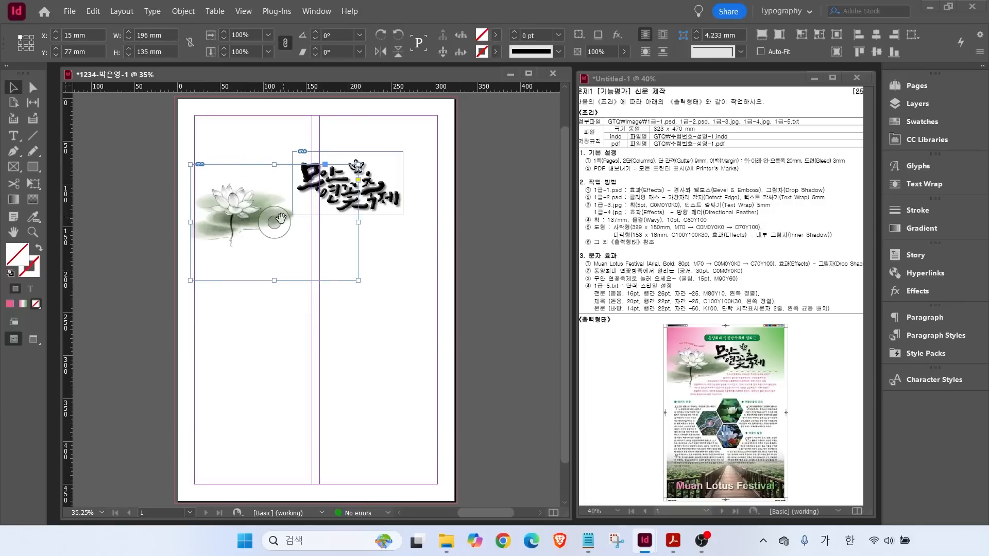
{"action": "key", "text": "ctrl+z"}
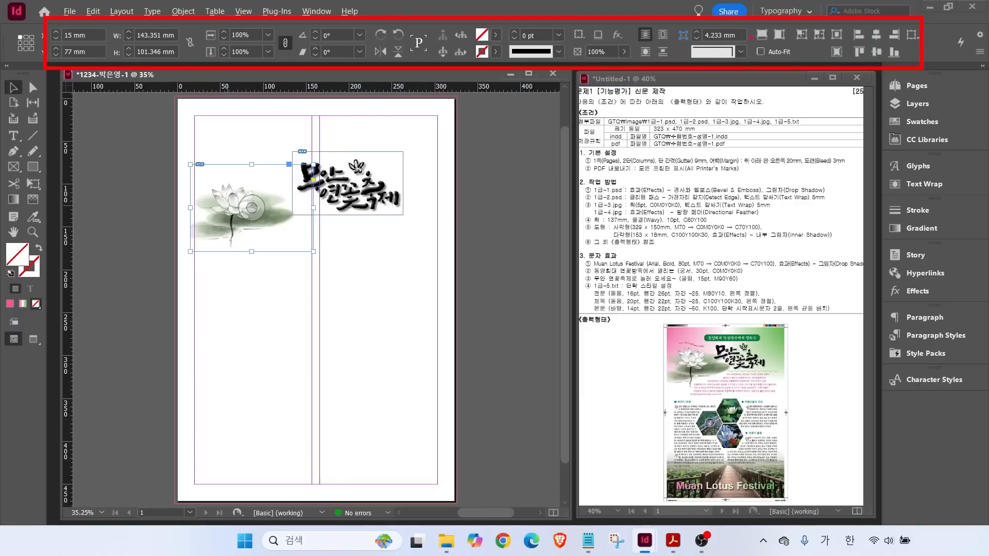
{"action": "key", "text": "Escape"}
- Turn on Auto-Fit for the lotus image and enlarge it with its frame to about 175 x 118 mm
{"action": "left_click", "coordinate": [761, 52]}
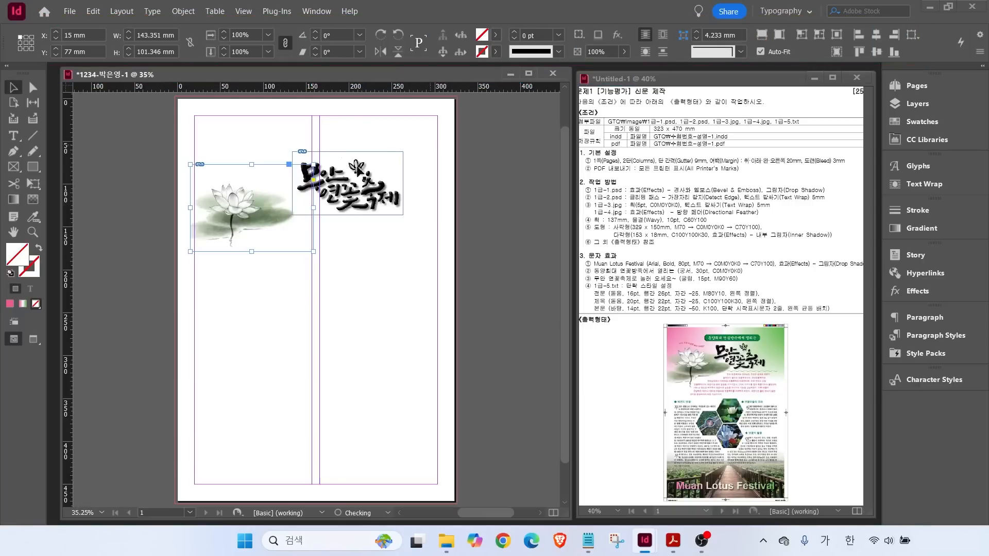
{"action": "left_click_drag", "start_coordinate": [313, 251], "coordinate": [340, 266]}
{"action": "left_click", "coordinate": [319, 256]}
{"action": "left_click", "coordinate": [490, 251]}
{"action": "key", "text": "alt+2"}
{"action": "left_click_drag", "start_coordinate": [661, 188], "coordinate": [699, 154]}
{"action": "mouse_move", "coordinate": [628, 202]}
{"action": "left_mouse_down"}
{"action": "mouse_move", "coordinate": [762, 203]}
{"action": "mouse_move", "coordinate": [804, 153]}
{"action": "left_mouse_up"}
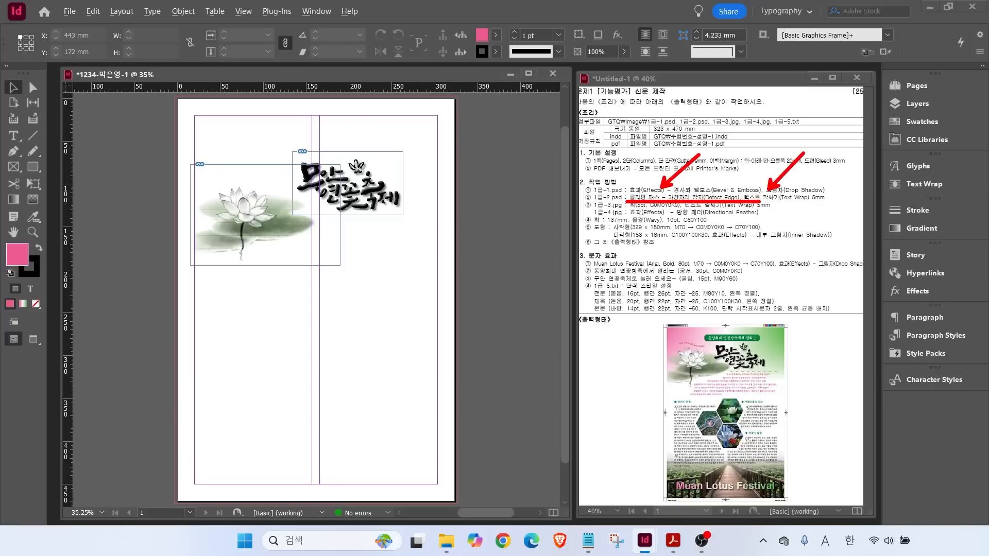
{"action": "key", "text": "Escape"}
- Apply a Detect Edges clipping path to the lotus image, keeping threshold 25 and tolerance 2
{"action": "left_click", "coordinate": [242, 225]}
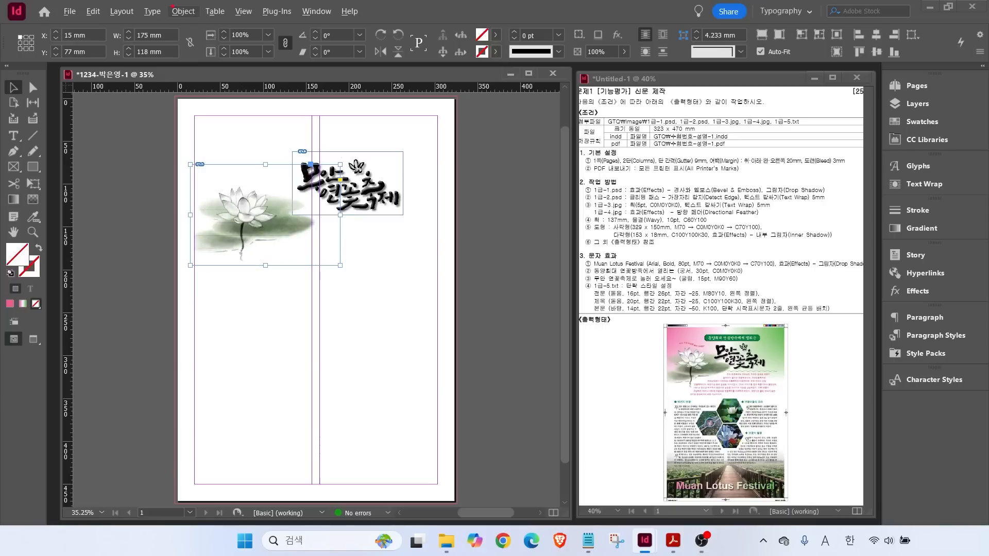
{"action": "left_click", "coordinate": [184, 11]}
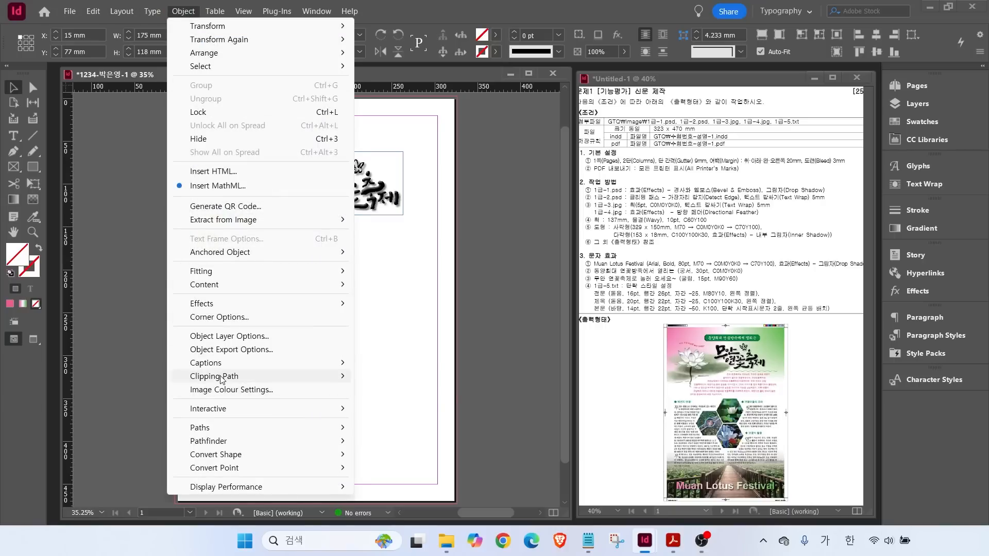
{"action": "mouse_move", "coordinate": [222, 379]}
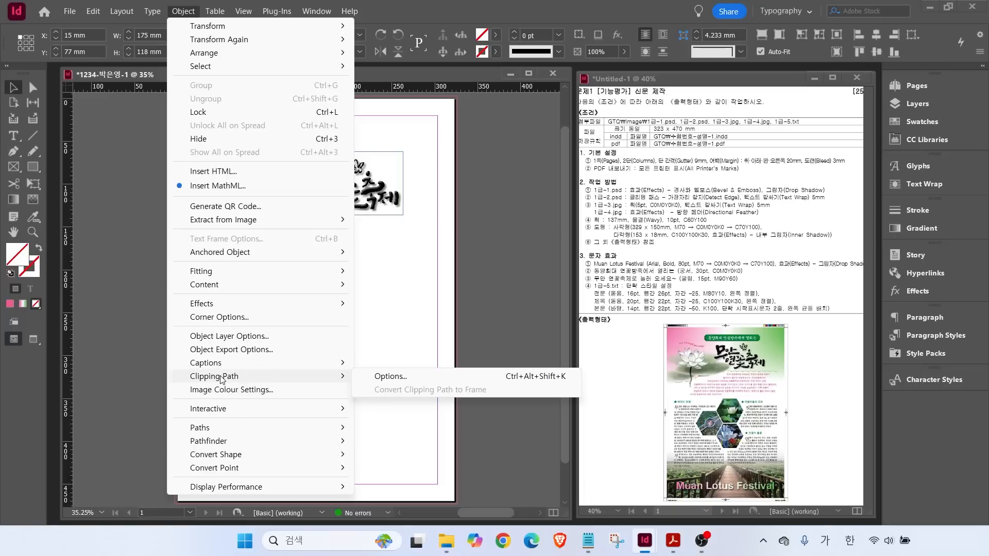
{"action": "left_click", "coordinate": [390, 378]}
{"action": "left_click", "coordinate": [421, 194]}
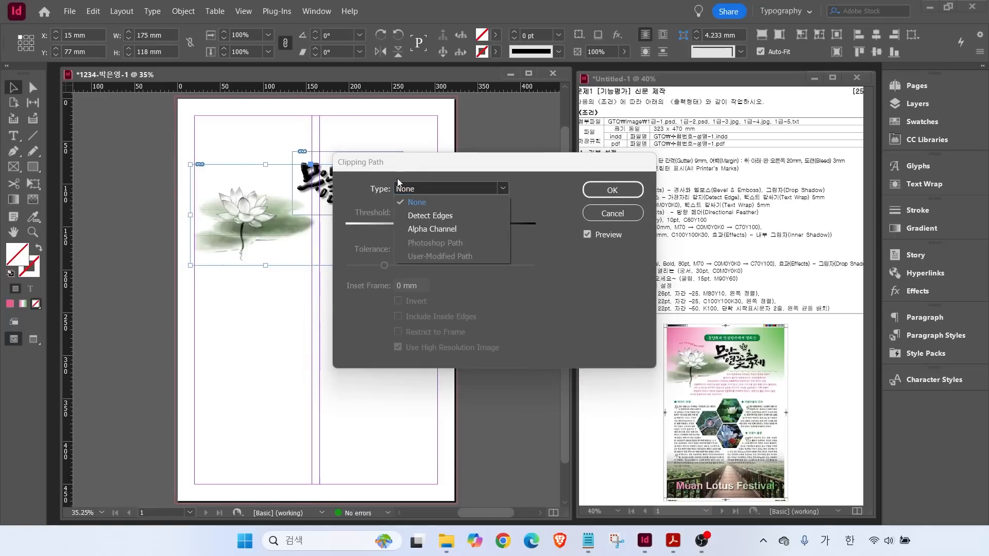
{"action": "left_click", "coordinate": [427, 216]}
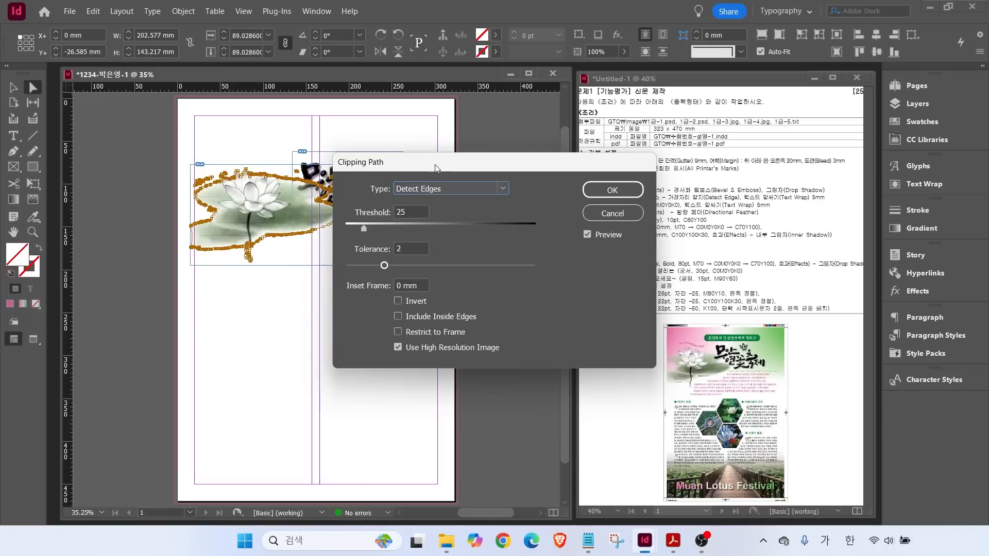
{"action": "left_click_drag", "start_coordinate": [436, 168], "coordinate": [498, 189]}
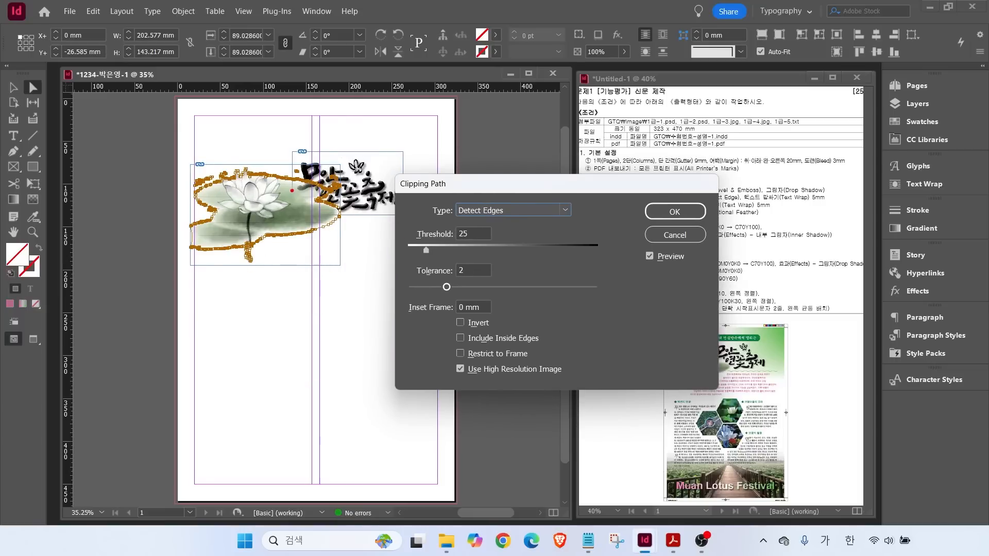
{"action": "left_click", "coordinate": [690, 209]}
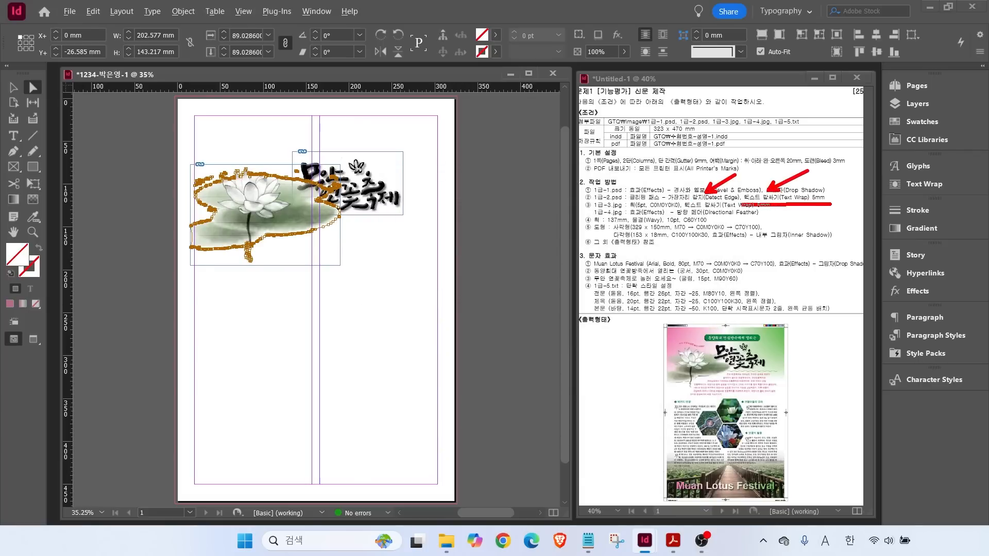
- Wrap text around the lotus image's object shape with a 5 mm offset, and deselect the image
{"action": "left_click", "coordinate": [371, 280]}
{"action": "left_click", "coordinate": [277, 244]}
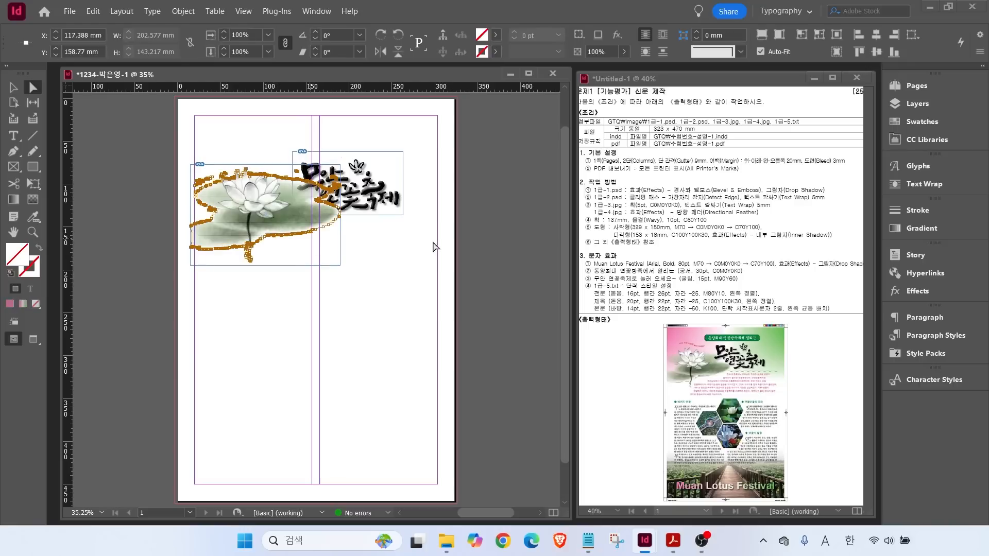
{"action": "left_click", "coordinate": [917, 186]}
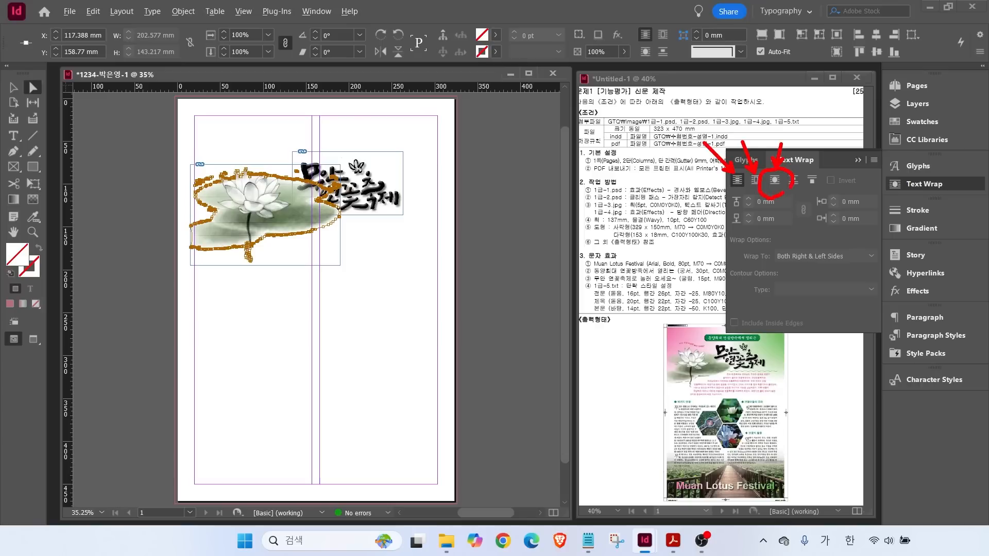
{"action": "left_click", "coordinate": [774, 180]}
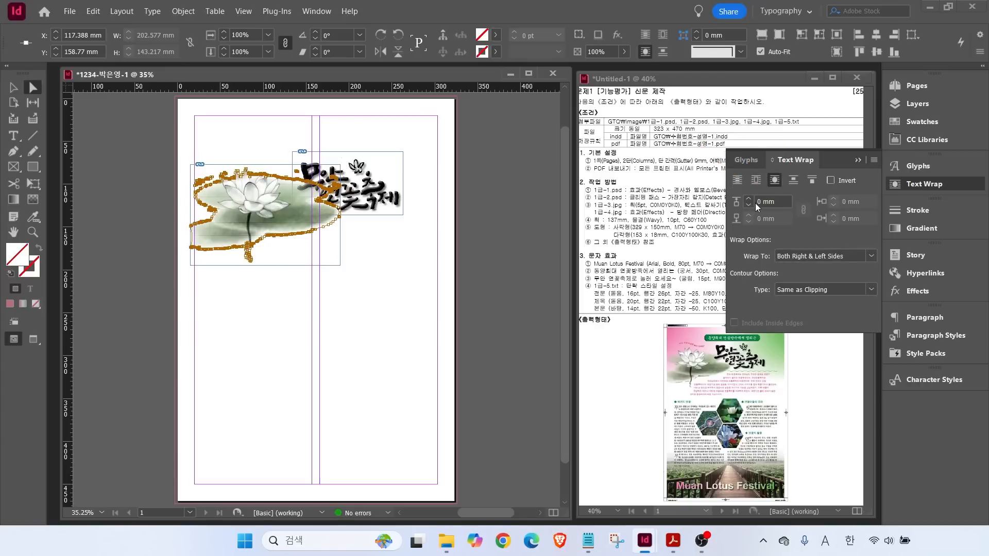
{"action": "triple_click", "coordinate": [774, 201]}
{"action": "type", "text": "5"}
{"action": "key", "text": "Return"}
{"action": "key", "text": "Escape"}
{"action": "key", "text": "ctrl+shift+a"}
{"action": "left_click", "coordinate": [918, 184]}
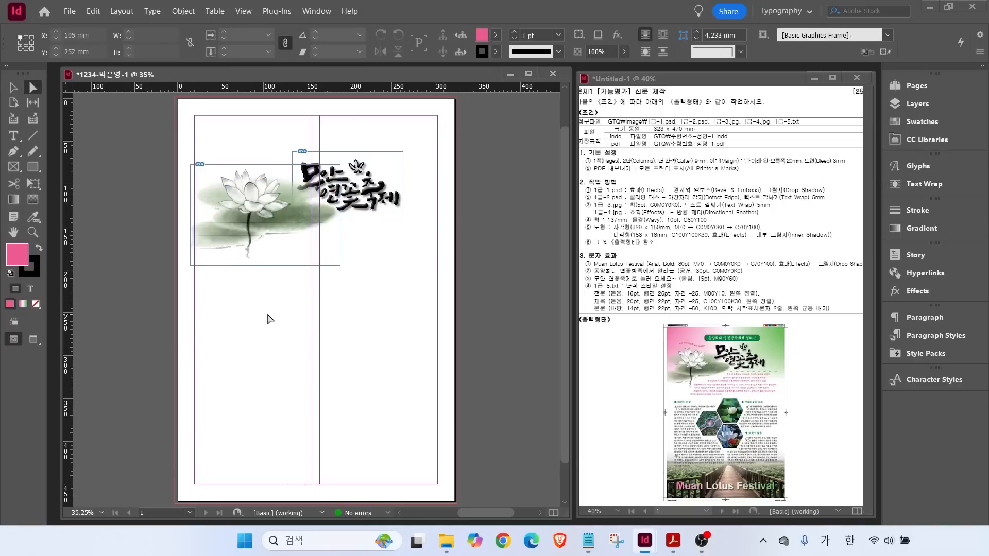
- Look at 1급-3.jpg among the placeable images and compare its photos with the hexagonal pictures in the sample layout
{"action": "left_click", "coordinate": [69, 12]}
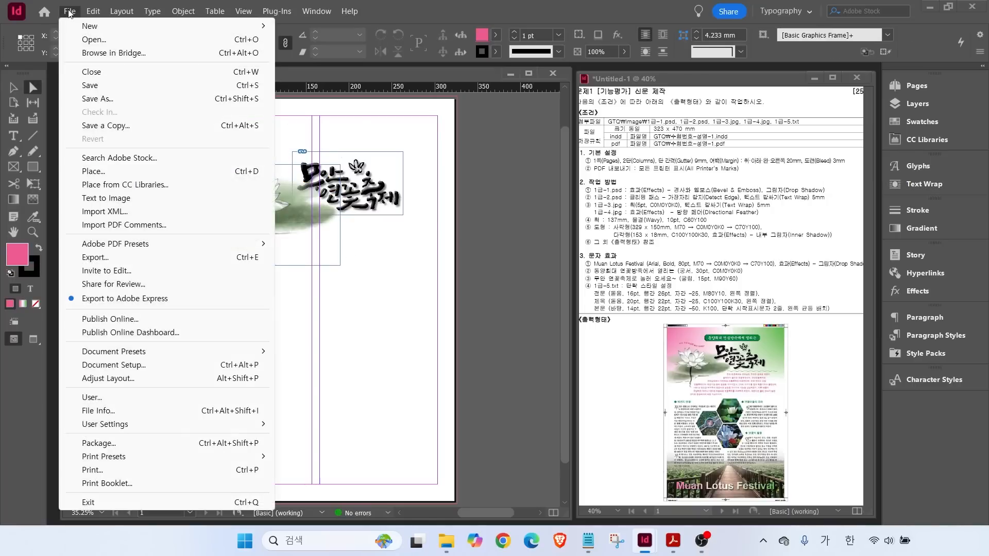
{"action": "left_click", "coordinate": [102, 171]}
{"action": "left_click", "coordinate": [624, 202]}
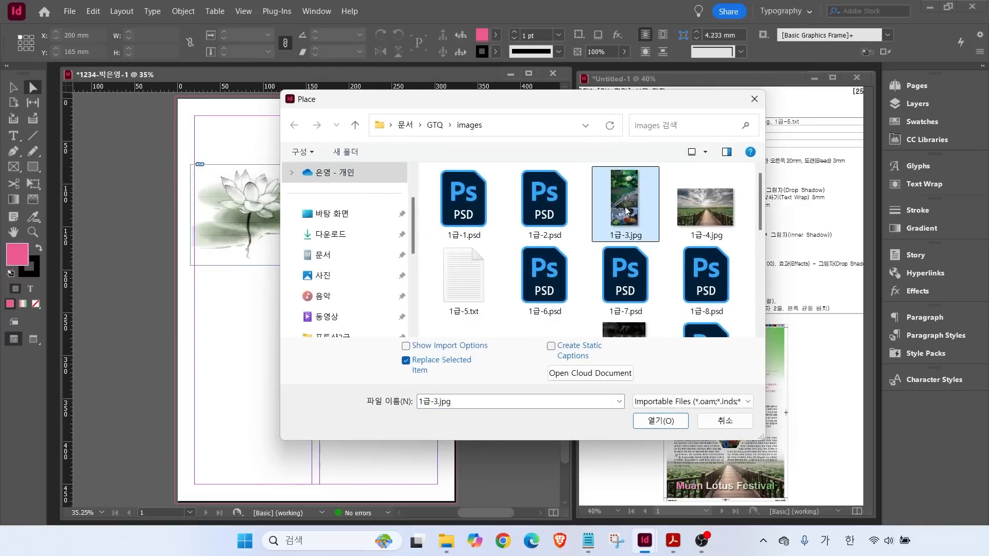
{"action": "key", "text": "alt+2"}
{"action": "mouse_move", "coordinate": [665, 157]}
{"action": "left_mouse_down"}
{"action": "mouse_move", "coordinate": [633, 178]}
{"action": "mouse_move", "coordinate": [631, 194]}
{"action": "left_mouse_up"}
{"action": "left_click_drag", "start_coordinate": [693, 245], "coordinate": [635, 223]}
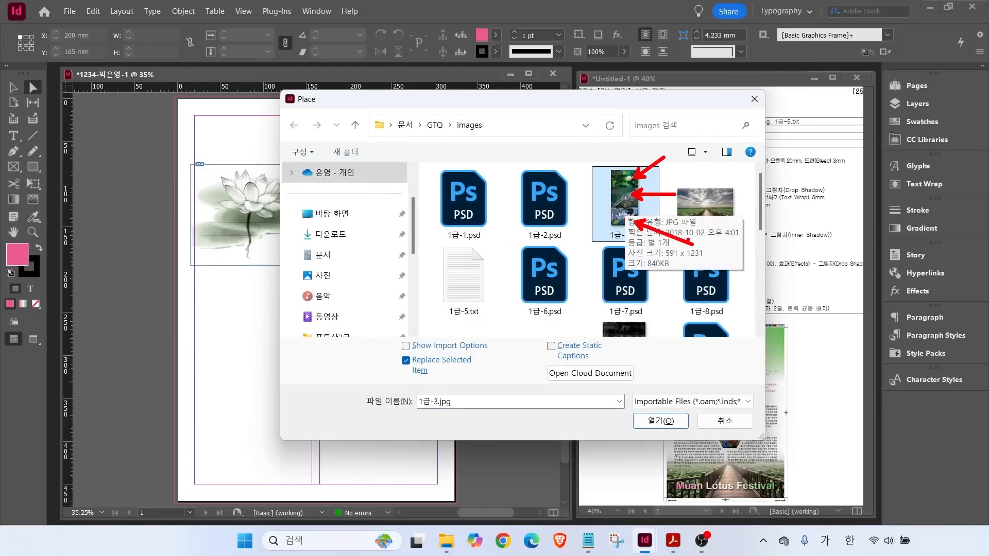
{"action": "key", "text": "Escape"}
{"action": "left_click_drag", "start_coordinate": [583, 104], "coordinate": [443, 95]}
{"action": "left_click_drag", "start_coordinate": [771, 382], "coordinate": [735, 406]}
{"action": "left_click_drag", "start_coordinate": [764, 452], "coordinate": [737, 437]}
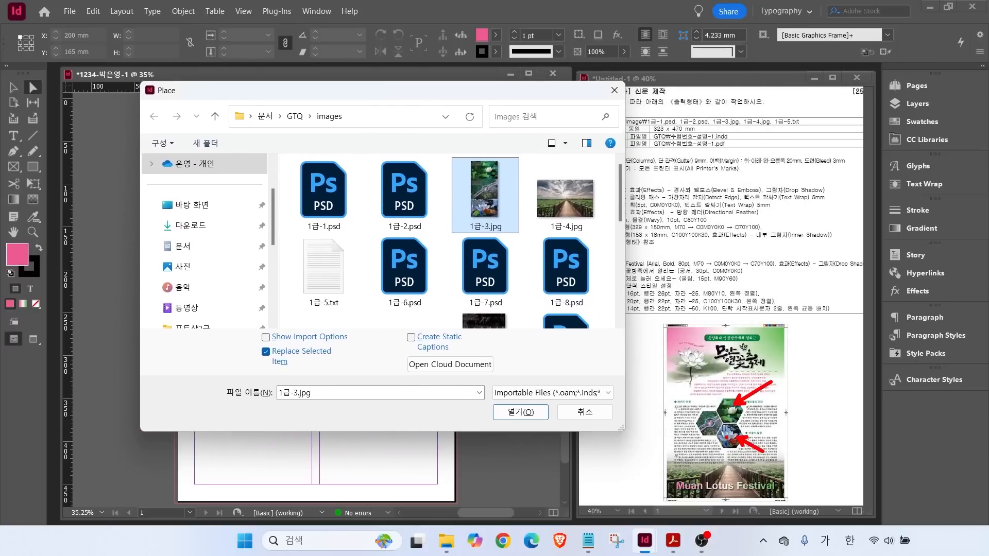
{"action": "key", "text": "Escape"}
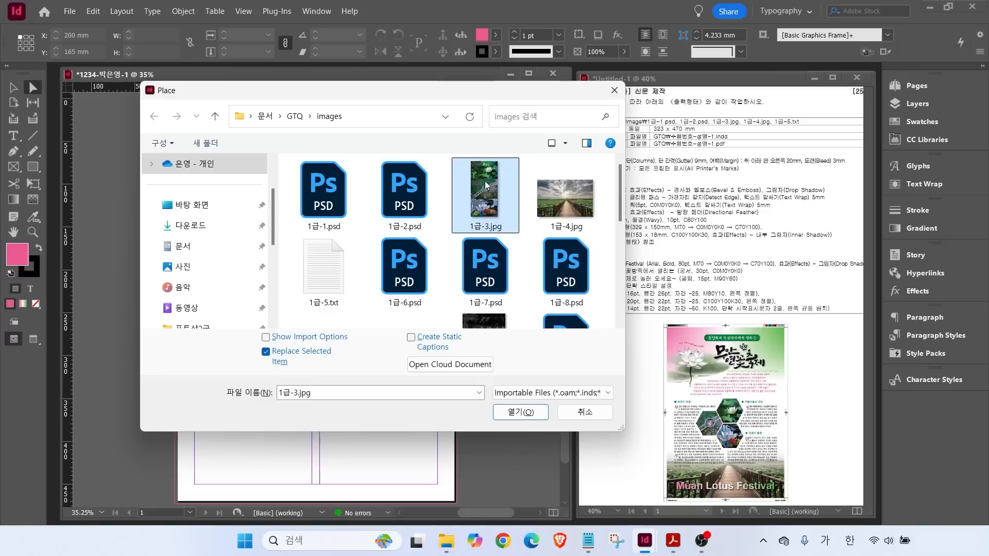
{"action": "left_click", "coordinate": [585, 412]}
{"action": "key", "text": "ctrl+2"}
{"action": "mouse_move", "coordinate": [6, 76]}
{"action": "left_mouse_down"}
{"action": "mouse_move", "coordinate": [55, 159]}
{"action": "mouse_move", "coordinate": [85, 264]}
{"action": "left_mouse_up"}
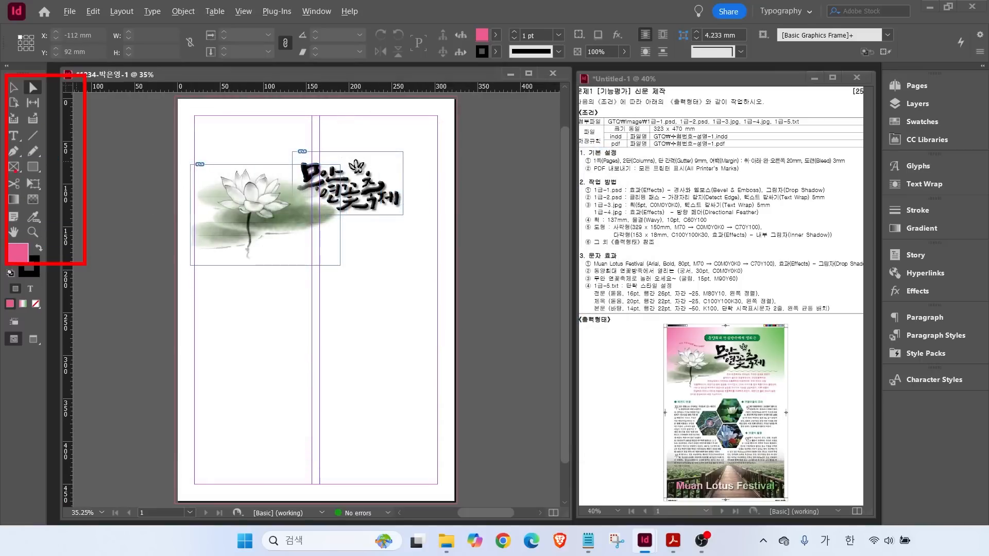
{"action": "key", "text": "Escape"}
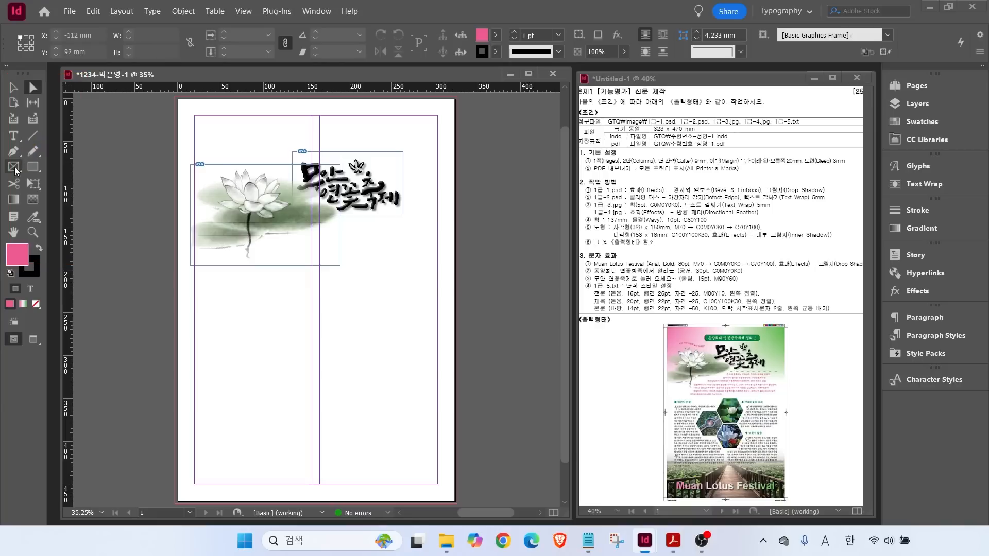
- Choose the Polygon Frame tool, try a freehand frame about 53 x 52 mm below the title image, and undo it
{"action": "left_click", "coordinate": [15, 168]}
{"action": "left_click", "coordinate": [16, 169]}
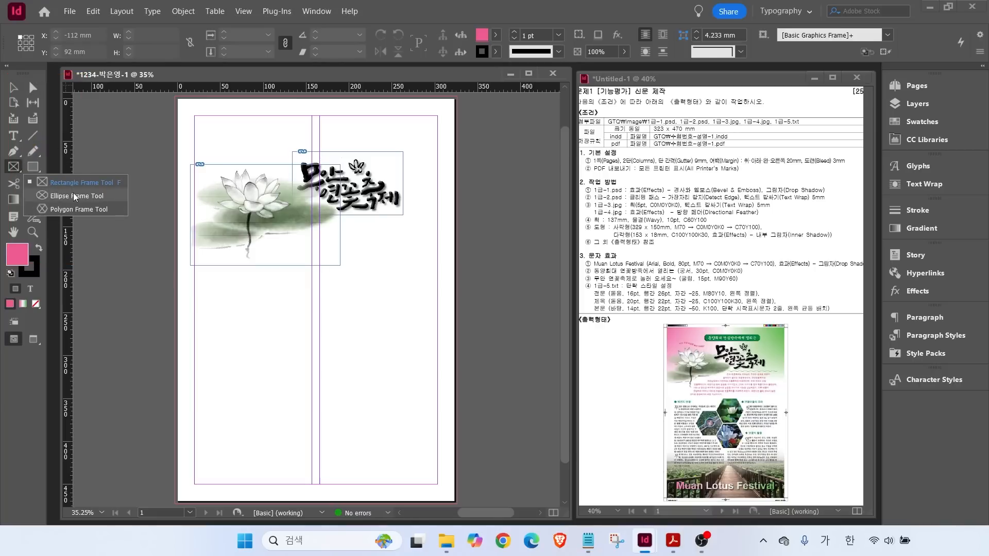
{"action": "left_click", "coordinate": [62, 209]}
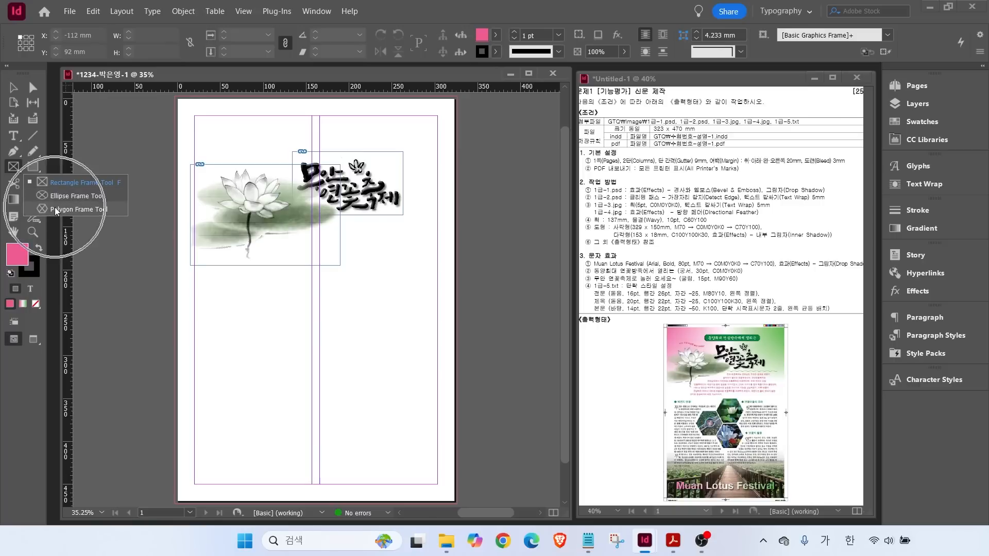
{"action": "left_click", "coordinate": [54, 207]}
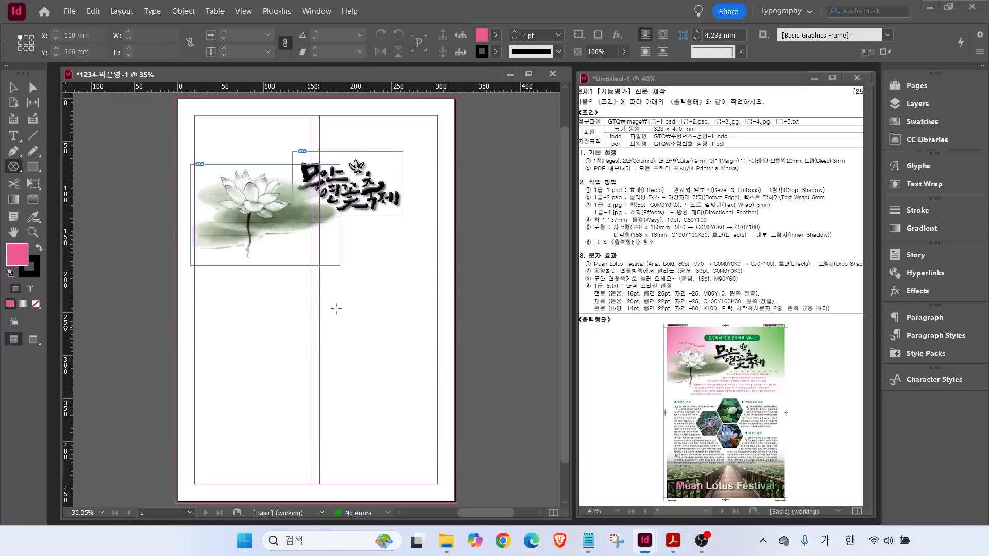
{"action": "left_click_drag", "start_coordinate": [358, 273], "coordinate": [402, 316]}
{"action": "key", "text": "ctrl+z"}
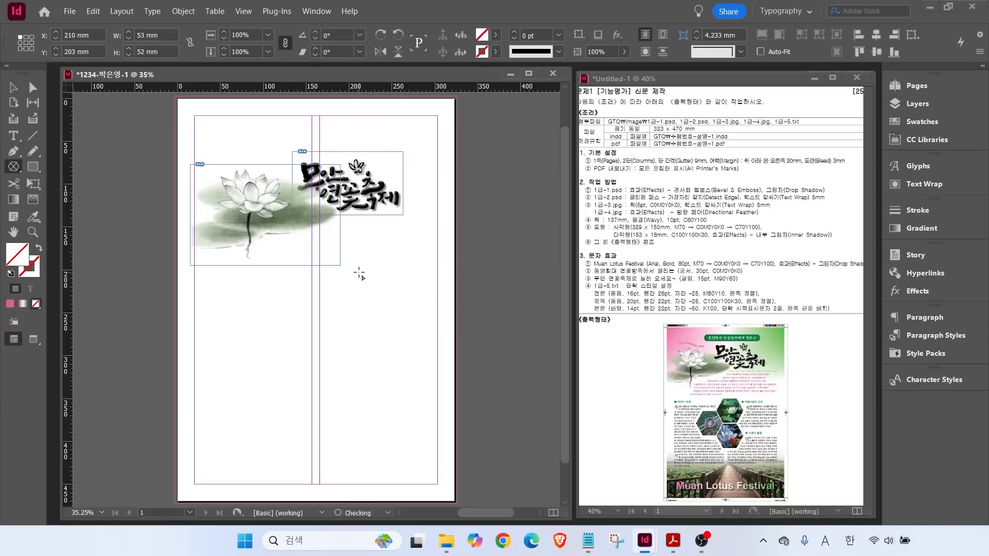
- Open the numeric size and sides settings for a new polygon frame below the title image
{"action": "left_click", "coordinate": [350, 273]}
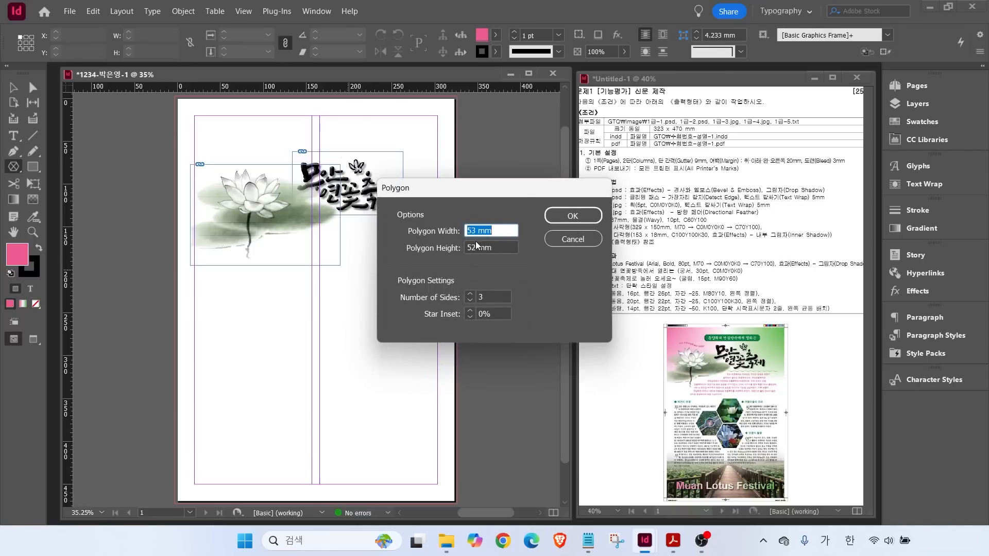
{"action": "key", "text": "alt+2"}
{"action": "left_click_drag", "start_coordinate": [493, 223], "coordinate": [527, 203]}
{"action": "left_click_drag", "start_coordinate": [486, 293], "coordinate": [515, 272]}
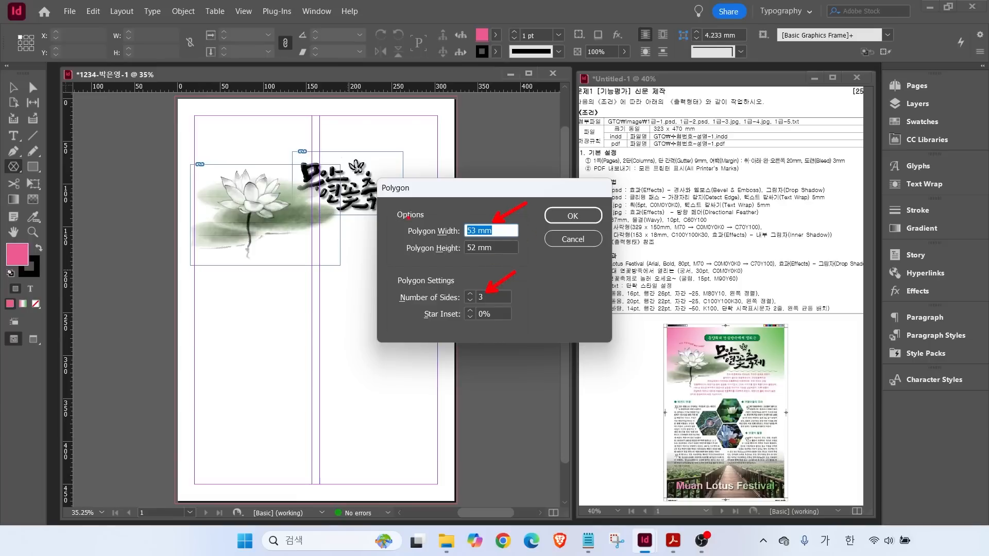
- Create a 53 x 52 mm polygon frame with 6 sides and position it below the title image at X 163.5 mm, Y 221 mm
{"action": "key", "text": "Escape"}
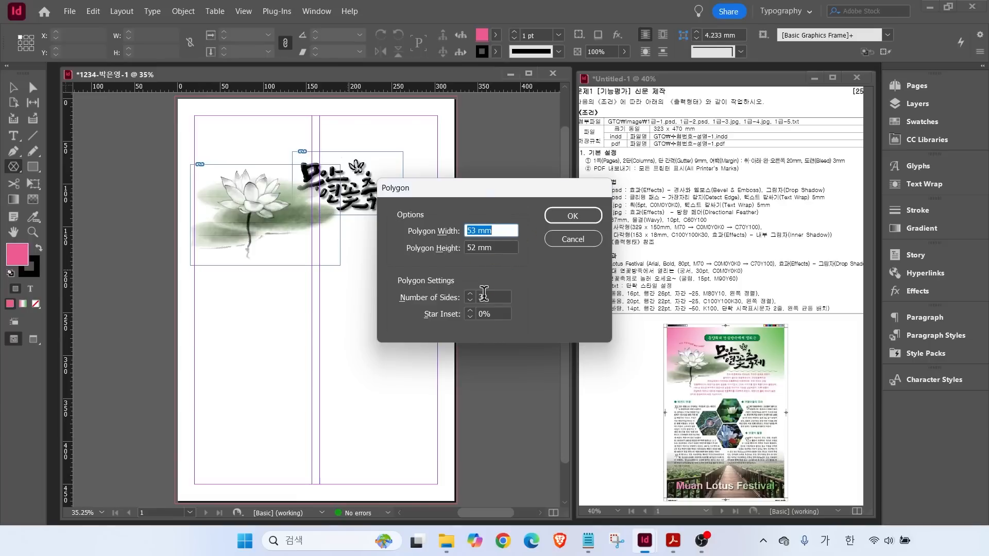
{"action": "left_click_drag", "start_coordinate": [485, 296], "coordinate": [474, 294]}
{"action": "type", "text": "6"}
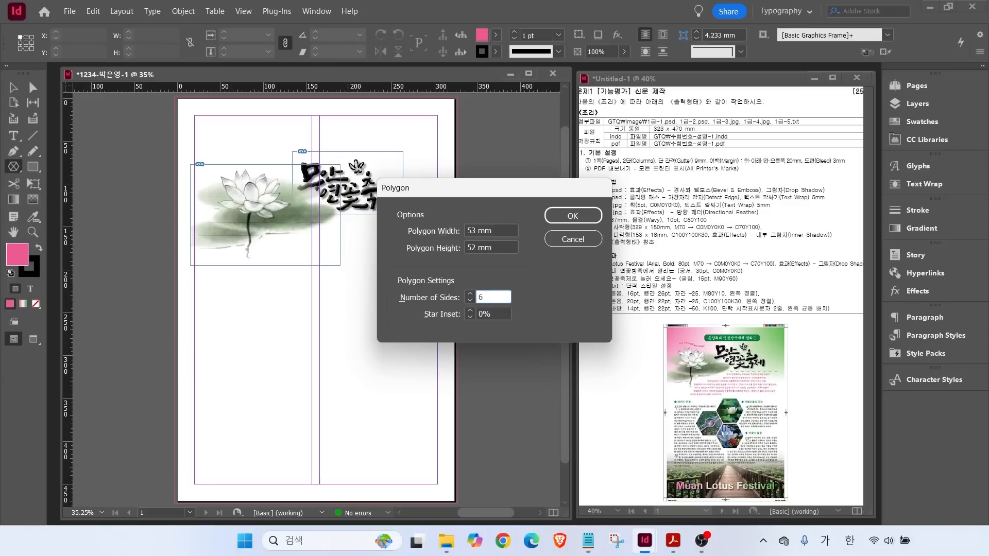
{"action": "key", "text": "Return"}
{"action": "left_click", "coordinate": [14, 88]}
{"action": "left_click_drag", "start_coordinate": [359, 293], "coordinate": [330, 316]}
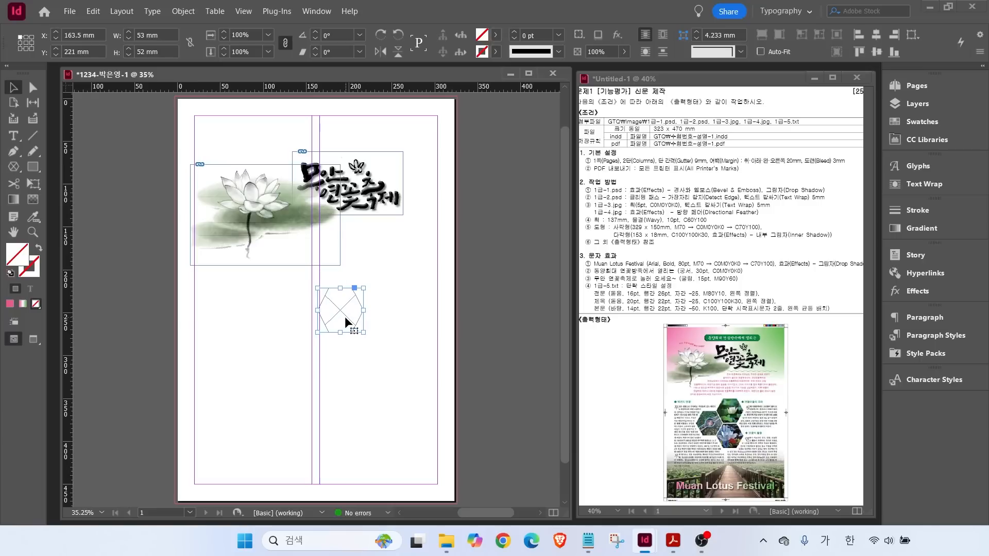
- Place 1급-3.jpg into the hexagonal frame and deselect it
{"action": "left_click", "coordinate": [68, 12]}
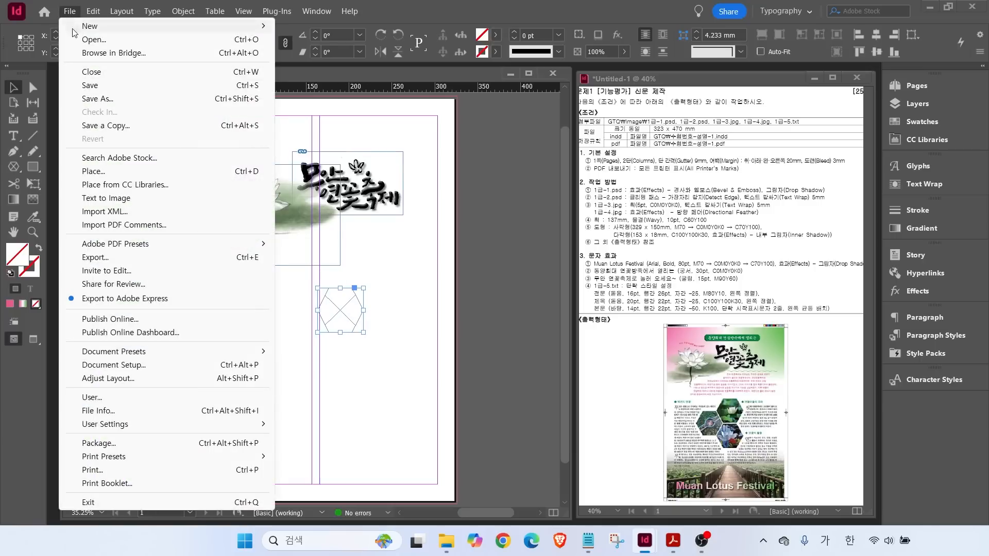
{"action": "left_click", "coordinate": [93, 171]}
{"action": "left_click", "coordinate": [495, 201]}
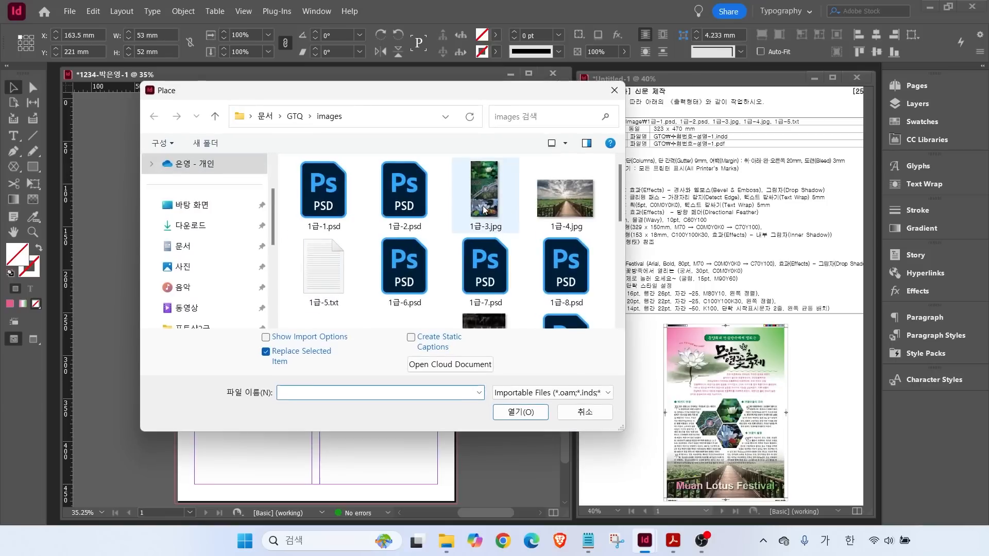
{"action": "left_click", "coordinate": [521, 412]}
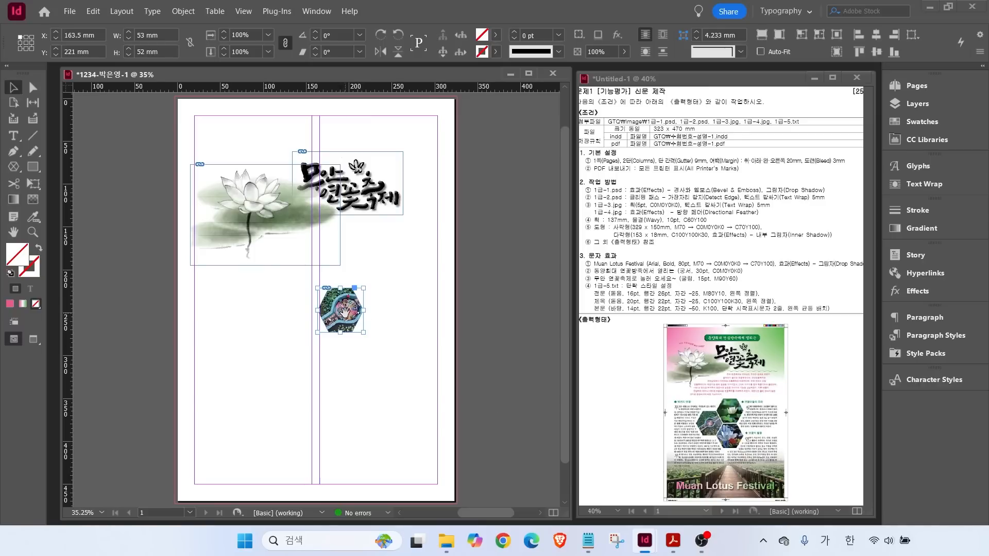
{"action": "left_click", "coordinate": [388, 317]}
- Scale the picture inside the hexagonal frame to about 55% and shift it so the round plaza sits in the frame's centre
{"action": "scroll", "coordinate": [366, 323], "scroll_direction": "up", "scroll_amount": 3}
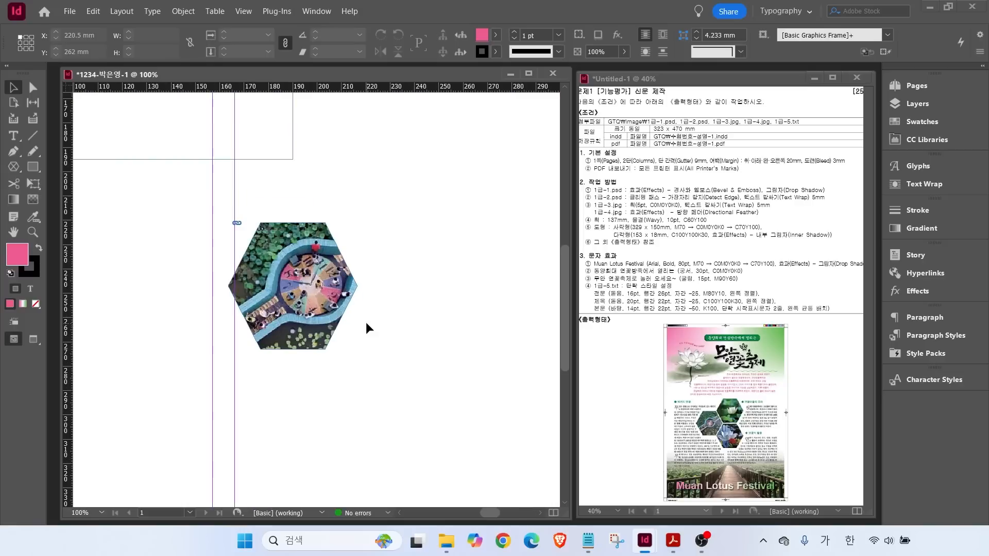
{"action": "left_click", "coordinate": [13, 87]}
{"action": "left_click", "coordinate": [309, 253]}
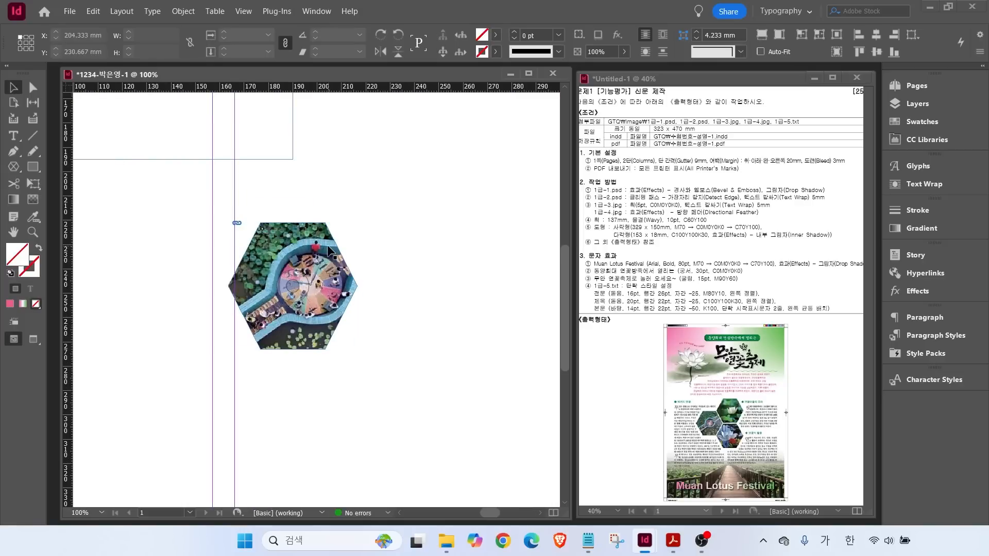
{"action": "left_click", "coordinate": [310, 249]}
{"action": "left_click", "coordinate": [381, 248]}
{"action": "left_click", "coordinate": [310, 248]}
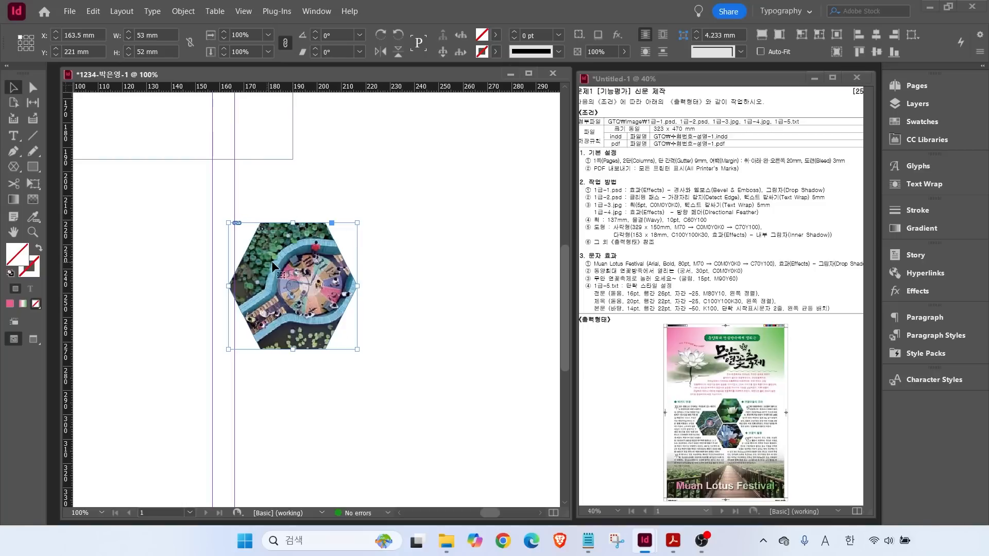
{"action": "left_click", "coordinate": [292, 289]}
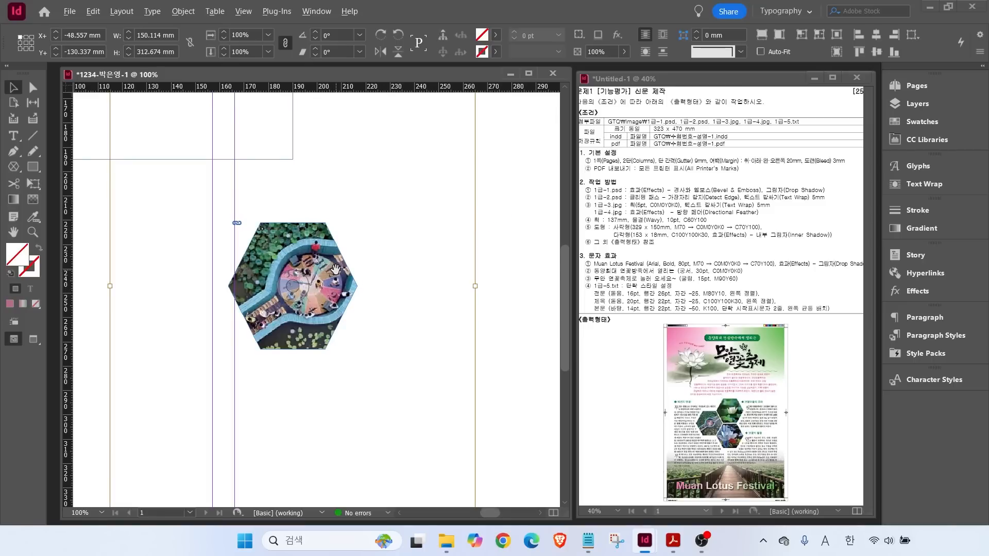
{"action": "scroll", "coordinate": [335, 269], "scroll_direction": "down", "scroll_amount": 2}
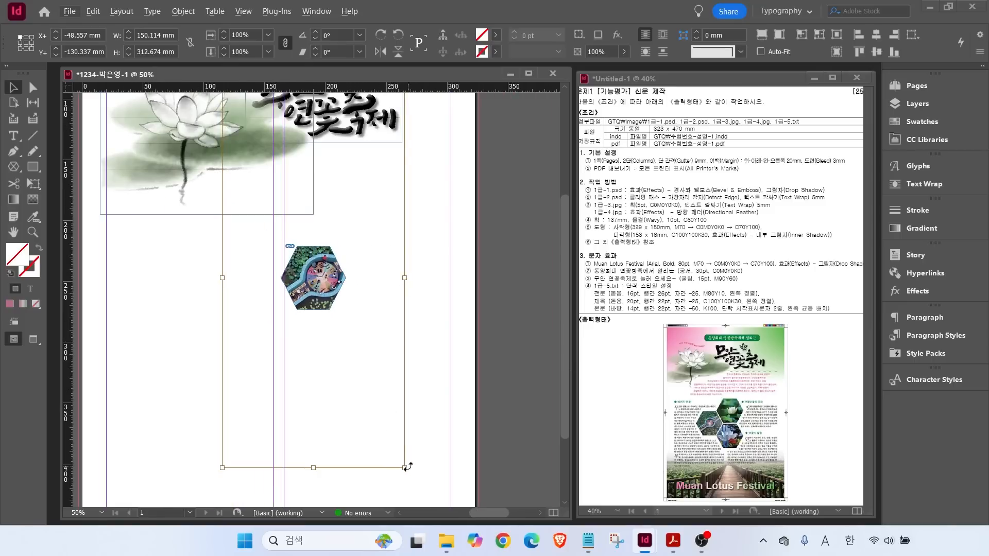
{"action": "left_click_drag", "start_coordinate": [404, 467], "coordinate": [347, 378]}
{"action": "left_click_drag", "start_coordinate": [390, 310], "coordinate": [406, 356]}
{"action": "left_click_drag", "start_coordinate": [239, 134], "coordinate": [278, 264]}
{"action": "left_click_drag", "start_coordinate": [314, 327], "coordinate": [335, 326]}
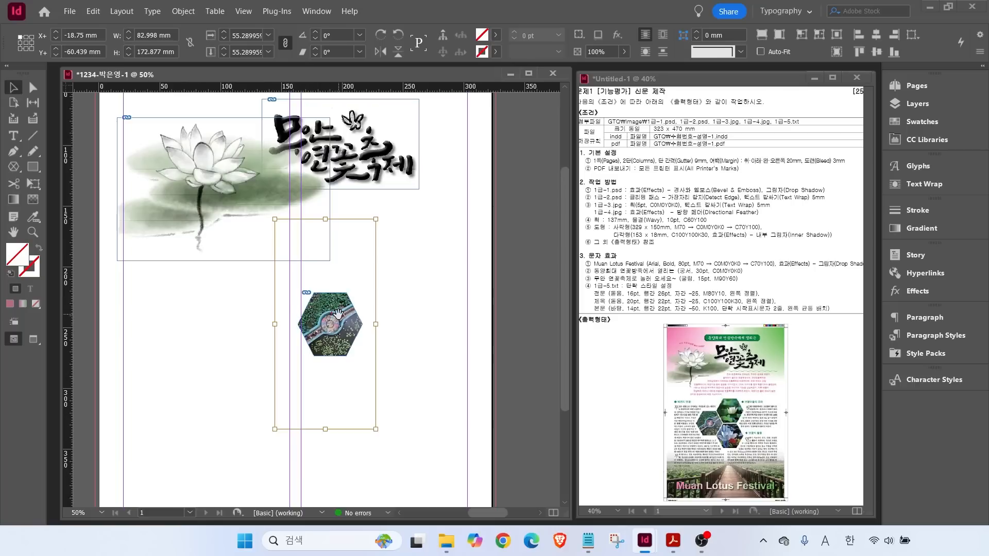
{"action": "left_click", "coordinate": [404, 323]}
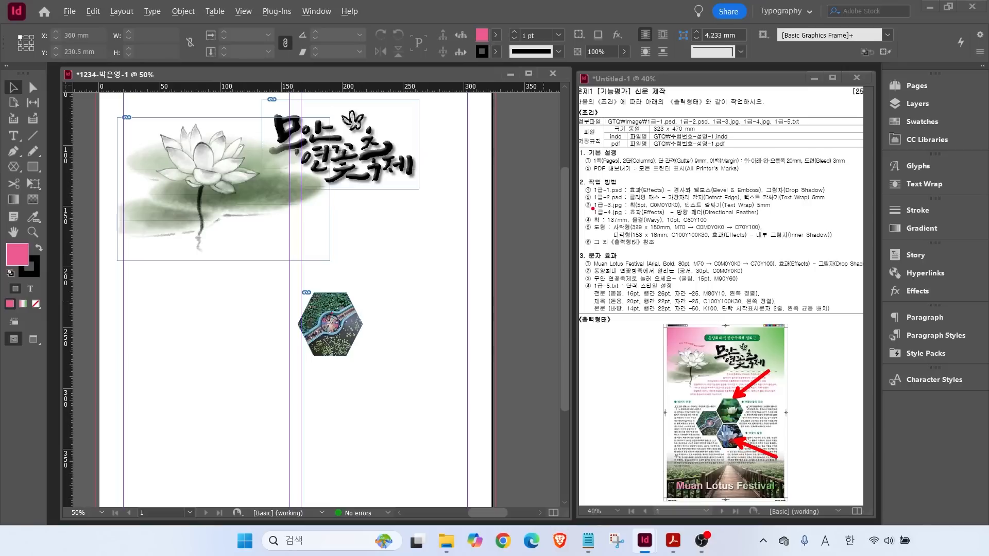
- Set the stroke weight of the hexagonal picture frame to 5 pt
{"action": "left_click_drag", "start_coordinate": [591, 211], "coordinate": [799, 213]}
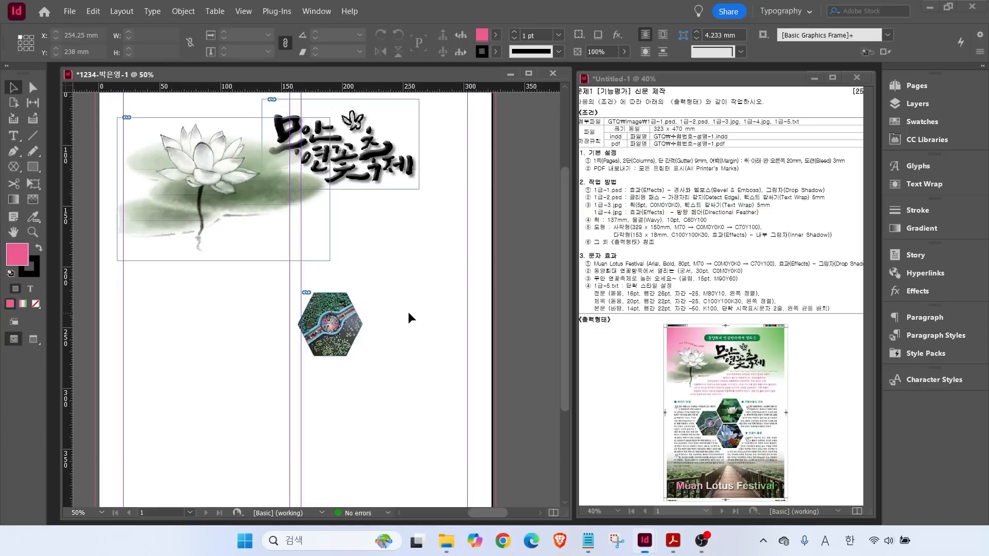
{"action": "left_click", "coordinate": [348, 341]}
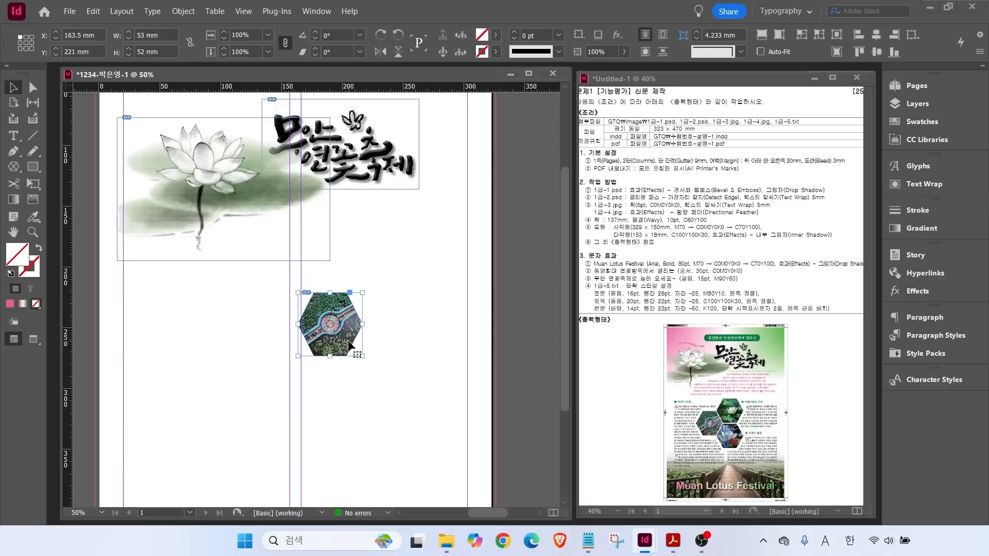
{"action": "left_click", "coordinate": [353, 379]}
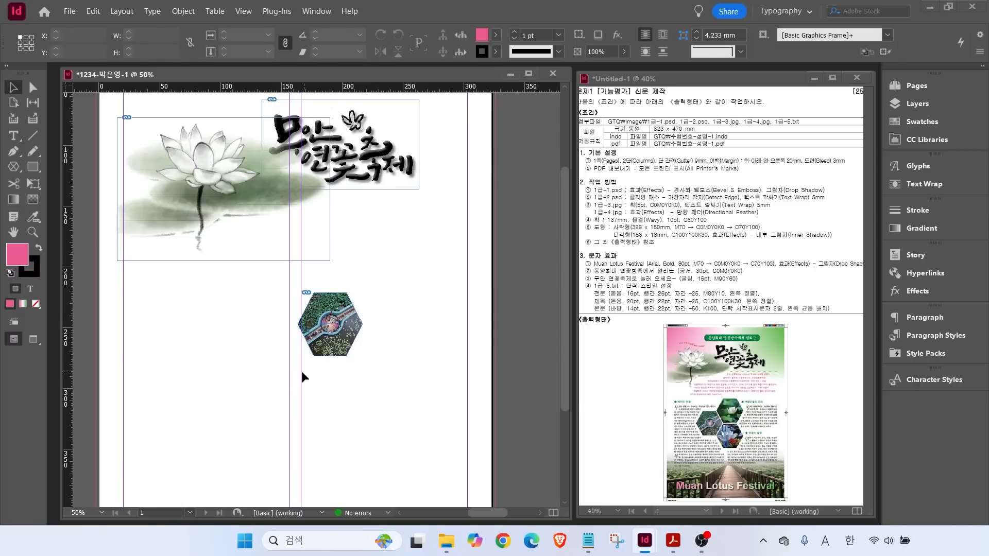
{"action": "left_click", "coordinate": [347, 349]}
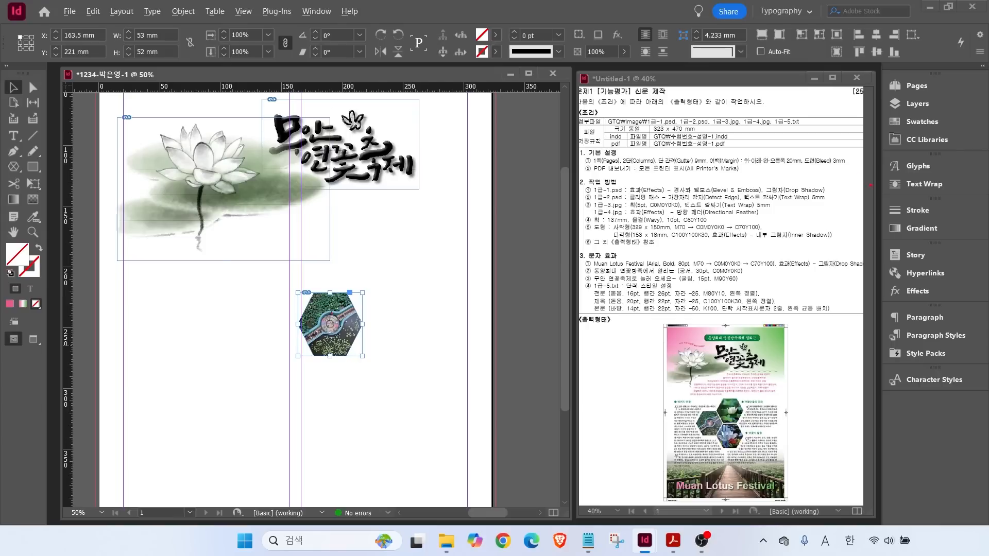
{"action": "left_click", "coordinate": [913, 212]}
{"action": "left_click", "coordinate": [779, 221]}
{"action": "left_click", "coordinate": [779, 221]}
{"action": "left_click", "coordinate": [779, 221]}
{"action": "left_click", "coordinate": [779, 221]}
{"action": "left_click", "coordinate": [780, 221]}
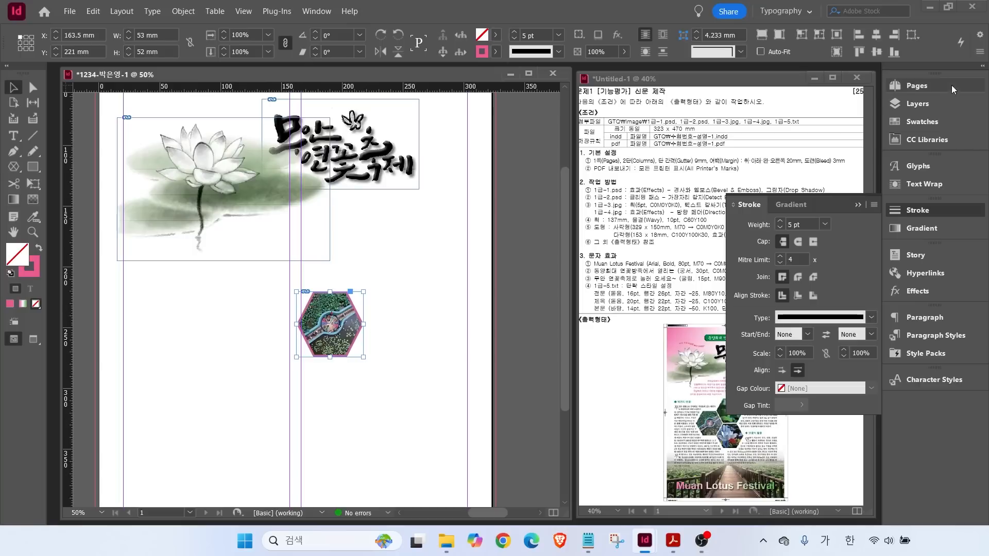
- Color the hexagonal frame's stroke with the C=0 M=0 Y=0 K=0 swatch
{"action": "left_click", "coordinate": [913, 120]}
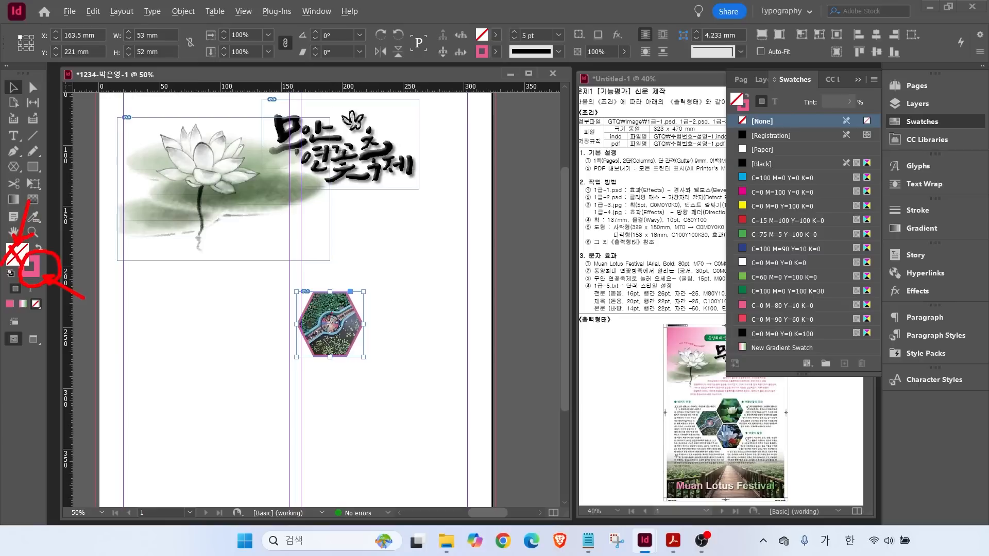
{"action": "left_click", "coordinate": [31, 271]}
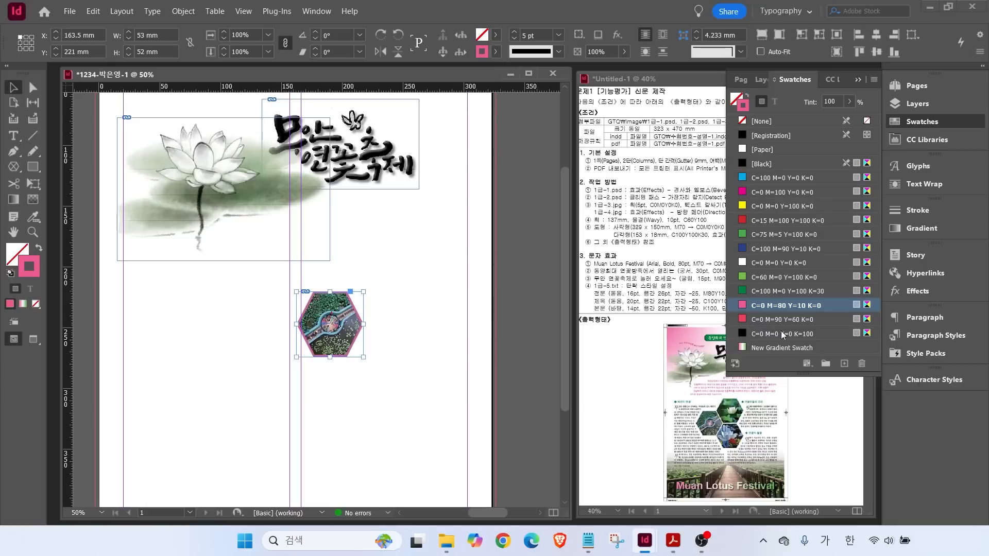
{"action": "left_click", "coordinate": [760, 266]}
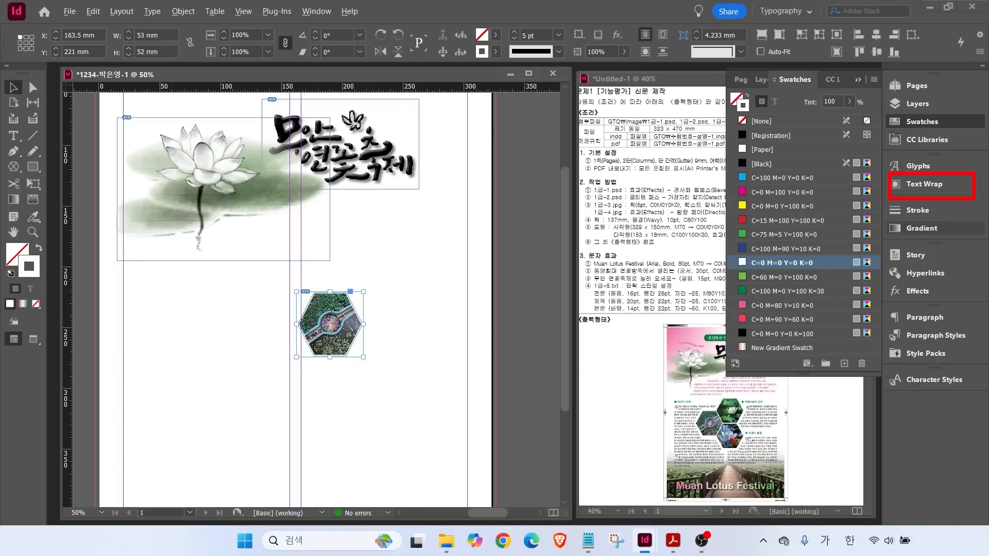
- Wrap text around the hexagonal frame's object shape with a 5 mm offset, and deselect it
{"action": "left_click", "coordinate": [917, 186]}
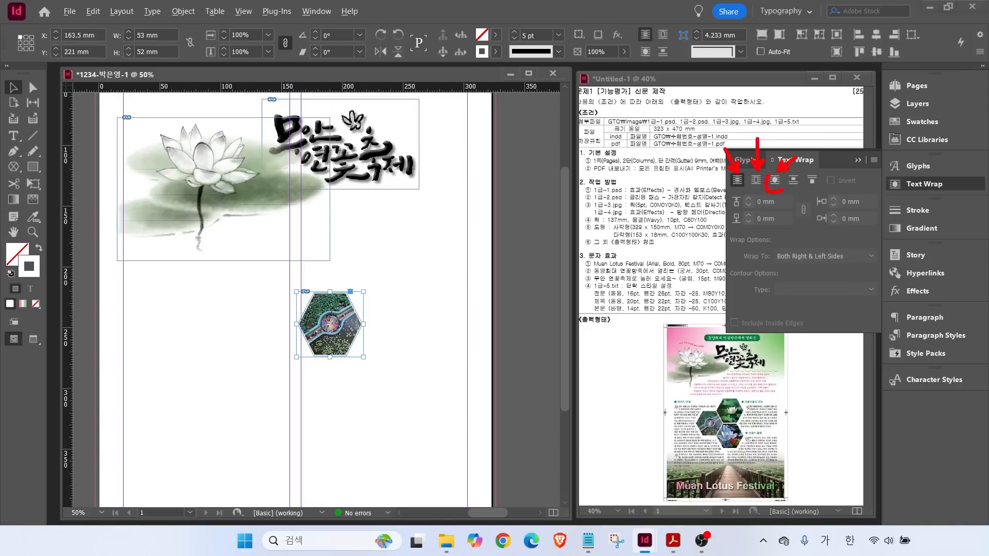
{"action": "left_click", "coordinate": [774, 179]}
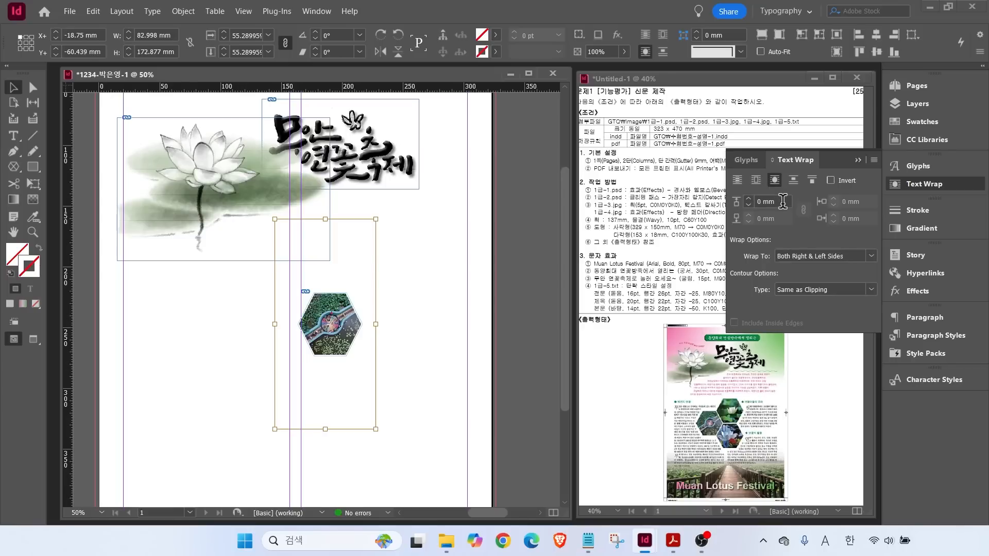
{"action": "left_click", "coordinate": [783, 202]}
{"action": "type", "text": "5"}
{"action": "key", "text": "Return"}
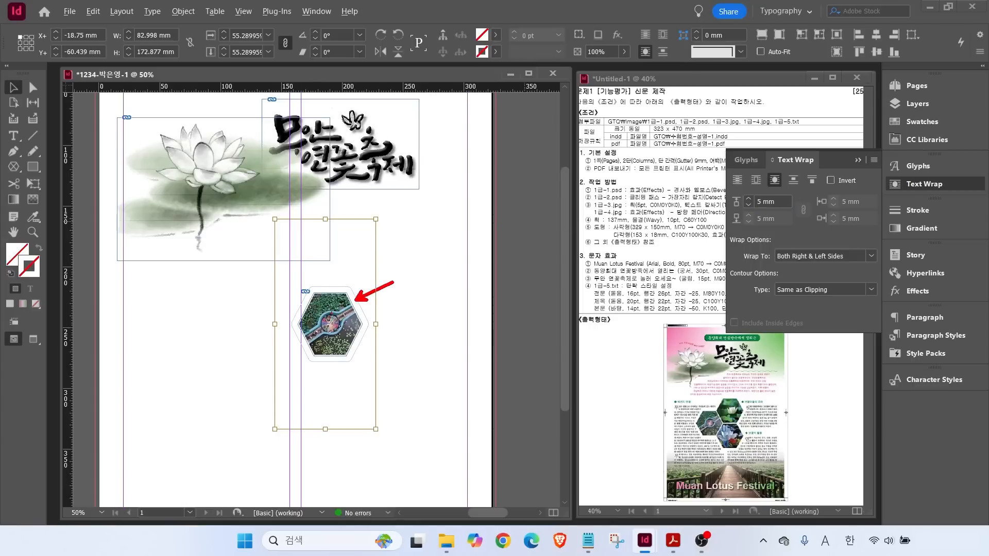
{"action": "left_click", "coordinate": [440, 278]}
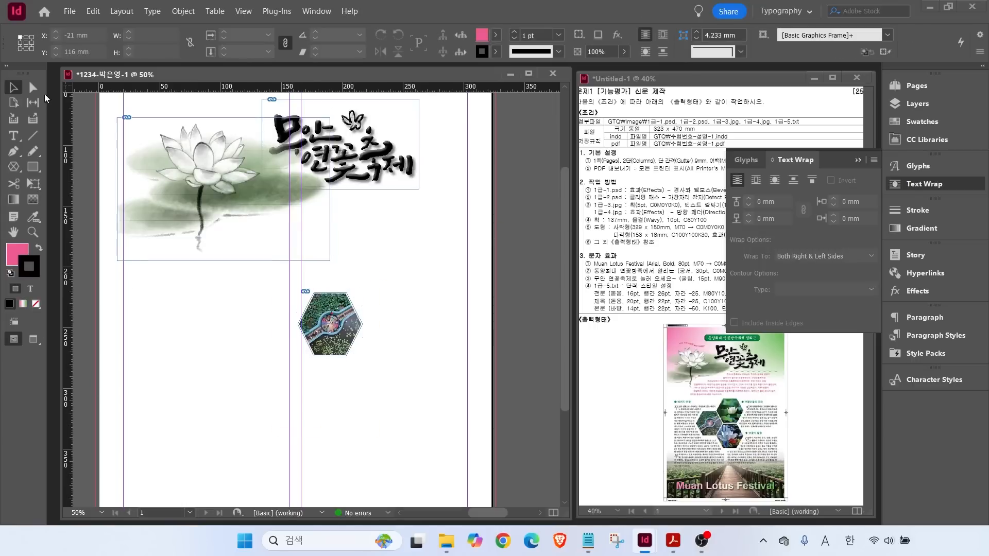
{"action": "left_click", "coordinate": [920, 186]}
{"action": "key", "text": "Hangul"}
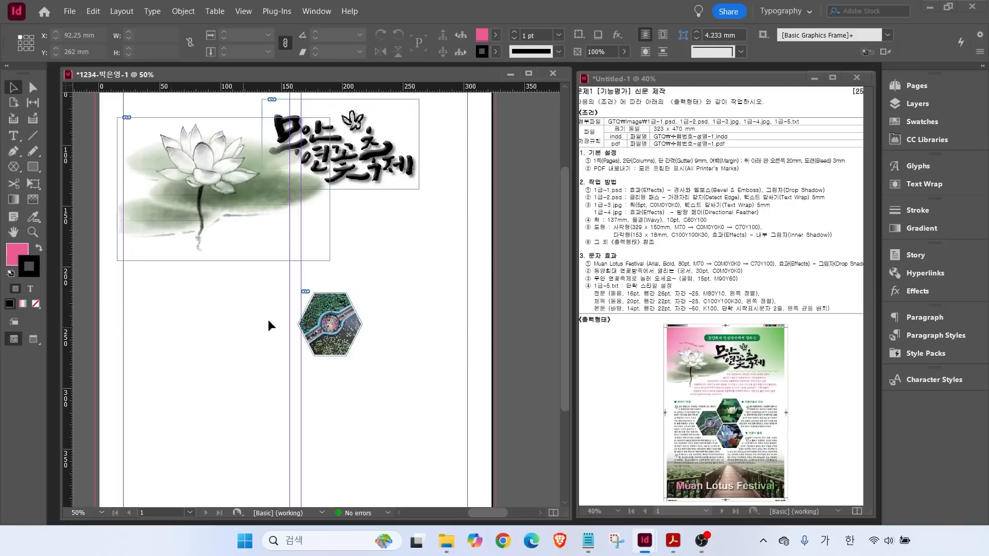
- Move the hexagonal picture to about X 107.5 mm, Y 239.6 mm and put a copy at about X 153 mm, Y 215.4 mm
{"action": "left_click_drag", "start_coordinate": [315, 316], "coordinate": [249, 340]}
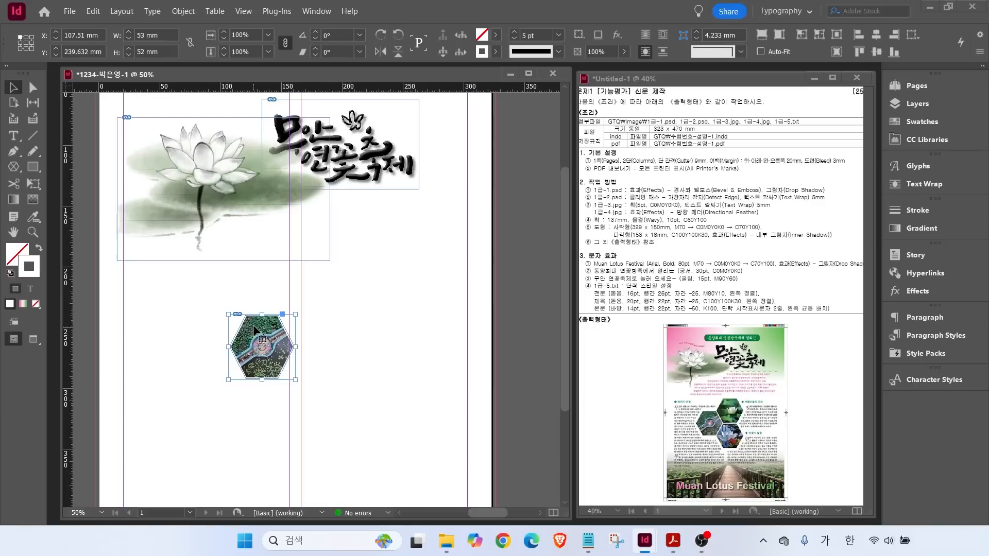
{"action": "scroll", "coordinate": [249, 329], "scroll_direction": "up", "scroll_amount": 3}
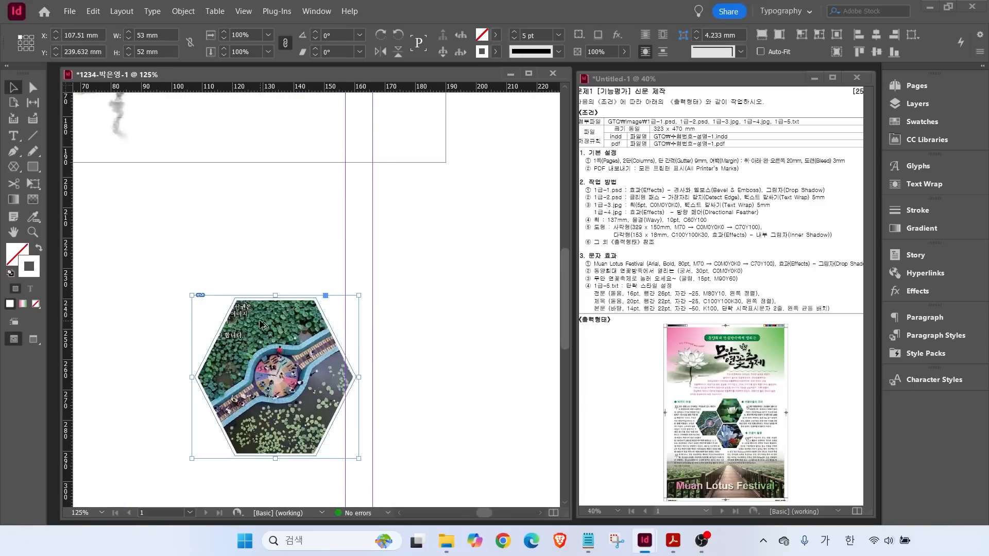
{"action": "left_click_drag", "start_coordinate": [251, 336], "coordinate": [391, 264], "text": "alt"}
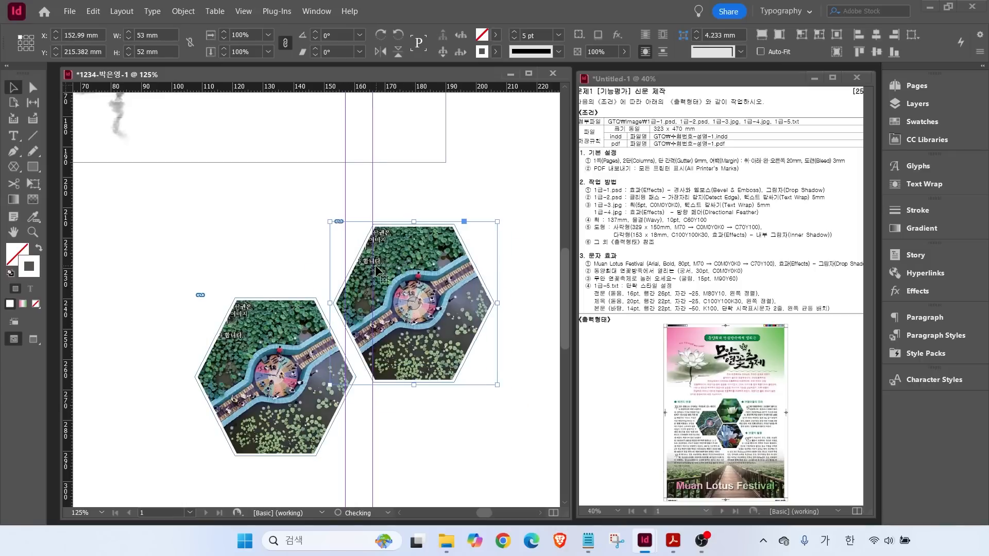
- Copy the second hexagon straight down to about Y 270.4 mm and shift the first hexagon closer to the pair
{"action": "scroll", "coordinate": [407, 280], "scroll_direction": "down", "scroll_amount": 2}
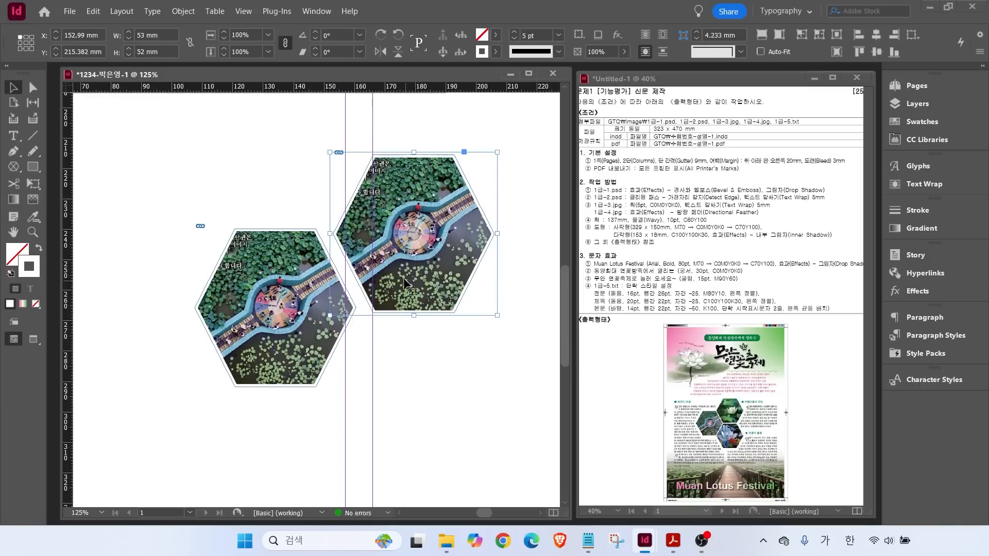
{"action": "left_click_drag", "start_coordinate": [387, 188], "coordinate": [390, 355], "text": "alt"}
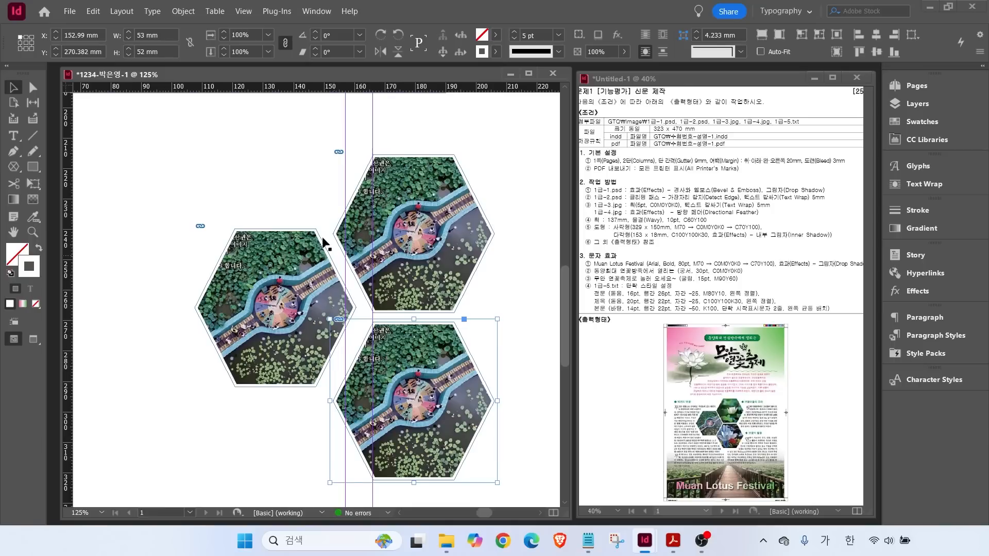
{"action": "left_click_drag", "start_coordinate": [282, 245], "coordinate": [293, 252]}
{"action": "left_click", "coordinate": [304, 420]}
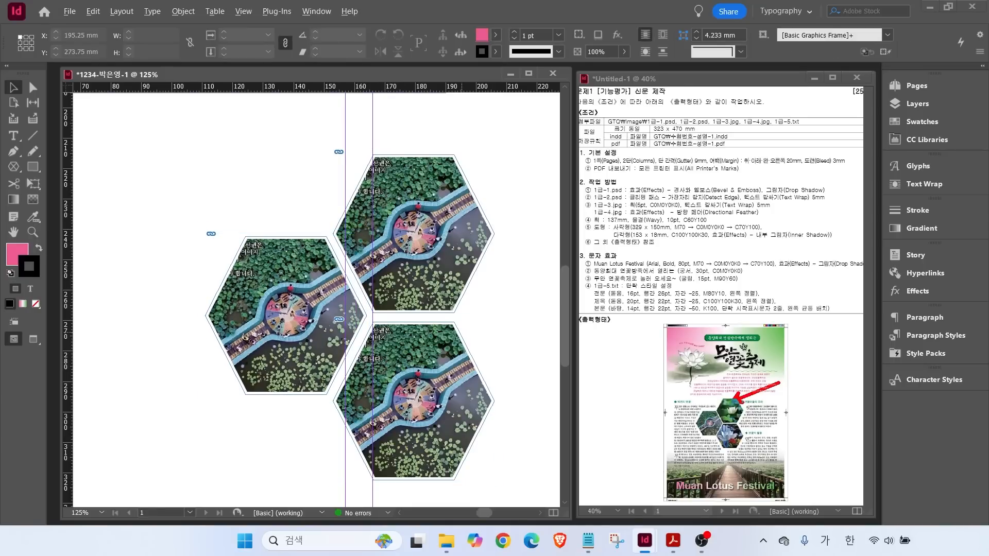
- Shift the picture inside the upper hexagon so the white lotus flower fills the frame
{"action": "left_click", "coordinate": [453, 220]}
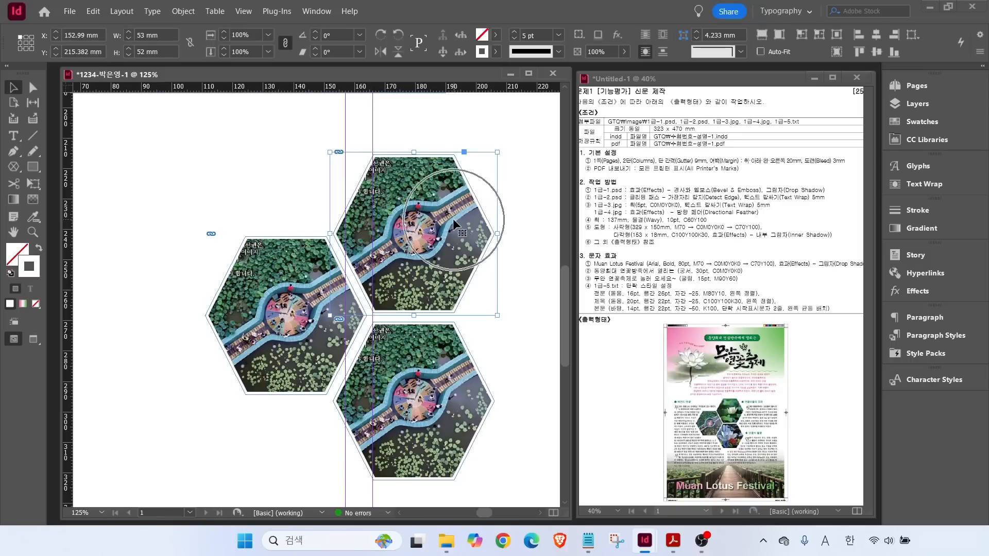
{"action": "left_click", "coordinate": [420, 231]}
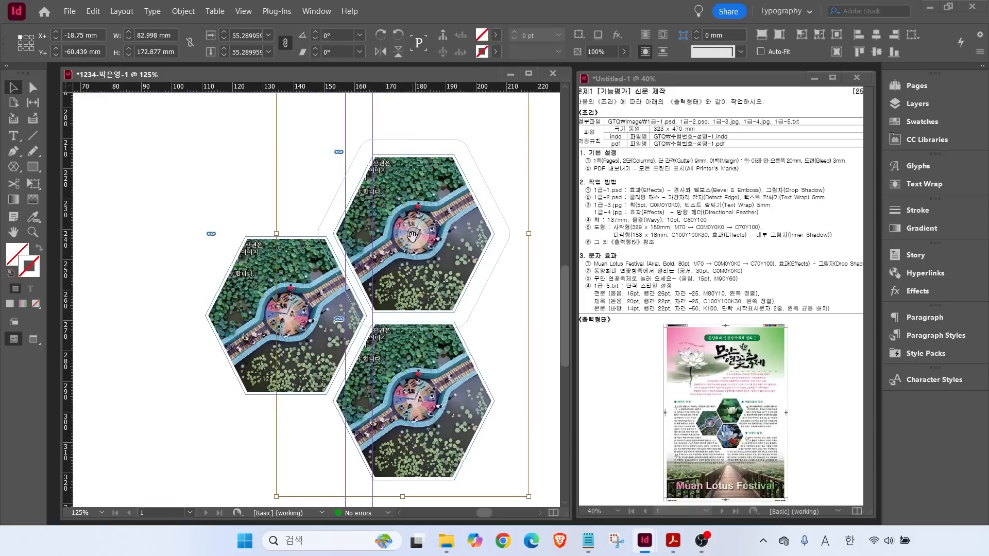
{"action": "scroll", "coordinate": [412, 236], "scroll_direction": "down", "scroll_amount": 2}
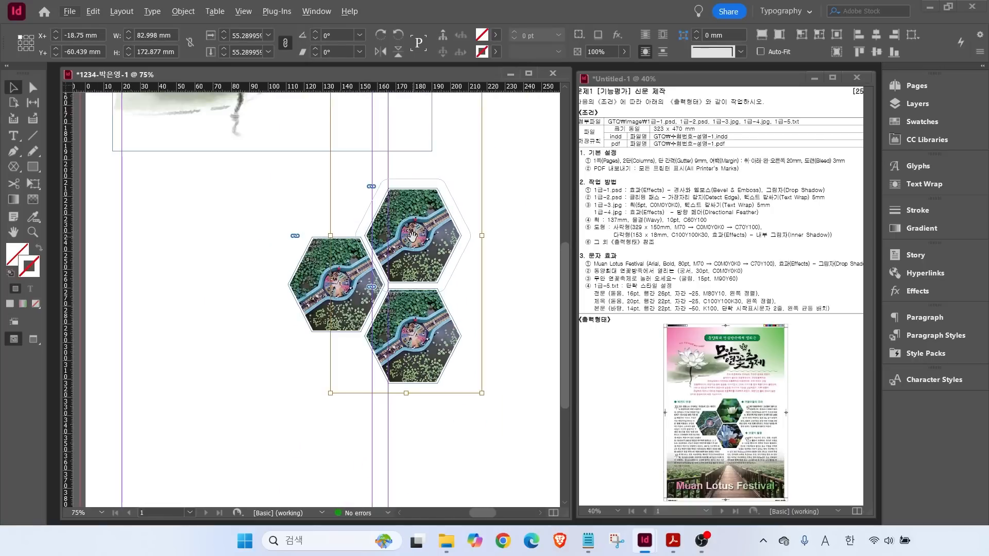
{"action": "left_click_drag", "start_coordinate": [412, 235], "coordinate": [389, 343]}
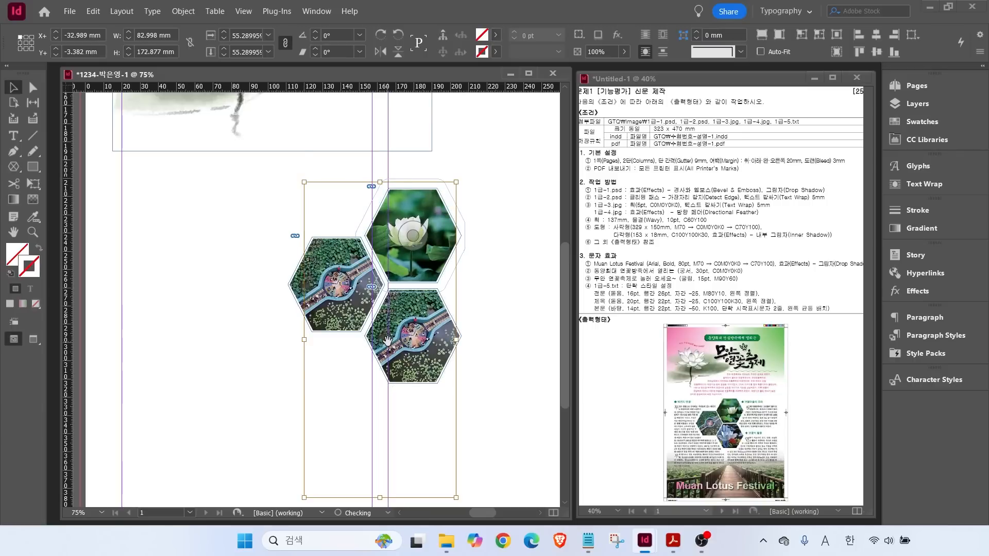
- Shift the picture inside the lower hexagon so the pale lotus and red flower sculptures fill the frame, and deselect it
{"action": "left_click", "coordinate": [471, 365]}
{"action": "left_click", "coordinate": [447, 338]}
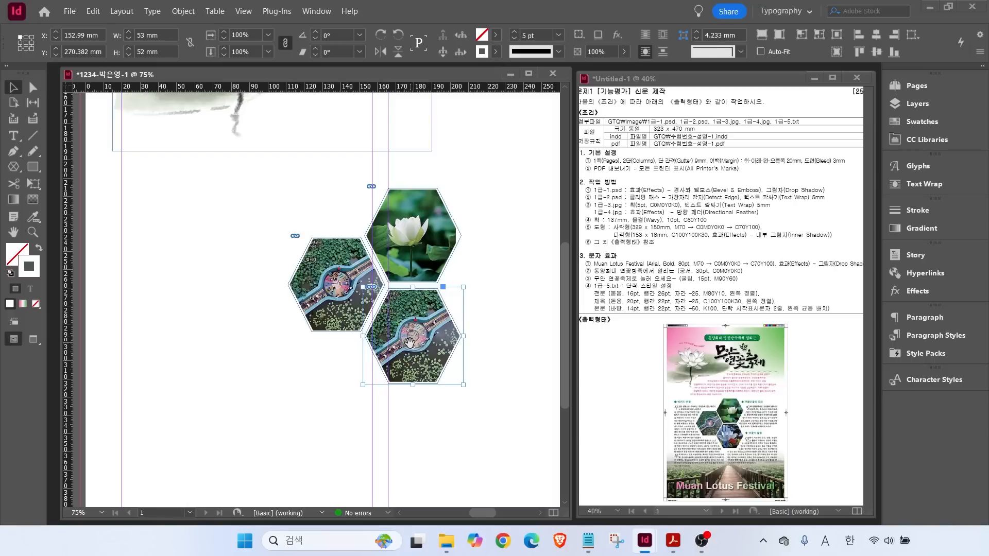
{"action": "left_click_drag", "start_coordinate": [410, 342], "coordinate": [405, 239]}
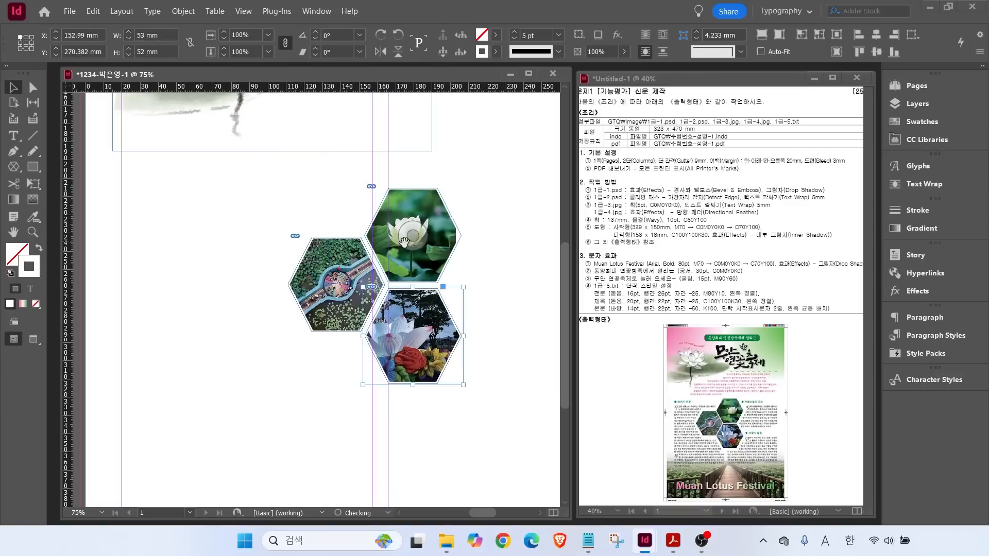
{"action": "left_click", "coordinate": [273, 392]}
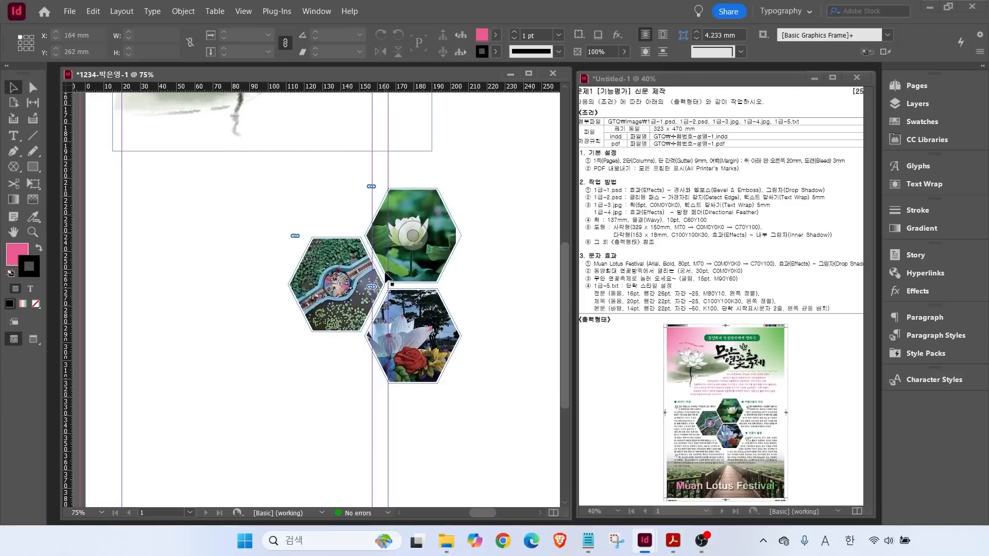
{"action": "double_click", "coordinate": [13, 231]}
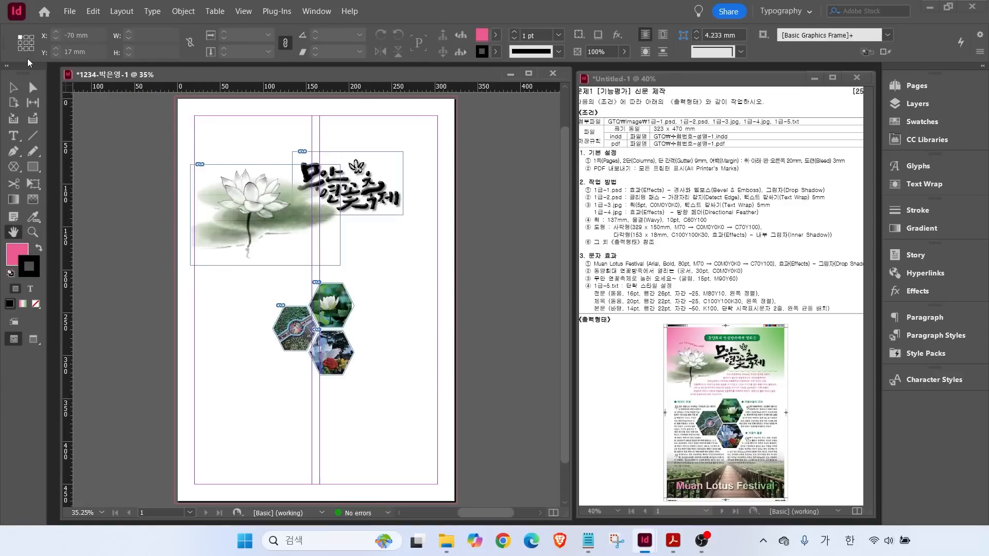
{"action": "left_click", "coordinate": [68, 12]}
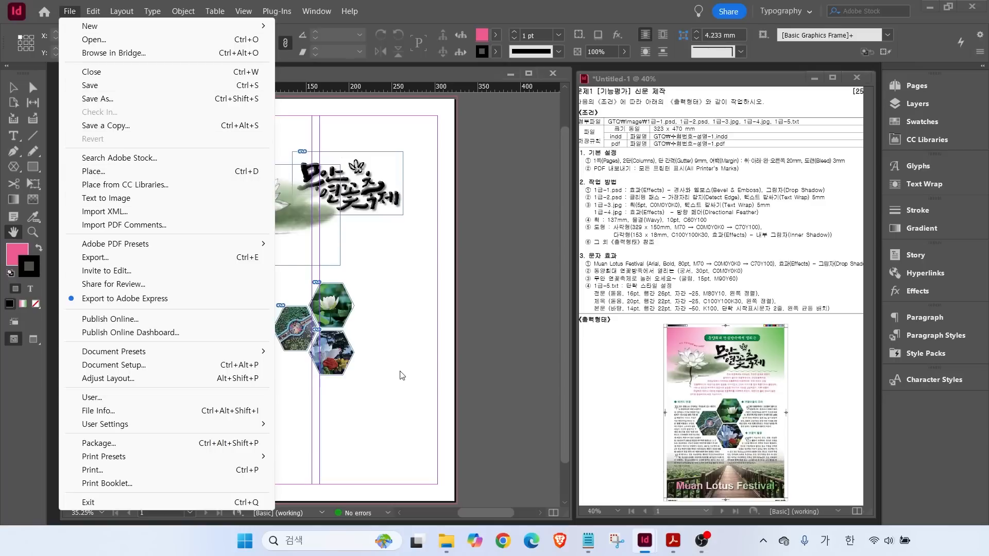
{"action": "left_click", "coordinate": [357, 369]}
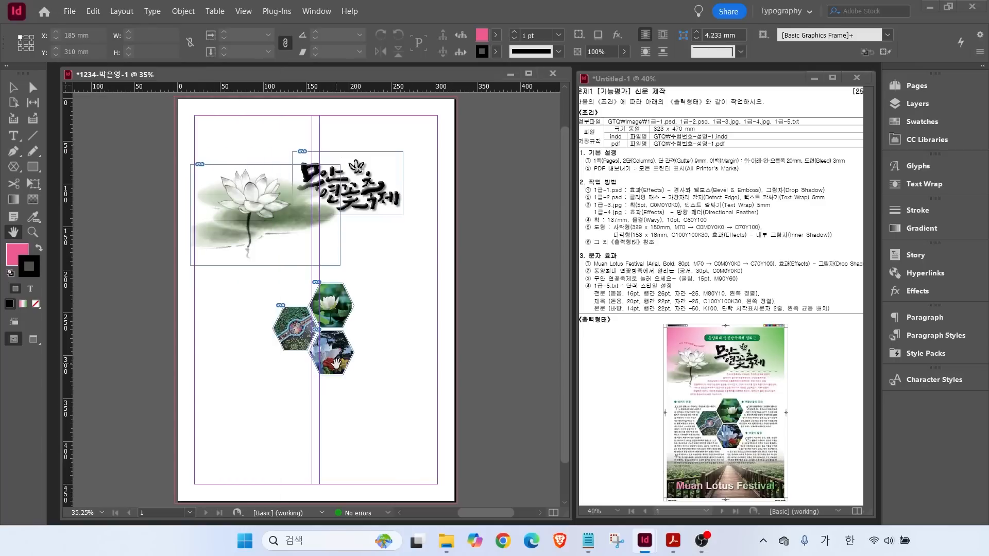
{"action": "mouse_move", "coordinate": [348, 372]}
{"action": "left_mouse_down"}
{"action": "mouse_move", "coordinate": [320, 319]}
{"action": "mouse_move", "coordinate": [355, 336]}
{"action": "mouse_move", "coordinate": [355, 363]}
{"action": "left_mouse_up"}
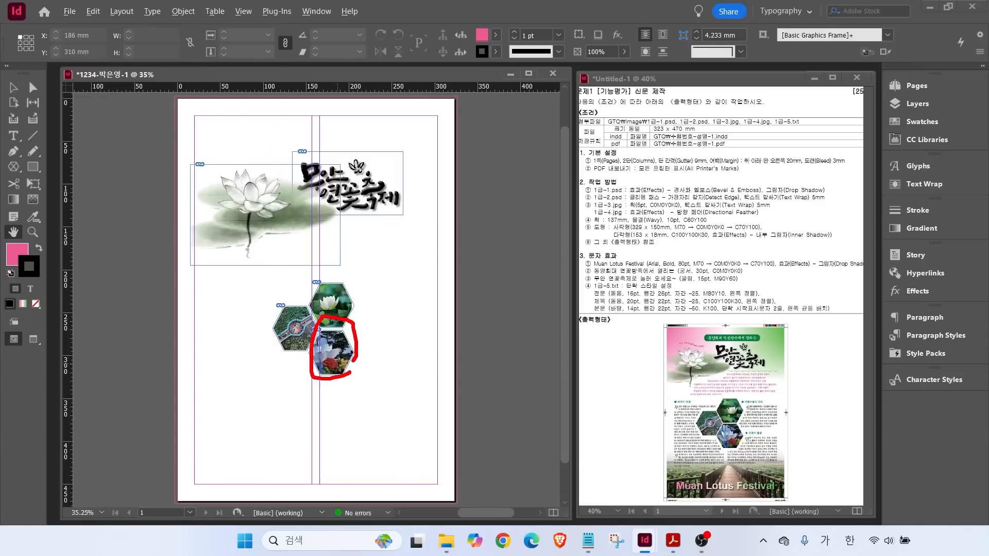
{"action": "key", "text": "Escape"}
- Place the boardwalk photo 1급-4.jpg across the page's full bleed width, 329 mm wide at X -3 mm, Y 244 mm
{"action": "left_click", "coordinate": [14, 89]}
{"action": "left_click", "coordinate": [69, 11]}
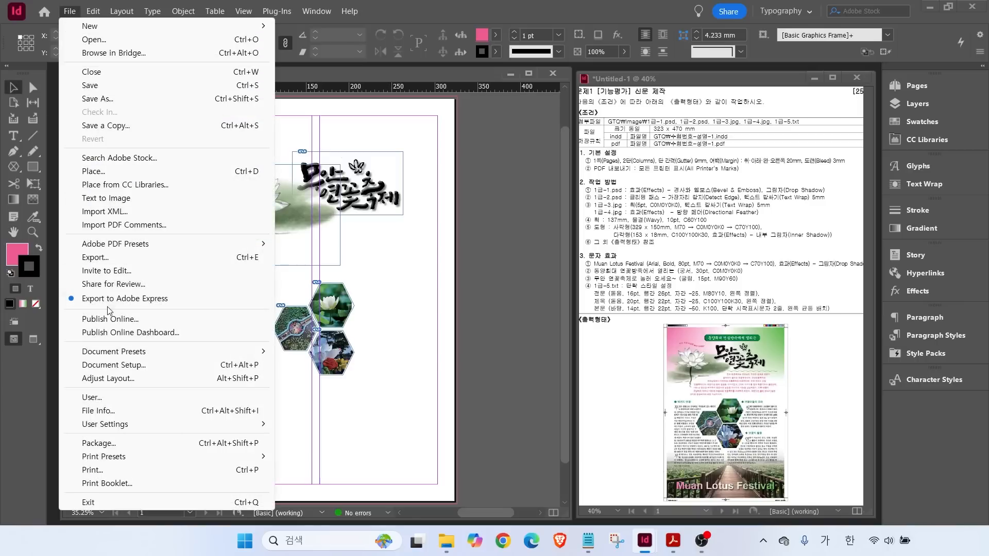
{"action": "left_click", "coordinate": [93, 172]}
{"action": "left_click", "coordinate": [566, 206]}
{"action": "left_click", "coordinate": [521, 412]}
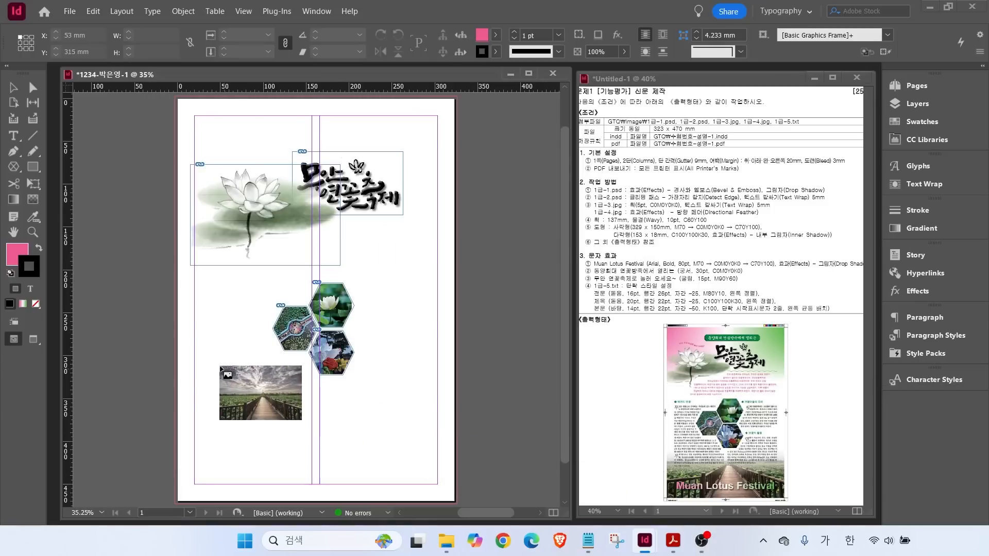
{"action": "left_click_drag", "start_coordinate": [176, 307], "coordinate": [464, 448]}
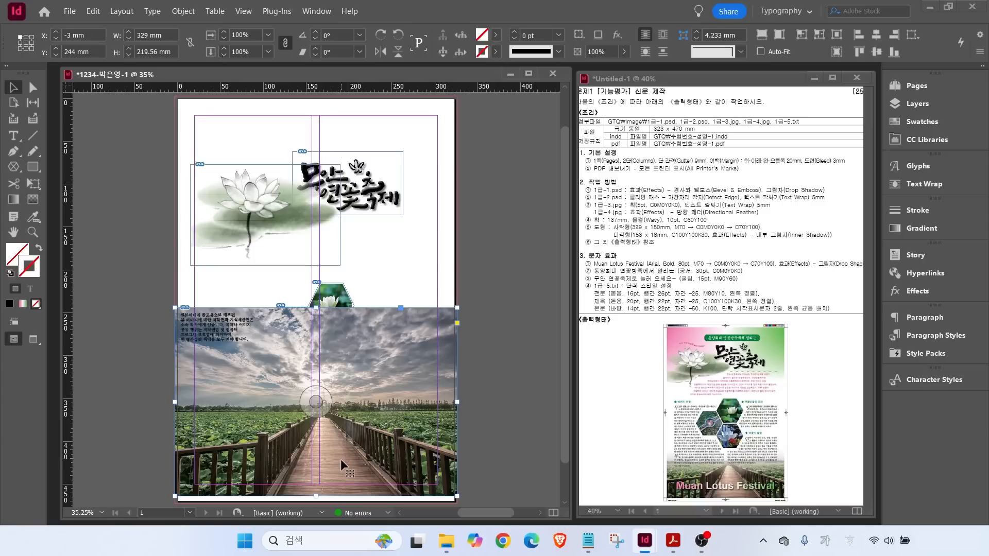
- Crop the boardwalk photo from below to a height of 201 mm and move it down to Y 272 mm
{"action": "left_click_drag", "start_coordinate": [316, 497], "coordinate": [315, 485]}
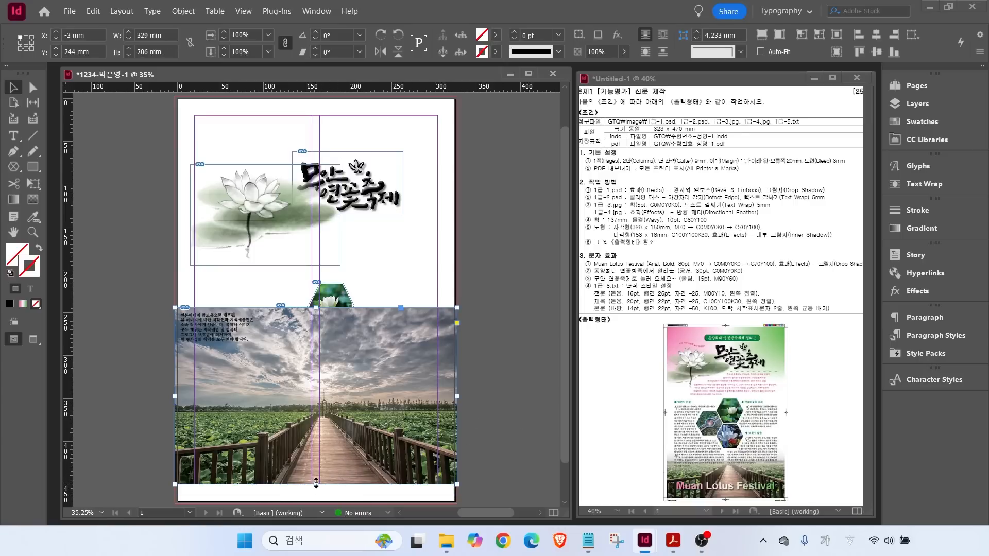
{"action": "left_click_drag", "start_coordinate": [316, 483], "coordinate": [315, 479]}
{"action": "left_click_drag", "start_coordinate": [291, 436], "coordinate": [290, 460]}
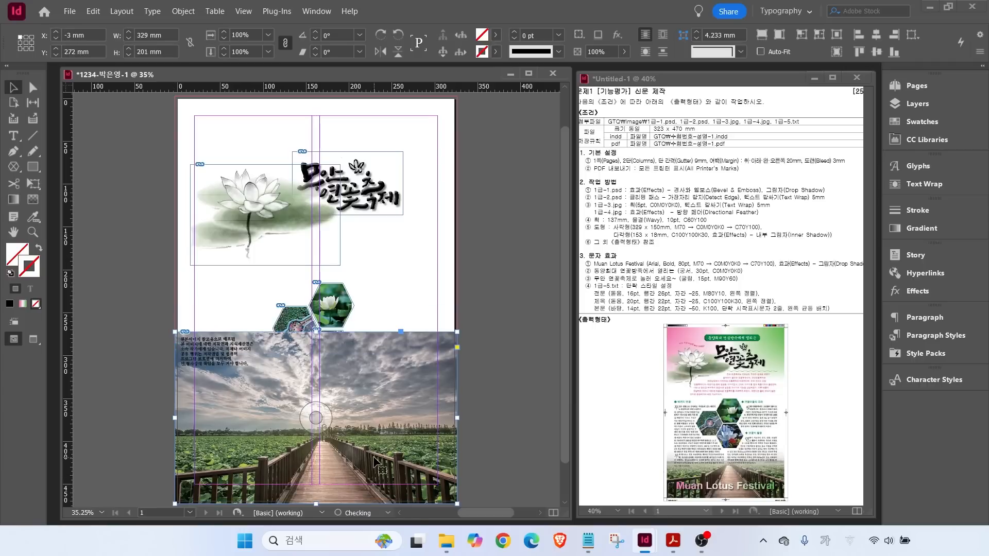
{"action": "left_click_drag", "start_coordinate": [631, 206], "coordinate": [613, 174]}
{"action": "left_click_drag", "start_coordinate": [603, 218], "coordinate": [747, 218]}
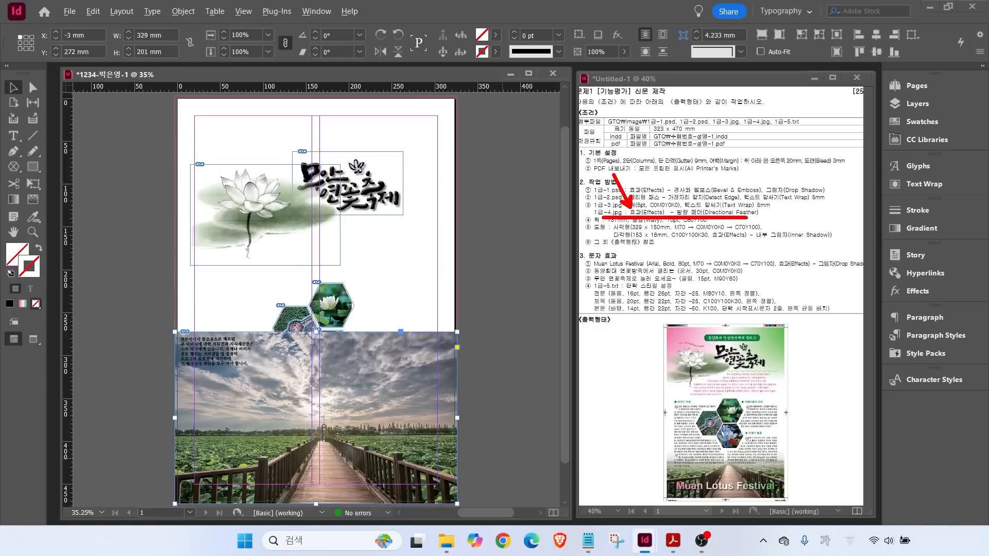
{"action": "key", "text": "Escape"}
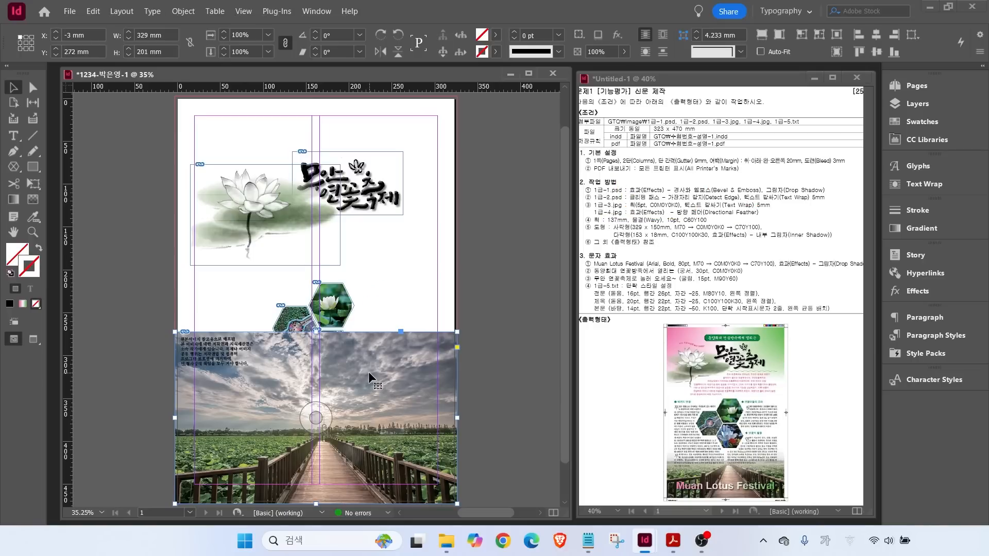
- Add a Directional Feather effect to the boardwalk photo with a top feather width of 20 mm and preview it
{"action": "right_click", "coordinate": [369, 371]}
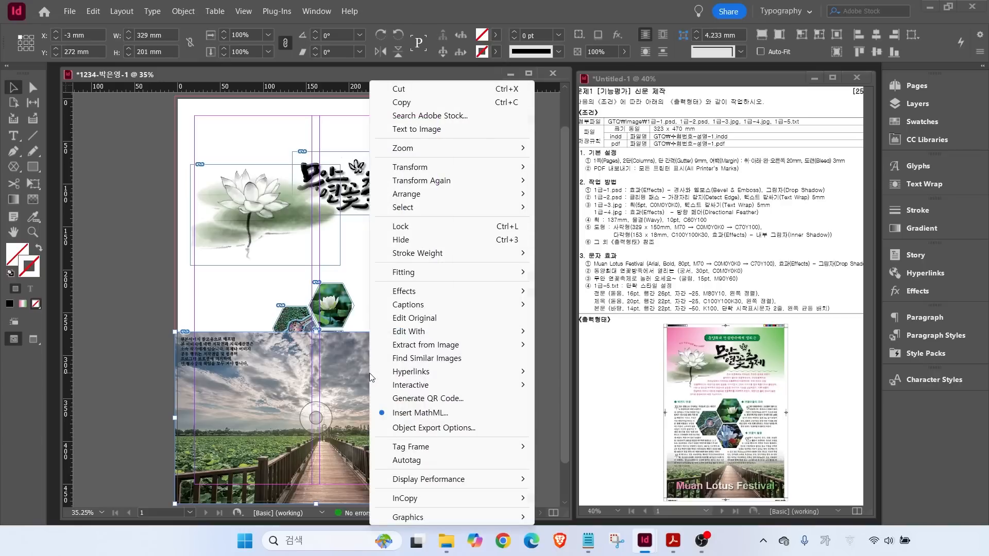
{"action": "mouse_move", "coordinate": [421, 292]}
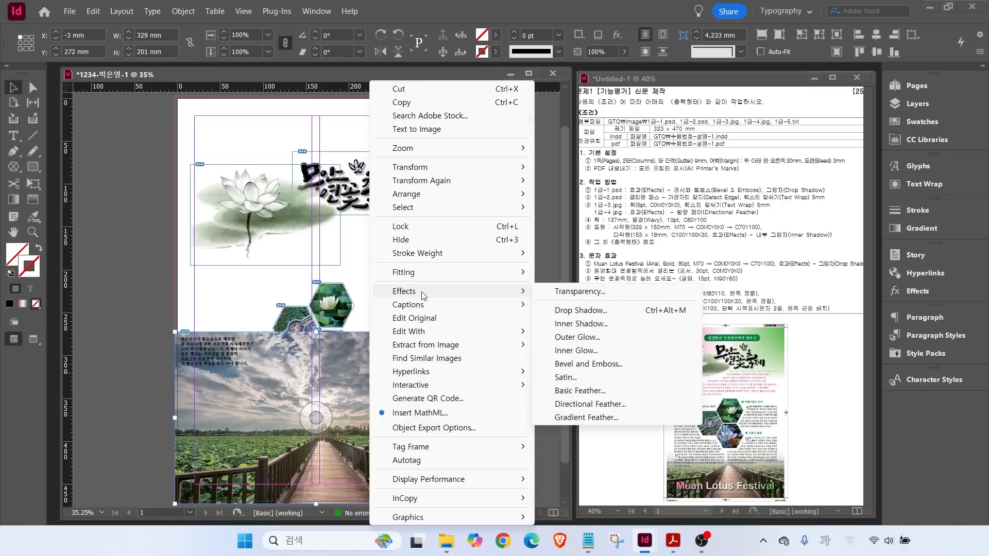
{"action": "left_click", "coordinate": [557, 405]}
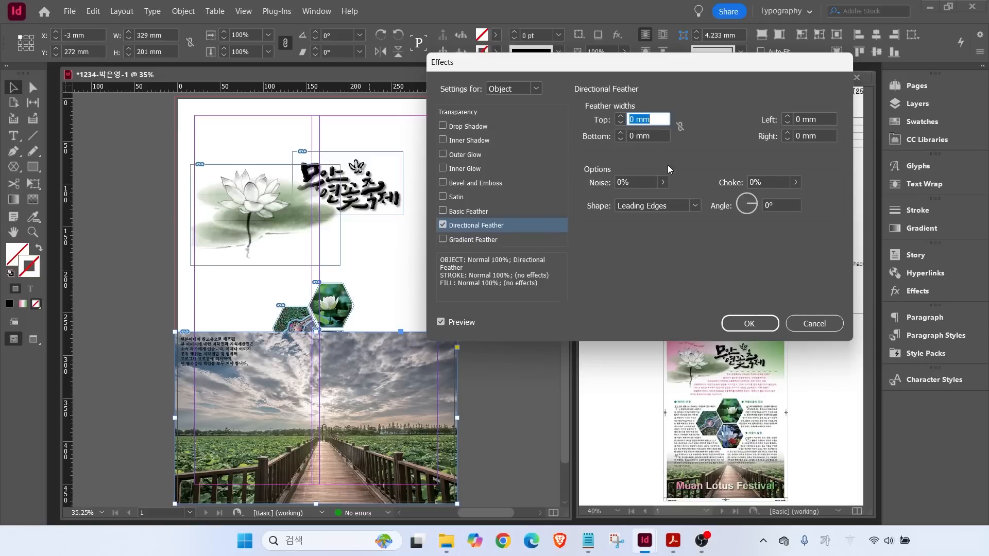
{"action": "mouse_move", "coordinate": [469, 311]}
{"action": "left_mouse_down"}
{"action": "mouse_move", "coordinate": [417, 323]}
{"action": "mouse_move", "coordinate": [460, 299]}
{"action": "left_mouse_up"}
{"action": "type", "text": "20"}
{"action": "left_click", "coordinate": [441, 322]}
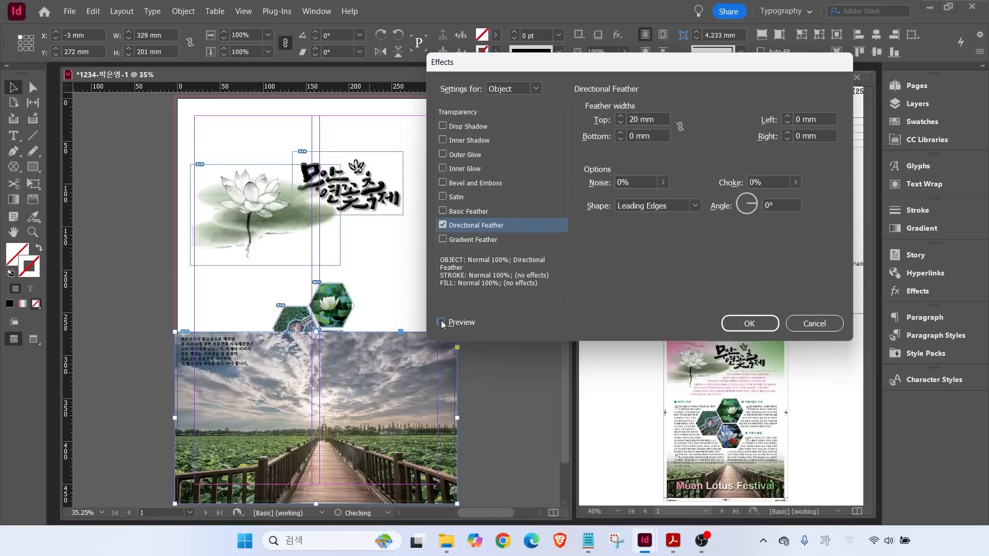
{"action": "left_click", "coordinate": [441, 321]}
- Try top feather widths of 100 mm and 150 mm on the boardwalk photo and preview the fade
{"action": "type", "text": "100"}
{"action": "double_click", "coordinate": [644, 119]}
{"action": "type", "text": "150"}
{"action": "left_click", "coordinate": [441, 322]}
{"action": "left_click", "coordinate": [441, 321]}
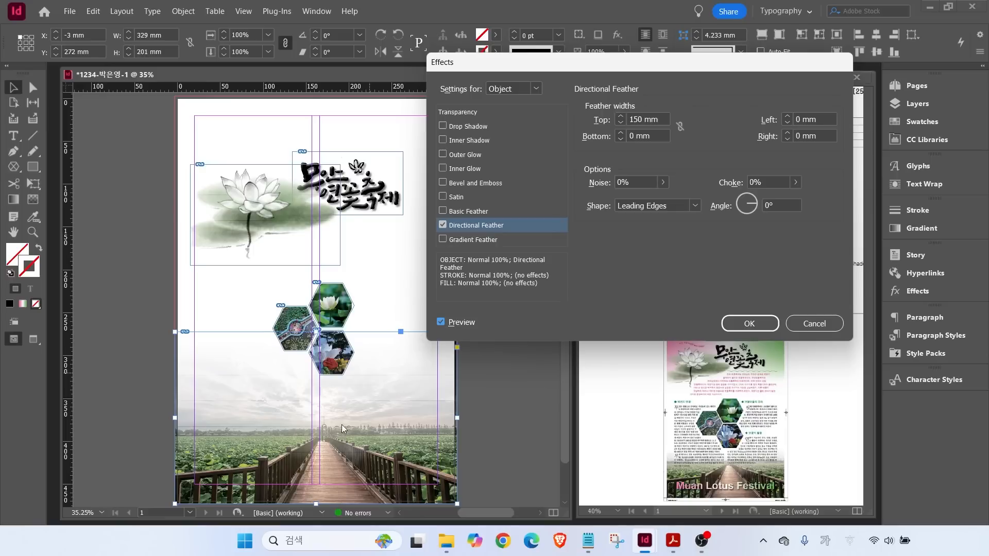
- Set the photo's top feather width to 200 mm and apply the Directional Feather effect
{"action": "triple_click", "coordinate": [635, 119]}
{"action": "type", "text": "200"}
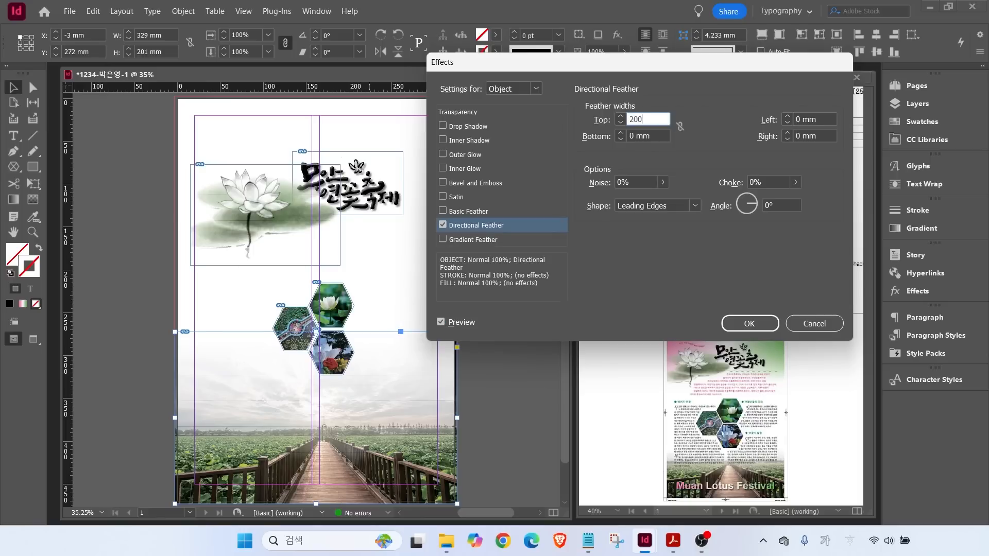
{"action": "left_click", "coordinate": [443, 322]}
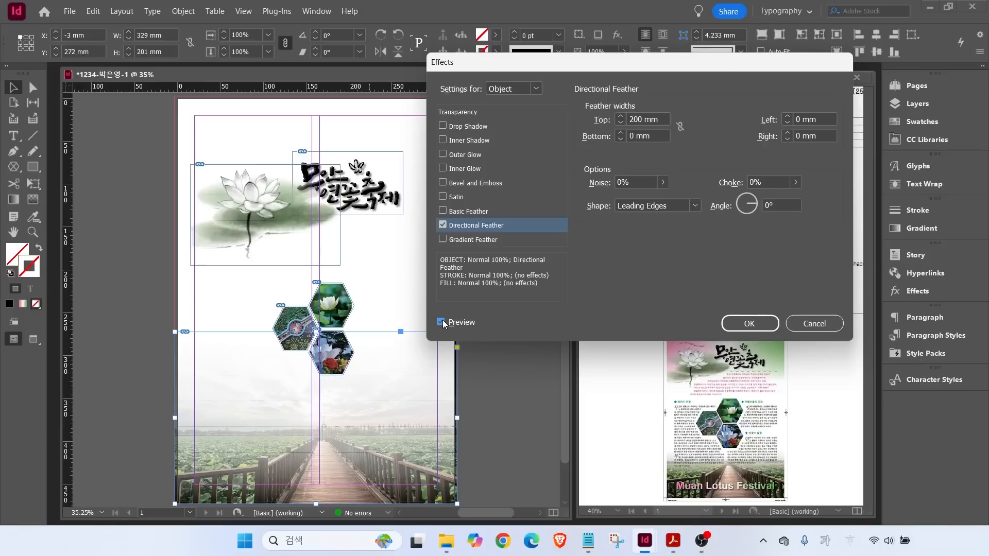
{"action": "left_click", "coordinate": [749, 324]}
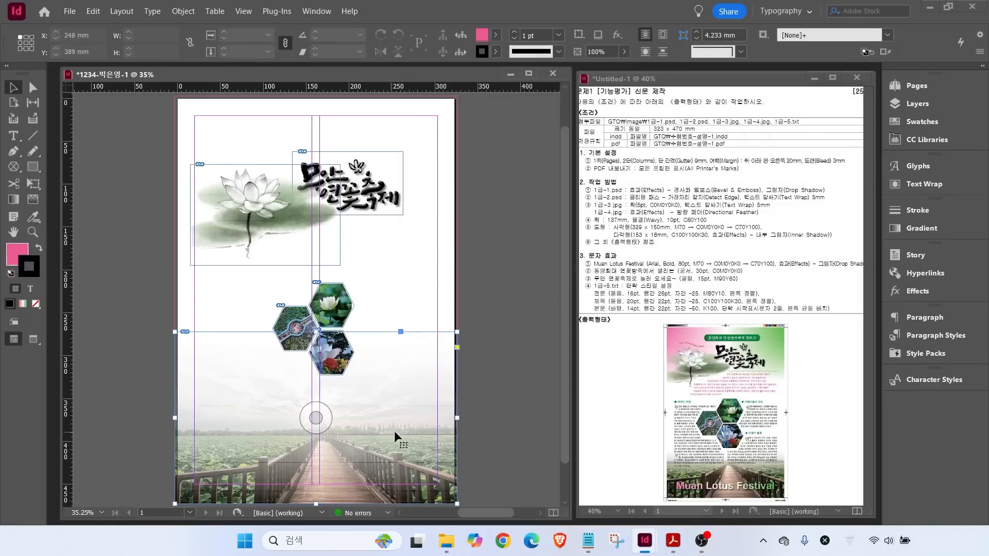
{"action": "left_click", "coordinate": [418, 439]}
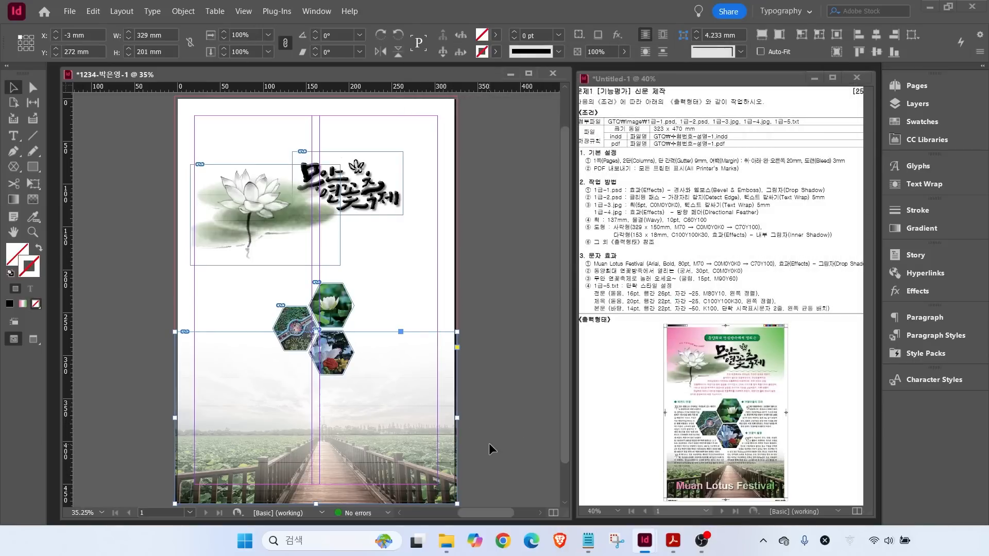
{"action": "left_click_drag", "start_coordinate": [418, 457], "coordinate": [450, 449]}
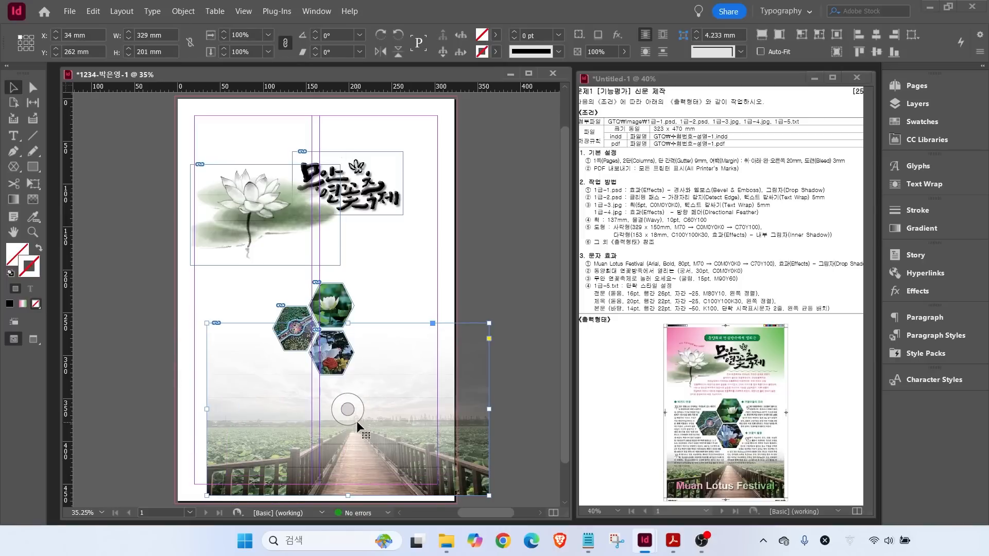
{"action": "key", "text": "ctrl+z"}
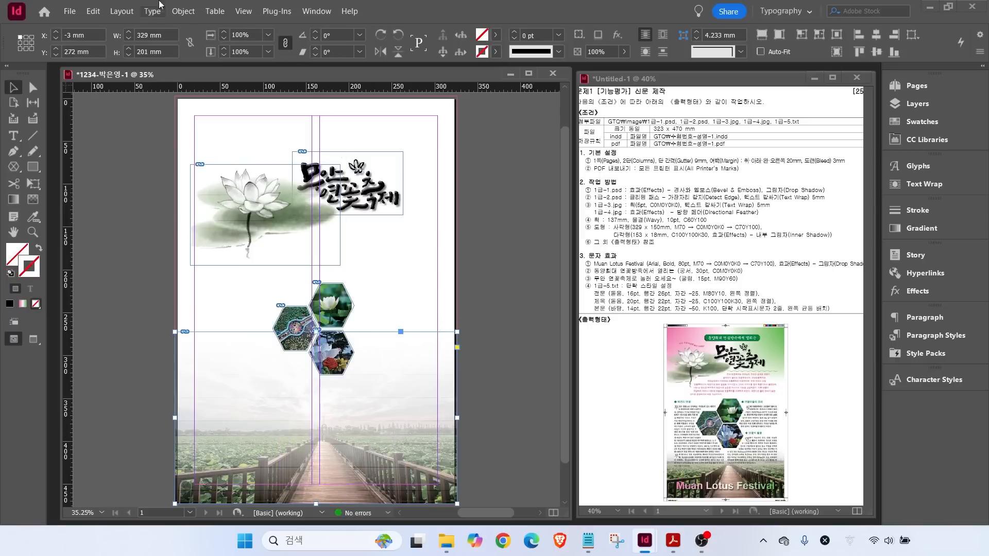
- Lock the faded boardwalk photo in place, and test the lock by selecting the three overlapping hexagons without it
{"action": "left_click", "coordinate": [182, 11]}
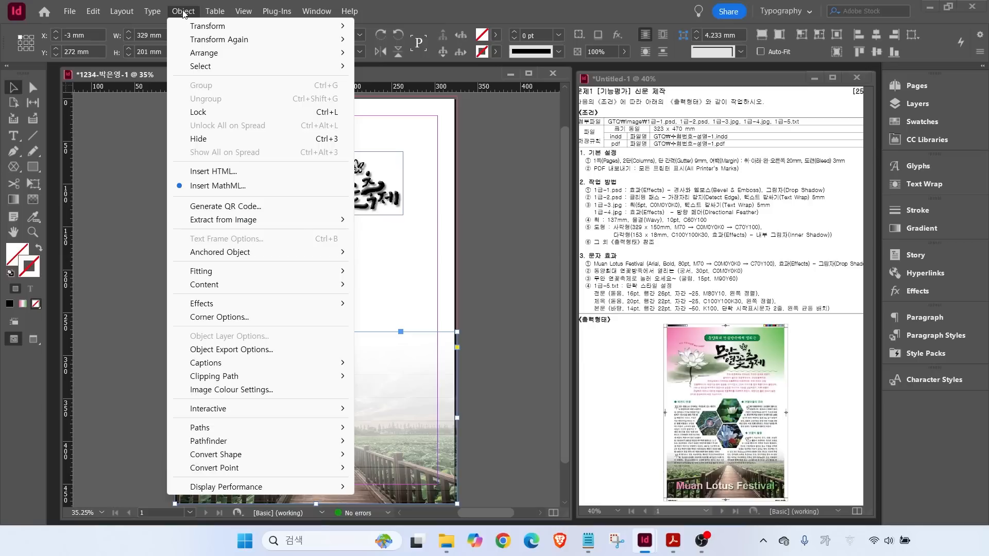
{"action": "left_click", "coordinate": [199, 113]}
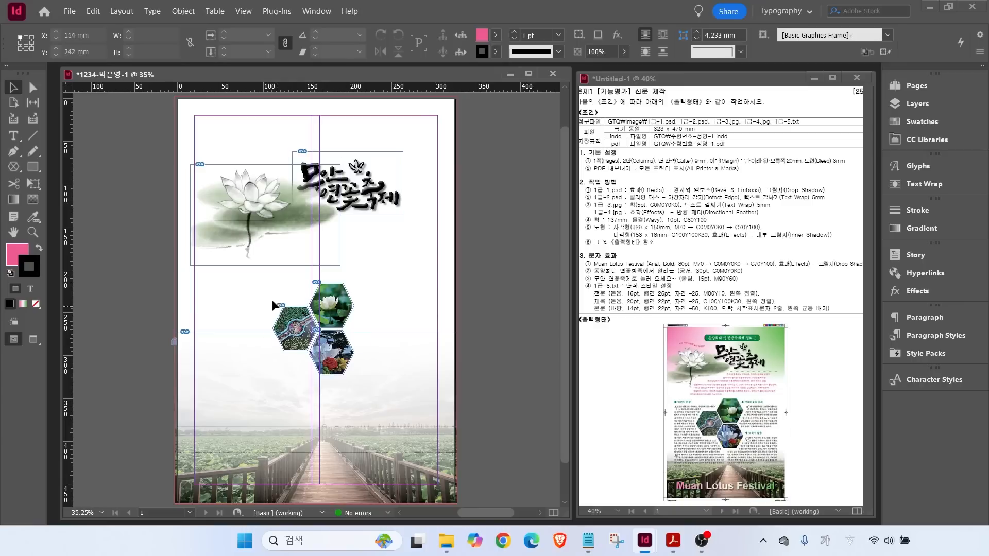
{"action": "left_click_drag", "start_coordinate": [258, 283], "coordinate": [358, 363]}
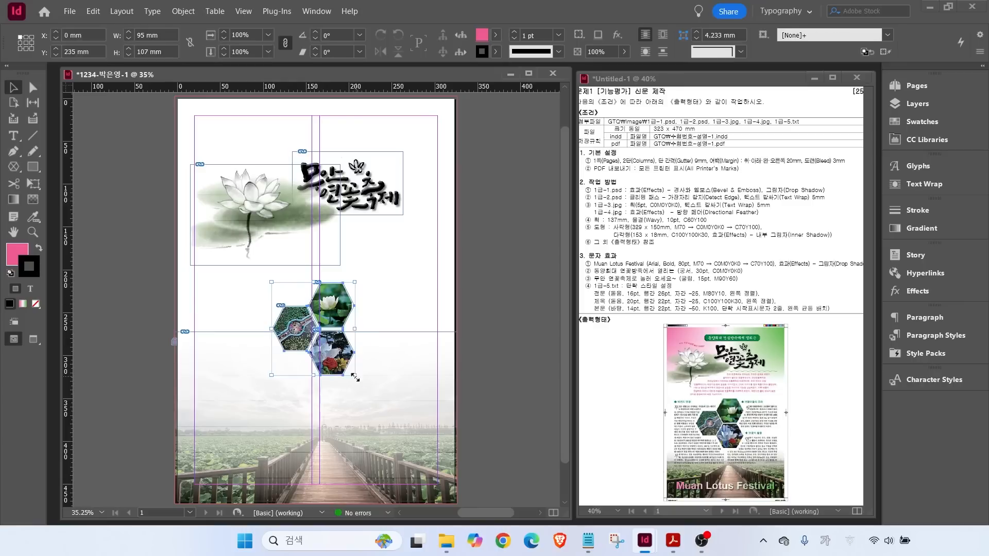
{"action": "left_click", "coordinate": [405, 315]}
{"action": "left_click", "coordinate": [420, 444]}
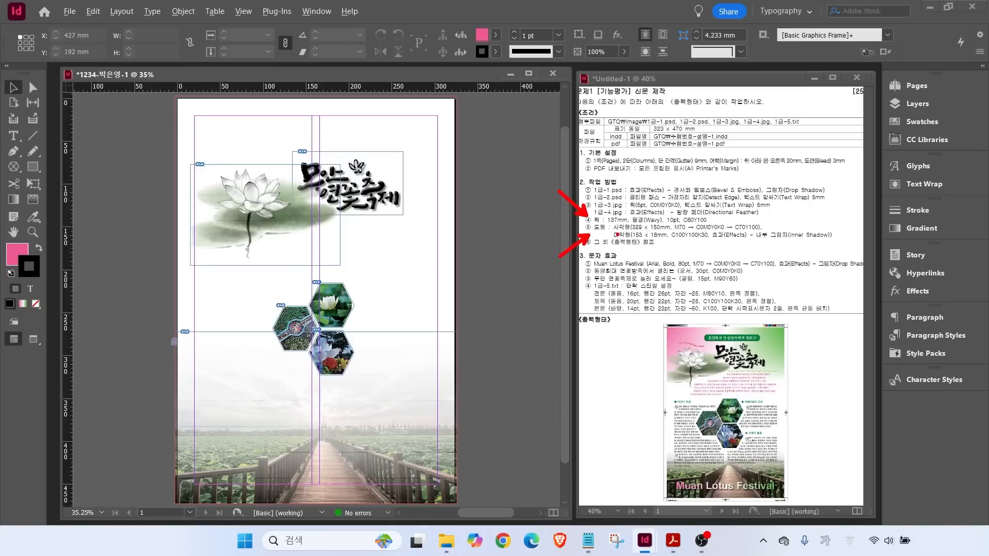
{"action": "left_click_drag", "start_coordinate": [596, 227], "coordinate": [668, 225]}
{"action": "left_click_drag", "start_coordinate": [723, 379], "coordinate": [783, 378]}
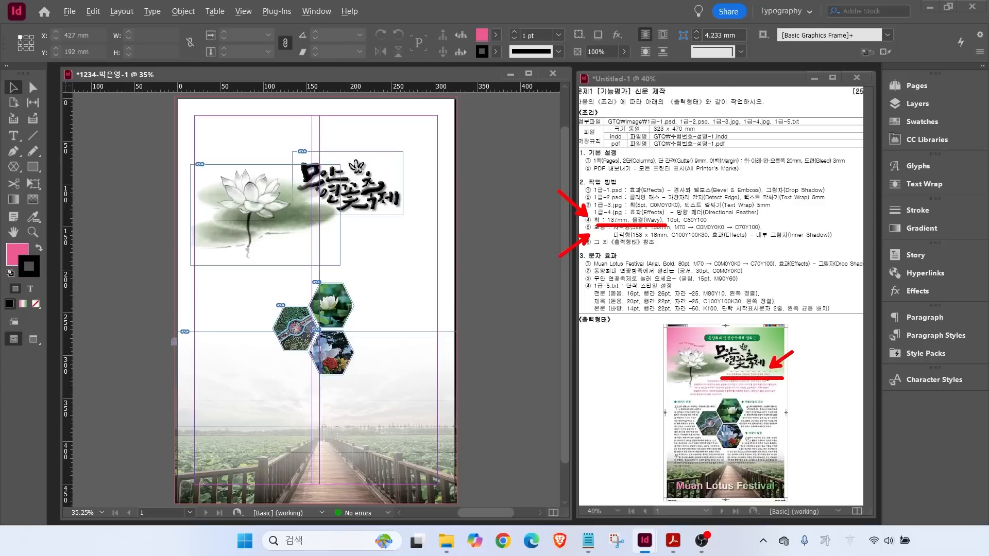
{"action": "key", "text": "Escape"}
- Draw a horizontal line about 142 mm long below the calligraphy title, starting at about X 166 mm, Y 157 mm
{"action": "left_click", "coordinate": [34, 136]}
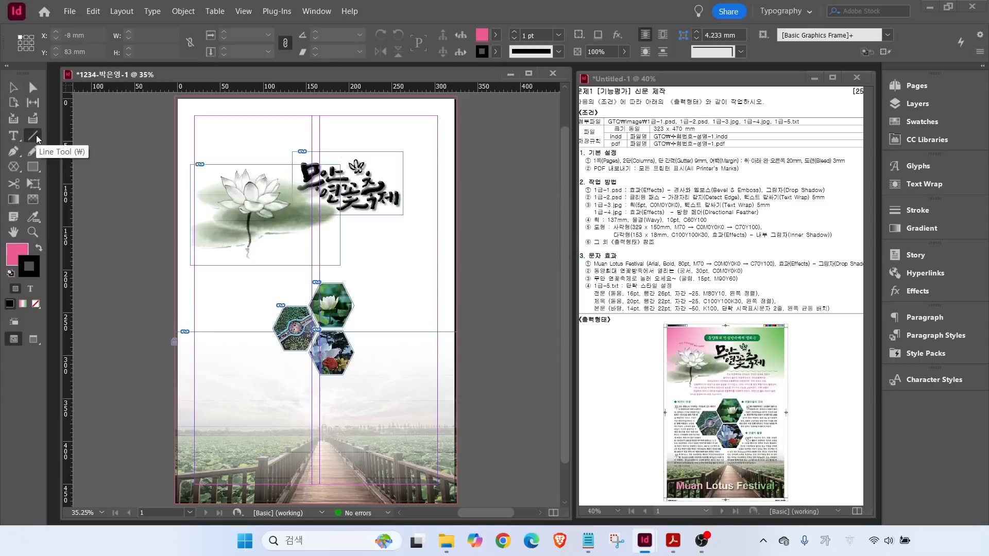
{"action": "mouse_move", "coordinate": [319, 232]}
{"action": "left_mouse_down"}
{"action": "mouse_move", "coordinate": [377, 246]}
{"action": "mouse_move", "coordinate": [438, 221]}
{"action": "mouse_move", "coordinate": [432, 277]}
{"action": "mouse_move", "coordinate": [441, 216]}
{"action": "mouse_move", "coordinate": [410, 236]}
{"action": "mouse_move", "coordinate": [450, 233]}
{"action": "mouse_move", "coordinate": [441, 233]}
{"action": "left_mouse_up"}
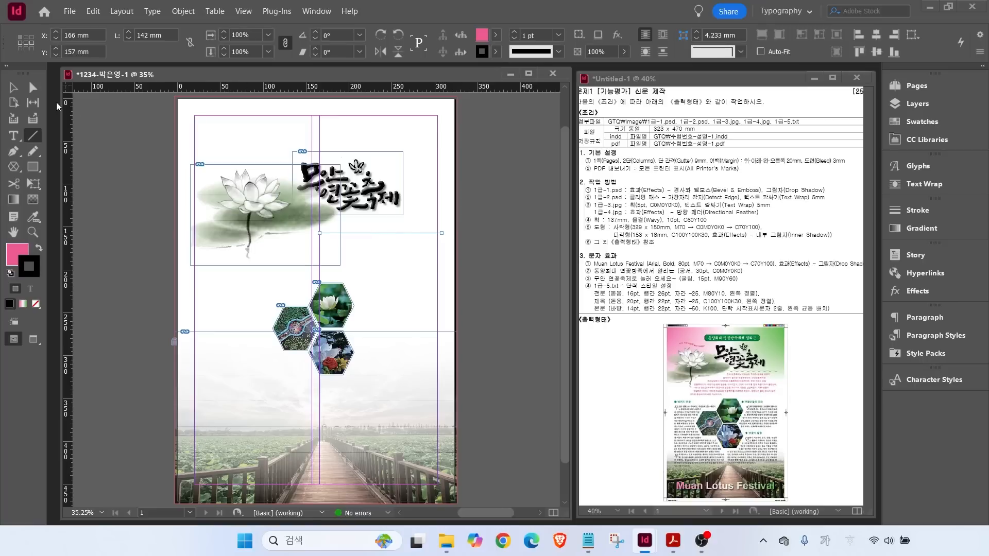
{"action": "left_click", "coordinate": [14, 88]}
{"action": "left_click", "coordinate": [385, 239]}
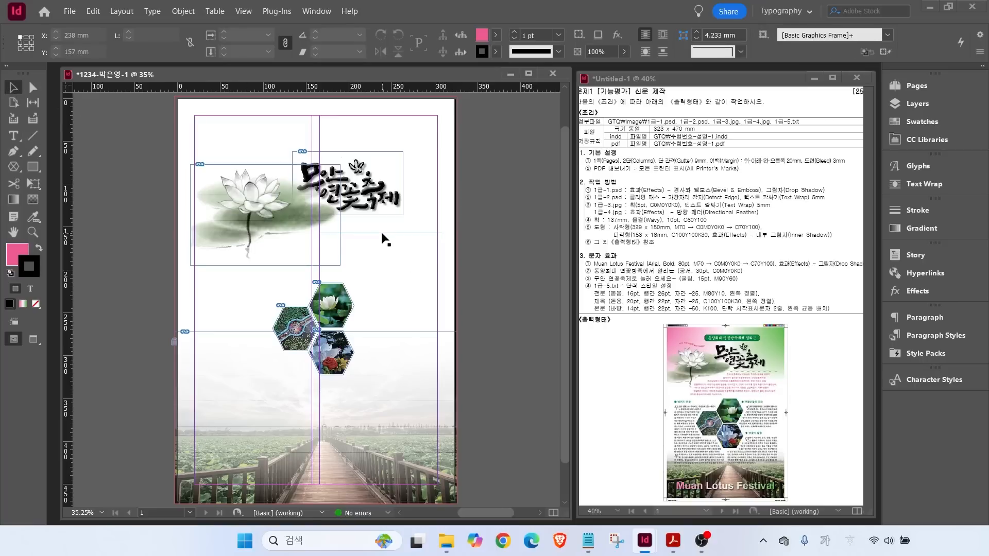
- Set the length of the horizontal line below the calligraphy title to 137 mm
{"action": "left_click", "coordinate": [382, 233]}
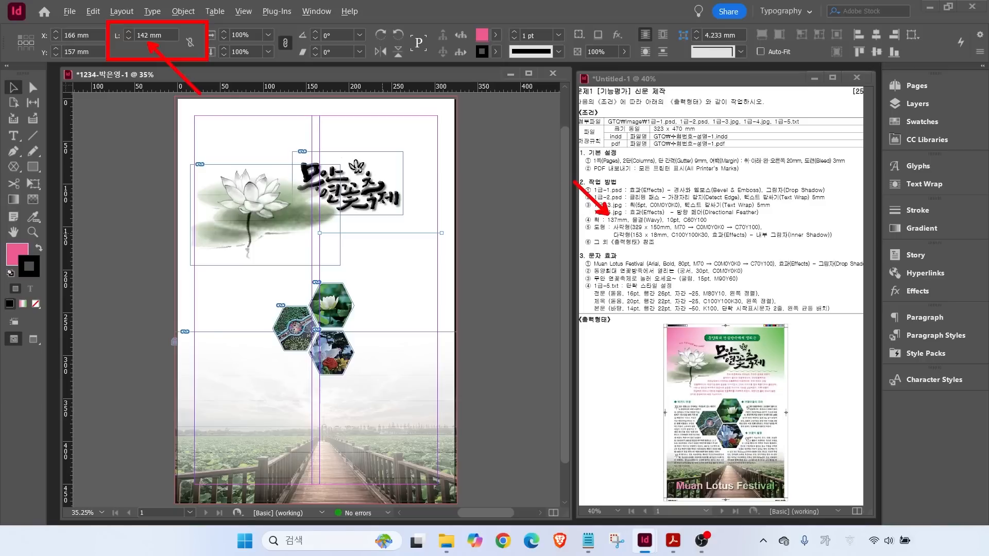
{"action": "left_click", "coordinate": [165, 36]}
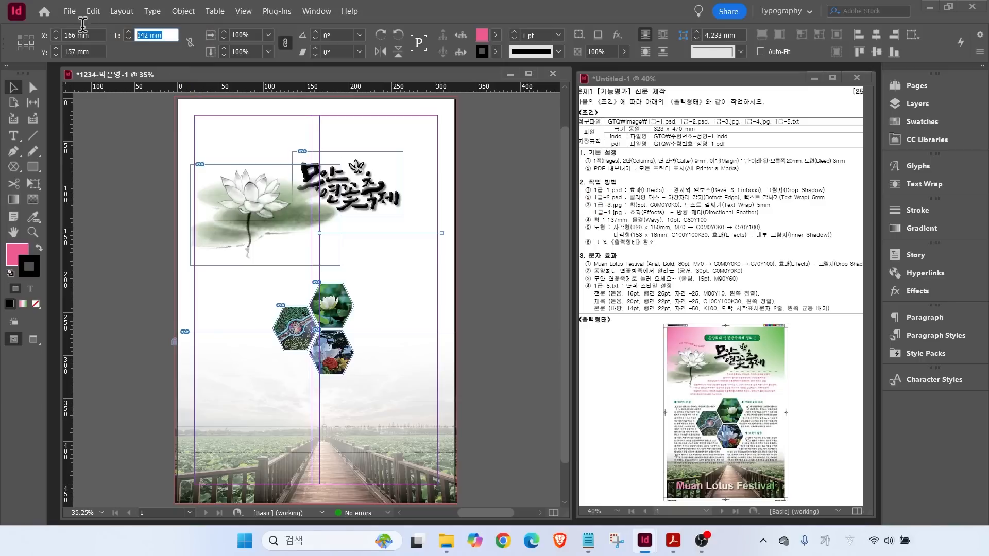
{"action": "type", "text": "137"}
{"action": "key", "text": "Return"}
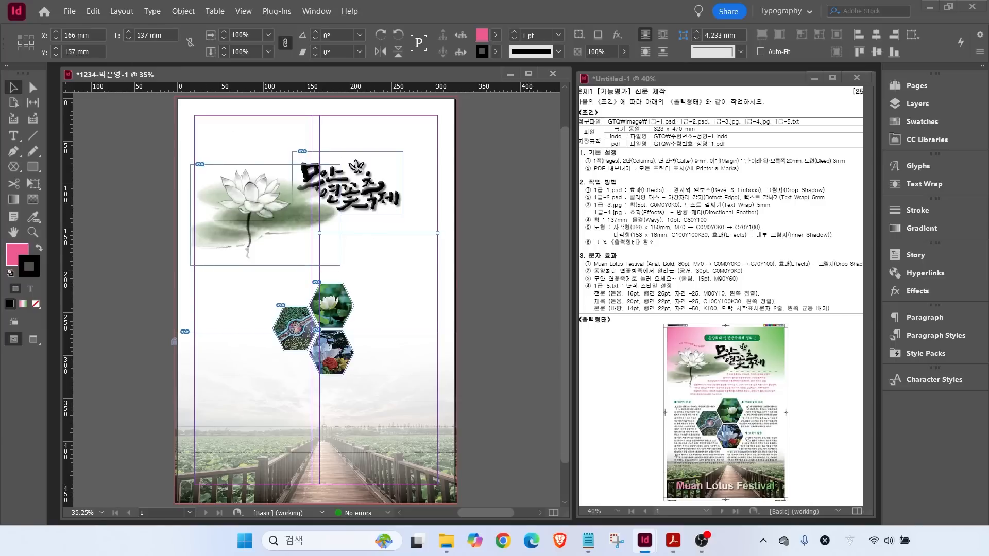
{"action": "left_click_drag", "start_coordinate": [674, 216], "coordinate": [716, 209]}
{"action": "mouse_move", "coordinate": [630, 226]}
{"action": "left_mouse_down"}
{"action": "mouse_move", "coordinate": [738, 225]}
{"action": "mouse_move", "coordinate": [630, 225]}
{"action": "left_mouse_up"}
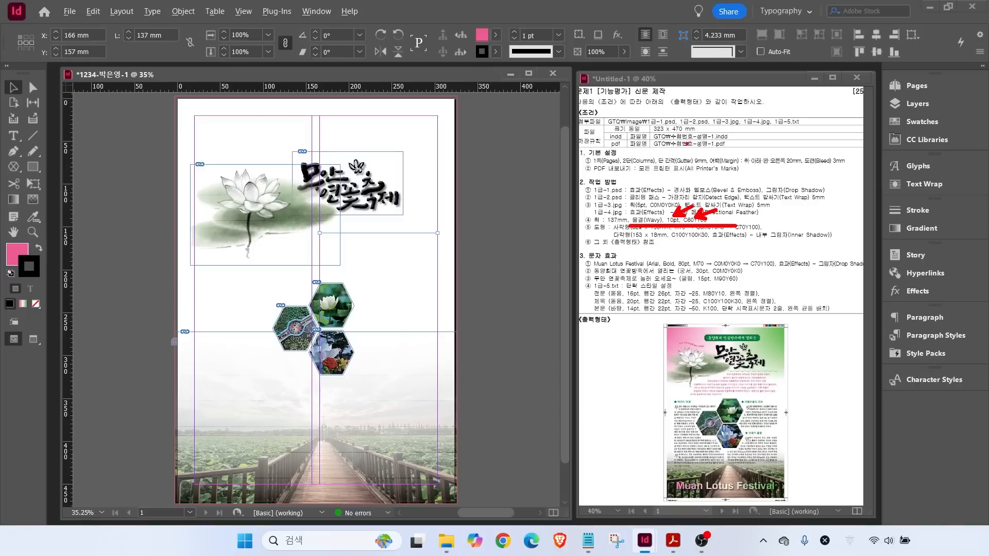
{"action": "mouse_move", "coordinate": [424, 16]}
{"action": "left_mouse_down"}
{"action": "mouse_move", "coordinate": [507, 46]}
{"action": "mouse_move", "coordinate": [747, 61]}
{"action": "left_mouse_up"}
{"action": "left_click_drag", "start_coordinate": [880, 198], "coordinate": [976, 225]}
{"action": "left_click_drag", "start_coordinate": [835, 169], "coordinate": [882, 202]}
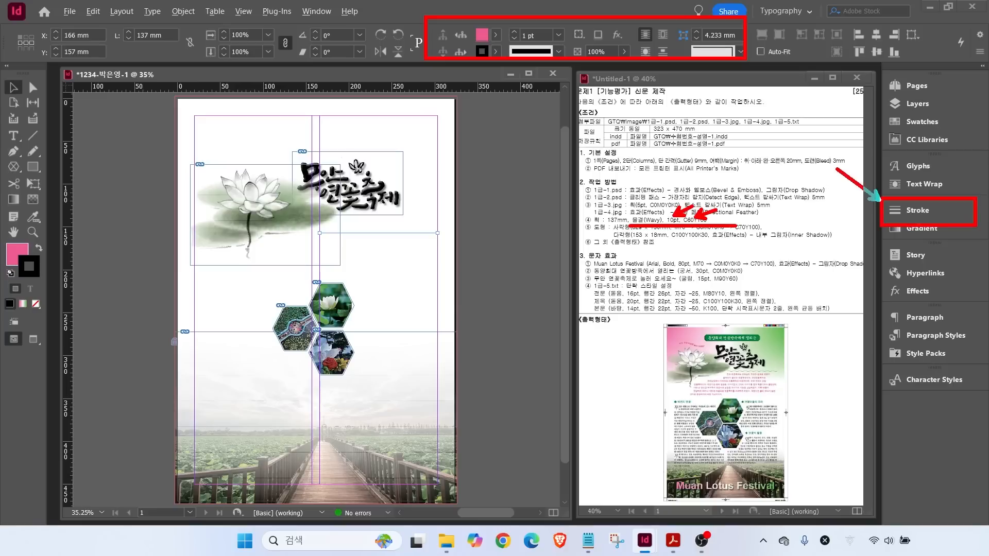
{"action": "key", "text": "ctrl"}
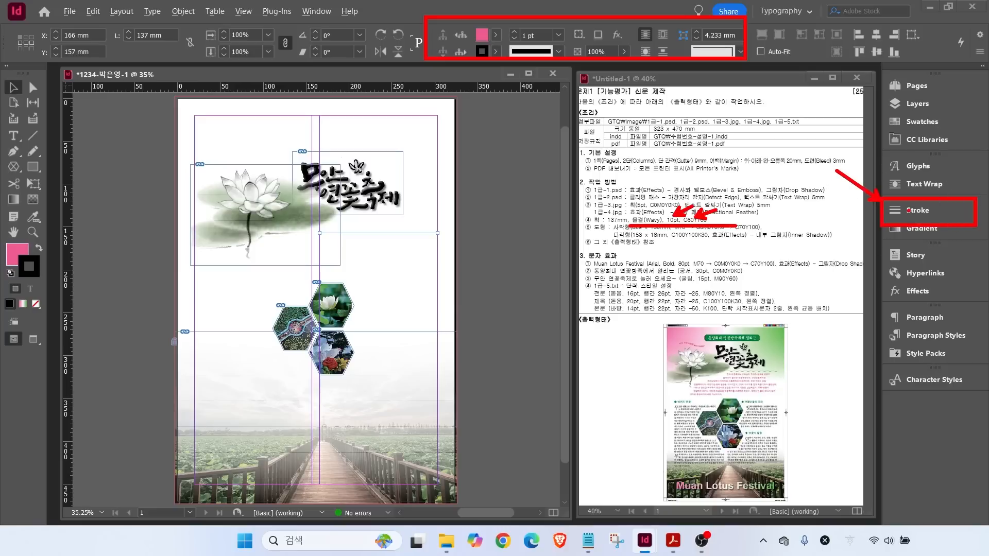
- Give the line below the calligraphy title a 10 pt stroke of the Wavy type
{"action": "left_click", "coordinate": [907, 211]}
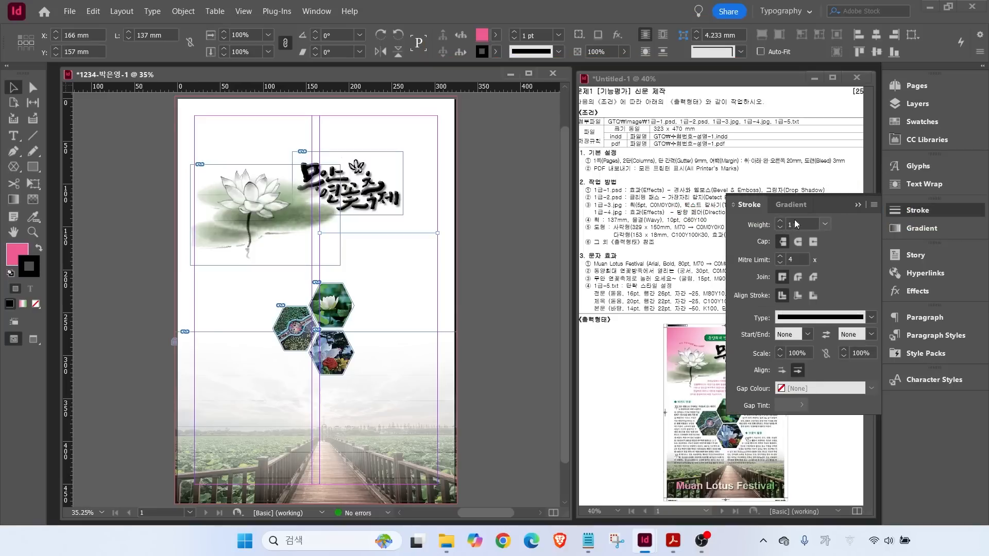
{"action": "left_click", "coordinate": [826, 224]}
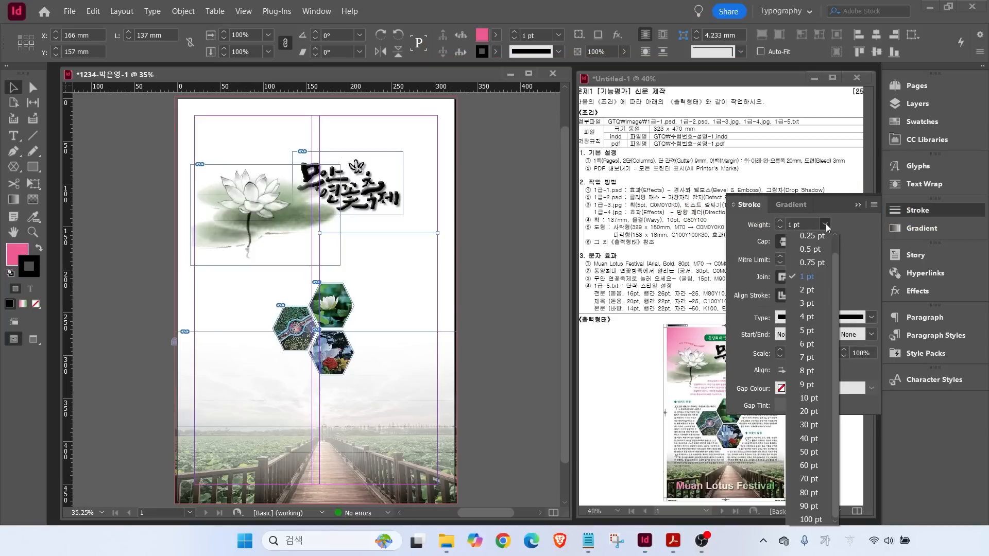
{"action": "left_click", "coordinate": [808, 395]}
{"action": "left_click", "coordinate": [797, 318]}
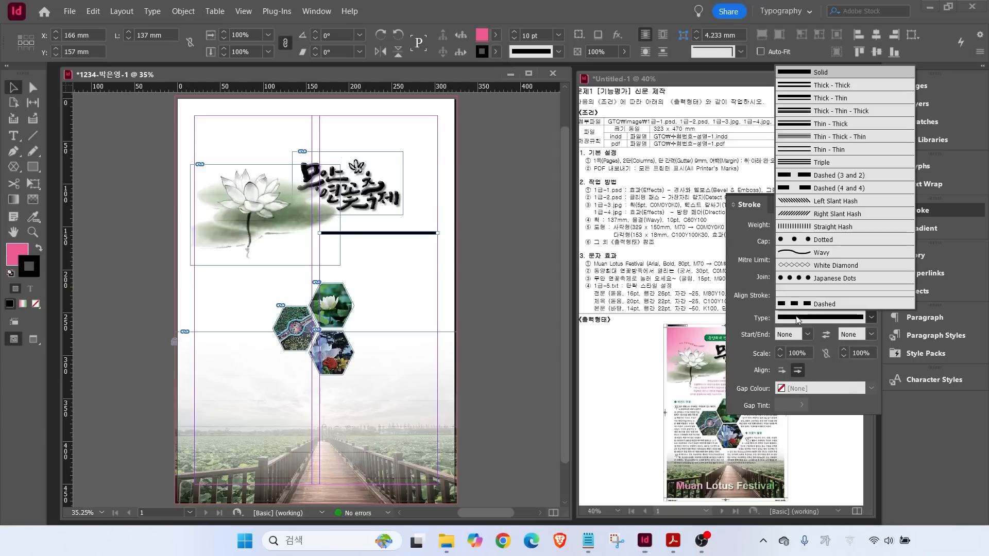
{"action": "left_click", "coordinate": [810, 254]}
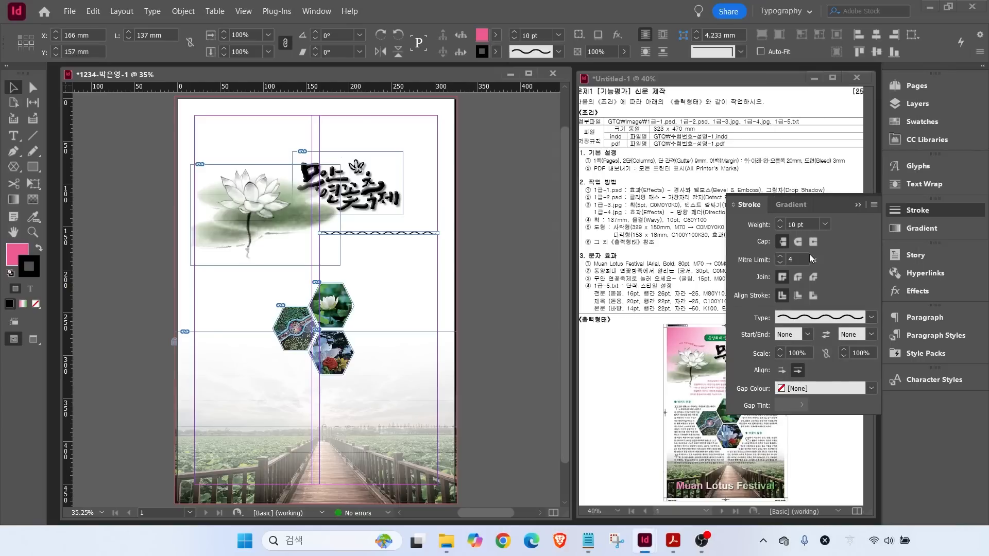
{"action": "left_click", "coordinate": [912, 209]}
- Colour the wavy line's stroke C=60 M=0 Y=100 K=0 and move the line up to about Y 138 mm, just below the title
{"action": "left_click", "coordinate": [916, 126]}
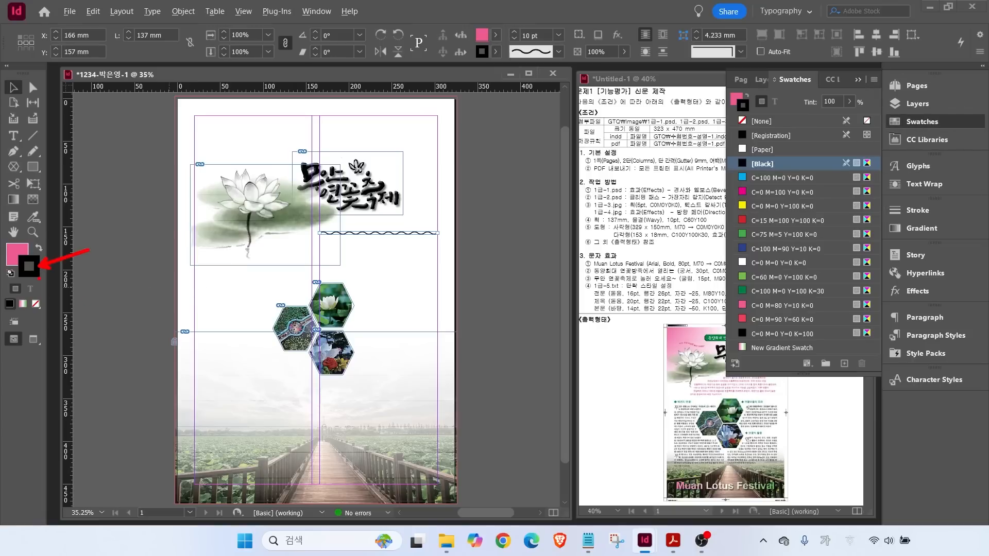
{"action": "key", "text": "Escape"}
{"action": "left_click", "coordinate": [768, 277]}
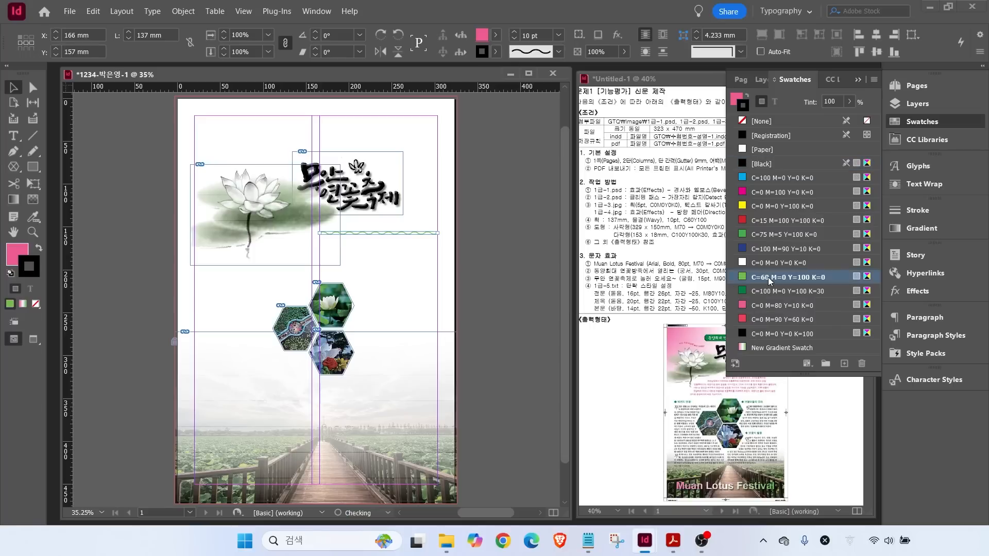
{"action": "left_click", "coordinate": [919, 120]}
{"action": "left_click", "coordinate": [417, 270]}
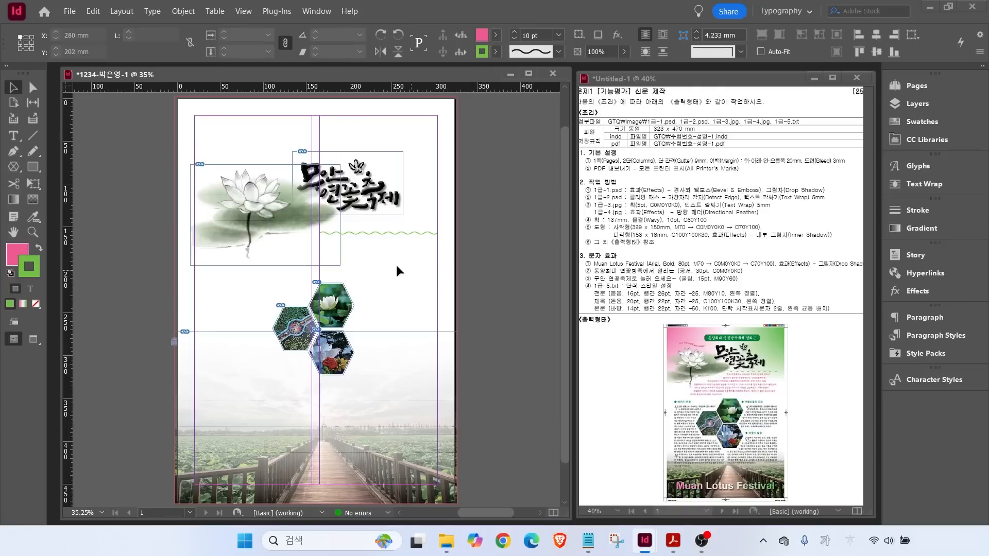
{"action": "left_click_drag", "start_coordinate": [387, 234], "coordinate": [390, 222]}
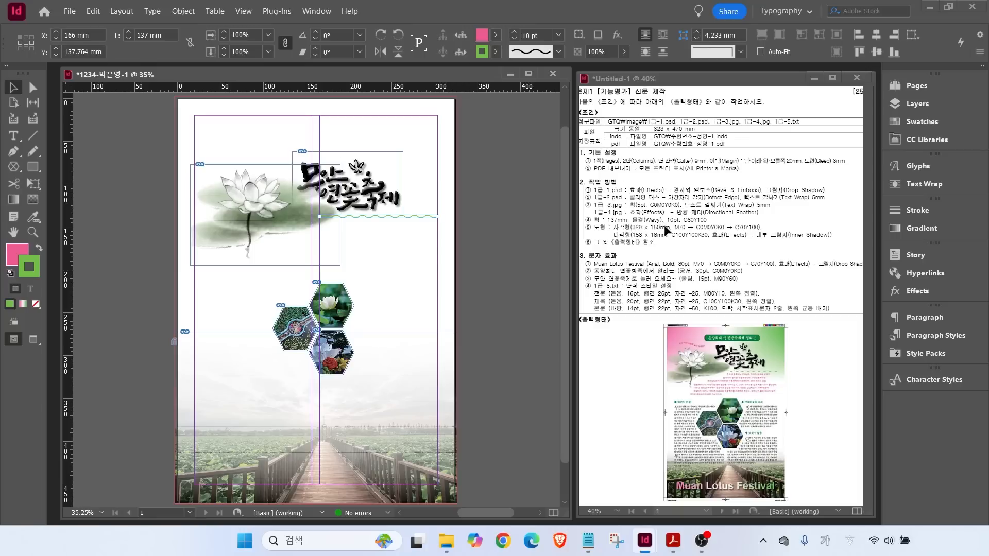
{"action": "left_click", "coordinate": [445, 253]}
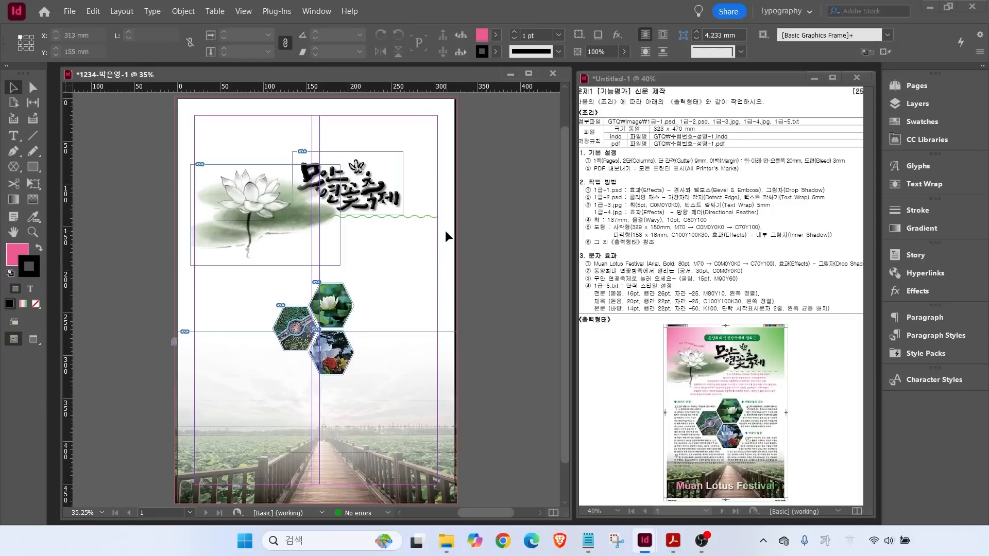
- Create a rectangle 329 mm wide and 150 mm high with the Rectangle tool
{"action": "left_click", "coordinate": [34, 168]}
{"action": "left_click", "coordinate": [238, 287]}
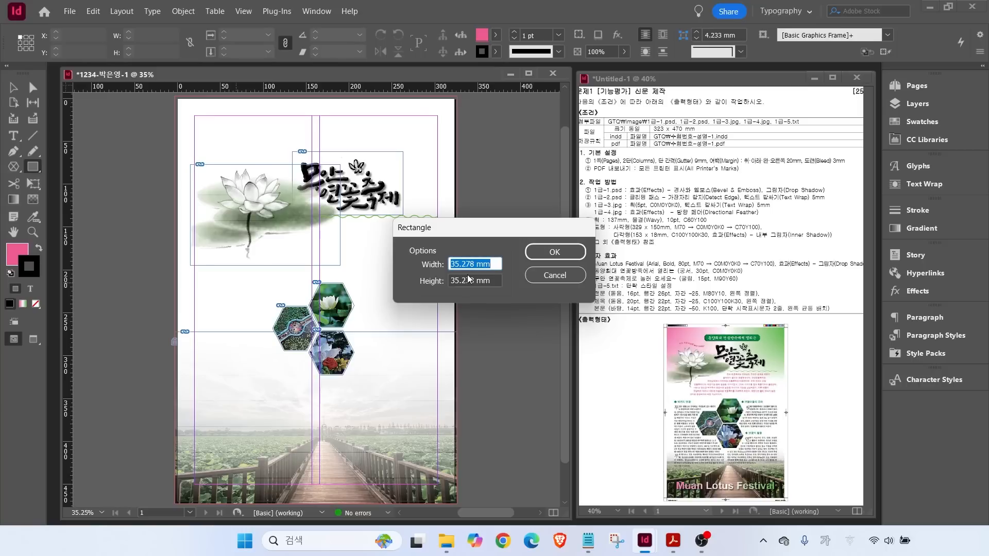
{"action": "type", "text": "32915"}
{"action": "key", "text": "BackSpace"}
{"action": "key", "text": "BackSpace"}
{"action": "key", "text": "BackSpace"}
{"action": "key", "text": "Tab"}
{"action": "type", "text": "150"}
{"action": "key", "text": "Return"}
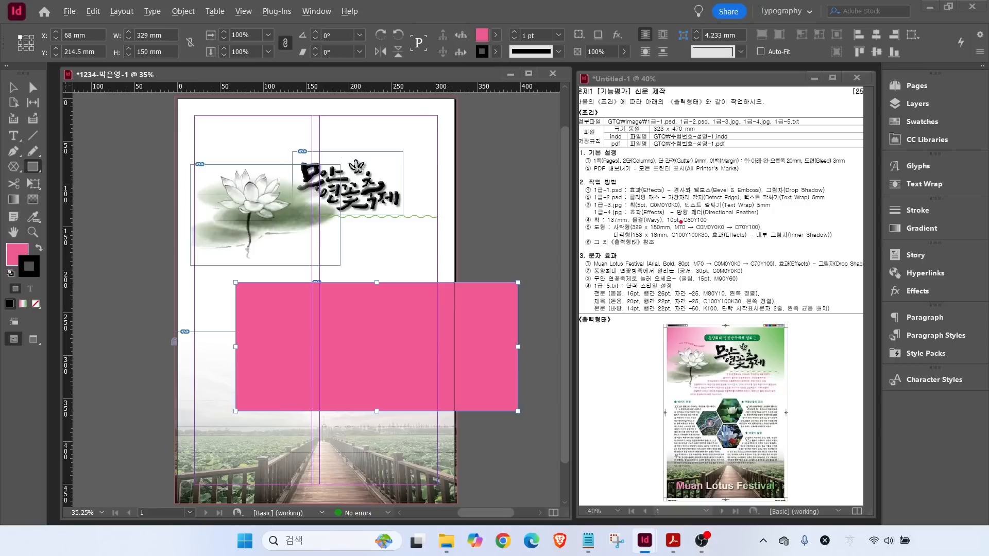
- Move the large rectangle to X -3 mm, Y 139.5 mm so that it spans the page from bleed to bleed
{"action": "left_click_drag", "start_coordinate": [686, 224], "coordinate": [716, 194]}
{"action": "left_click", "coordinate": [13, 88]}
{"action": "left_click_drag", "start_coordinate": [391, 344], "coordinate": [332, 280]}
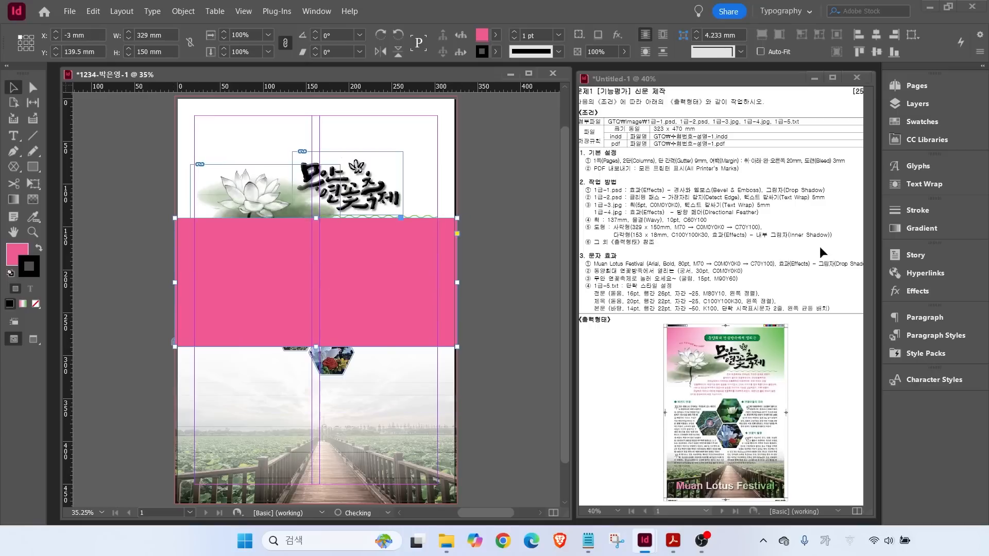
- Fill the large rectangle with the New Gradient Swatch and remove its stroke
{"action": "left_click", "coordinate": [922, 121]}
{"action": "left_click", "coordinate": [770, 347]}
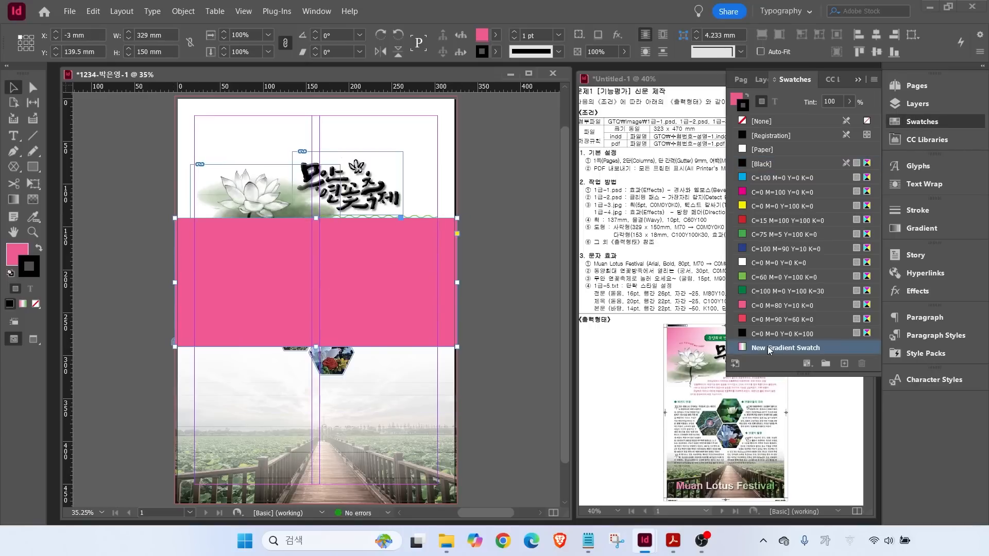
{"action": "key", "text": "ctrl"}
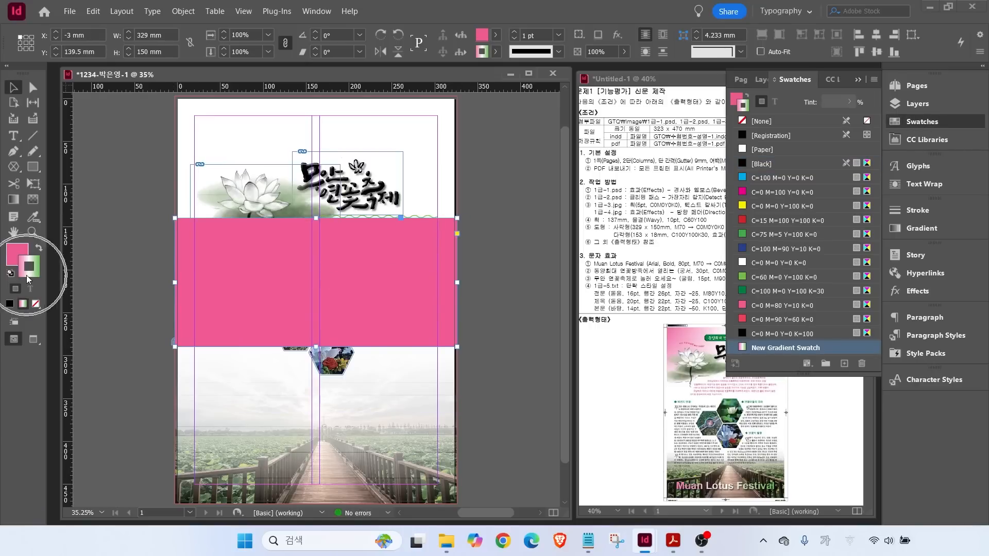
{"action": "key", "text": "ctrl"}
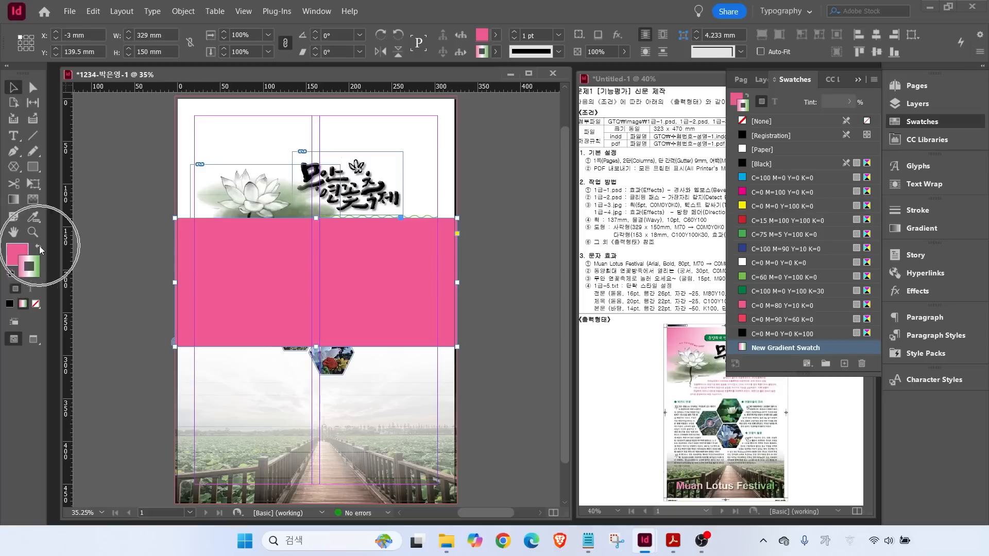
{"action": "left_click", "coordinate": [39, 246]}
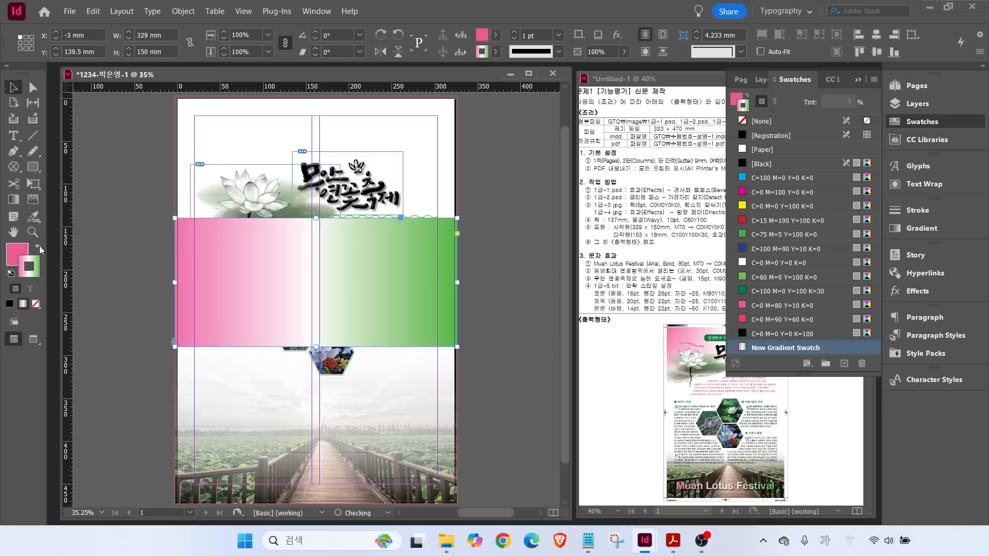
{"action": "left_click", "coordinate": [36, 304]}
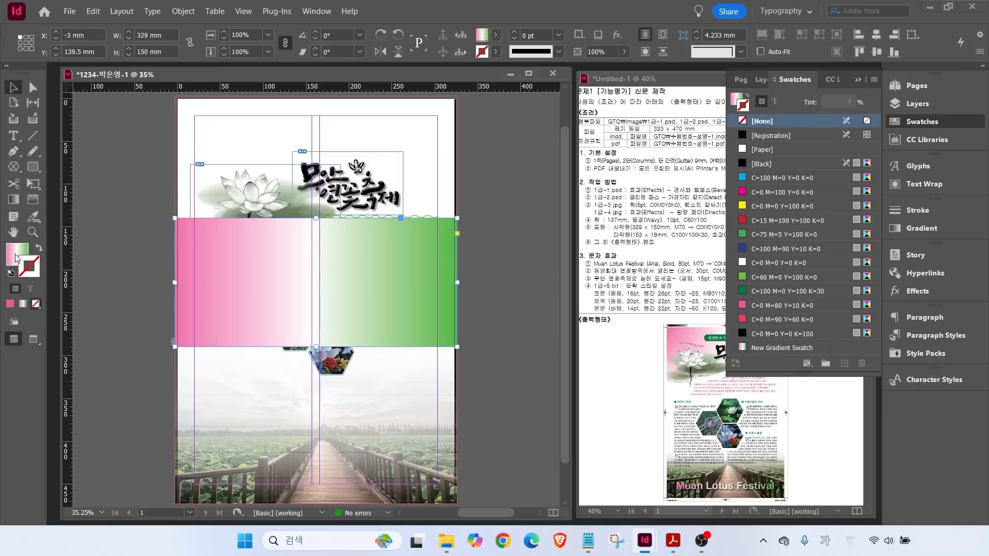
{"action": "left_click", "coordinate": [12, 252]}
- Move the gradient rectangle up to the page's top bleed edge at X -3 mm, Y -3 mm and send it to the back
{"action": "left_click_drag", "start_coordinate": [311, 289], "coordinate": [315, 176]}
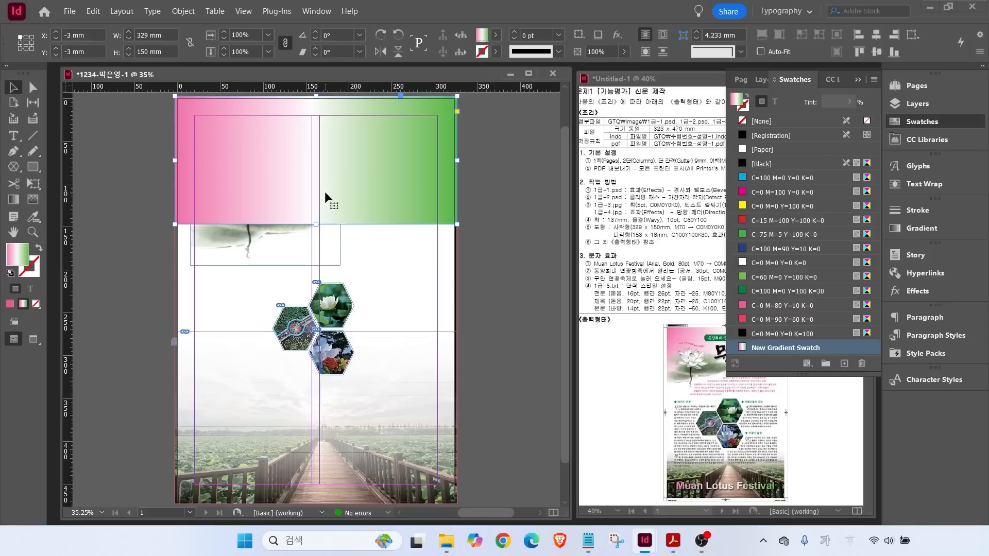
{"action": "right_click", "coordinate": [339, 165]}
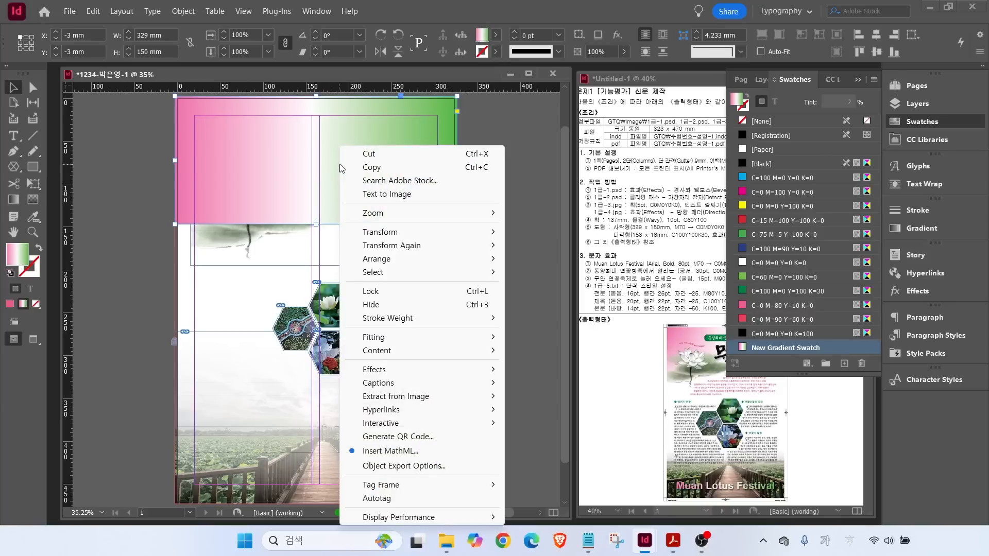
{"action": "left_click", "coordinate": [397, 264]}
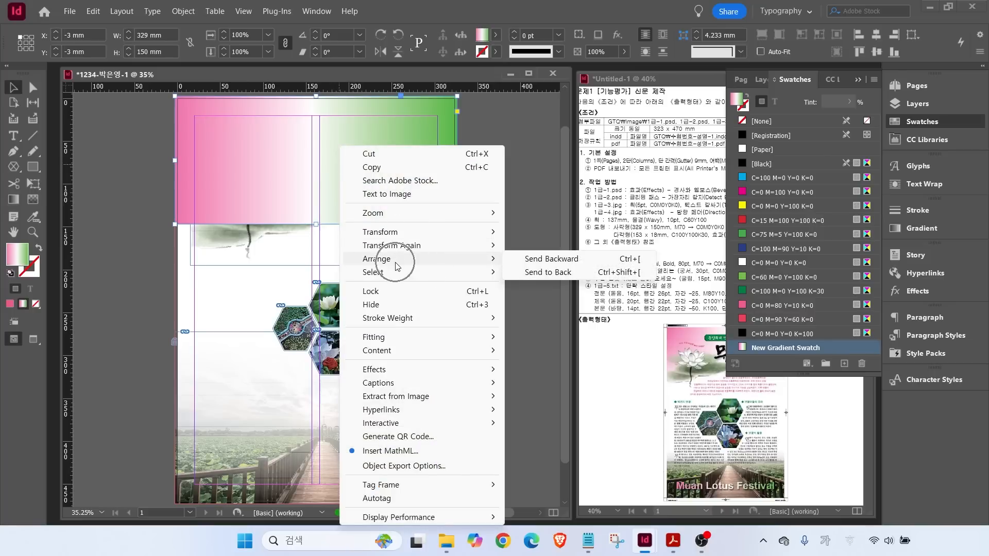
{"action": "left_click", "coordinate": [543, 264]}
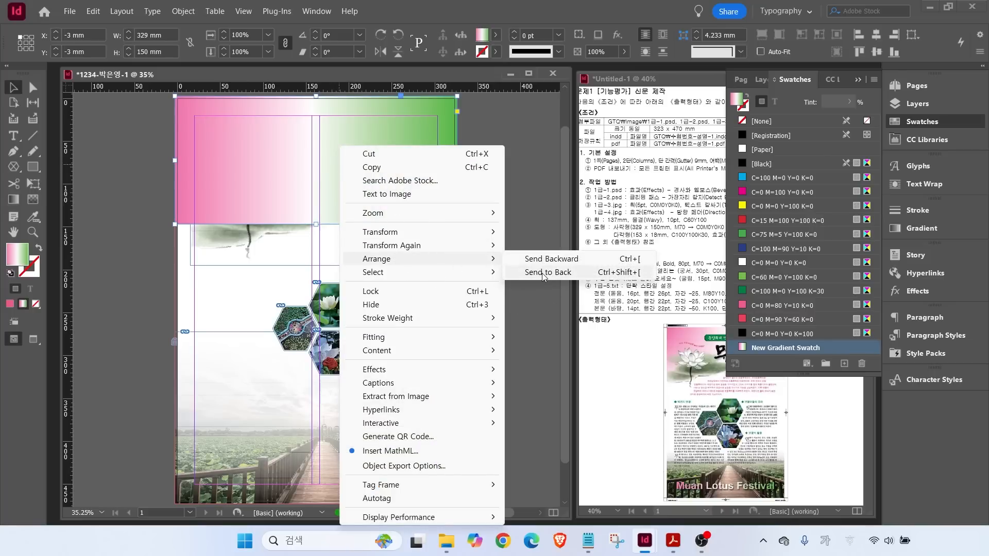
{"action": "left_click", "coordinate": [542, 273]}
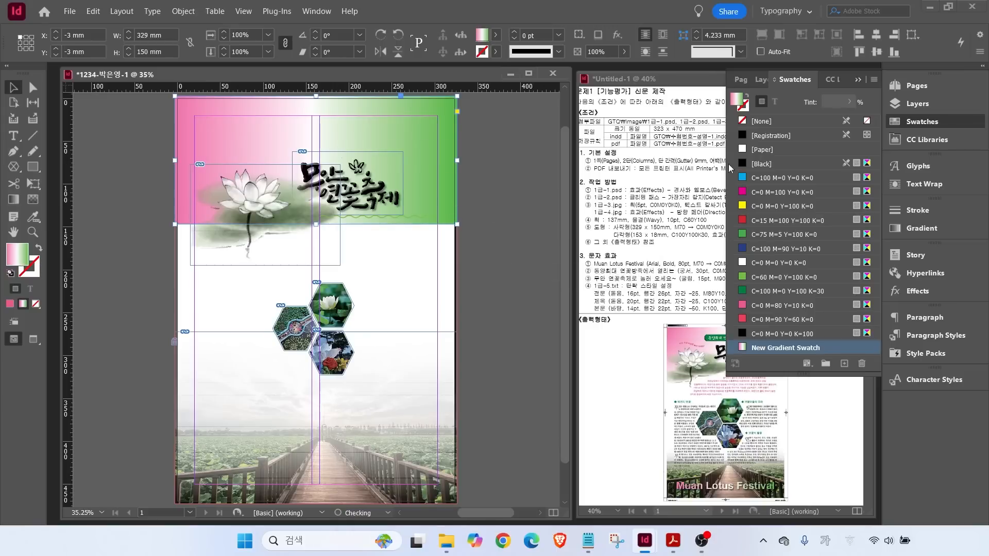
- Lock the gradient rectangle in place at the top of the page
{"action": "left_click", "coordinate": [945, 124]}
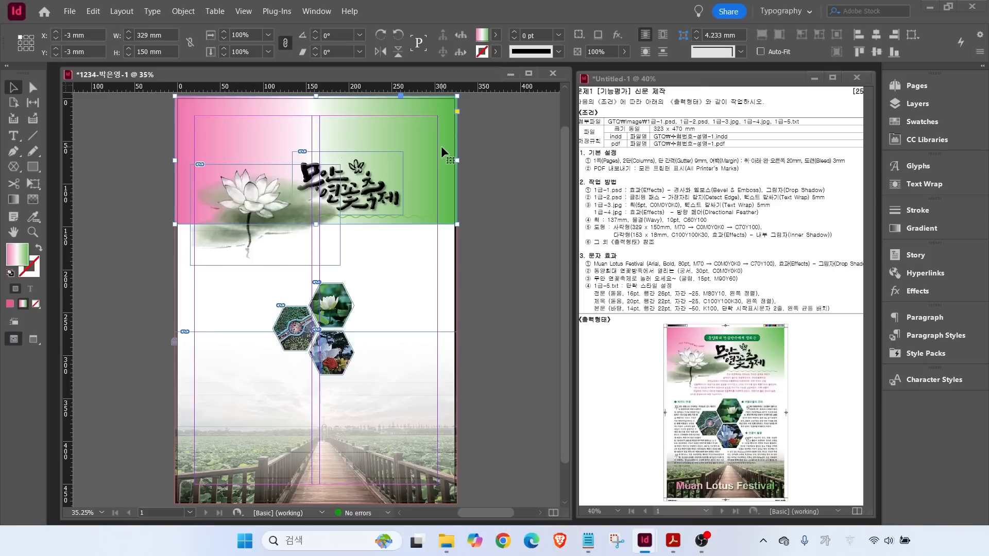
{"action": "left_click", "coordinate": [193, 11]}
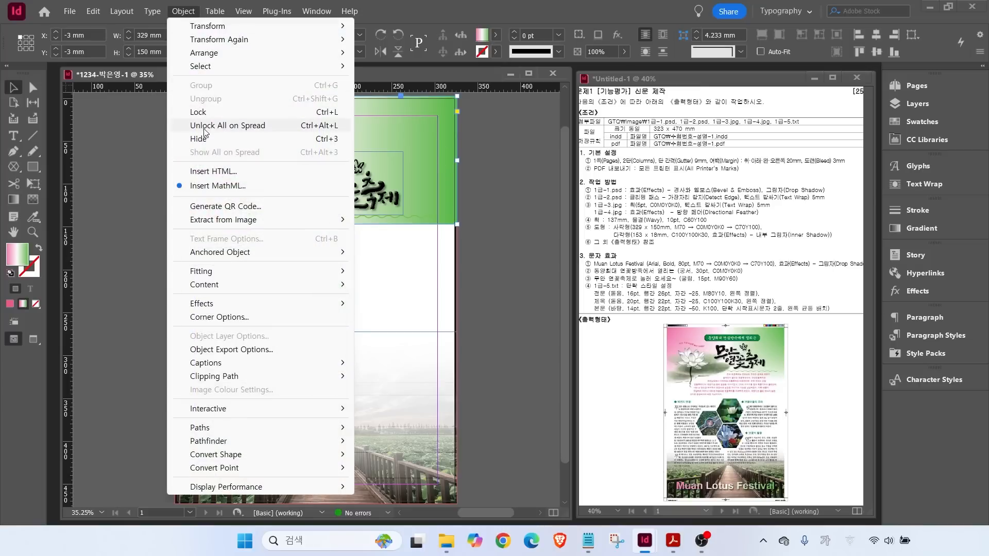
{"action": "left_click", "coordinate": [206, 111]}
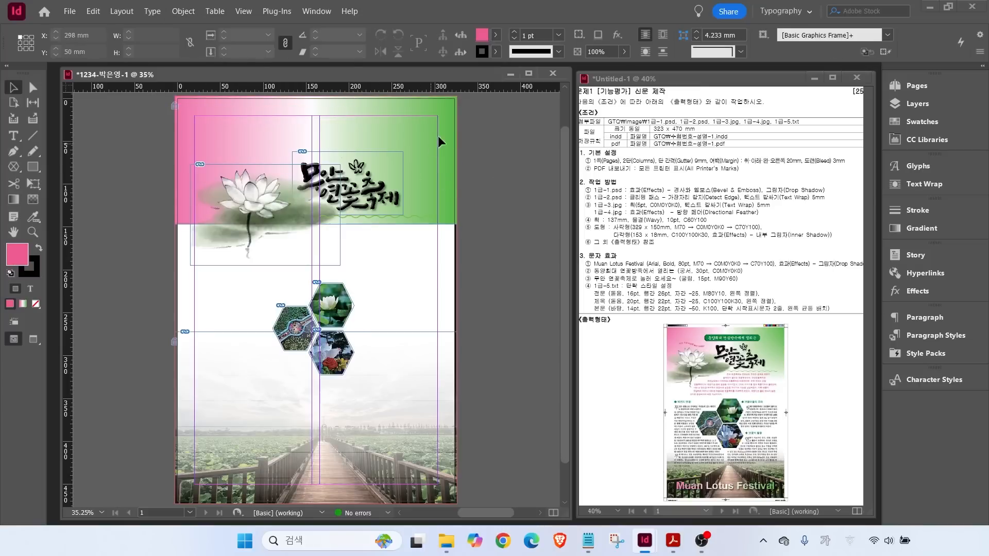
{"action": "key", "text": "ctrl+2"}
{"action": "left_click_drag", "start_coordinate": [639, 229], "coordinate": [611, 198]}
{"action": "mouse_move", "coordinate": [741, 345]}
{"action": "left_mouse_down"}
{"action": "mouse_move", "coordinate": [729, 346]}
{"action": "mouse_move", "coordinate": [734, 324]}
{"action": "mouse_move", "coordinate": [726, 350]}
{"action": "left_mouse_up"}
{"action": "key", "text": "Escape"}
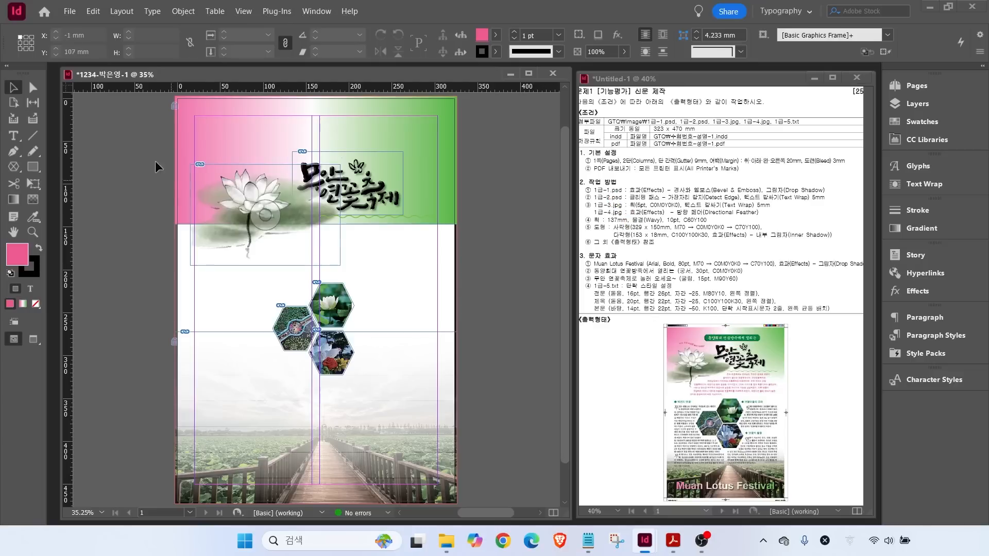
- Draw a 153 x 18 mm rectangle just below the gradient background in the page's right column
{"action": "left_click", "coordinate": [32, 172]}
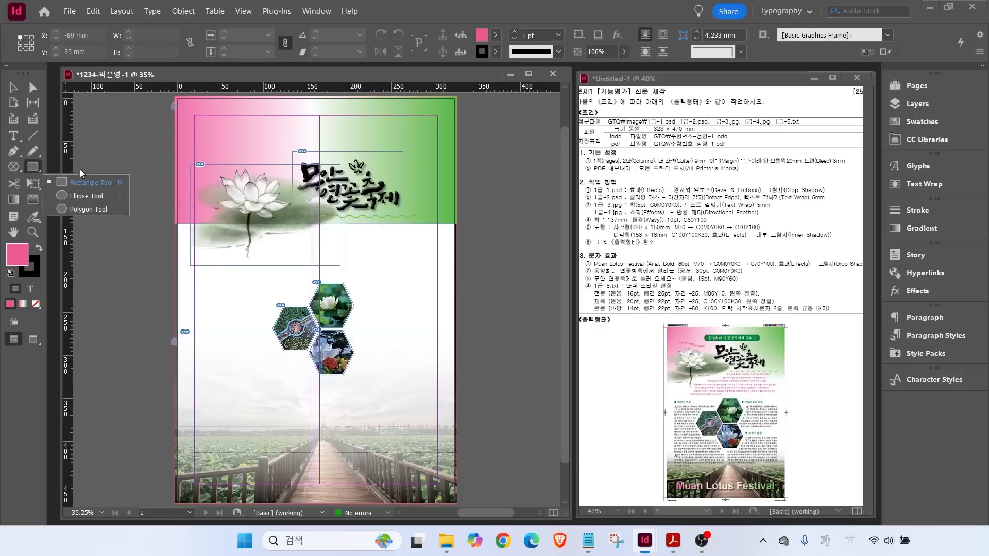
{"action": "left_click", "coordinate": [336, 245]}
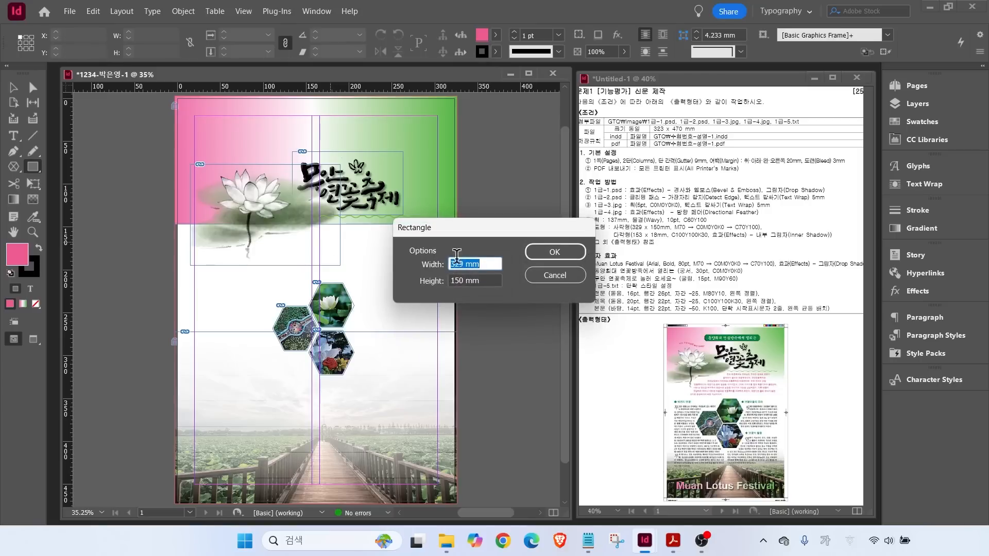
{"action": "type", "text": "153"}
{"action": "key", "text": "Tab"}
{"action": "type", "text": "18"}
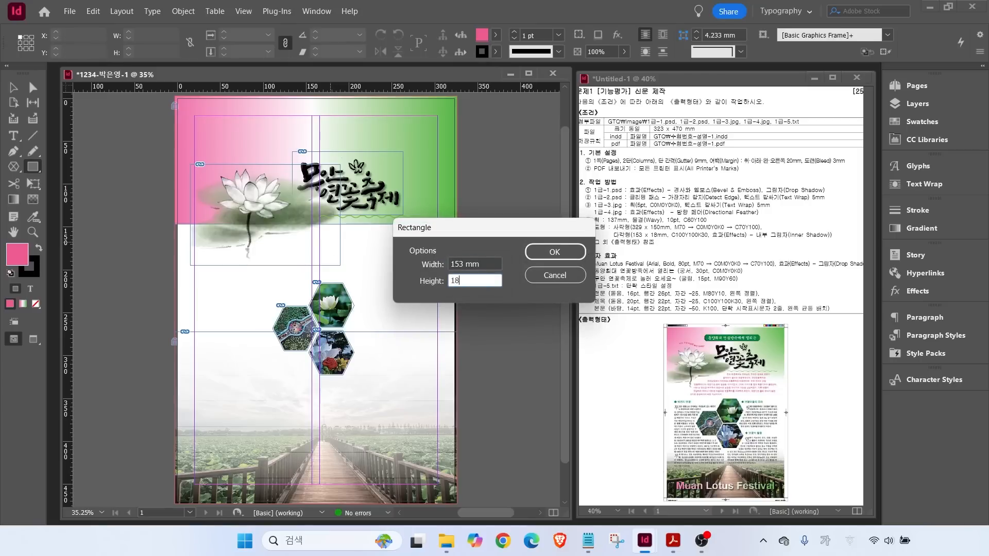
{"action": "key", "text": "Return"}
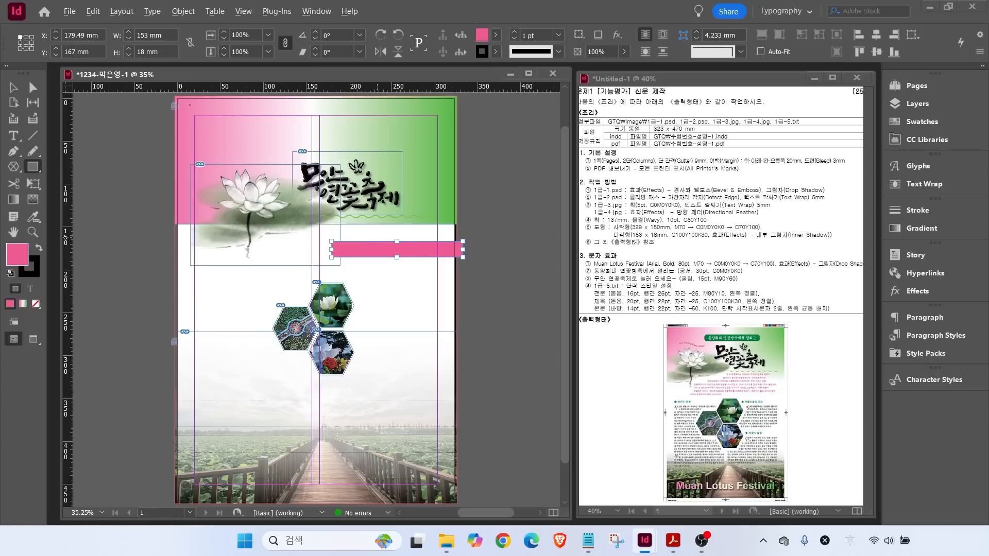
- Fill the new small rectangle with the C=100 M=0 Y=100 K=30 swatch
{"action": "mouse_move", "coordinate": [166, 63]}
{"action": "left_mouse_down"}
{"action": "mouse_move", "coordinate": [128, 11]}
{"action": "mouse_move", "coordinate": [201, 112]}
{"action": "left_mouse_up"}
{"action": "left_click", "coordinate": [920, 123]}
{"action": "left_click", "coordinate": [768, 292]}
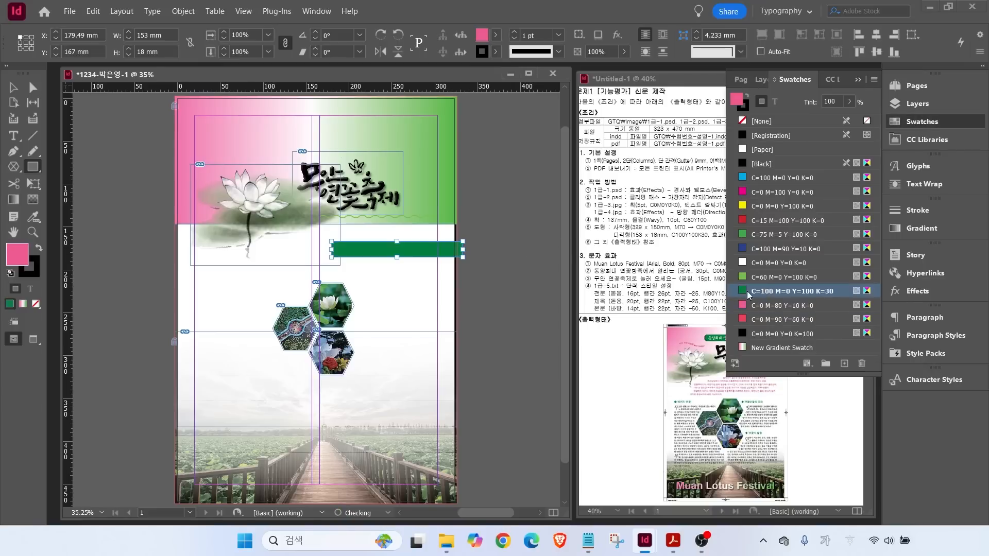
{"action": "left_click", "coordinate": [908, 121]}
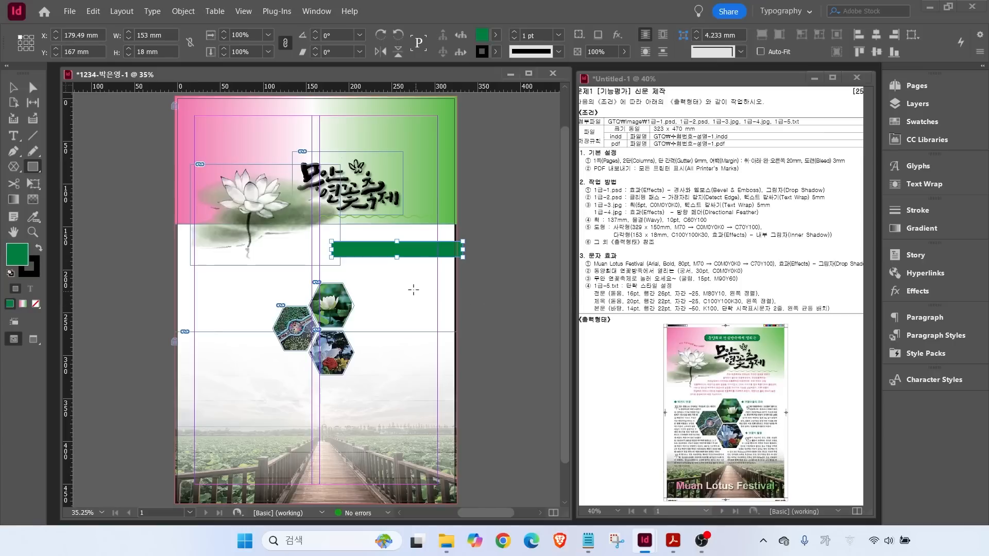
- Apply an Inner Shadow effect to the green rectangle, keeping the default settings, and deselect it
{"action": "right_click", "coordinate": [375, 252]}
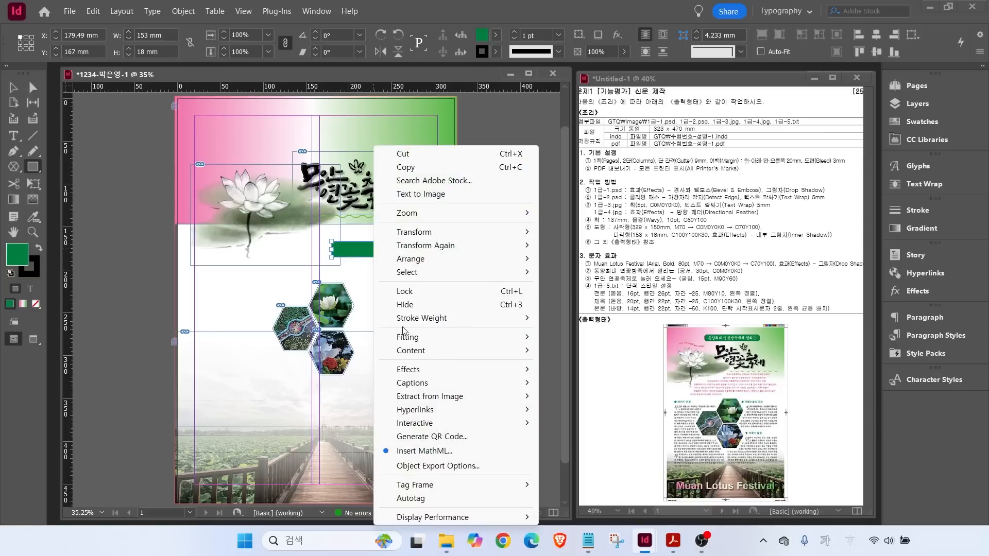
{"action": "mouse_move", "coordinate": [415, 370]}
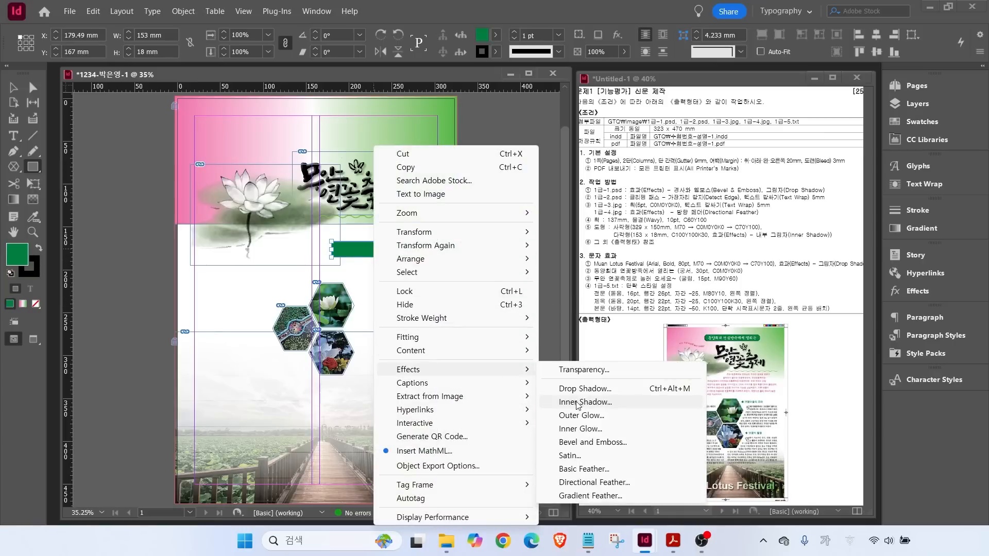
{"action": "left_click", "coordinate": [580, 402]}
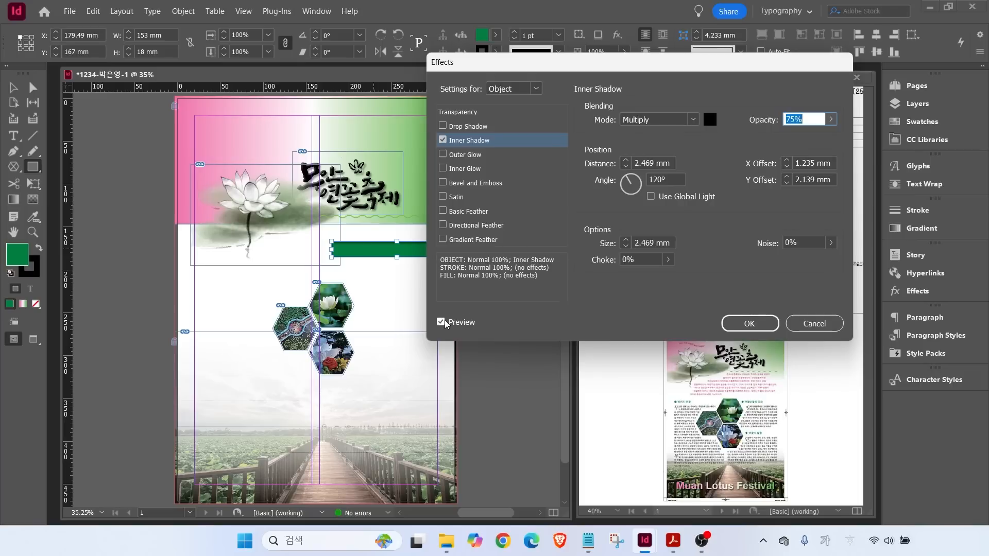
{"action": "left_click", "coordinate": [441, 322]}
{"action": "left_click", "coordinate": [441, 322]}
{"action": "left_click", "coordinate": [441, 321]}
{"action": "left_click", "coordinate": [442, 321]}
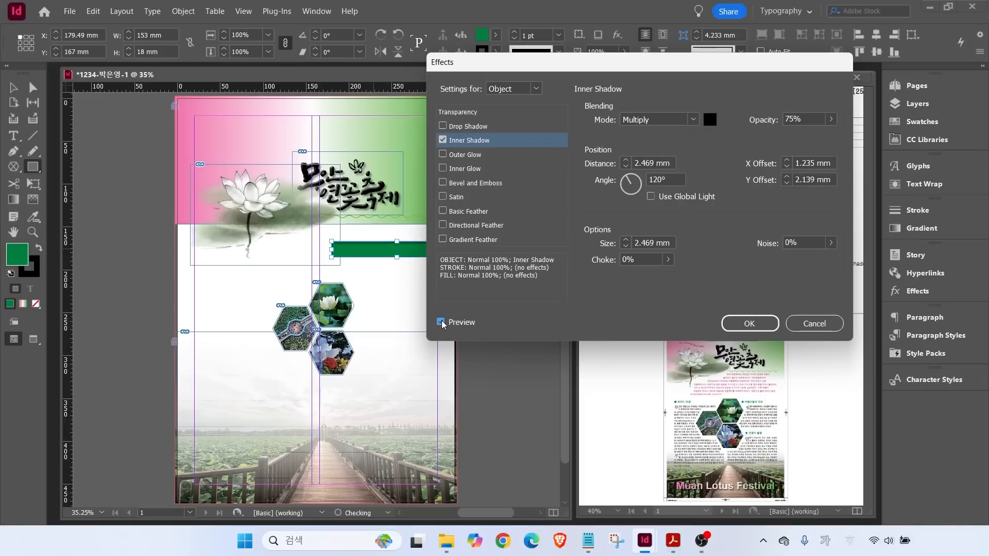
{"action": "left_click", "coordinate": [748, 335]}
{"action": "key", "text": "v"}
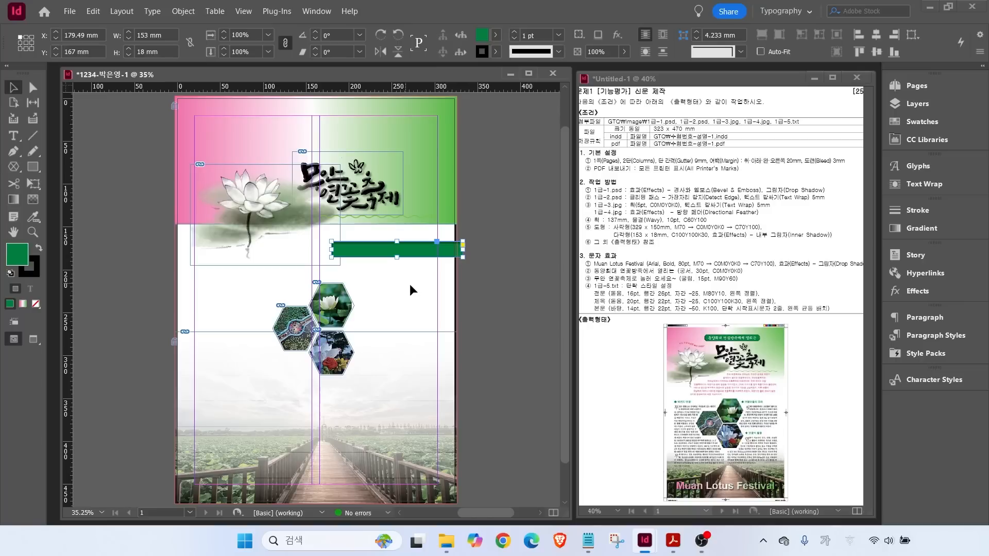
{"action": "left_click", "coordinate": [407, 283]}
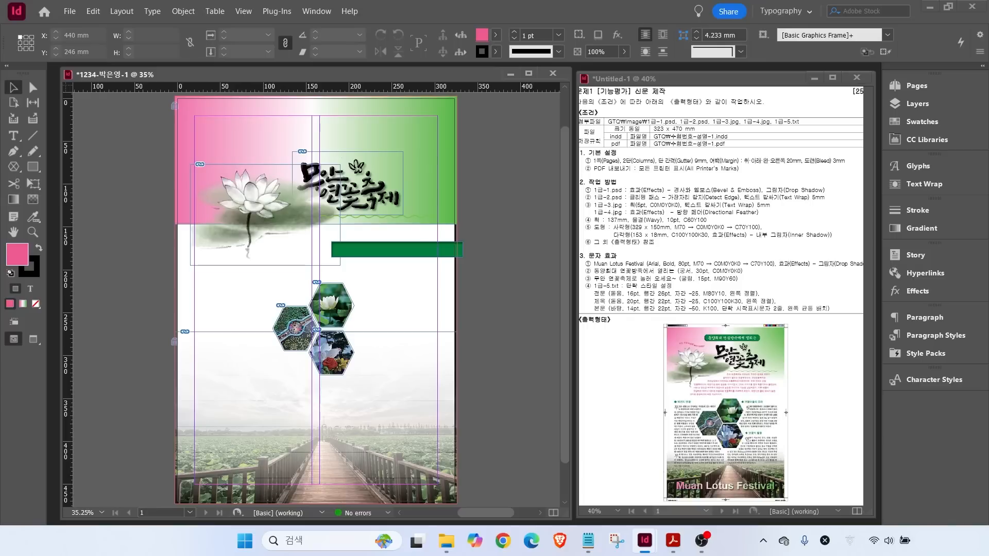
- Bevel the green rectangle's corners by 5 mm and move it to about X 89.5 mm, Y 20.2 mm, above the calligraphy title
{"action": "key", "text": "alt+Tab"}
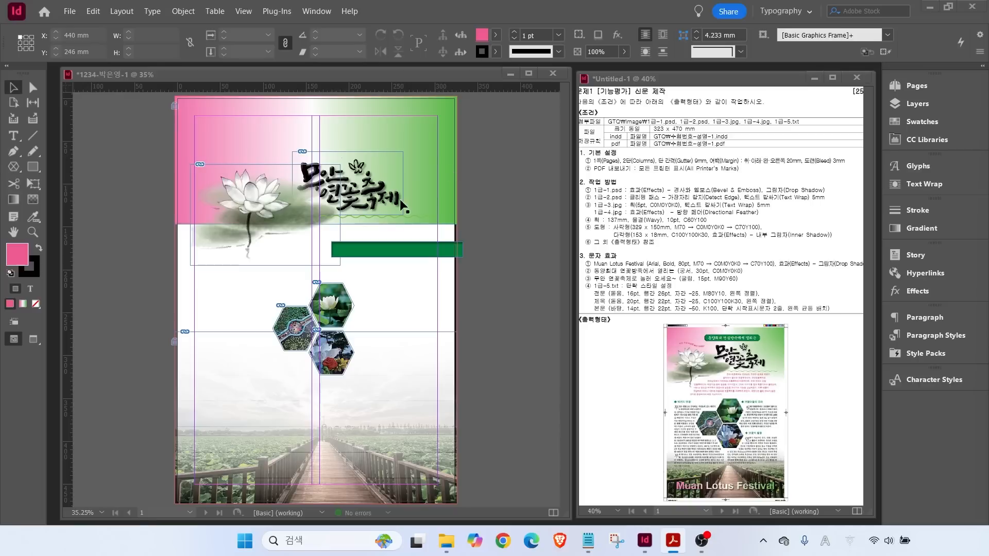
{"action": "left_click", "coordinate": [14, 89]}
{"action": "left_click", "coordinate": [375, 240]}
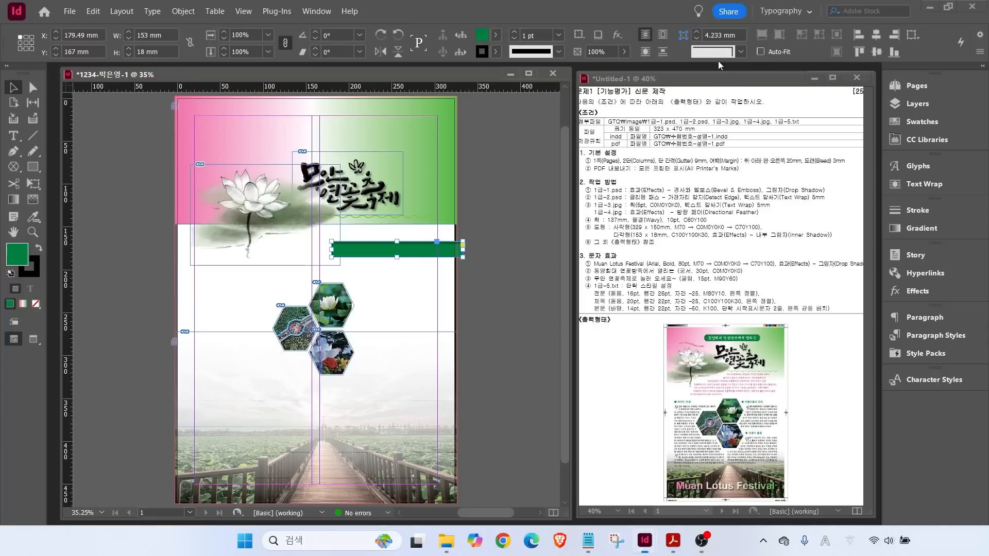
{"action": "left_click", "coordinate": [741, 51]}
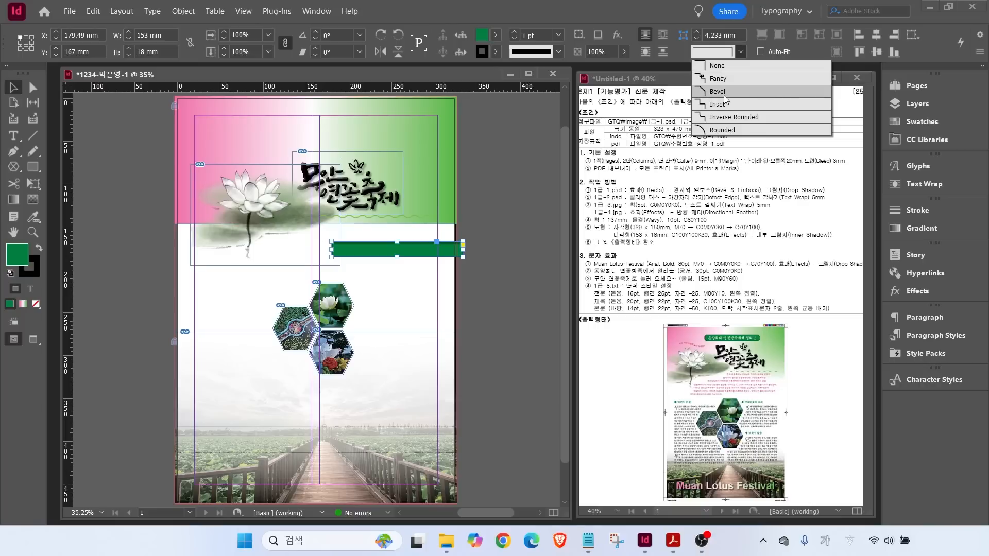
{"action": "left_click", "coordinate": [718, 91]}
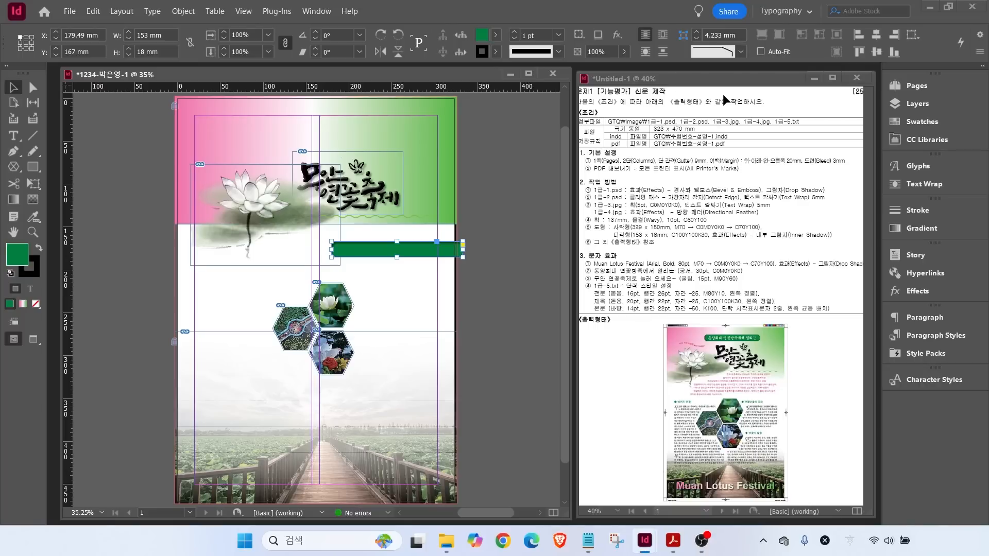
{"action": "left_click", "coordinate": [721, 34]}
{"action": "left_click", "coordinate": [696, 32]}
{"action": "left_click", "coordinate": [384, 262]}
{"action": "left_click_drag", "start_coordinate": [362, 252], "coordinate": [291, 131]}
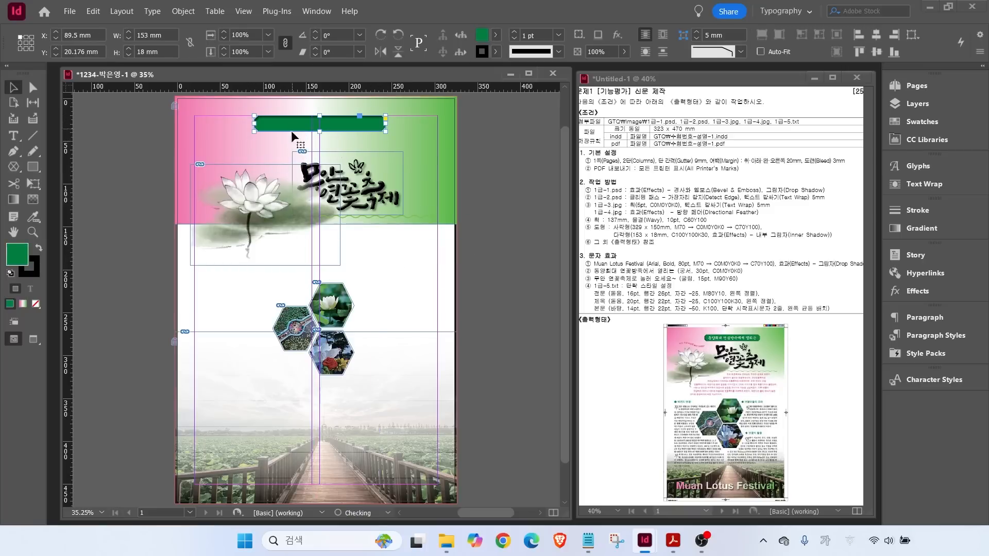
{"action": "scroll", "coordinate": [338, 125], "scroll_direction": "up", "scroll_amount": 2}
{"action": "left_click_drag", "start_coordinate": [311, 166], "coordinate": [359, 179]}
{"action": "left_click_drag", "start_coordinate": [444, 270], "coordinate": [444, 222]}
{"action": "left_click_drag", "start_coordinate": [230, 222], "coordinate": [207, 184]}
{"action": "left_click_drag", "start_coordinate": [515, 324], "coordinate": [538, 292]}
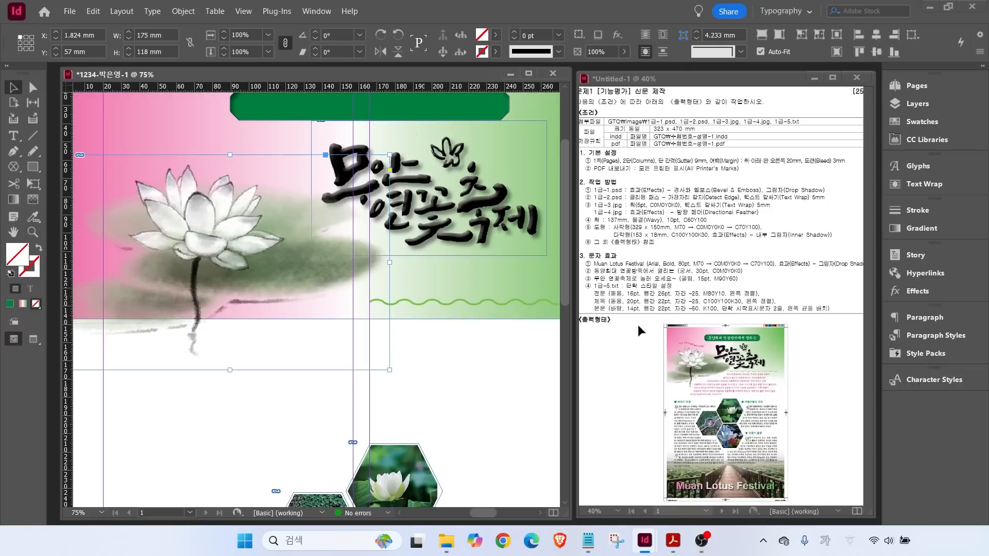
{"action": "mouse_move", "coordinate": [585, 259]}
{"action": "left_mouse_down"}
{"action": "mouse_move", "coordinate": [565, 249]}
{"action": "mouse_move", "coordinate": [570, 267]}
{"action": "mouse_move", "coordinate": [532, 290]}
{"action": "left_mouse_up"}
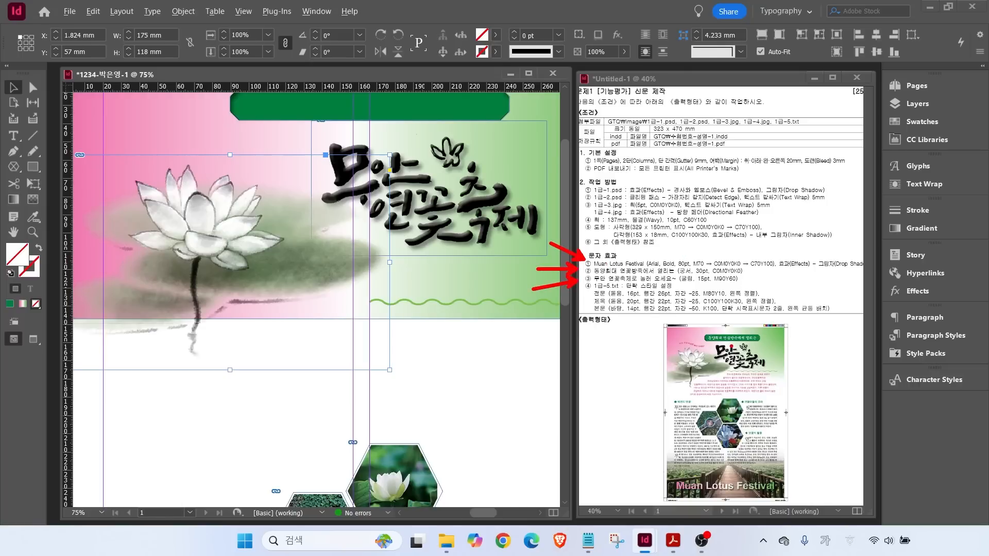
{"action": "key", "text": "Escape"}
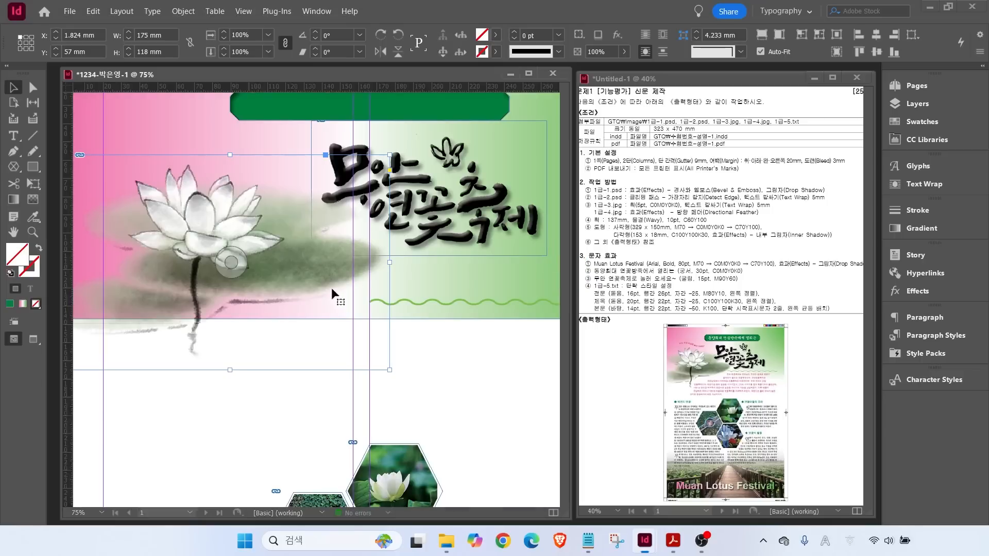
{"action": "key", "text": "ctrl+minus"}
{"action": "key", "text": "t"}
{"action": "left_click_drag", "start_coordinate": [152, 433], "coordinate": [482, 453]}
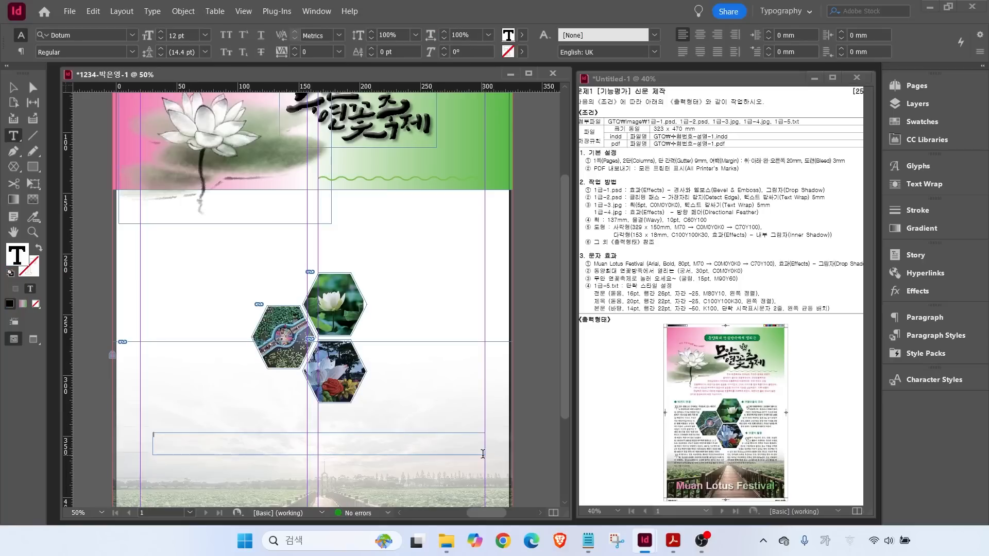
{"action": "key", "text": "Escape"}
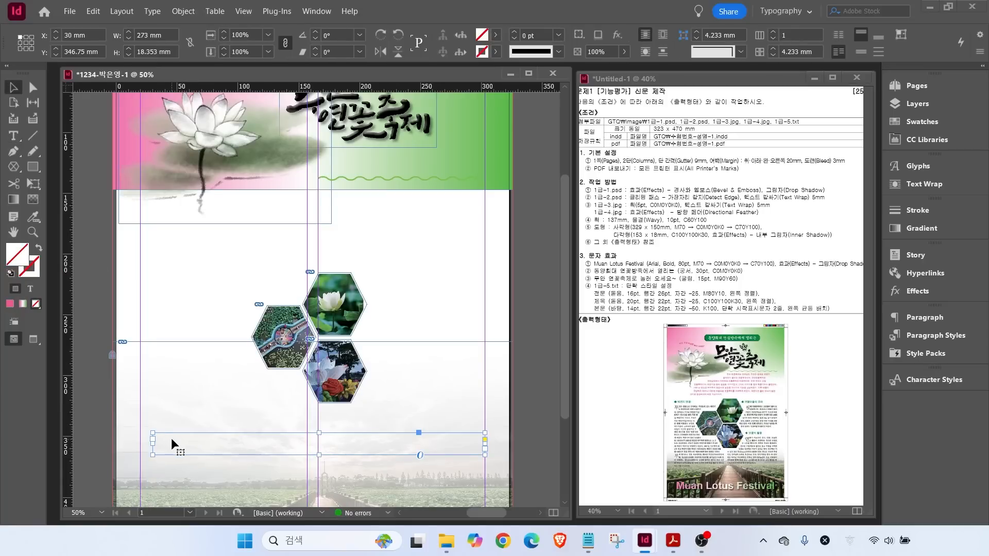
{"action": "key", "text": "Delete"}
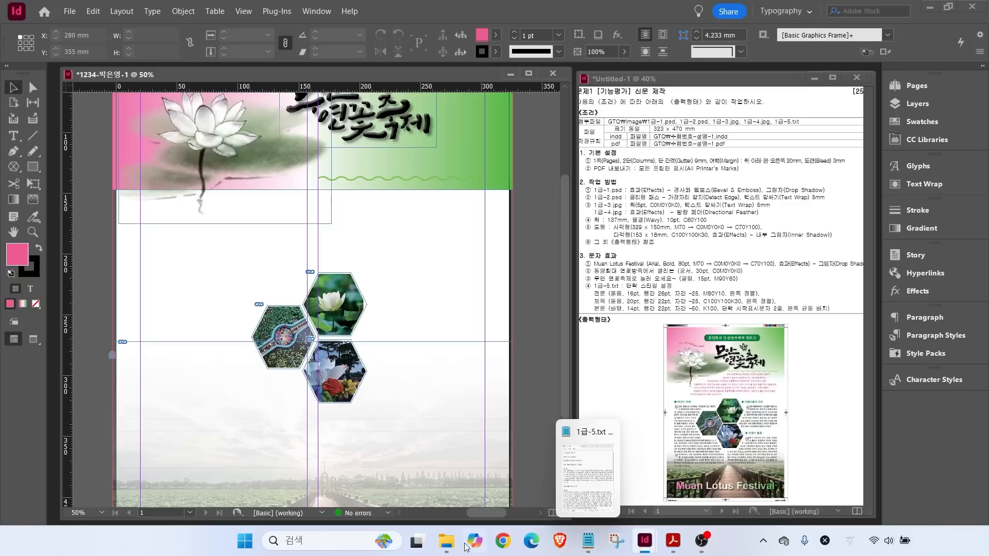
- Switch to Notepad, copy the line "Muan Lotus Festival" from 1급-5.txt, and return to the layout
{"action": "left_click", "coordinate": [591, 547]}
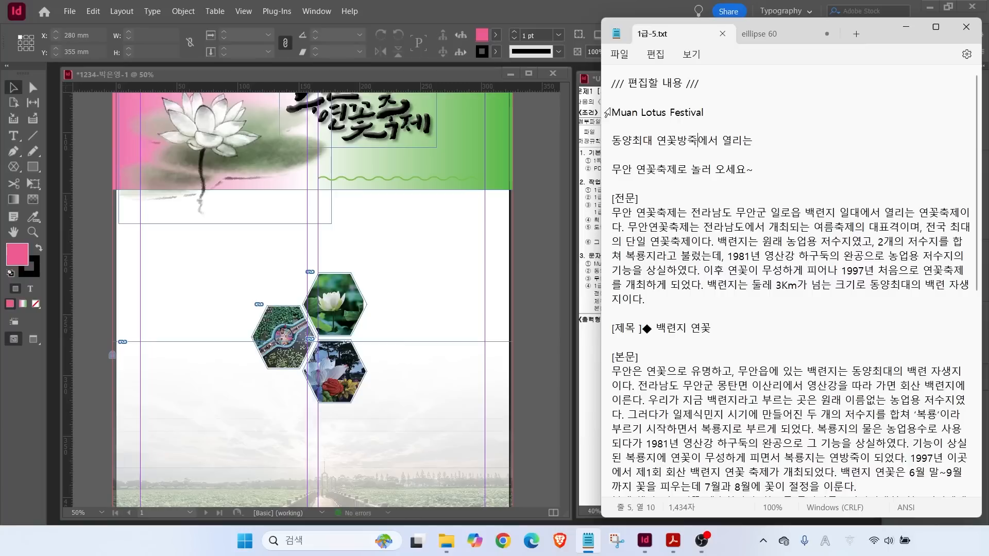
{"action": "left_click_drag", "start_coordinate": [613, 112], "coordinate": [716, 120]}
{"action": "key", "text": "ctrl+c"}
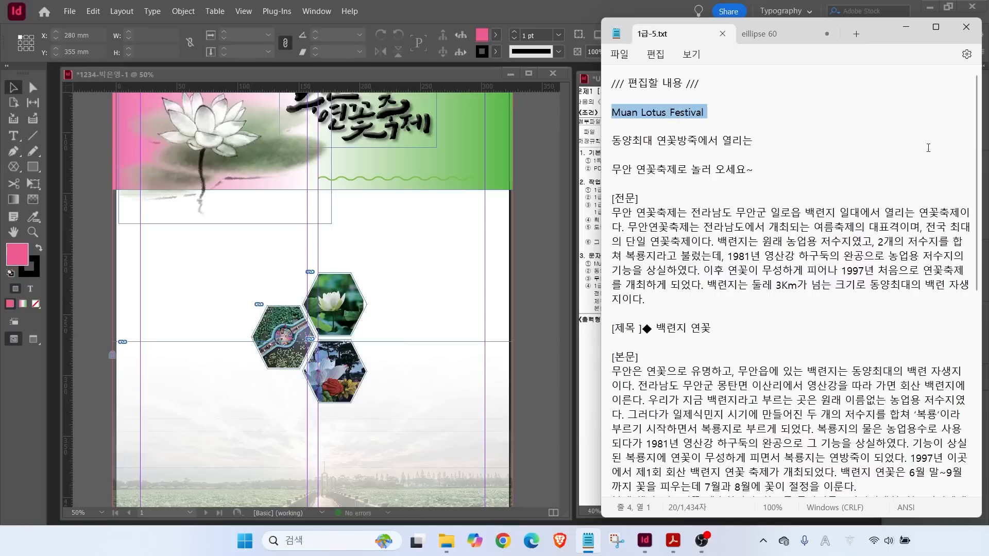
{"action": "left_click", "coordinate": [232, 271]}
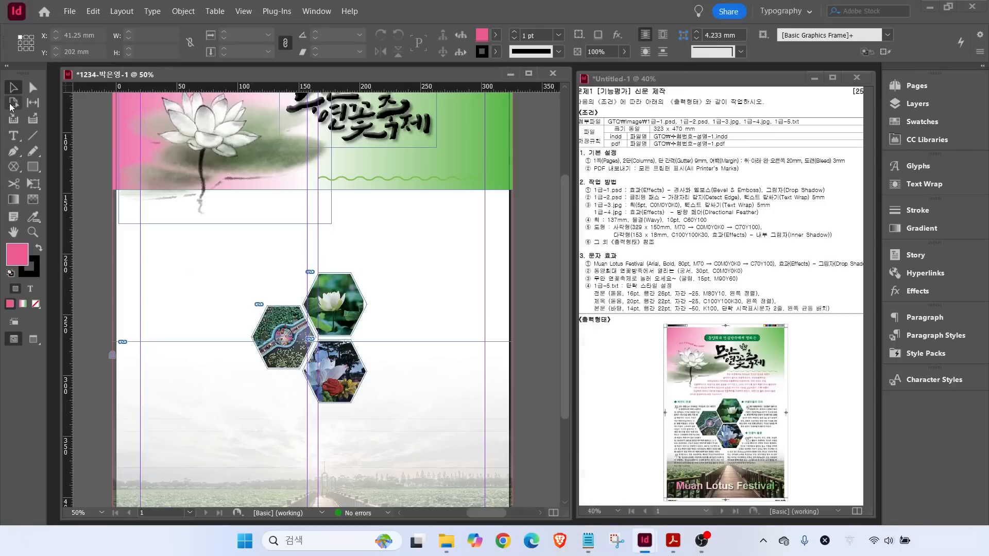
- Create a text frame about 181.5 x 21 mm below the hexagon images and paste "Muan Lotus Festival" into it
{"action": "left_click", "coordinate": [13, 137]}
{"action": "mouse_move", "coordinate": [170, 428]}
{"action": "left_mouse_down"}
{"action": "mouse_move", "coordinate": [342, 453]}
{"action": "mouse_move", "coordinate": [417, 448]}
{"action": "mouse_move", "coordinate": [391, 453]}
{"action": "left_mouse_up"}
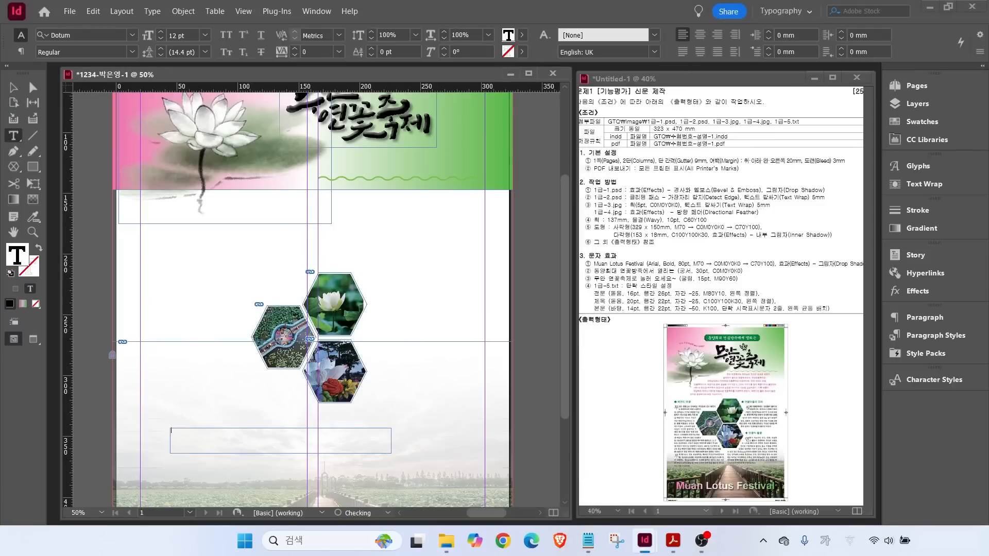
{"action": "key", "text": "Escape"}
{"action": "double_click", "coordinate": [212, 439]}
{"action": "key", "text": "ctrl+v"}
{"action": "key", "text": "Escape"}
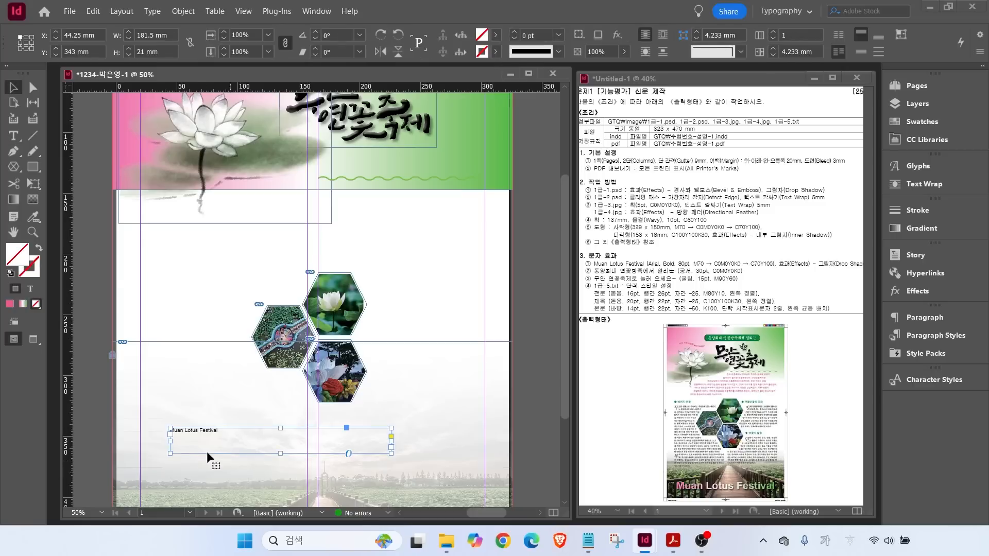
- Stretch the "Muan Lotus Festival" frame across the page's full width and make it about 31 mm high
{"action": "left_click_drag", "start_coordinate": [191, 452], "coordinate": [161, 452]}
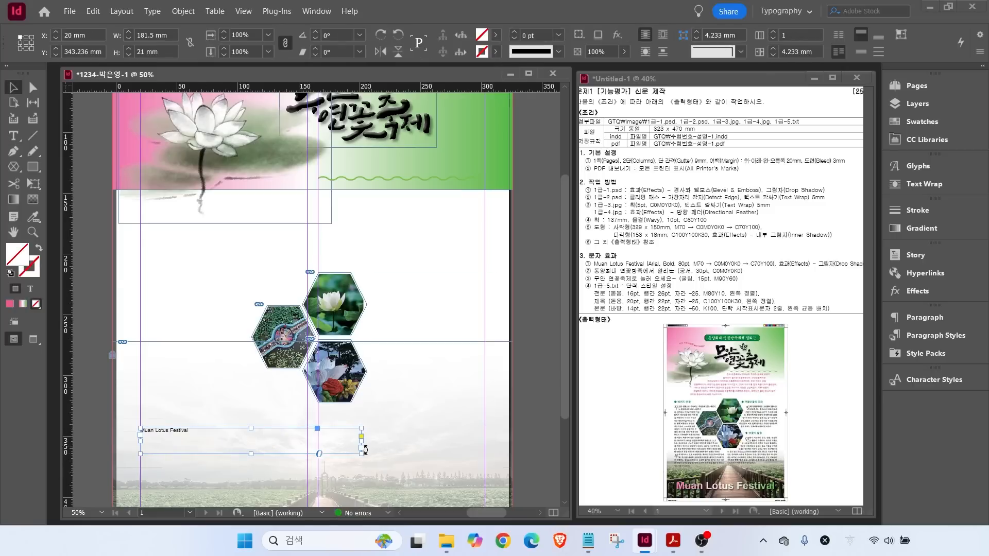
{"action": "left_click_drag", "start_coordinate": [361, 454], "coordinate": [507, 467]}
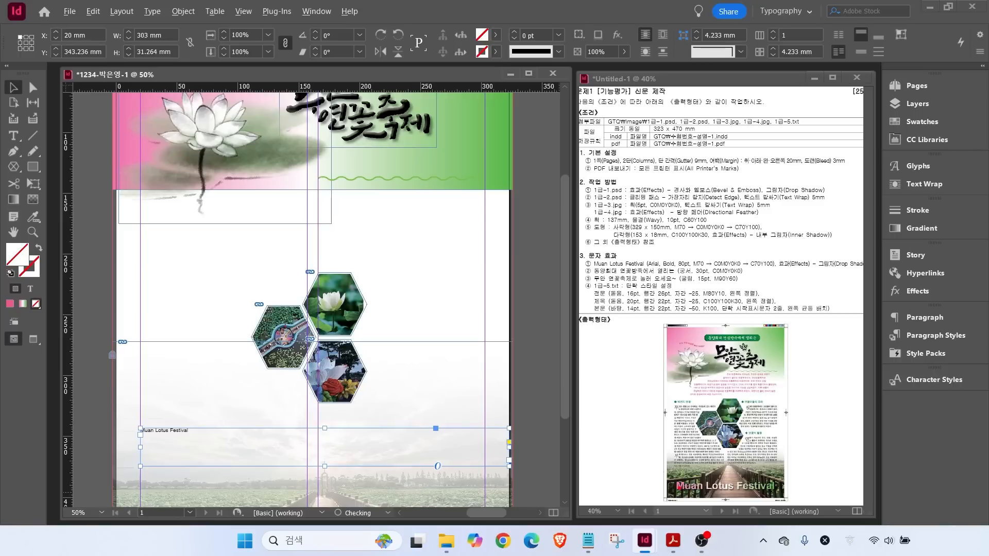
{"action": "left_click_drag", "start_coordinate": [137, 447], "coordinate": [119, 448]}
- Format the "Muan Lotus Festival" text in Arial Bold at 80 pt
{"action": "double_click", "coordinate": [174, 430]}
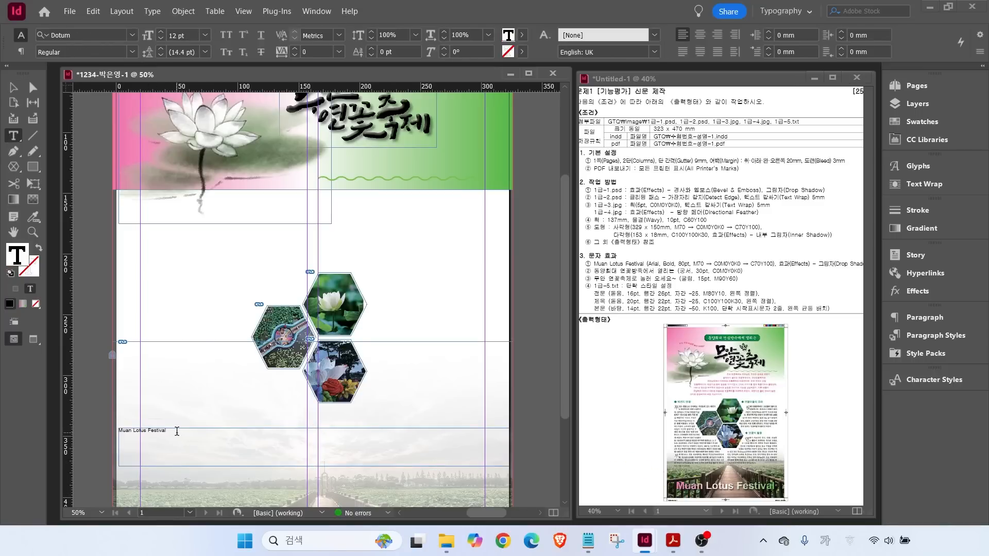
{"action": "left_click_drag", "start_coordinate": [169, 432], "coordinate": [120, 429]}
{"action": "left_click", "coordinate": [131, 35]}
{"action": "left_click", "coordinate": [67, 93]}
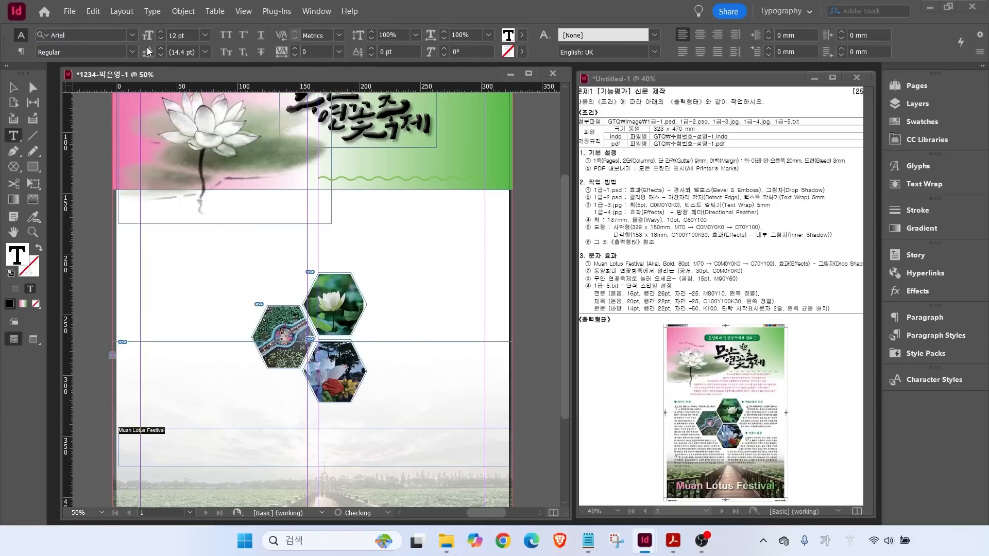
{"action": "left_click", "coordinate": [129, 52]}
{"action": "left_click", "coordinate": [63, 150]}
{"action": "triple_click", "coordinate": [187, 35]}
{"action": "type", "text": "80"}
{"action": "key", "text": "Return"}
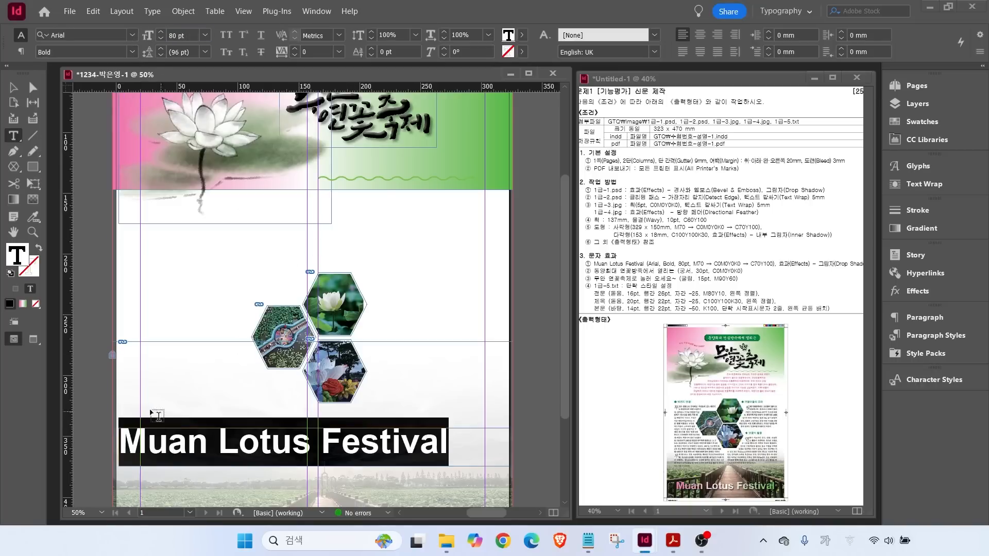
- Narrow the "Muan Lotus Festival" frame from its left edge to start at X 22 mm with a width of 301 mm
{"action": "key", "text": "Escape"}
{"action": "left_click_drag", "start_coordinate": [119, 447], "coordinate": [144, 447]}
{"action": "double_click", "coordinate": [247, 447]}
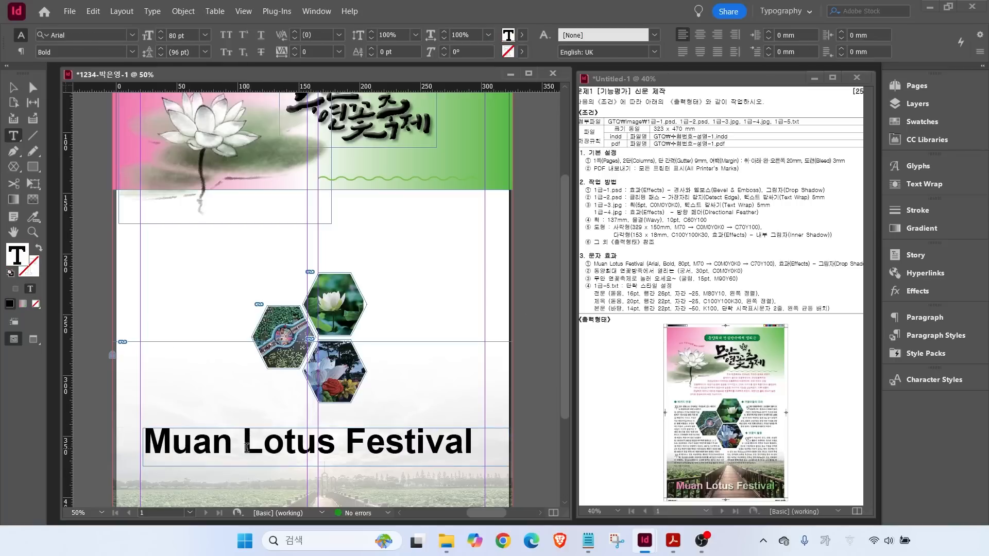
- Centre-align the "Muan Lotus Festival" paragraph within its frame
{"action": "key", "text": "ctrl+a"}
{"action": "left_click_drag", "start_coordinate": [79, 33], "coordinate": [106, 16]}
{"action": "mouse_move", "coordinate": [36, 64]}
{"action": "left_mouse_down"}
{"action": "mouse_move", "coordinate": [6, 64]}
{"action": "mouse_move", "coordinate": [31, 55]}
{"action": "left_mouse_up"}
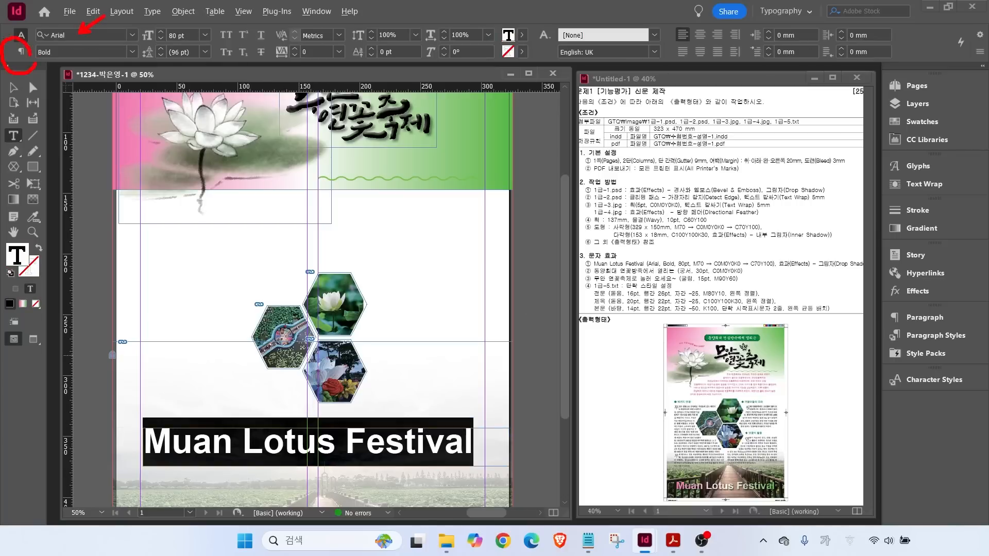
{"action": "left_click", "coordinate": [21, 52]}
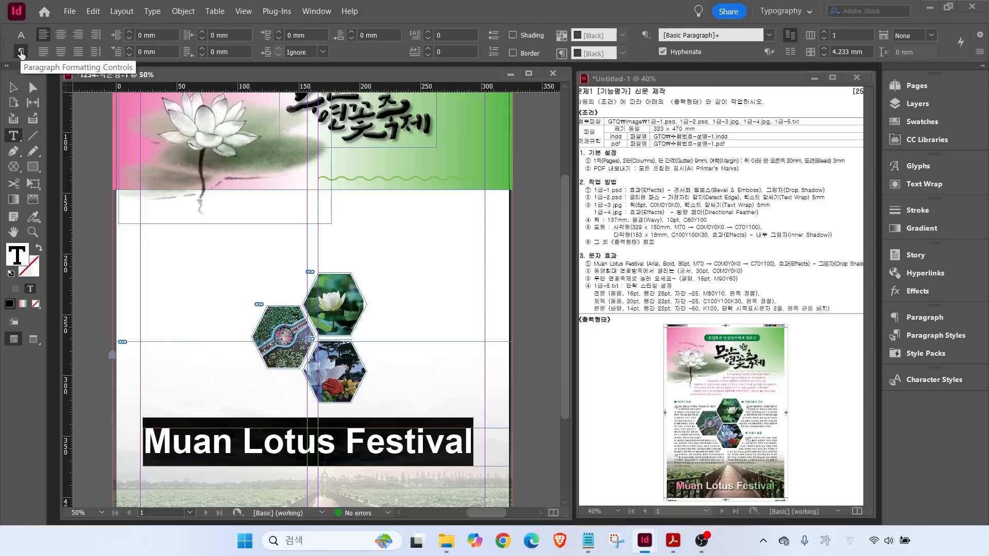
{"action": "left_click", "coordinate": [78, 34]}
{"action": "left_click", "coordinate": [61, 36]}
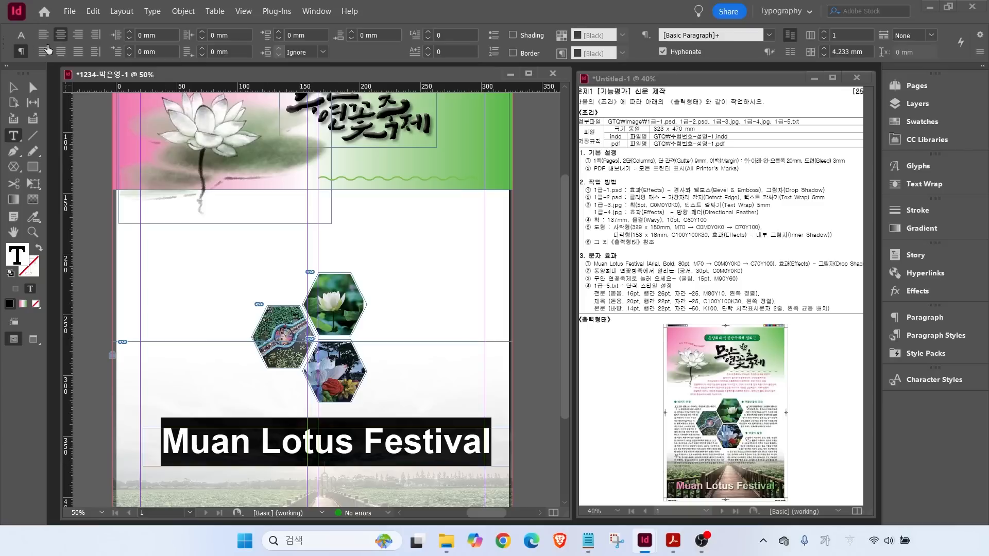
{"action": "left_click", "coordinate": [21, 36]}
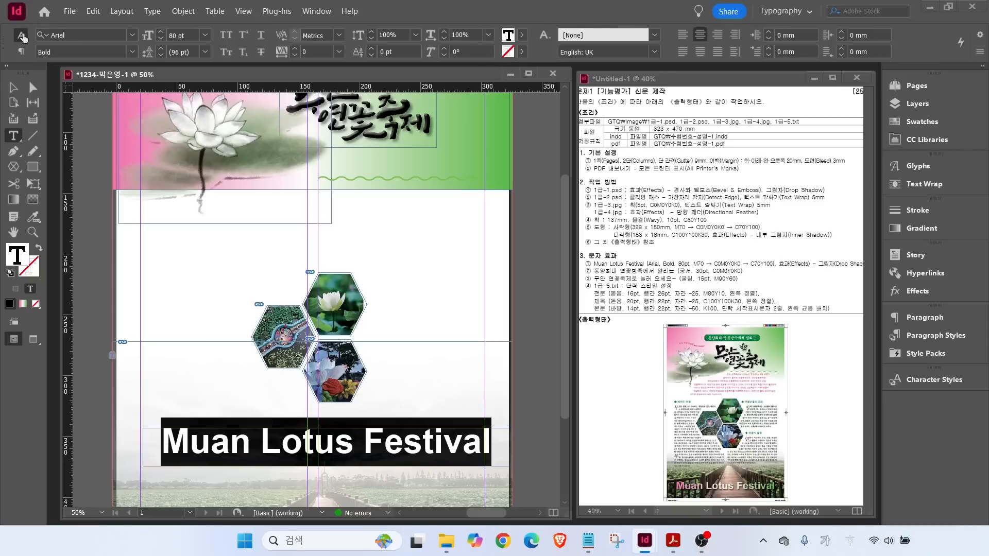
- Fill the whole "Muan Lotus Festival" text with the pink-white-green New Gradient Swatch
{"action": "left_click", "coordinate": [219, 456]}
{"action": "left_click_drag", "start_coordinate": [159, 442], "coordinate": [500, 442]}
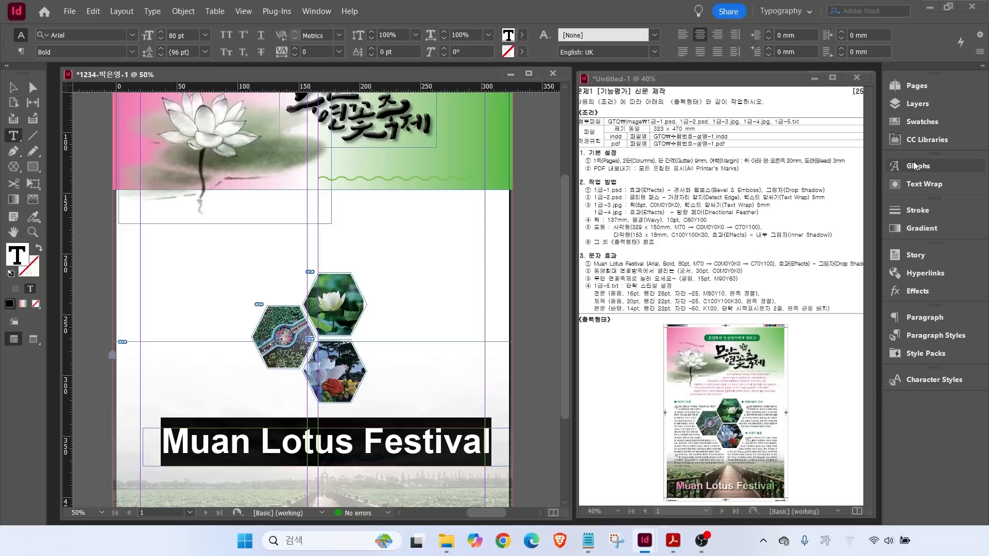
{"action": "left_click", "coordinate": [910, 123]}
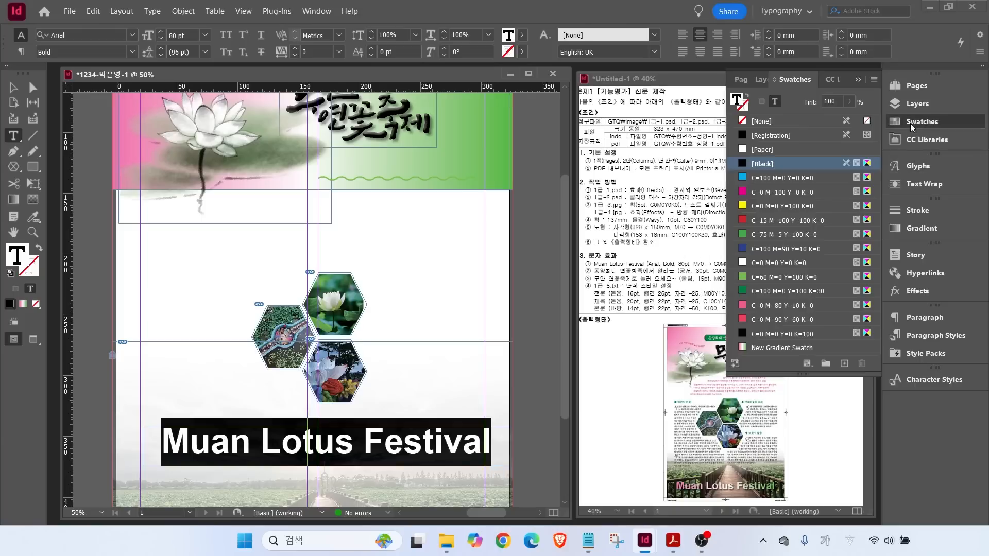
{"action": "left_click", "coordinate": [751, 348]}
{"action": "left_click", "coordinate": [13, 87]}
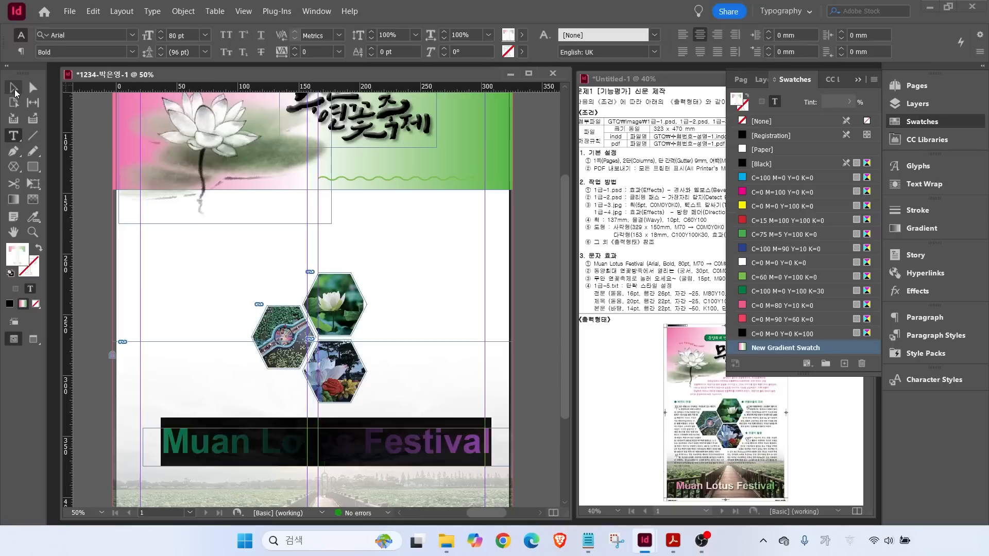
{"action": "left_click", "coordinate": [159, 302]}
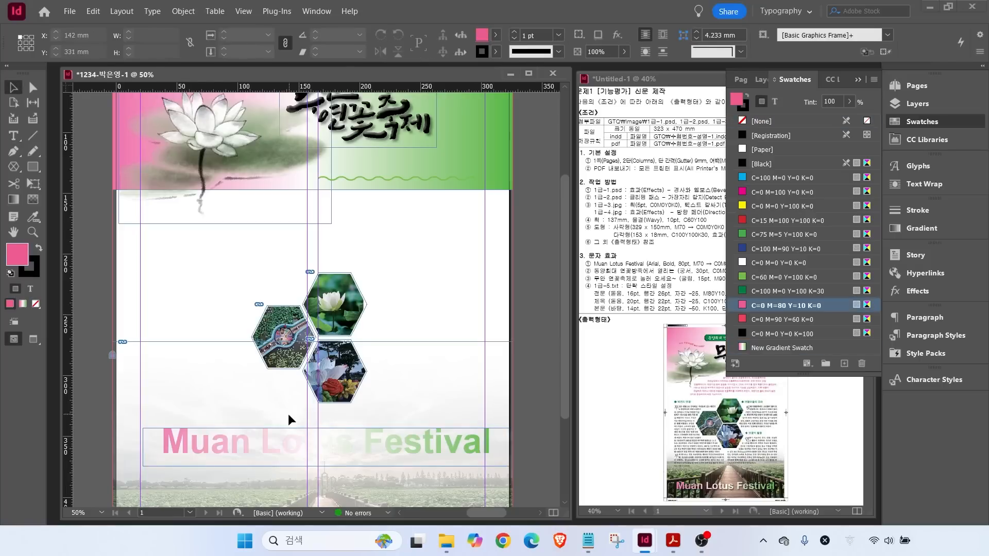
{"action": "left_click", "coordinate": [913, 123]}
{"action": "left_click_drag", "start_coordinate": [798, 259], "coordinate": [838, 237]}
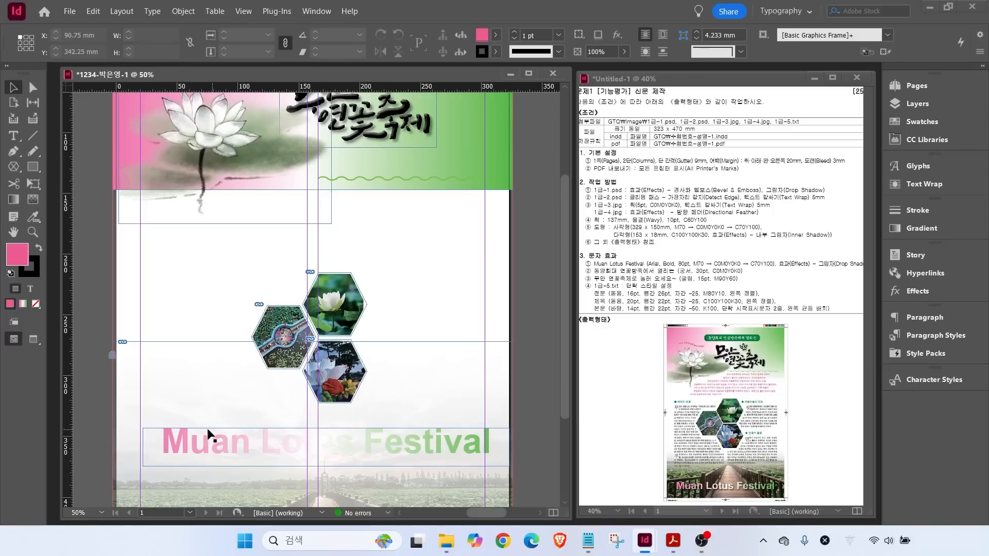
- Apply a Drop Shadow with default settings to the "Muan Lotus Festival" frame and move it to the page bottom at about X 15.5, Y 422 mm
{"action": "key", "text": "t"}
{"action": "left_click", "coordinate": [189, 441]}
{"action": "left_click_drag", "start_coordinate": [162, 442], "coordinate": [497, 443]}
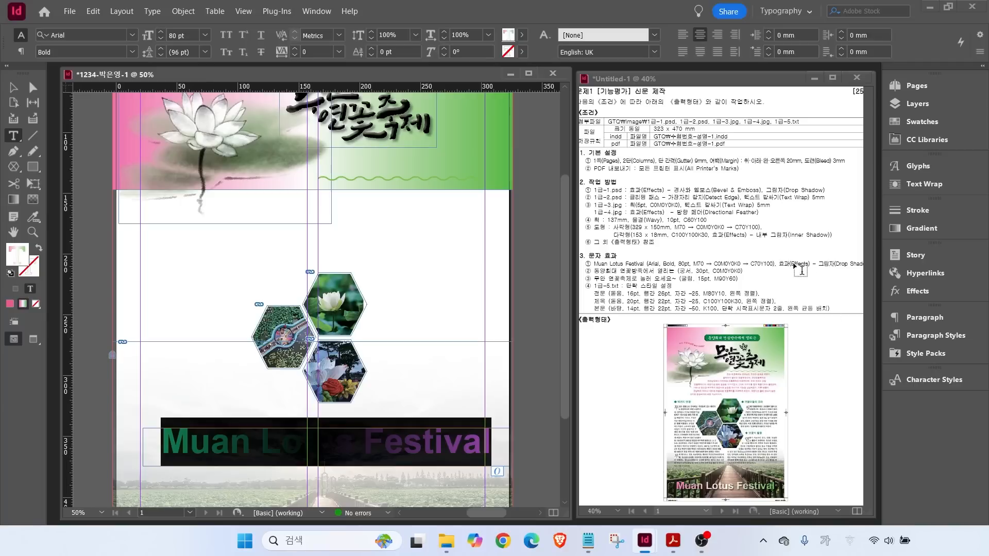
{"action": "left_click", "coordinate": [14, 87]}
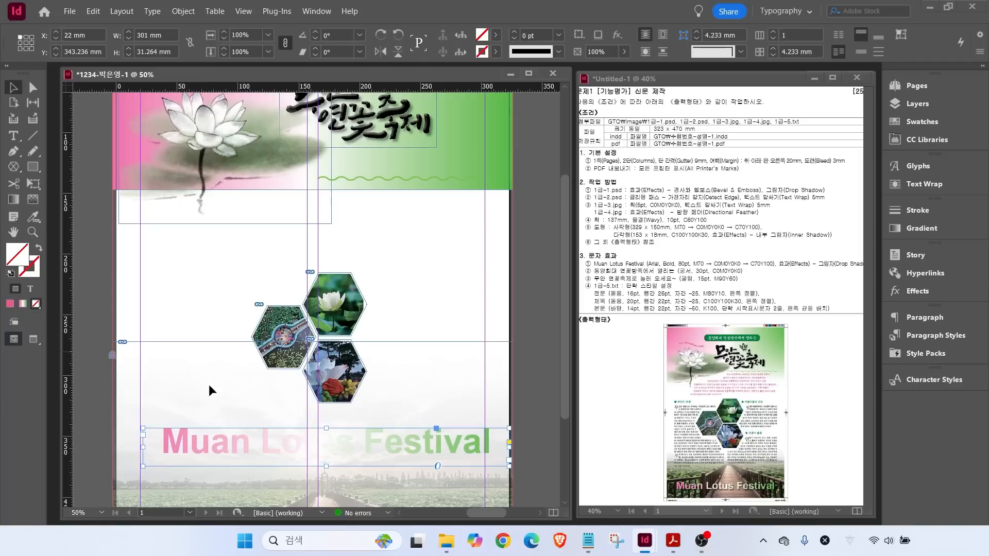
{"action": "left_click_drag", "start_coordinate": [216, 446], "coordinate": [204, 439]}
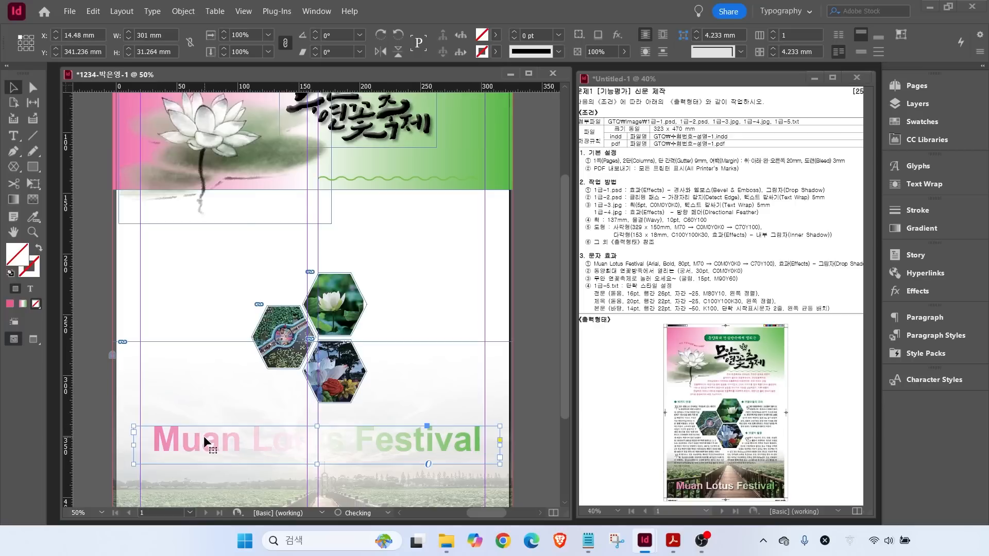
{"action": "right_click", "coordinate": [204, 439]}
{"action": "mouse_move", "coordinate": [243, 353]}
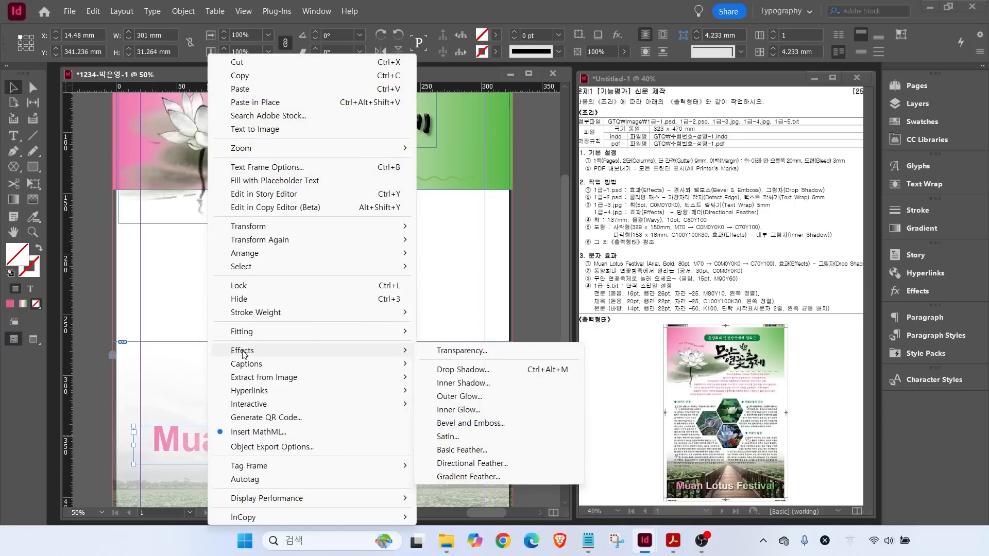
{"action": "left_click", "coordinate": [451, 371]}
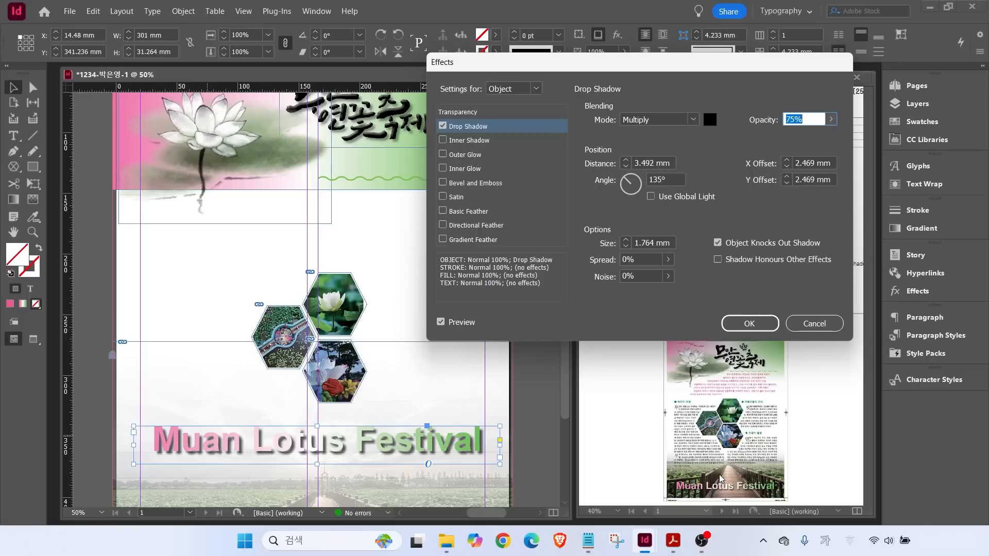
{"action": "left_click", "coordinate": [749, 322]}
{"action": "left_click_drag", "start_coordinate": [329, 458], "coordinate": [341, 411]}
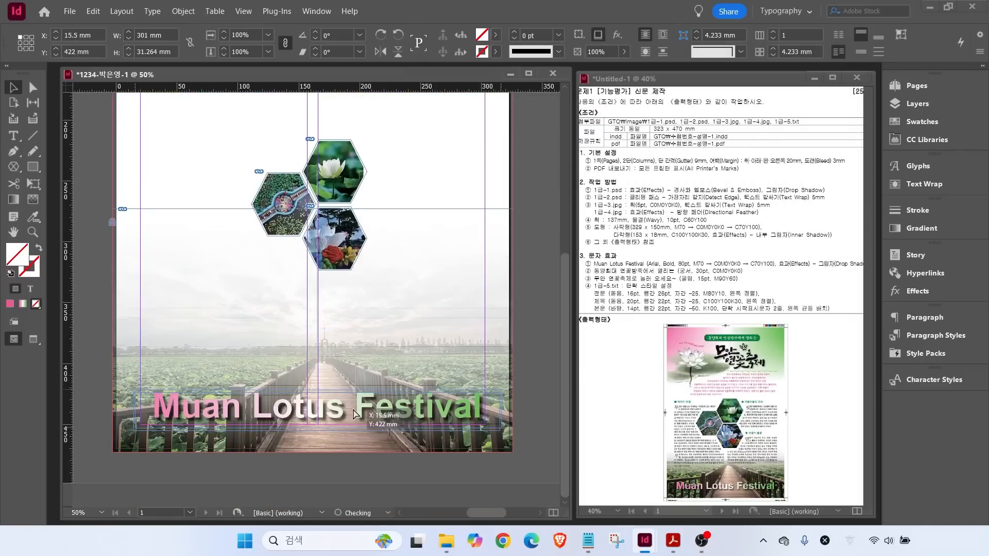
{"action": "left_click", "coordinate": [465, 464]}
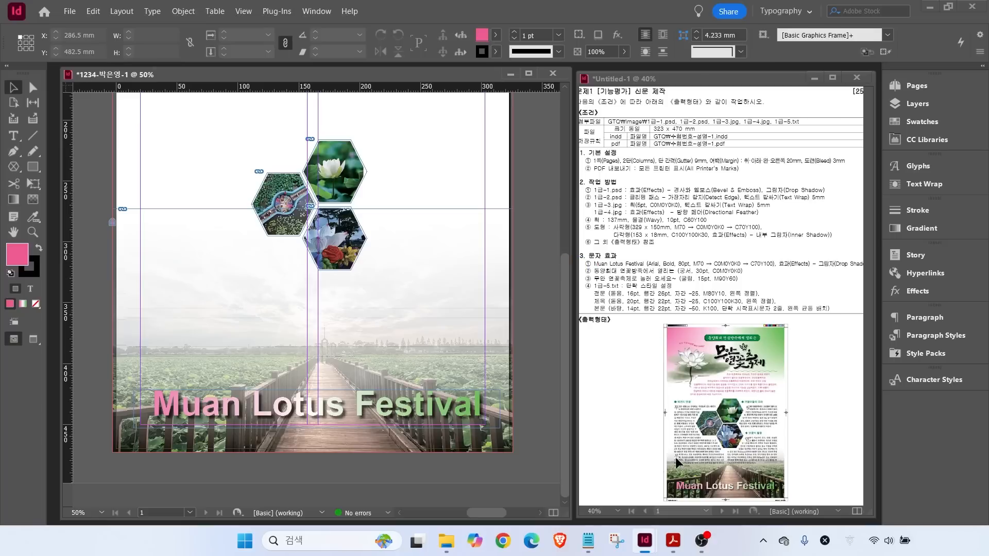
- Switch to Notepad, copy the line "동양최대 연꽃방죽에서 열리는" from 1급-5.txt, and return to the layout
{"action": "left_click", "coordinate": [588, 539]}
{"action": "left_click", "coordinate": [621, 144]}
{"action": "left_click_drag", "start_coordinate": [614, 138], "coordinate": [764, 150]}
{"action": "key", "text": "ctrl+c"}
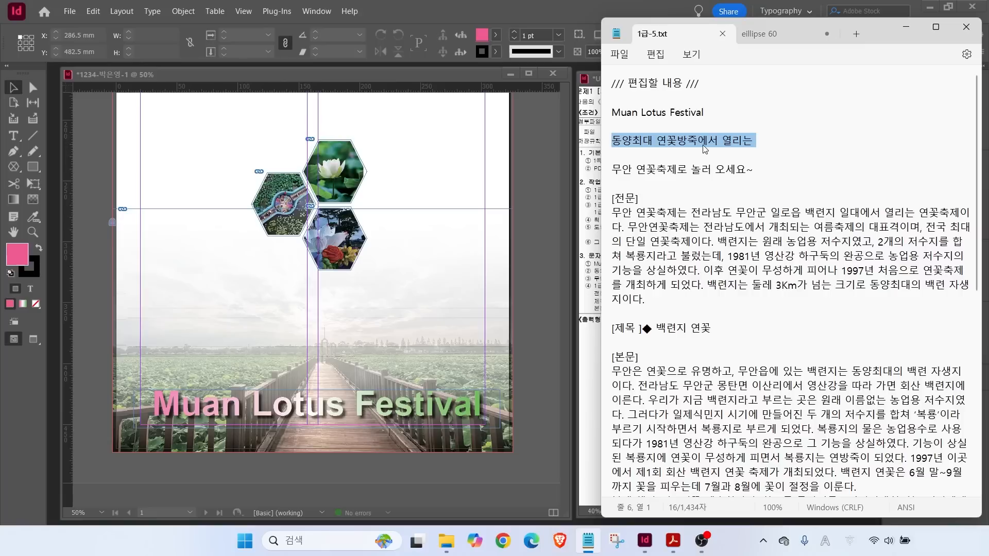
{"action": "left_click", "coordinate": [199, 162]}
- Create a text frame about 151 x 14 mm above the green shape and paste "동양최대 연꽃방죽에서 열리는" into it
{"action": "scroll", "coordinate": [368, 175], "scroll_direction": "up", "scroll_amount": 5}
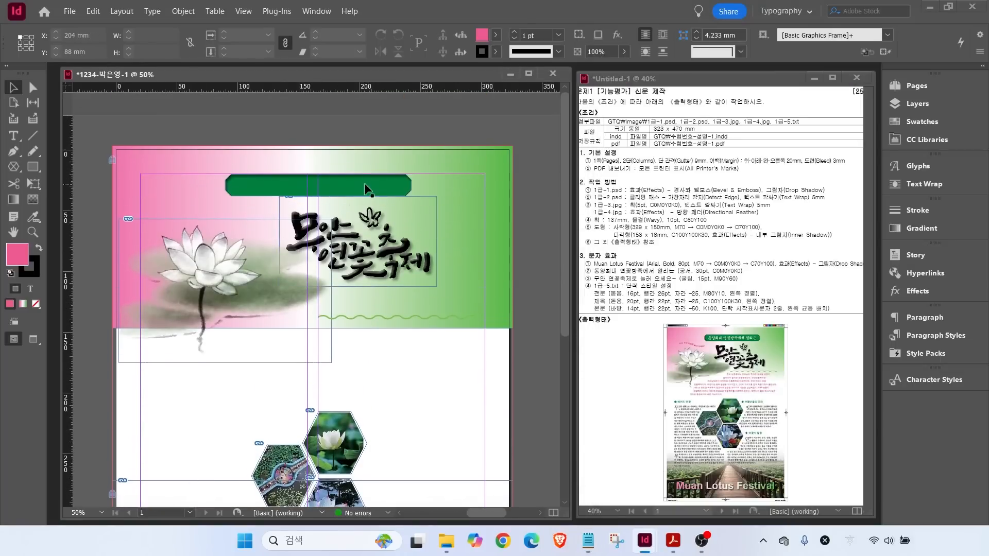
{"action": "left_click", "coordinate": [13, 135]}
{"action": "left_click_drag", "start_coordinate": [228, 153], "coordinate": [411, 170]}
{"action": "key", "text": "ctrl+v"}
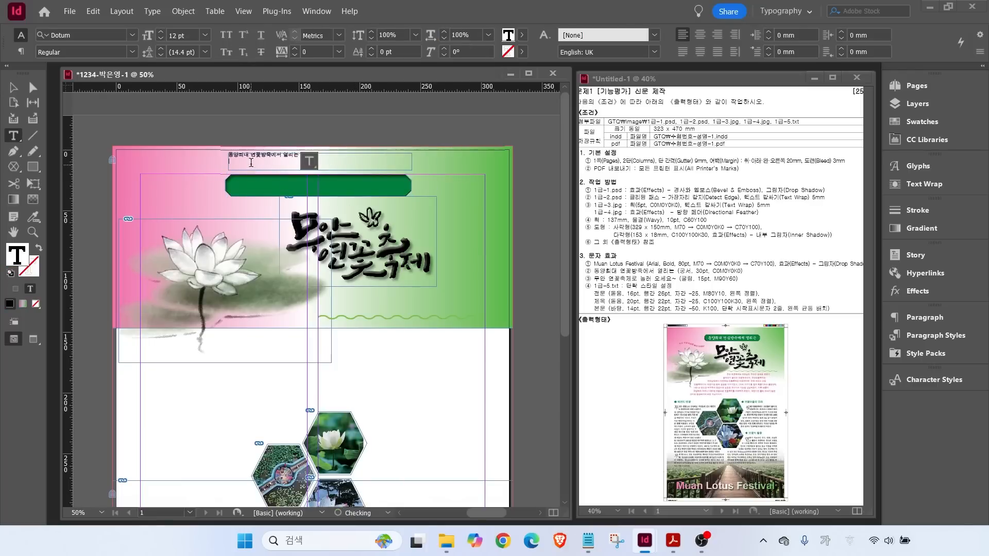
- Format the "동양최대 연꽃방죽에서 열리는" text in Gungsuh at 30 pt with the C=0 M=0 Y=0 K=0 swatch
{"action": "left_click_drag", "start_coordinate": [250, 161], "coordinate": [220, 148]}
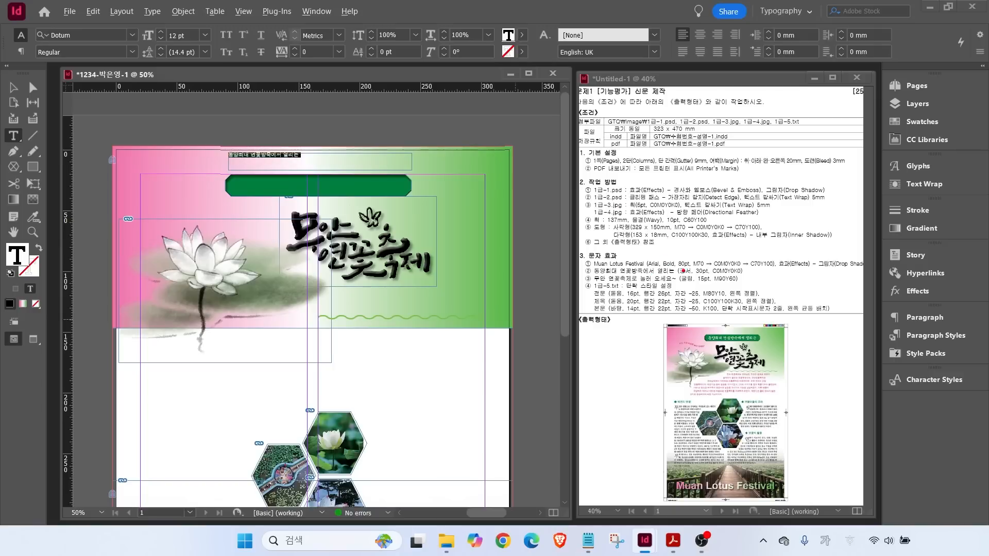
{"action": "left_click_drag", "start_coordinate": [703, 265], "coordinate": [725, 244]}
{"action": "left_click", "coordinate": [133, 35]}
{"action": "left_click", "coordinate": [65, 114]}
{"action": "left_click", "coordinate": [205, 35]}
{"action": "left_click", "coordinate": [193, 188]}
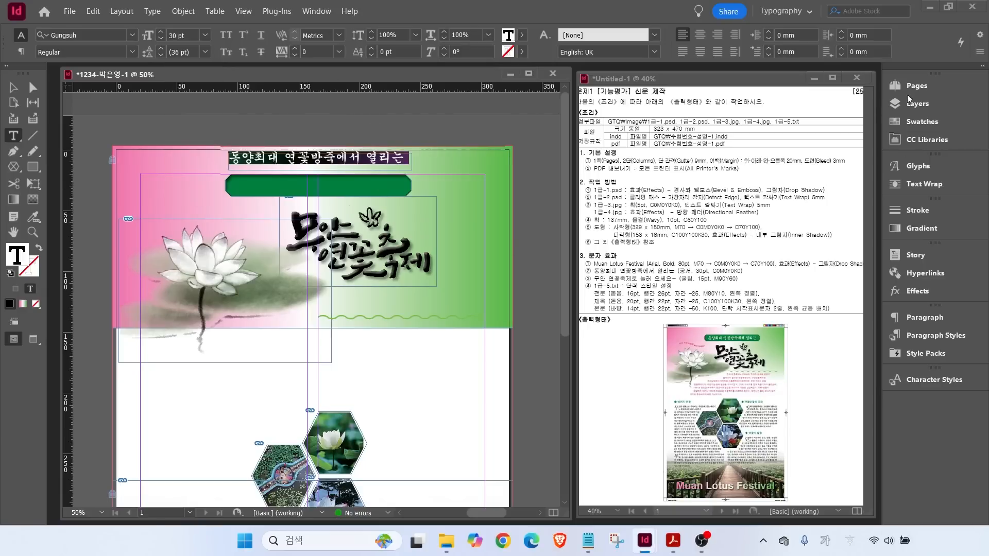
{"action": "left_click", "coordinate": [912, 121]}
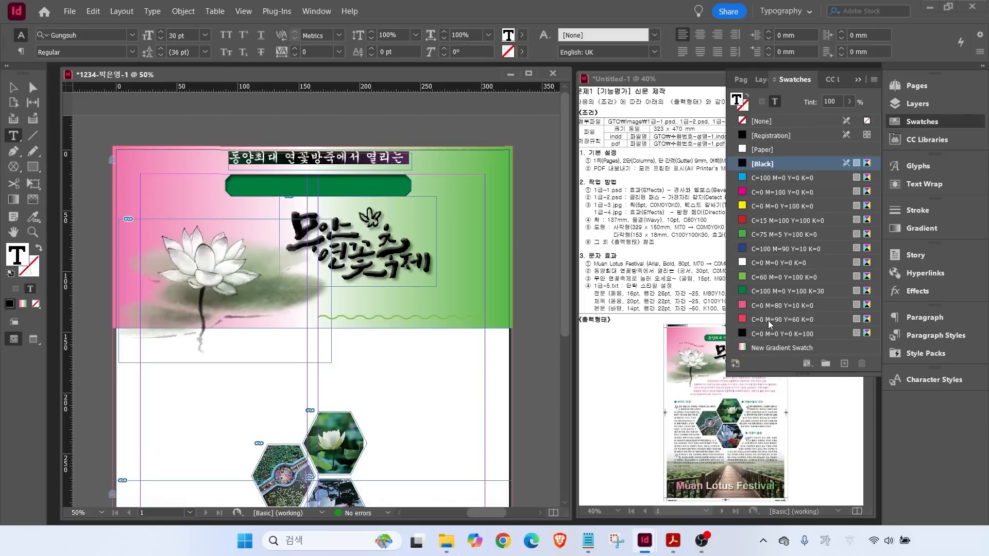
{"action": "left_click", "coordinate": [764, 263]}
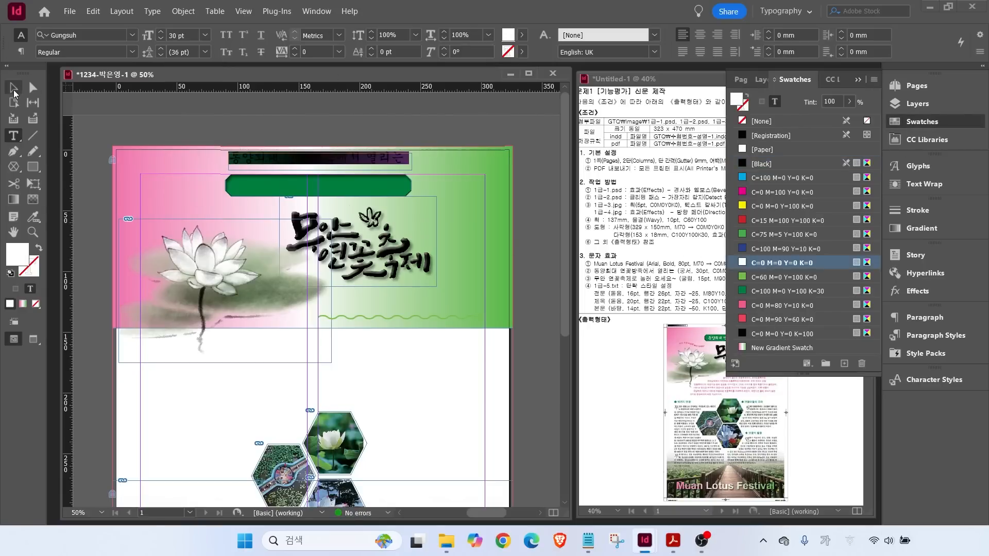
- Move the "동양최대 연꽃방죽에서 열리는" text frame down onto the green shape and deselect it
{"action": "left_click", "coordinate": [14, 87]}
{"action": "left_click_drag", "start_coordinate": [309, 161], "coordinate": [309, 184]}
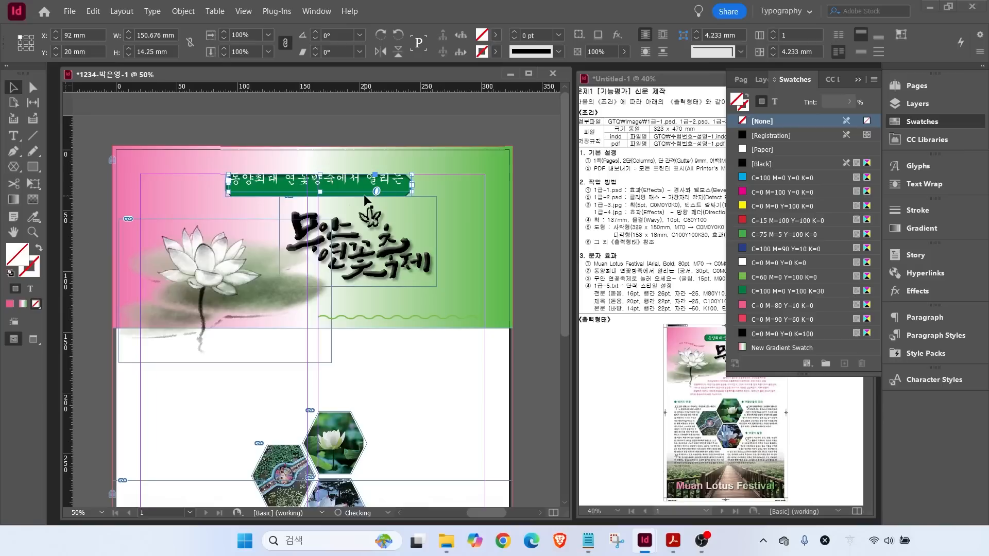
{"action": "key", "text": "ctrl+shift+a"}
{"action": "left_click", "coordinate": [786, 306]}
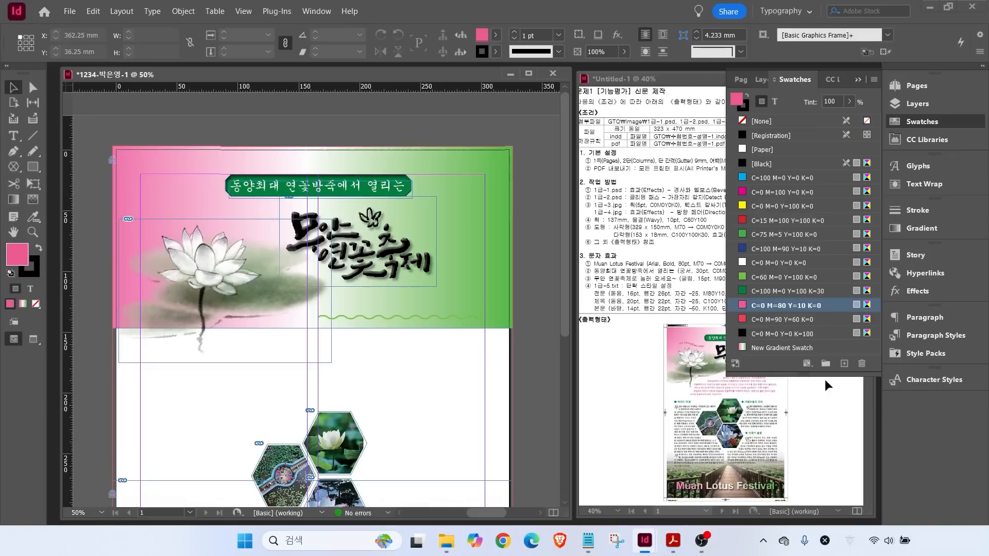
- Switch to Notepad, copy the line "무안 연꽃축제로 놀러 오세요~" from 1급-5.txt, and return to the layout
{"action": "left_click", "coordinate": [588, 541]}
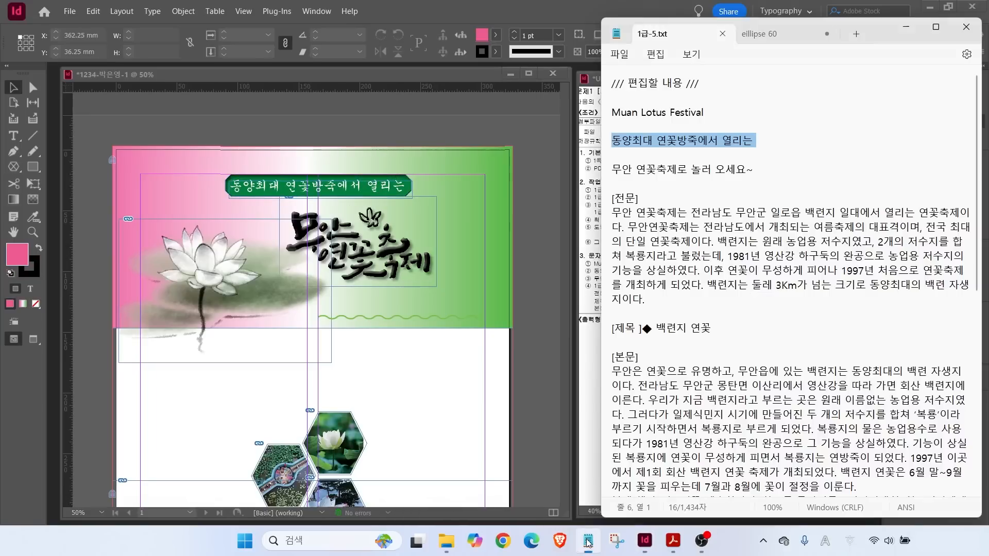
{"action": "left_click_drag", "start_coordinate": [615, 169], "coordinate": [768, 174]}
{"action": "key", "text": "ctrl+c"}
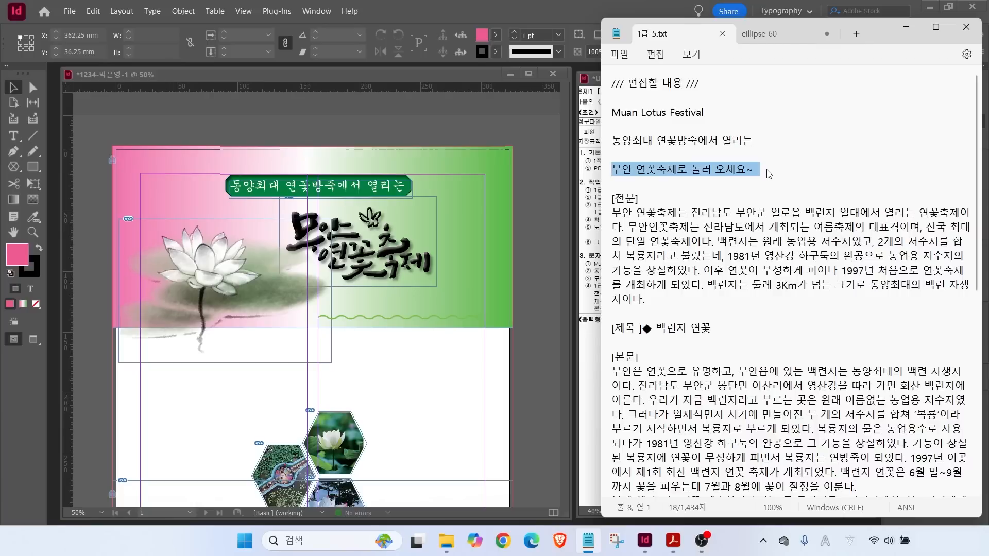
{"action": "left_click", "coordinate": [415, 79]}
{"action": "left_click", "coordinate": [913, 123]}
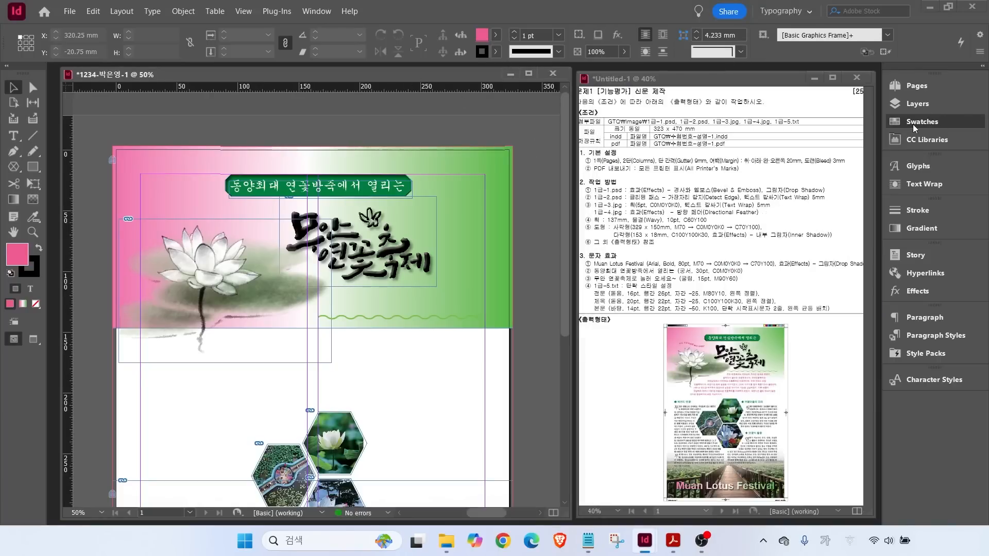
- Draw an open S-shaped curve about 80 x 16 mm above the lotus flower with the Pen tool, using three anchor points
{"action": "left_click_drag", "start_coordinate": [664, 341], "coordinate": [691, 339]}
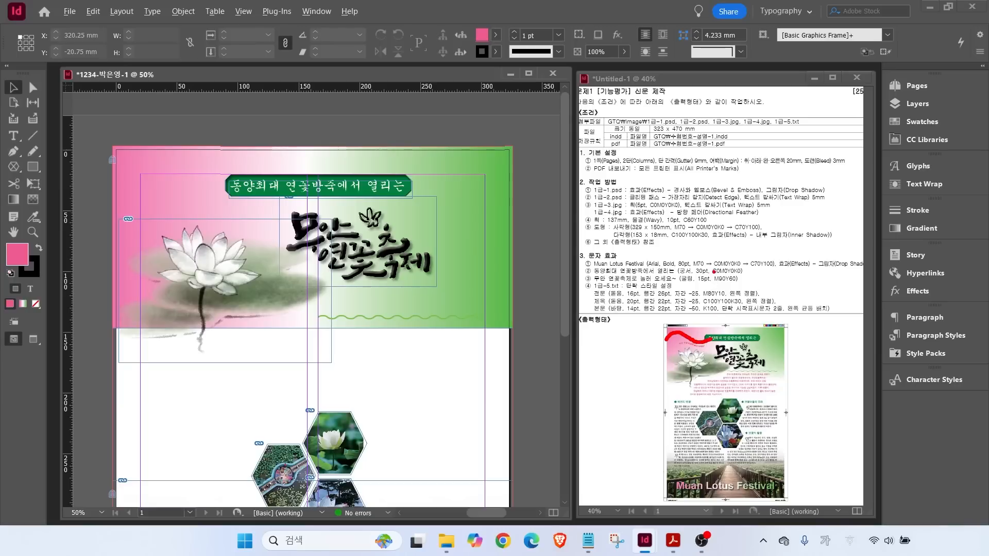
{"action": "key", "text": "Escape"}
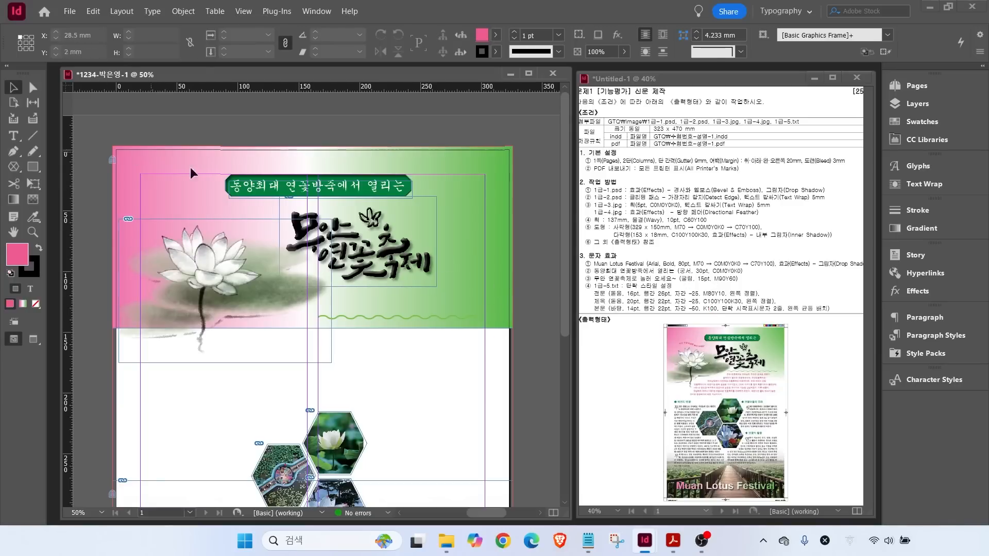
{"action": "scroll", "coordinate": [216, 228], "scroll_direction": "up", "scroll_amount": 1}
{"action": "scroll", "coordinate": [206, 221], "scroll_direction": "up", "scroll_amount": 1}
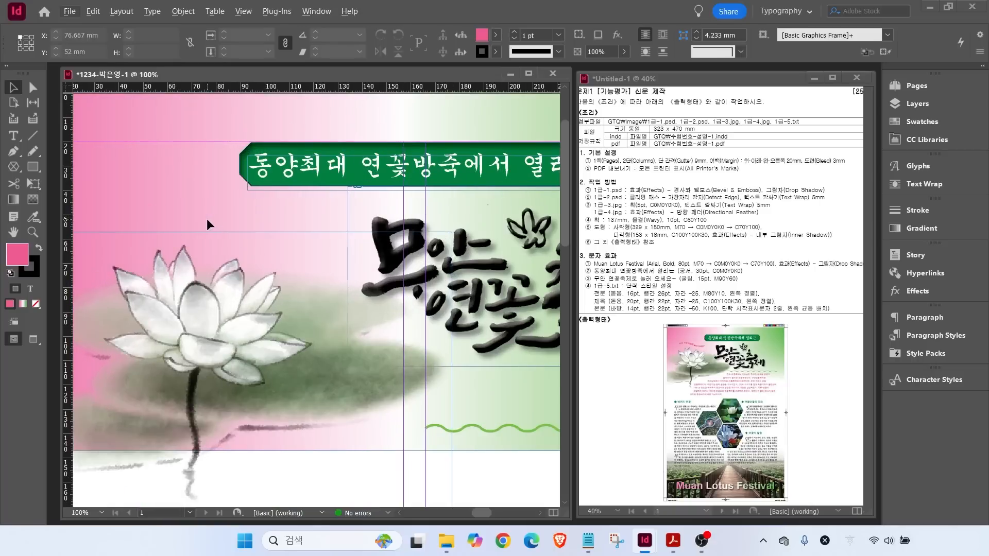
{"action": "scroll", "coordinate": [181, 216], "scroll_direction": "down", "scroll_amount": 1}
{"action": "key", "text": "p"}
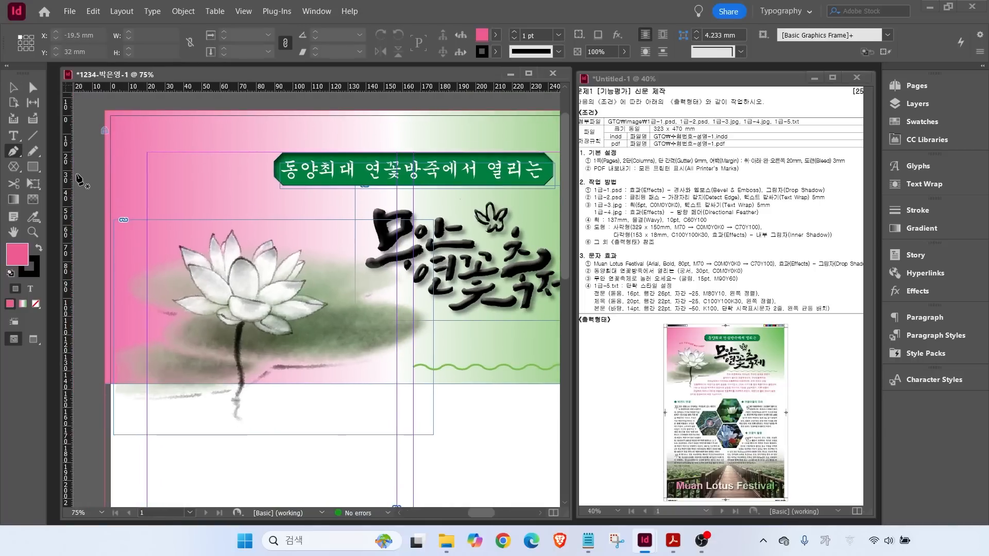
{"action": "left_click", "coordinate": [136, 232]}
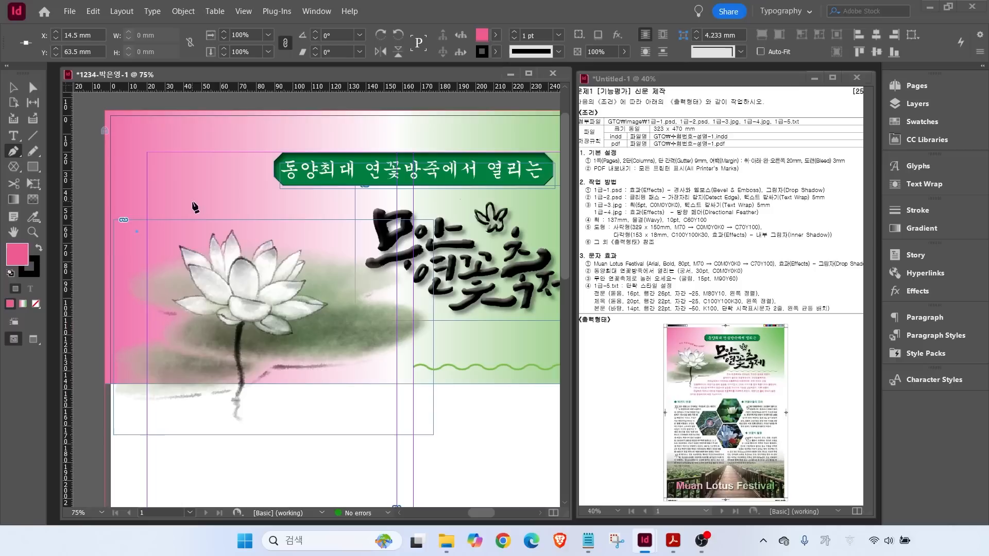
{"action": "left_click_drag", "start_coordinate": [202, 203], "coordinate": [237, 199]}
{"action": "left_click_drag", "start_coordinate": [283, 223], "coordinate": [312, 225]}
{"action": "key", "text": "ctrl"}
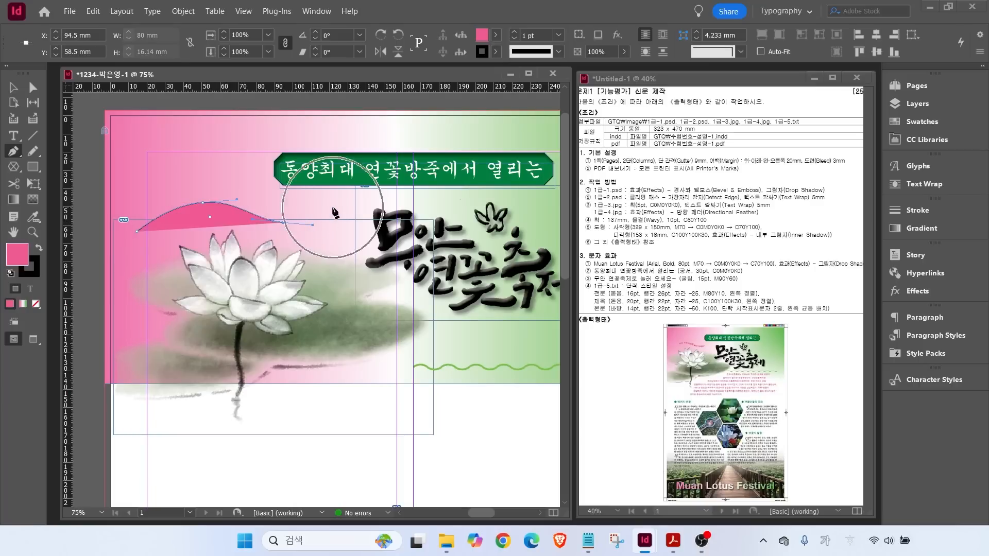
- End the curve above the lotus with a final anchor point, about 107.5 mm wide overall, and remove its fill
{"action": "left_click", "coordinate": [333, 207]}
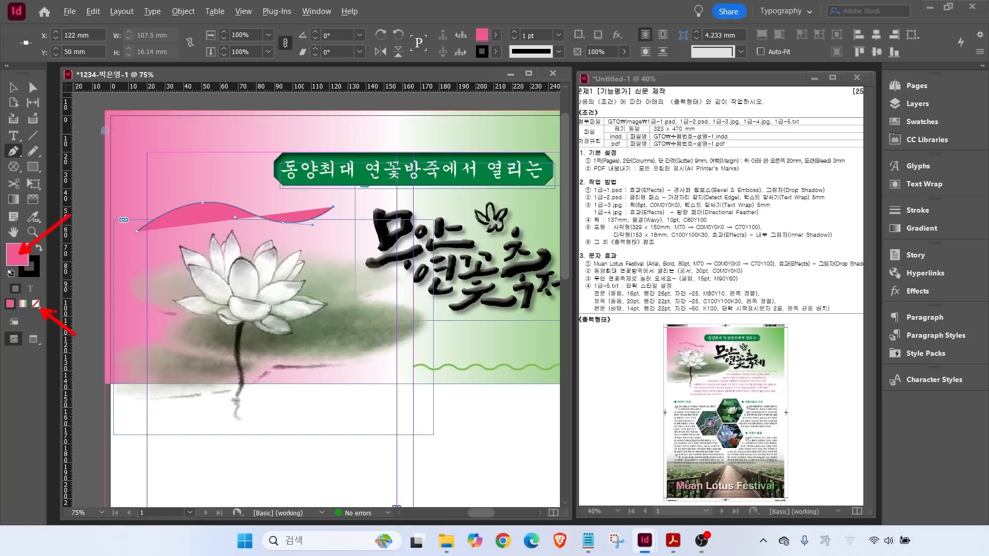
{"action": "left_click", "coordinate": [36, 305]}
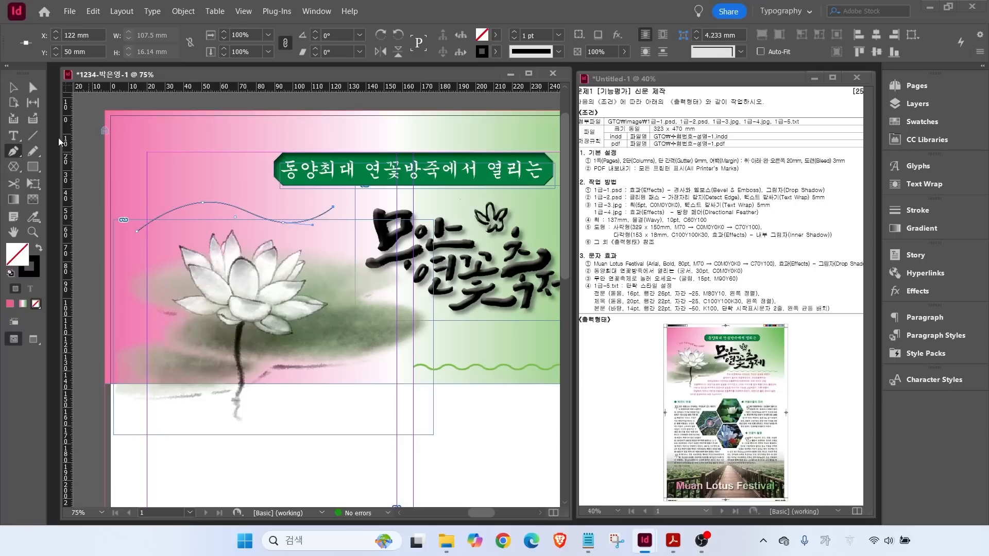
- Paste the copied line "무안 연꽃축제로 놀러 오세요~" onto the curve with the Type on a Path tool
{"action": "left_click", "coordinate": [14, 137]}
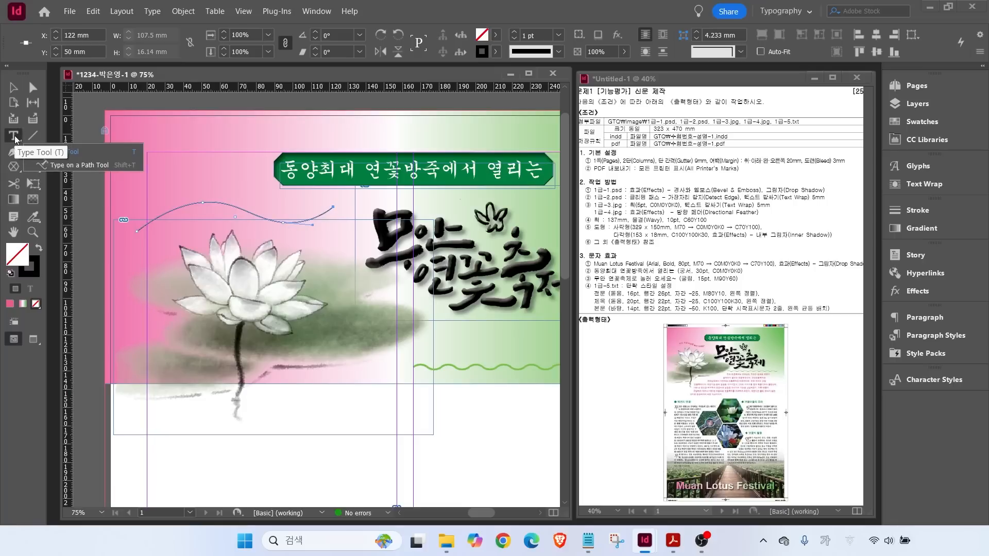
{"action": "left_click", "coordinate": [72, 168]}
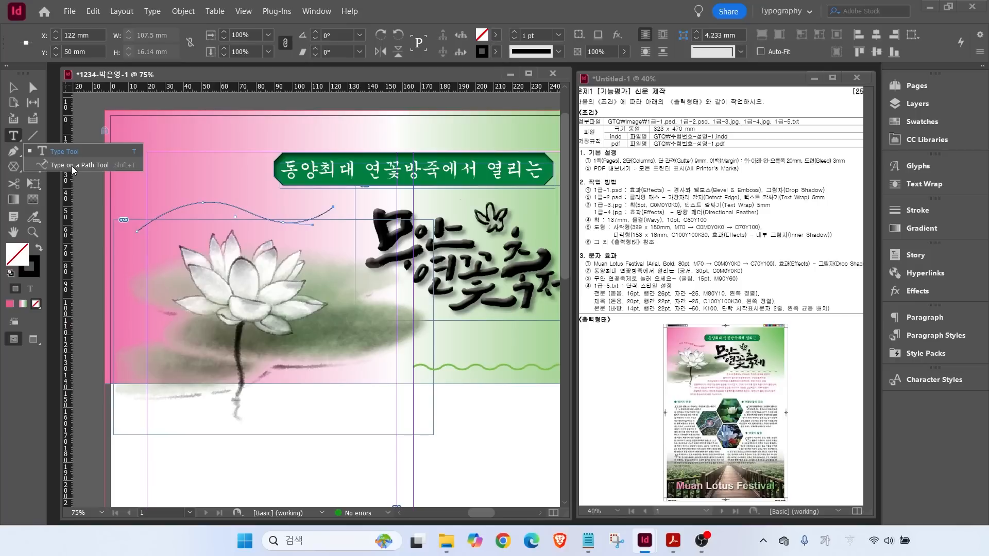
{"action": "left_click", "coordinate": [72, 166]}
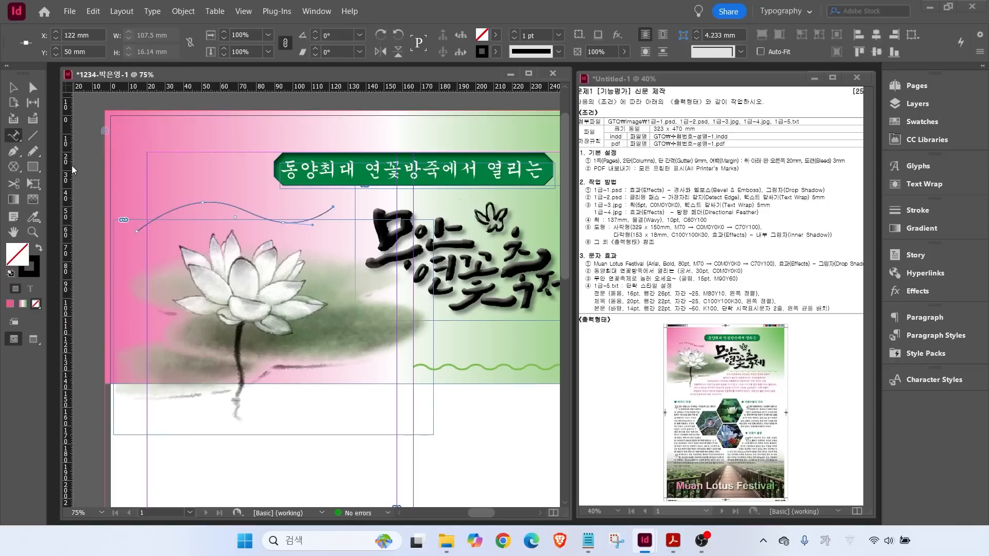
{"action": "left_click", "coordinate": [153, 218]}
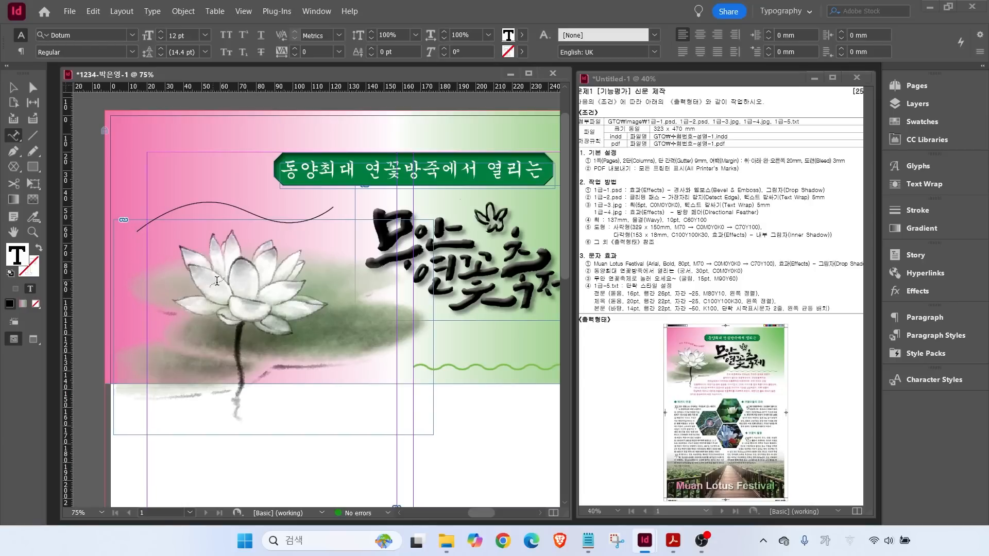
{"action": "key", "text": "ctrl+v"}
- Format the curve text in Gulim at 15 pt with the C=0 M=90 Y=60 K=0 swatch and center it on the path
{"action": "left_click_drag", "start_coordinate": [238, 204], "coordinate": [132, 232]}
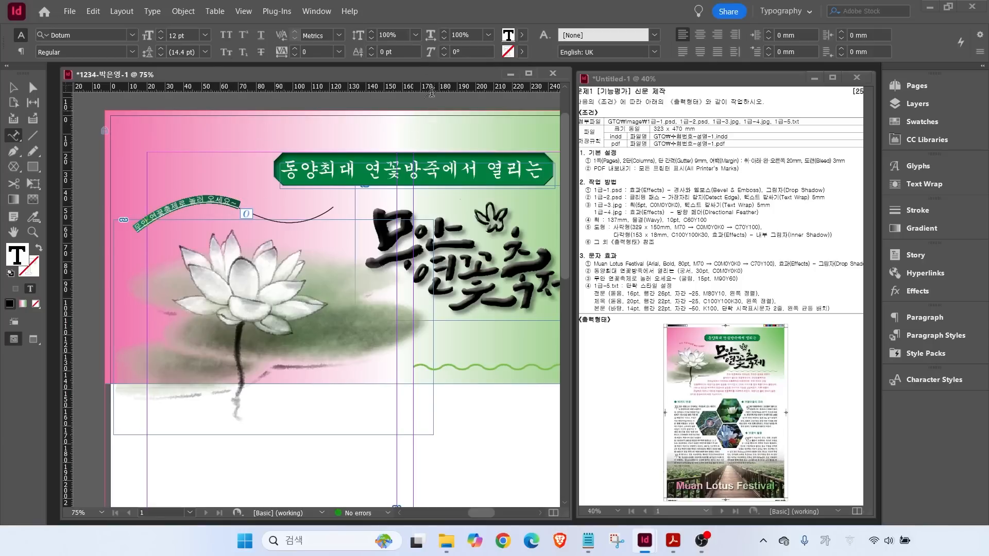
{"action": "left_click", "coordinate": [131, 35]}
{"action": "left_click", "coordinate": [66, 136]}
{"action": "left_click", "coordinate": [161, 32]}
{"action": "left_click", "coordinate": [161, 32]}
{"action": "left_click", "coordinate": [161, 32]}
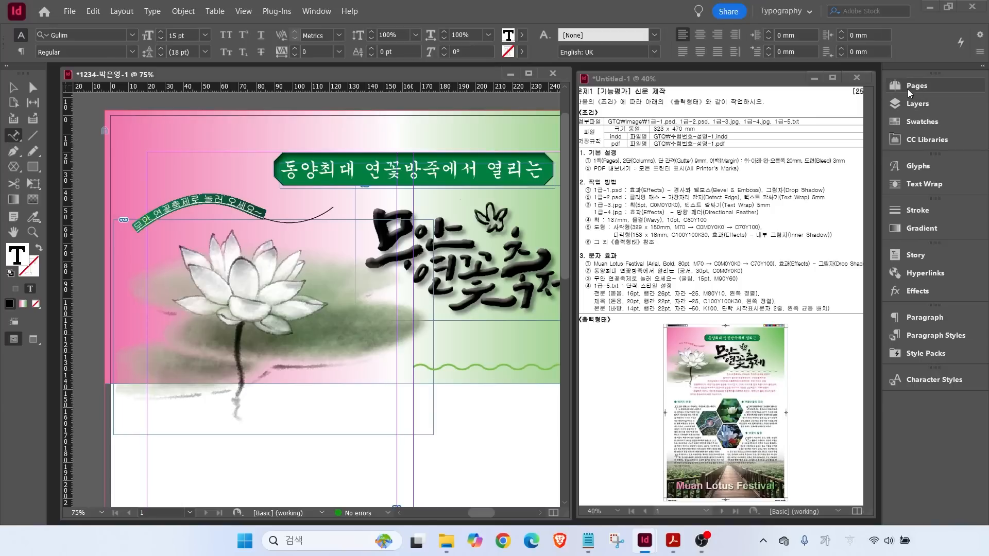
{"action": "left_click", "coordinate": [906, 124]}
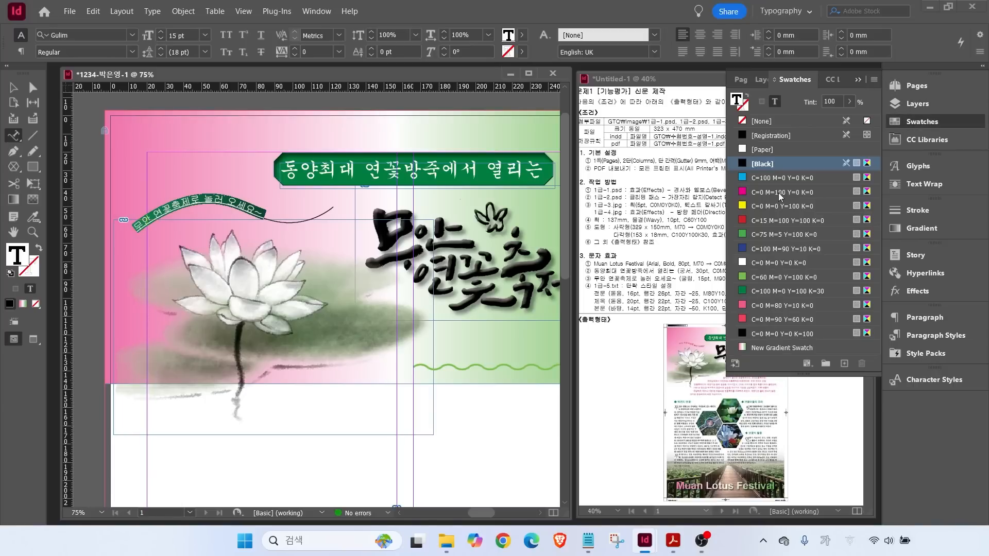
{"action": "left_click", "coordinate": [778, 315]}
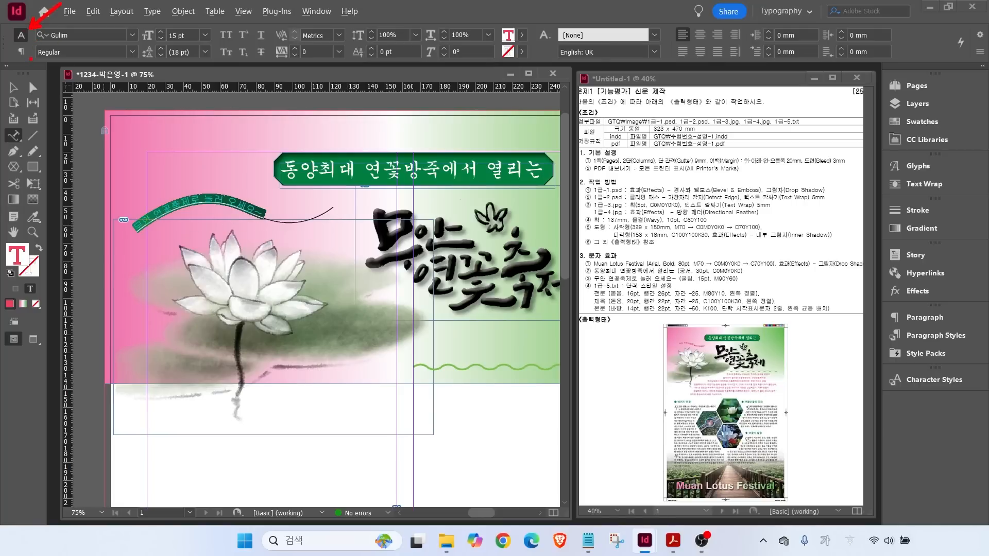
{"action": "left_click", "coordinate": [20, 51]}
{"action": "left_click", "coordinate": [61, 35]}
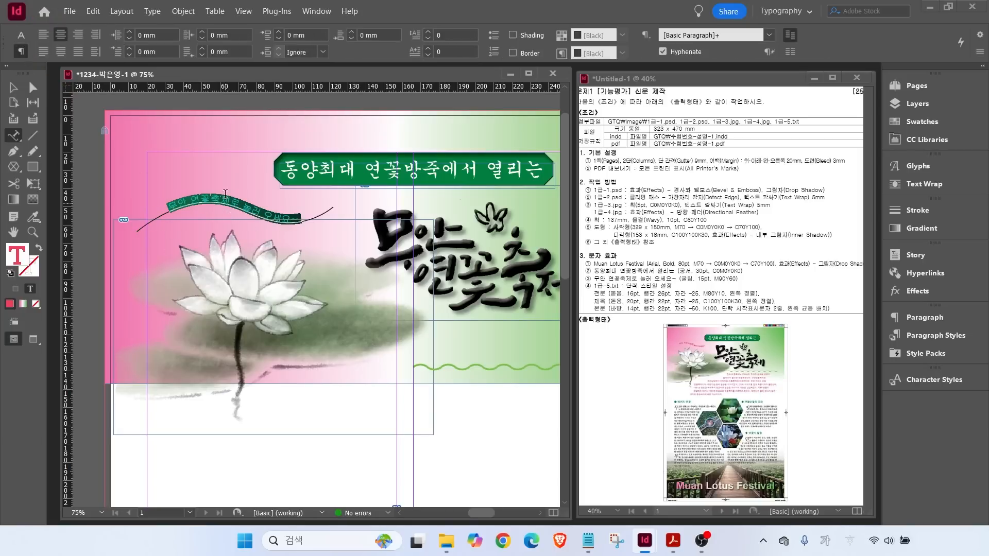
- Remove the stroke from the text path, move it right and slightly down to just above the lotus flower, and deselect it
{"action": "left_click", "coordinate": [14, 88]}
{"action": "left_click", "coordinate": [172, 202]}
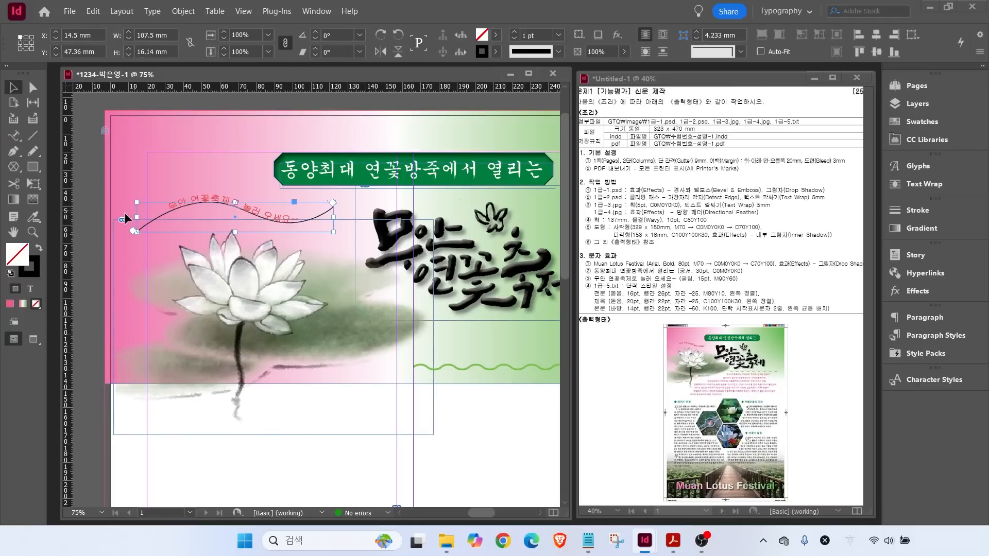
{"action": "left_click", "coordinate": [103, 250]}
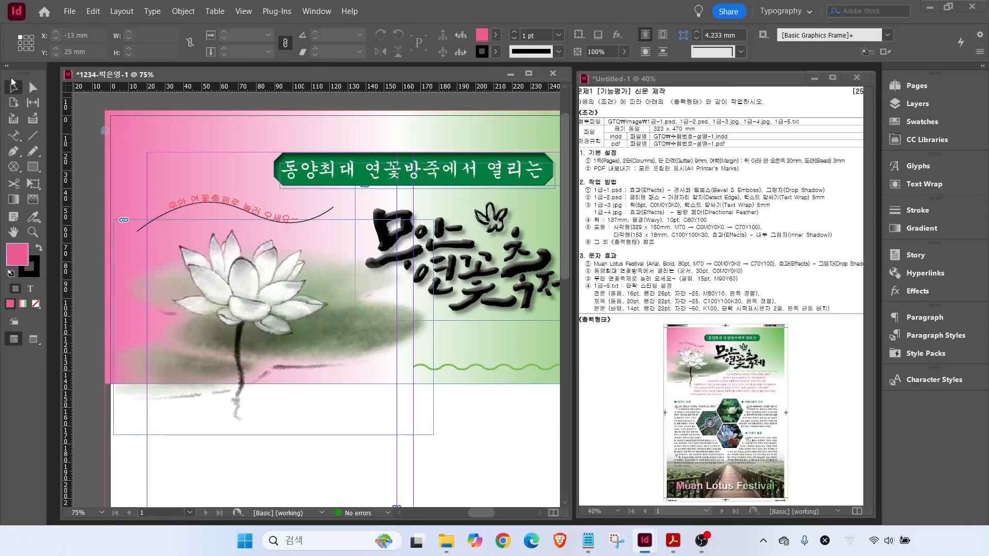
{"action": "left_click", "coordinate": [15, 89]}
{"action": "left_click", "coordinate": [165, 212]}
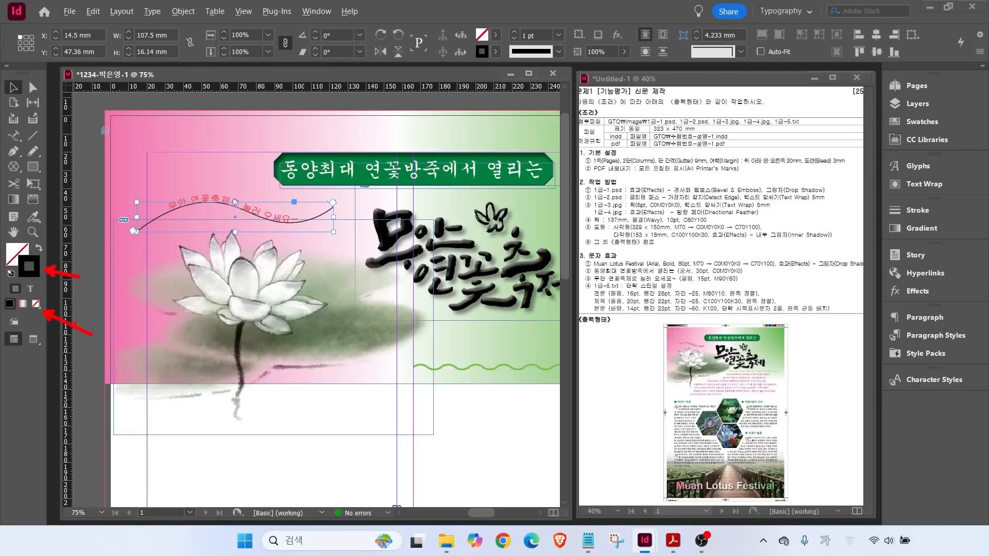
{"action": "left_click", "coordinate": [36, 304]}
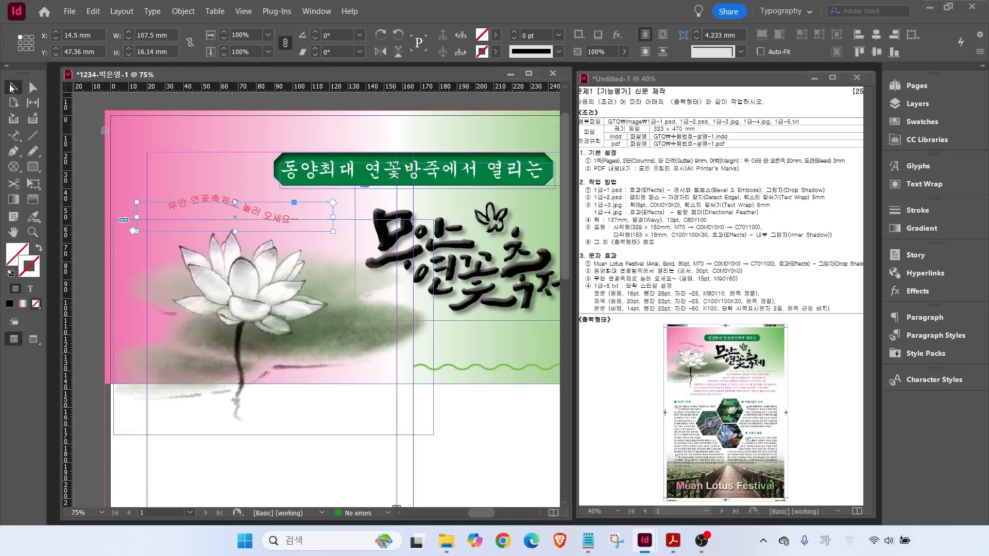
{"action": "left_click_drag", "start_coordinate": [202, 198], "coordinate": [226, 207]}
{"action": "key", "text": "ctrl+shift+a"}
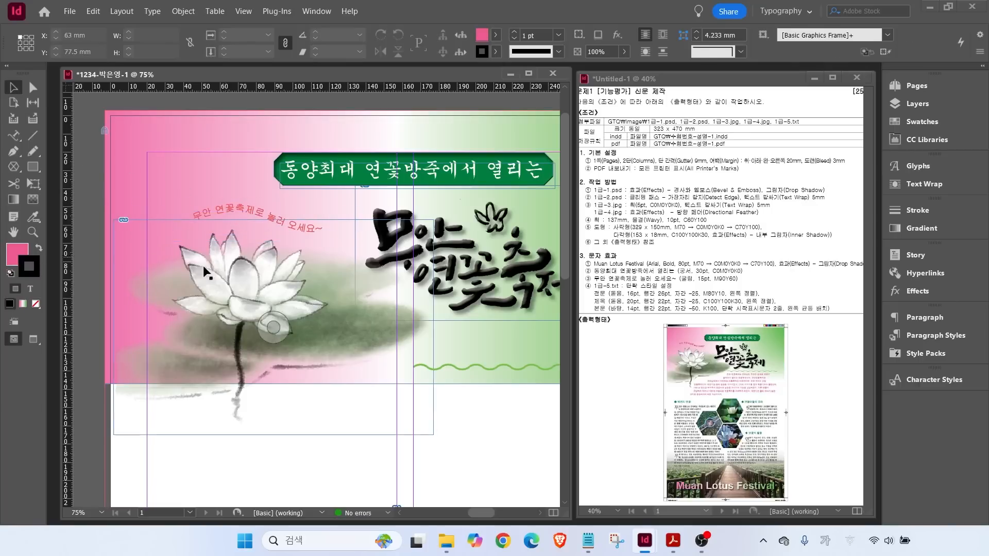
- Switch to Notepad, copy the paragraph under [전문] from 1급-5.txt, and return to the layout
{"action": "double_click", "coordinate": [13, 233]}
{"action": "left_click", "coordinate": [16, 89]}
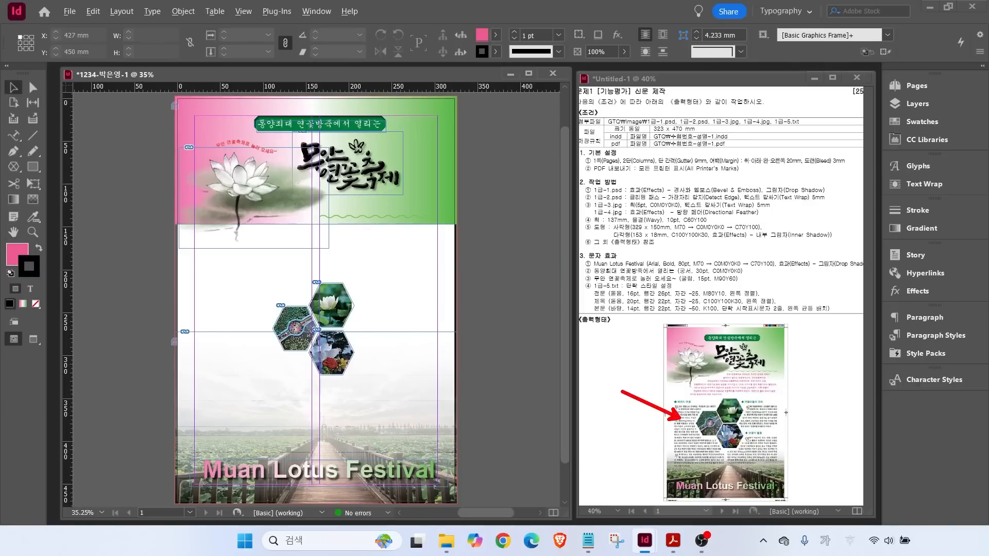
{"action": "left_click", "coordinate": [586, 545]}
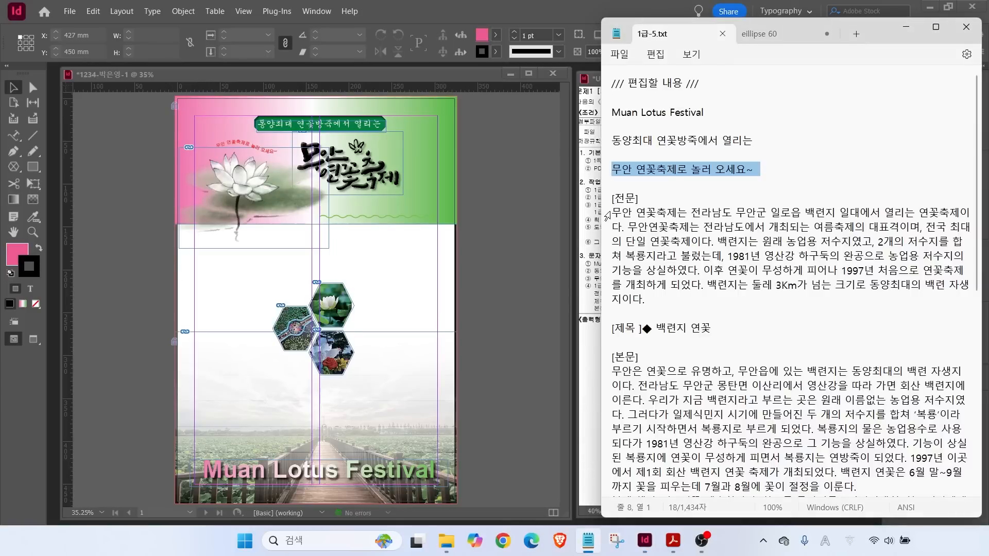
{"action": "left_click_drag", "start_coordinate": [614, 213], "coordinate": [672, 301]}
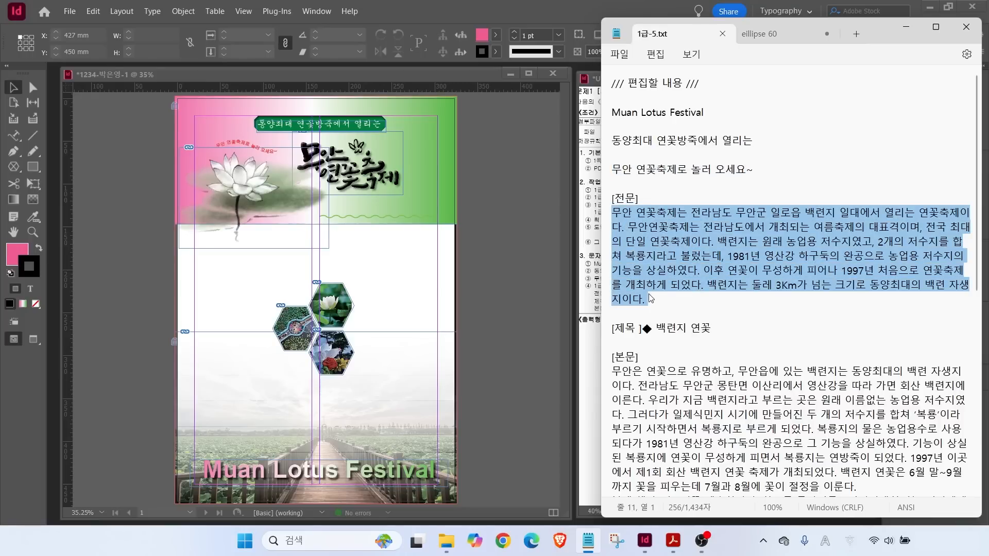
{"action": "left_click", "coordinate": [515, 268]}
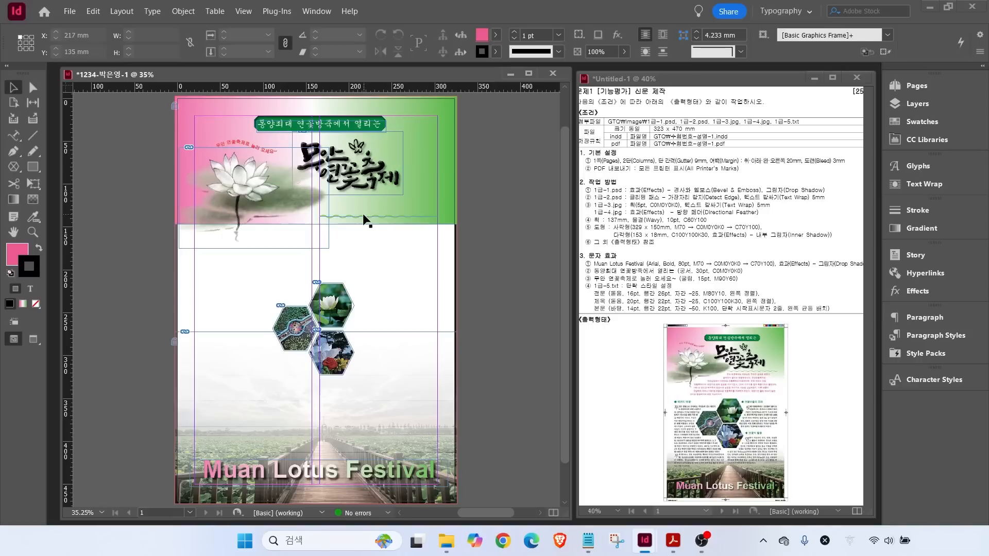
- Move the green wavy line up to just below the calligraphy title and draw a wide text frame beneath it, ending at the right margin
{"action": "left_click_drag", "start_coordinate": [363, 216], "coordinate": [360, 205]}
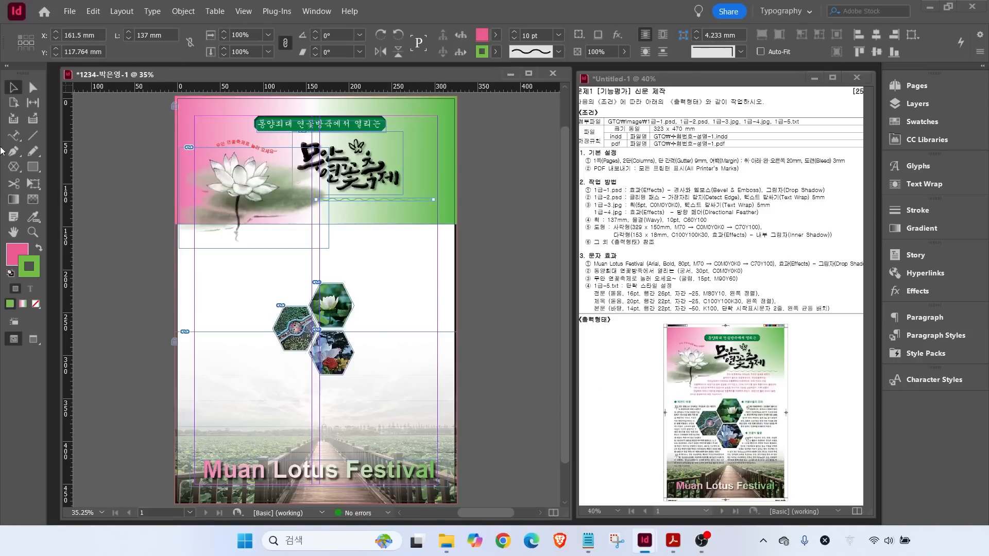
{"action": "left_click", "coordinate": [14, 137]}
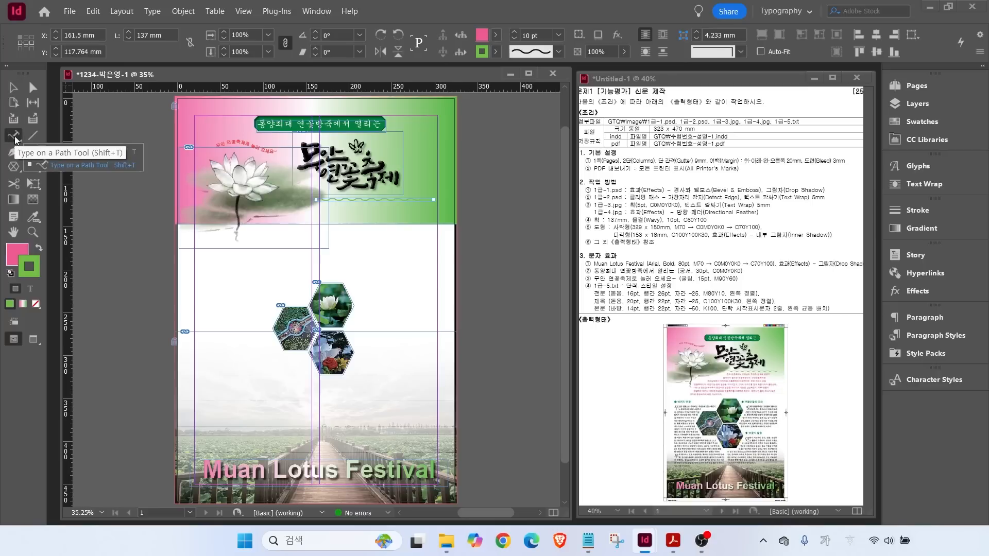
{"action": "key", "text": "t"}
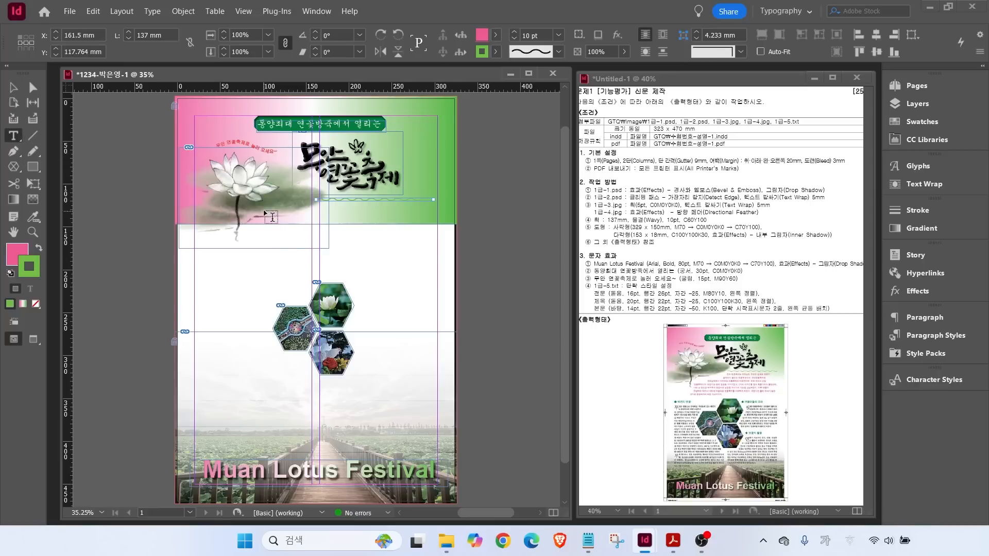
{"action": "left_click_drag", "start_coordinate": [243, 208], "coordinate": [437, 274]}
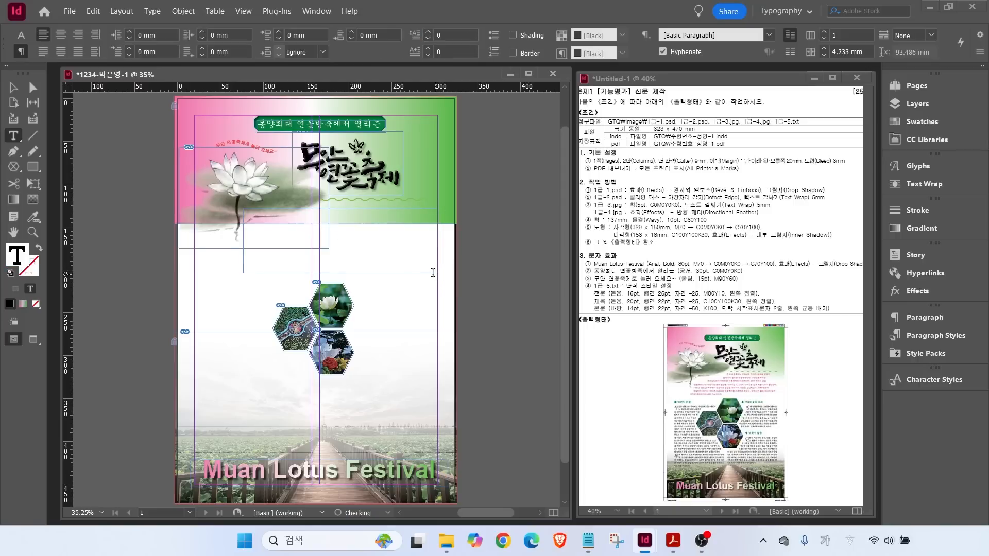
- Paste the copied paragraph into the new frame, apply the 전문 paragraph style to all of it, and deselect the frame
{"action": "key", "text": "ctrl+v"}
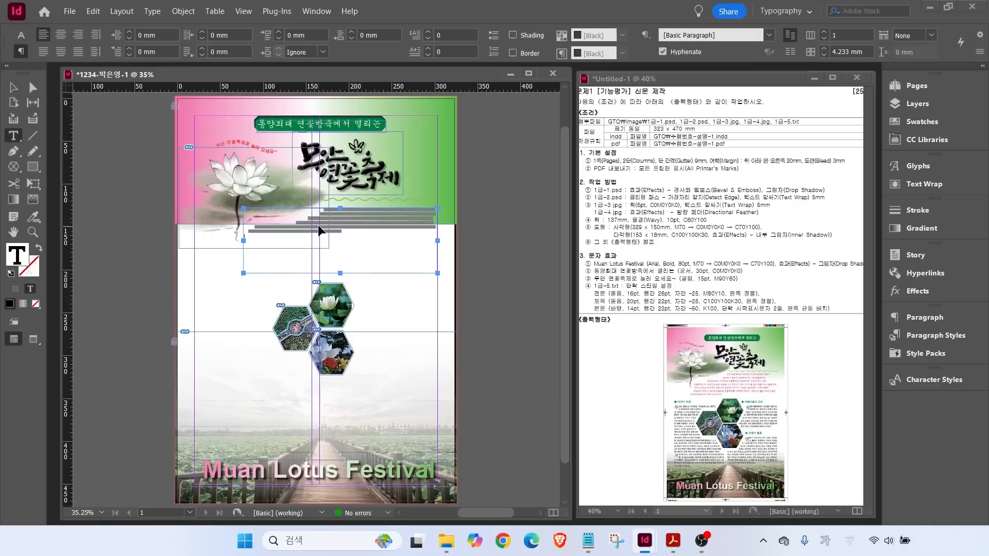
{"action": "key", "text": "ctrl+a"}
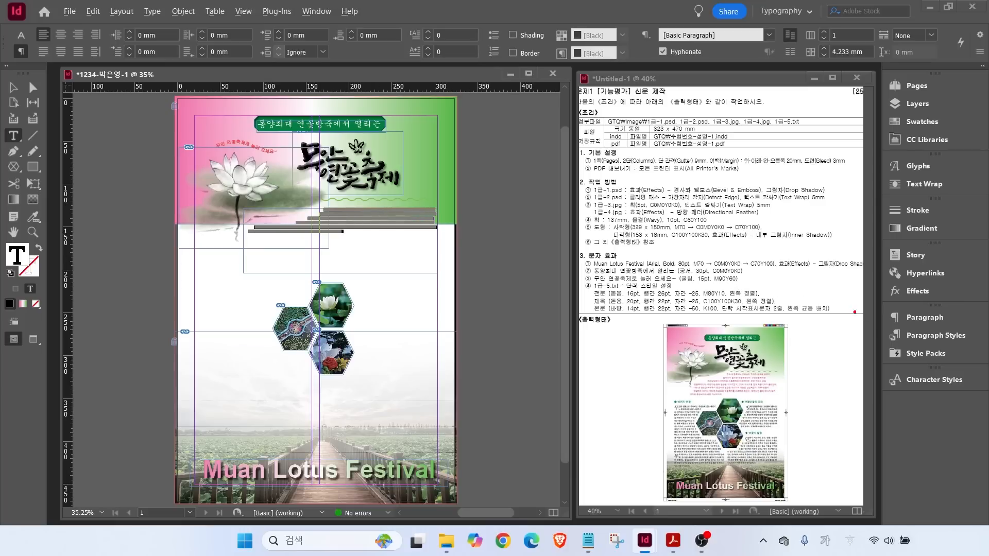
{"action": "left_click", "coordinate": [906, 335]}
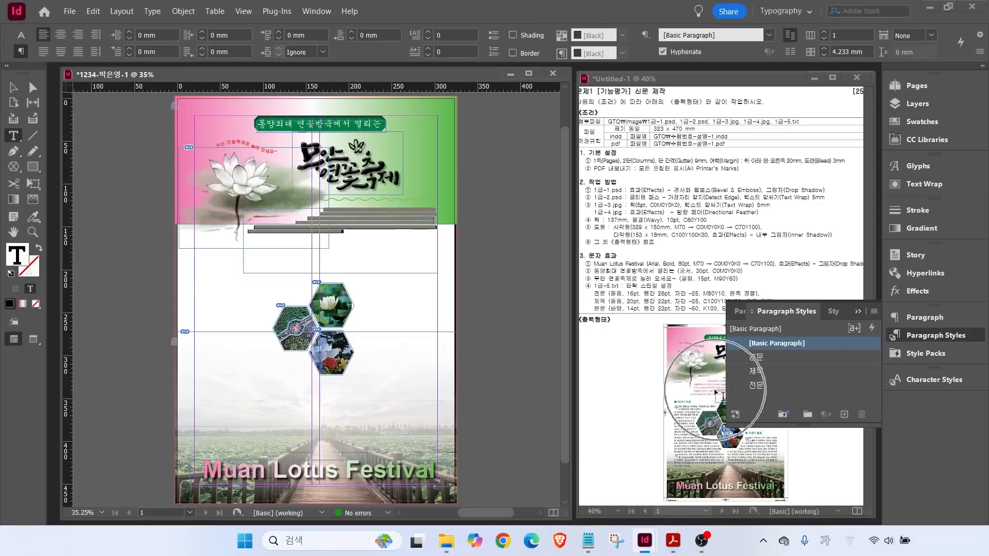
{"action": "left_click", "coordinate": [758, 386]}
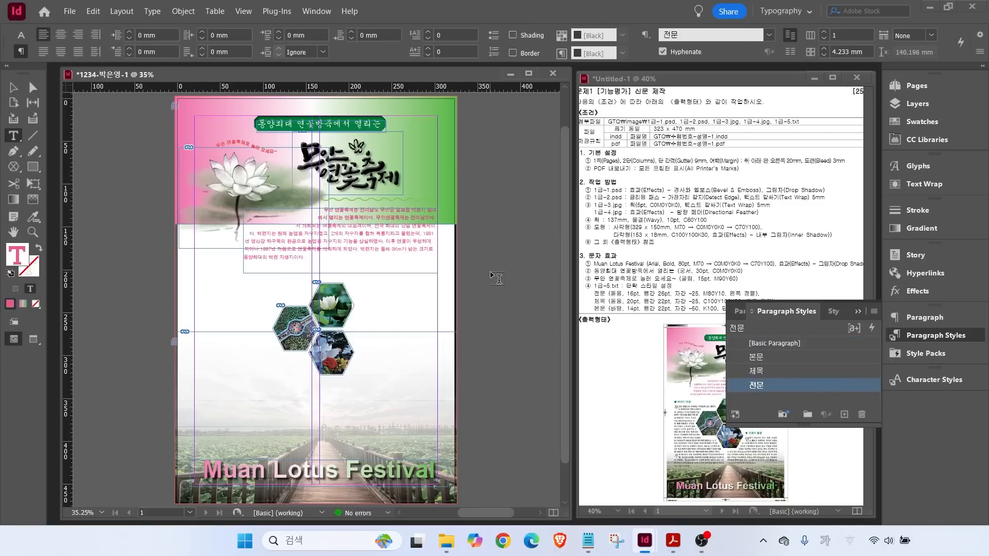
{"action": "left_click", "coordinate": [13, 88]}
{"action": "left_click", "coordinate": [168, 239]}
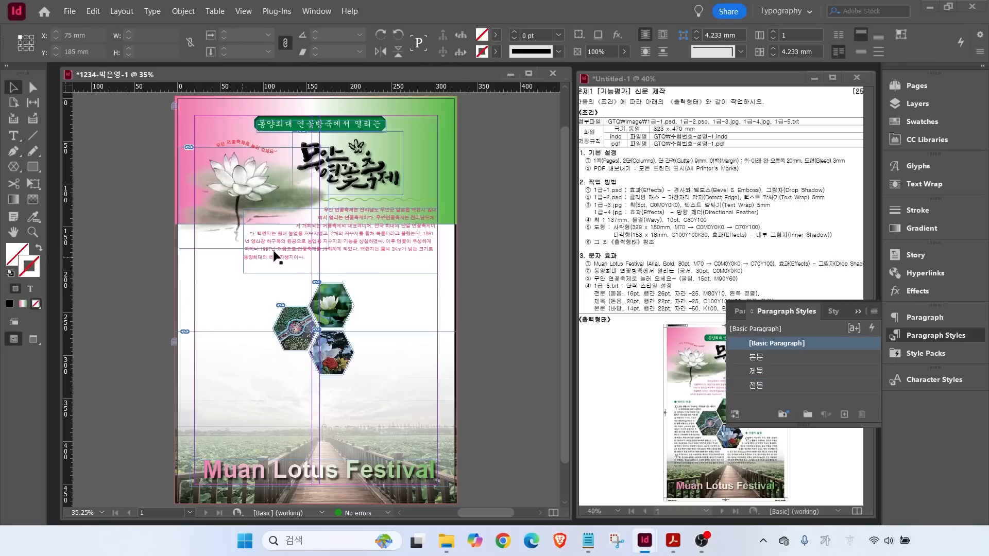
{"action": "left_click", "coordinate": [918, 338]}
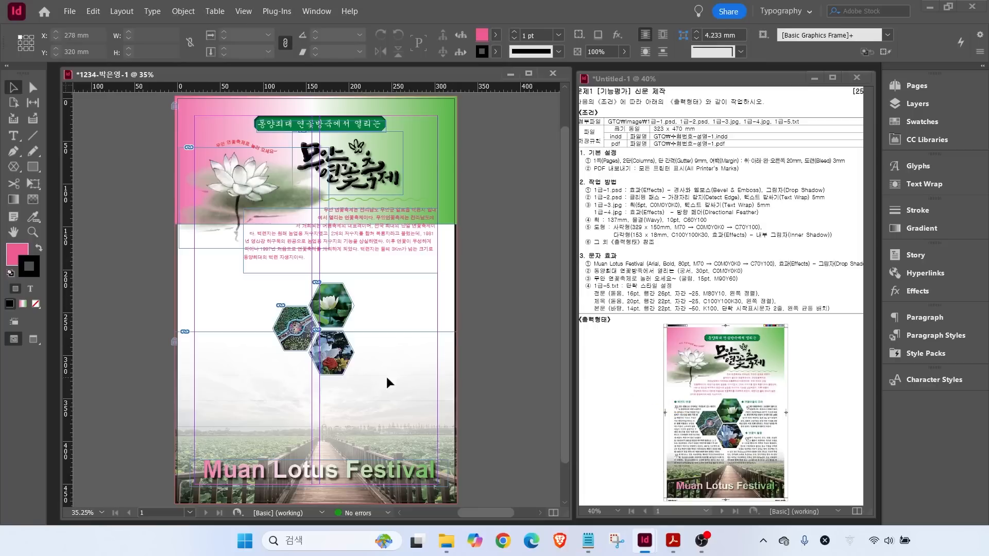
- Draw a text frame in the left column beside the hexagon images and paste in all [제목] and [본문] text from 1급-5.txt in Notepad
{"action": "key", "text": "t"}
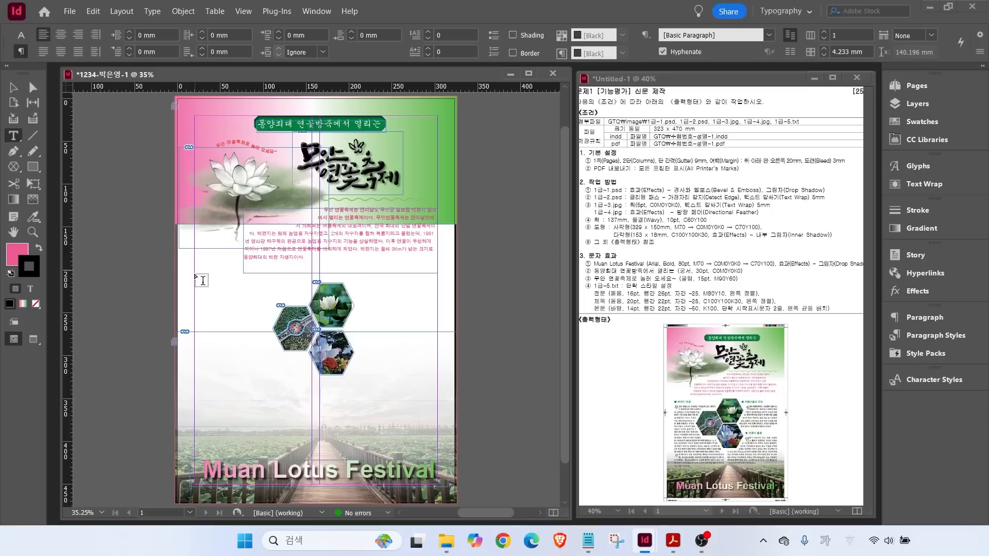
{"action": "left_click_drag", "start_coordinate": [194, 270], "coordinate": [312, 400]}
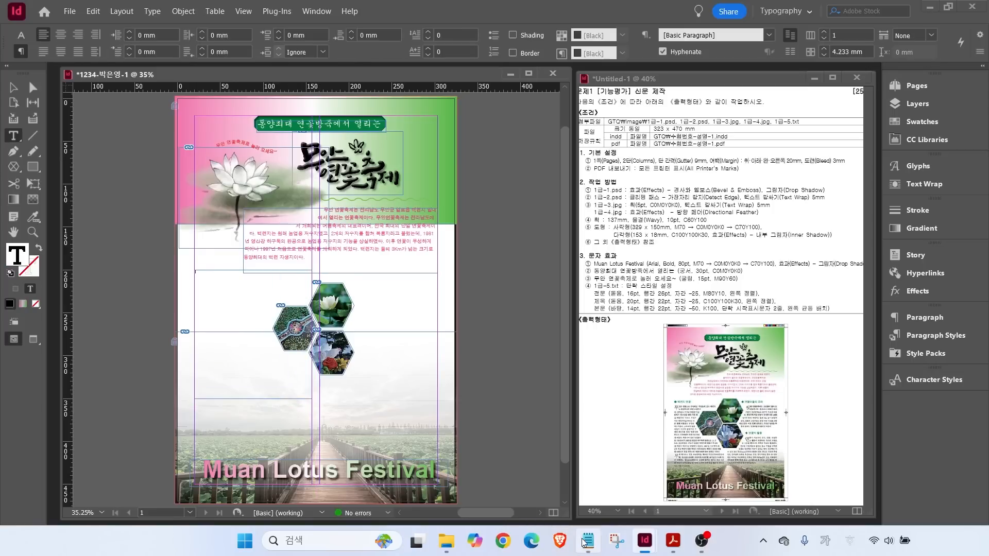
{"action": "left_click", "coordinate": [588, 540]}
{"action": "left_click_drag", "start_coordinate": [613, 328], "coordinate": [860, 452]}
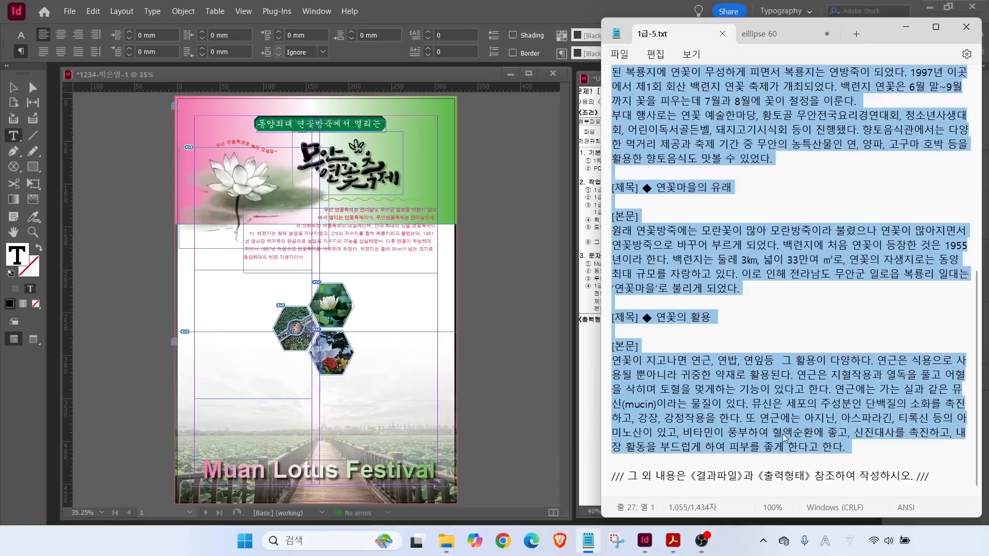
{"action": "left_click", "coordinate": [203, 276]}
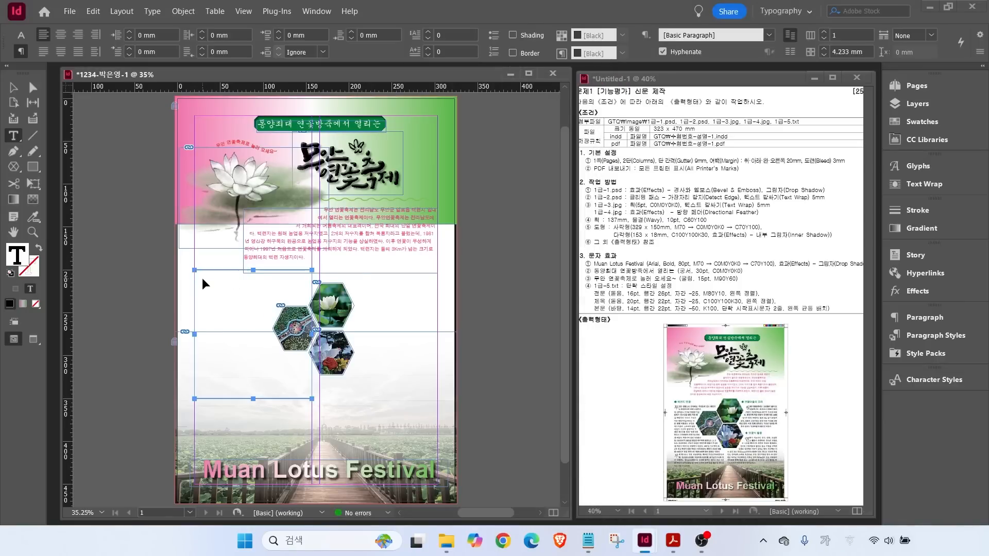
{"action": "key", "text": "ctrl+v"}
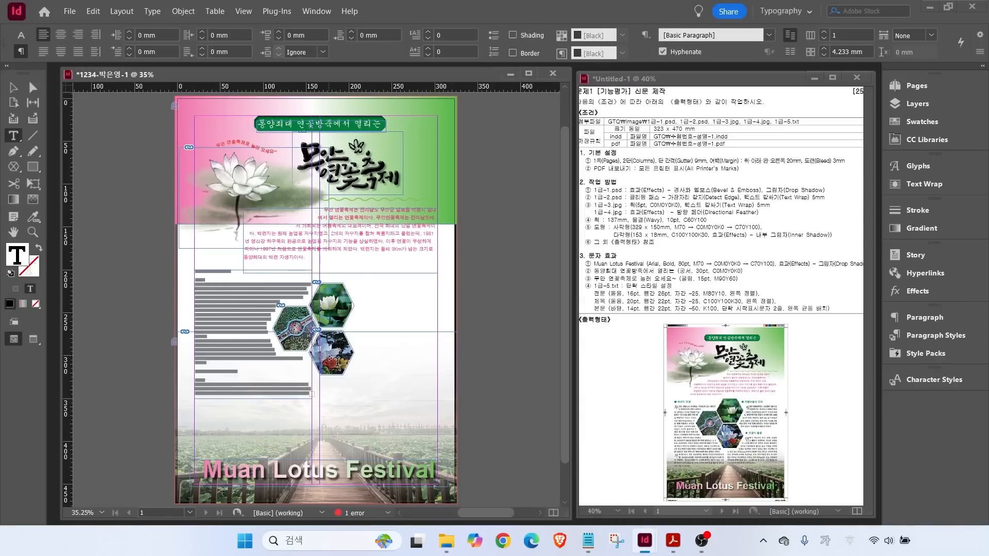
{"action": "key", "text": "ctrl+equal"}
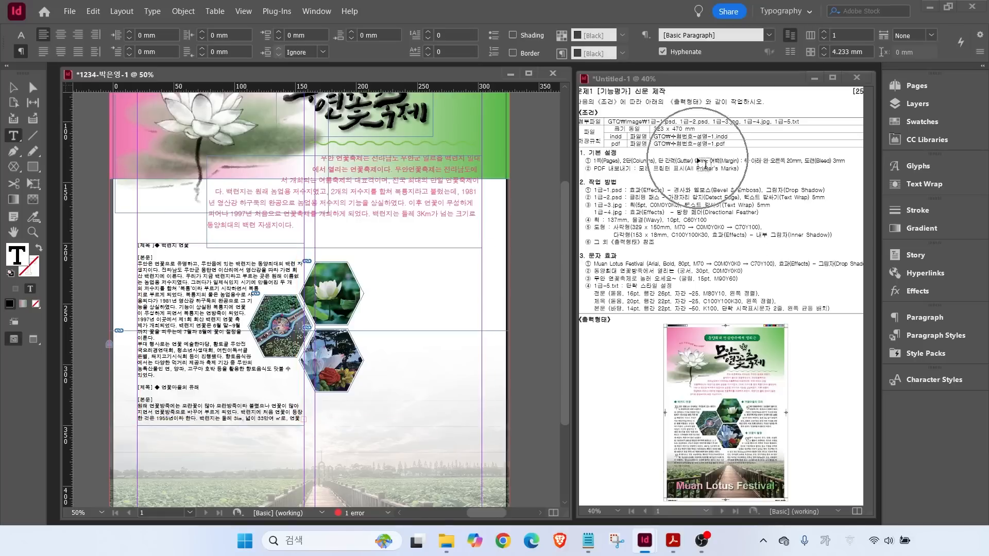
- Resize the article text frame to 283 × 147 mm across both page columns and divide it into two columns with a 9 mm gutter
{"action": "left_click", "coordinate": [13, 87]}
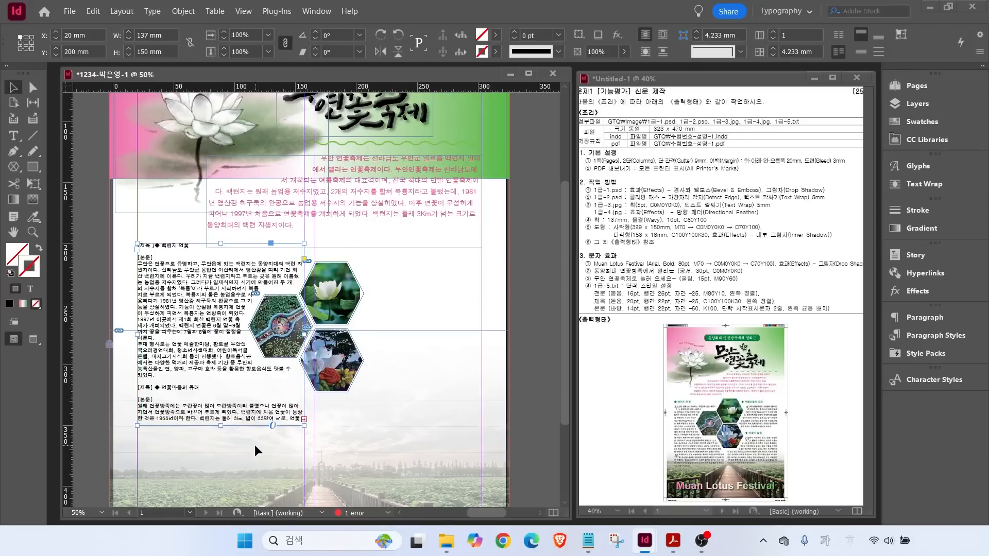
{"action": "left_click_drag", "start_coordinate": [304, 333], "coordinate": [482, 342]}
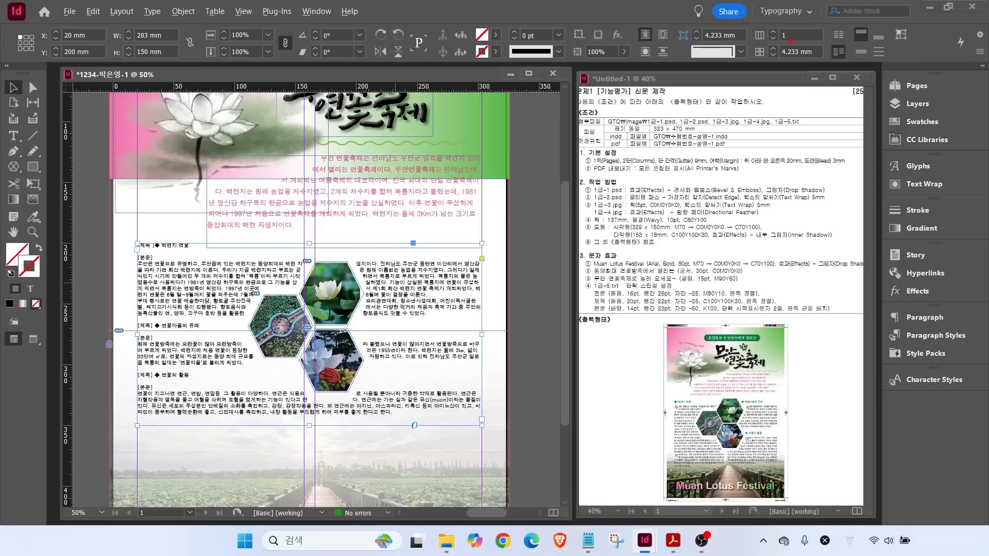
{"action": "left_click_drag", "start_coordinate": [789, 27], "coordinate": [812, 16]}
{"action": "left_click_drag", "start_coordinate": [786, 58], "coordinate": [812, 89]}
{"action": "key", "text": "Escape"}
{"action": "left_click", "coordinate": [773, 34]}
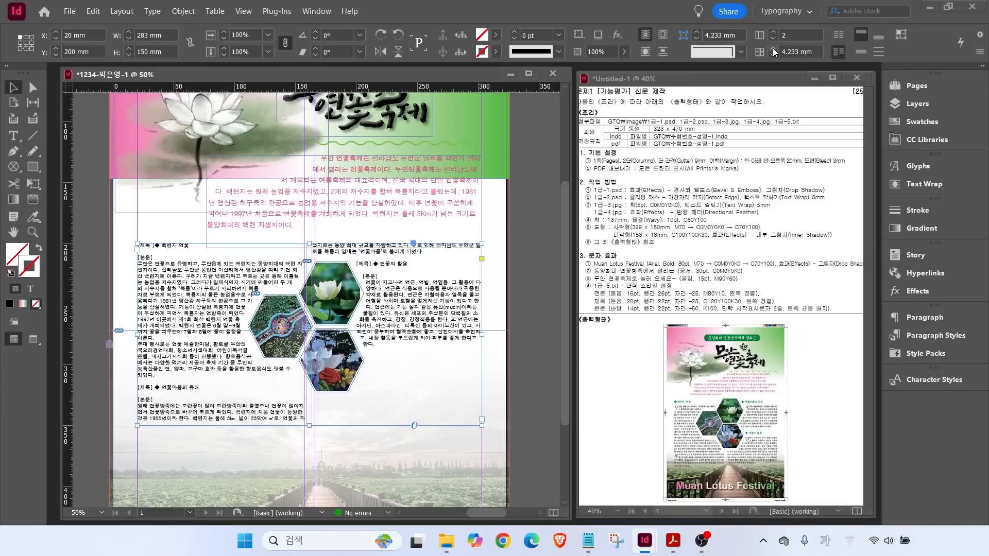
{"action": "left_click", "coordinate": [773, 49]}
{"action": "left_click", "coordinate": [773, 49]}
{"action": "left_click", "coordinate": [772, 49]}
{"action": "left_click", "coordinate": [772, 49]}
{"action": "left_click", "coordinate": [773, 49]}
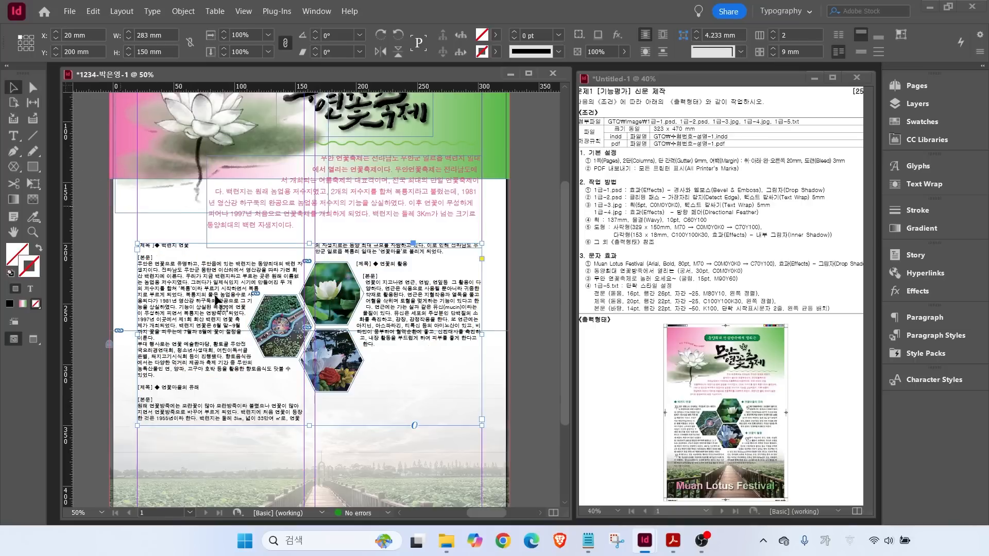
{"action": "left_click_drag", "start_coordinate": [309, 243], "coordinate": [309, 256]}
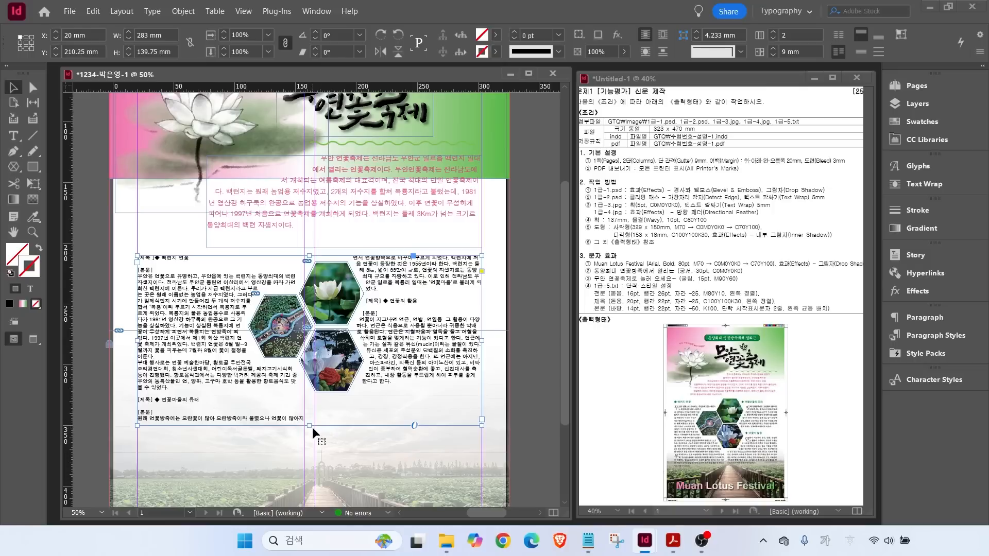
{"action": "left_click_drag", "start_coordinate": [310, 426], "coordinate": [310, 435]}
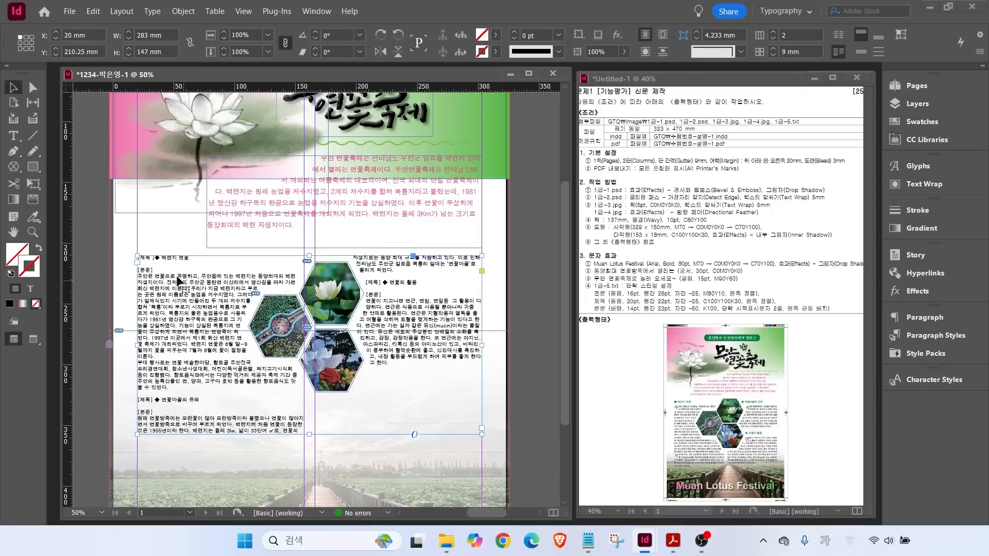
- Apply the 제목 paragraph style to the 백련지 연꽃 heading and the 본문 style to the article text below it
{"action": "double_click", "coordinate": [156, 255]}
{"action": "left_click_drag", "start_coordinate": [155, 258], "coordinate": [204, 258]}
{"action": "left_click", "coordinate": [197, 258]}
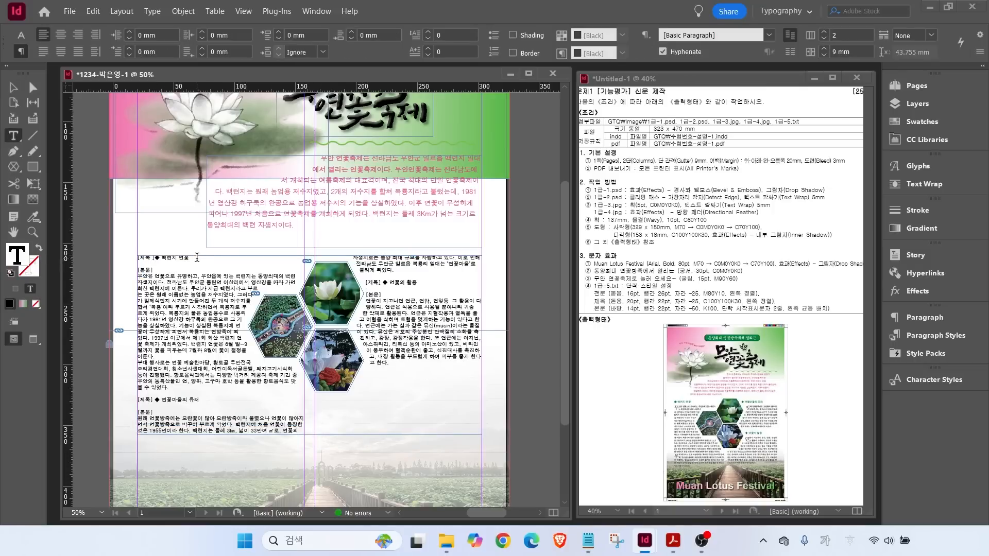
{"action": "left_click", "coordinate": [158, 254], "text": "shift"}
{"action": "triple_click", "coordinate": [155, 254]}
{"action": "left_click", "coordinate": [914, 336]}
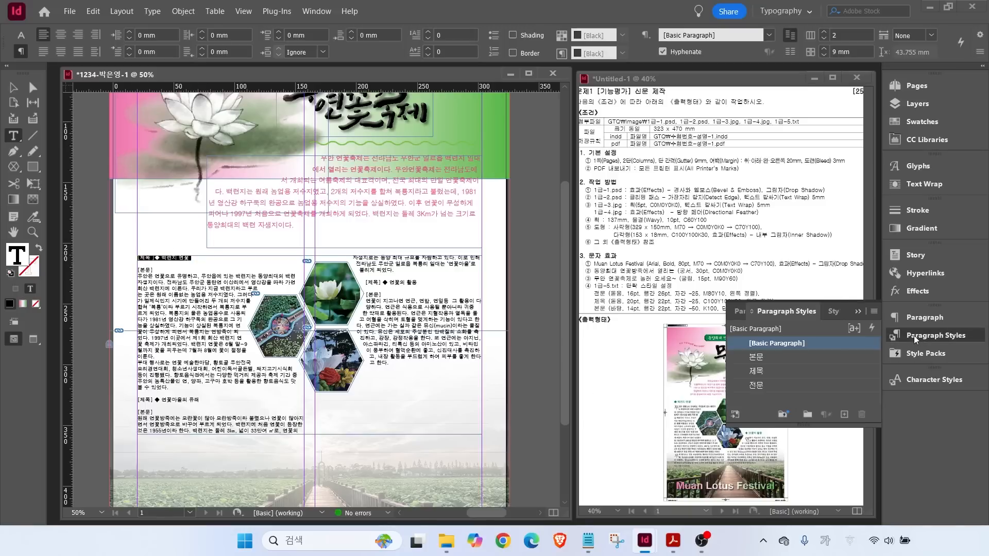
{"action": "left_click", "coordinate": [755, 372]}
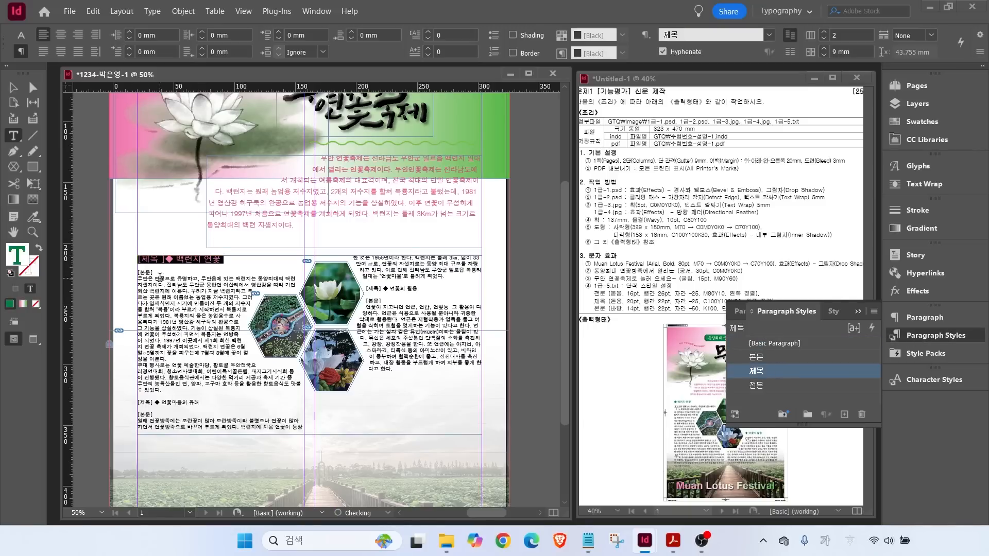
{"action": "left_click_drag", "start_coordinate": [161, 390], "coordinate": [107, 273]}
{"action": "left_click", "coordinate": [759, 356]}
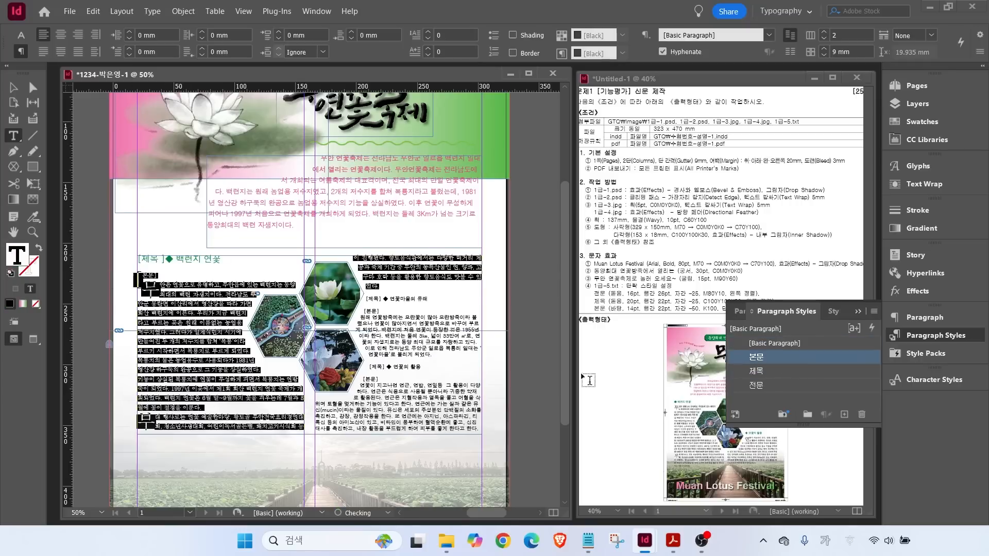
- Apply the 제목 style to the 연꽃마을의 유래 and 연꽃의 활용 headings and the 본문 style to the article between them
{"action": "left_click_drag", "start_coordinate": [429, 298], "coordinate": [367, 297]}
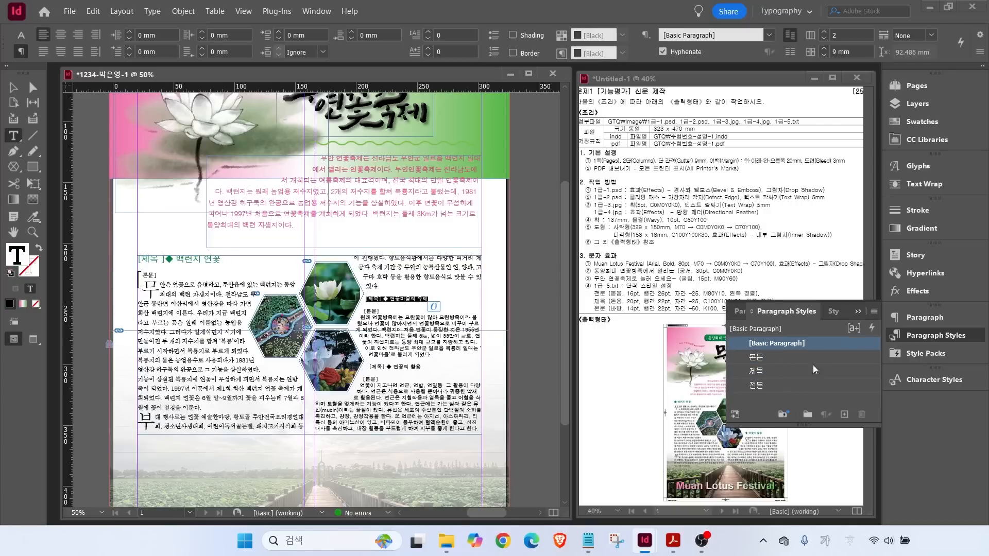
{"action": "left_click", "coordinate": [760, 370]}
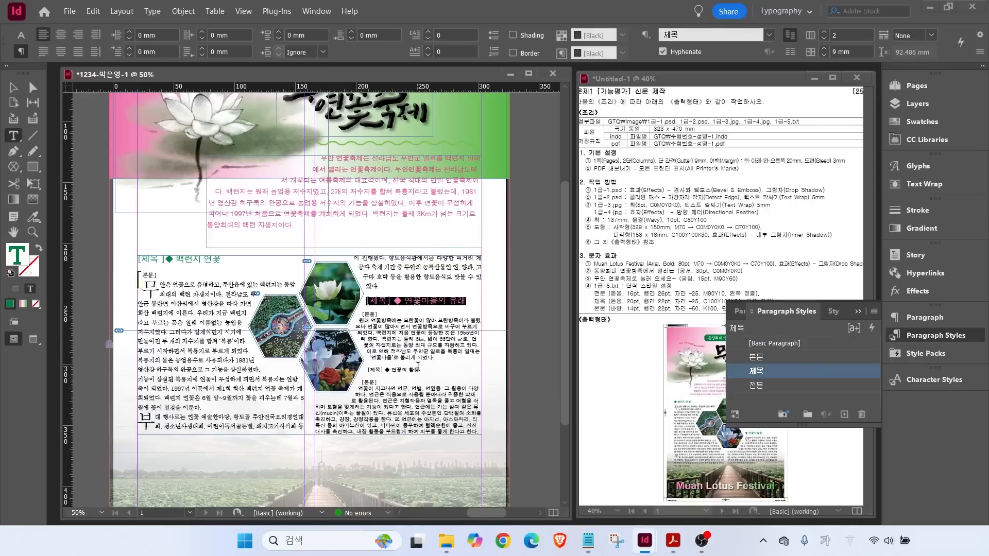
{"action": "left_click_drag", "start_coordinate": [443, 359], "coordinate": [361, 314]}
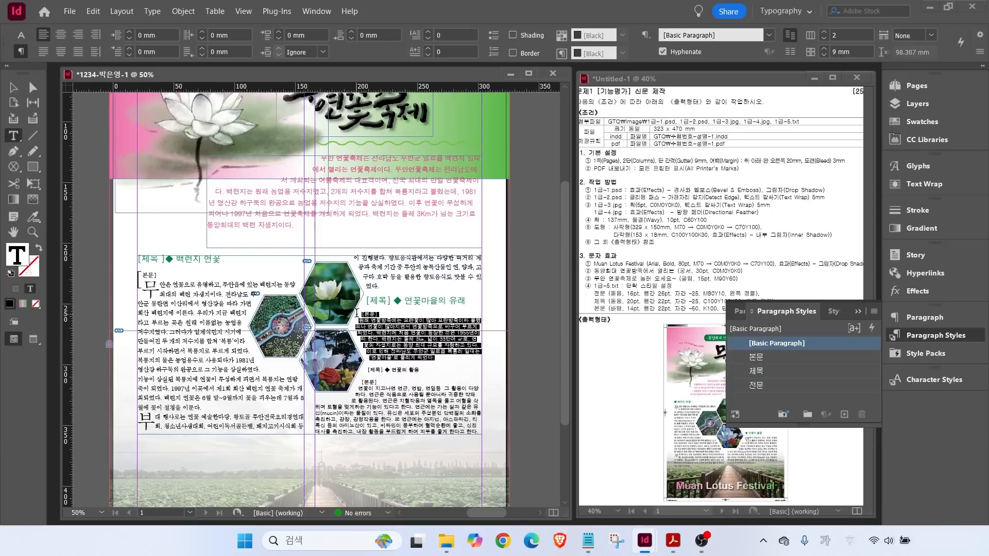
{"action": "left_click", "coordinate": [756, 357]}
{"action": "left_click_drag", "start_coordinate": [373, 406], "coordinate": [315, 407]}
{"action": "left_click", "coordinate": [757, 370]}
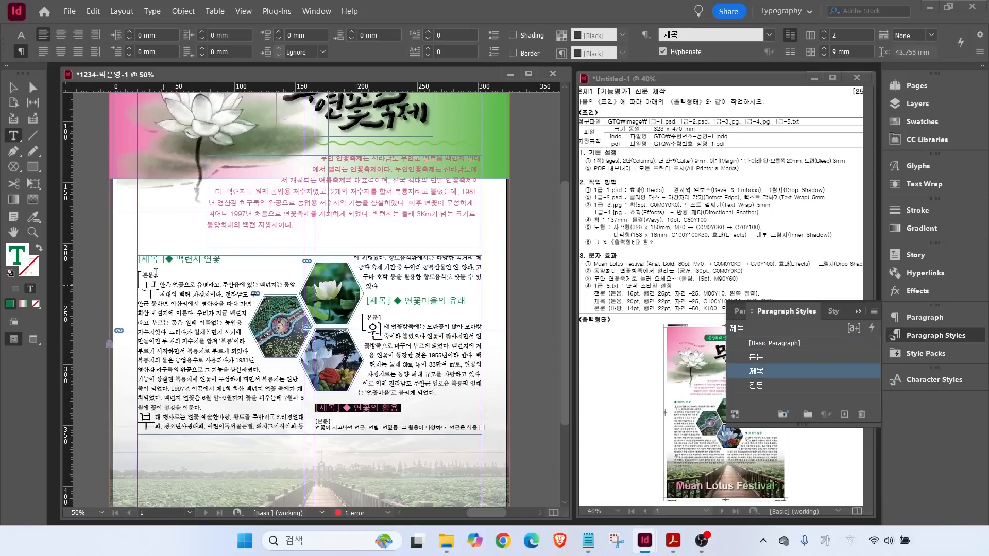
- Delete the [제목] and [본문] labels from the 백련지 연꽃 article, including the leftover empty line
{"action": "left_click_drag", "start_coordinate": [163, 259], "coordinate": [138, 256]}
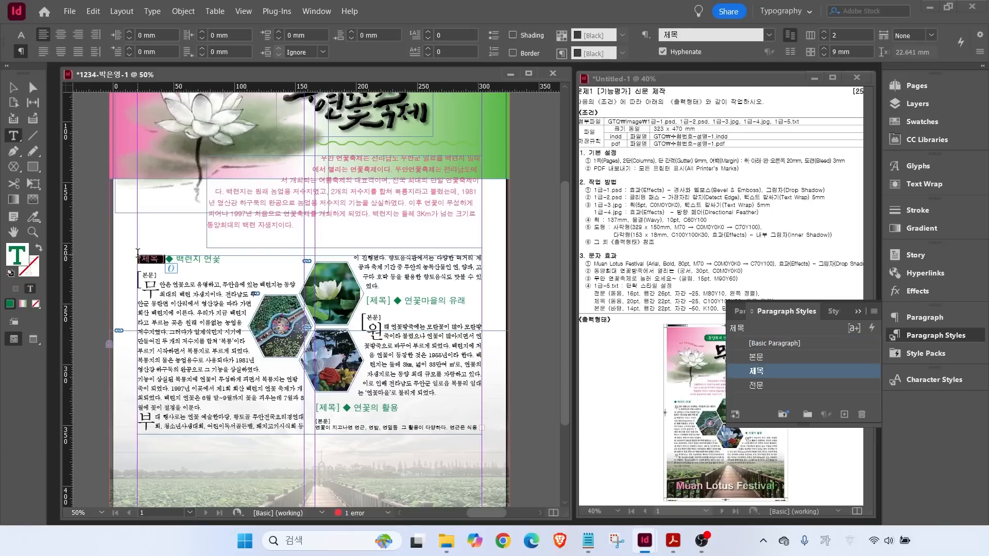
{"action": "key", "text": "BackSpace"}
{"action": "left_click_drag", "start_coordinate": [153, 275], "coordinate": [150, 293]}
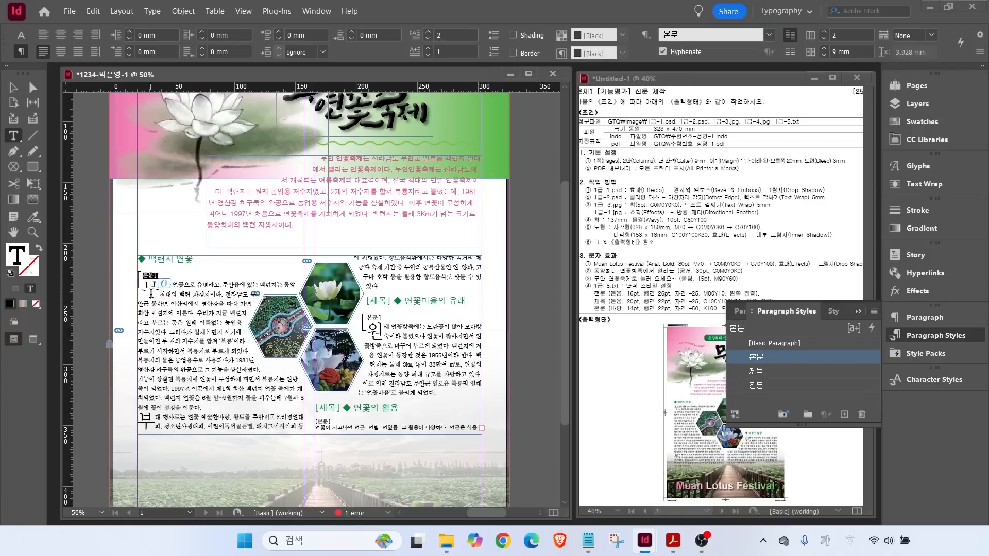
{"action": "key", "text": "BackSpace"}
{"action": "key", "text": "BackSpace"}
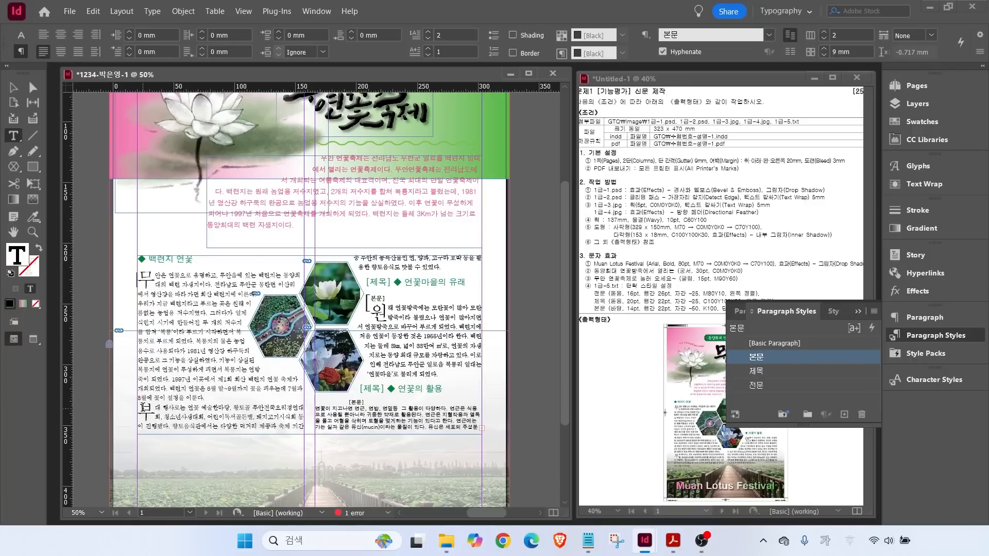
- Delete the [제목] and [본문] labels from the 연꽃마을의 유래 article and the [제목] label before 연꽃의 활용
{"action": "left_click_drag", "start_coordinate": [365, 282], "coordinate": [393, 283]}
{"action": "key", "text": "Delete"}
{"action": "left_click", "coordinate": [366, 303]}
{"action": "key", "text": "Delete"}
{"action": "key", "text": "Delete"}
{"action": "key", "text": "Delete"}
{"action": "key", "text": "Delete"}
{"action": "key", "text": "Delete"}
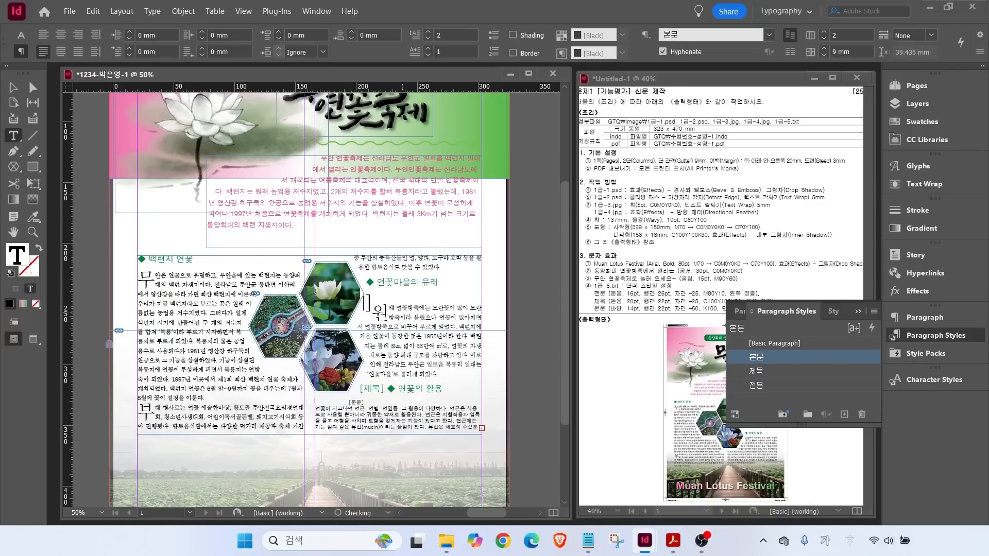
{"action": "left_click_drag", "start_coordinate": [366, 379], "coordinate": [391, 380]}
{"action": "key", "text": "Delete"}
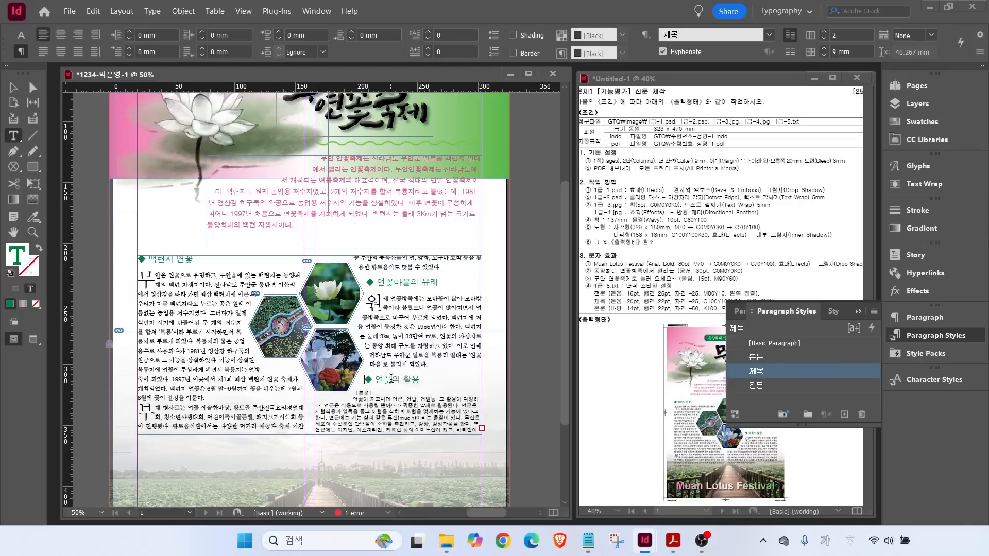
{"action": "left_click", "coordinate": [359, 392]}
- Lengthen the article text frame downward and apply the 본문 paragraph style to the text under the 연꽃의 활용 heading
{"action": "left_click", "coordinate": [14, 87]}
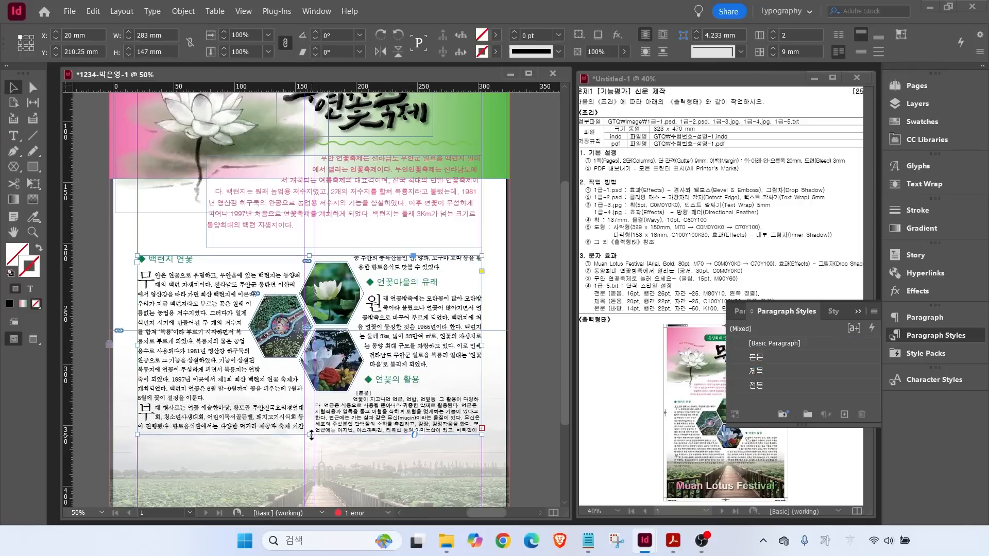
{"action": "left_click_drag", "start_coordinate": [309, 434], "coordinate": [309, 463]}
{"action": "left_click_drag", "start_coordinate": [368, 371], "coordinate": [420, 427]}
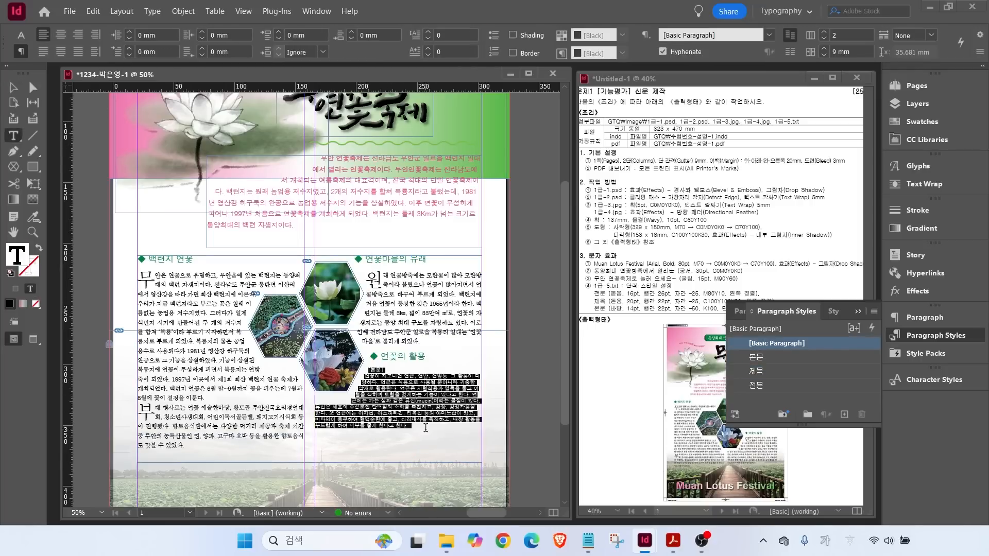
{"action": "key", "text": "ctrl+KP_3"}
- Delete the [본문] label and its empty line above the 연꽃의 활용 article, then hide the paragraph style list
{"action": "left_click", "coordinate": [387, 374]}
{"action": "key", "text": "BackSpace"}
{"action": "key", "text": "BackSpace"}
{"action": "key", "text": "BackSpace"}
{"action": "key", "text": "BackSpace"}
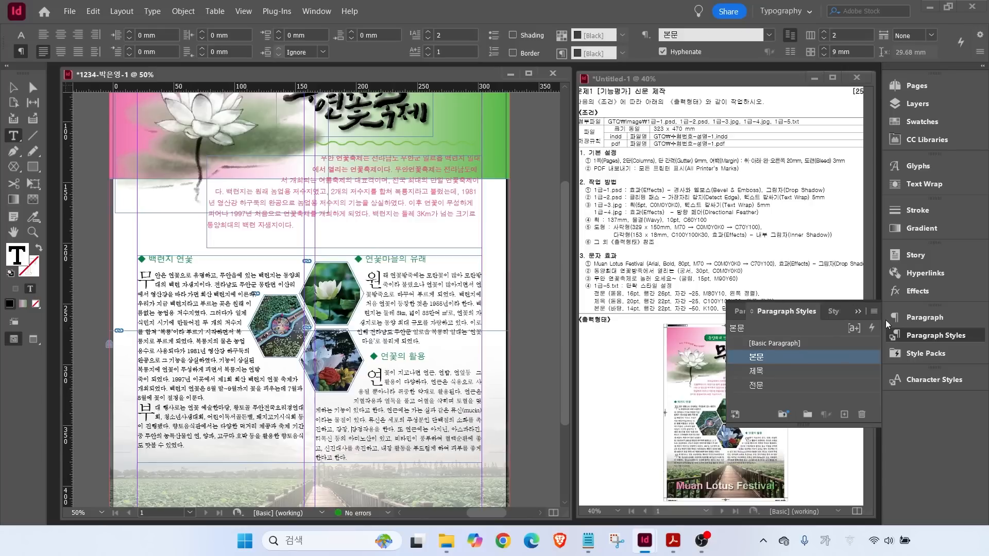
{"action": "left_click", "coordinate": [928, 336]}
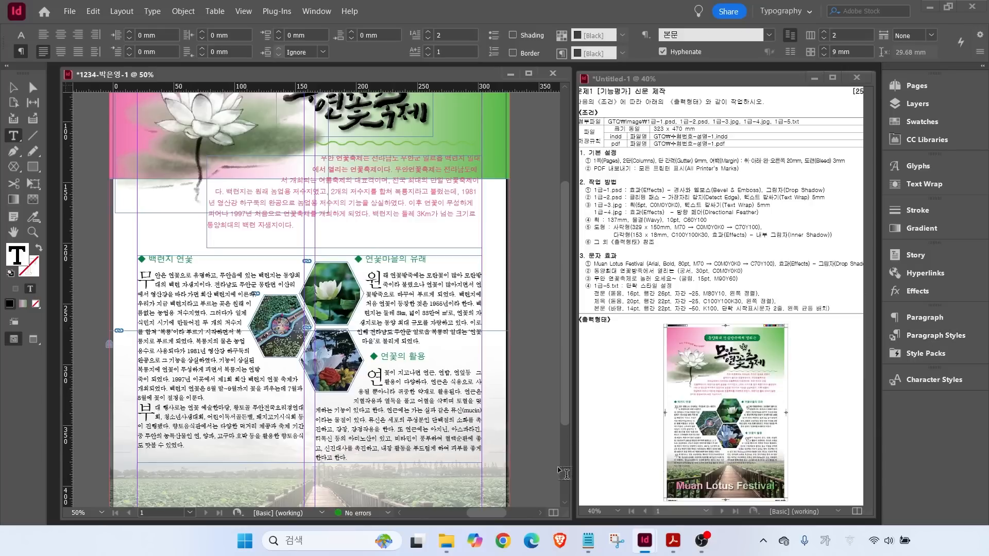
- Fit the whole page in view, deselect the text, and save the newspaper layout as an InDesign document in the GTQ folder
{"action": "double_click", "coordinate": [13, 232]}
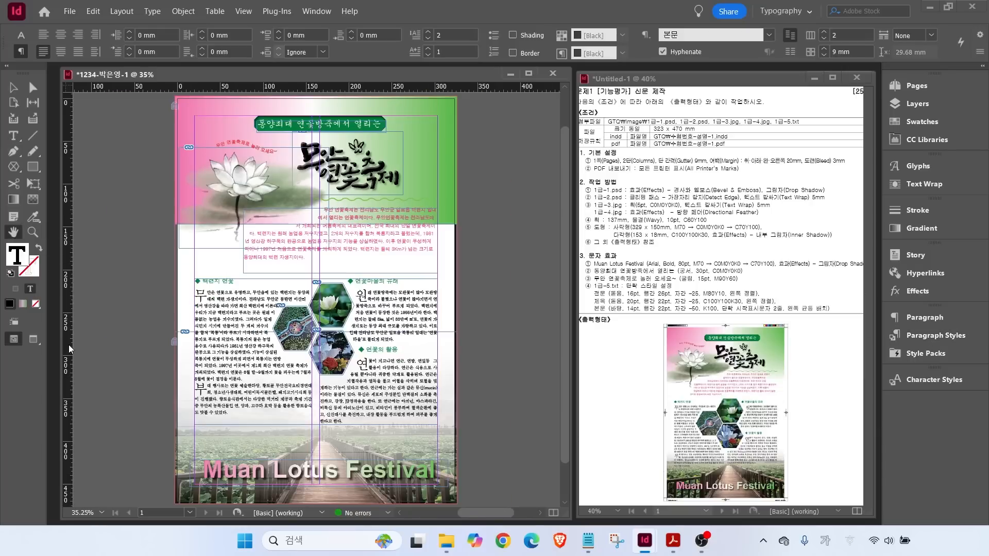
{"action": "left_click", "coordinate": [13, 87]}
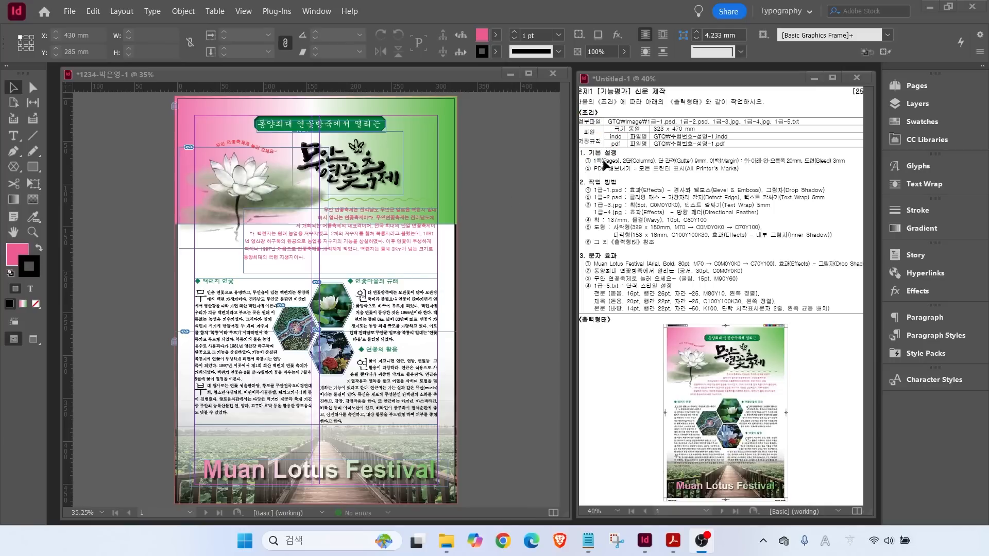
{"action": "left_click", "coordinate": [67, 13]}
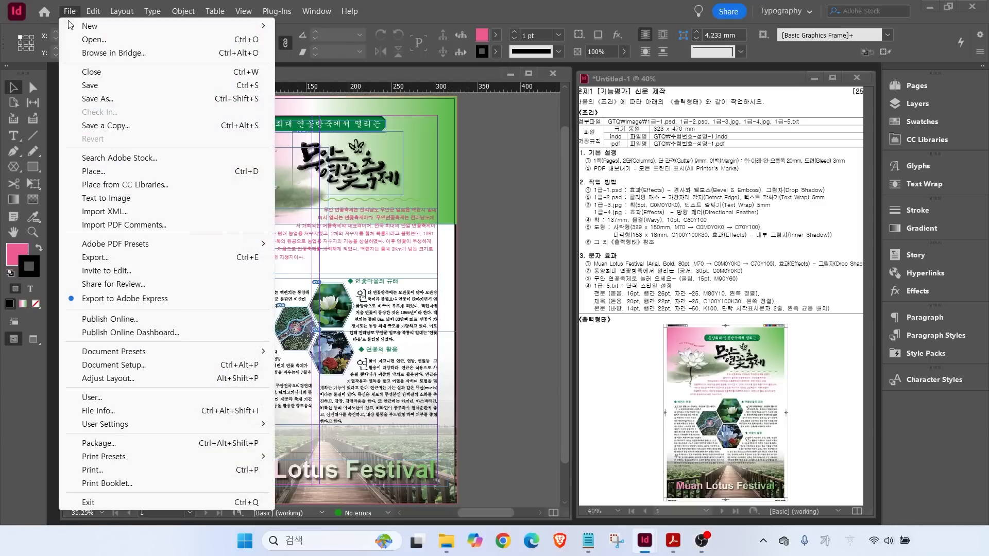
{"action": "left_click", "coordinate": [92, 85]}
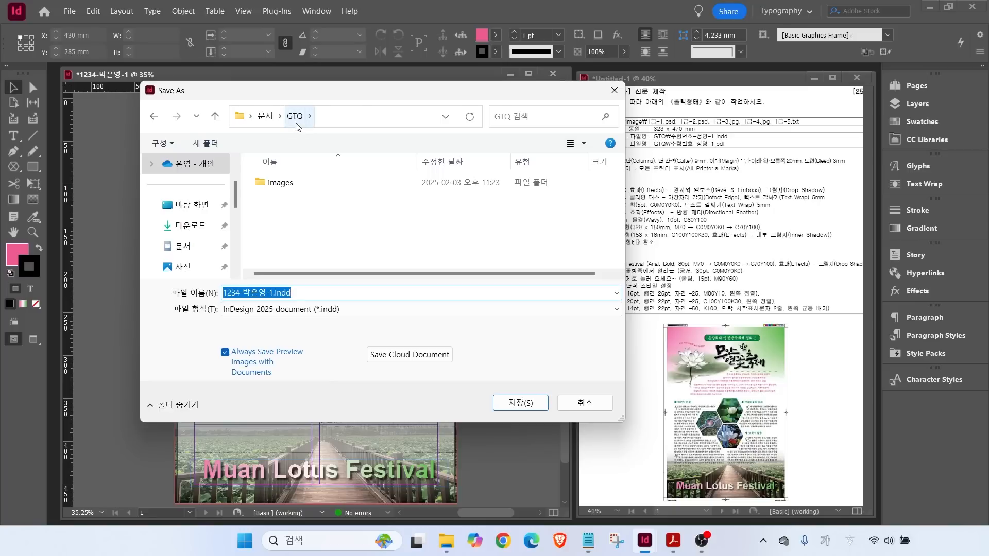
{"action": "key", "text": "ctrl"}
{"action": "left_click", "coordinate": [515, 403]}
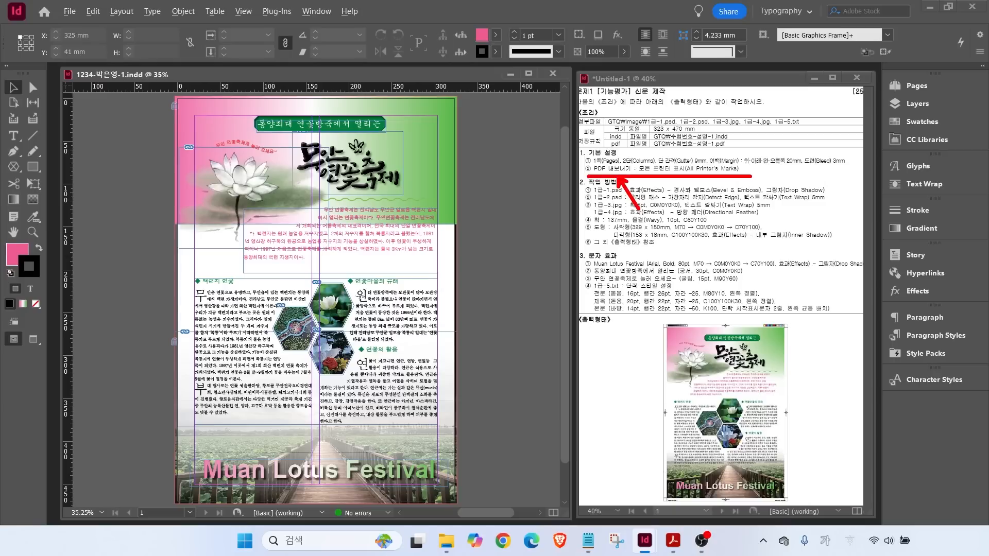
- Start exporting the newspaper layout to the GTQ folder in Adobe PDF (Print) format, keeping the document's file name
{"action": "left_click", "coordinate": [71, 12]}
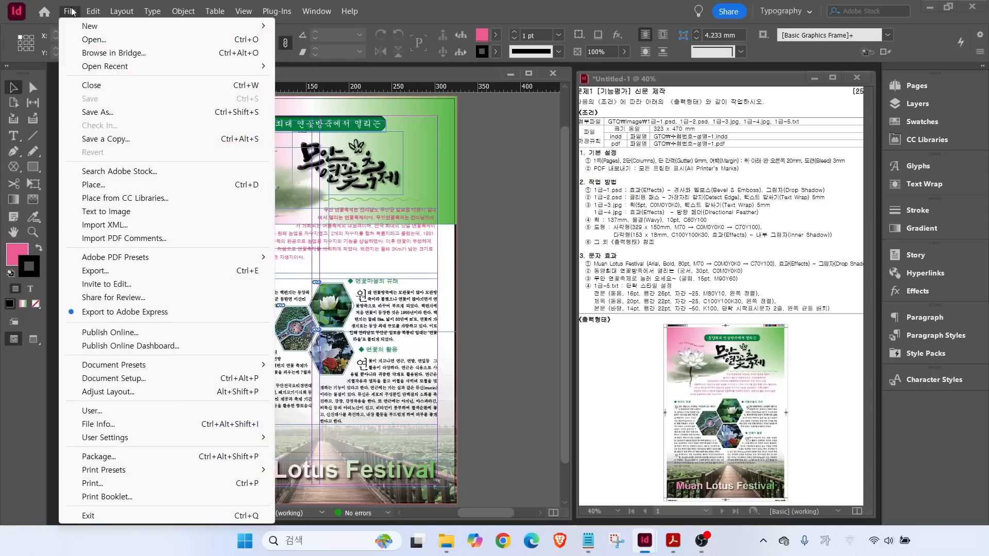
{"action": "left_click", "coordinate": [116, 276]}
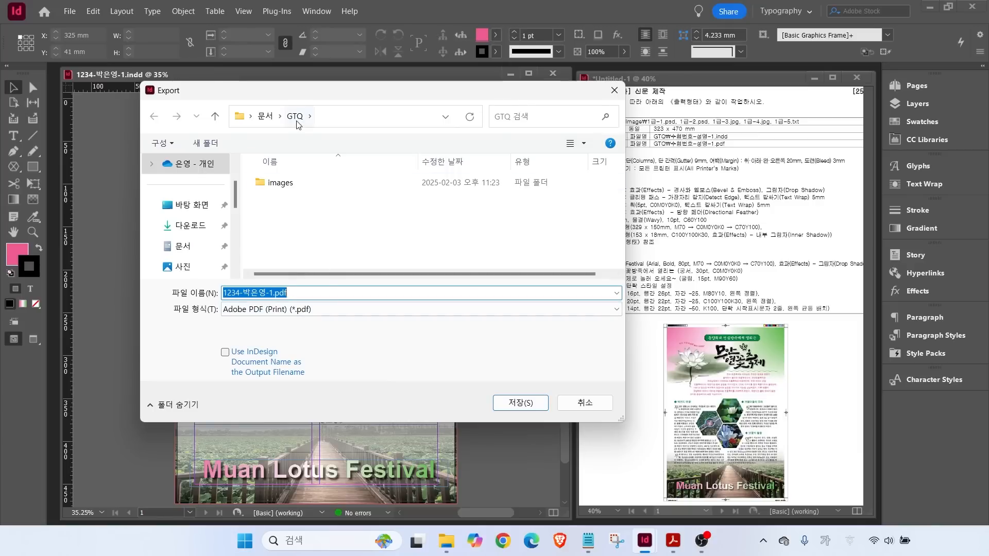
{"action": "left_click", "coordinate": [270, 310]}
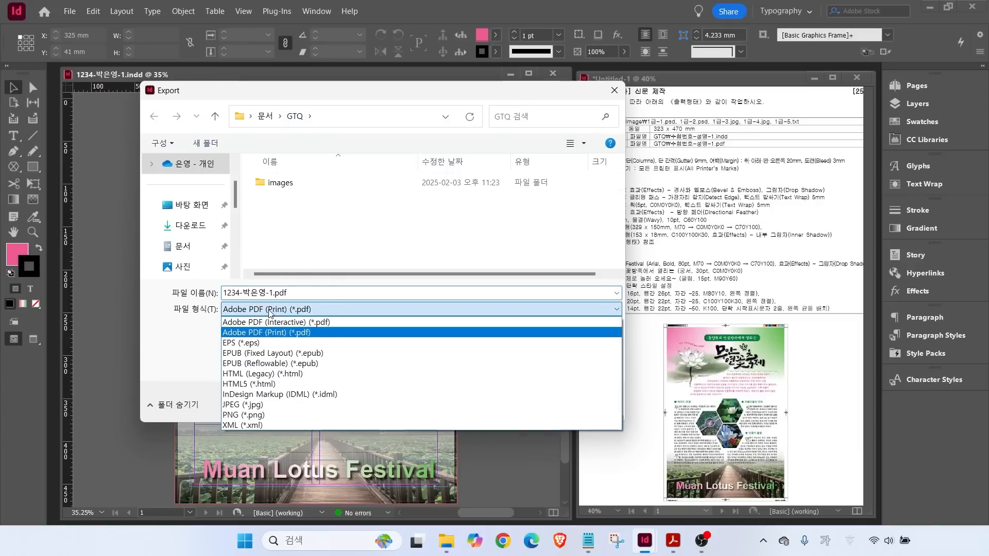
{"action": "left_click", "coordinate": [281, 332]}
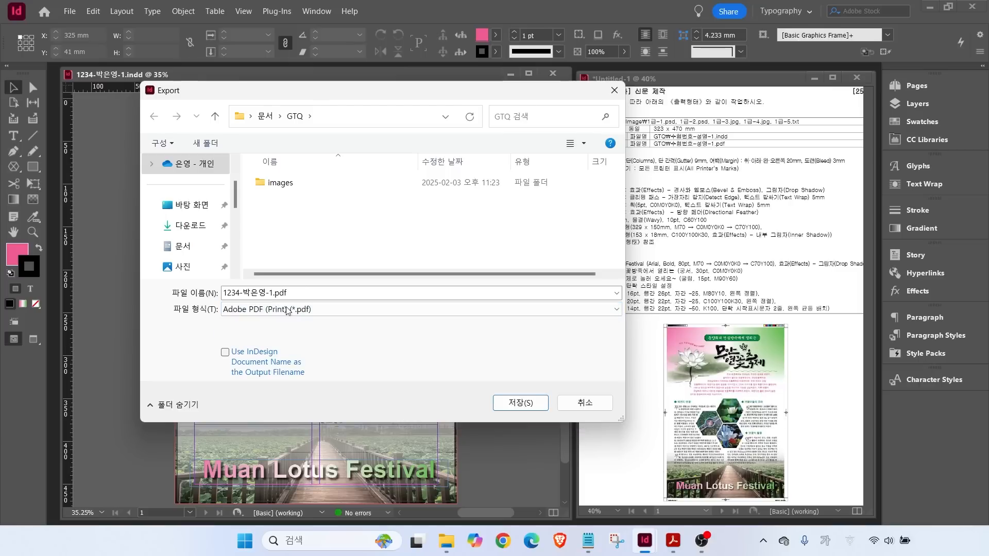
{"action": "left_click", "coordinate": [518, 403]}
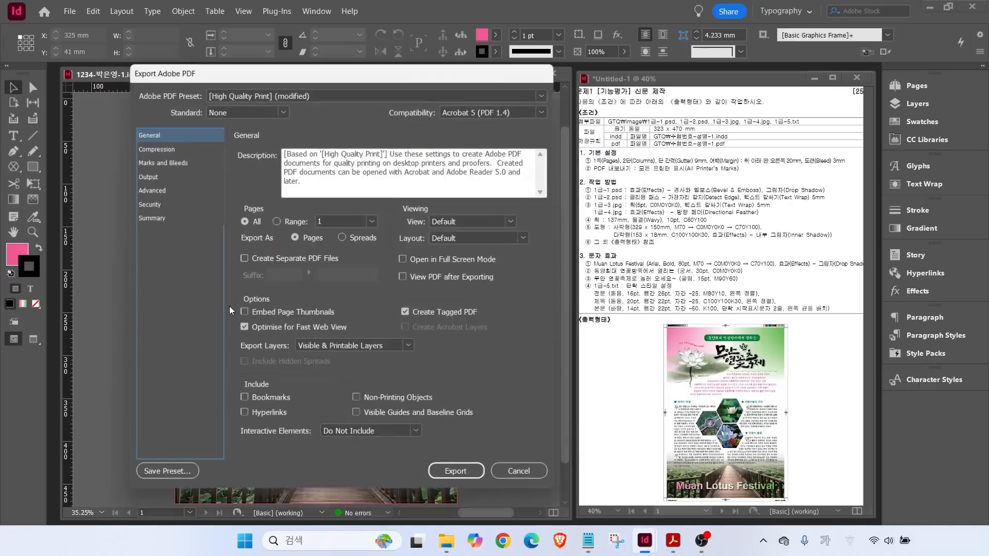
- Turn on All Printer's Marks in the PDF export settings and export the file
{"action": "key", "text": "alt"}
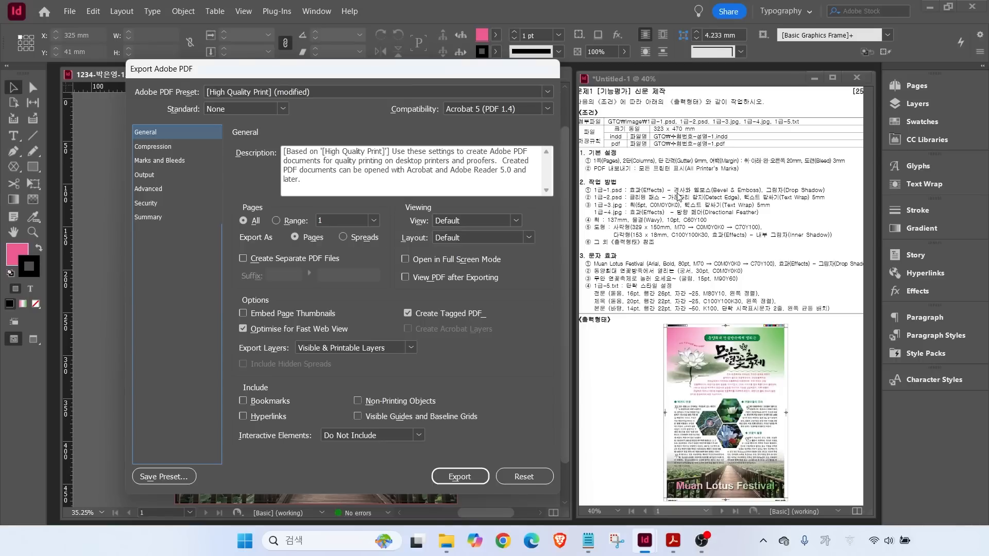
{"action": "left_click_drag", "start_coordinate": [639, 174], "coordinate": [750, 173]}
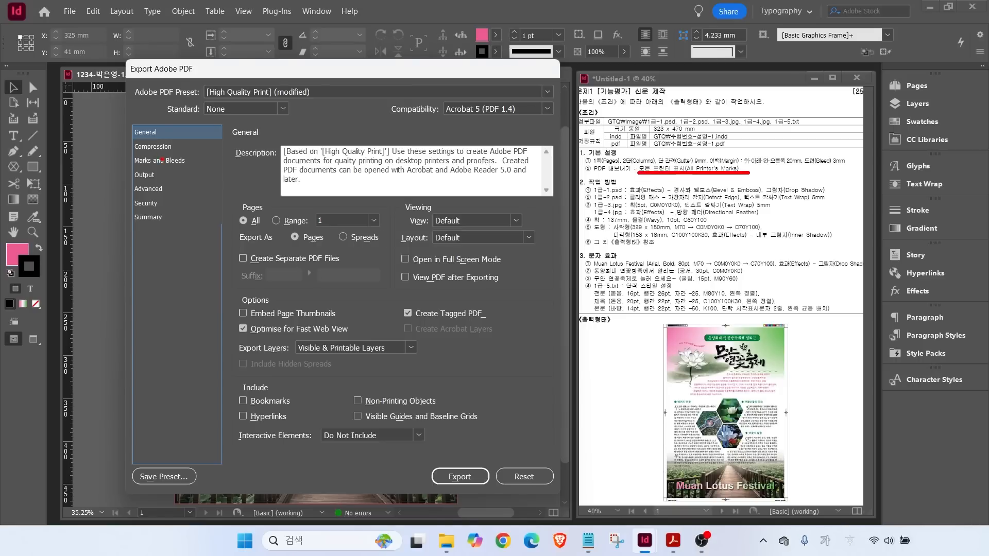
{"action": "left_click_drag", "start_coordinate": [208, 134], "coordinate": [175, 153]}
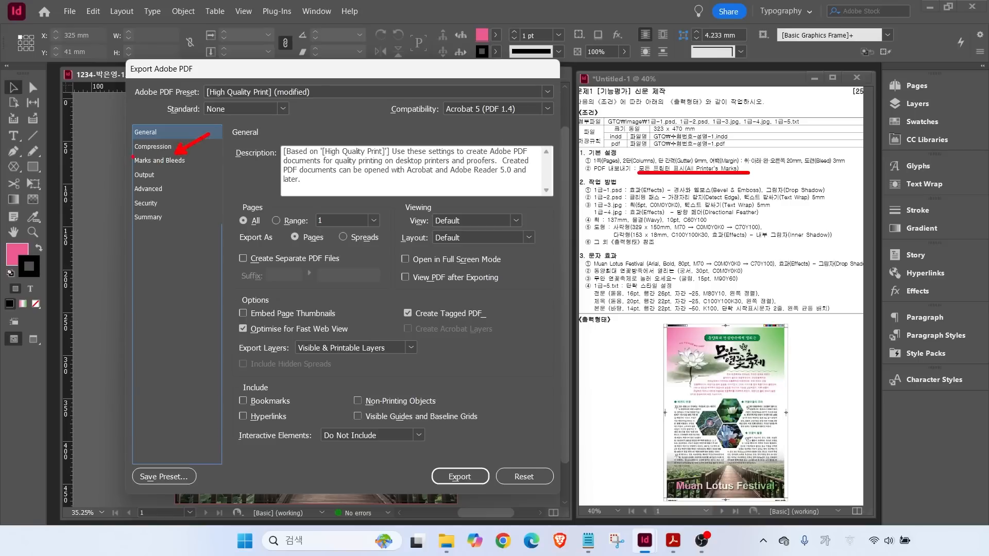
{"action": "left_click", "coordinate": [162, 161]}
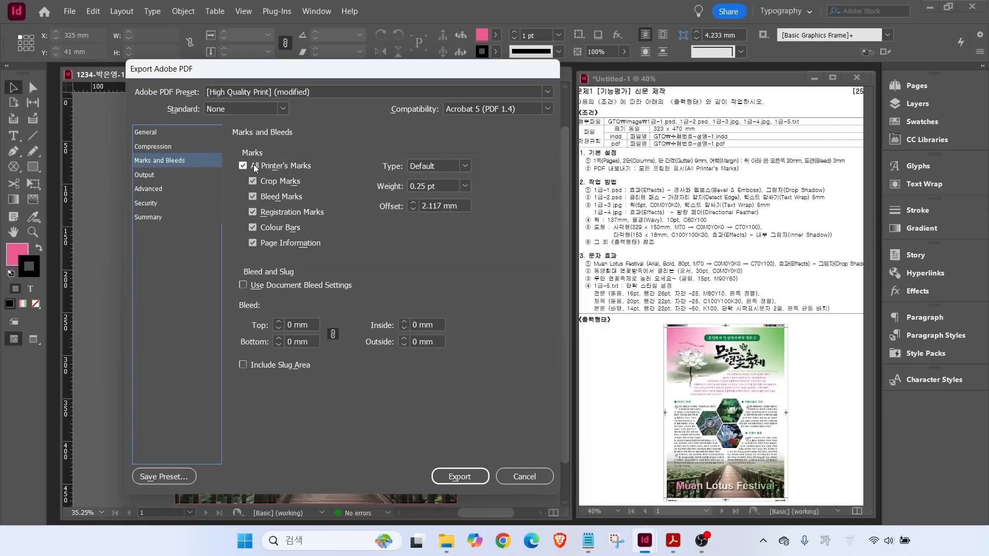
{"action": "left_click", "coordinate": [453, 475]}
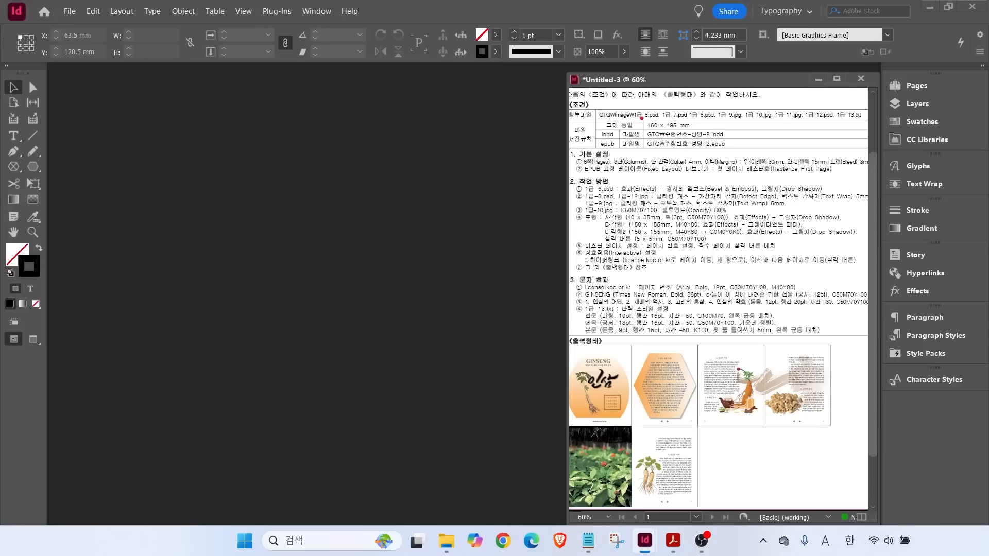
- Set up a new document for the second task and name it with the exam number, the candidate's name and the suffix -2
{"action": "left_click_drag", "start_coordinate": [660, 116], "coordinate": [697, 93]}
{"action": "left_click_drag", "start_coordinate": [590, 154], "coordinate": [618, 126]}
{"action": "left_click", "coordinate": [68, 11]}
{"action": "mouse_move", "coordinate": [90, 26]}
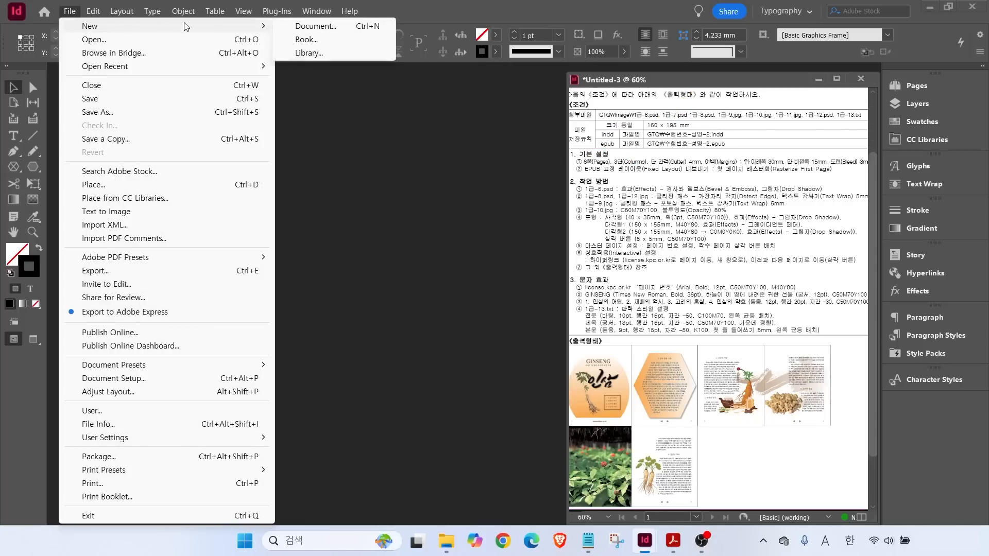
{"action": "left_click", "coordinate": [312, 27]}
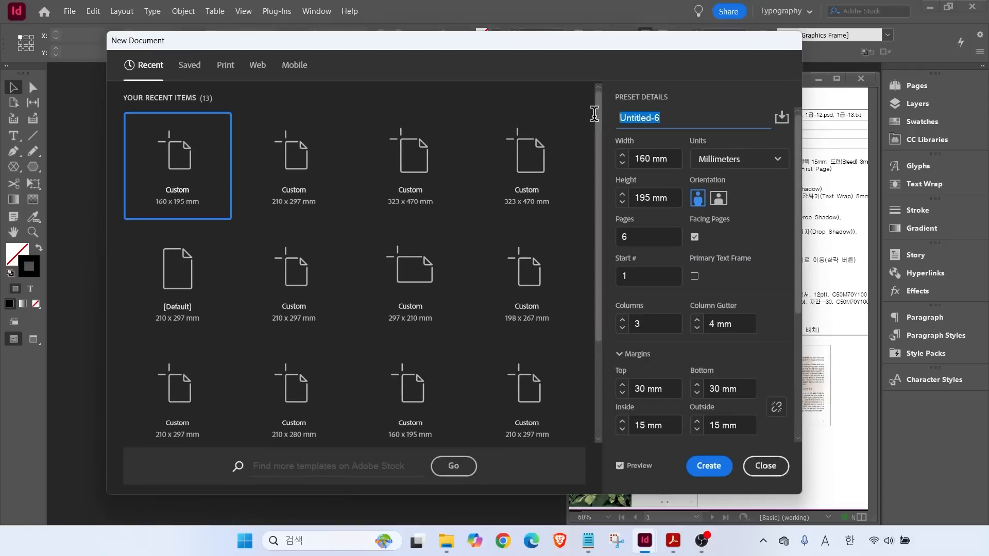
{"action": "type", "text": "1234-"}
{"action": "type", "text": "GHDRL"}
{"action": "key", "text": "BackSpace"}
{"action": "key", "text": "BackSpace"}
{"action": "key", "text": "BackSpace"}
{"action": "key", "text": "BackSpace"}
{"action": "key", "text": "BackSpace"}
{"action": "key", "text": "Hangul"}
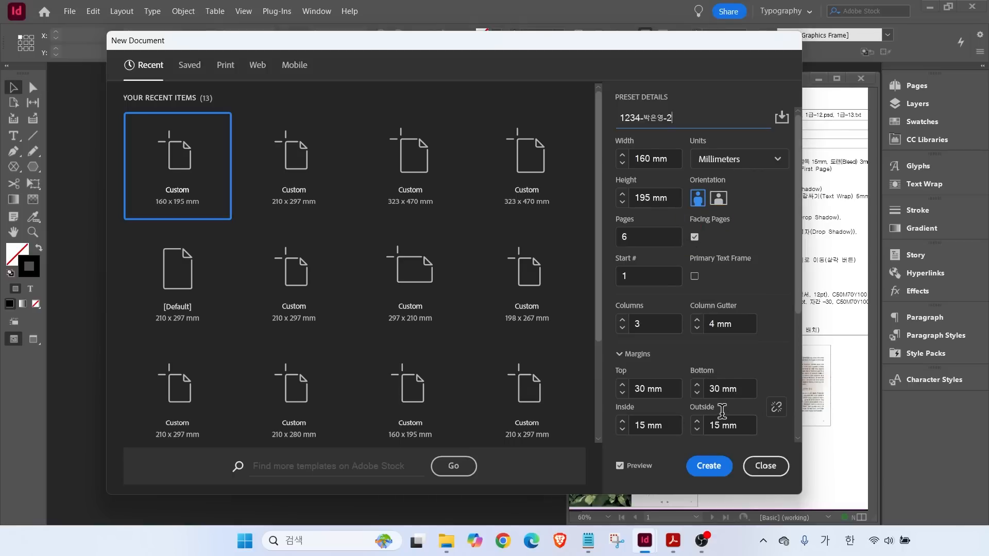
- Unlink the margins, set top and bottom to 30 mm and inside and outside to 15 mm, and create the document
{"action": "left_click", "coordinate": [777, 408]}
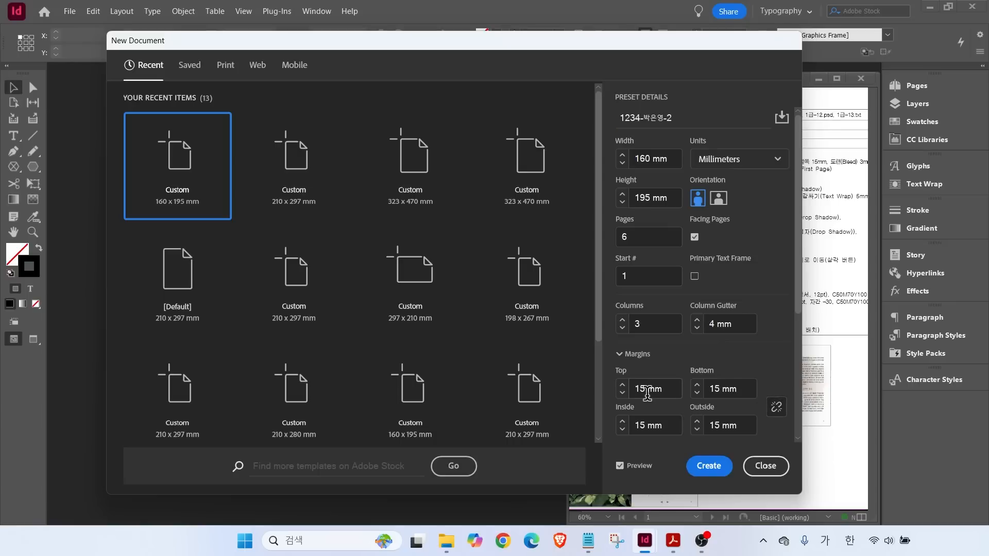
{"action": "left_click", "coordinate": [631, 391]}
{"action": "double_click", "coordinate": [638, 389]}
{"action": "type", "text": "30"}
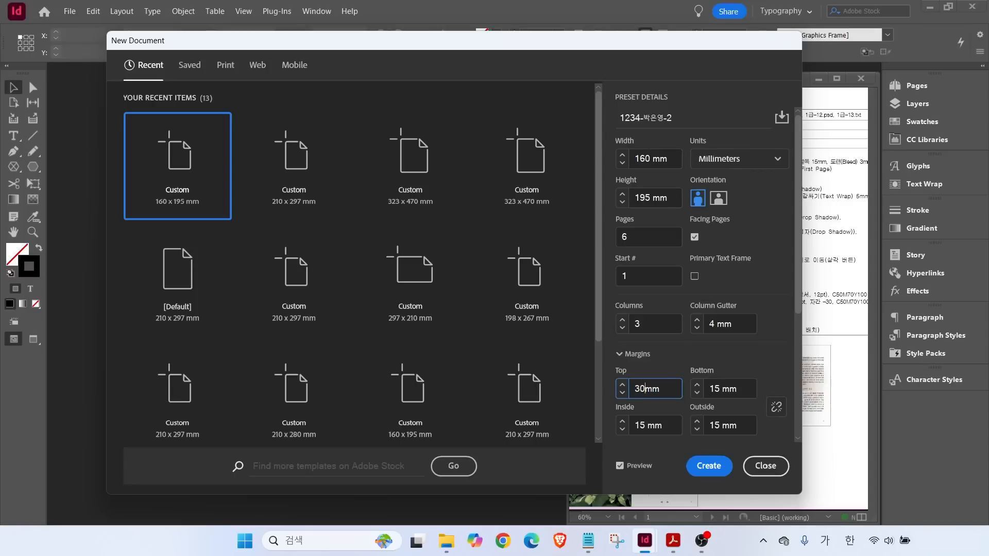
{"action": "key", "text": "Tab"}
{"action": "type", "text": "30"}
{"action": "key", "text": "Tab"}
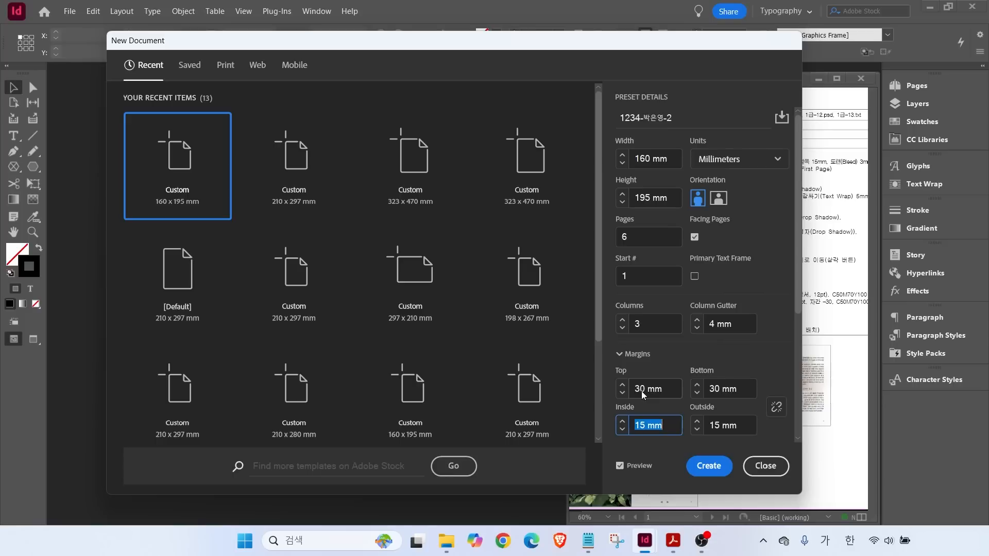
{"action": "key", "text": "Tab"}
{"action": "type", "text": "15"}
{"action": "key", "text": "Tab"}
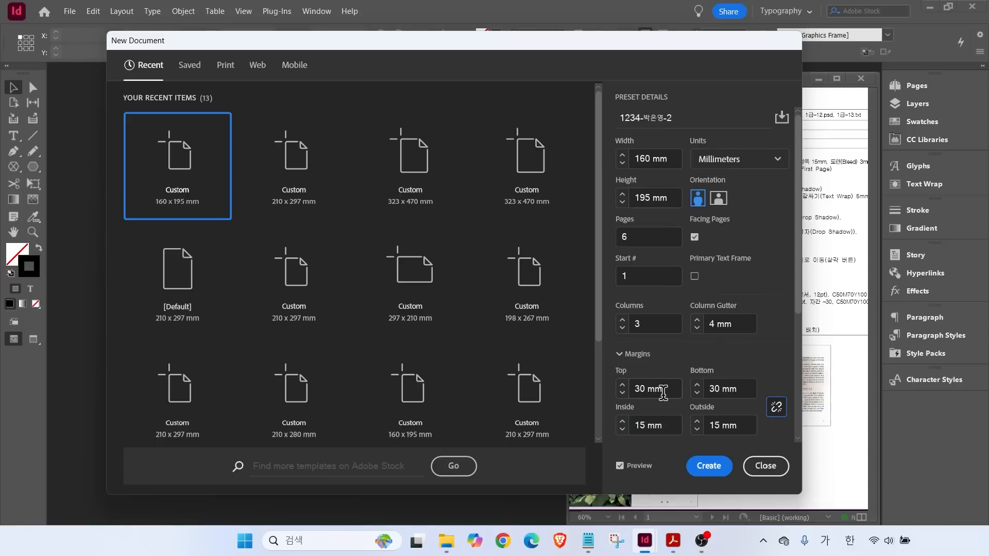
{"action": "left_click_drag", "start_coordinate": [794, 295], "coordinate": [799, 394]}
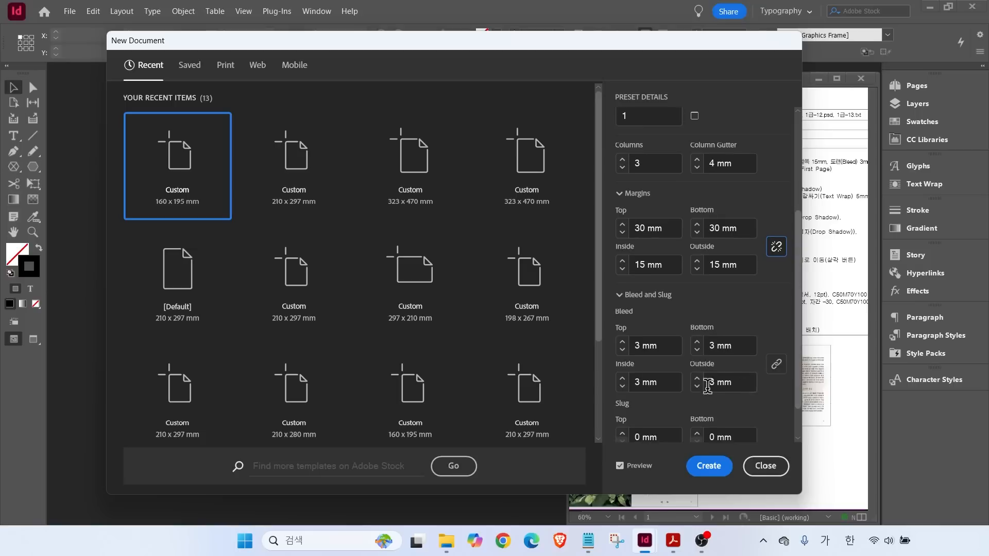
{"action": "left_click", "coordinate": [706, 467]}
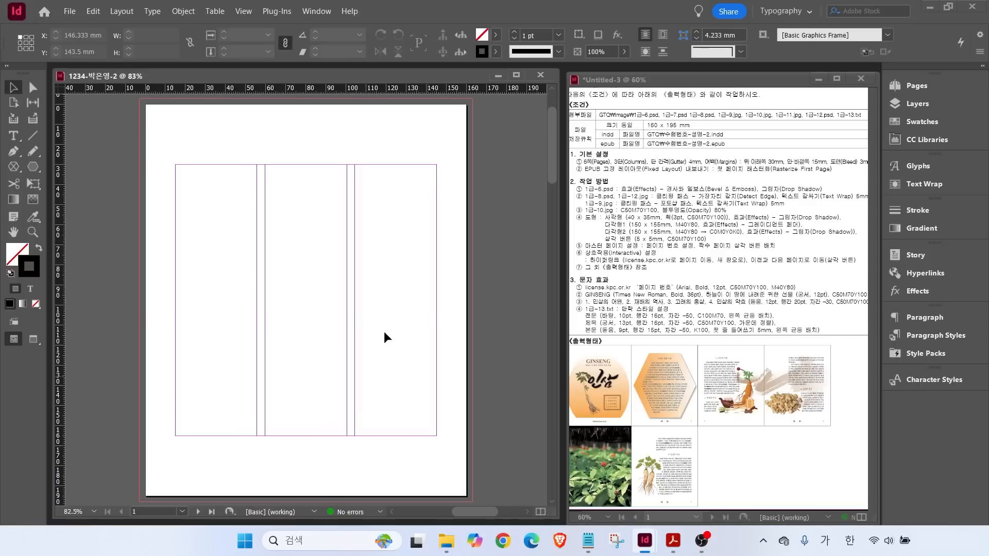
- Examine all pages of the new document at 50% zoom to check their spread arrangement
{"action": "key", "text": "ctrl"}
{"action": "key", "text": "ctrl+5"}
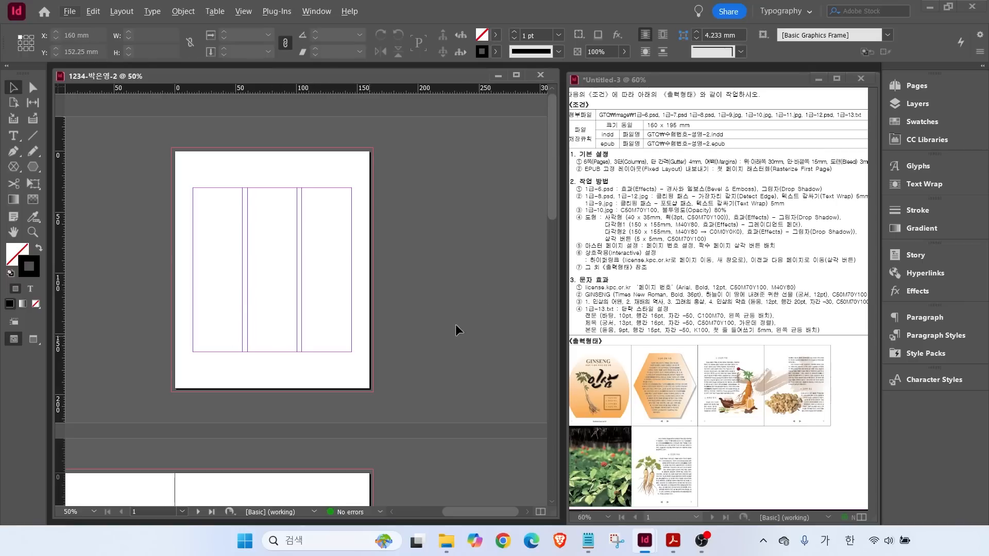
{"action": "scroll", "coordinate": [465, 252], "scroll_direction": "down", "scroll_amount": 5}
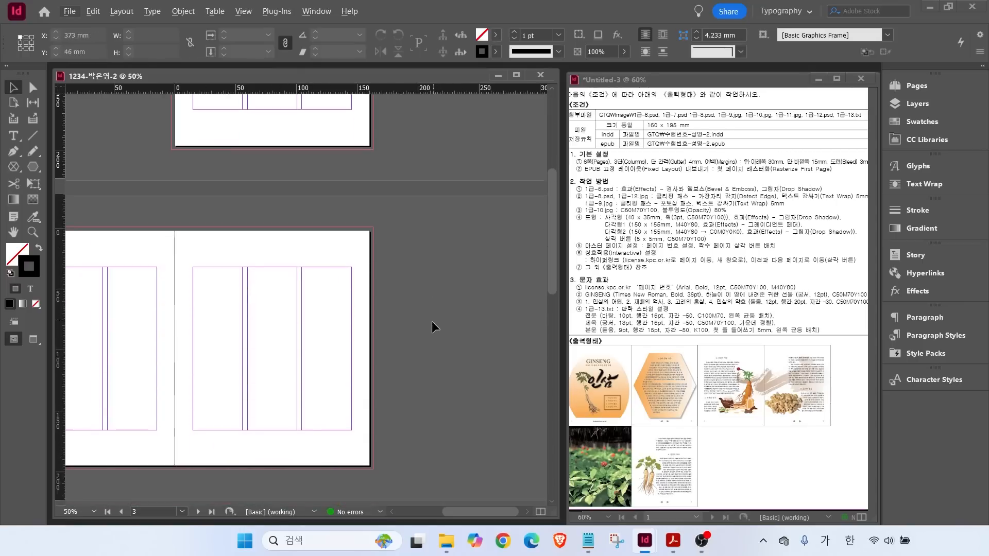
{"action": "scroll", "coordinate": [542, 334], "scroll_direction": "up", "scroll_amount": 5}
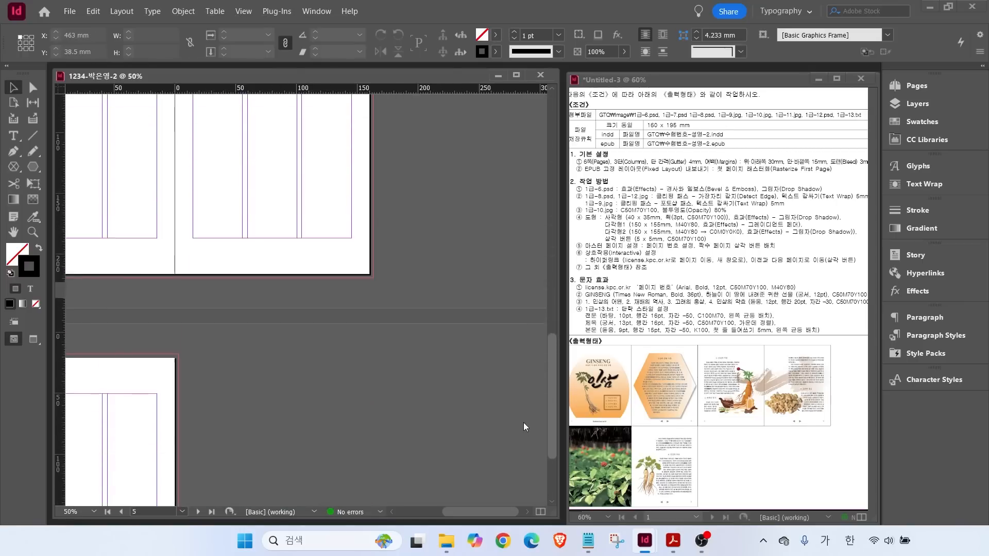
{"action": "scroll", "coordinate": [512, 314], "scroll_direction": "down", "scroll_amount": 5}
{"action": "left_click_drag", "start_coordinate": [239, 242], "coordinate": [373, 251]}
{"action": "scroll", "coordinate": [551, 299], "scroll_direction": "up", "scroll_amount": 5}
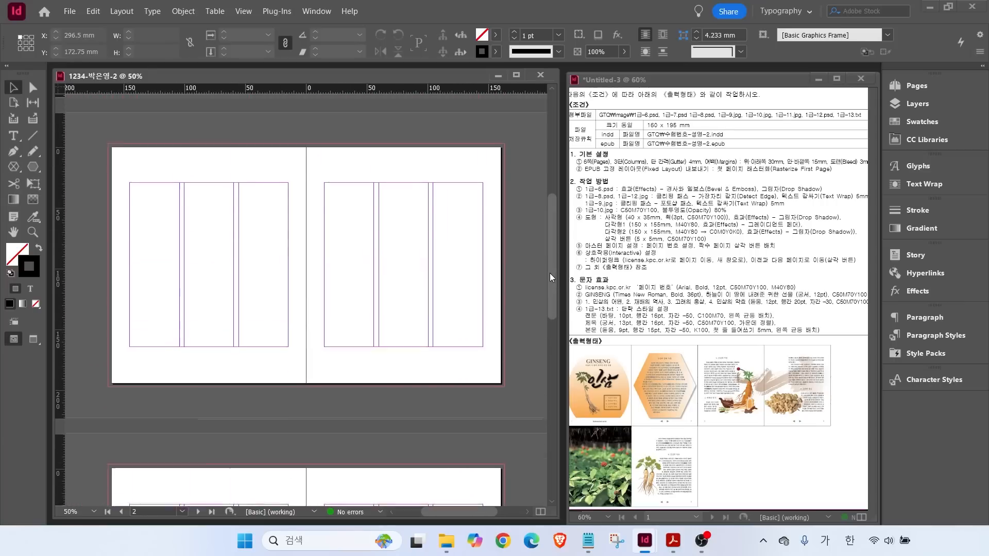
{"action": "left_click_drag", "start_coordinate": [538, 200], "coordinate": [527, 390]}
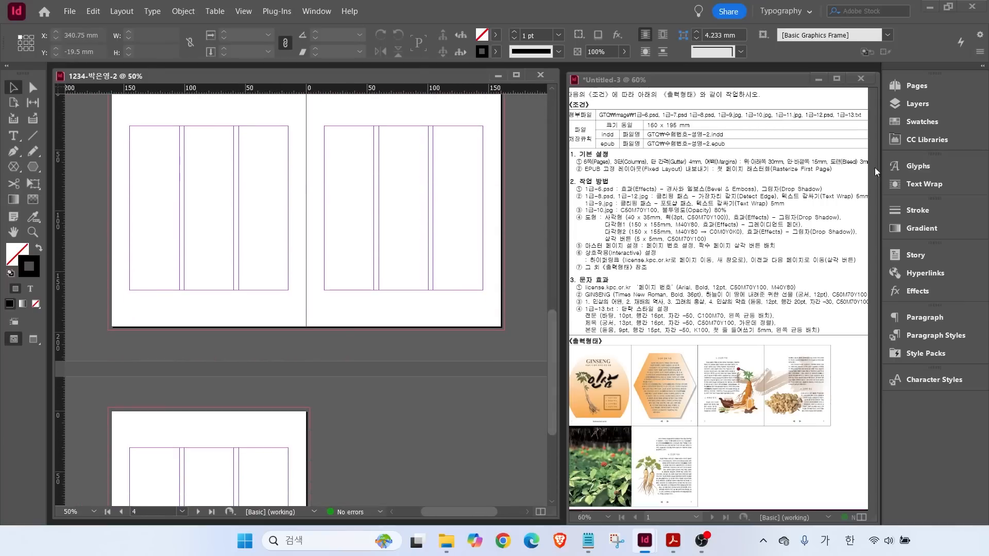
- Disable Allow Document Pages to Shuffle and move page 6 in front of page 1 so the pages form three two-page spreads
{"action": "left_click", "coordinate": [907, 85]}
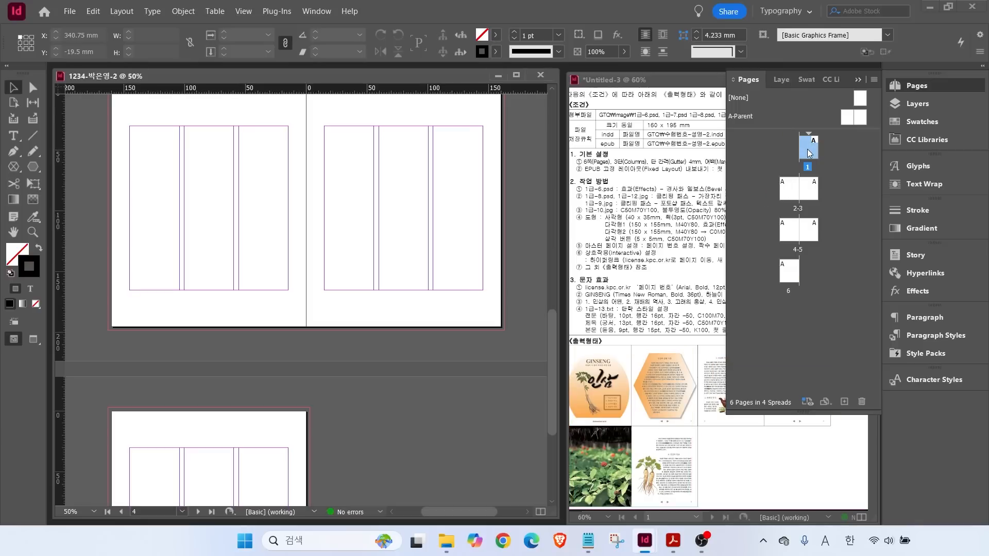
{"action": "right_click", "coordinate": [809, 152]}
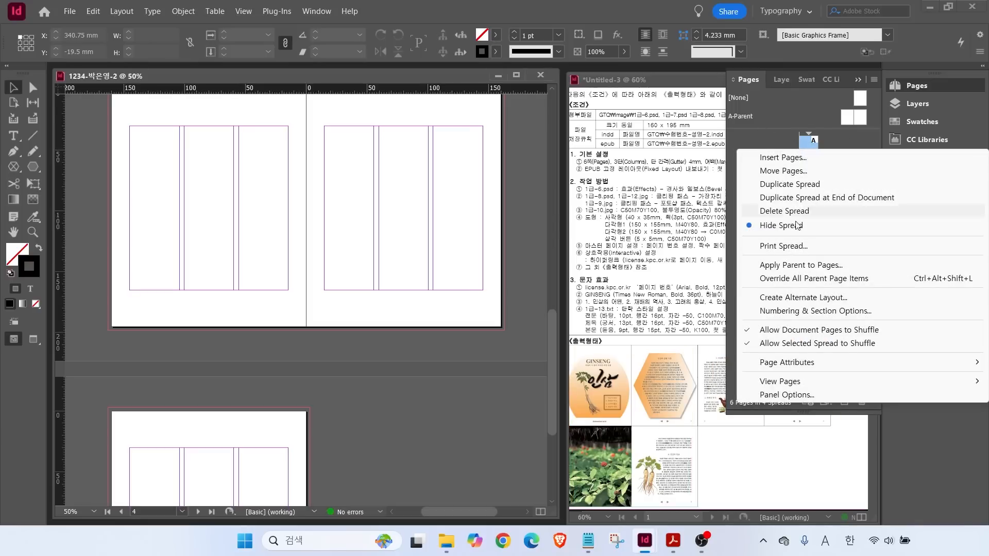
{"action": "left_click", "coordinate": [771, 332]}
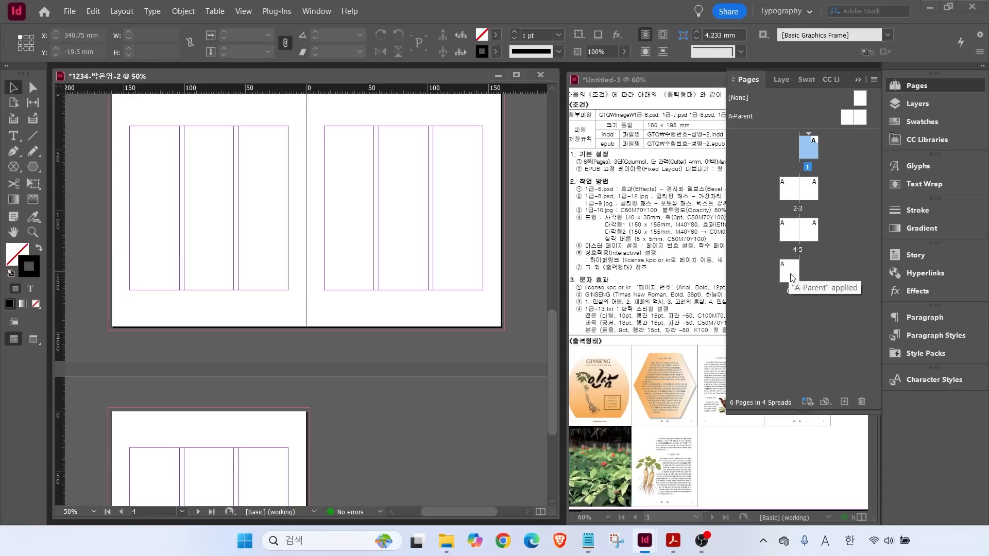
{"action": "left_click_drag", "start_coordinate": [791, 279], "coordinate": [796, 160]}
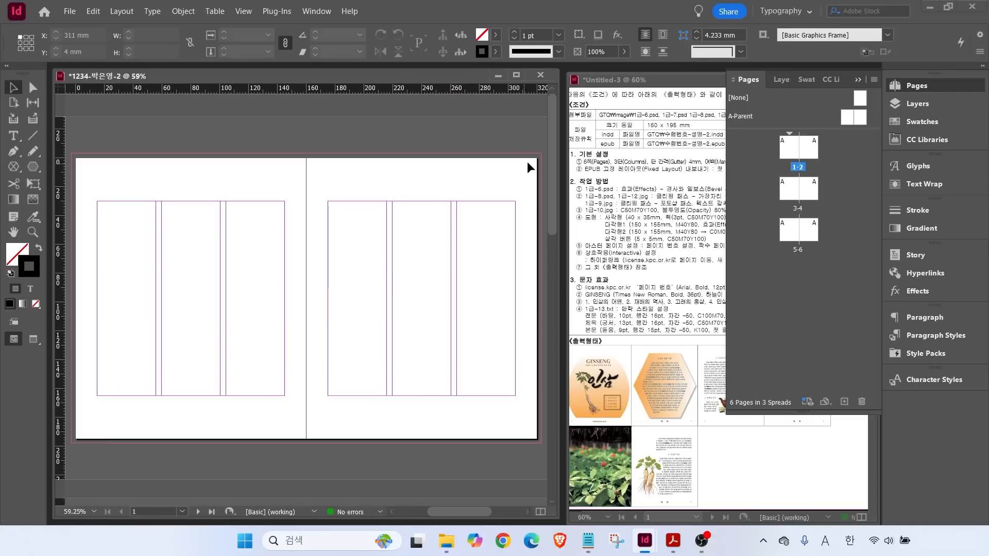
{"action": "left_click_drag", "start_coordinate": [553, 169], "coordinate": [525, 208]}
{"action": "scroll", "coordinate": [524, 213], "scroll_direction": "up", "scroll_amount": 3}
{"action": "left_click", "coordinate": [916, 85]}
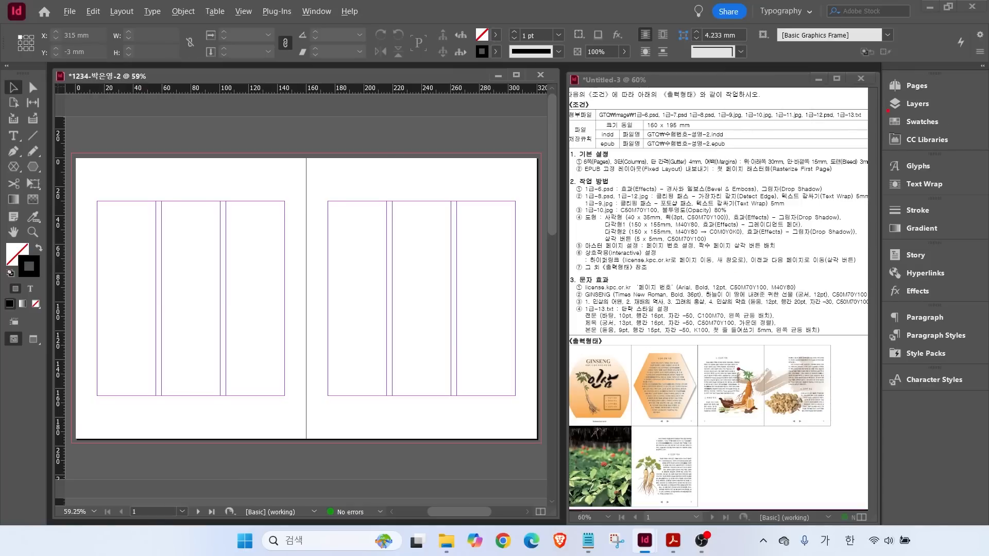
- Duplicate the C=100 M=90 Y=10 K=0 swatch and set the copy to C=50 M=70 Y=100 K=0
{"action": "left_click", "coordinate": [901, 121]}
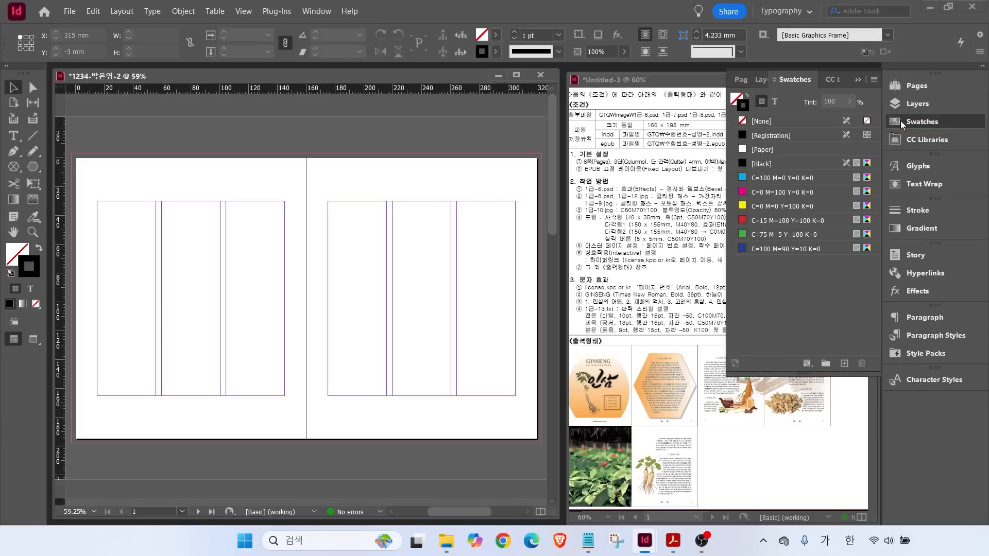
{"action": "left_click", "coordinate": [768, 247]}
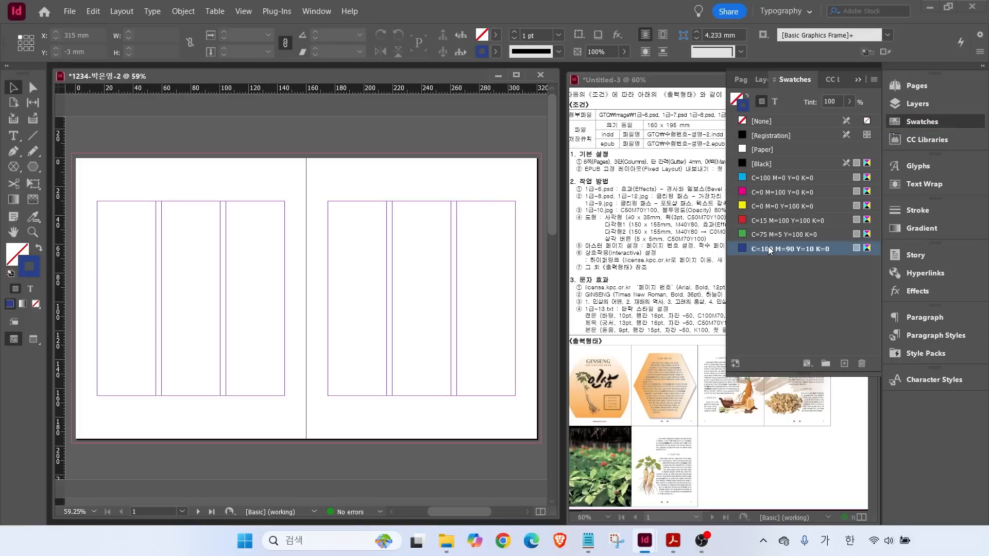
{"action": "left_click", "coordinate": [844, 363]}
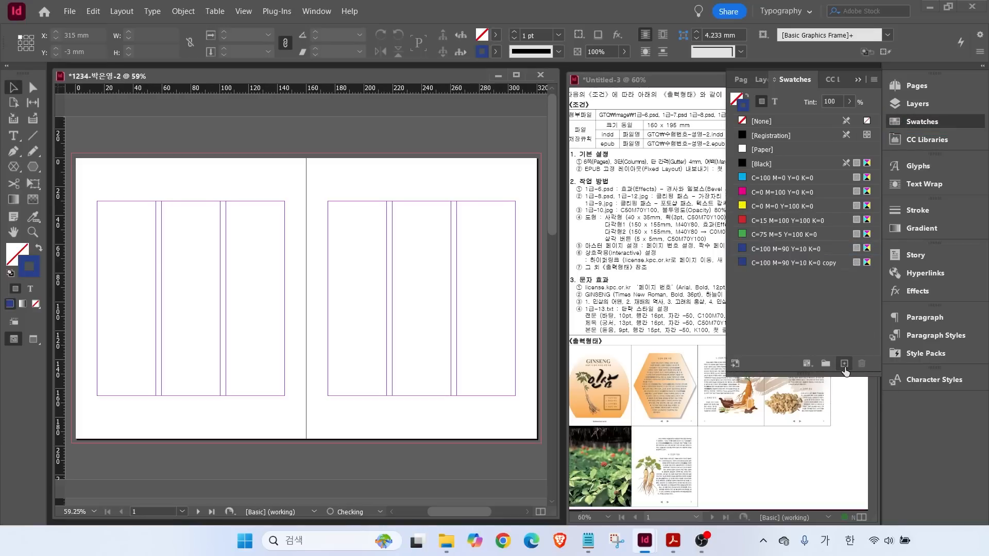
{"action": "double_click", "coordinate": [769, 262]}
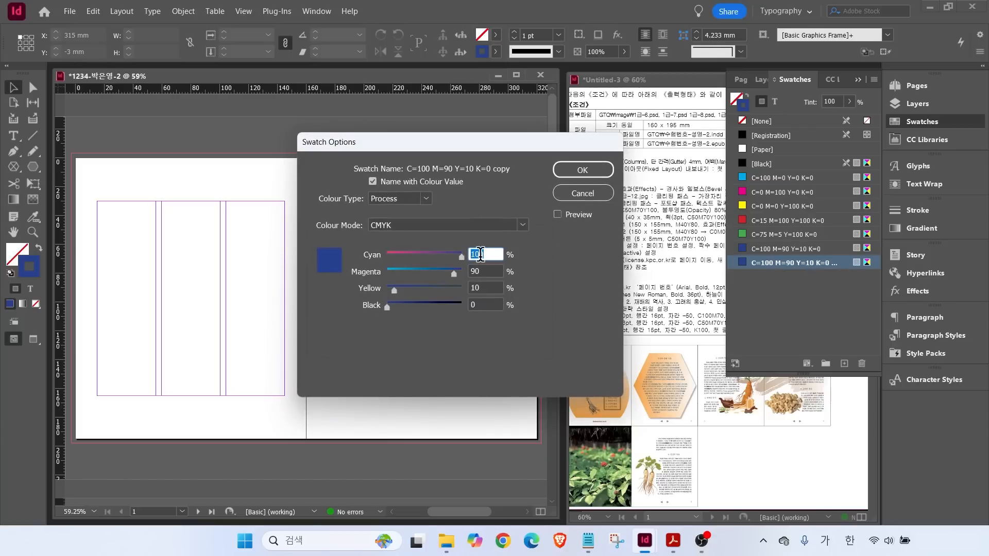
{"action": "type", "text": "50"}
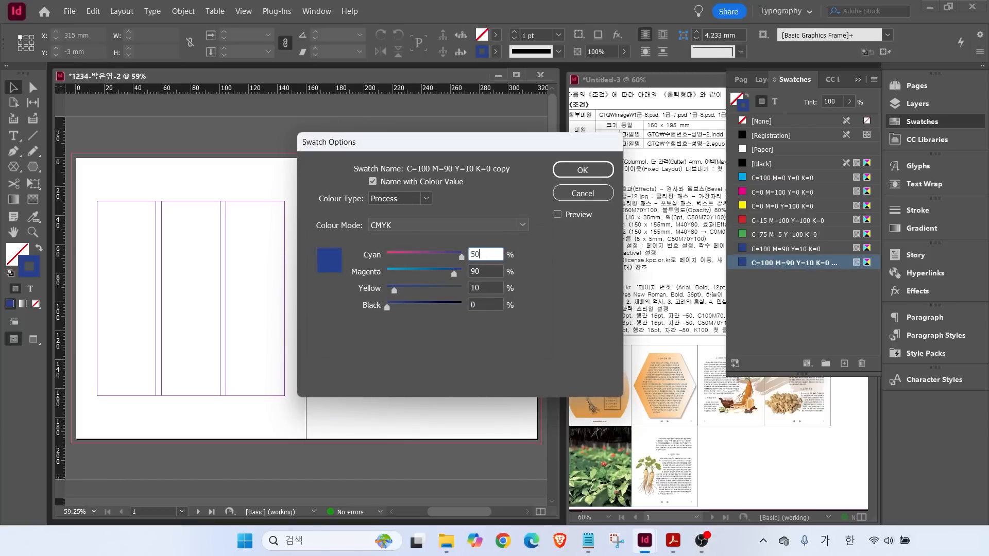
{"action": "key", "text": "Tab"}
{"action": "type", "text": "70"}
{"action": "key", "text": "Tab"}
{"action": "type", "text": "100"}
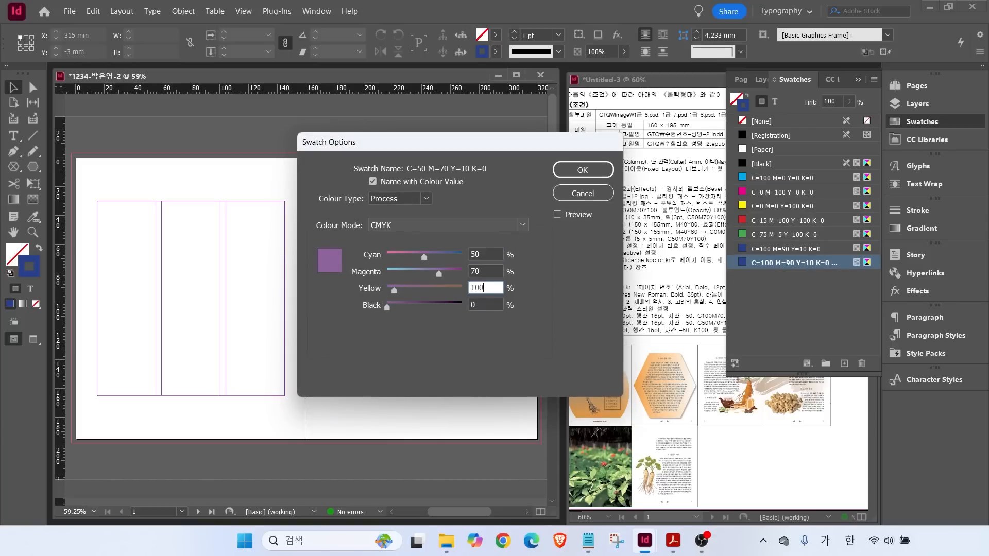
{"action": "key", "text": "Tab"}
{"action": "key", "text": "Return"}
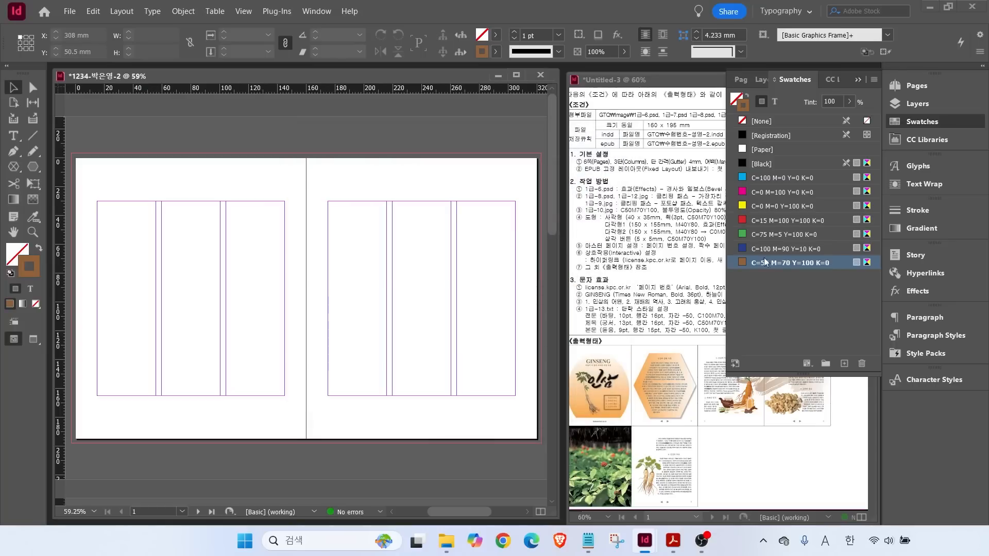
- Duplicate the brown swatch and set the copy to C=0 M=40 Y=80 K=0
{"action": "left_click", "coordinate": [844, 363]}
{"action": "double_click", "coordinate": [755, 277]}
{"action": "type", "text": "0"}
{"action": "key", "text": "Tab"}
{"action": "type", "text": "40"}
{"action": "key", "text": "Tab"}
{"action": "type", "text": "80"}
{"action": "key", "text": "Tab"}
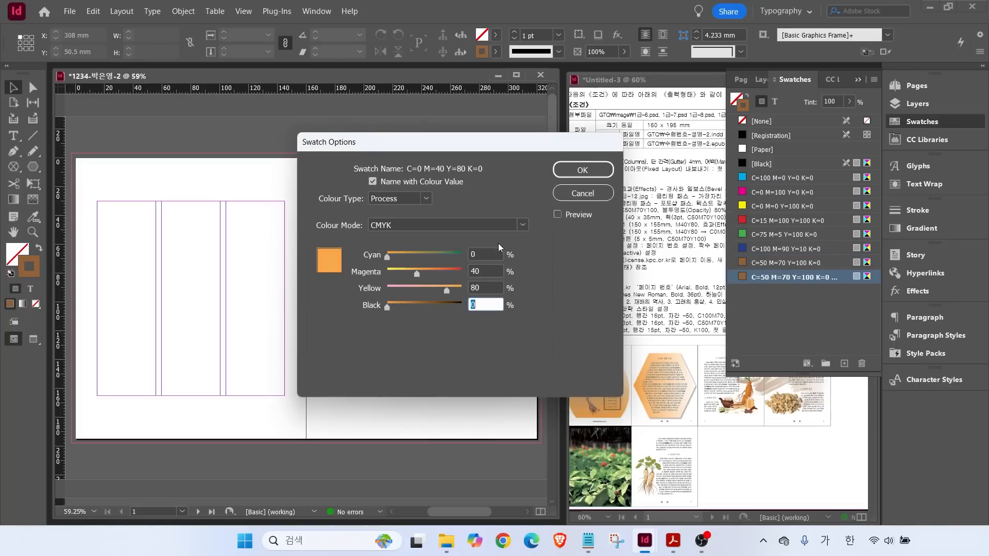
{"action": "key", "text": "Return"}
- Duplicate the orange swatch and set the copy to C=100 M=70 Y=0 K=0
{"action": "left_click", "coordinate": [844, 364]}
{"action": "double_click", "coordinate": [752, 292]}
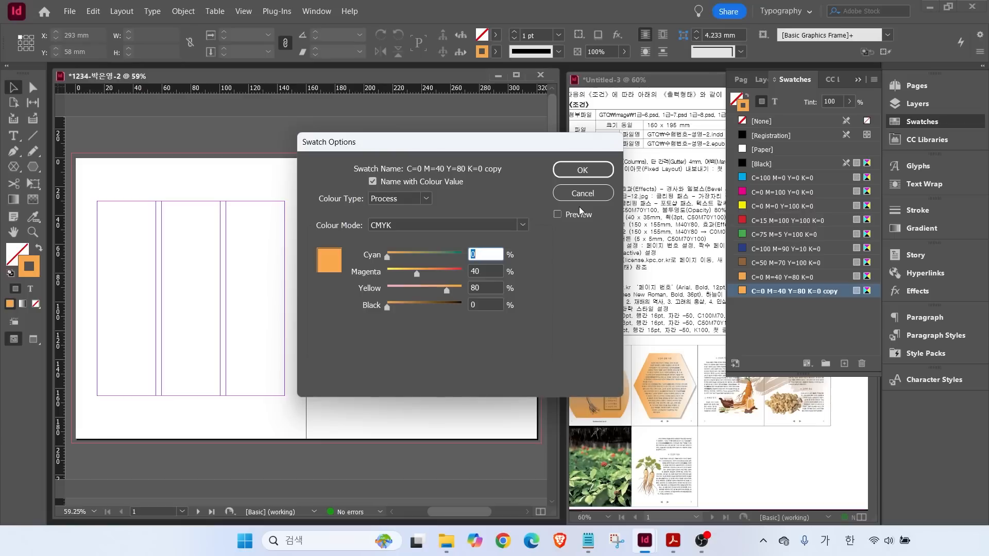
{"action": "type", "text": "100"}
{"action": "key", "text": "Tab"}
{"action": "type", "text": "70"}
{"action": "key", "text": "Tab"}
{"action": "type", "text": "0"}
- Duplicate the C=100 M=70 Y=0 K=0 swatch and set the copy to C=0 M=0 Y=0 K=100
{"action": "key", "text": "Tab"}
{"action": "key", "text": "Return"}
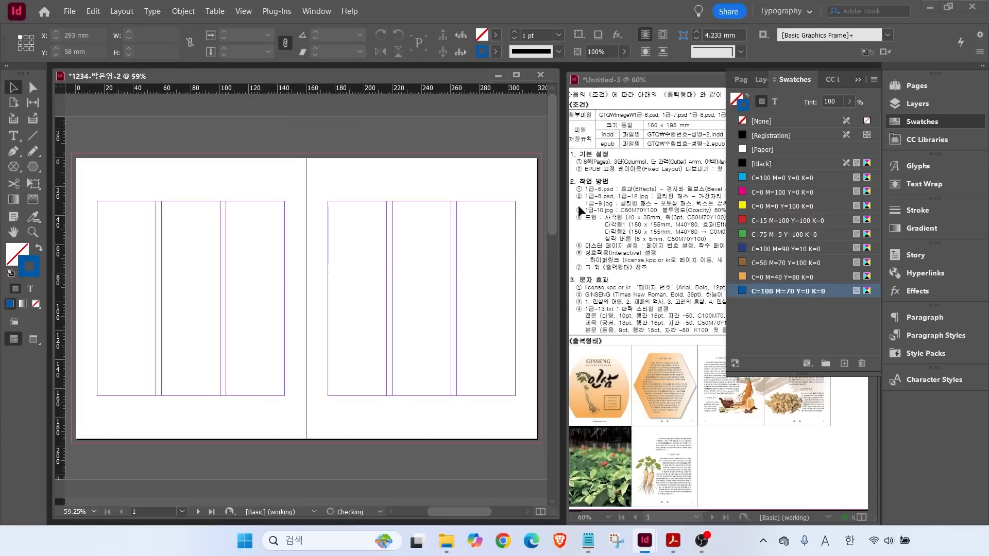
{"action": "left_click", "coordinate": [844, 364]}
{"action": "double_click", "coordinate": [767, 305]}
{"action": "key", "text": "0"}
{"action": "key", "text": "Tab"}
{"action": "key", "text": "0"}
{"action": "key", "text": "Tab"}
{"action": "key", "text": "0"}
{"action": "key", "text": "Tab"}
{"action": "type", "text": "100"}
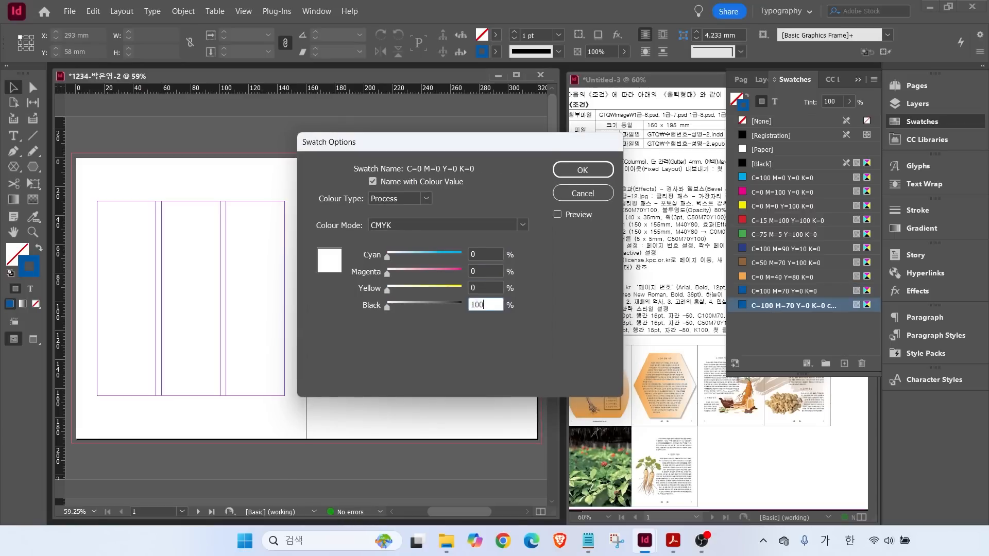
{"action": "key", "text": "Return"}
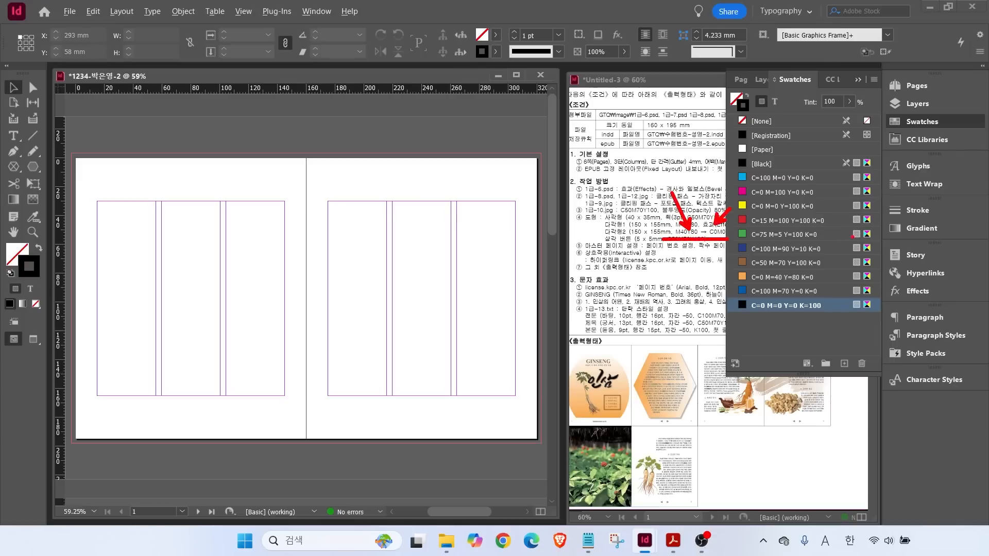
- Activate the default white-to-black linear gradient and add it to the swatches
{"action": "left_click", "coordinate": [919, 230]}
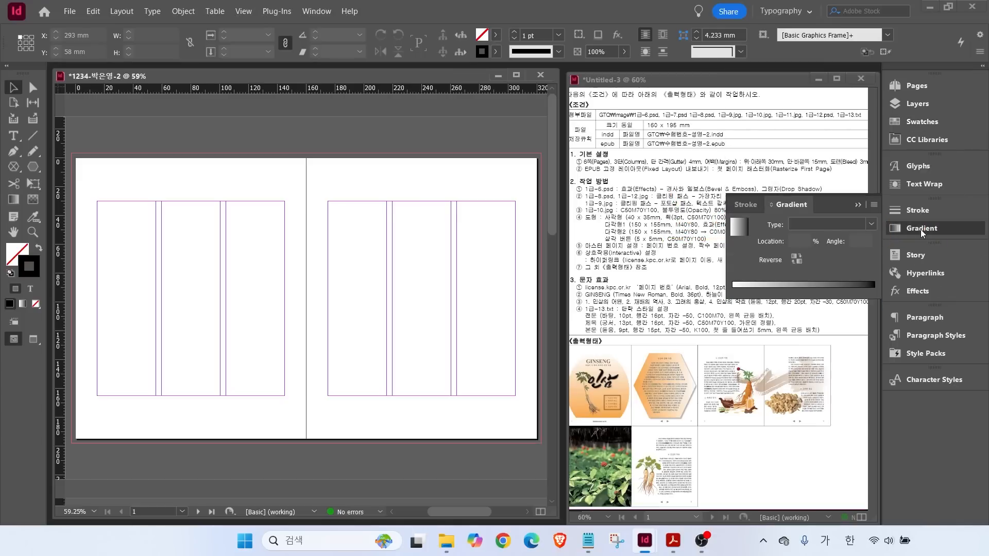
{"action": "left_click", "coordinate": [740, 227]}
{"action": "right_click", "coordinate": [740, 228]}
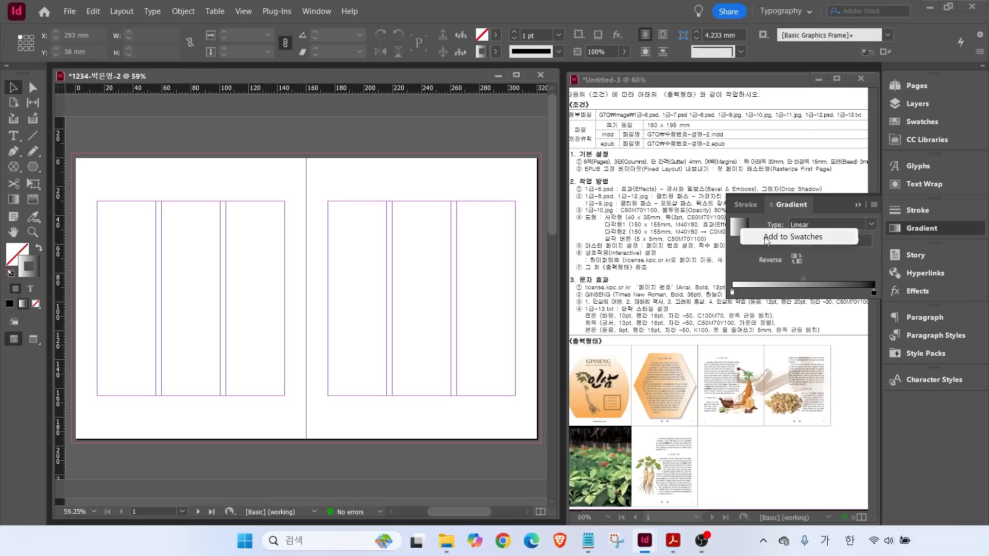
{"action": "left_click", "coordinate": [770, 238]}
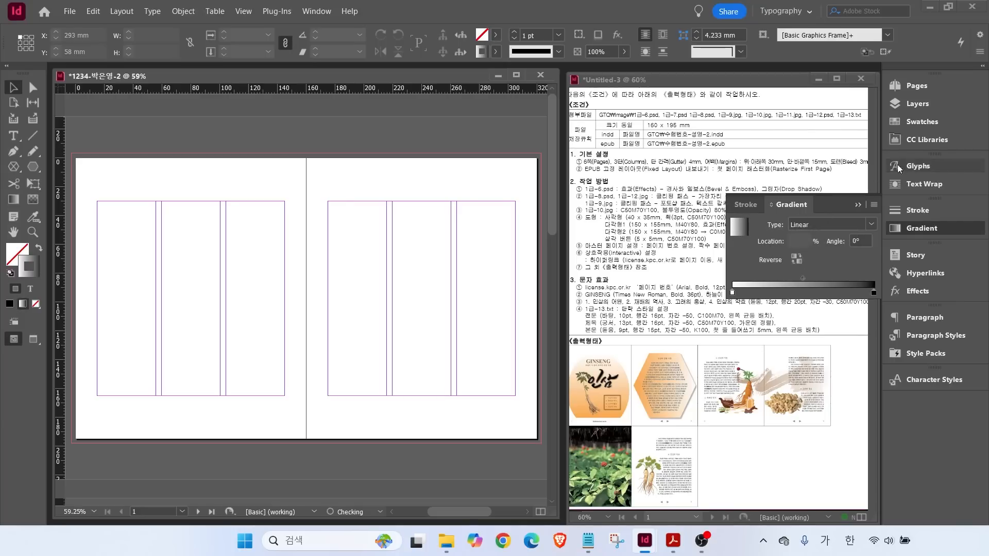
- Edit the new gradient swatch and set its white starting stop to CMYK C=0 M=40 Y=80 K=0
{"action": "left_click", "coordinate": [911, 123]}
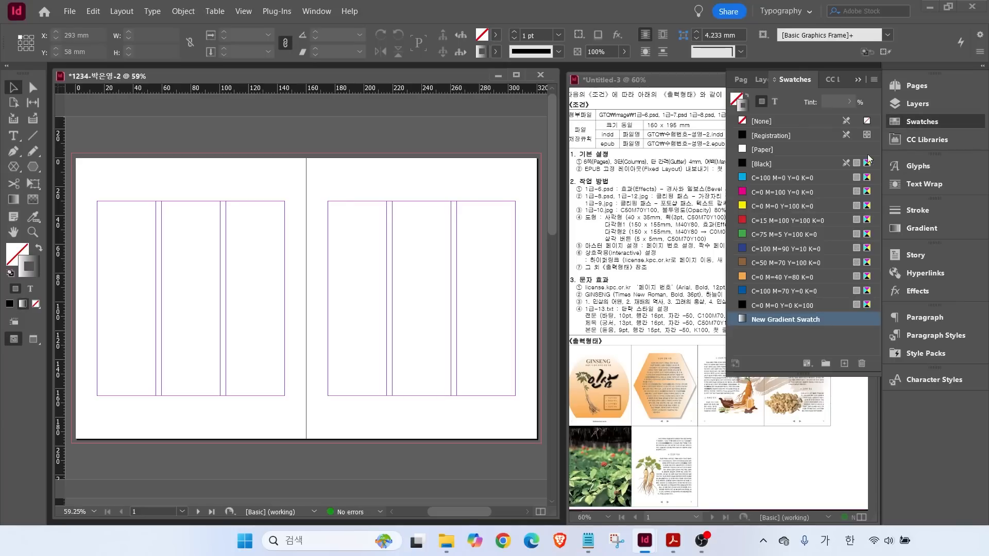
{"action": "double_click", "coordinate": [756, 318]}
{"action": "key", "text": "ctrl+2"}
{"action": "mouse_move", "coordinate": [383, 347]}
{"action": "left_mouse_down"}
{"action": "mouse_move", "coordinate": [392, 338]}
{"action": "mouse_move", "coordinate": [385, 343]}
{"action": "left_mouse_up"}
{"action": "left_click_drag", "start_coordinate": [504, 346], "coordinate": [511, 326]}
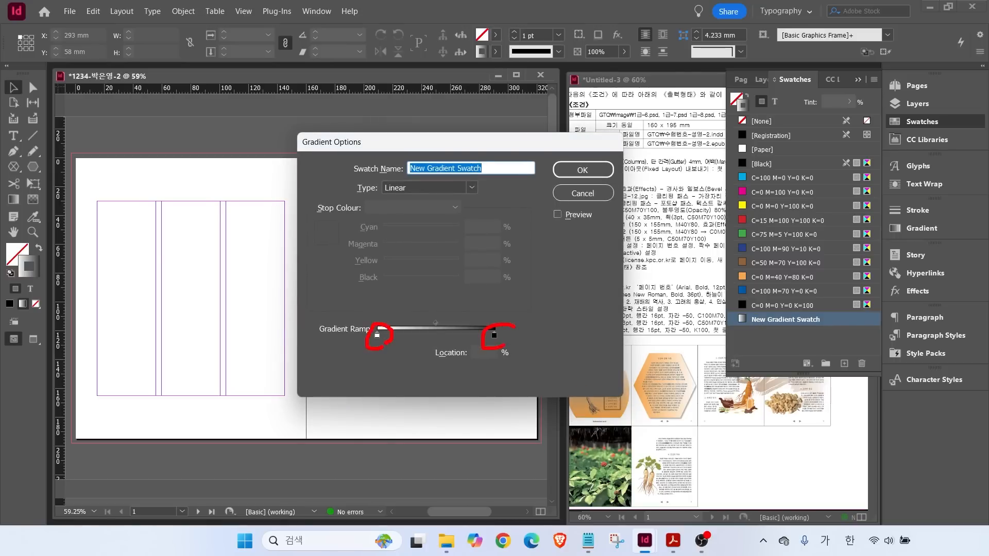
{"action": "key", "text": "Escape"}
{"action": "left_click", "coordinate": [377, 335]}
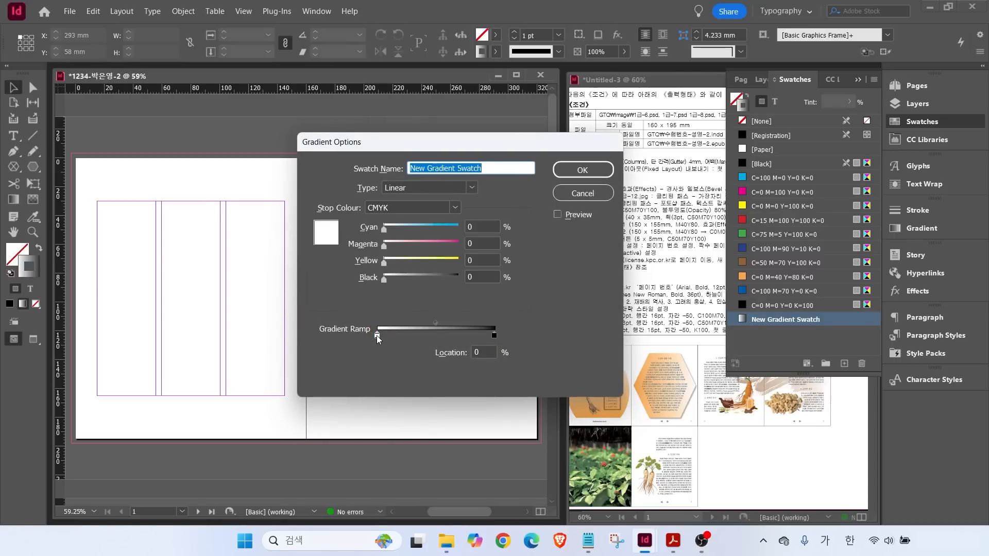
{"action": "left_click", "coordinate": [475, 226]}
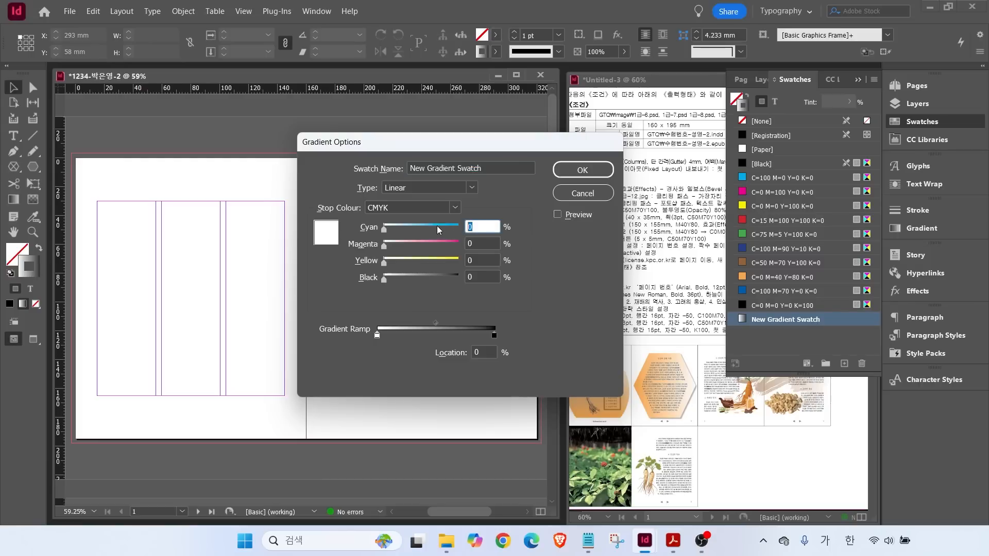
{"action": "key", "text": "Tab"}
{"action": "type", "text": "40"}
{"action": "key", "text": "Tab"}
{"action": "type", "text": "80"}
{"action": "key", "text": "Tab"}
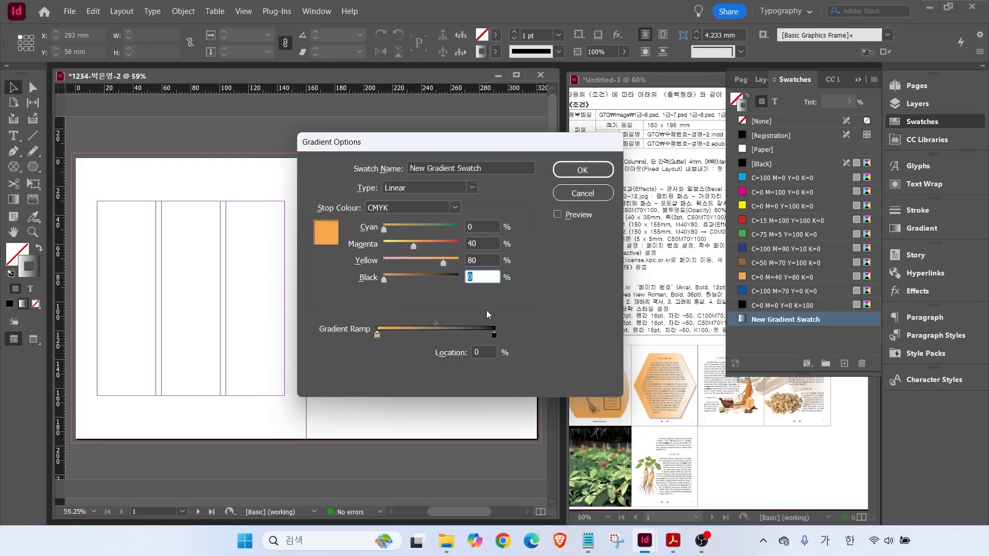
- Switch the gradient's black end stop to CMYK, set it to C=0 M=0 Y=0 K=0, and save the swatch
{"action": "left_click", "coordinate": [495, 336]}
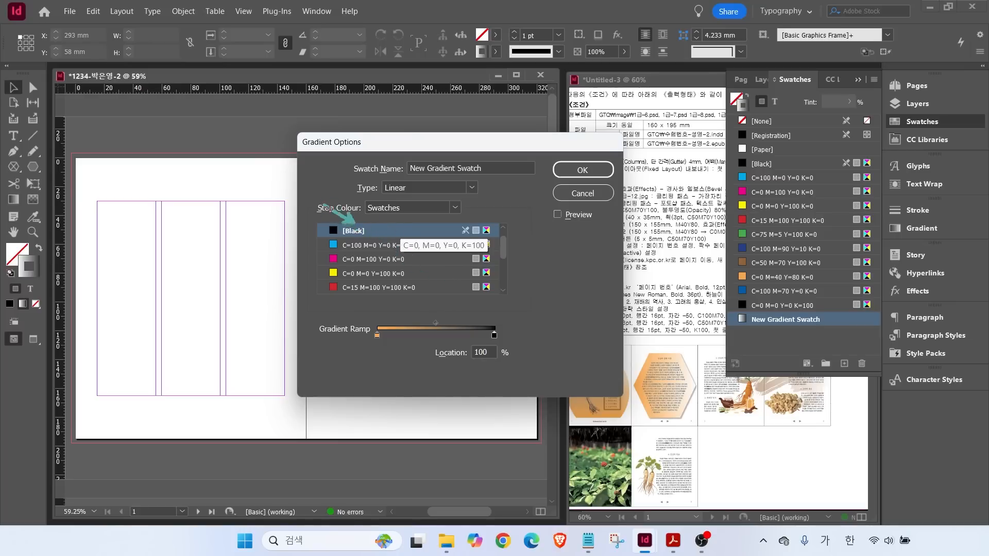
{"action": "left_click", "coordinate": [454, 209]}
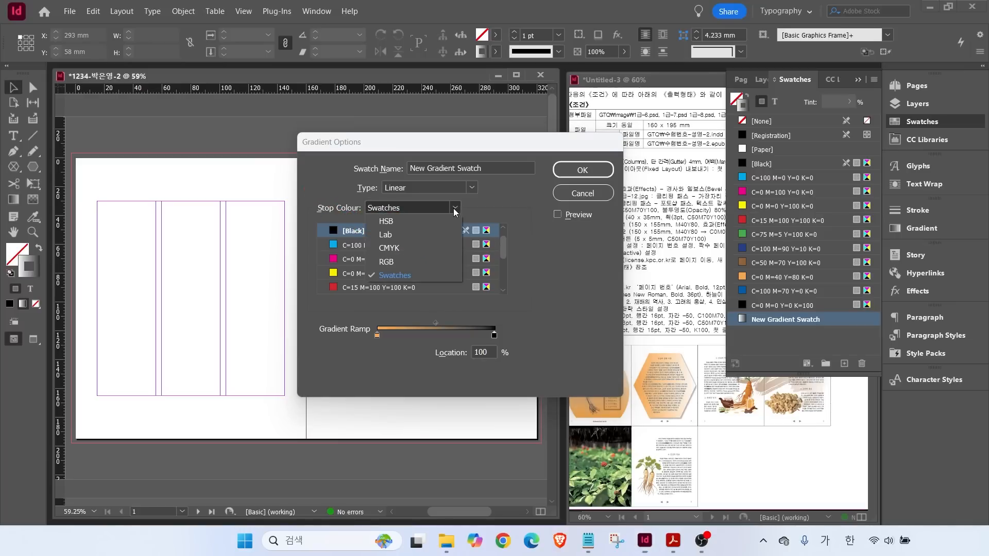
{"action": "left_click", "coordinate": [400, 249]}
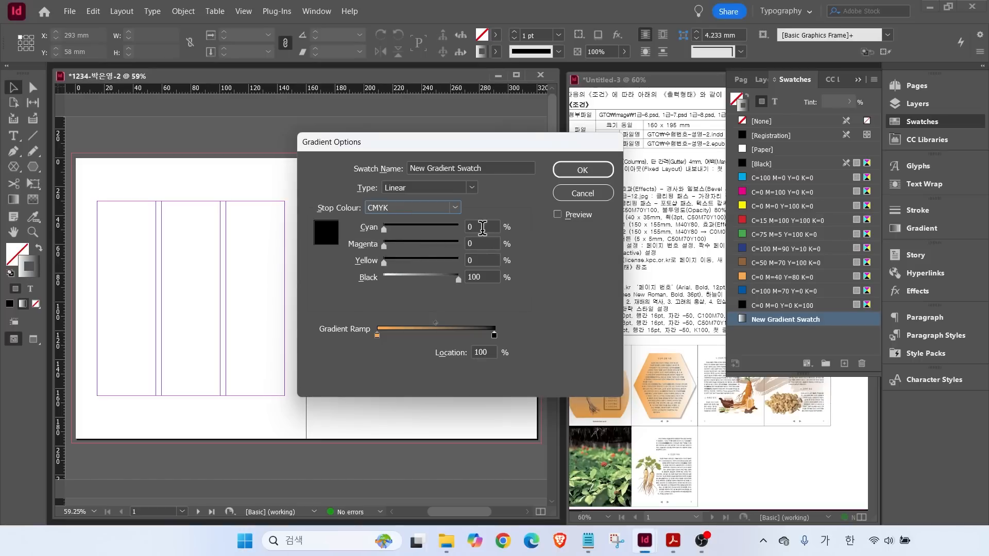
{"action": "double_click", "coordinate": [479, 277]}
{"action": "type", "text": "0"}
{"action": "key", "text": "Return"}
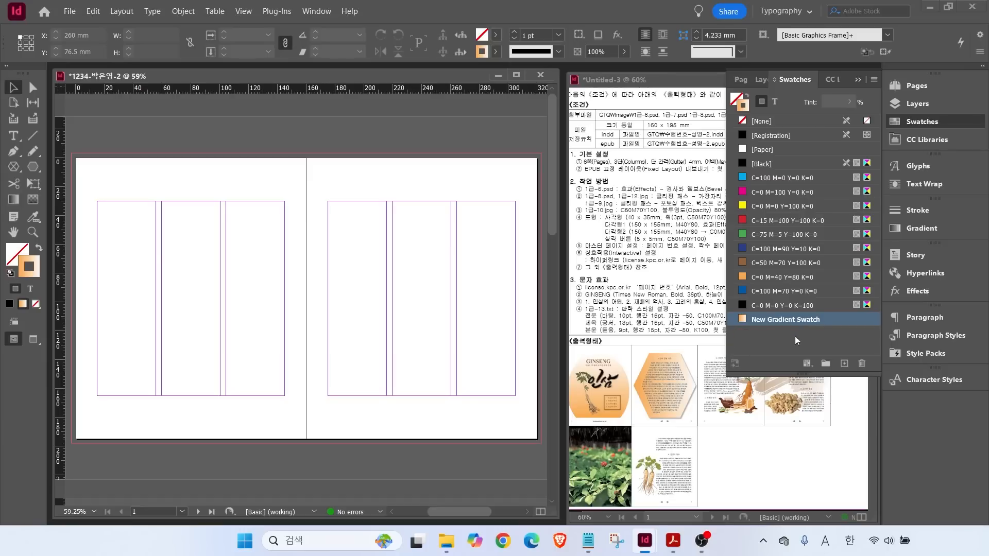
- Put the swatches away and reset the fill and stroke to their defaults
{"action": "left_click", "coordinate": [922, 122]}
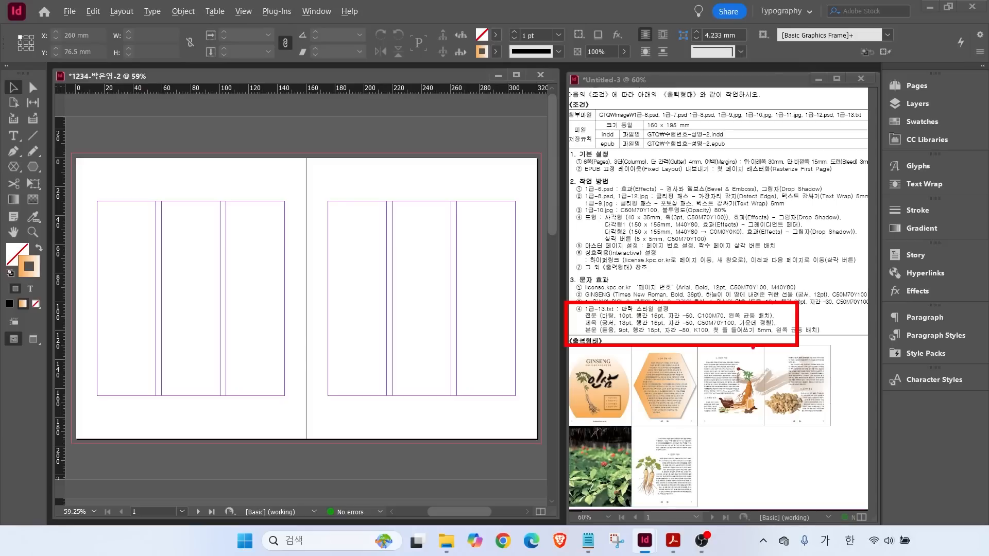
{"action": "key", "text": "Escape"}
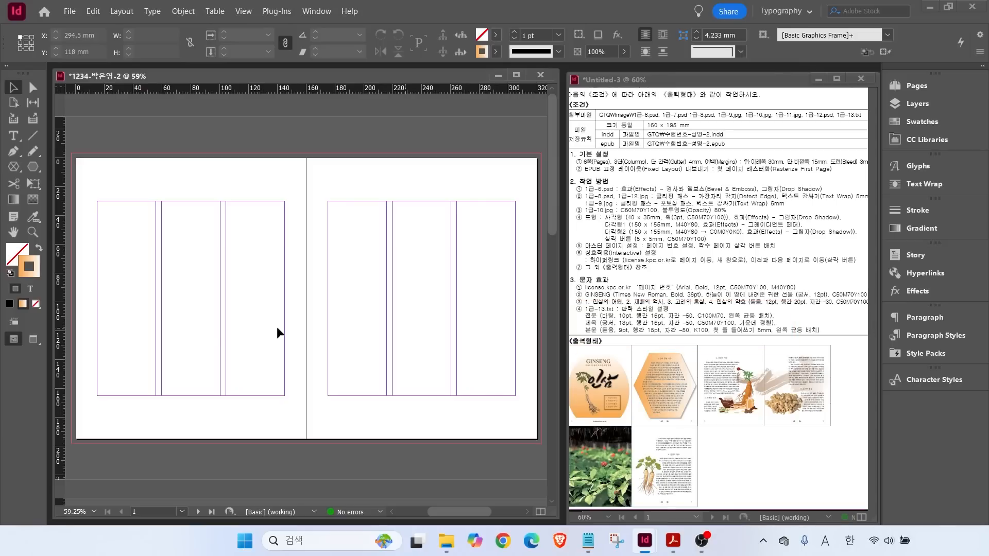
{"action": "left_click", "coordinate": [11, 274]}
- Set the font family of the [Basic Paragraph] style to Gulim
{"action": "left_click", "coordinate": [924, 339]}
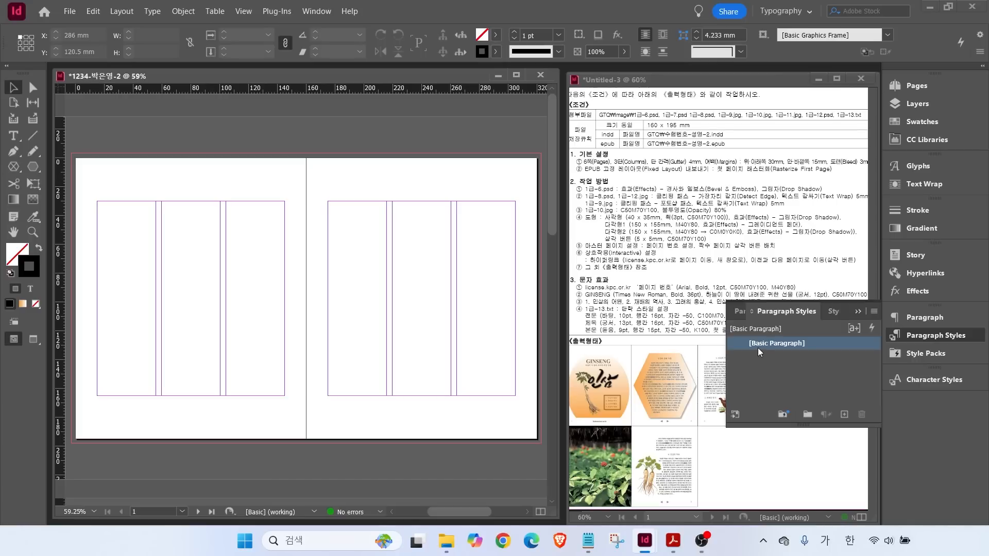
{"action": "double_click", "coordinate": [756, 347]}
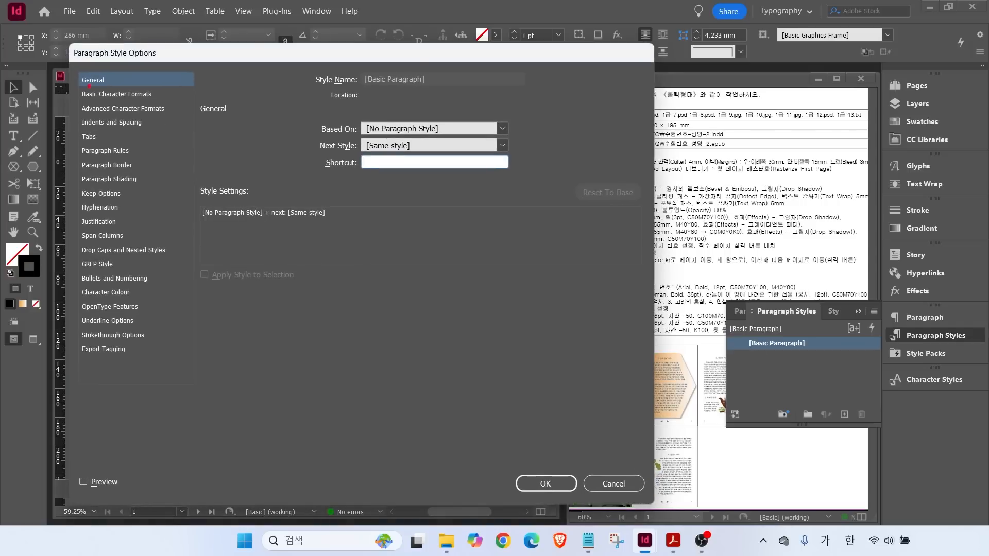
{"action": "left_click", "coordinate": [130, 97]}
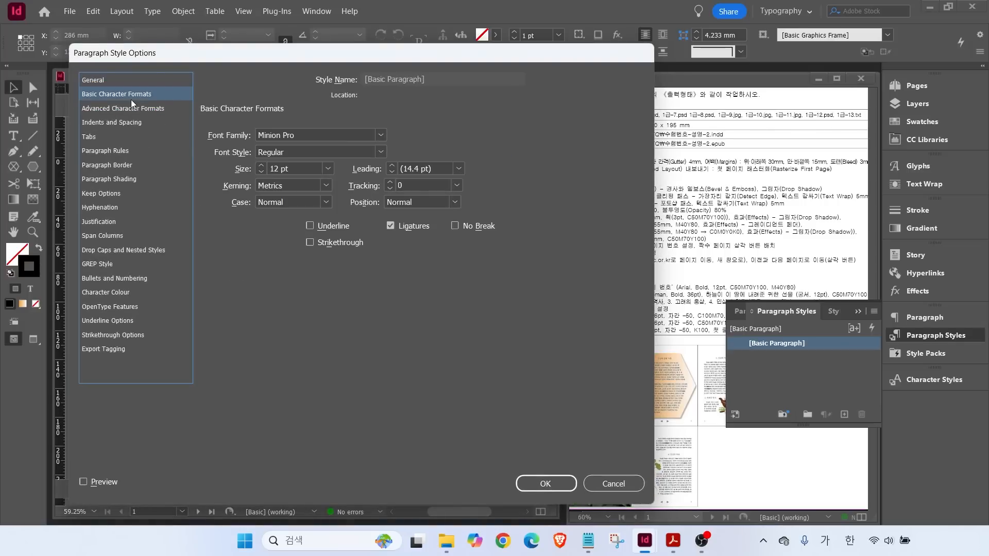
{"action": "left_click", "coordinate": [380, 136]}
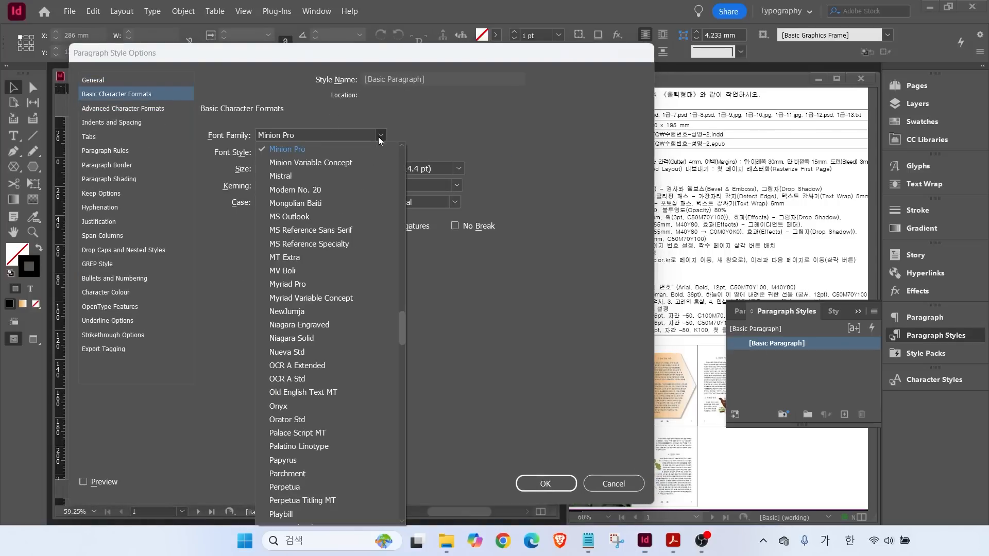
{"action": "left_click_drag", "start_coordinate": [402, 323], "coordinate": [388, 145]}
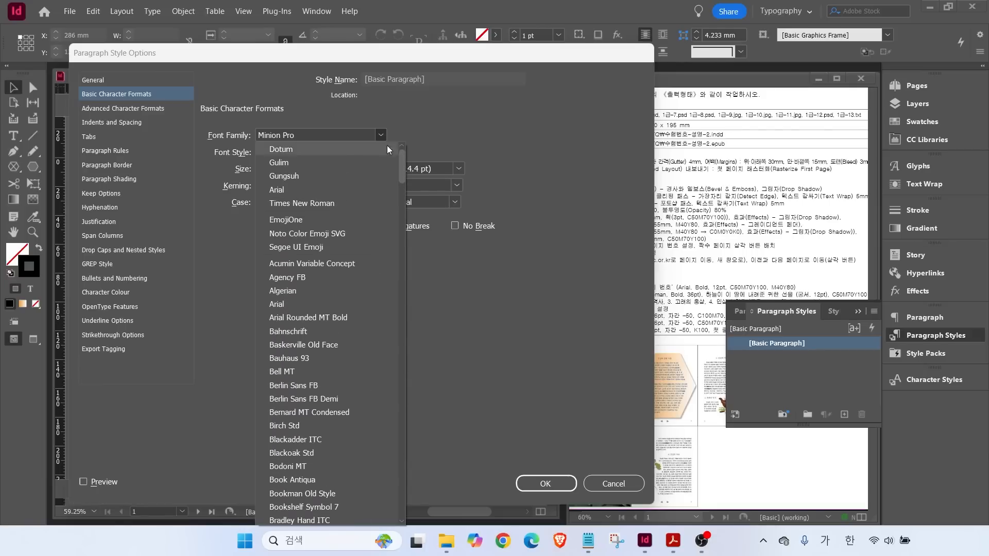
{"action": "left_click", "coordinate": [282, 163]}
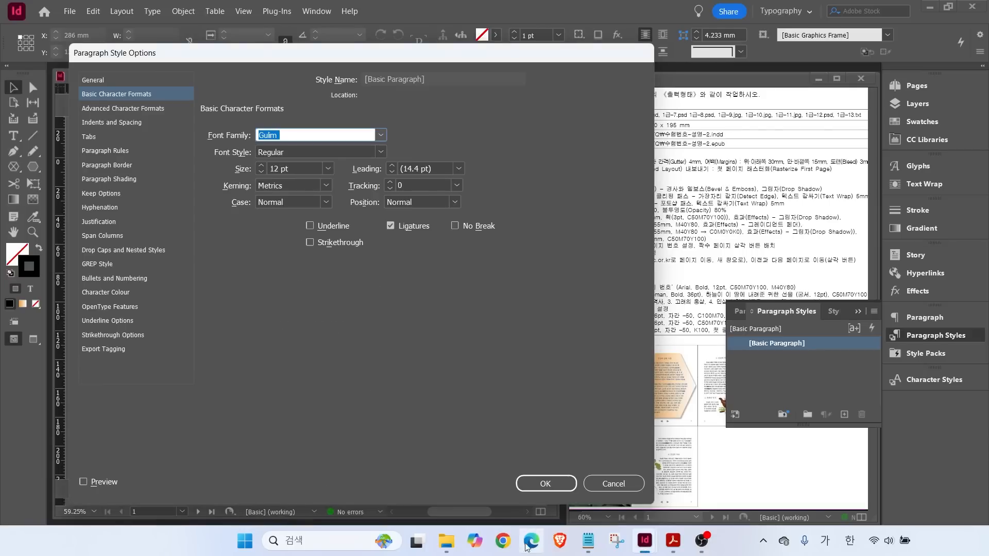
{"action": "left_click", "coordinate": [535, 485]}
- Create a new paragraph style and name it 전문
{"action": "left_click", "coordinate": [761, 348]}
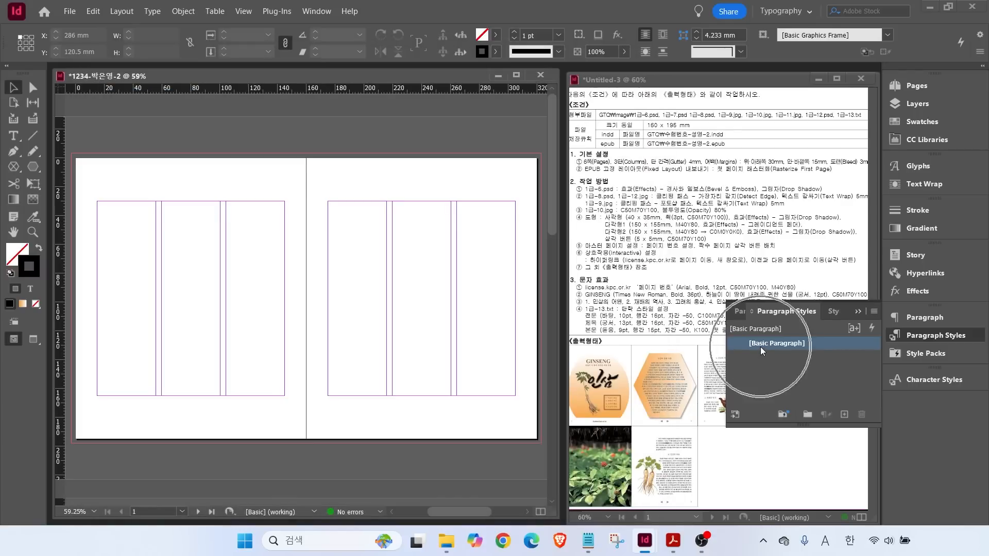
{"action": "mouse_move", "coordinate": [554, 294]}
{"action": "left_mouse_down"}
{"action": "mouse_move", "coordinate": [581, 308]}
{"action": "mouse_move", "coordinate": [569, 324]}
{"action": "mouse_move", "coordinate": [584, 336]}
{"action": "left_mouse_up"}
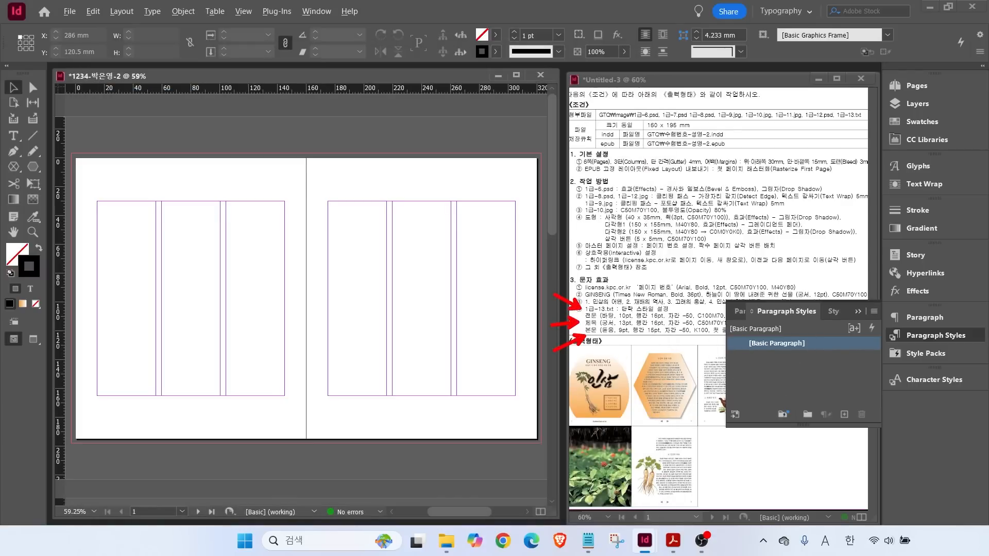
{"action": "left_click_drag", "start_coordinate": [736, 336], "coordinate": [814, 356]}
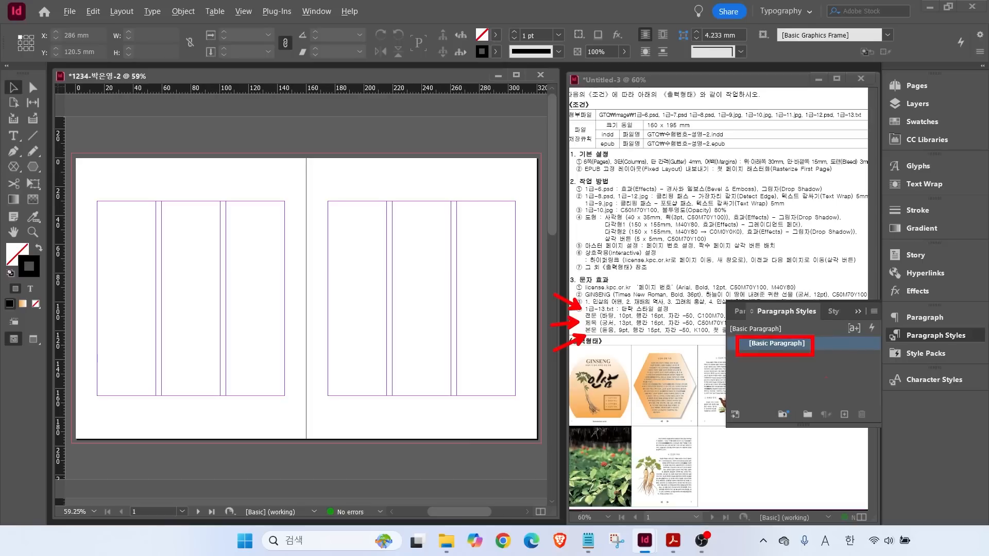
{"action": "left_click_drag", "start_coordinate": [825, 403], "coordinate": [851, 428]}
{"action": "key", "text": "Escape"}
{"action": "left_click", "coordinate": [843, 418]}
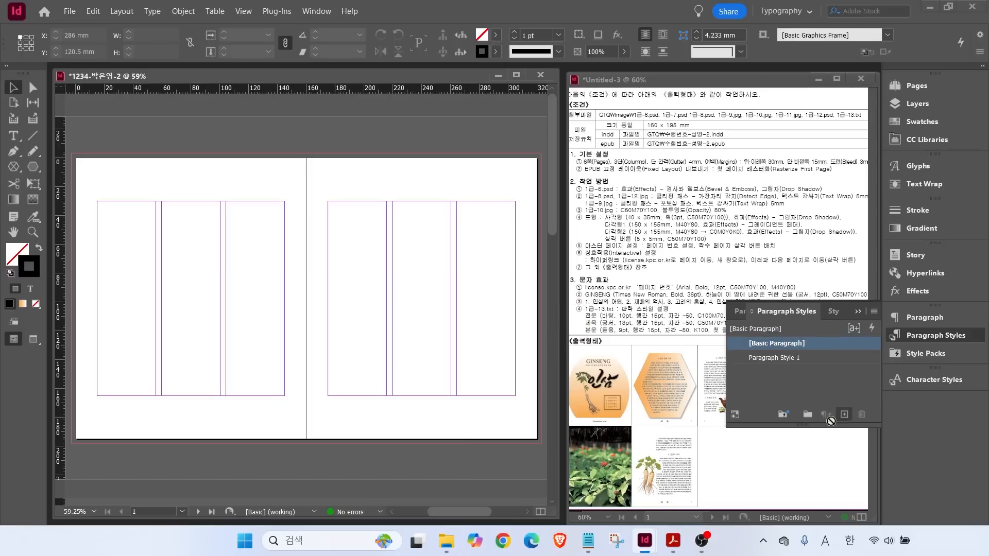
{"action": "double_click", "coordinate": [755, 356]}
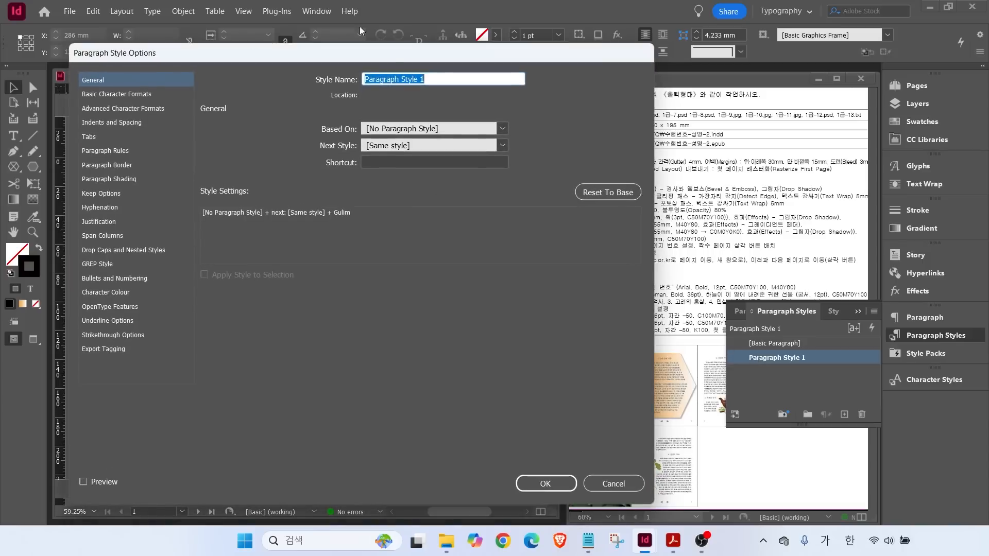
{"action": "type", "text": "전ㅁㅜㄴ"}
{"action": "left_click", "coordinate": [369, 75]}
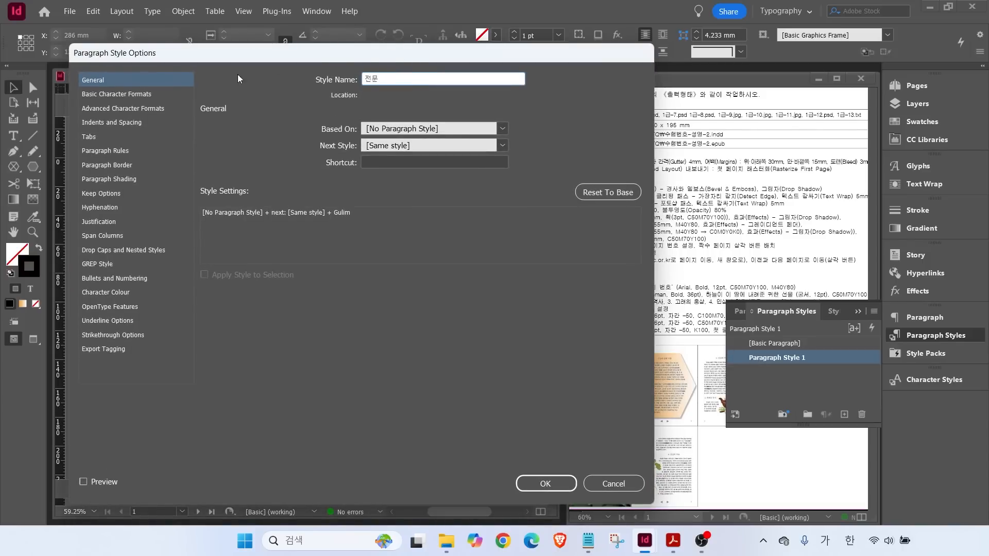
- Set the 전문 style's basic character formats to Batang, 10 pt size, 16 pt leading and -50 tracking
{"action": "left_click", "coordinate": [107, 94]}
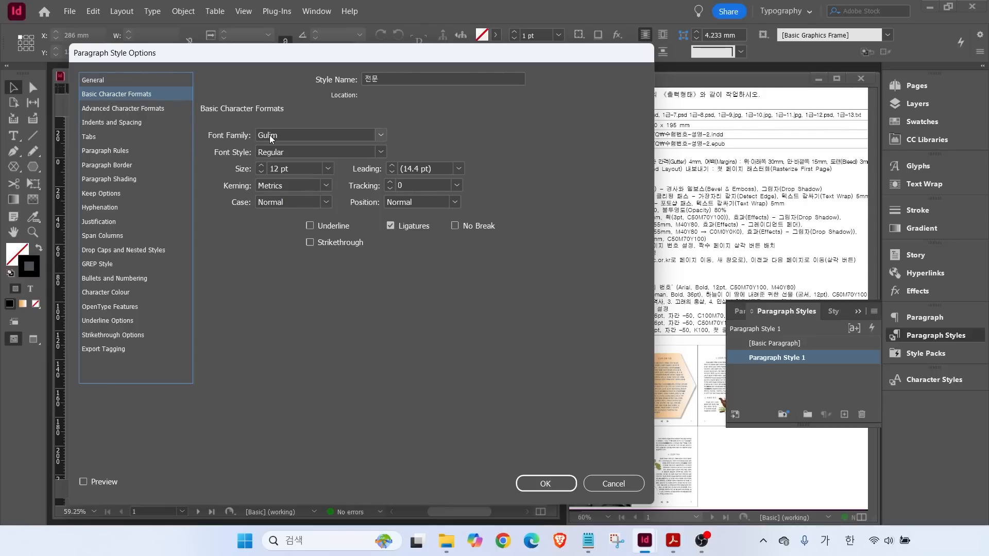
{"action": "left_click", "coordinate": [381, 135]}
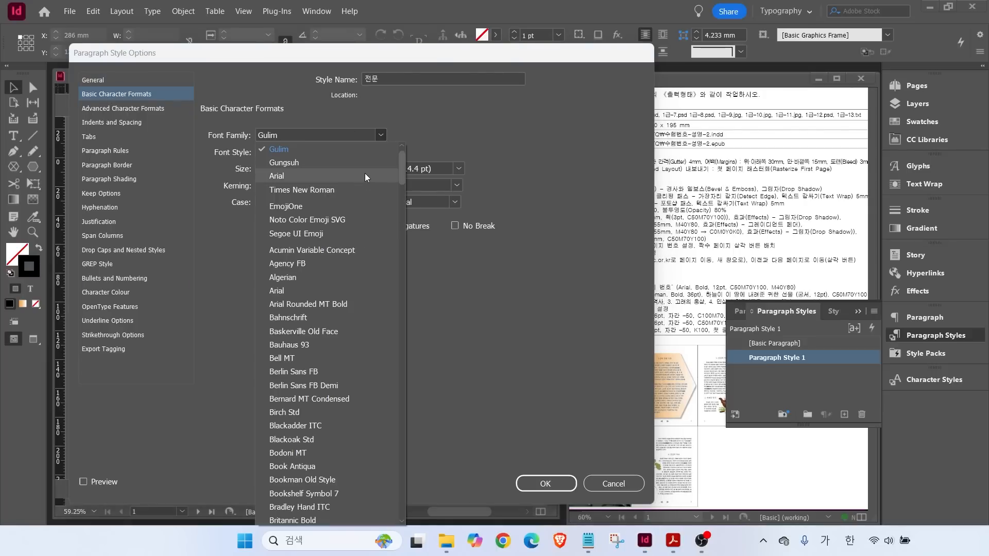
{"action": "key", "text": "Hangul"}
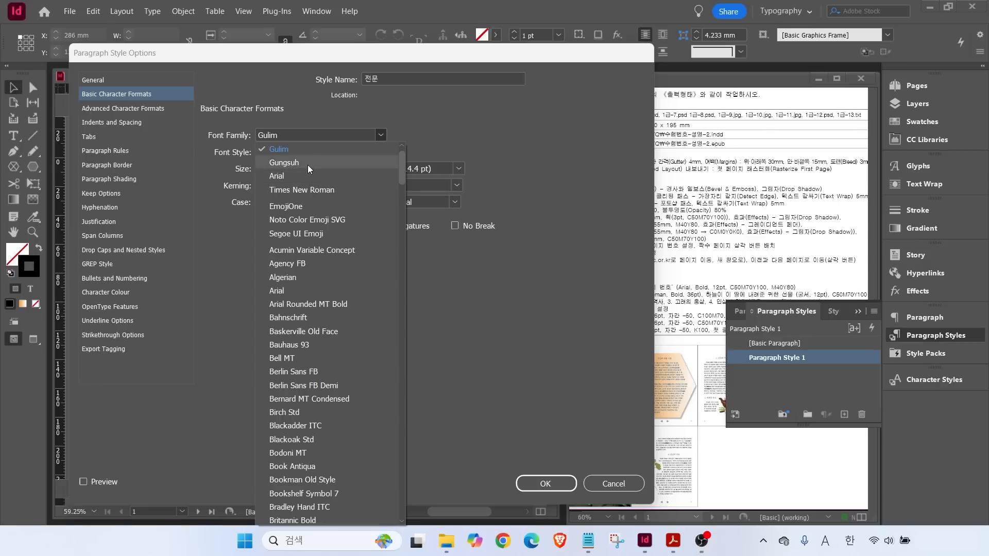
{"action": "left_click", "coordinate": [316, 135]}
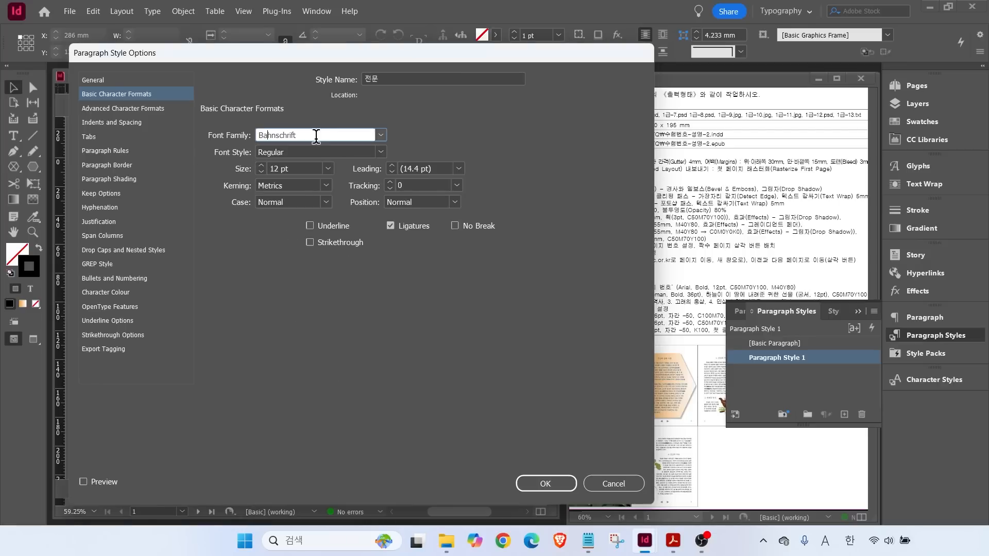
{"action": "type", "text": "Bat"}
{"action": "left_click", "coordinate": [262, 172]}
{"action": "left_click", "coordinate": [261, 172]}
{"action": "left_click", "coordinate": [456, 185]}
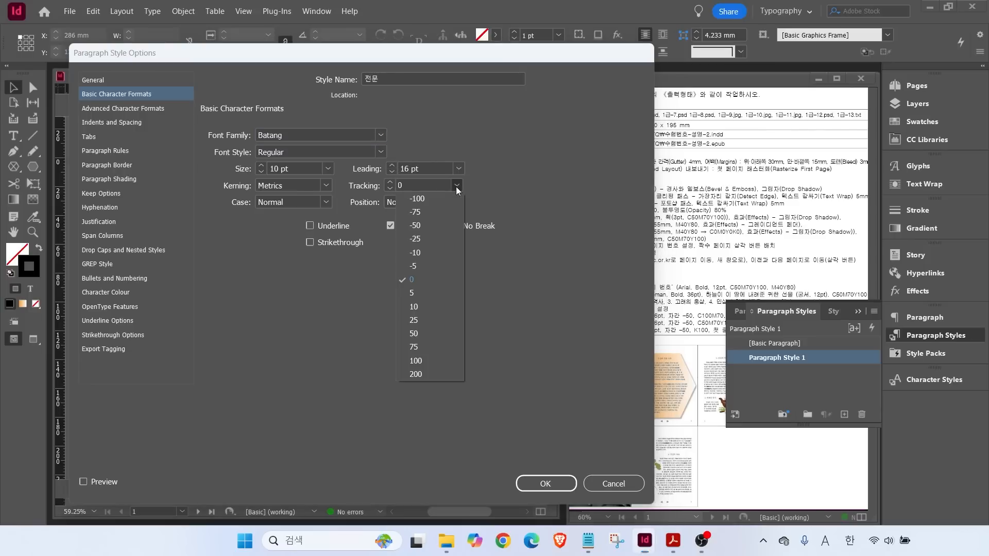
{"action": "left_click", "coordinate": [419, 228]}
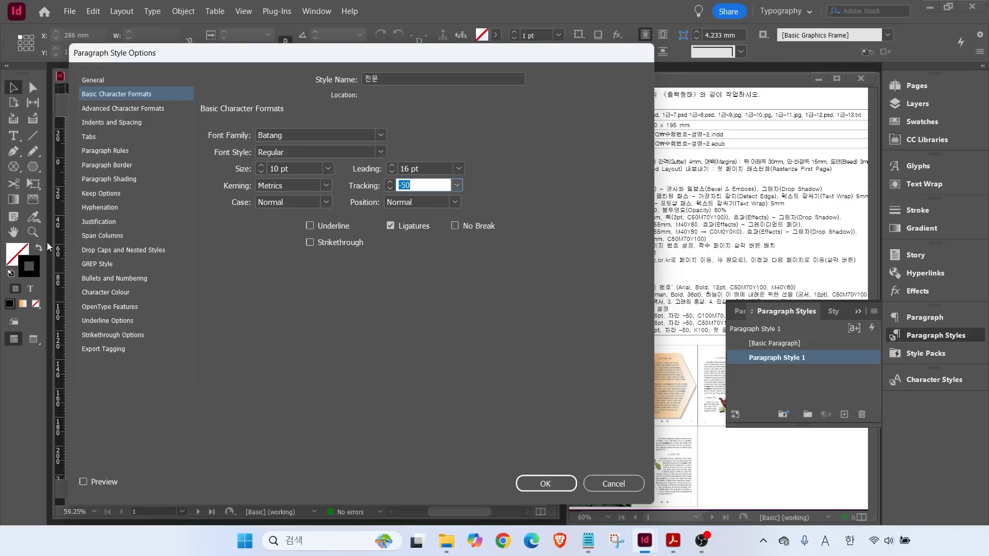
- Set the 전문 style's character colour to the C=50 M=70 Y=100 K=0 swatch
{"action": "left_click", "coordinate": [98, 292]}
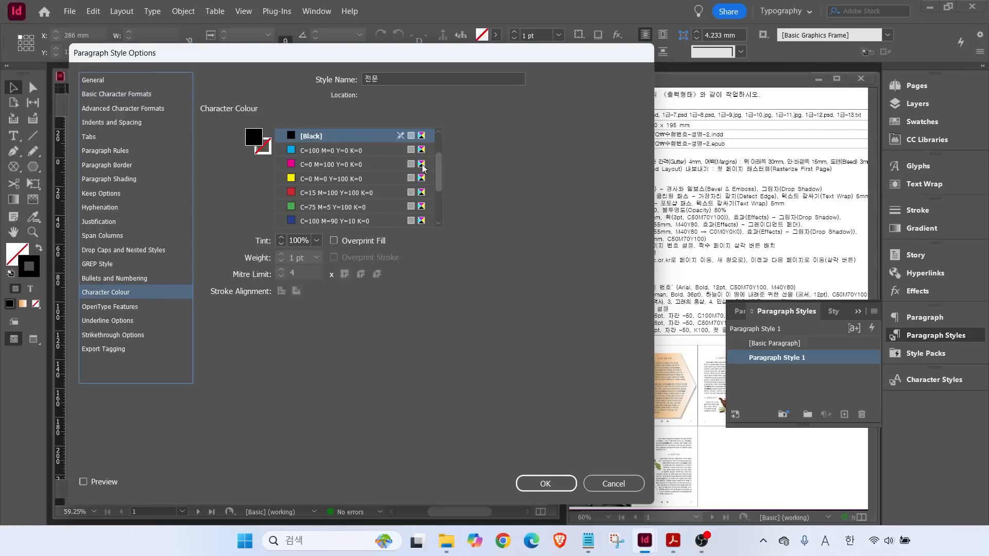
{"action": "left_click_drag", "start_coordinate": [436, 177], "coordinate": [438, 202]}
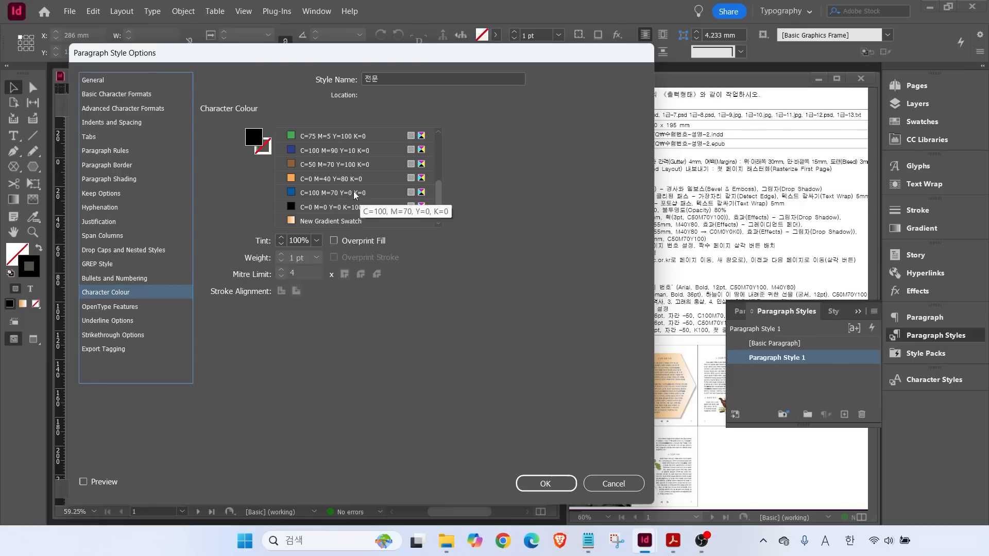
{"action": "left_click", "coordinate": [334, 165]}
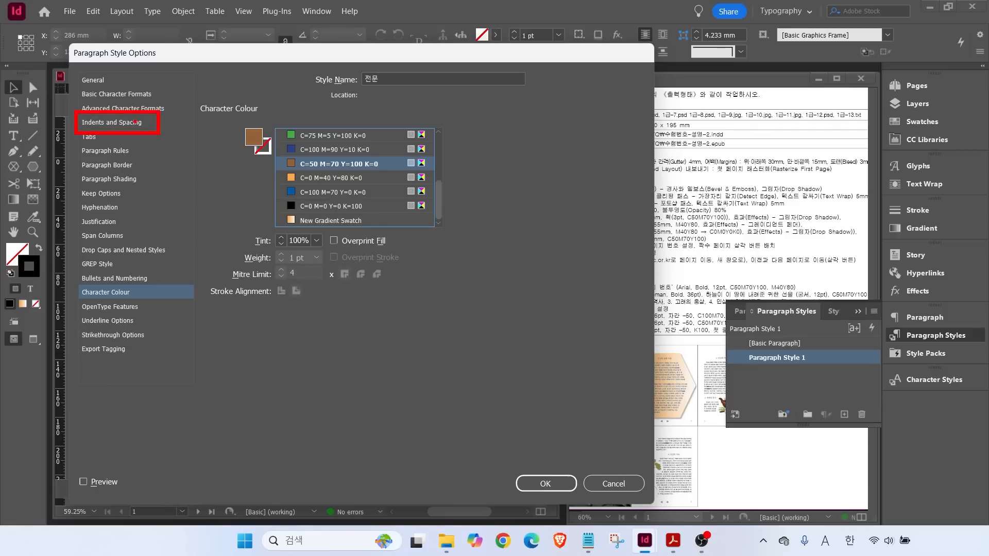
- Set the 전문 style's alignment to Left Justify and save the style
{"action": "left_click", "coordinate": [124, 124]}
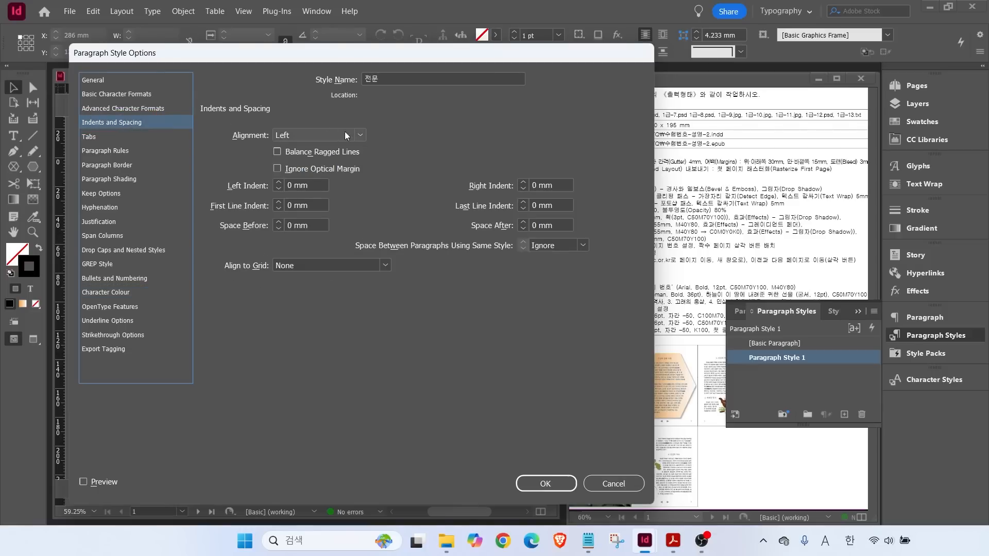
{"action": "left_click", "coordinate": [361, 136]}
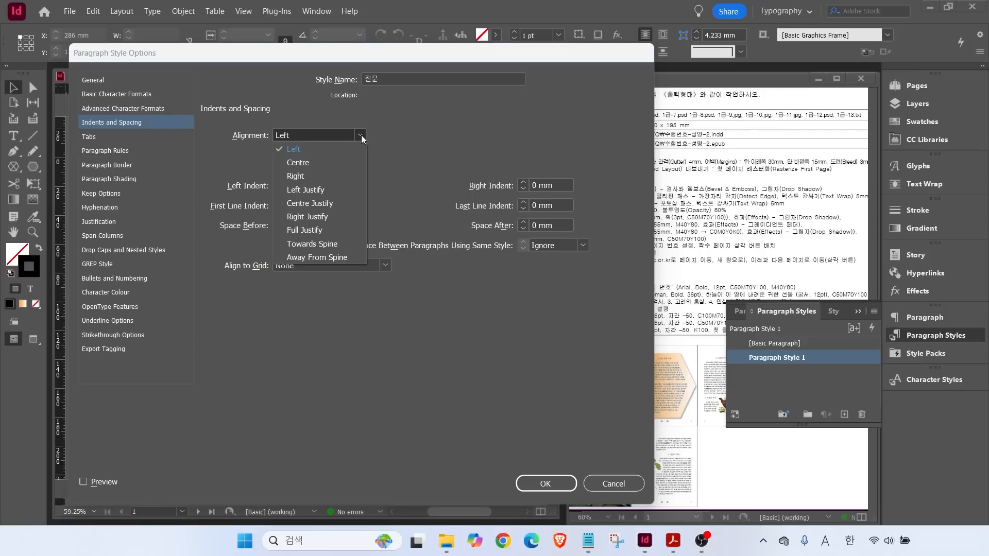
{"action": "left_click", "coordinate": [317, 190]}
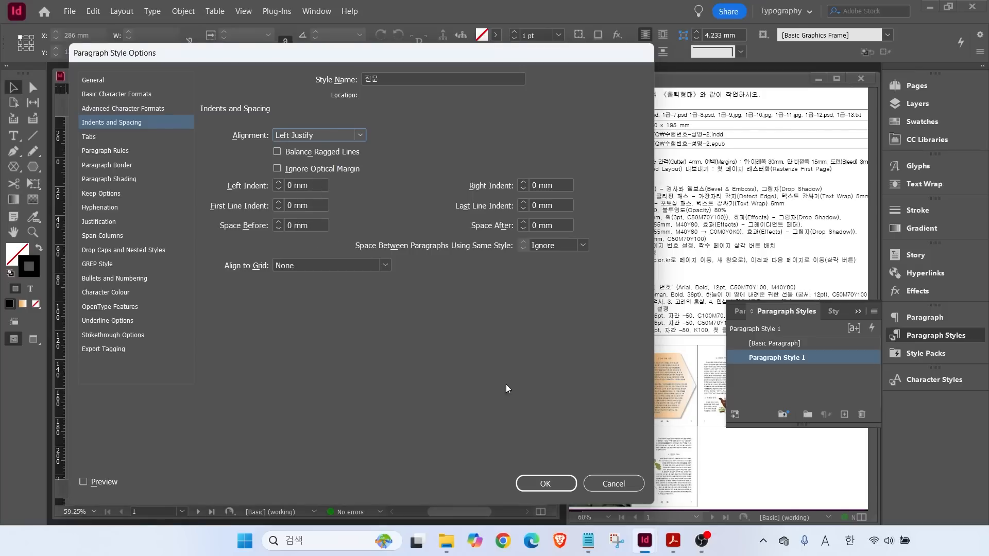
{"action": "left_click", "coordinate": [539, 485]}
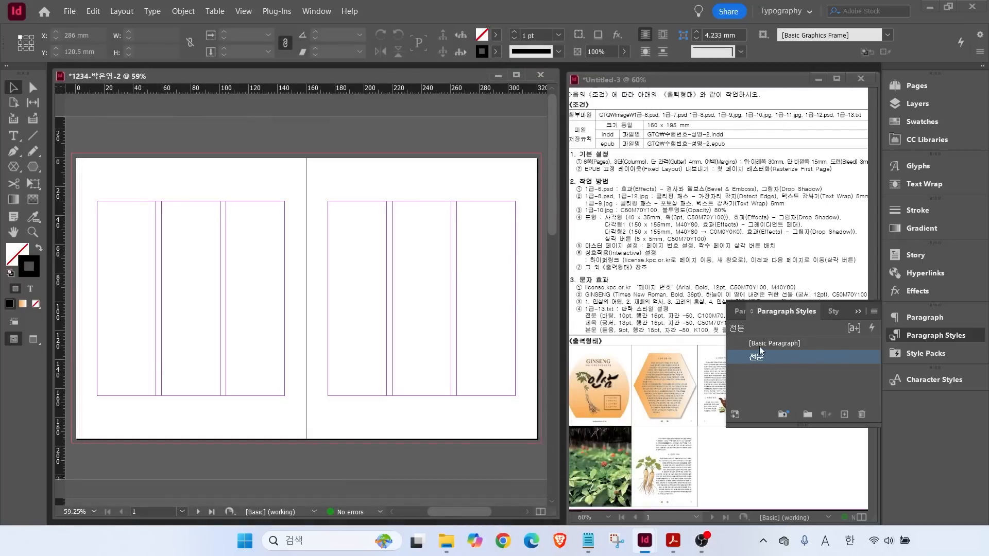
- Create a new paragraph style and name it 제목
{"action": "left_click", "coordinate": [759, 345]}
{"action": "left_click", "coordinate": [844, 414]}
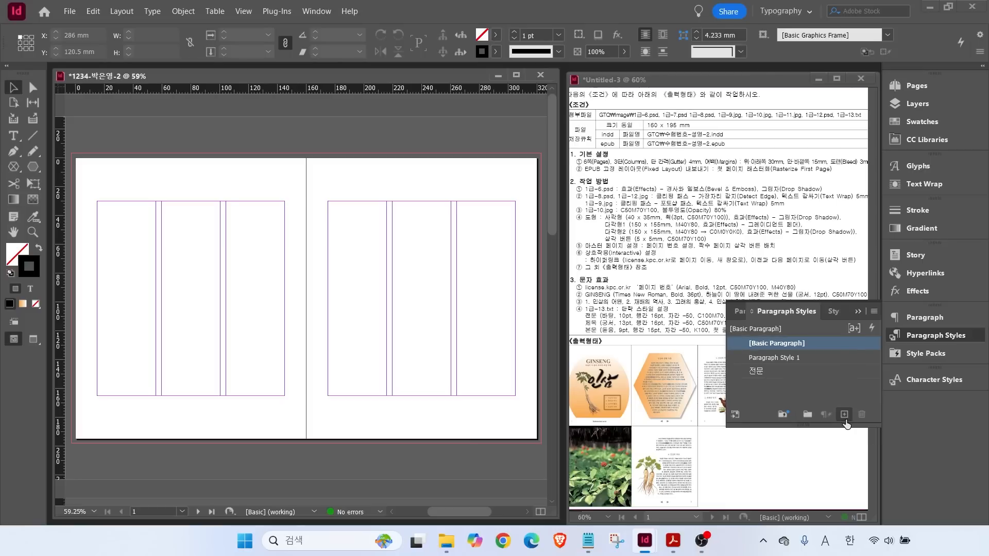
{"action": "double_click", "coordinate": [791, 357]}
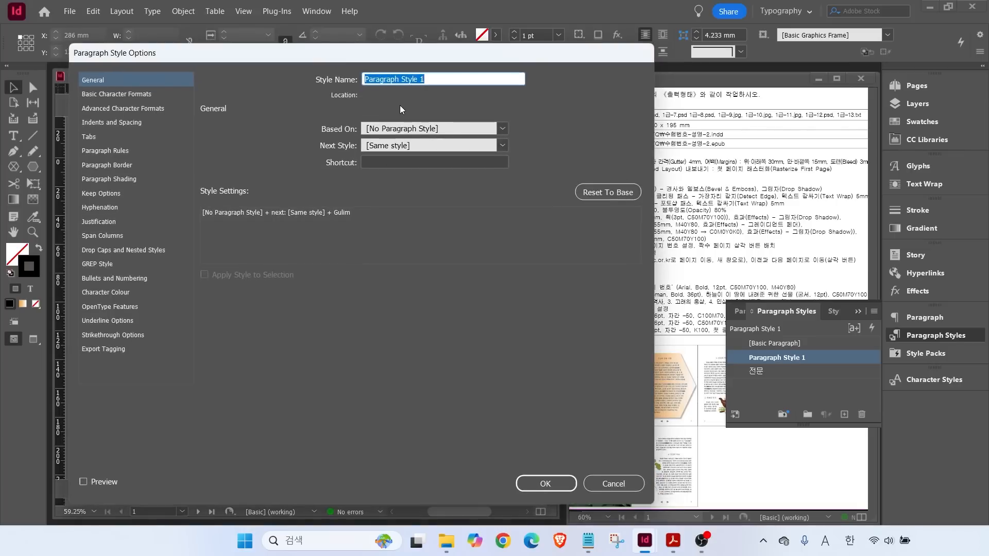
{"action": "type", "text": "WPA"}
{"action": "type", "text": "목"}
- Set the 제목 style's basic character formats to Gungsuh, 13 pt size, 16 pt leading and -50 tracking
{"action": "left_click", "coordinate": [110, 93]}
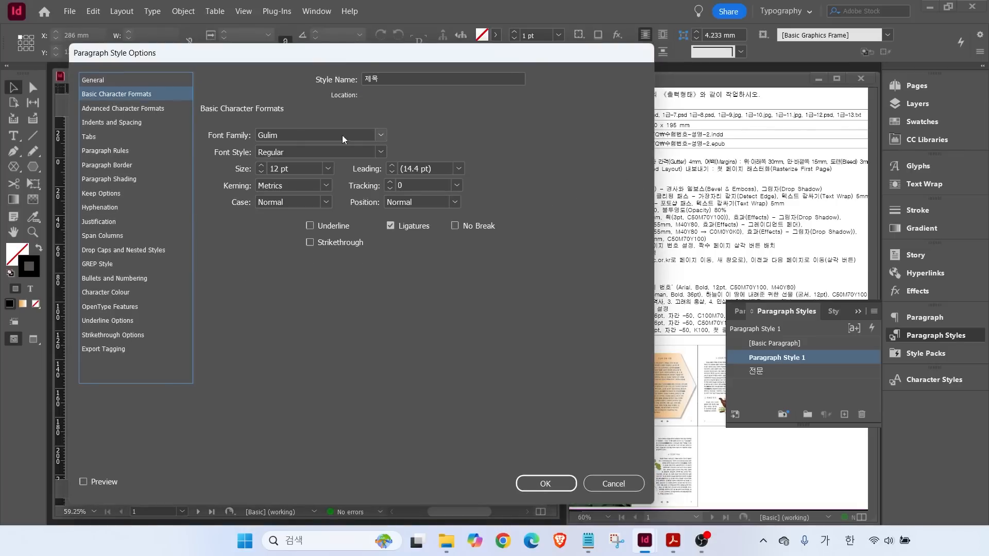
{"action": "left_click", "coordinate": [381, 136]}
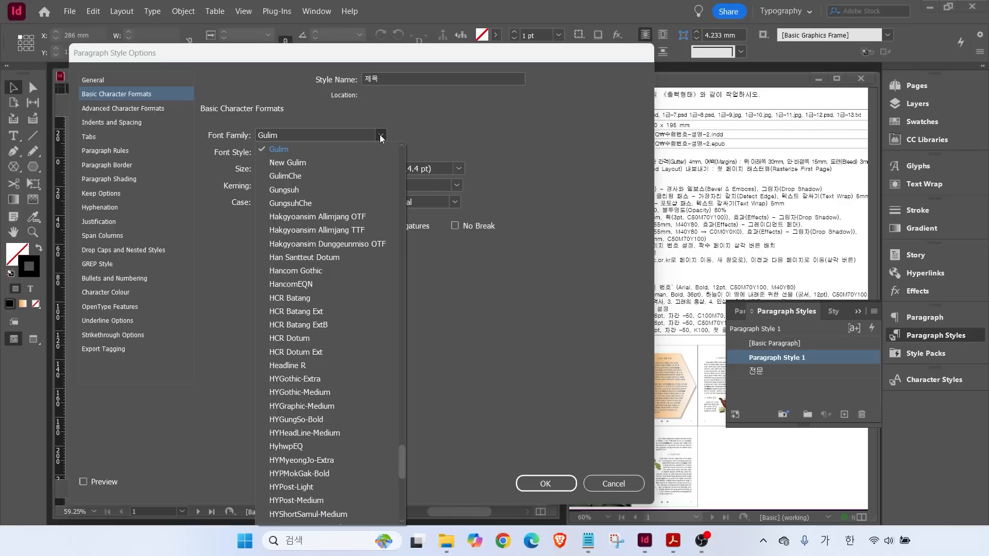
{"action": "left_click", "coordinate": [289, 189]}
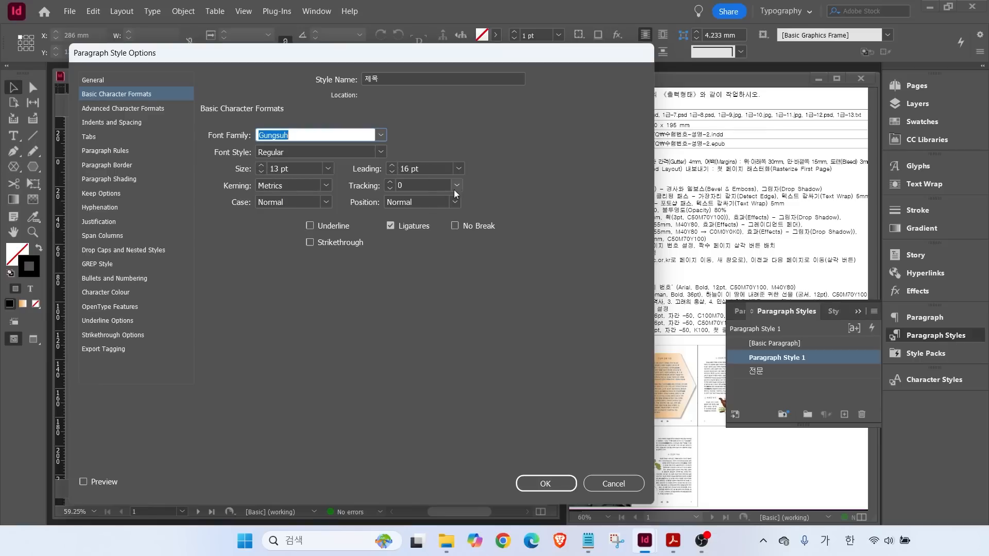
{"action": "left_click", "coordinate": [455, 188]}
{"action": "left_click", "coordinate": [415, 227]}
- Set the 제목 style's character colour to C=50 M=70 Y=100 K=0 and its alignment to Centre, saving the style
{"action": "left_click", "coordinate": [98, 295]}
{"action": "left_click_drag", "start_coordinate": [440, 174], "coordinate": [440, 204]}
{"action": "left_click", "coordinate": [321, 165]}
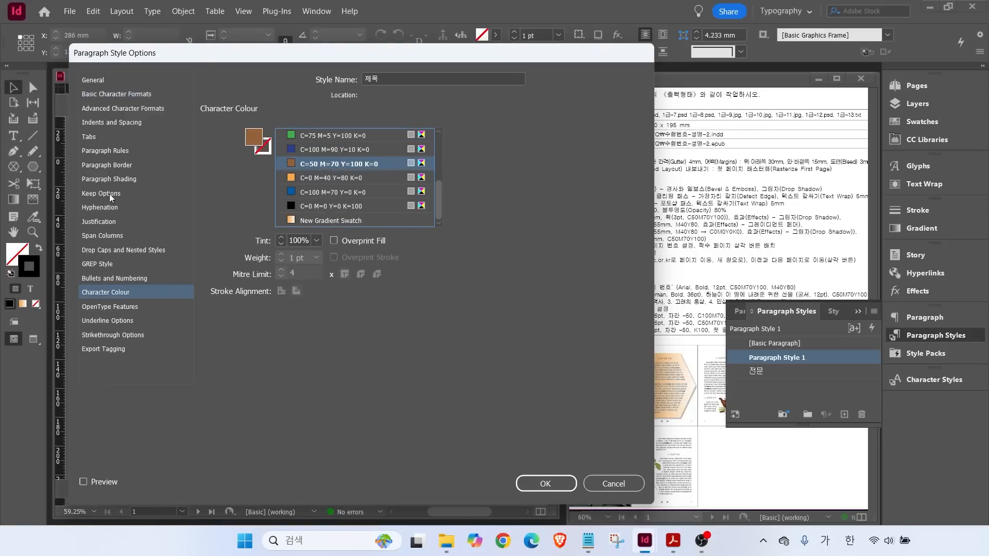
{"action": "left_click", "coordinate": [111, 124]}
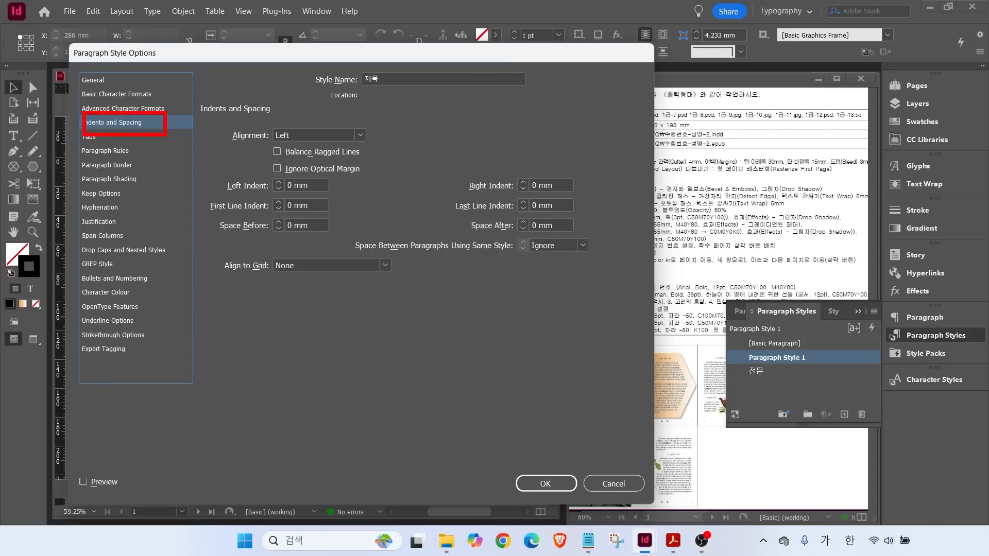
{"action": "left_click", "coordinate": [360, 134]}
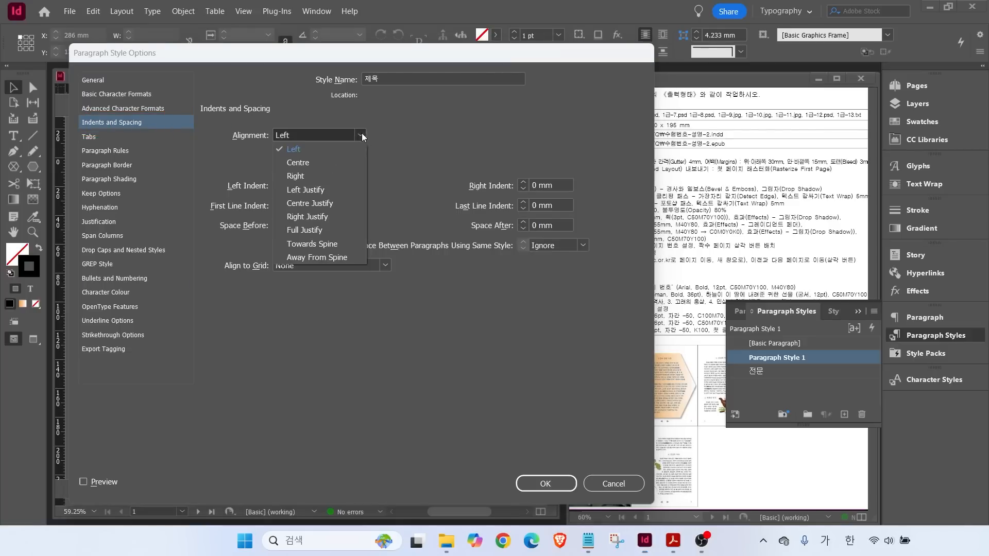
{"action": "left_click", "coordinate": [304, 161]}
{"action": "left_click", "coordinate": [539, 483]}
- Create a third paragraph style and name it 본문
{"action": "left_click", "coordinate": [770, 346]}
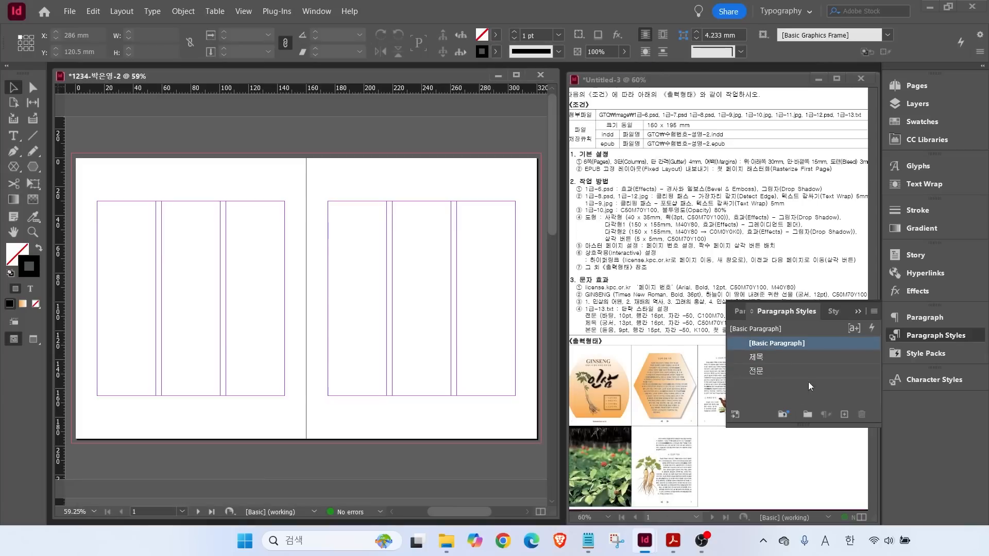
{"action": "left_click", "coordinate": [844, 414]}
{"action": "left_click", "coordinate": [777, 359]}
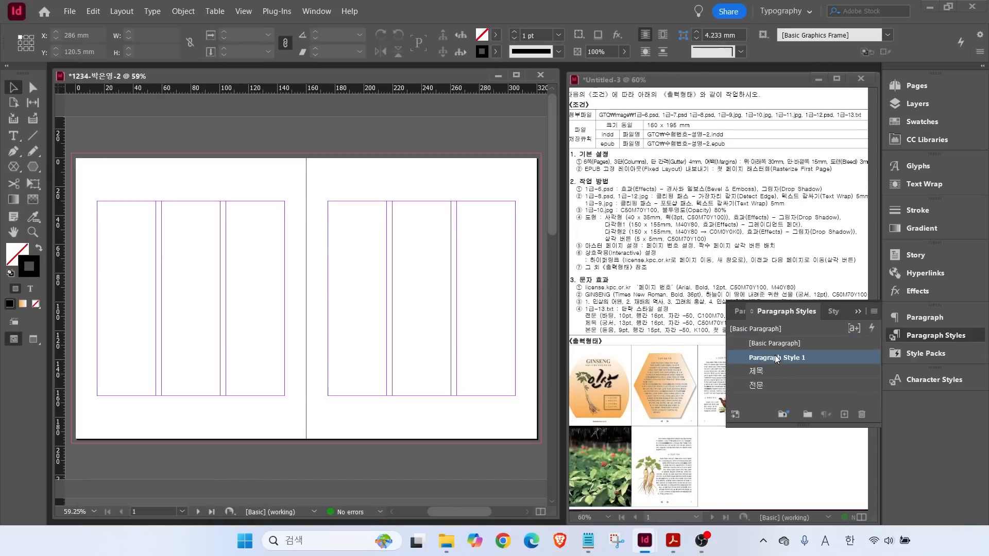
{"action": "double_click", "coordinate": [777, 358]}
{"action": "type", "text": "본문"}
- Set the 본문 style's basic character formats to Dotum, 9 pt size, 15 pt leading and -50 tracking
{"action": "left_click", "coordinate": [116, 94]}
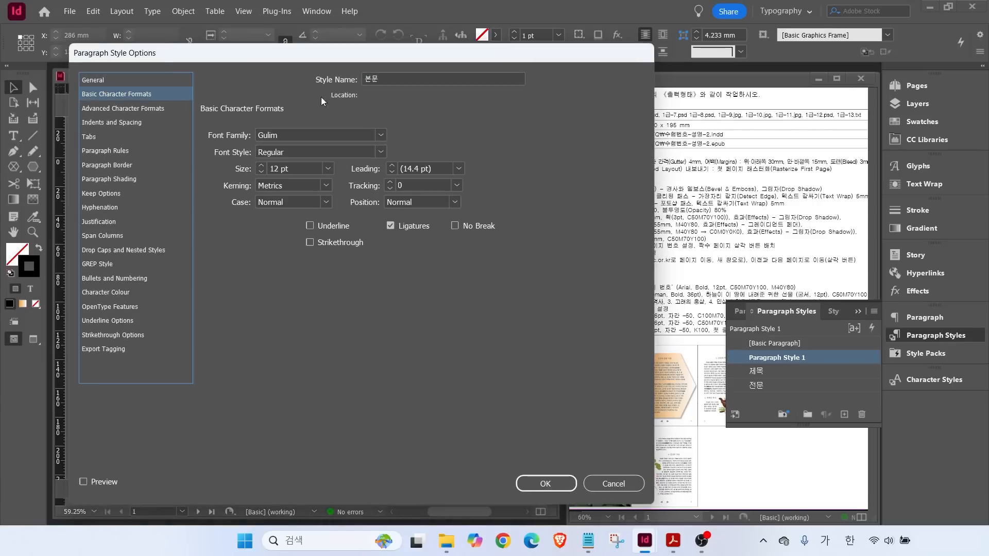
{"action": "left_click", "coordinate": [381, 135]}
{"action": "scroll", "coordinate": [381, 359], "scroll_direction": "up", "scroll_amount": 2}
{"action": "left_click", "coordinate": [281, 148]}
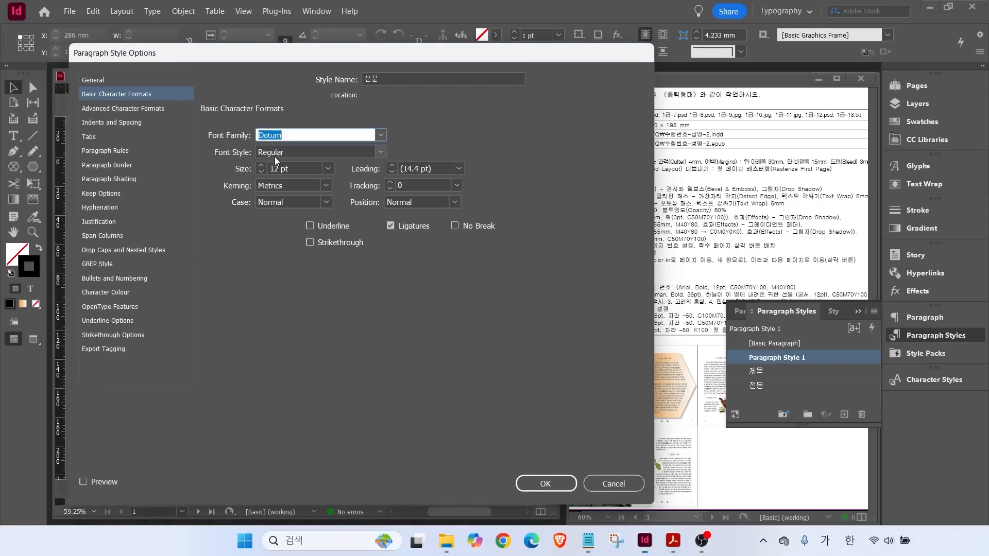
{"action": "left_click", "coordinate": [261, 171]}
{"action": "left_click", "coordinate": [261, 171]}
{"action": "left_click", "coordinate": [261, 172]}
{"action": "left_click", "coordinate": [261, 171]}
{"action": "left_click", "coordinate": [394, 165]}
{"action": "left_click", "coordinate": [394, 165]}
{"action": "left_click", "coordinate": [393, 165]}
{"action": "left_click", "coordinate": [393, 165]}
{"action": "left_click", "coordinate": [457, 186]}
{"action": "left_click", "coordinate": [412, 233]}
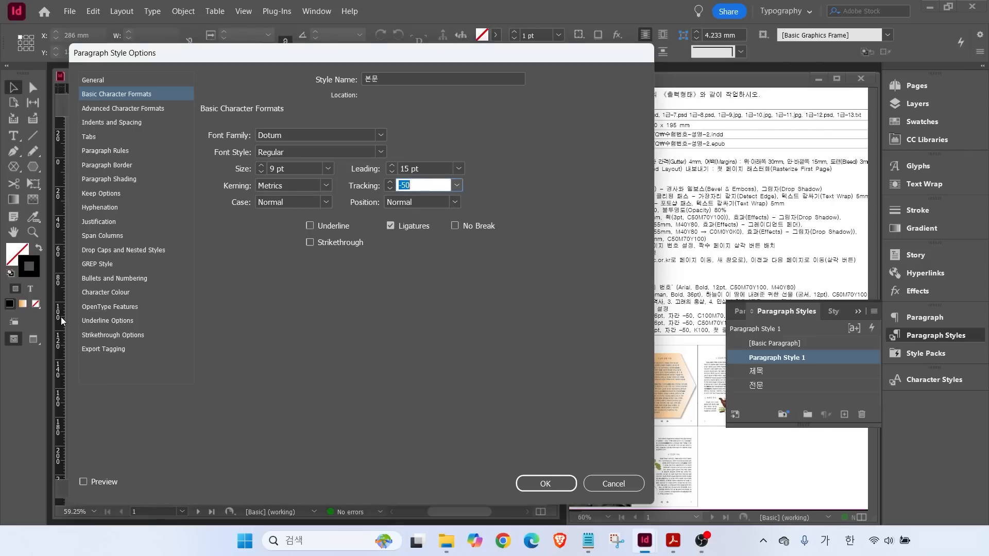
- Give the 본문 style a 5 mm first line indent and Left Justify alignment, save it, and reselect [Basic Paragraph]
{"action": "left_click", "coordinate": [105, 292]}
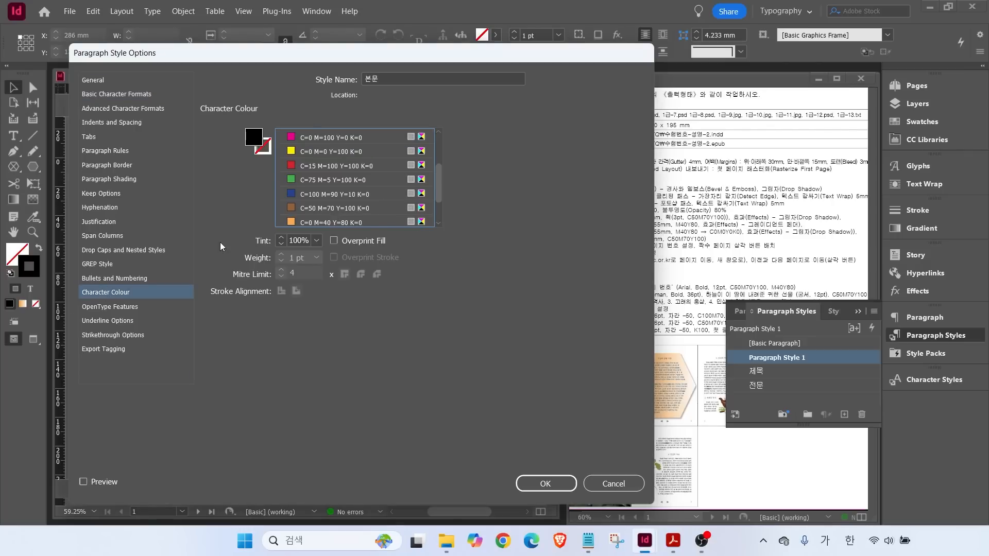
{"action": "left_click", "coordinate": [98, 123]}
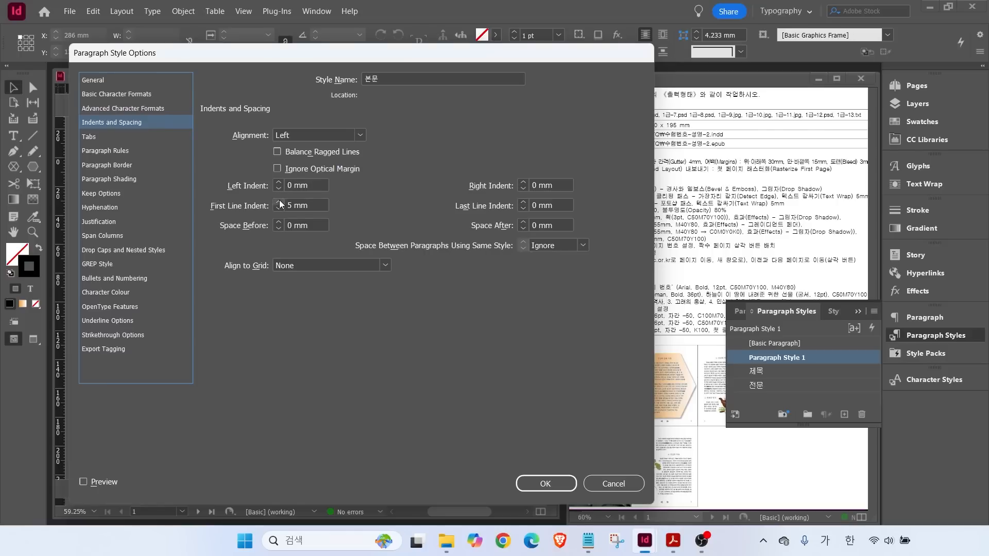
{"action": "left_click", "coordinate": [359, 135]}
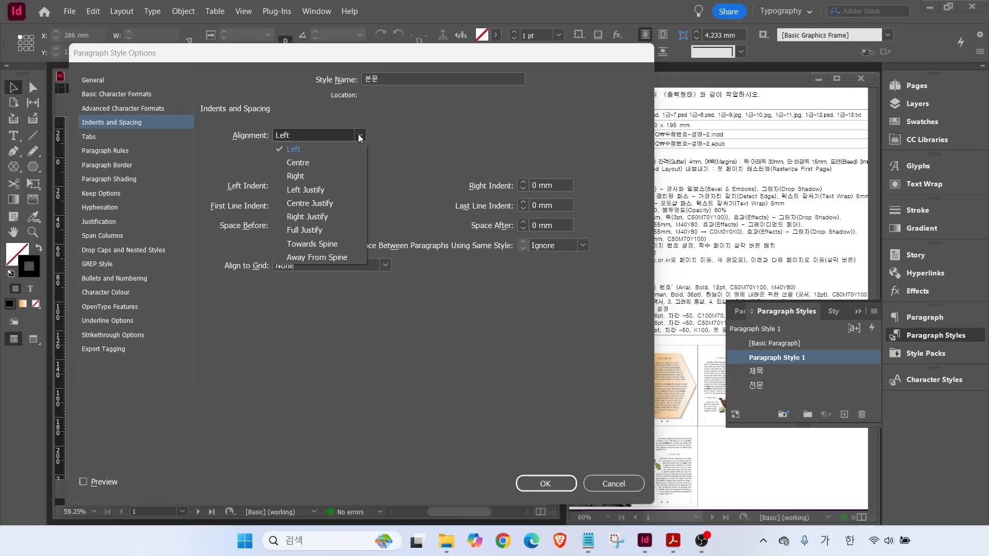
{"action": "left_click", "coordinate": [314, 190]}
{"action": "left_click", "coordinate": [547, 483]}
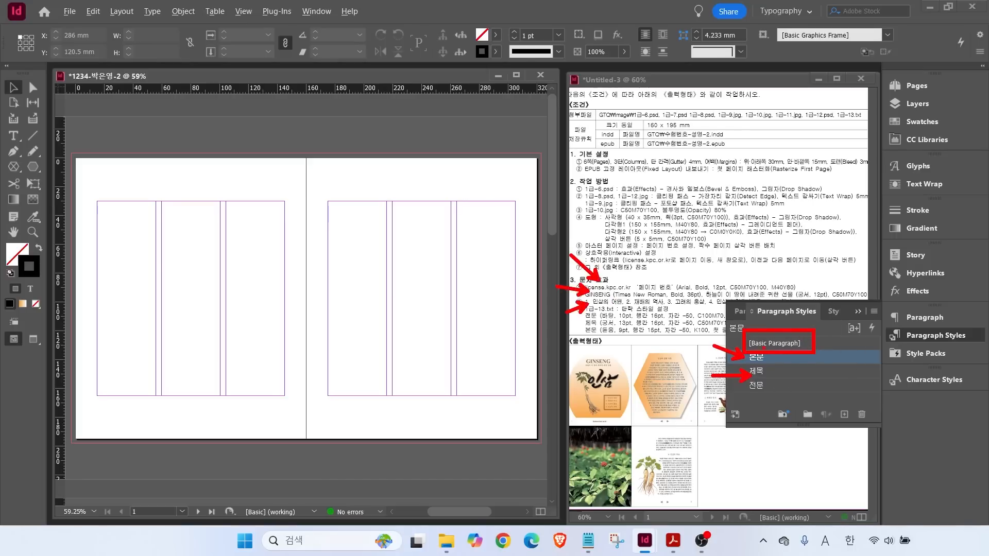
{"action": "left_click", "coordinate": [762, 344]}
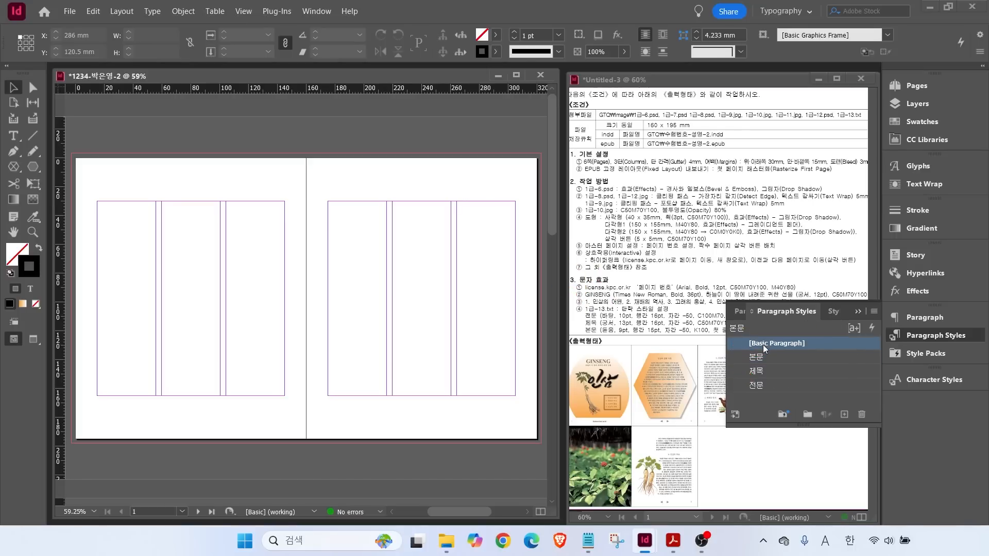
{"action": "left_click", "coordinate": [901, 338]}
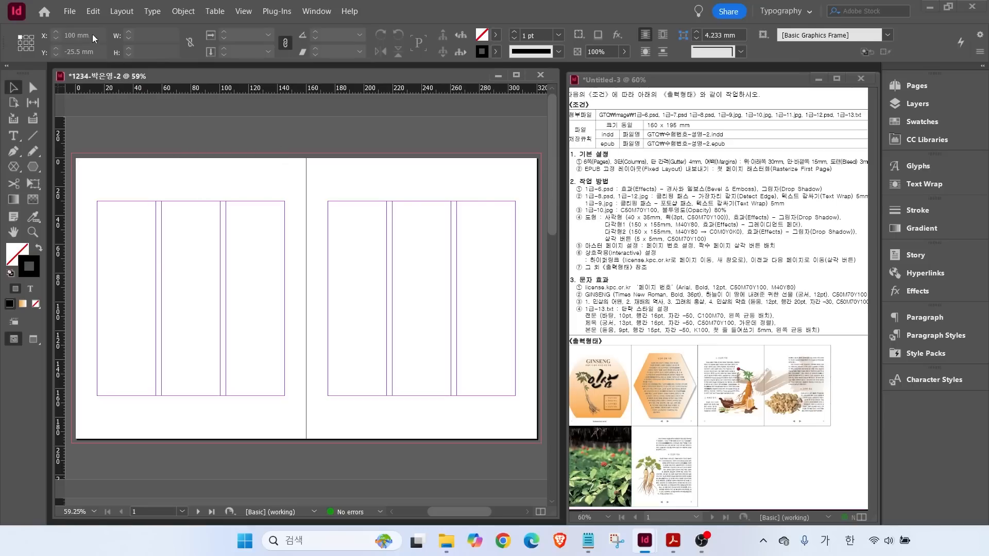
- Place the image 1급-6.psd in the upper part of the spread's first page, about 88 × 57 mm
{"action": "left_click", "coordinate": [69, 11]}
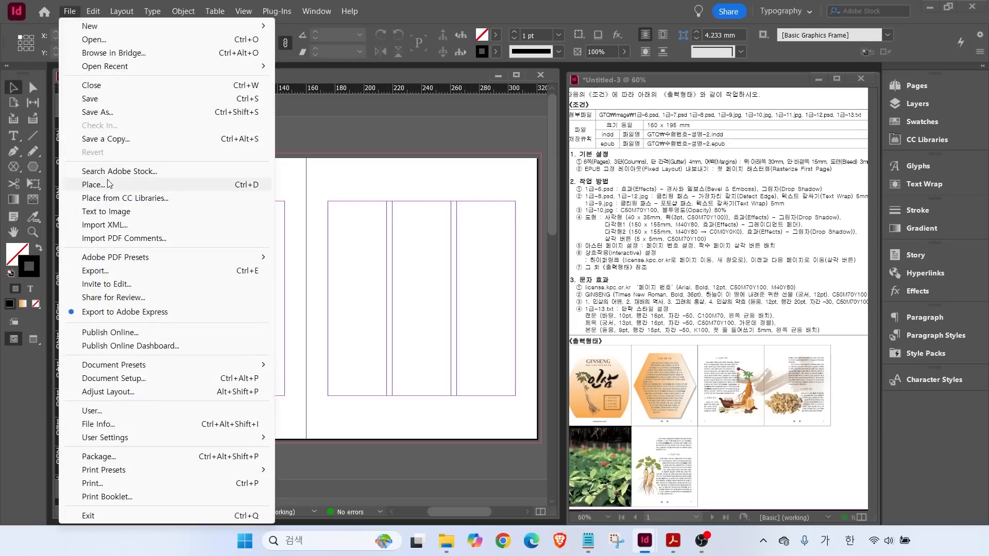
{"action": "left_click", "coordinate": [241, 188]}
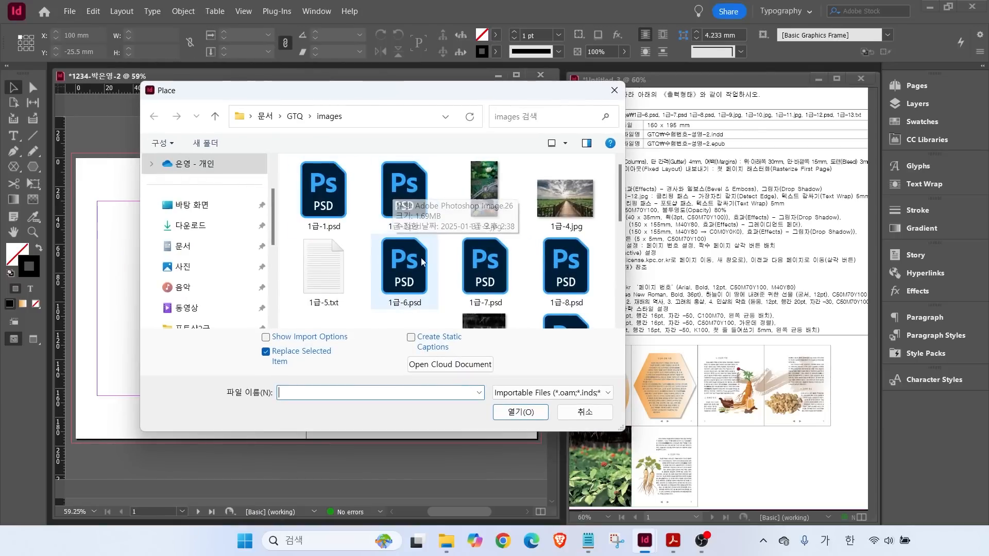
{"action": "left_click", "coordinate": [406, 267]}
{"action": "left_click", "coordinate": [514, 412]}
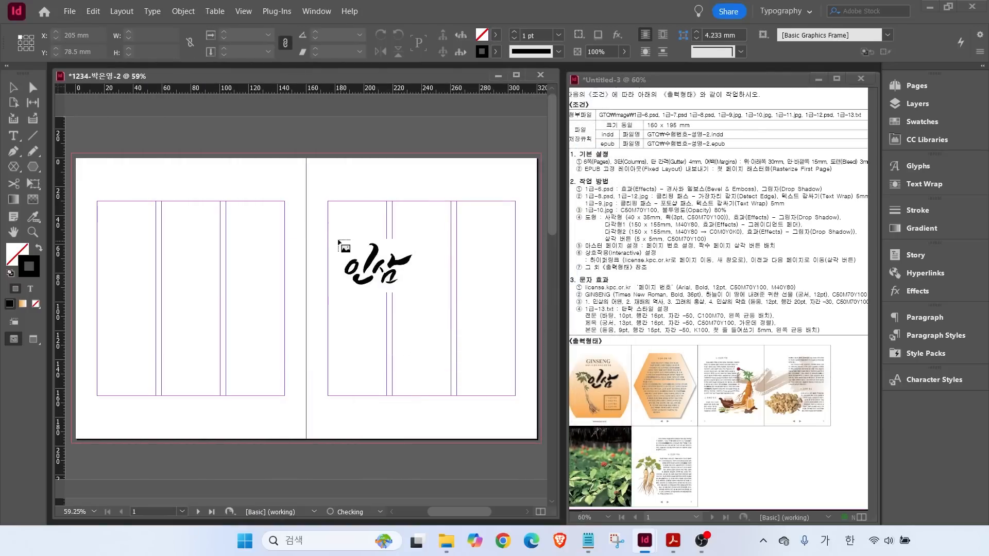
{"action": "left_click", "coordinate": [610, 379]}
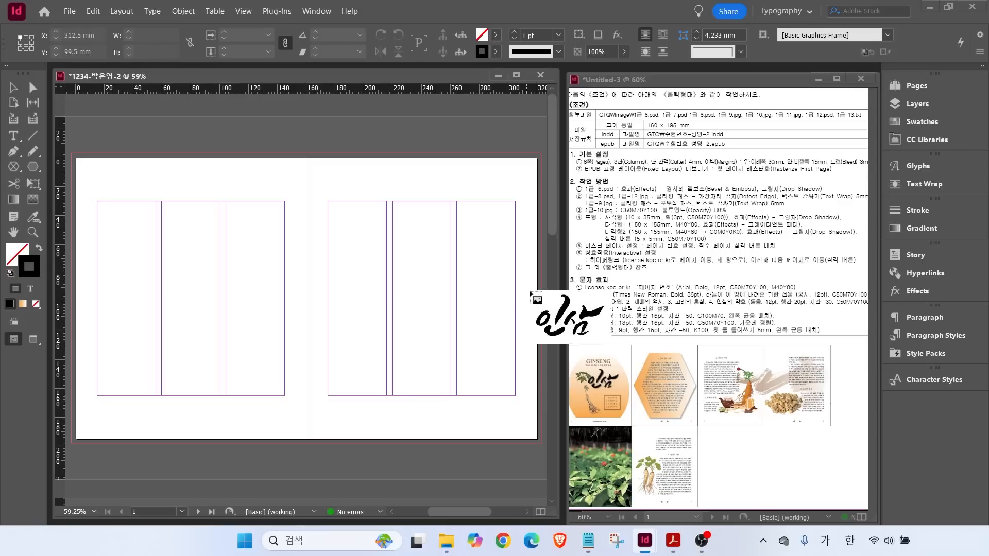
{"action": "scroll", "coordinate": [524, 319], "scroll_direction": "down", "scroll_amount": 5}
{"action": "scroll", "coordinate": [524, 319], "scroll_direction": "up", "scroll_amount": 5}
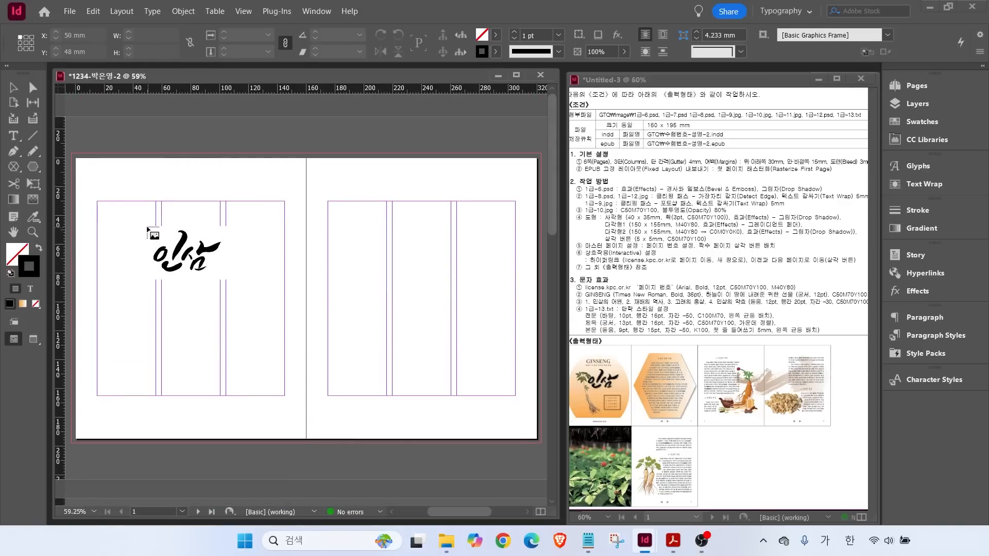
{"action": "left_click_drag", "start_coordinate": [149, 222], "coordinate": [227, 306]}
- Set the 인삼 image frame to no stroke with Auto-Fit on, and shrink it to about 84 × 55.5 mm
{"action": "key", "text": "slash"}
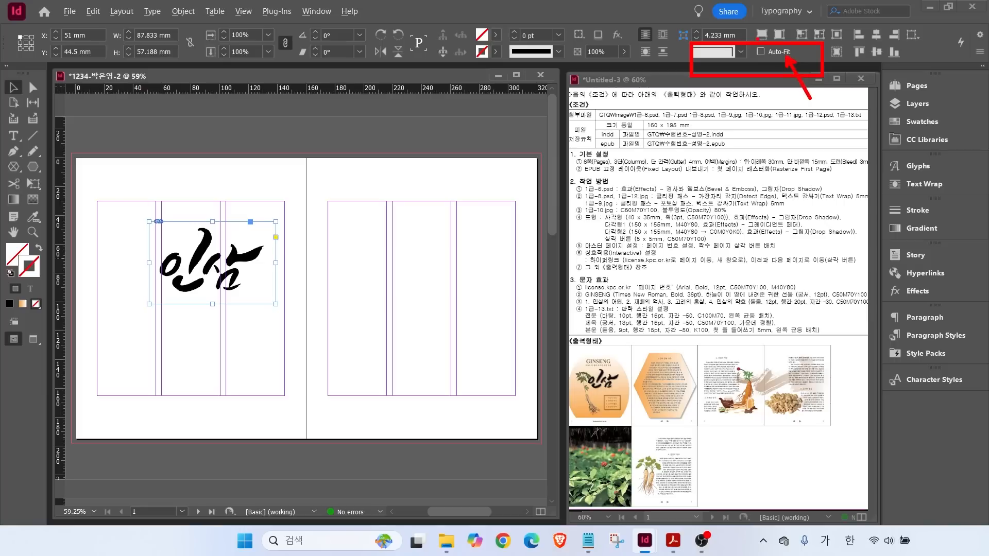
{"action": "left_click", "coordinate": [760, 51]}
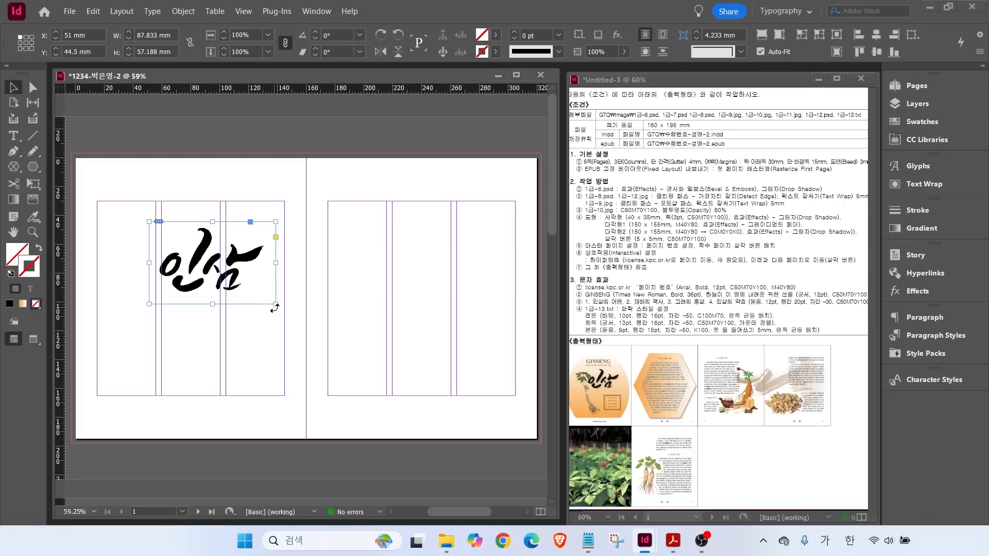
{"action": "mouse_move", "coordinate": [275, 304]}
{"action": "left_mouse_down"}
{"action": "mouse_move", "coordinate": [285, 315]}
{"action": "mouse_move", "coordinate": [269, 302]}
{"action": "left_mouse_up"}
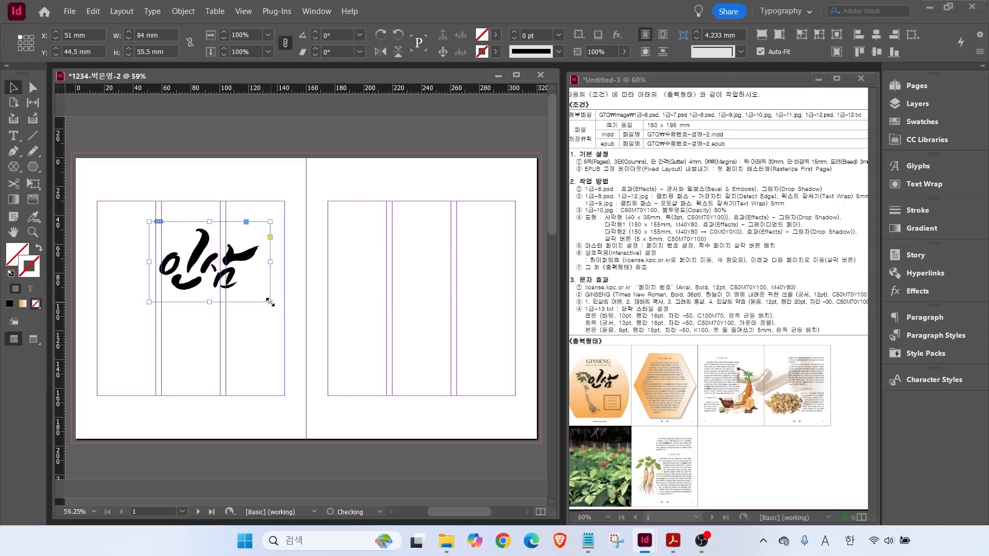
- Add a Bevel and Emboss effect to the 인삼 image and compare it with the preview off and on
{"action": "right_click", "coordinate": [246, 255]}
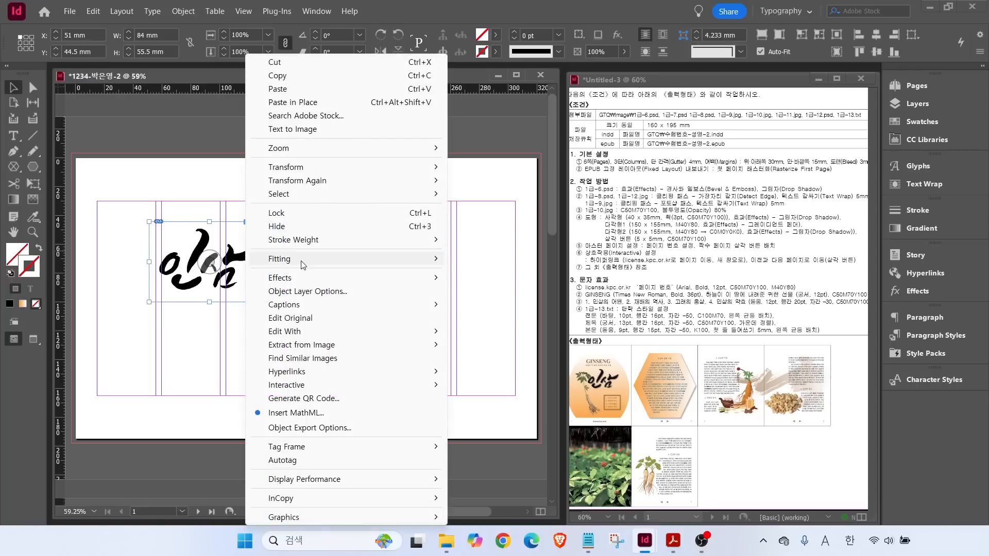
{"action": "mouse_move", "coordinate": [291, 278]}
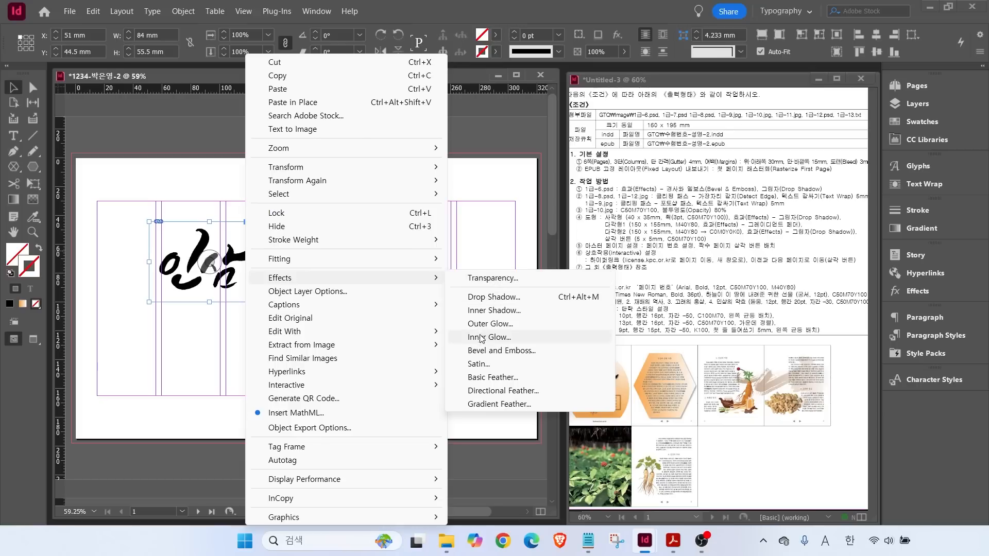
{"action": "left_click", "coordinate": [502, 350]}
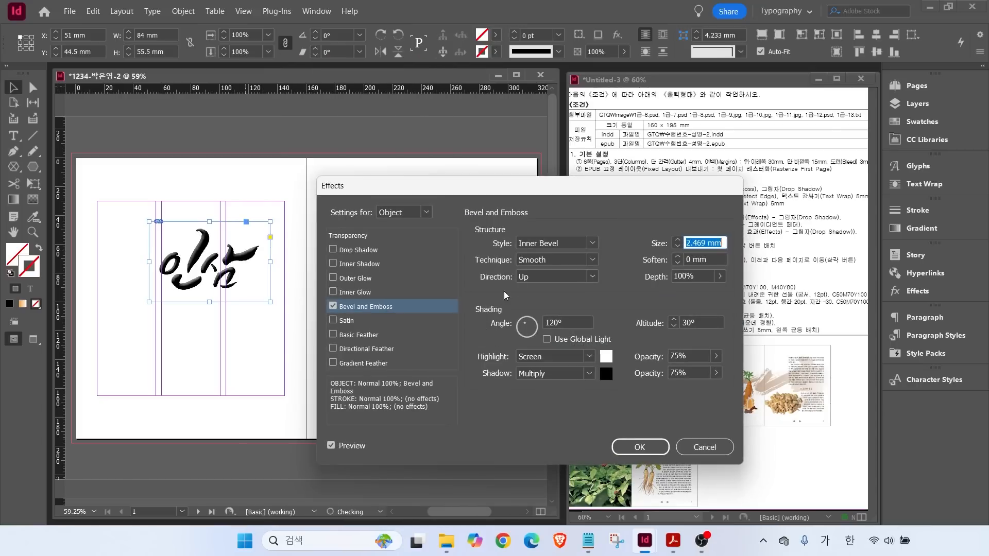
{"action": "left_click", "coordinate": [331, 446]}
{"action": "left_click", "coordinate": [332, 446]}
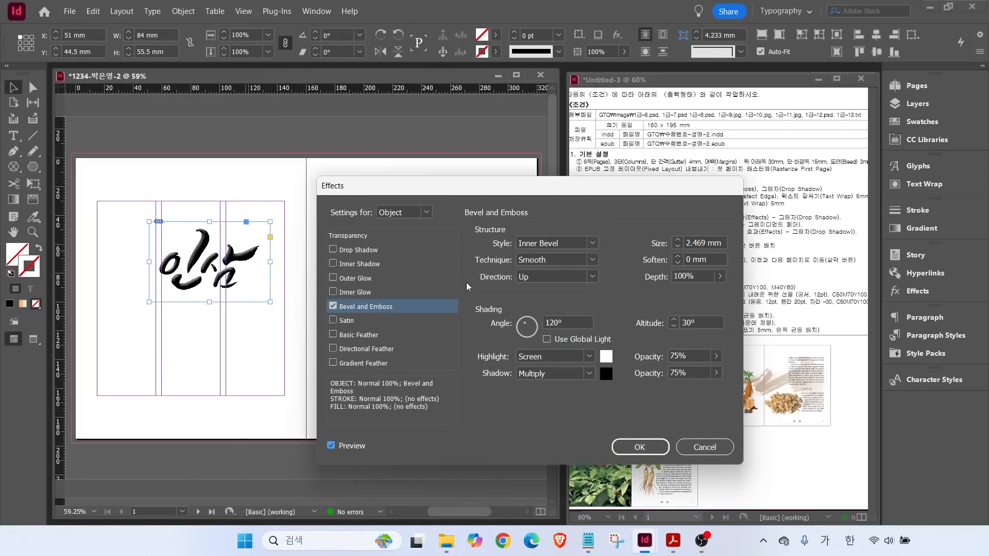
- Add a Drop Shadow to the 인삼 image with 50% opacity and reduced X and Y offsets, and apply the effects
{"action": "left_click", "coordinate": [353, 251]}
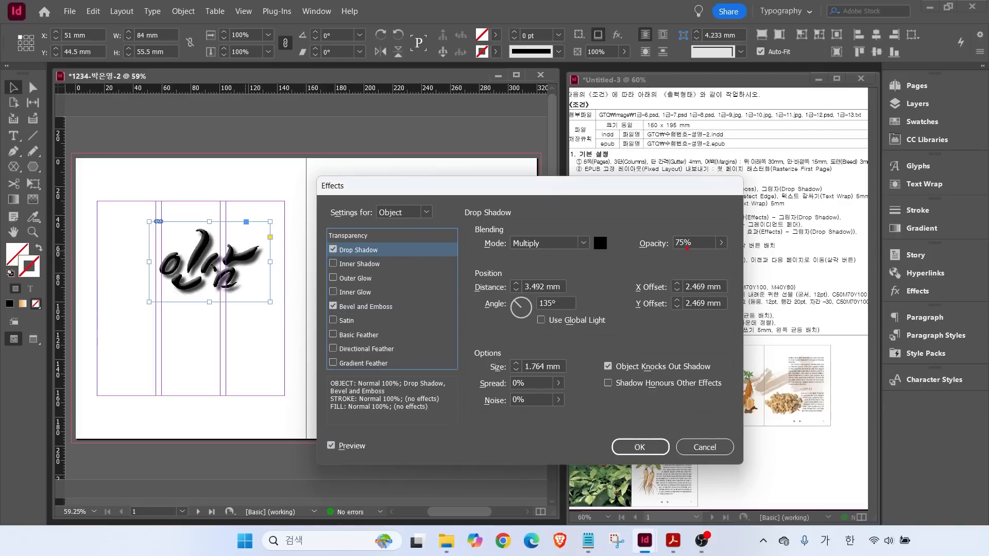
{"action": "left_click", "coordinate": [698, 244]}
{"action": "key", "text": "ctrl+a"}
{"action": "type", "text": "50"}
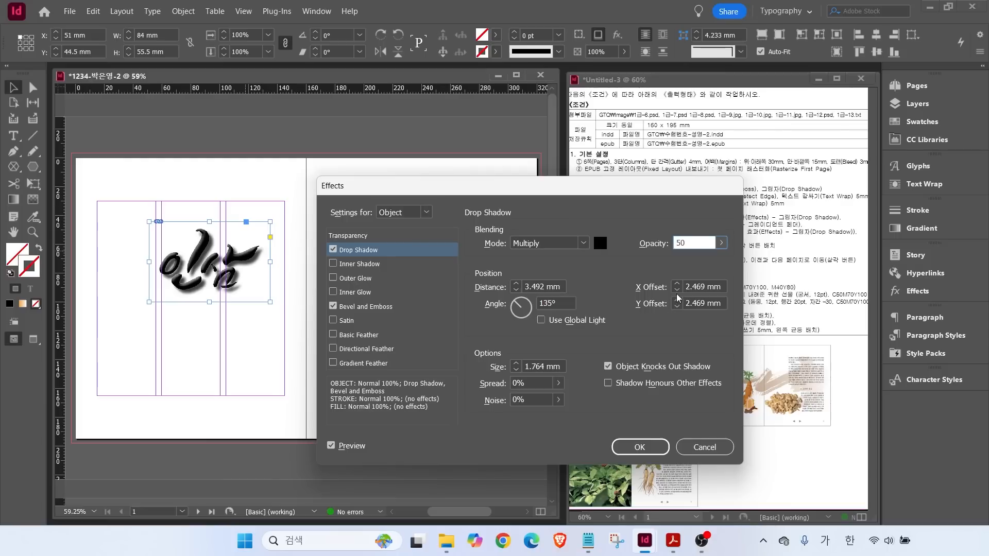
{"action": "left_click", "coordinate": [676, 290]}
{"action": "left_click", "coordinate": [676, 307]}
{"action": "left_click", "coordinate": [642, 447]}
- Place the image 1급-7.psd on the first page, about 76 × 127.5 mm, and shift it to the page's left margin
{"action": "left_click", "coordinate": [340, 278]}
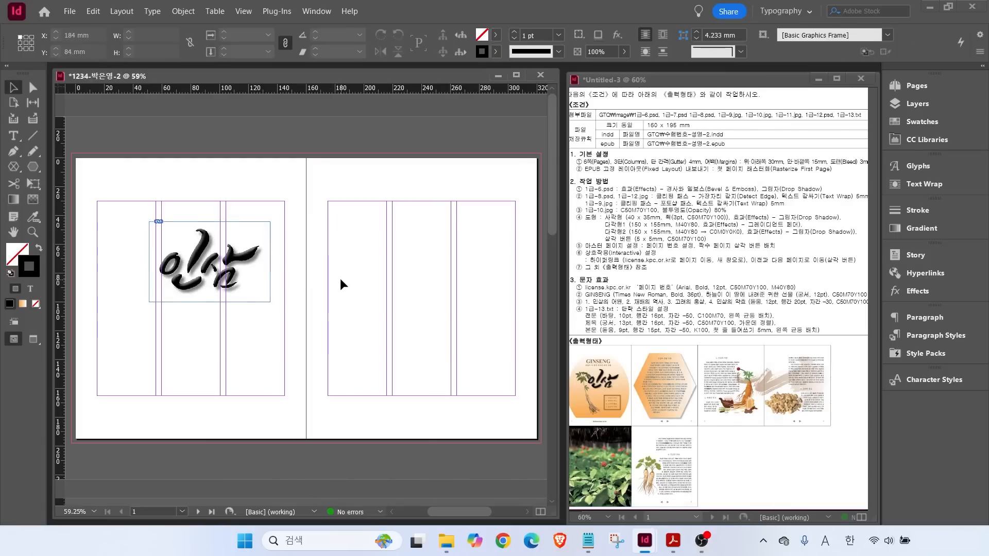
{"action": "key", "text": "ctrl+d"}
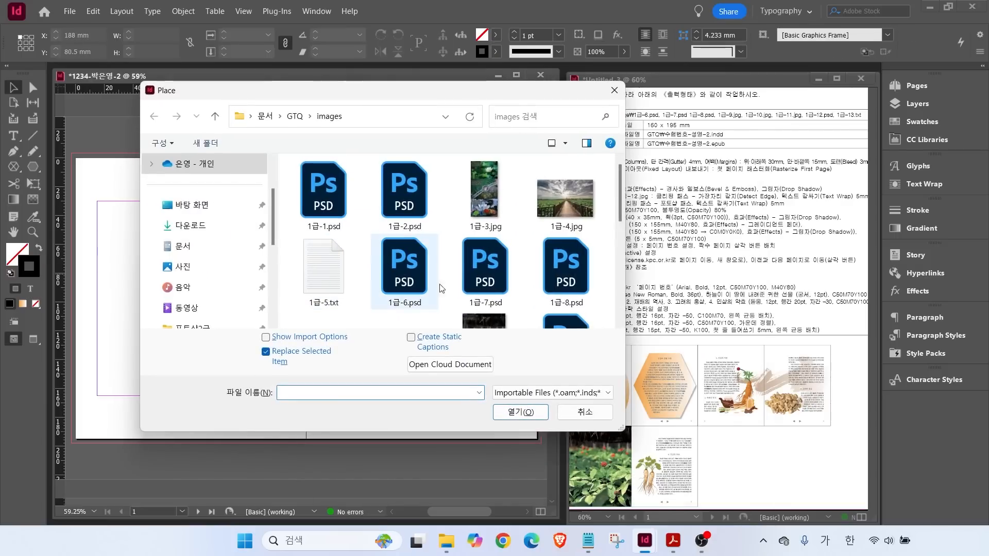
{"action": "left_click", "coordinate": [472, 281]}
{"action": "left_click", "coordinate": [521, 412]}
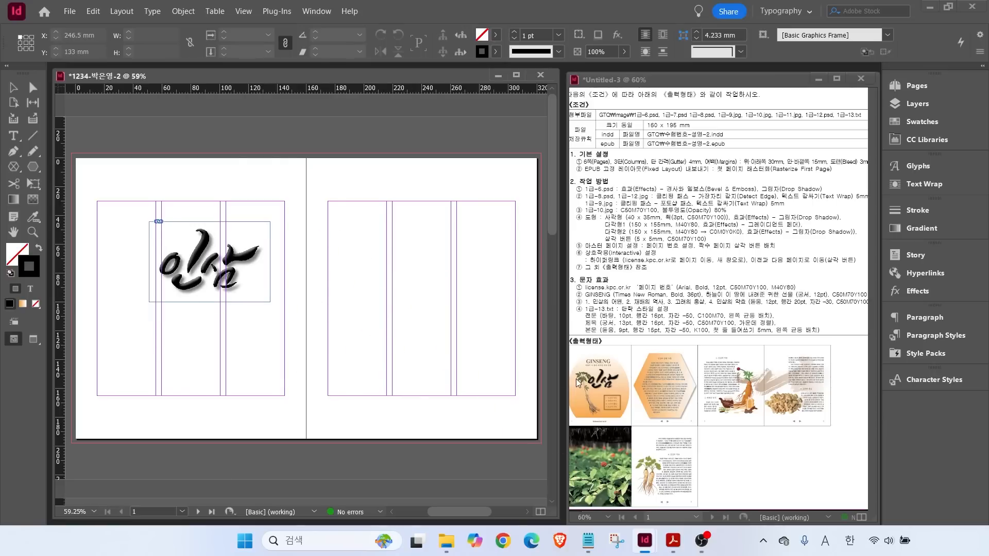
{"action": "left_click_drag", "start_coordinate": [104, 210], "coordinate": [178, 394]}
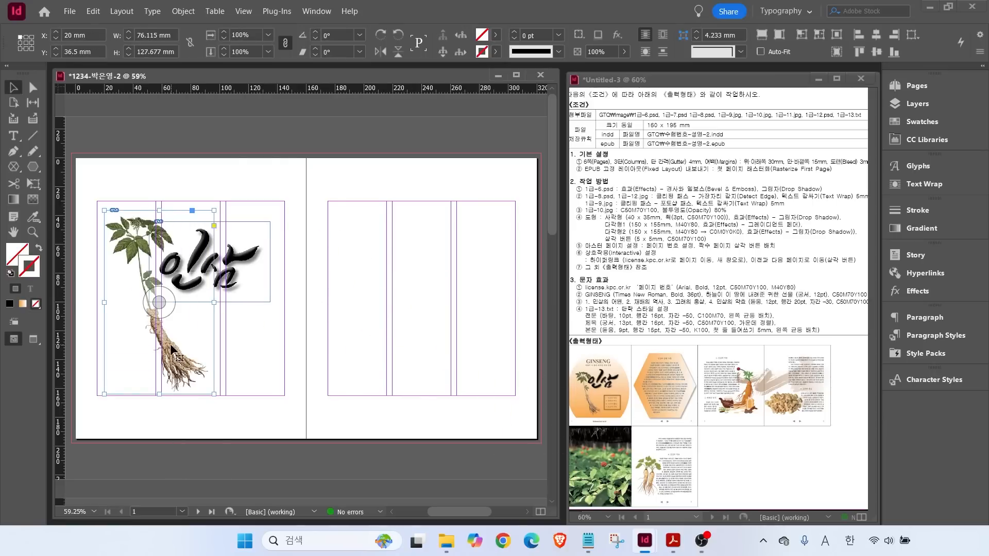
{"action": "left_click_drag", "start_coordinate": [172, 349], "coordinate": [172, 354]}
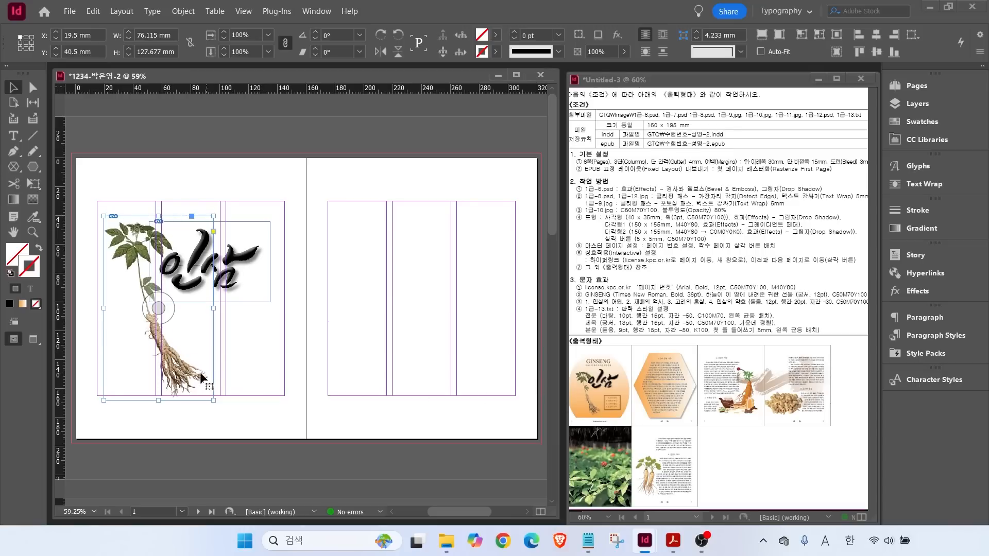
{"action": "left_click_drag", "start_coordinate": [178, 371], "coordinate": [174, 361]}
{"action": "left_click", "coordinate": [276, 292]}
- Place the image 1급-8.psd in the lower right of page 3, about 94.5 × 107 mm
{"action": "left_click", "coordinate": [349, 283]}
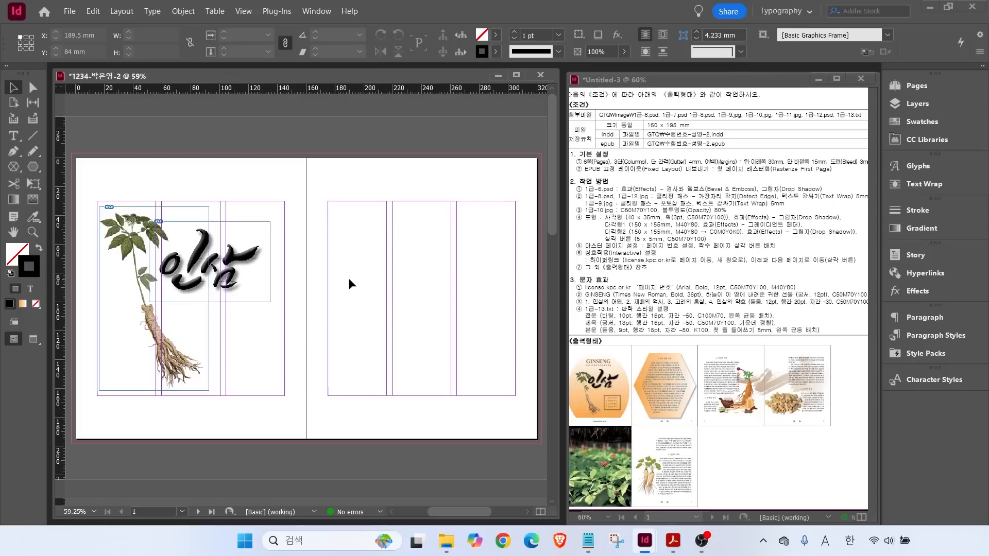
{"action": "key", "text": "ctrl+d"}
{"action": "key", "text": "Right"}
{"action": "key", "text": "Right"}
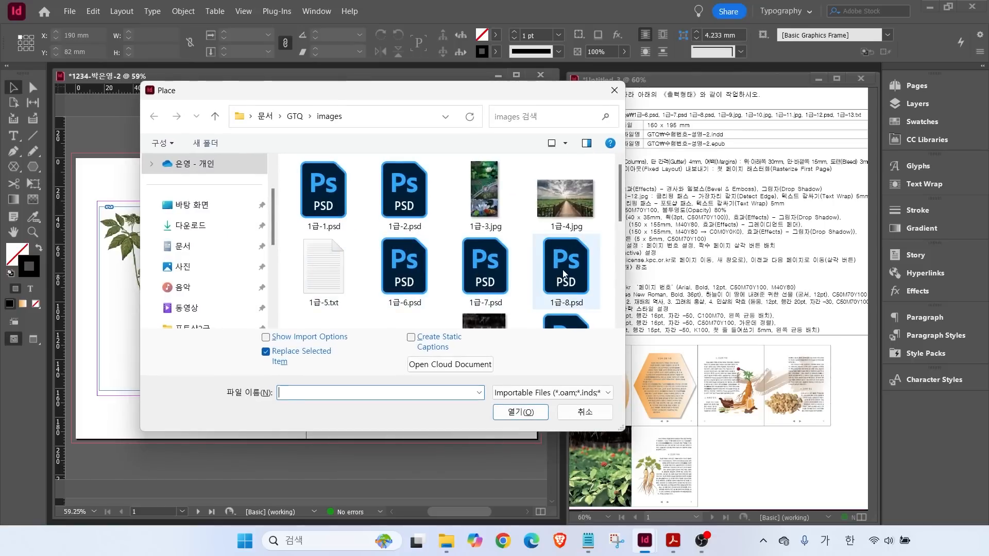
{"action": "left_click", "coordinate": [524, 412]}
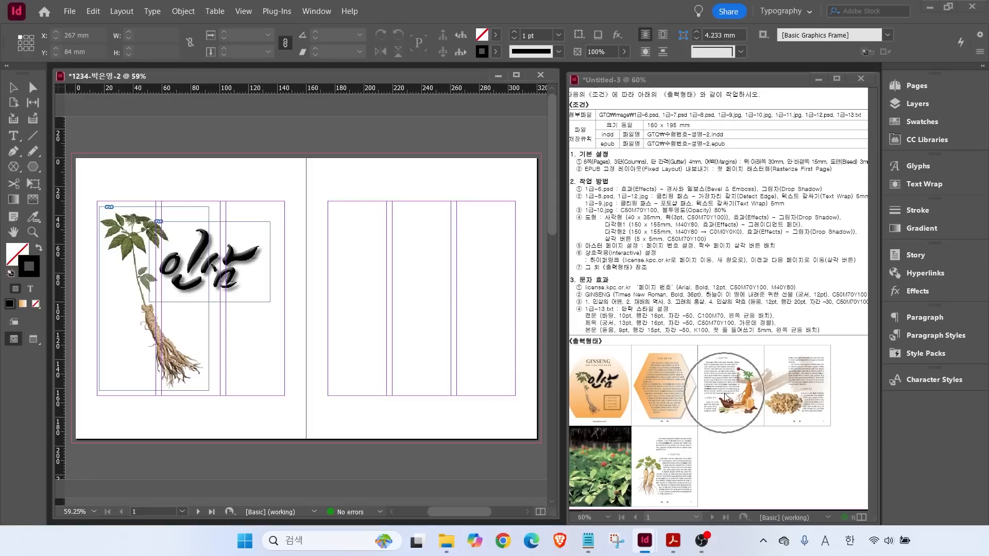
{"action": "scroll", "coordinate": [295, 310], "scroll_direction": "down", "scroll_amount": 2}
{"action": "left_click_drag", "start_coordinate": [555, 211], "coordinate": [558, 332]}
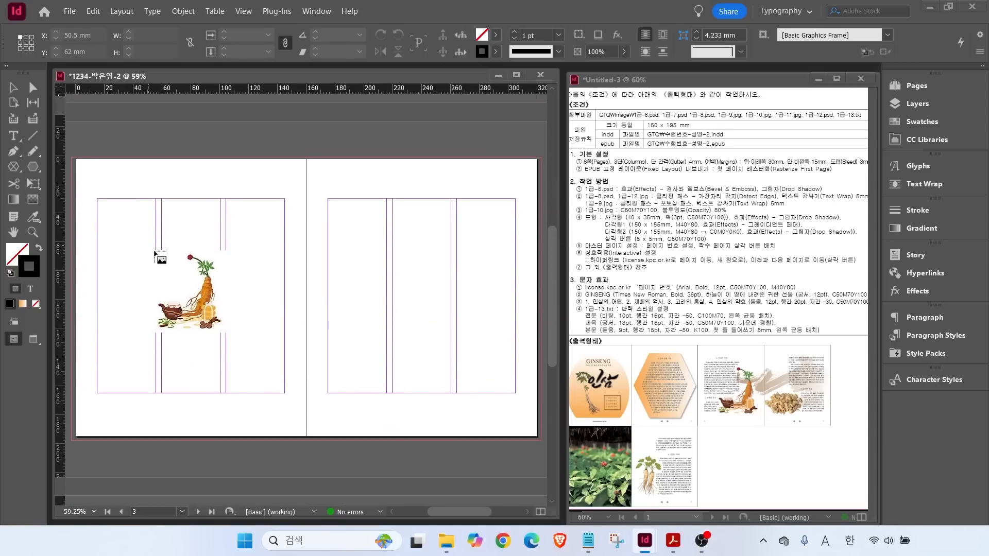
{"action": "left_click_drag", "start_coordinate": [171, 246], "coordinate": [304, 400]}
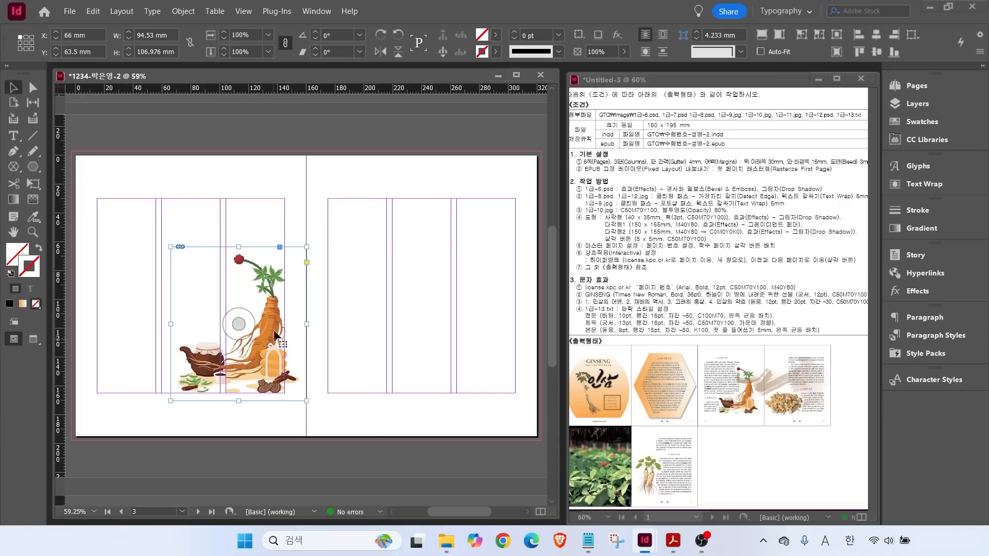
- Turn on Auto-Fit for the page 3 ginseng illustration and shrink its frame to about 92 × 103.5 mm
{"action": "left_click", "coordinate": [765, 50]}
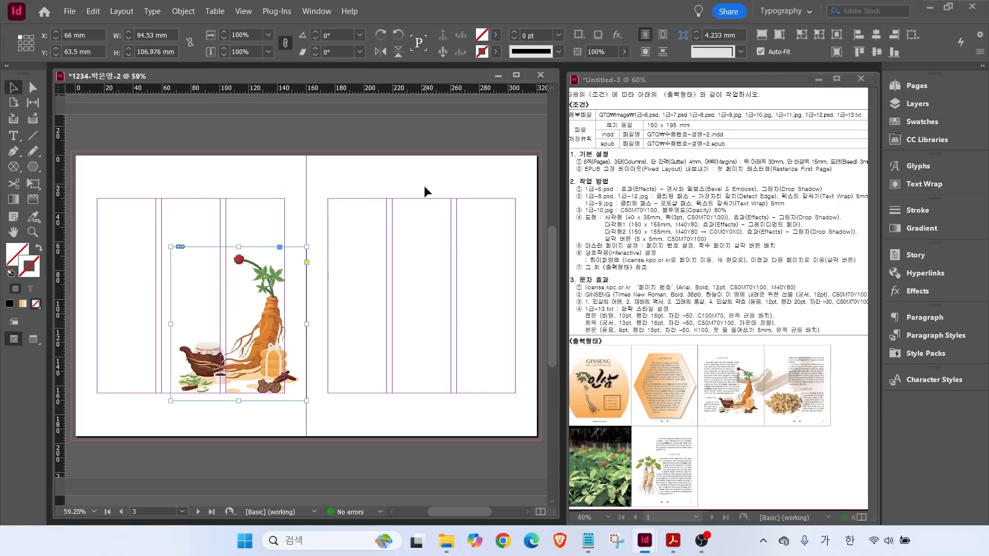
{"action": "mouse_move", "coordinate": [307, 247]}
{"action": "left_mouse_down"}
{"action": "mouse_move", "coordinate": [340, 246]}
{"action": "mouse_move", "coordinate": [303, 252]}
{"action": "left_mouse_up"}
{"action": "key", "text": "ctrl"}
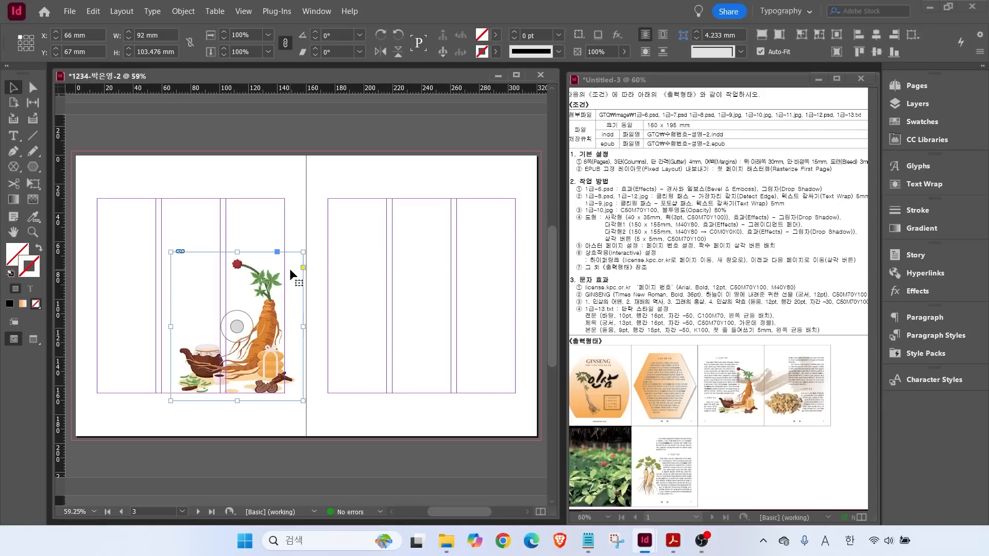
{"action": "left_click", "coordinate": [385, 310]}
- Give the 1급-8.psd image on page 3 a Detect Edges clipping path
{"action": "left_click", "coordinate": [266, 295]}
{"action": "left_click", "coordinate": [189, 11]}
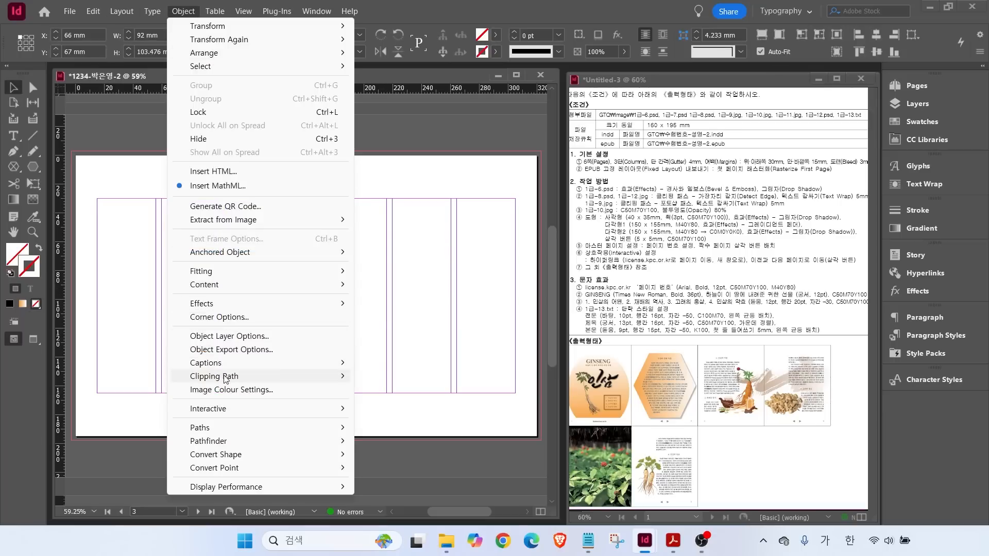
{"action": "mouse_move", "coordinate": [268, 378]}
{"action": "left_click", "coordinate": [395, 377]}
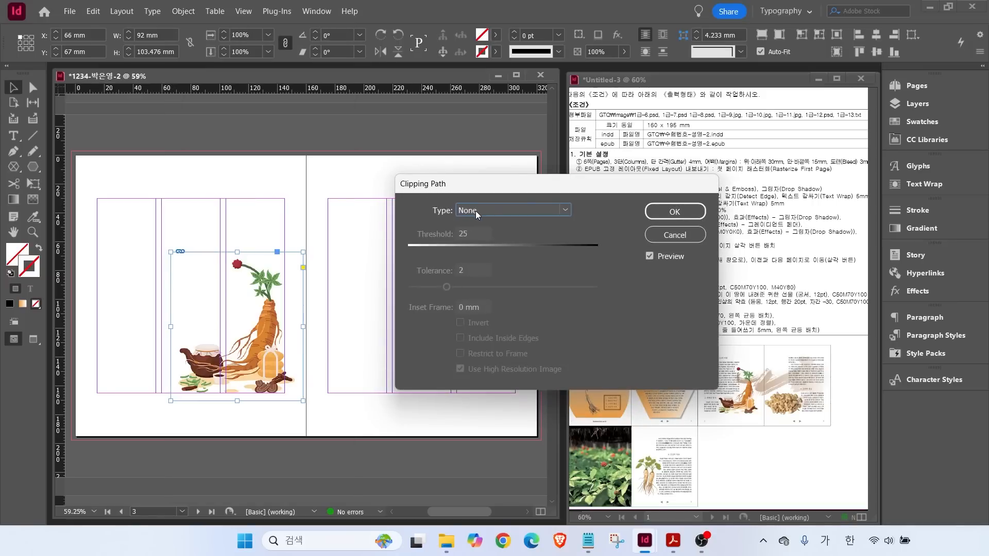
{"action": "left_click", "coordinate": [474, 211]}
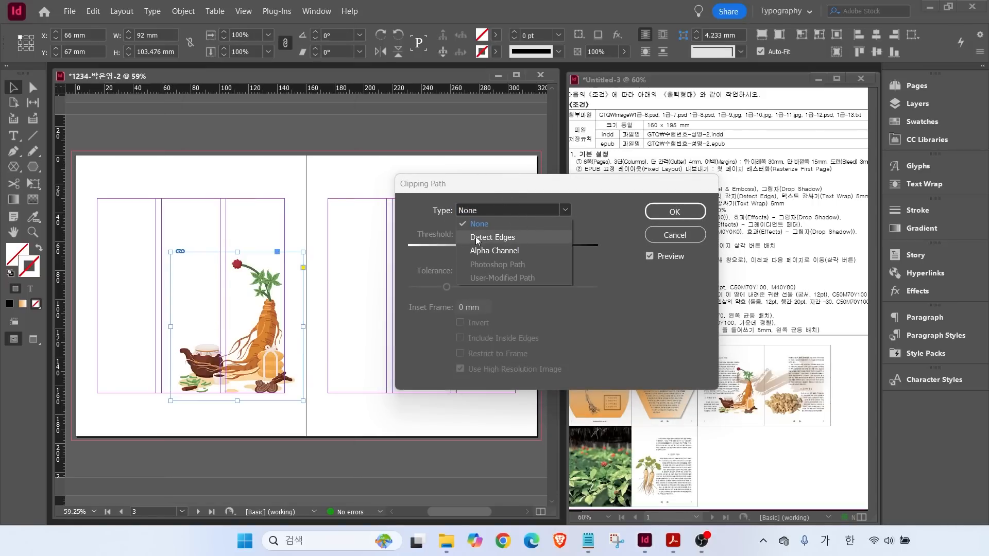
{"action": "left_click", "coordinate": [477, 238]}
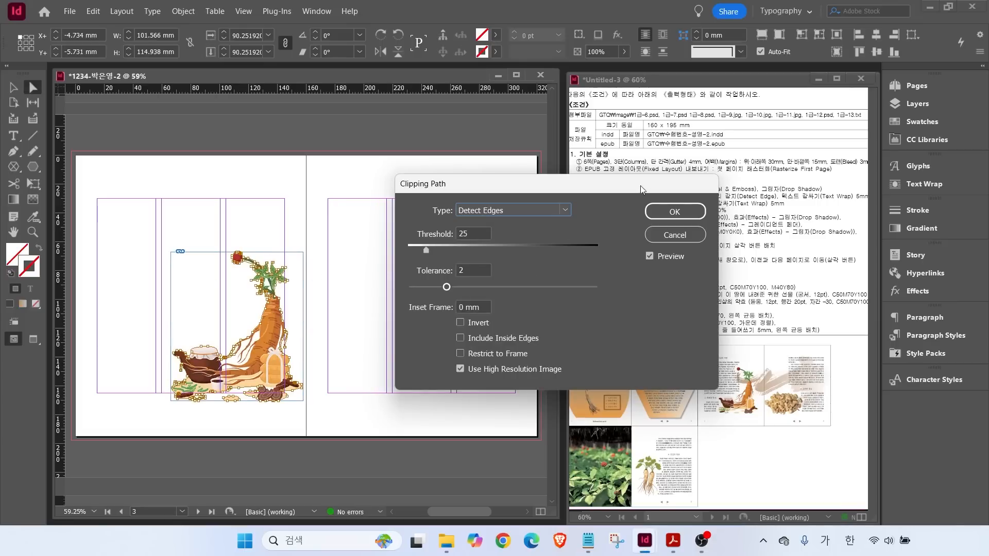
{"action": "left_click", "coordinate": [669, 214]}
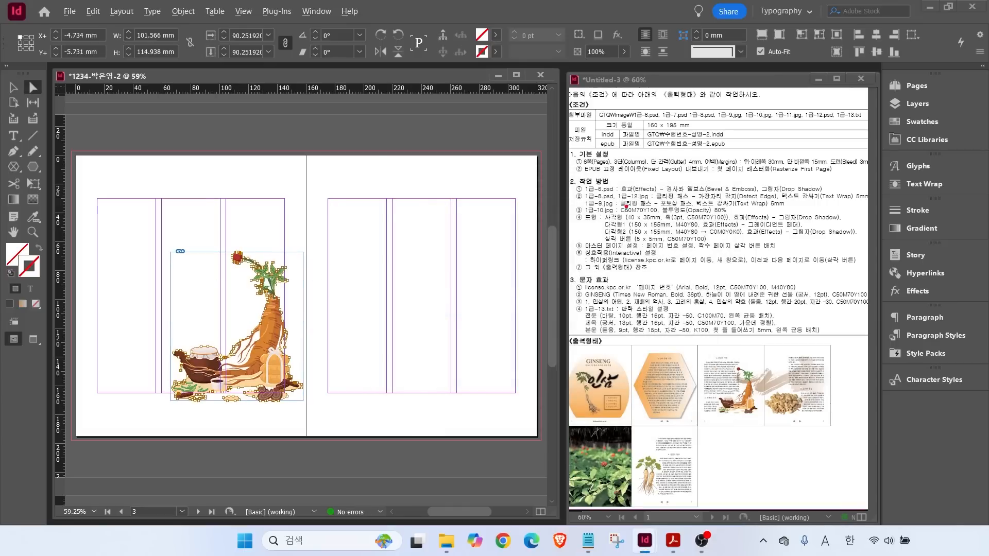
- Wrap text around the object shape of the 1급-8.psd image with a 5 mm offset
{"action": "left_click_drag", "start_coordinate": [767, 161], "coordinate": [796, 192]}
{"action": "left_click_drag", "start_coordinate": [737, 202], "coordinate": [845, 202]}
{"action": "left_click_drag", "start_coordinate": [889, 176], "coordinate": [959, 198]}
{"action": "left_click", "coordinate": [919, 184]}
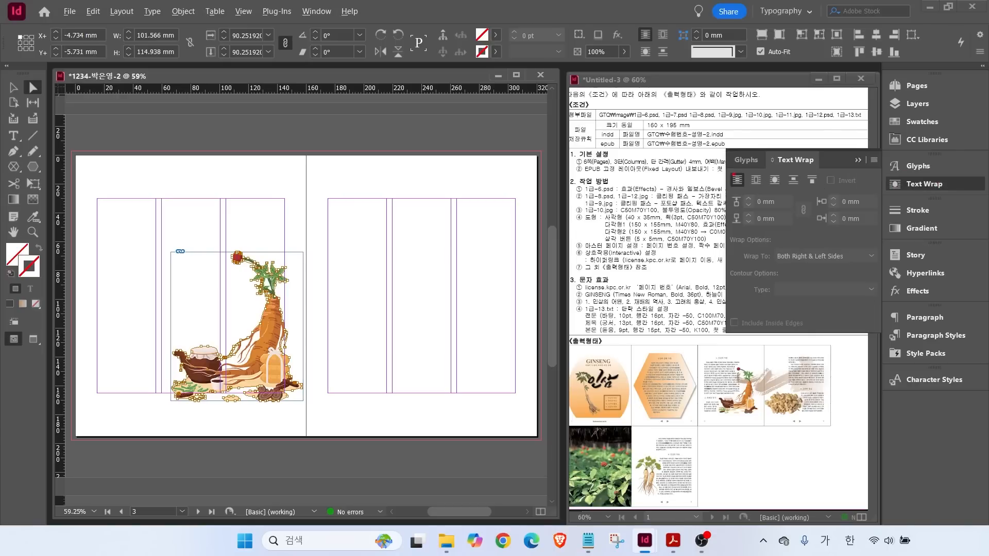
{"action": "left_click_drag", "start_coordinate": [777, 170], "coordinate": [797, 157]}
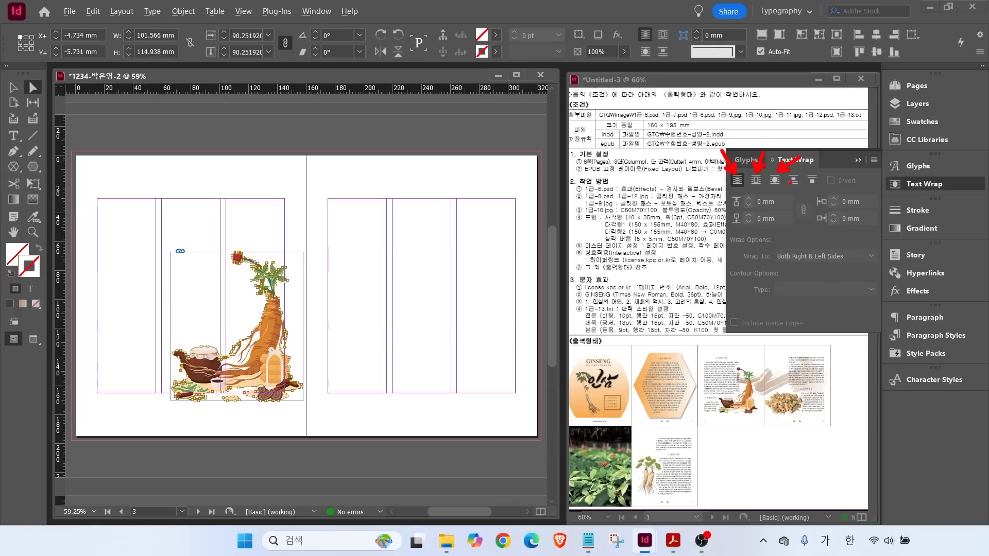
{"action": "left_click", "coordinate": [775, 180]}
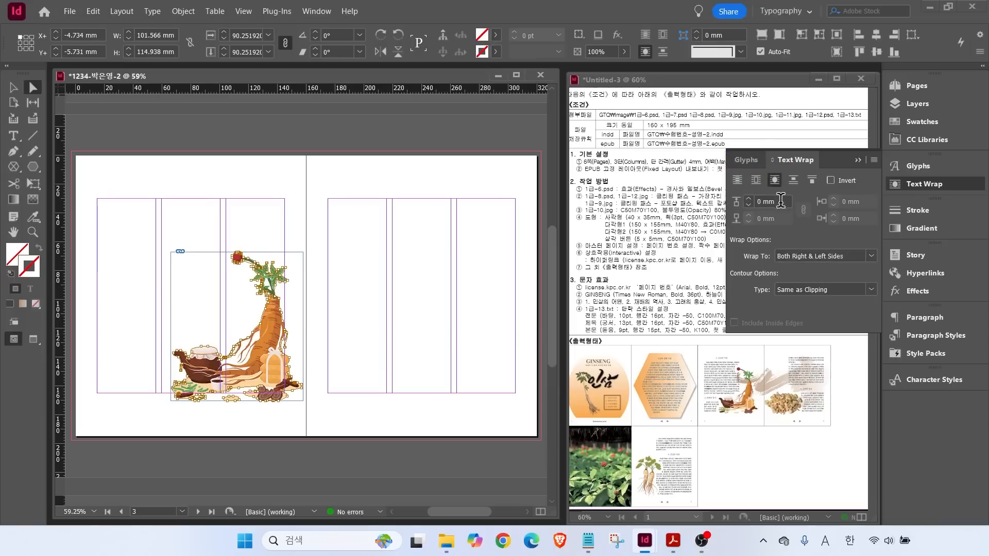
{"action": "left_click_drag", "start_coordinate": [778, 202], "coordinate": [737, 199]}
{"action": "type", "text": "5"}
{"action": "key", "text": "Return"}
{"action": "left_click_drag", "start_coordinate": [267, 252], "coordinate": [295, 201]}
{"action": "left_click", "coordinate": [919, 184]}
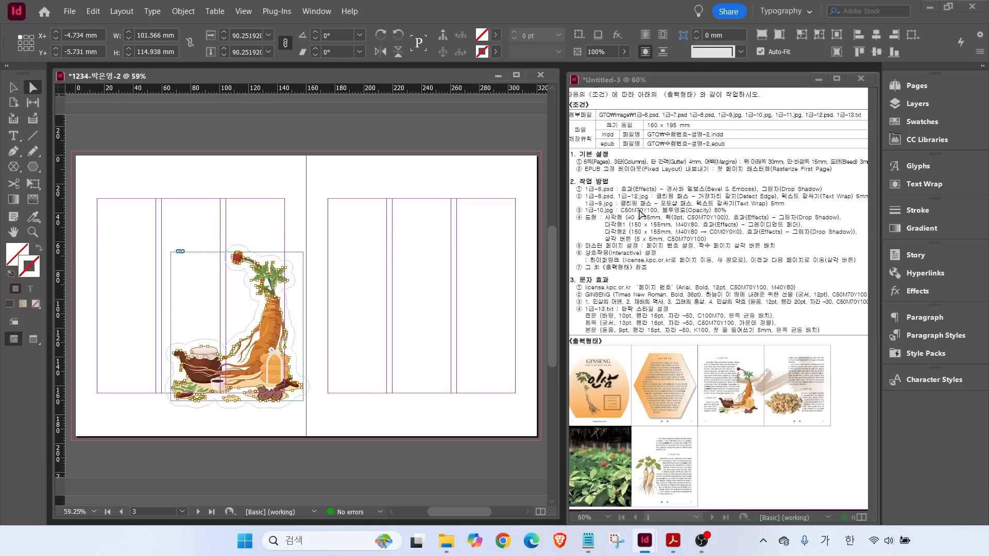
- Place the image 1급-12.psd on the right-hand page of the last spread, about 60.5 × 91 mm
{"action": "left_click", "coordinate": [479, 257]}
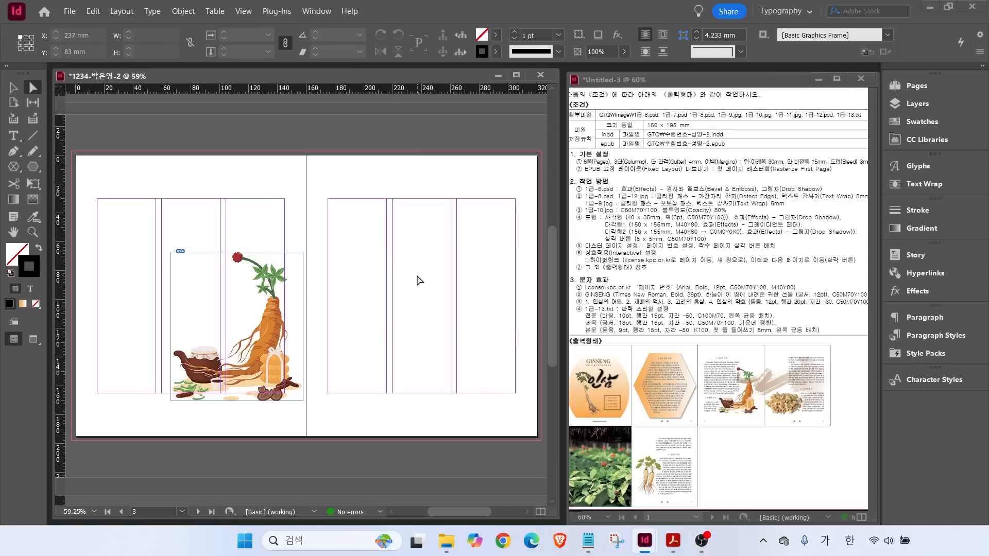
{"action": "key", "text": "ctrl+d"}
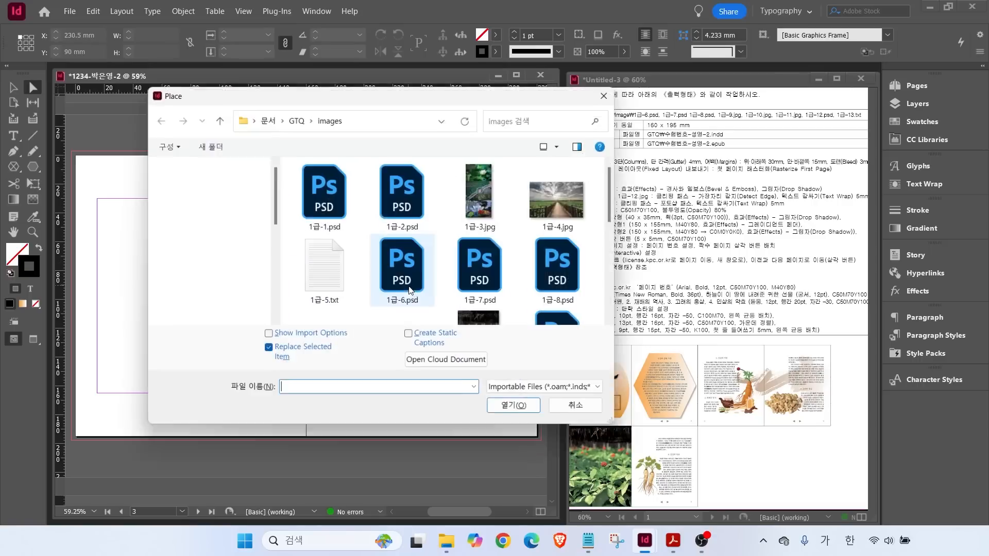
{"action": "scroll", "coordinate": [474, 275], "scroll_direction": "down", "scroll_amount": 2}
{"action": "left_click", "coordinate": [537, 298]}
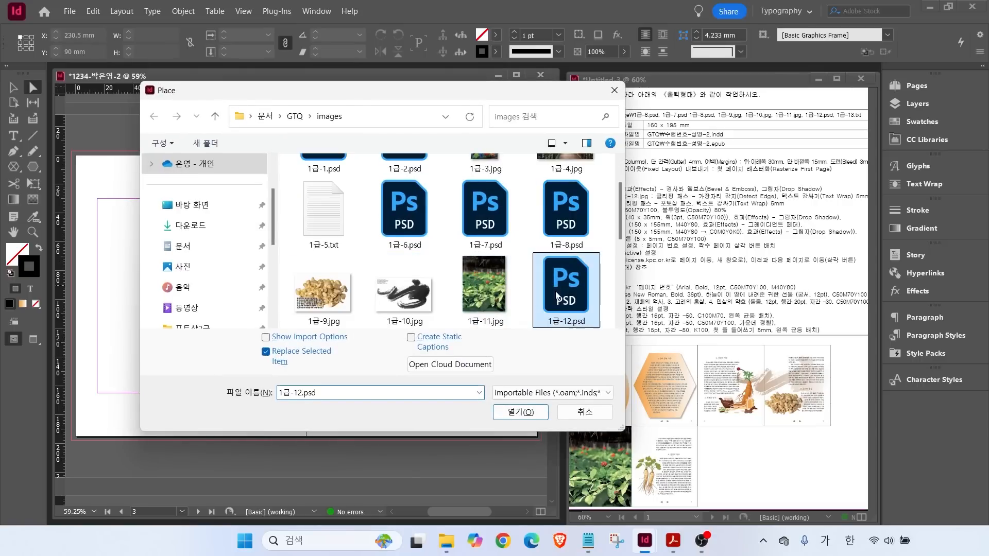
{"action": "left_click", "coordinate": [520, 412]}
{"action": "key", "text": "ctrl"}
{"action": "left_click_drag", "start_coordinate": [551, 302], "coordinate": [551, 436]}
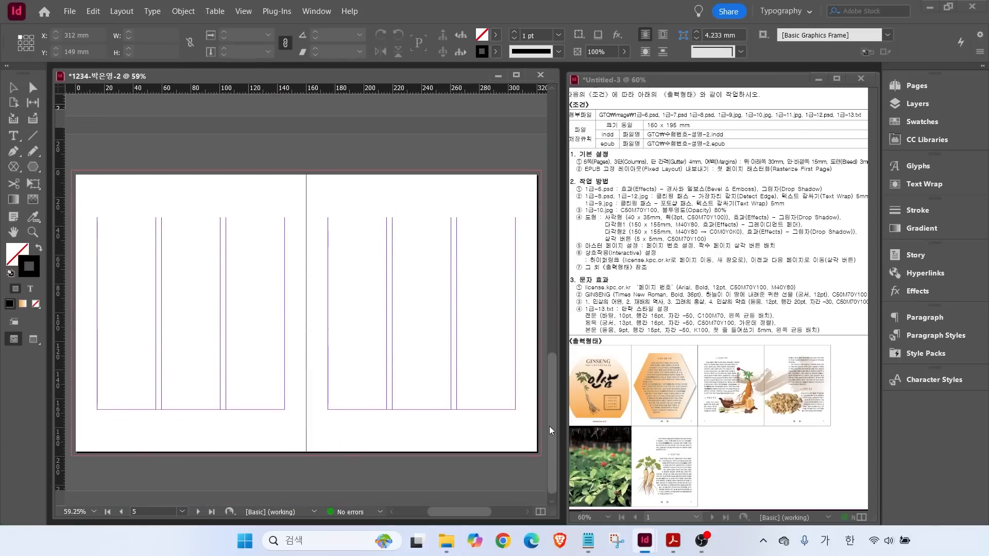
{"action": "left_click_drag", "start_coordinate": [311, 248], "coordinate": [398, 379]}
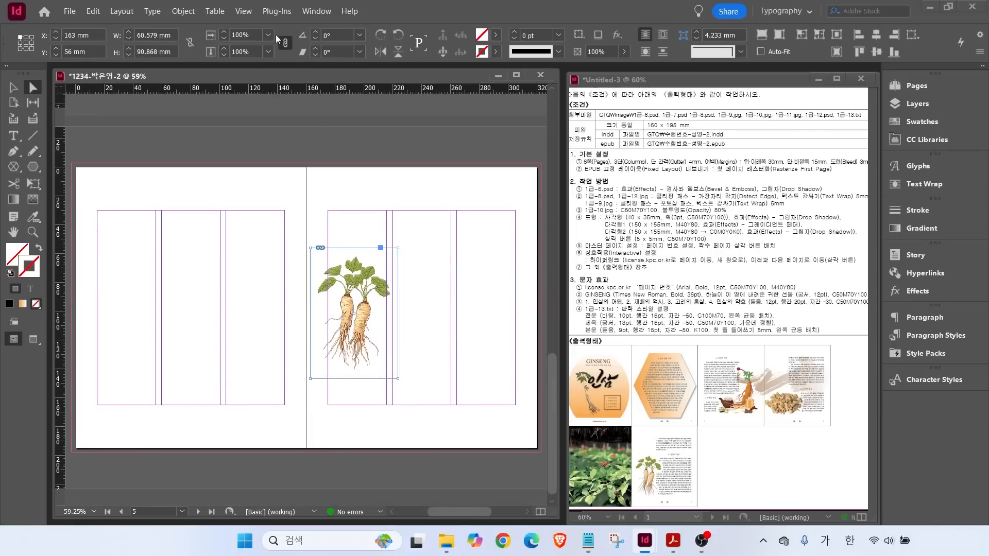
- Give the 1급-12.psd ginseng root image a Detect Edges clipping path
{"action": "left_click", "coordinate": [183, 11]}
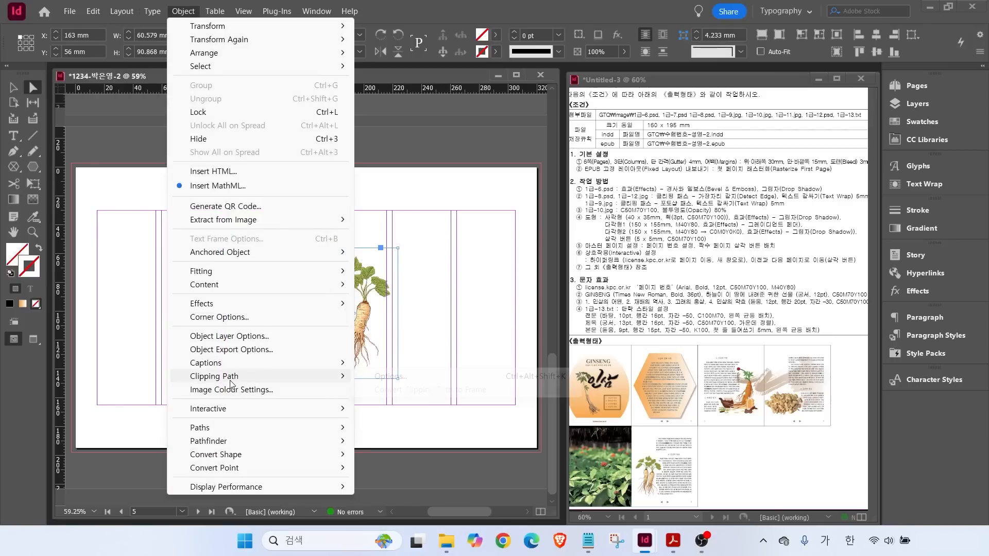
{"action": "mouse_move", "coordinate": [242, 376]}
{"action": "left_click", "coordinate": [390, 377]}
{"action": "left_click", "coordinate": [483, 206]}
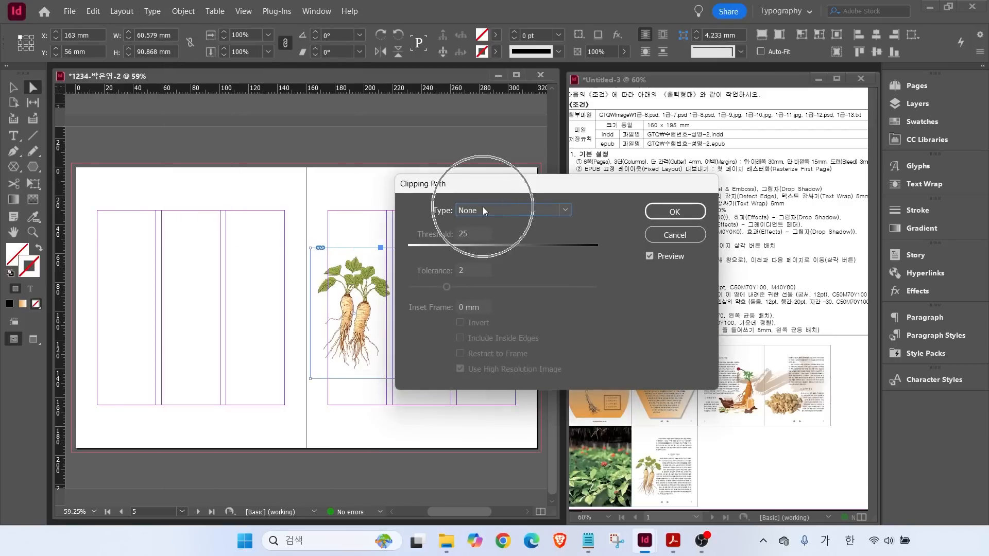
{"action": "left_click", "coordinate": [489, 236]}
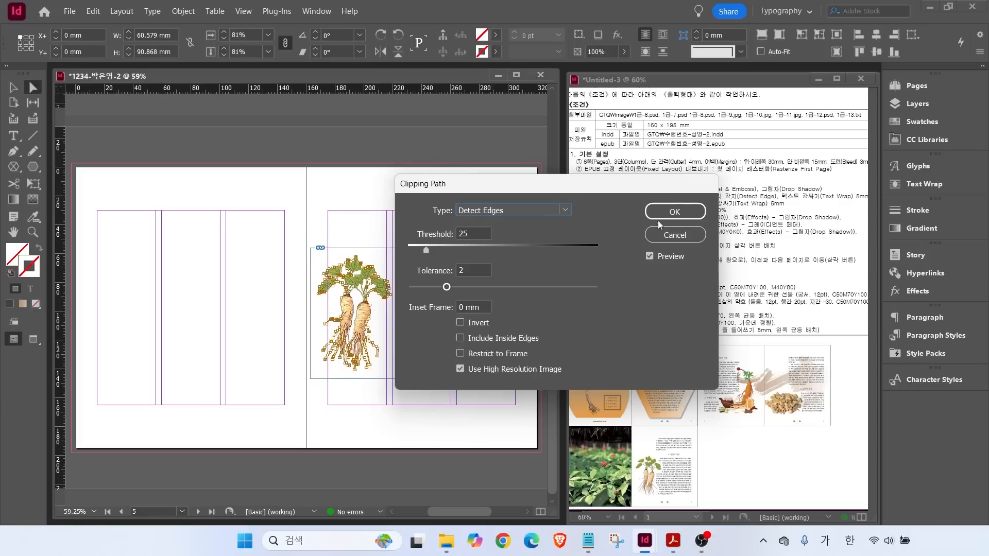
{"action": "left_click", "coordinate": [662, 215]}
- Wrap text around the object shape of the 1급-12.psd image with a 5 mm offset
{"action": "left_click", "coordinate": [907, 181]}
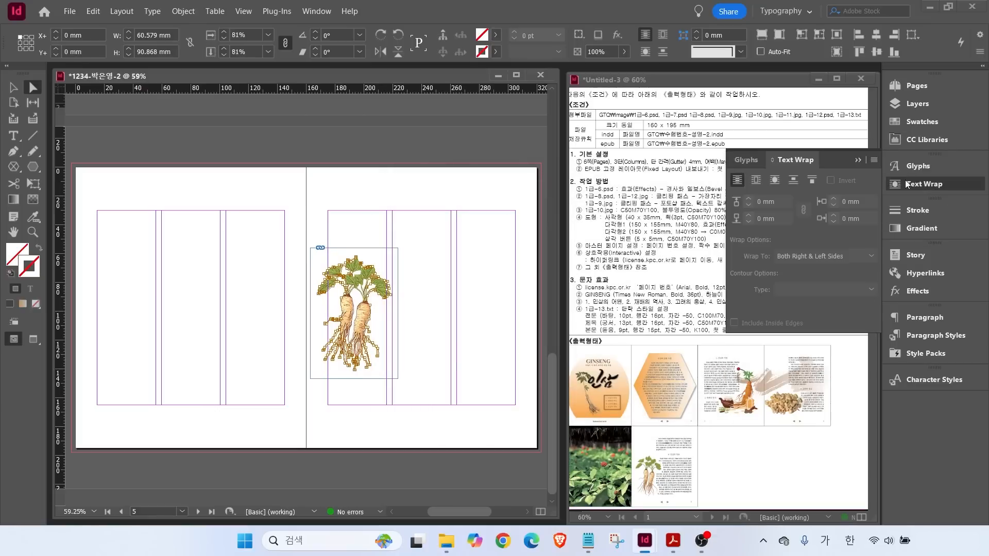
{"action": "left_click", "coordinate": [774, 180]}
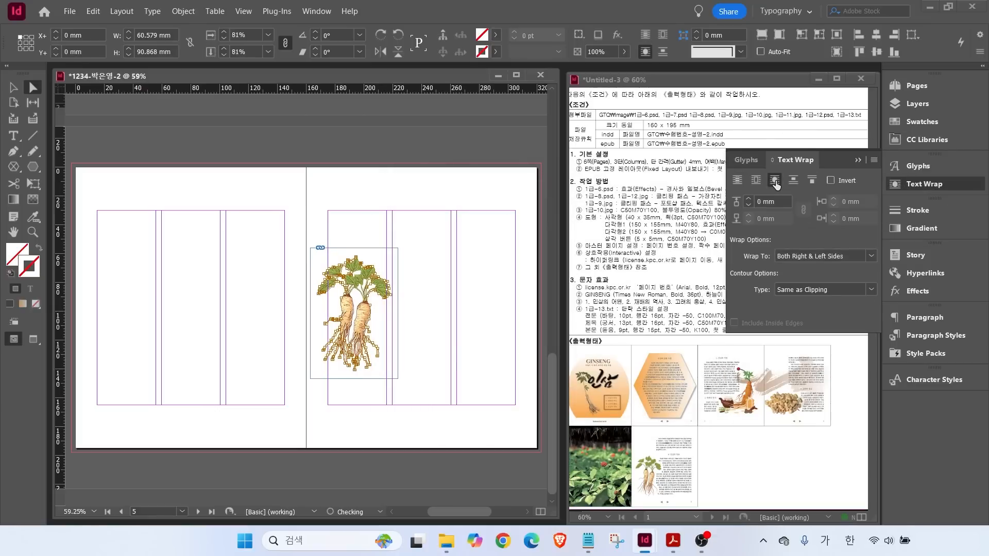
{"action": "left_click", "coordinate": [769, 202]}
{"action": "type", "text": "5"}
{"action": "key", "text": "Return"}
{"action": "left_click", "coordinate": [895, 183]}
- Move the 1급-12.psd image lower on its page, turn on Auto-Fit, and enlarge its frame to about 76 × 115 mm
{"action": "left_click", "coordinate": [13, 88]}
{"action": "left_click_drag", "start_coordinate": [336, 280], "coordinate": [329, 311]}
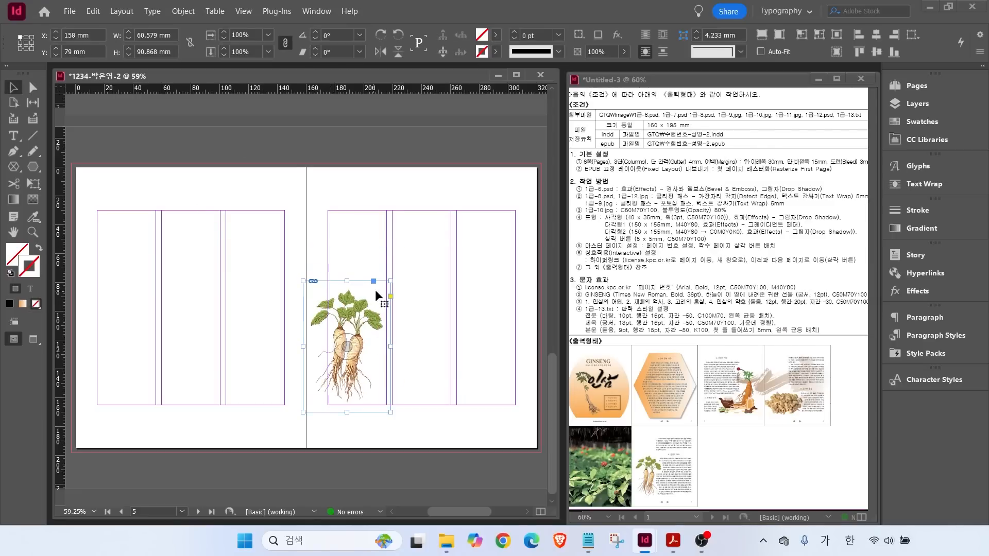
{"action": "left_click", "coordinate": [759, 52]}
{"action": "left_click_drag", "start_coordinate": [392, 281], "coordinate": [413, 246]}
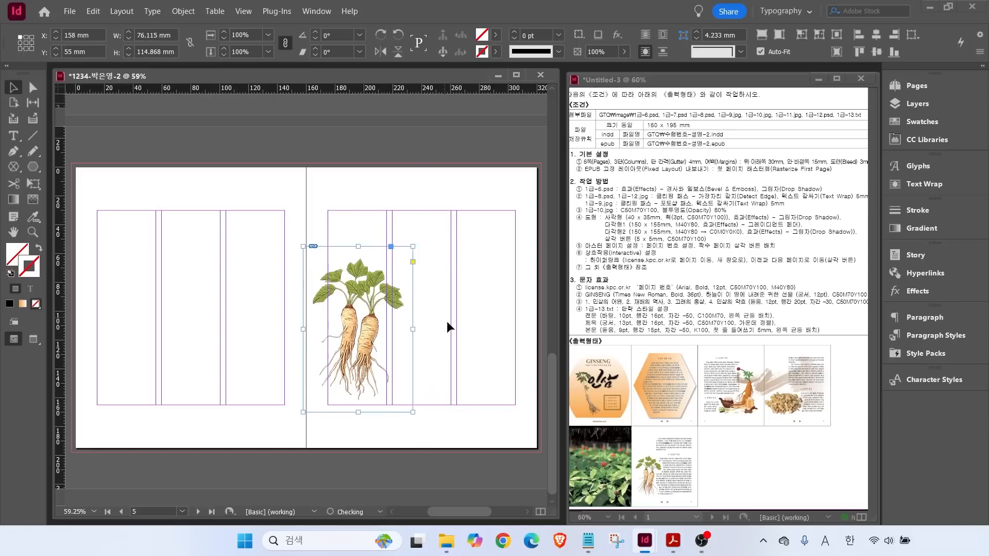
{"action": "left_click", "coordinate": [442, 313]}
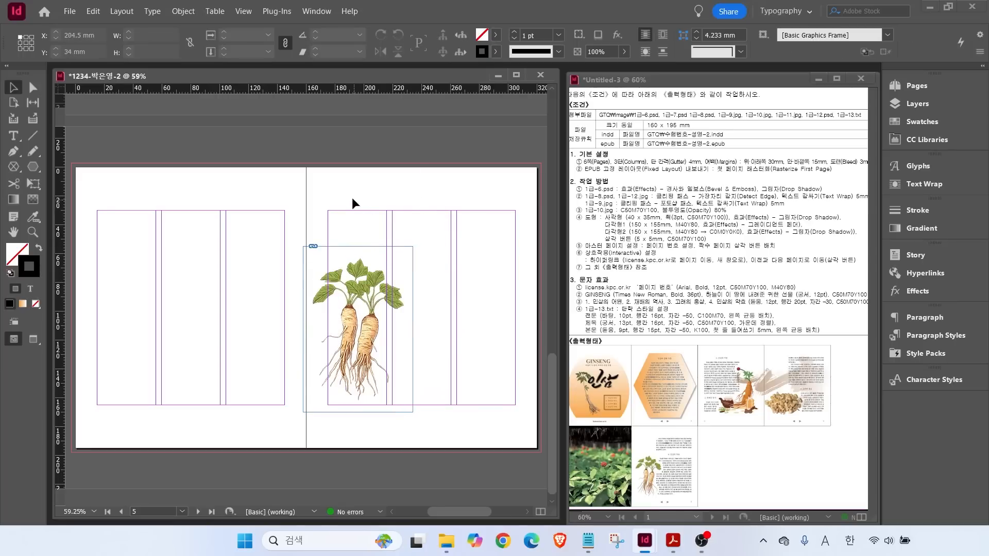
- Place the image 1급-9.jpg on the right-hand page of the middle spread at about 82 × 50 mm, near the lower margin
{"action": "key", "text": "ctrl+d"}
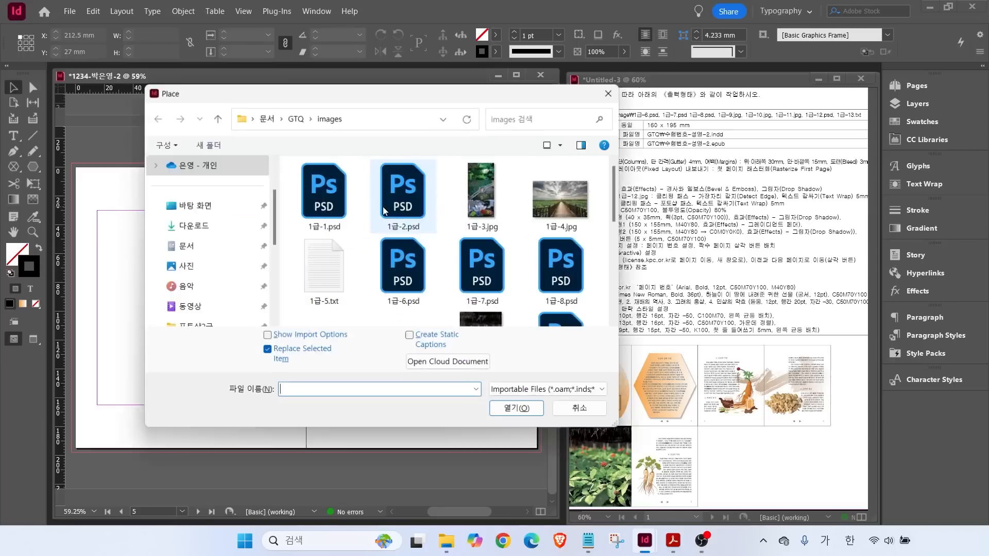
{"action": "scroll", "coordinate": [499, 280], "scroll_direction": "down", "scroll_amount": 1}
{"action": "left_click", "coordinate": [332, 300]}
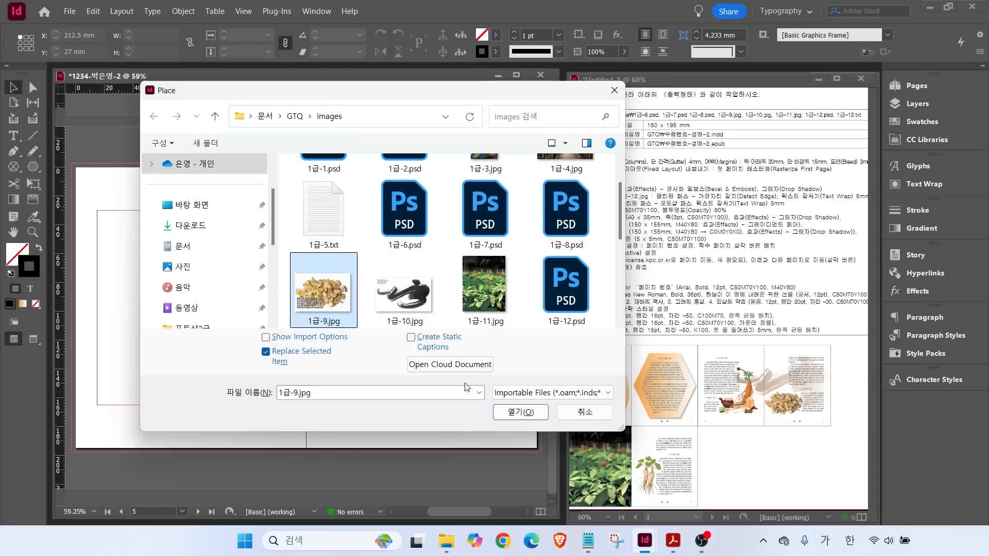
{"action": "left_click", "coordinate": [519, 412]}
{"action": "scroll", "coordinate": [361, 309], "scroll_direction": "up", "scroll_amount": 5}
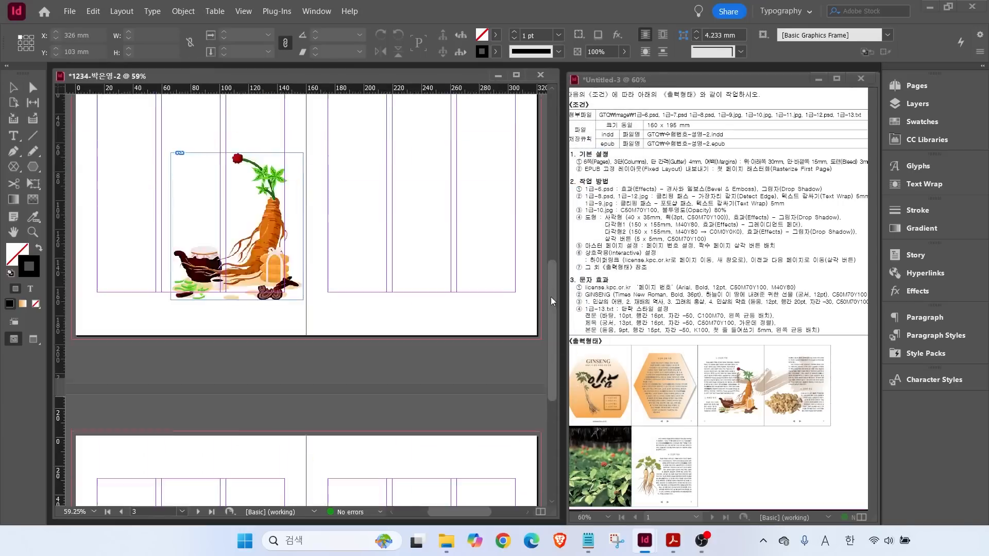
{"action": "left_click_drag", "start_coordinate": [310, 312], "coordinate": [431, 386]}
{"action": "left_click_drag", "start_coordinate": [399, 343], "coordinate": [399, 382]}
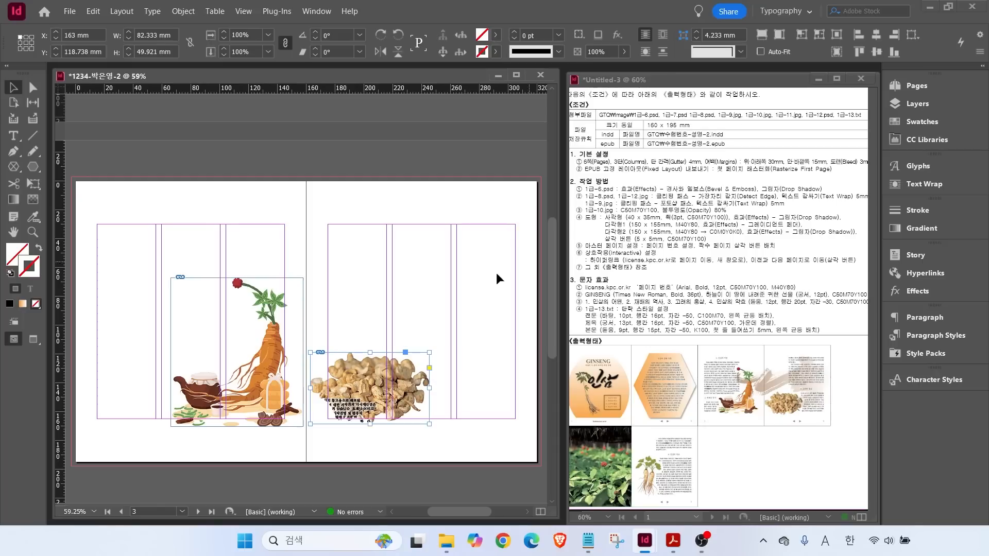
- Give the 1급-9.jpg image a Photoshop Path clipping path using Path 1
{"action": "left_click", "coordinate": [182, 11]}
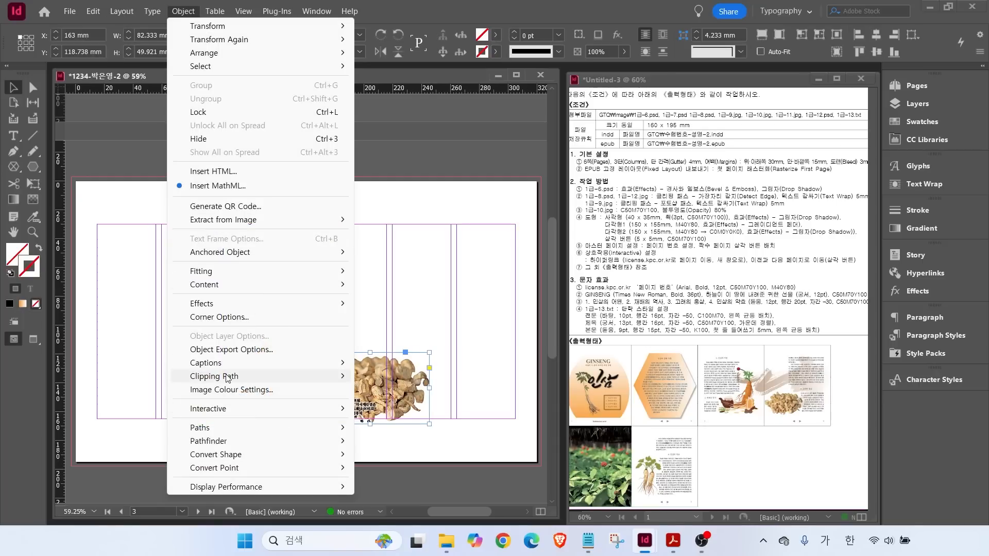
{"action": "mouse_move", "coordinate": [227, 378]}
{"action": "left_click", "coordinate": [387, 376]}
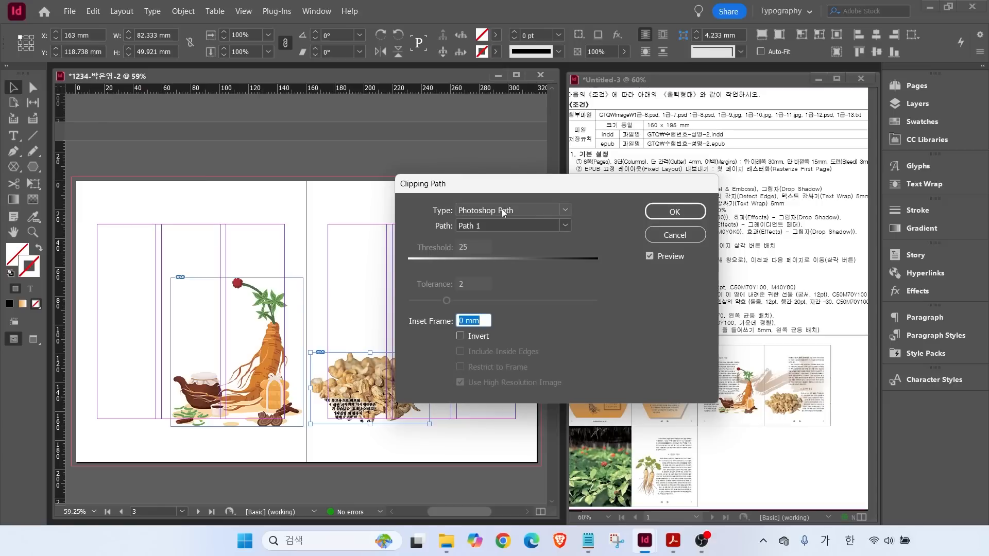
{"action": "left_click", "coordinate": [674, 211]}
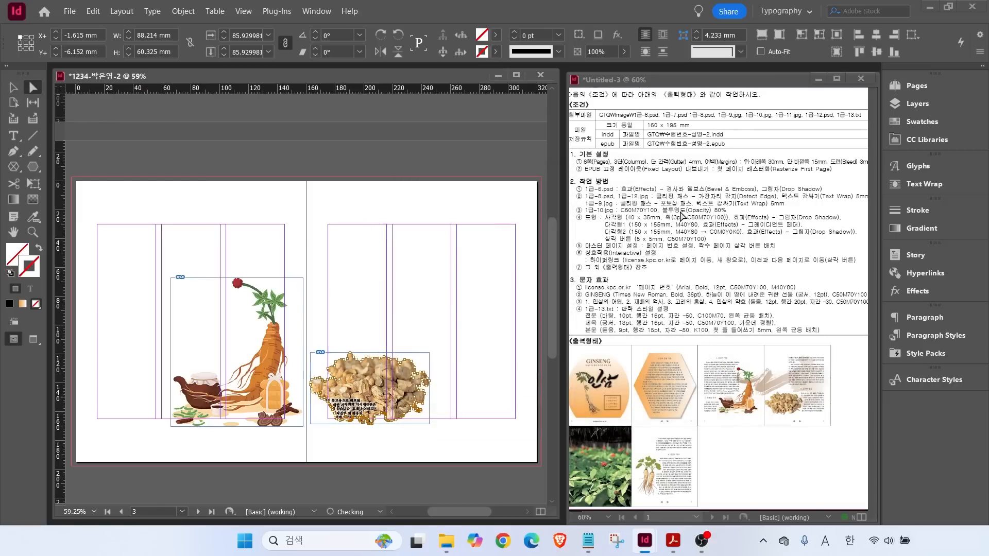
- Wrap text around the object shape of the 1급-9.jpg image with a 5 mm offset
{"action": "left_click", "coordinate": [922, 183]}
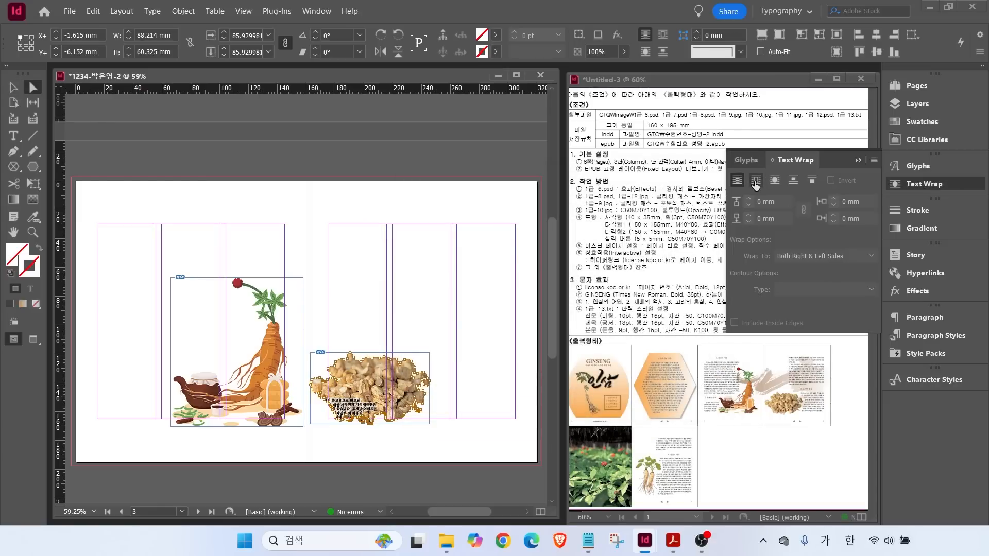
{"action": "left_click", "coordinate": [774, 180]}
{"action": "triple_click", "coordinate": [755, 201]}
{"action": "type", "text": "5"}
{"action": "key", "text": "Return"}
{"action": "left_click", "coordinate": [662, 198]}
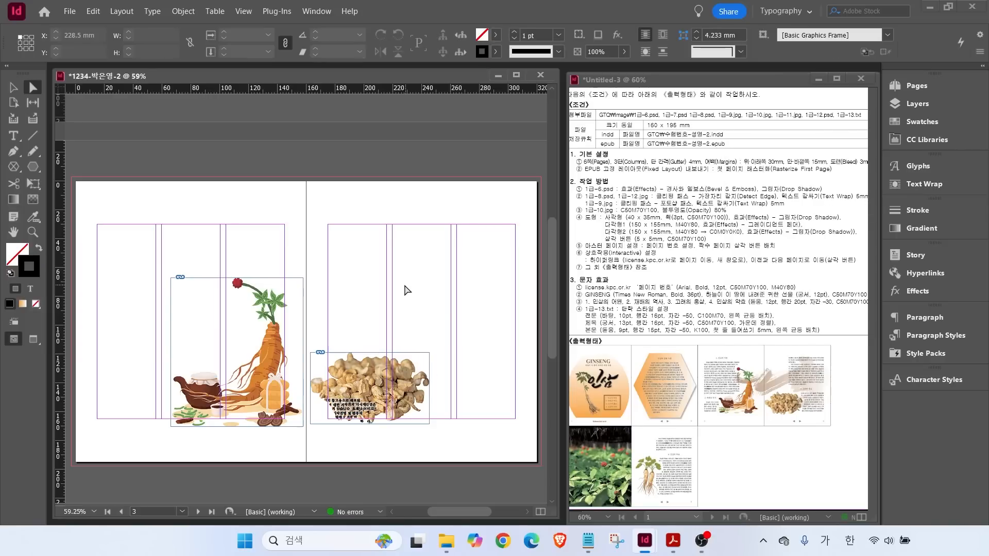
- Place the image 1급-10.jpg across both pages of the middle spread at about 192.5 × 115 mm
{"action": "key", "text": "ctrl+d"}
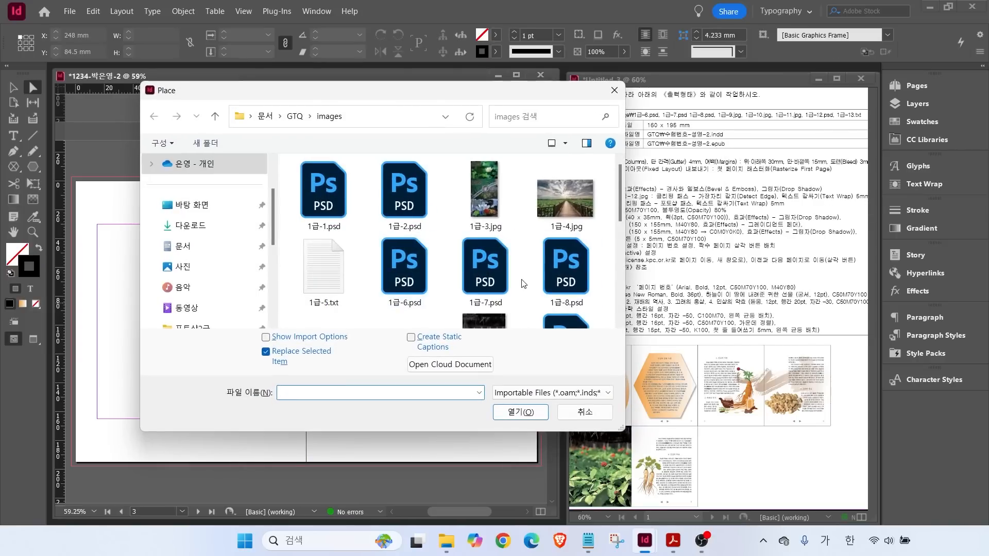
{"action": "scroll", "coordinate": [407, 294], "scroll_direction": "down", "scroll_amount": 1}
{"action": "left_click", "coordinate": [407, 299]}
{"action": "left_click", "coordinate": [520, 412]}
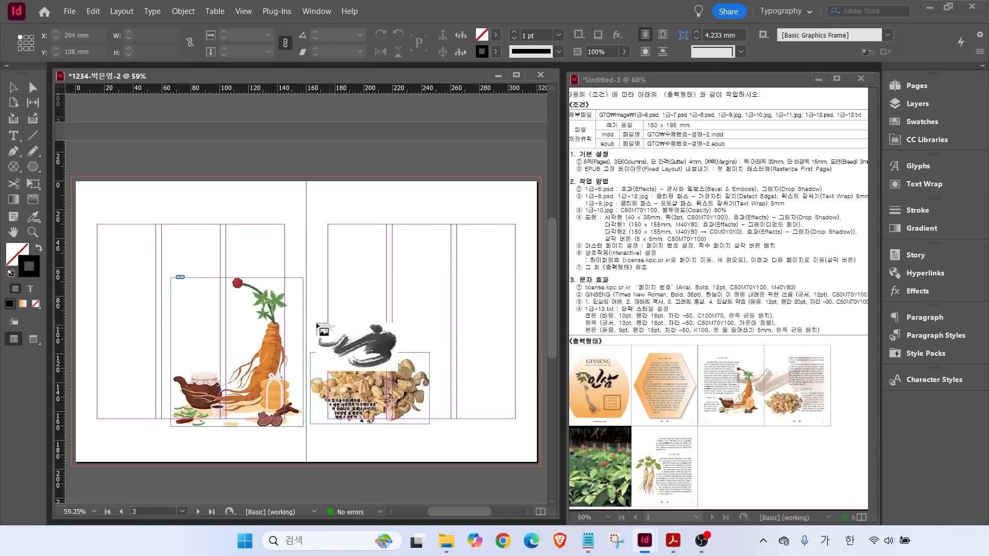
{"action": "mouse_move", "coordinate": [243, 245]}
{"action": "left_mouse_down"}
{"action": "mouse_move", "coordinate": [519, 363]}
{"action": "mouse_move", "coordinate": [536, 387]}
{"action": "mouse_move", "coordinate": [521, 406]}
{"action": "left_mouse_up"}
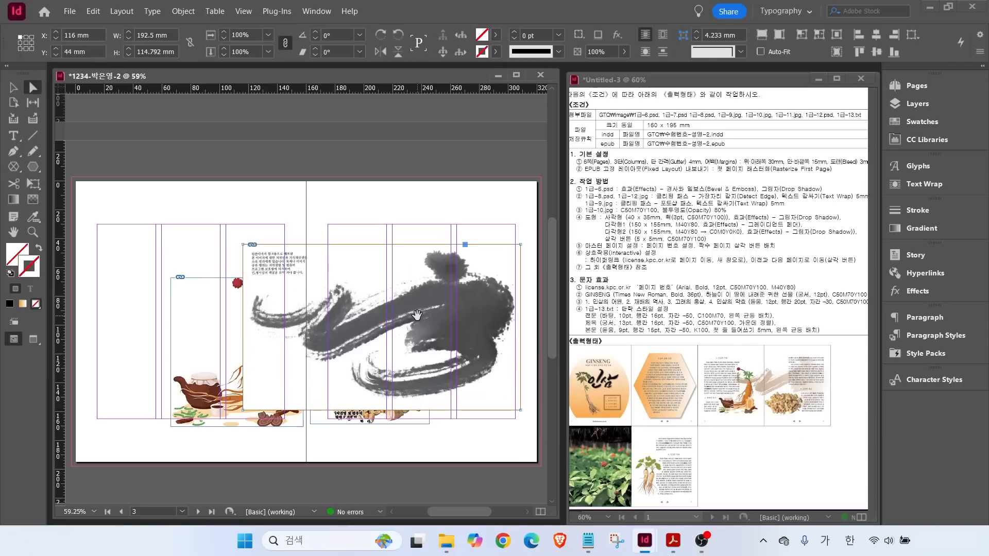
- Try colouring the 1급-10.jpg frame with the C=50 M=70 Y=100 K=0 swatch, and reset its fill to None
{"action": "left_click_drag", "start_coordinate": [635, 205], "coordinate": [618, 182]}
{"action": "key", "text": "Escape"}
{"action": "left_click", "coordinate": [386, 211]}
{"action": "left_click", "coordinate": [14, 87]}
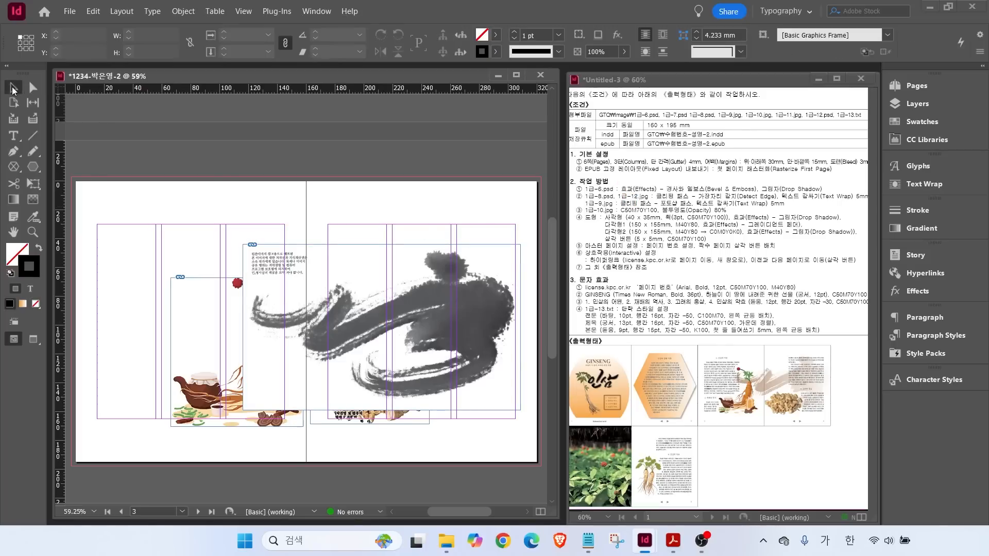
{"action": "left_click", "coordinate": [400, 272]}
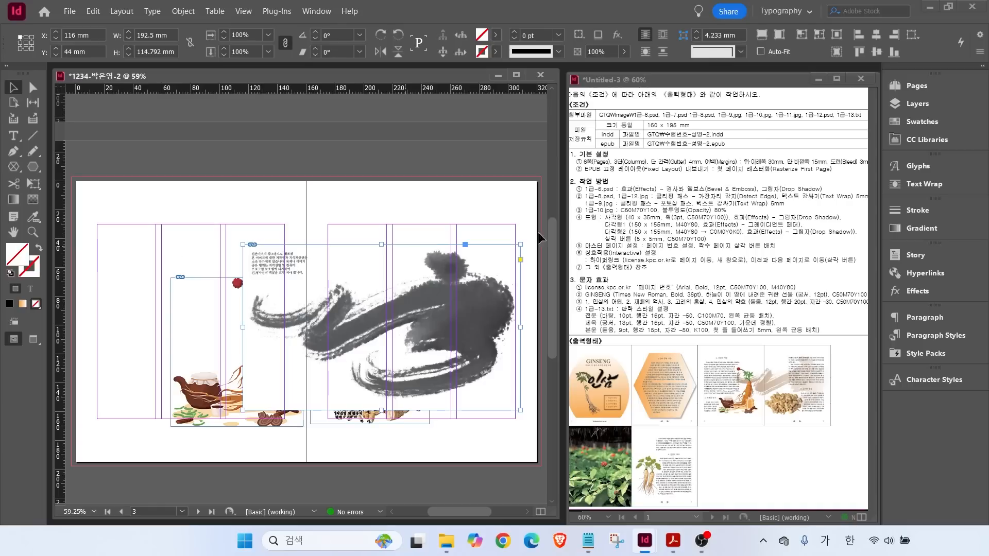
{"action": "left_click", "coordinate": [915, 125]}
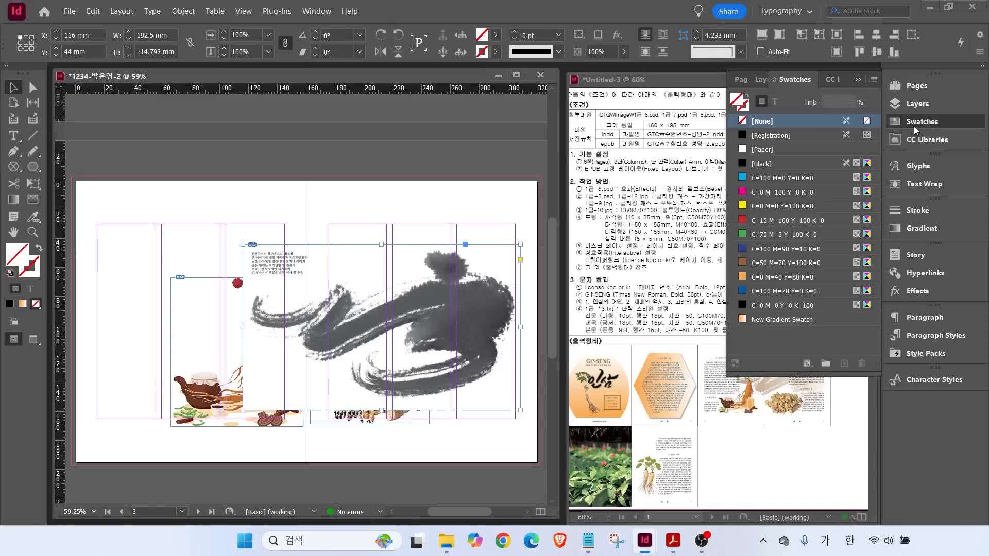
{"action": "left_click", "coordinate": [761, 264]}
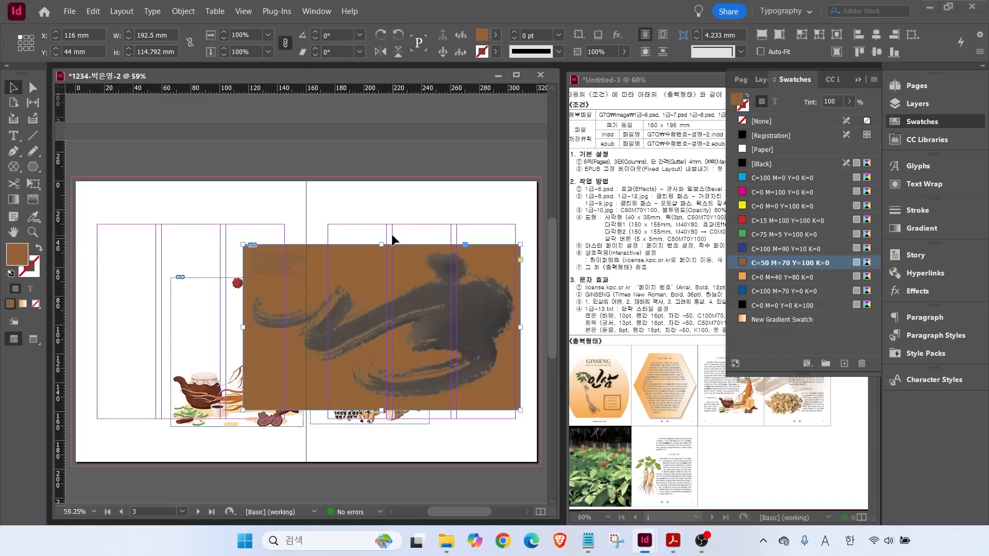
{"action": "key", "text": "slash"}
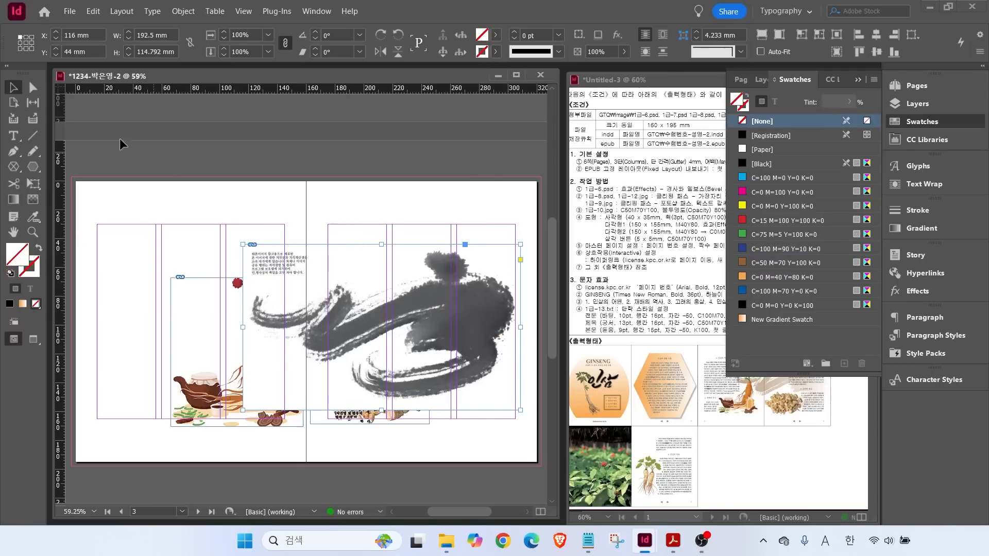
- Select the graphic inside the 1급-10.jpg frame and colour it with the C=50 M=70 Y=100 K=0 swatch
{"action": "left_click", "coordinate": [32, 89]}
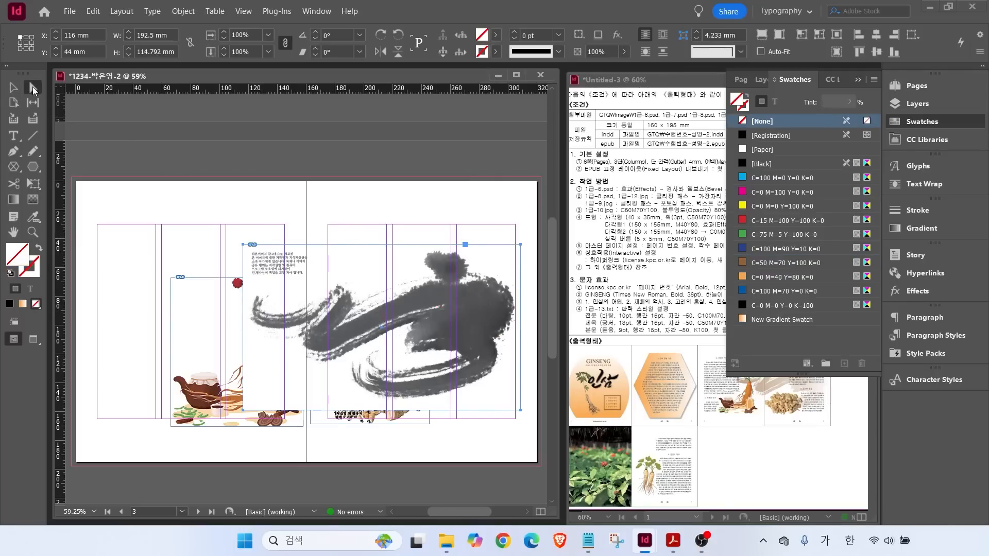
{"action": "left_click", "coordinate": [434, 307]}
{"action": "left_click", "coordinate": [434, 307]}
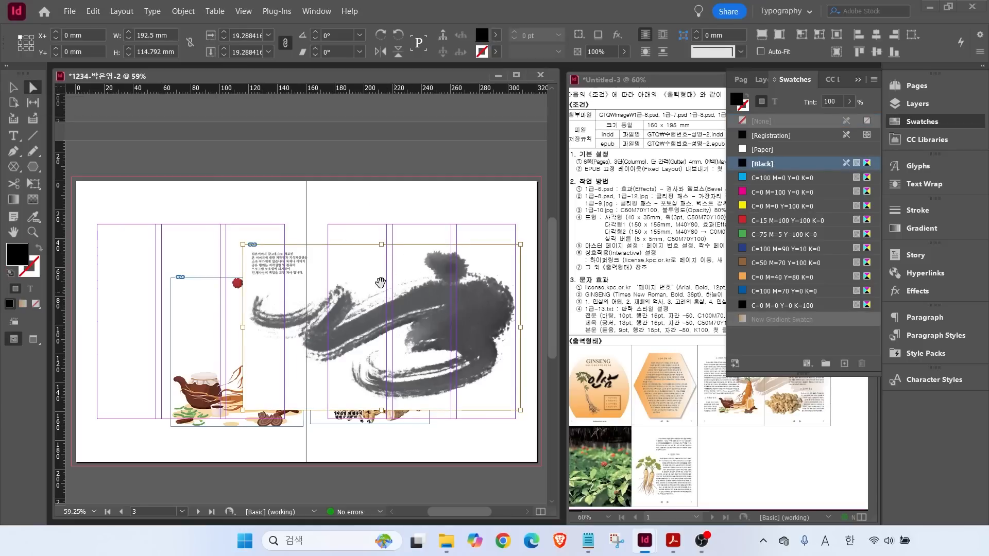
{"action": "left_click", "coordinate": [761, 262]}
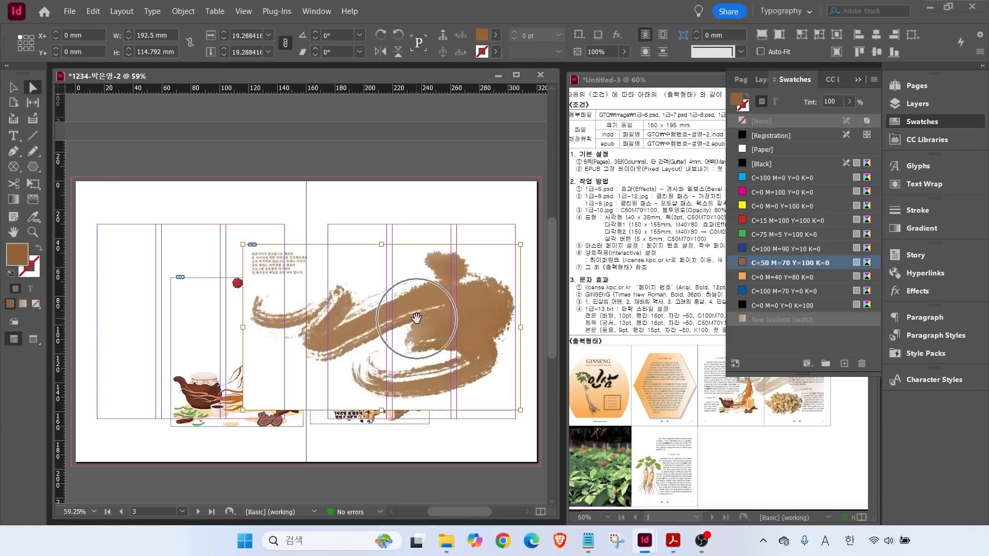
{"action": "left_click", "coordinate": [907, 124]}
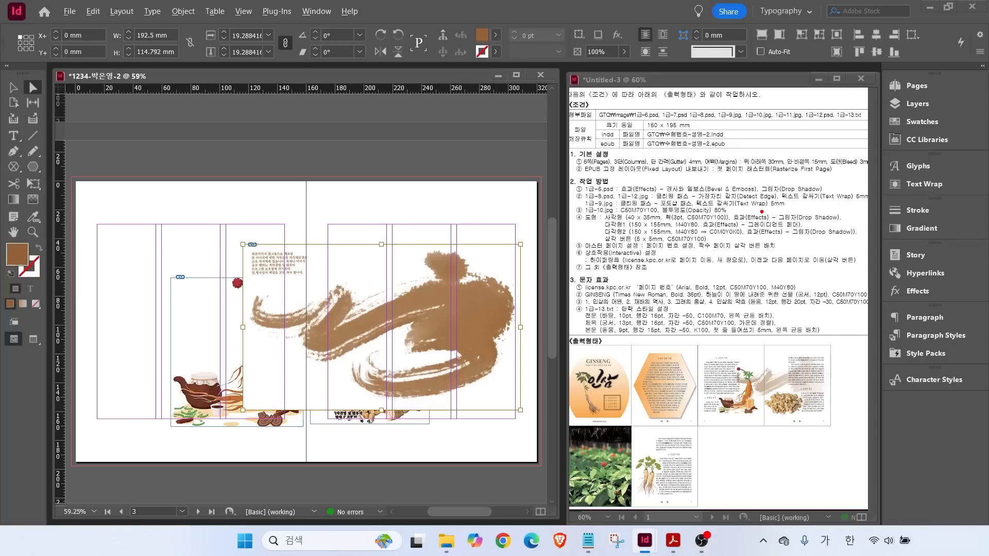
- Set the opacity of the 1급-10.jpg brush-stroke graphic to 80%
{"action": "left_click_drag", "start_coordinate": [680, 173], "coordinate": [721, 208]}
{"action": "left_click_drag", "start_coordinate": [655, 217], "coordinate": [756, 219]}
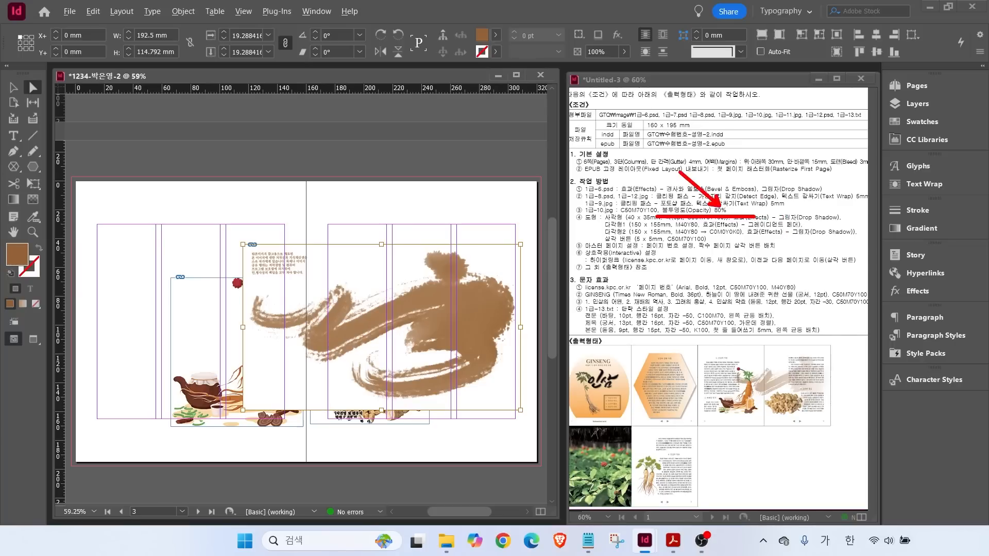
{"action": "left_click_drag", "start_coordinate": [66, 26], "coordinate": [885, 78]}
{"action": "mouse_move", "coordinate": [624, 47]}
{"action": "left_mouse_down"}
{"action": "mouse_move", "coordinate": [579, 45]}
{"action": "mouse_move", "coordinate": [625, 62]}
{"action": "left_mouse_up"}
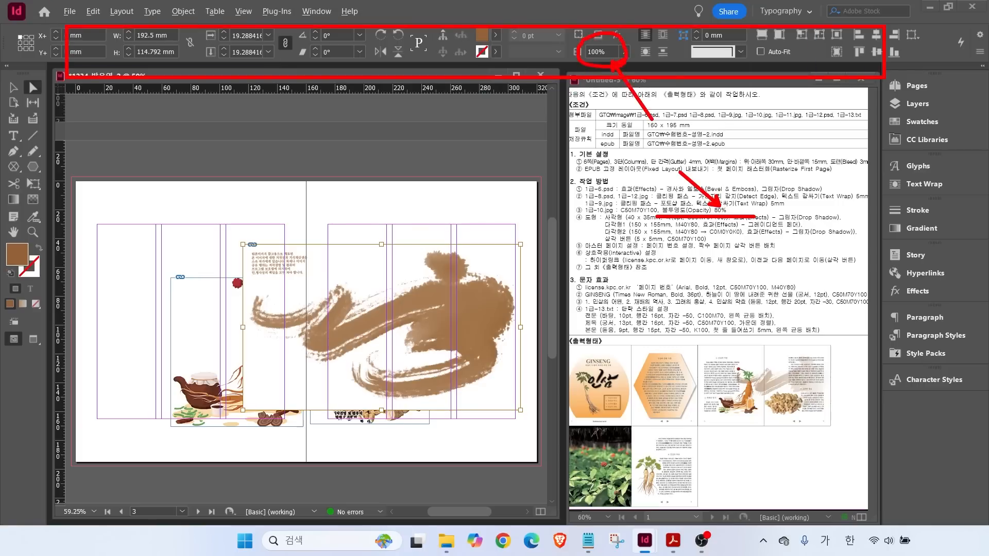
{"action": "key", "text": "Escape"}
{"action": "left_click", "coordinate": [613, 52]}
{"action": "left_click_drag", "start_coordinate": [614, 52], "coordinate": [557, 50]}
{"action": "type", "text": "80"}
{"action": "key", "text": "Return"}
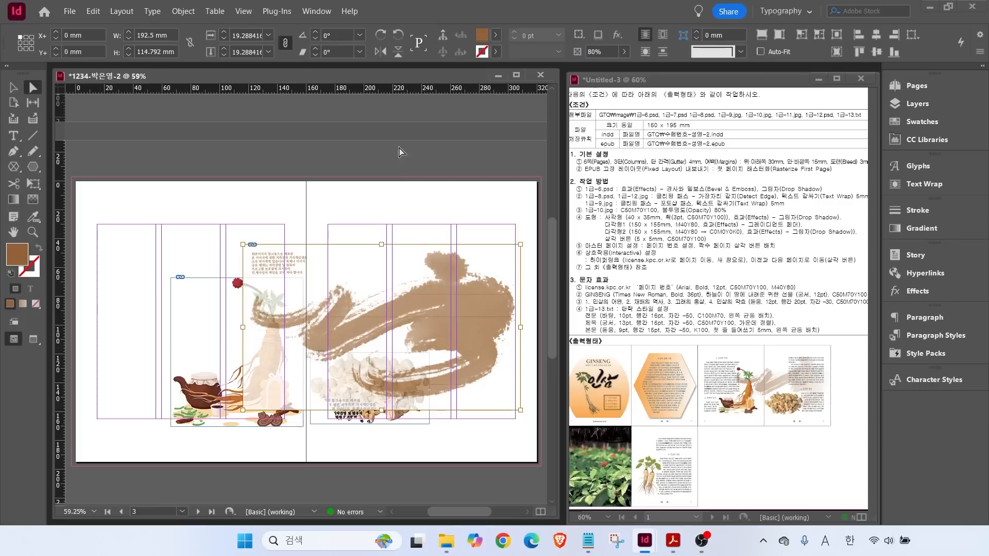
- Review the brush-stroke graphic's transparency and Effects settings without changing them
{"action": "right_click", "coordinate": [434, 280]}
{"action": "mouse_move", "coordinate": [474, 311]}
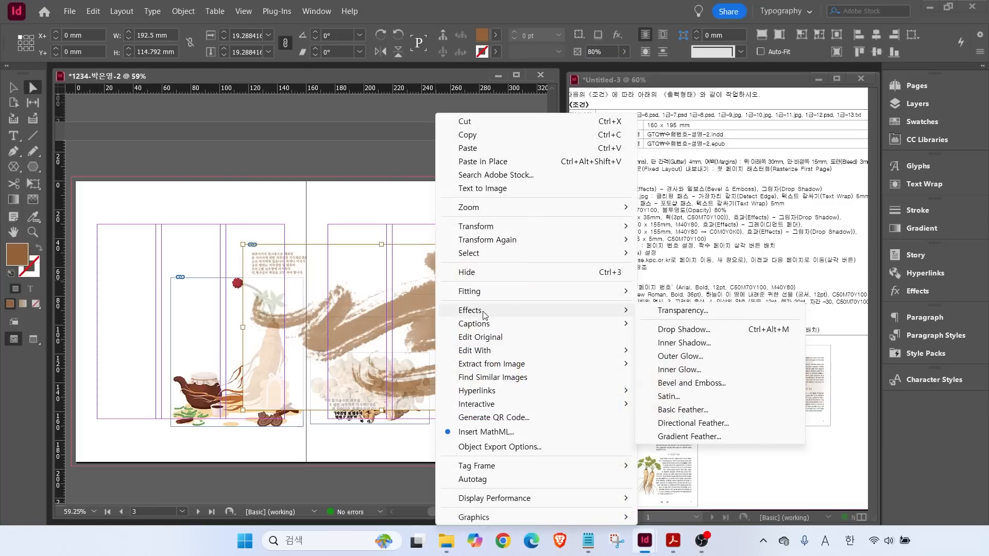
{"action": "left_click", "coordinate": [670, 311]}
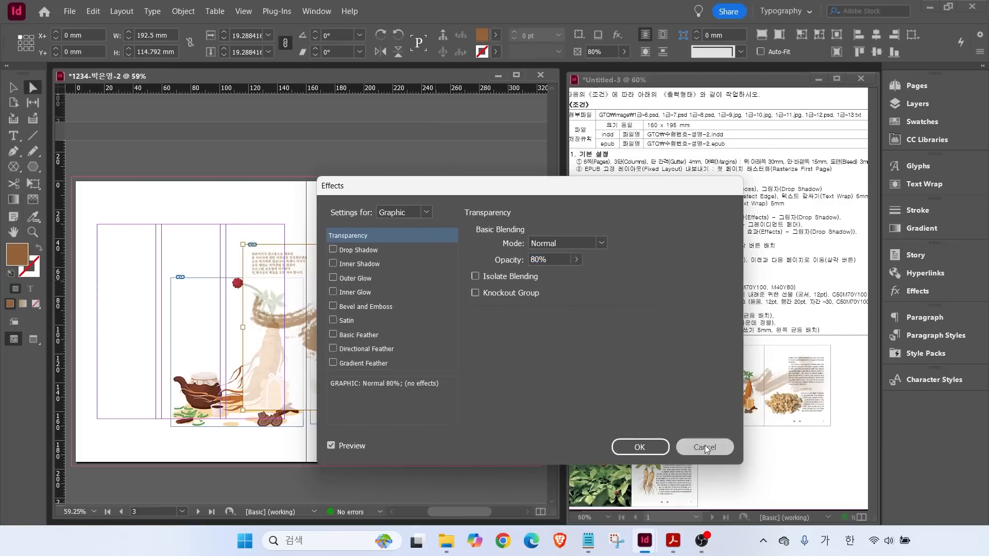
{"action": "left_click", "coordinate": [705, 447]}
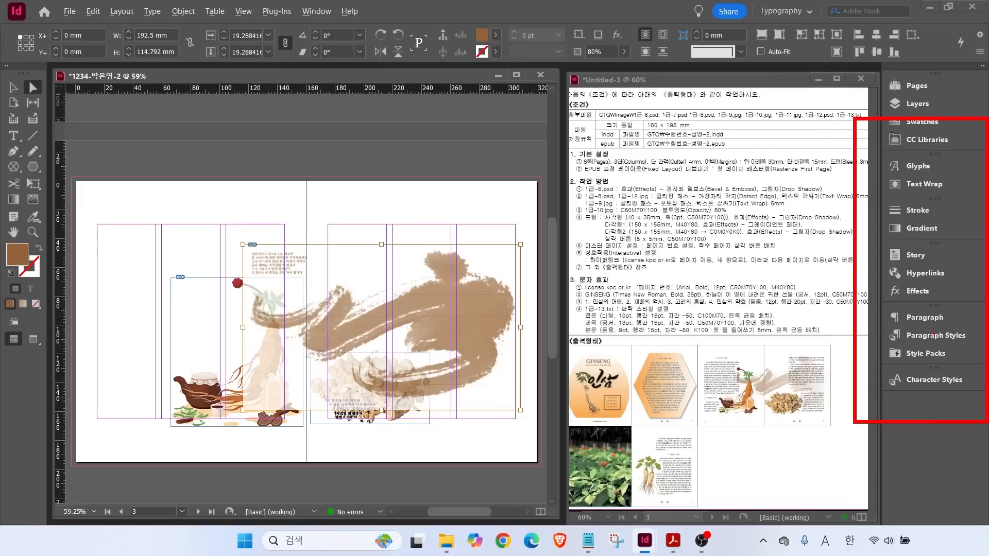
{"action": "left_click", "coordinate": [918, 291]}
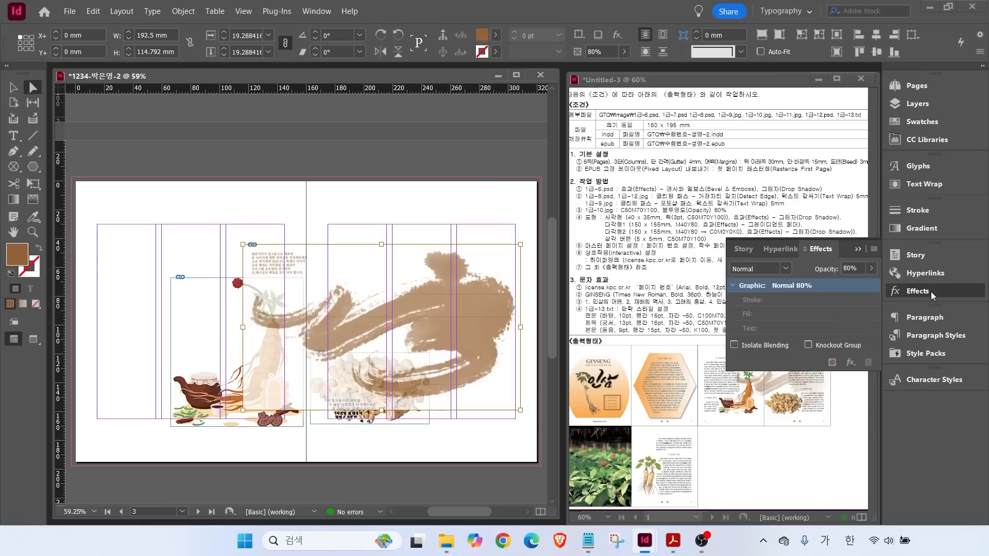
{"action": "left_click", "coordinate": [403, 295]}
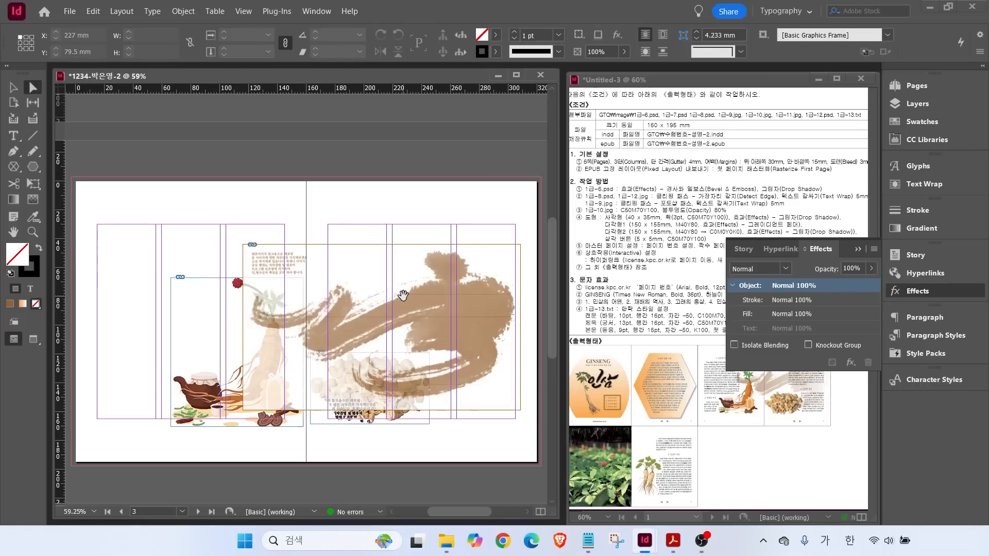
- Send the 1급-10.jpg brush-stroke image to the back, behind the other two images on the spread
{"action": "left_click", "coordinate": [14, 88]}
{"action": "left_click", "coordinate": [454, 210]}
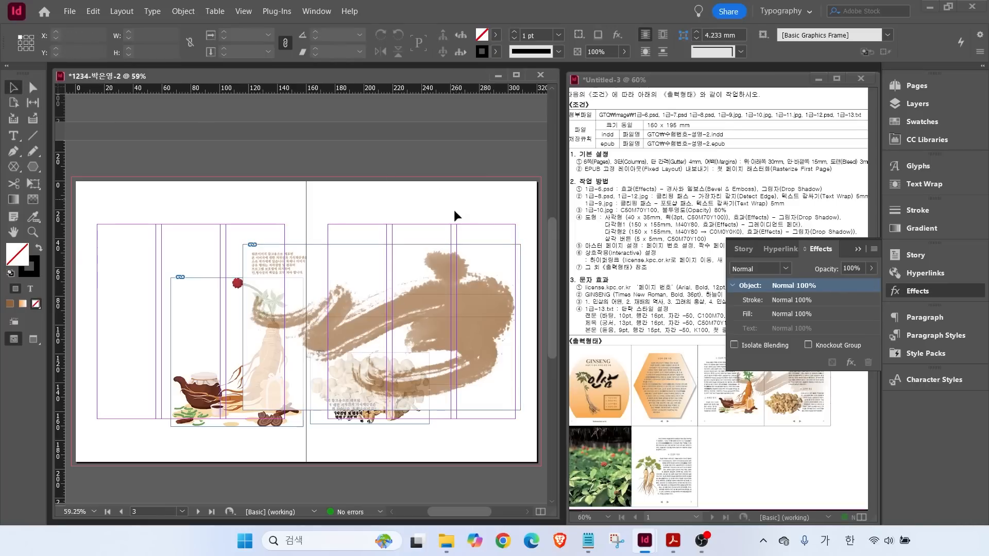
{"action": "right_click", "coordinate": [396, 289]}
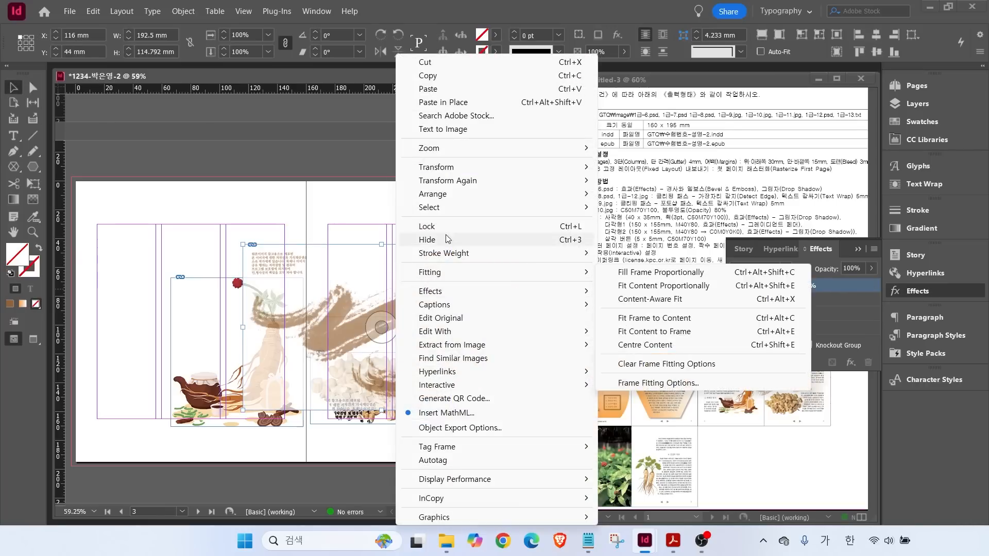
{"action": "mouse_move", "coordinate": [528, 195]}
{"action": "left_click", "coordinate": [649, 208]}
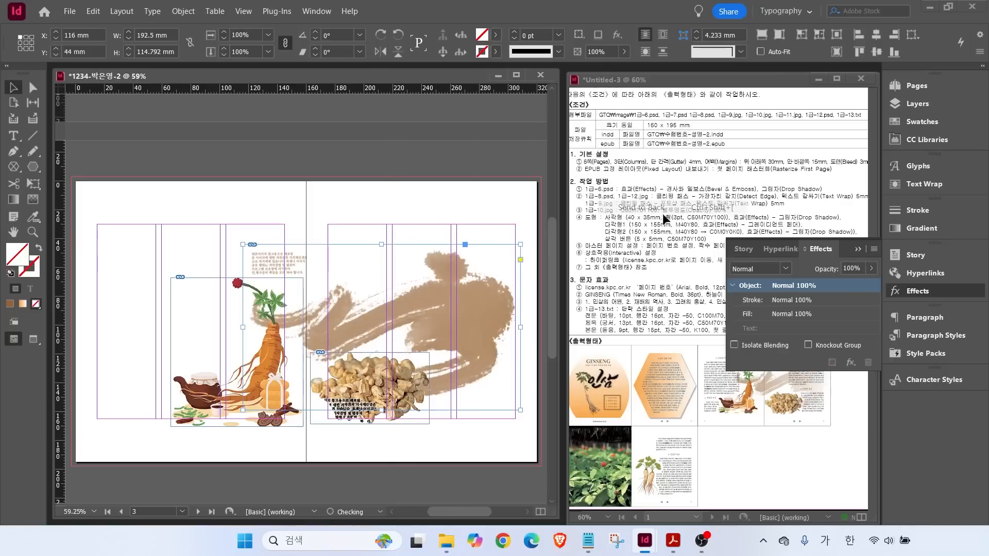
{"action": "left_click", "coordinate": [913, 290]}
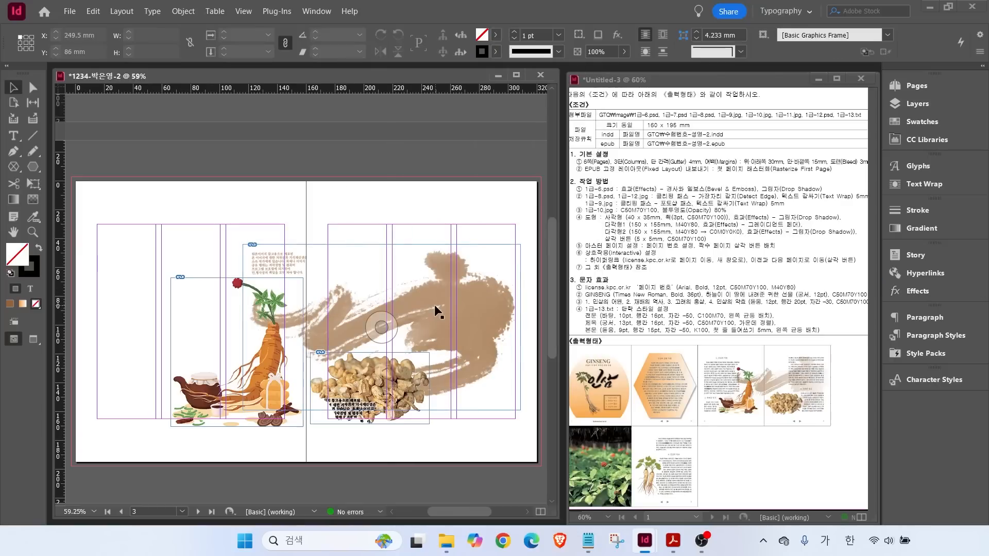
- Apply a linear Gradient Feather with a 2° angle to the 1급-10.jpg brush-stroke image and move the image higher on the spread
{"action": "left_click_drag", "start_coordinate": [434, 304], "coordinate": [440, 311]}
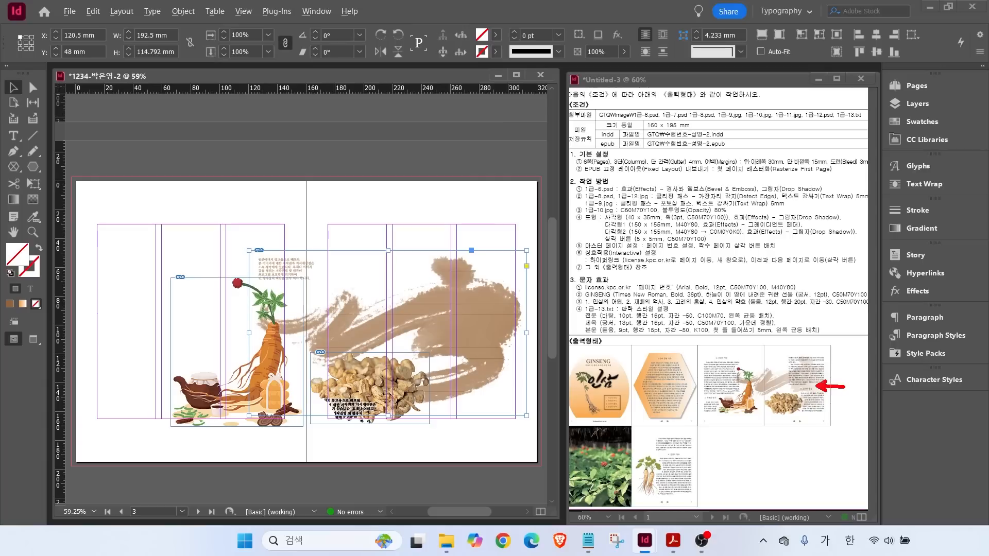
{"action": "right_click", "coordinate": [477, 294]}
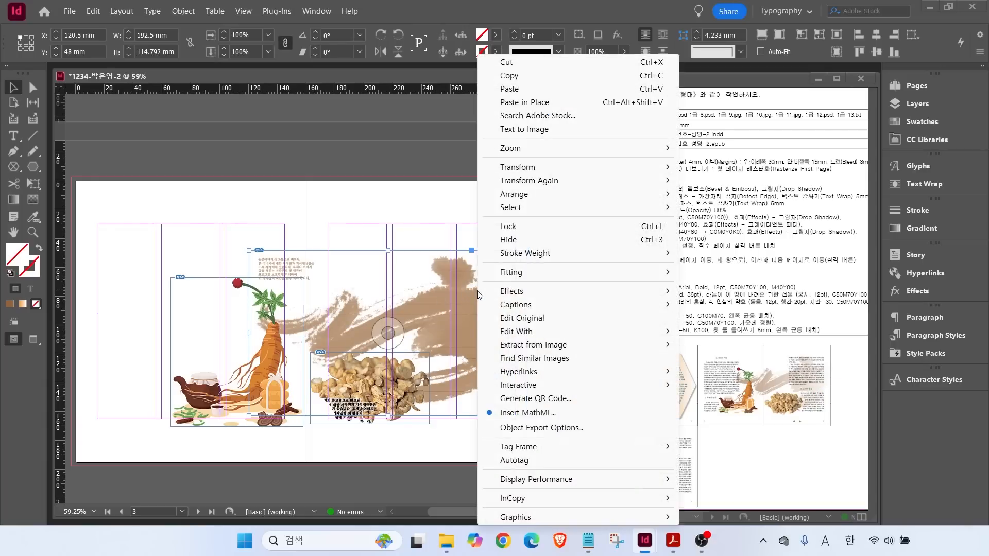
{"action": "left_click", "coordinate": [518, 291]}
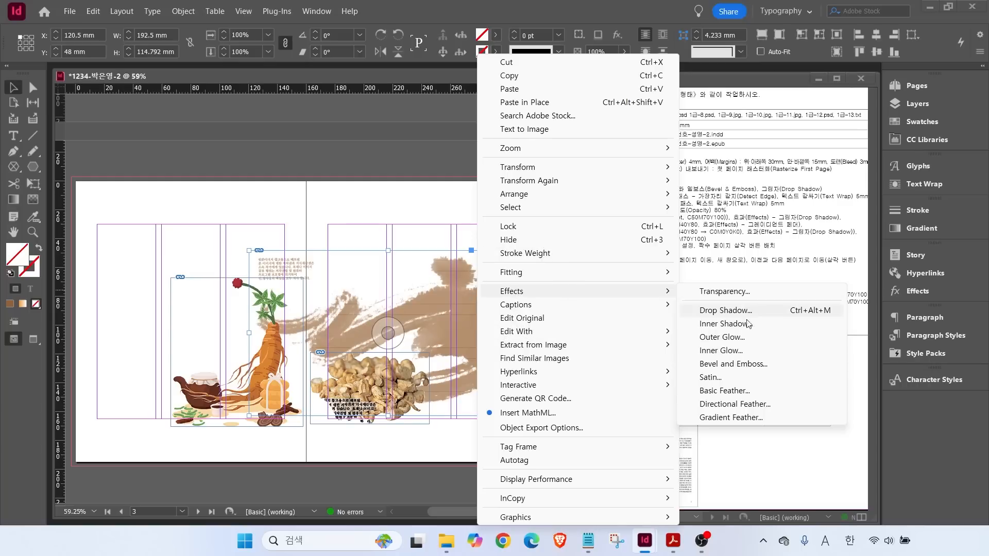
{"action": "left_click", "coordinate": [713, 418]}
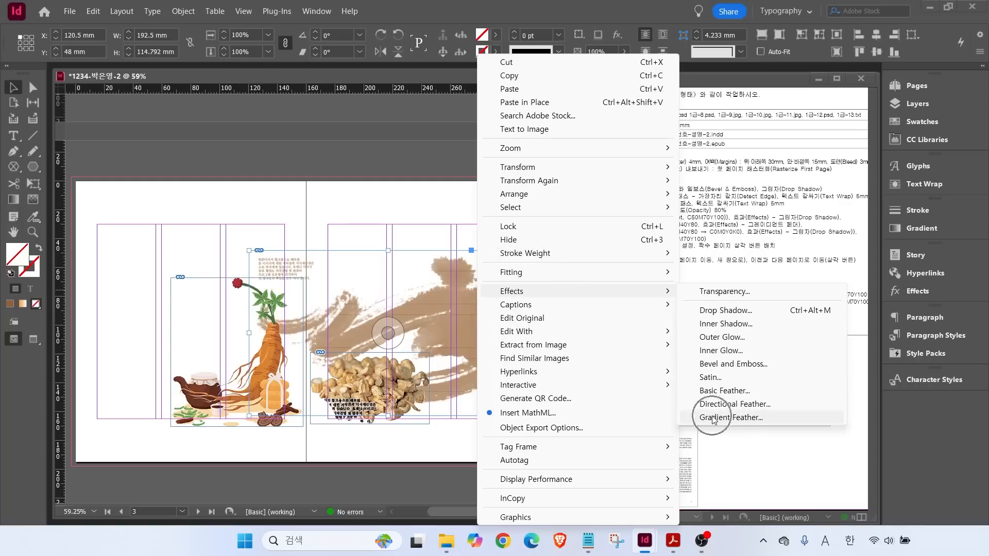
{"action": "left_click_drag", "start_coordinate": [474, 197], "coordinate": [563, 12]}
{"action": "key", "text": "ctrl"}
{"action": "key", "text": "ctrl"}
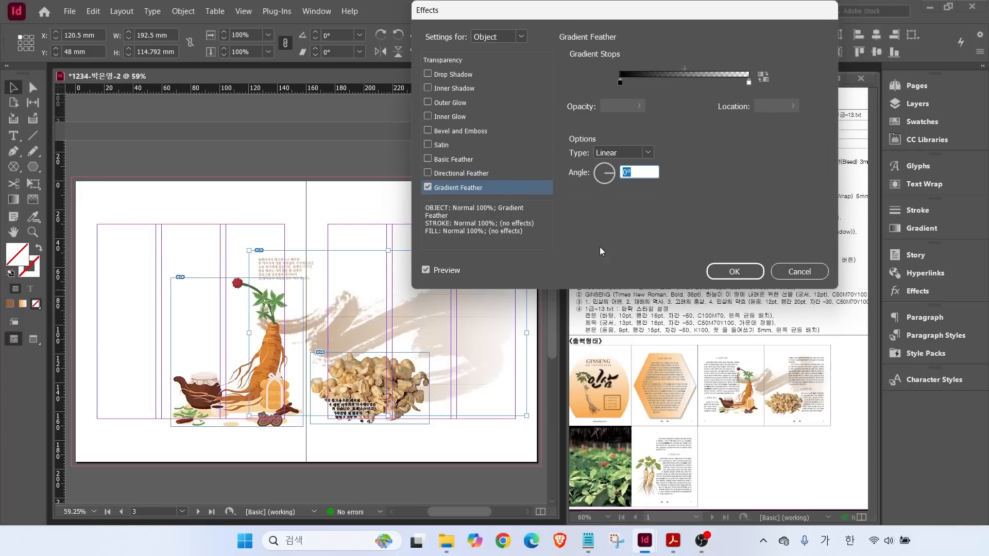
{"action": "left_click", "coordinate": [597, 173]}
{"action": "left_click_drag", "start_coordinate": [580, 179], "coordinate": [648, 174]}
{"action": "key", "text": "Down"}
{"action": "key", "text": "Up"}
{"action": "left_click", "coordinate": [728, 271]}
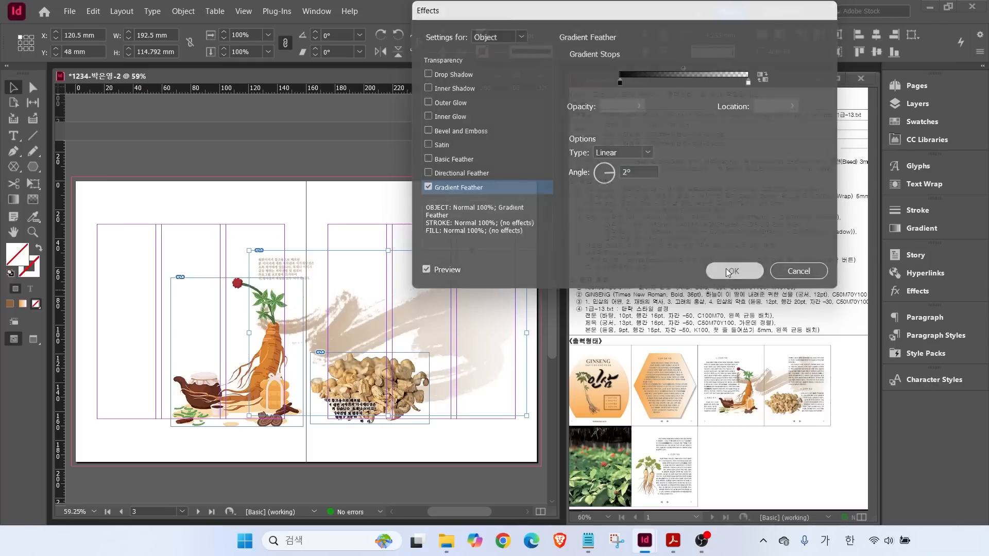
{"action": "left_click_drag", "start_coordinate": [474, 313], "coordinate": [479, 295]}
{"action": "left_click", "coordinate": [295, 213]}
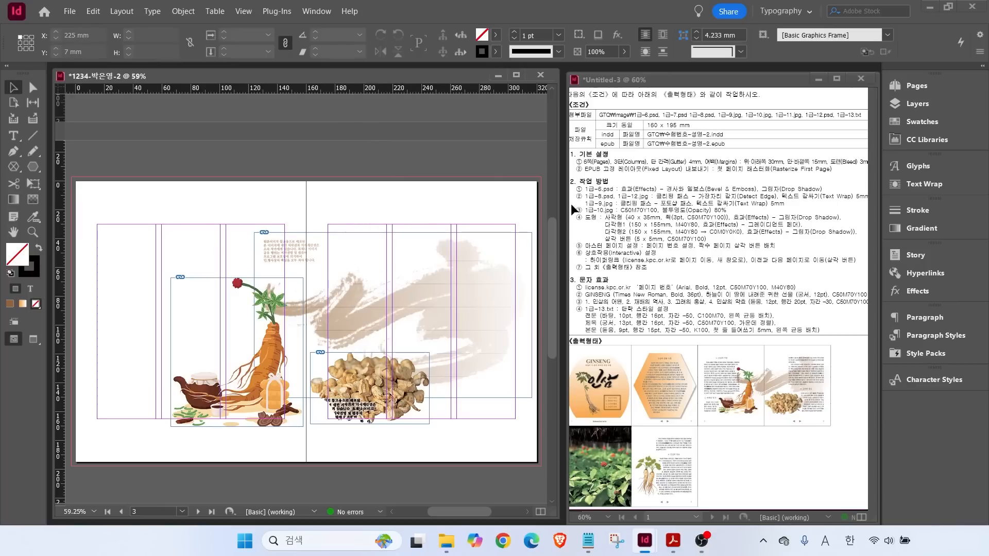
{"action": "left_click", "coordinate": [598, 219]}
{"action": "left_click_drag", "start_coordinate": [609, 212], "coordinate": [592, 176]}
{"action": "left_click_drag", "start_coordinate": [630, 225], "coordinate": [671, 220]}
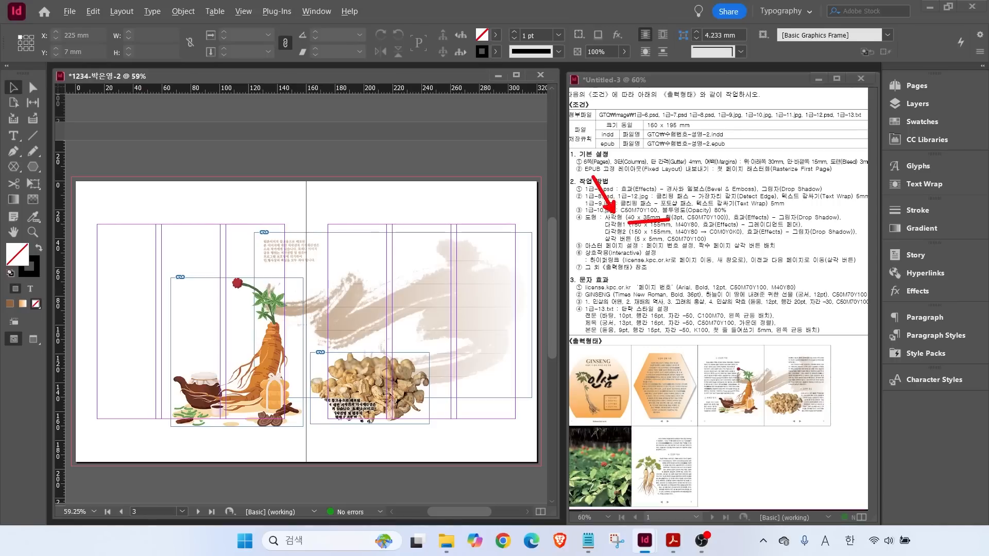
{"action": "mouse_move", "coordinate": [621, 408]}
{"action": "left_mouse_down"}
{"action": "mouse_move", "coordinate": [605, 419]}
{"action": "mouse_move", "coordinate": [593, 403]}
{"action": "mouse_move", "coordinate": [616, 388]}
{"action": "mouse_move", "coordinate": [623, 412]}
{"action": "left_mouse_up"}
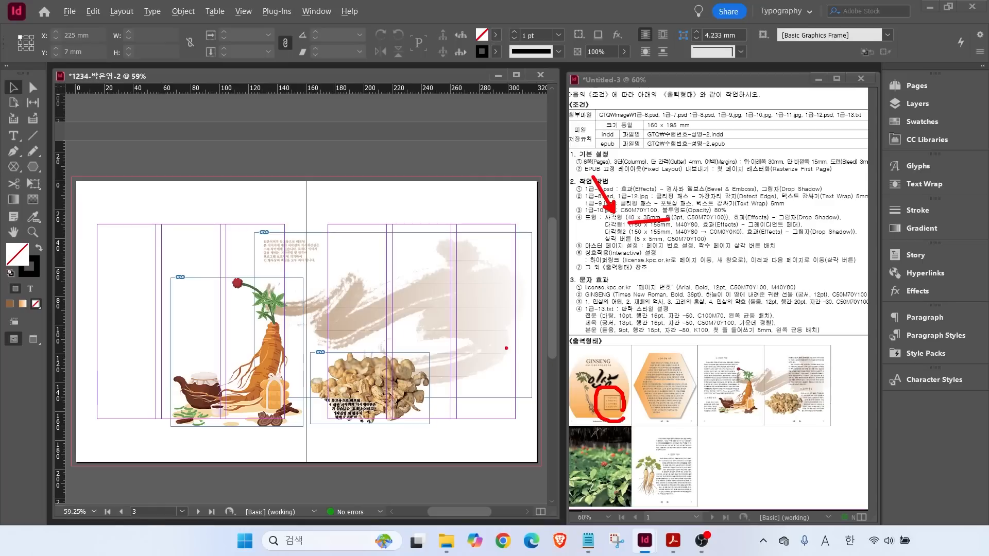
- Draw a 40 × 35 mm rectangle on the first spread, on page 2 with the Rectangle tool
{"action": "left_click_drag", "start_coordinate": [551, 281], "coordinate": [548, 166]}
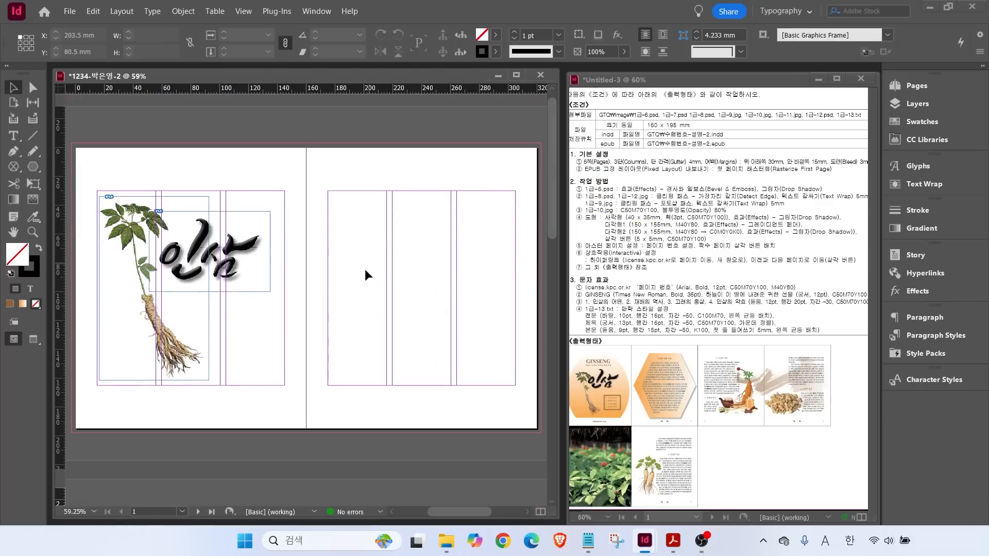
{"action": "left_click", "coordinate": [32, 165]}
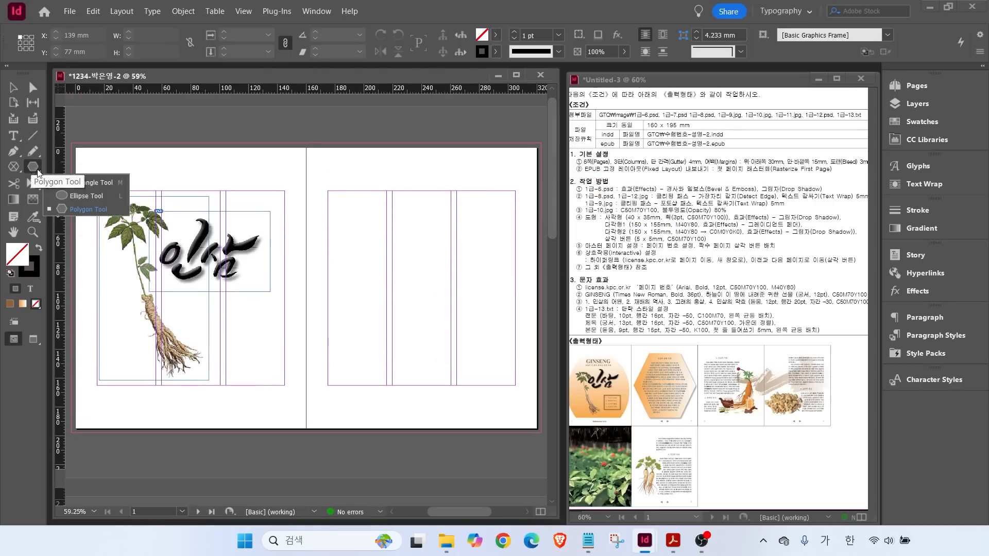
{"action": "left_click", "coordinate": [90, 183]}
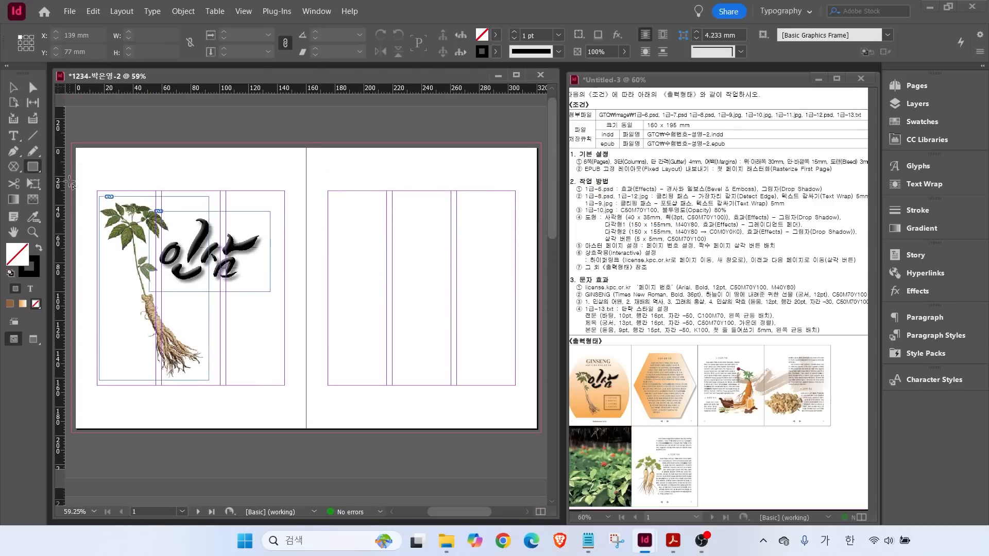
{"action": "left_click", "coordinate": [316, 262]}
{"action": "type", "text": "40"}
{"action": "key", "text": "Tab"}
{"action": "type", "text": "35"}
{"action": "key", "text": "Return"}
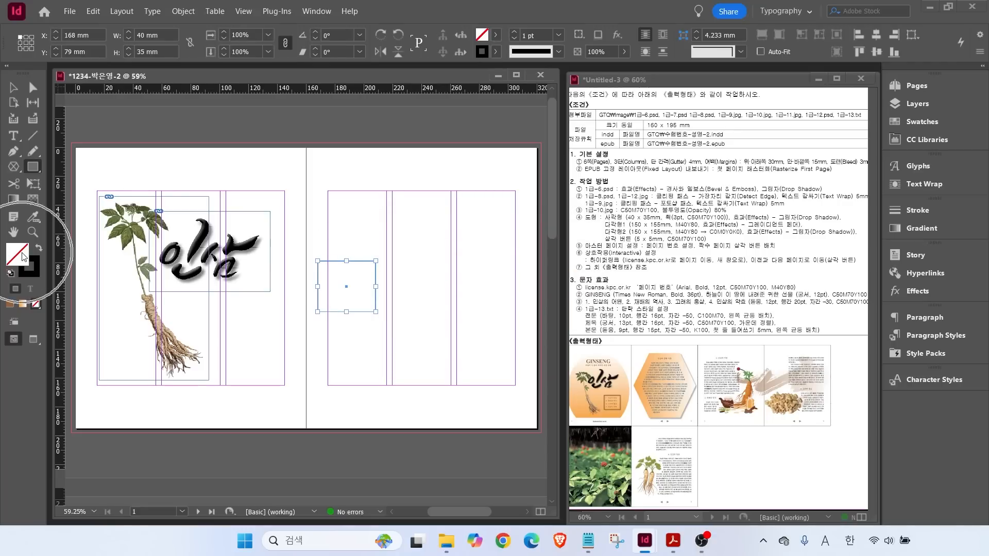
- Set the rectangle's stroke weight to 3 pt and its stroke colour to the C=50 M=70 Y=100 K=0 swatch
{"action": "left_click", "coordinate": [37, 272]}
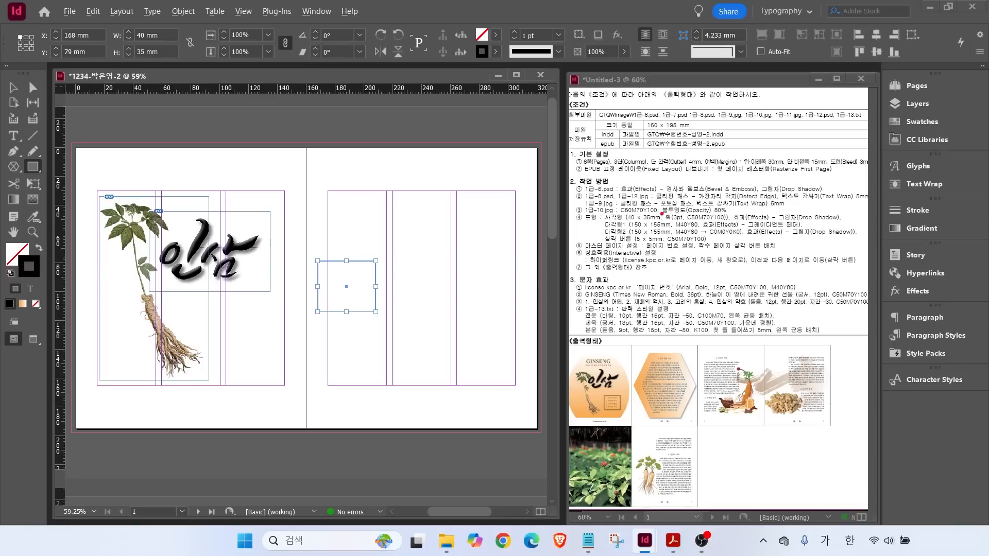
{"action": "left_click_drag", "start_coordinate": [676, 211], "coordinate": [709, 191]}
{"action": "left_click_drag", "start_coordinate": [632, 222], "coordinate": [786, 222]}
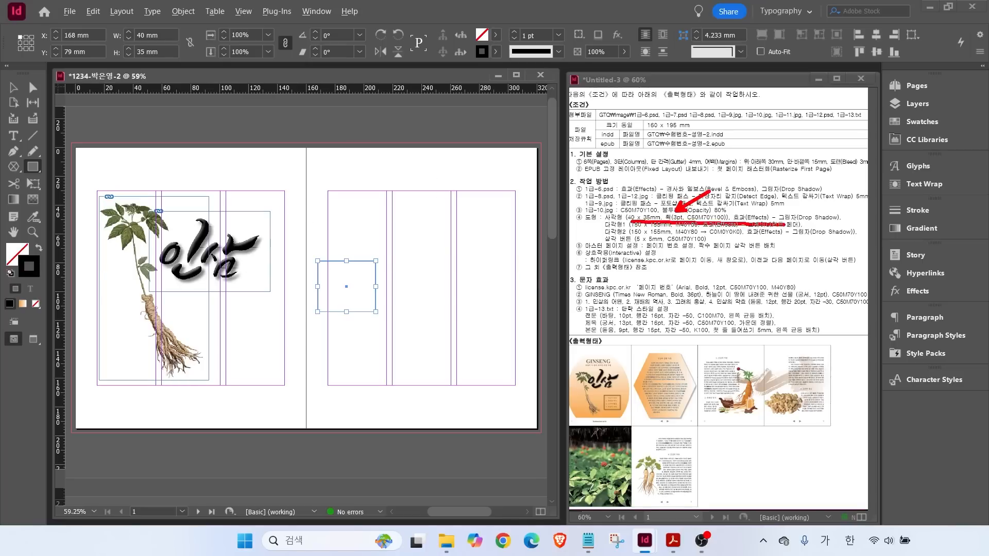
{"action": "left_click_drag", "start_coordinate": [885, 200], "coordinate": [937, 220]}
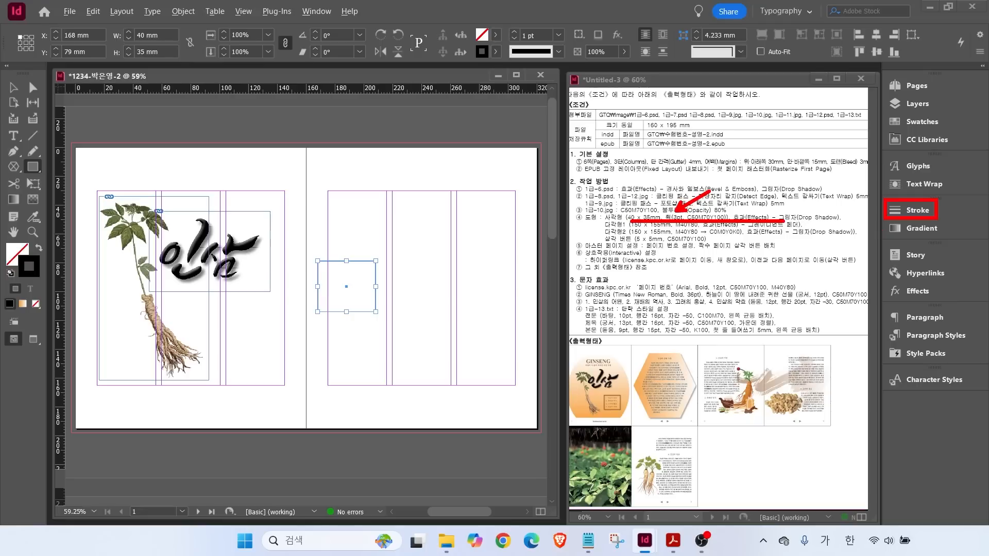
{"action": "left_click", "coordinate": [913, 211]}
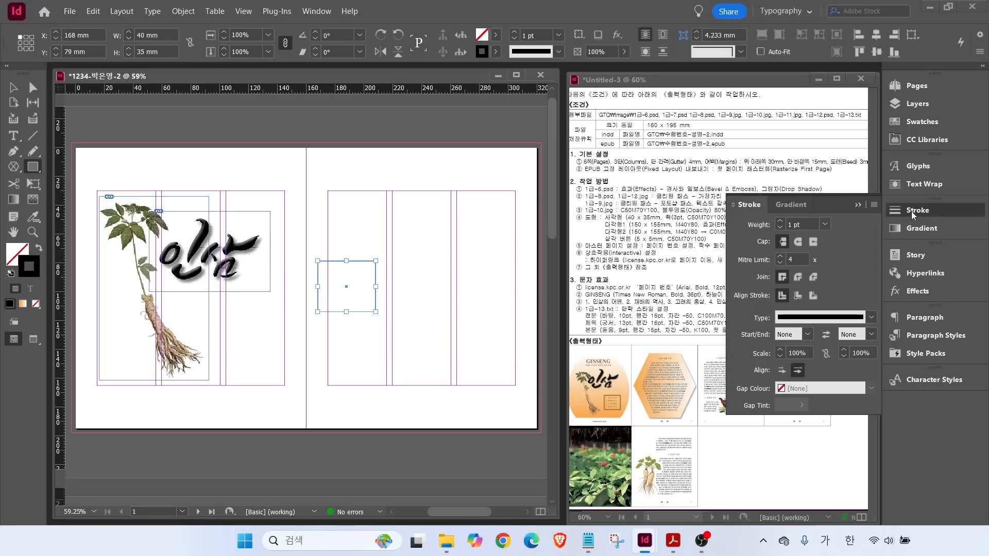
{"action": "left_click", "coordinate": [780, 221]}
{"action": "left_click", "coordinate": [779, 221]}
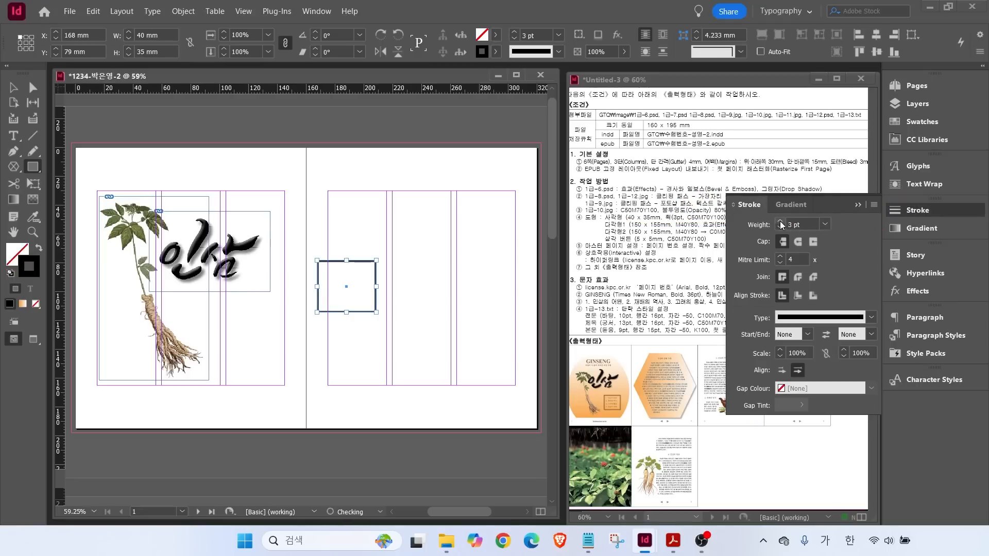
{"action": "left_click", "coordinate": [912, 124]}
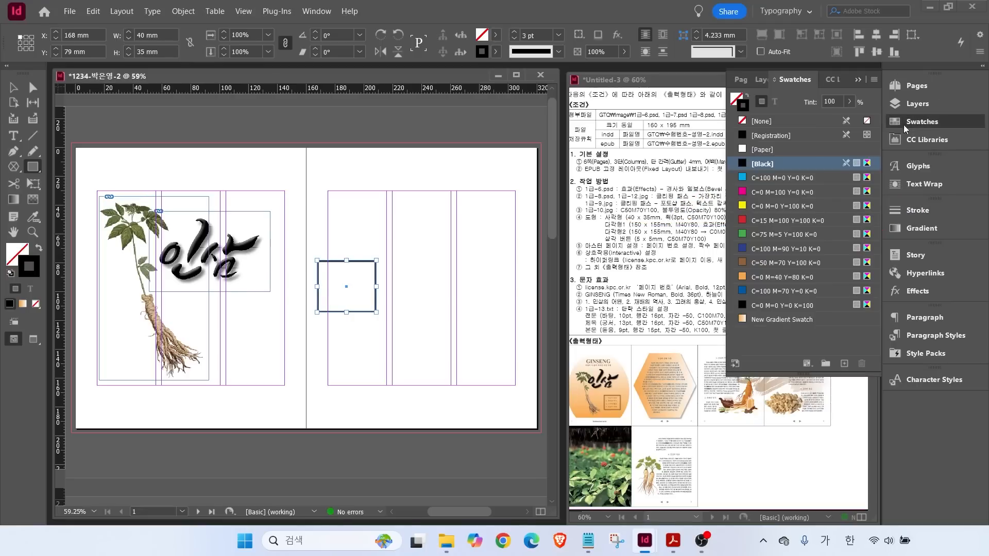
{"action": "left_click", "coordinate": [755, 263]}
{"action": "left_click", "coordinate": [938, 120]}
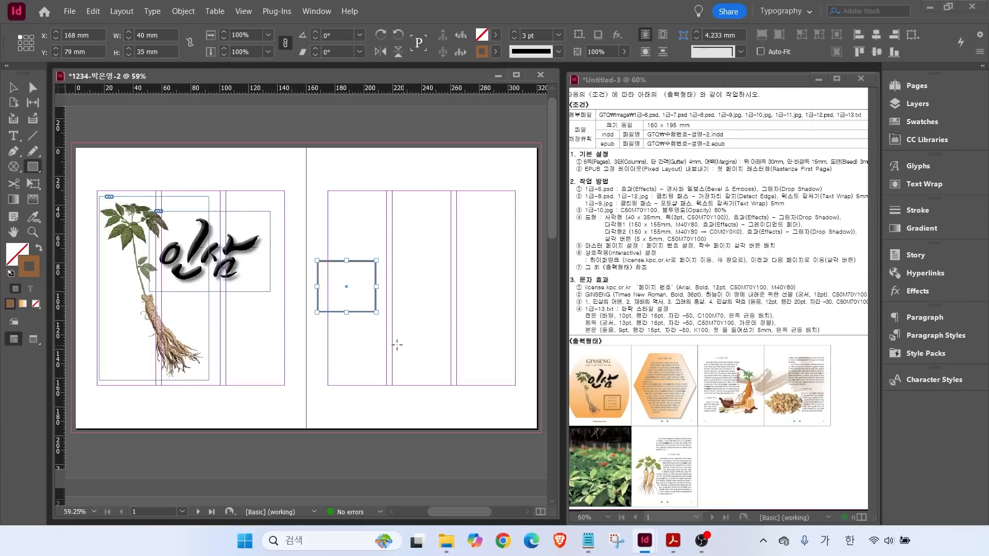
{"action": "right_click", "coordinate": [368, 306]}
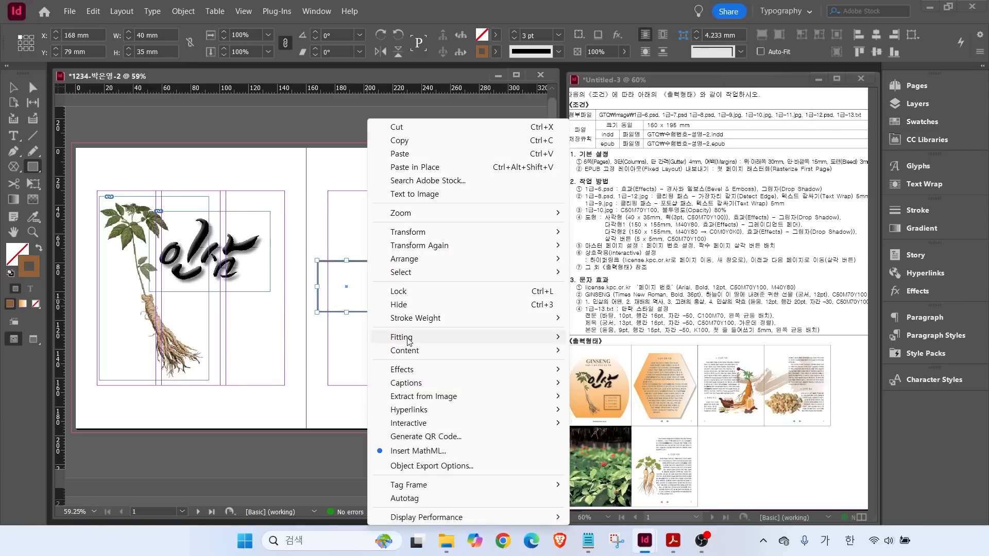
{"action": "mouse_move", "coordinate": [410, 373]}
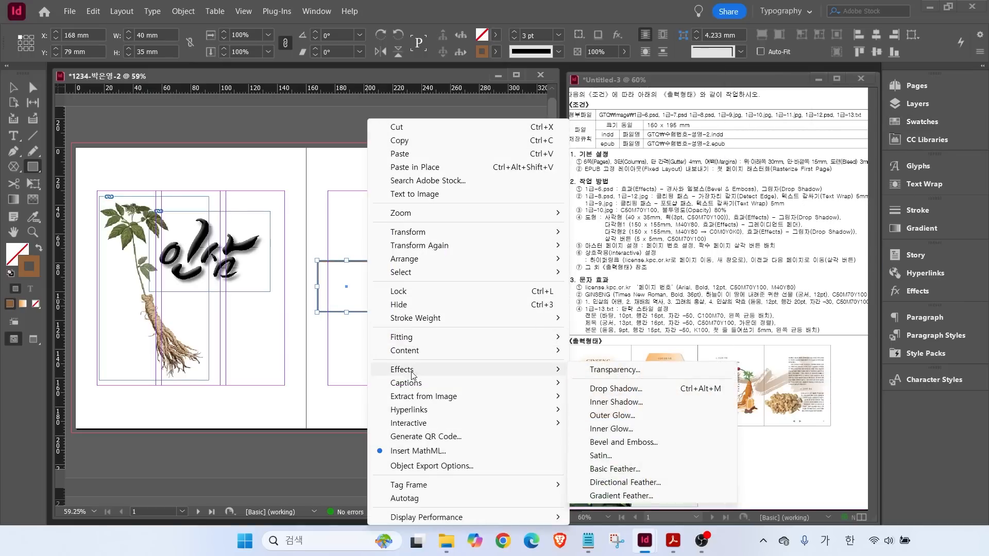
{"action": "left_click", "coordinate": [912, 290]}
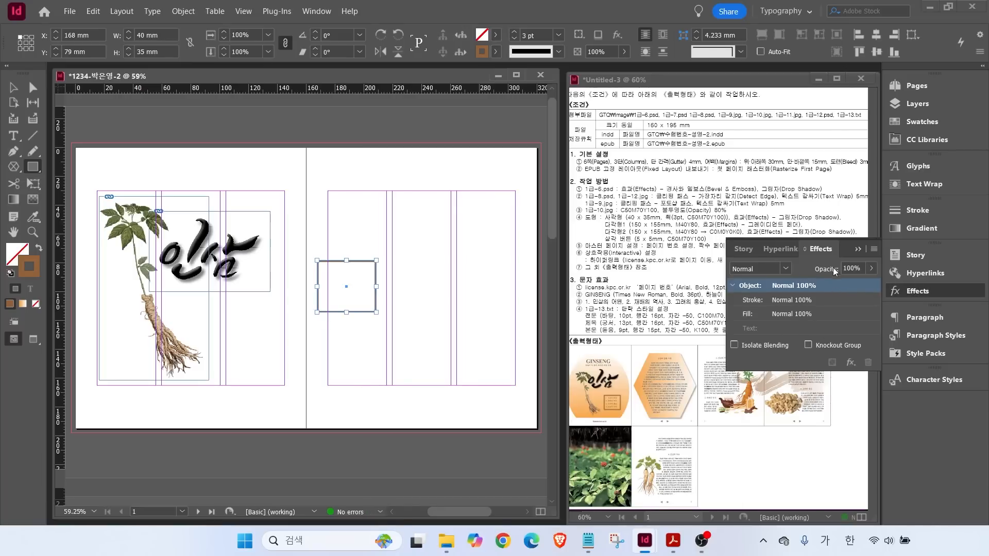
{"action": "left_click", "coordinate": [783, 268]}
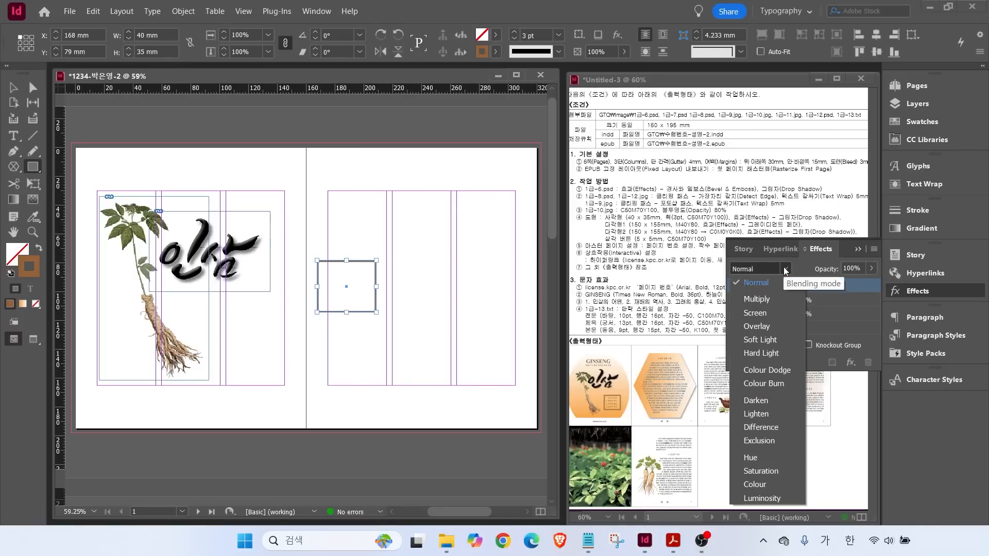
{"action": "key", "text": "Escape"}
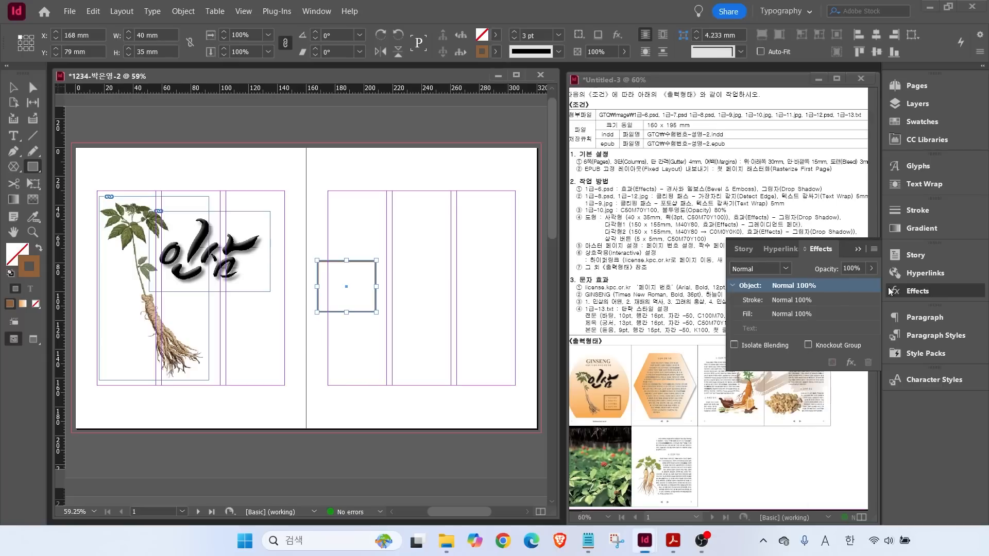
- Apply a Drop Shadow effect to the brown-stroked rectangle, with 50% opacity and adjusted X and Y offsets
{"action": "right_click", "coordinate": [368, 286]}
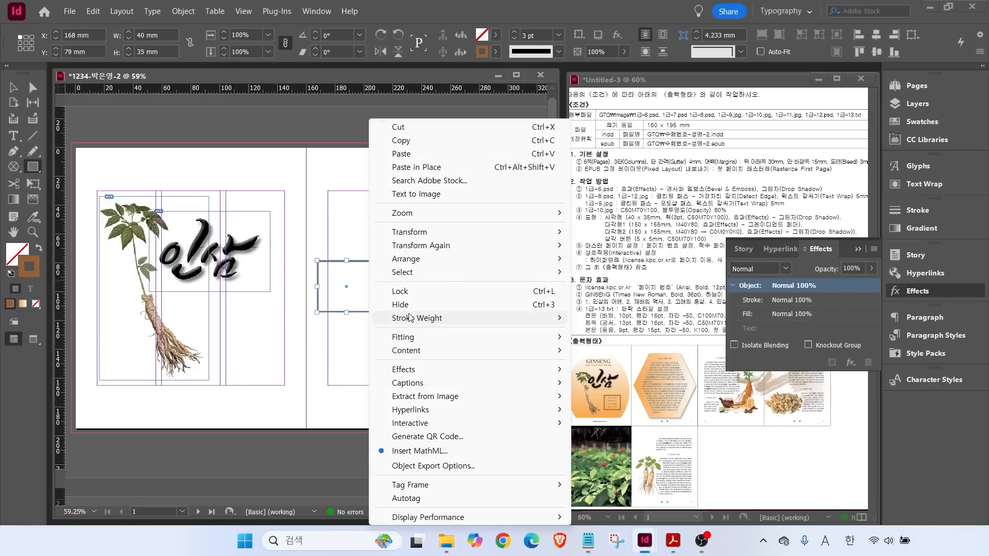
{"action": "mouse_move", "coordinate": [412, 370]}
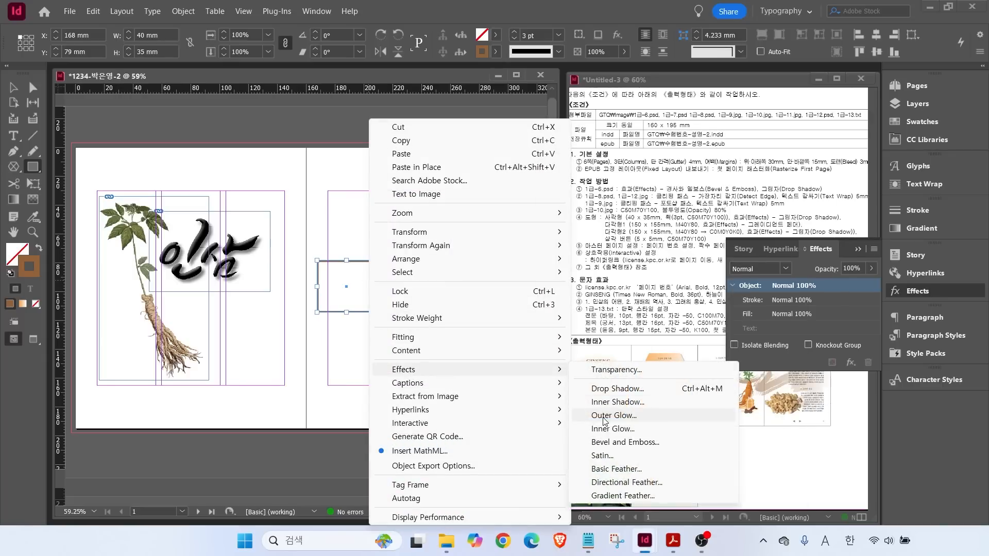
{"action": "left_click", "coordinate": [610, 391]}
{"action": "type", "text": "50"}
{"action": "left_click", "coordinate": [772, 115]}
{"action": "left_click", "coordinate": [771, 131]}
{"action": "left_click", "coordinate": [734, 271]}
- Move the shadowed rectangle onto page 1, below the 인삼 lettering and beside the ginseng root, and deselect it
{"action": "key", "text": "v"}
{"action": "left_click_drag", "start_coordinate": [332, 261], "coordinate": [224, 320]}
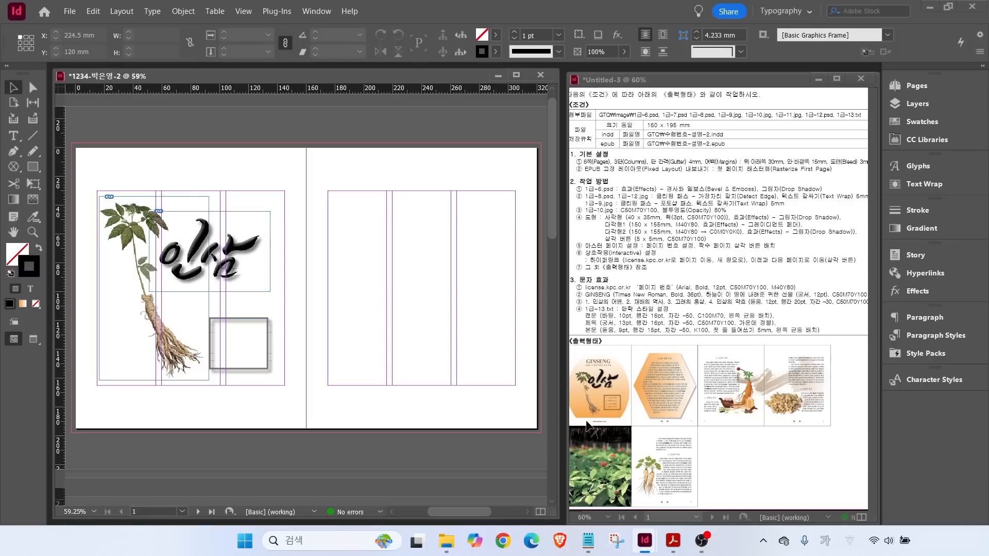
{"action": "key", "text": "ctrl"}
{"action": "key", "text": "Escape"}
- Draw an ellipse about 103 × 141.5 mm on page 2 and fill it with C=0 M=40 Y=80 K=0 without a stroke
{"action": "left_click_drag", "start_coordinate": [35, 167], "coordinate": [64, 192]}
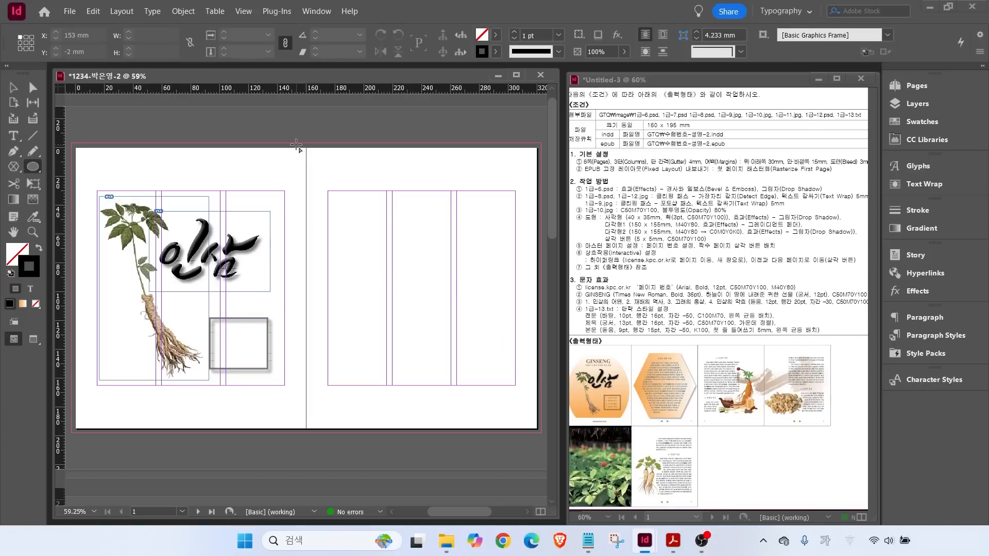
{"action": "left_click_drag", "start_coordinate": [307, 184], "coordinate": [455, 387]}
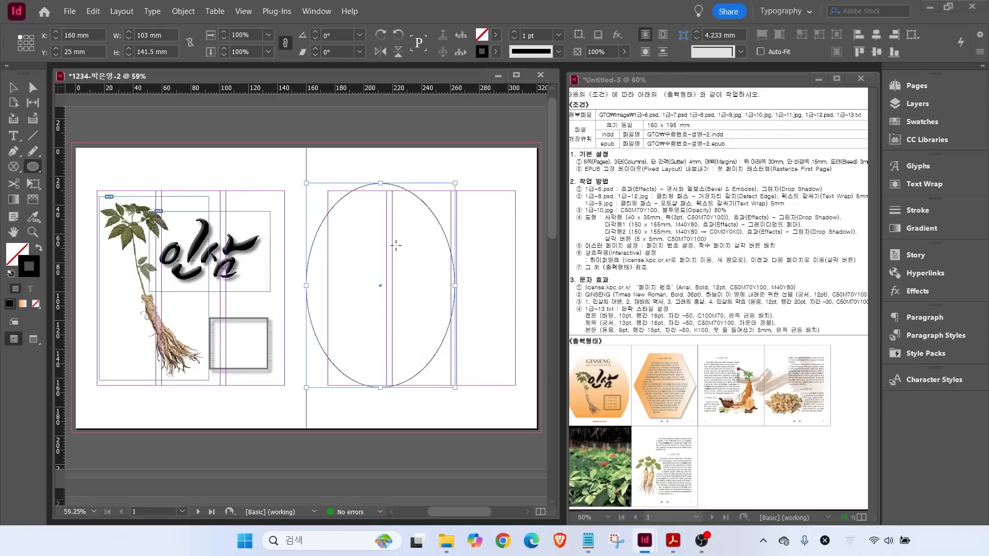
{"action": "left_click", "coordinate": [39, 249]}
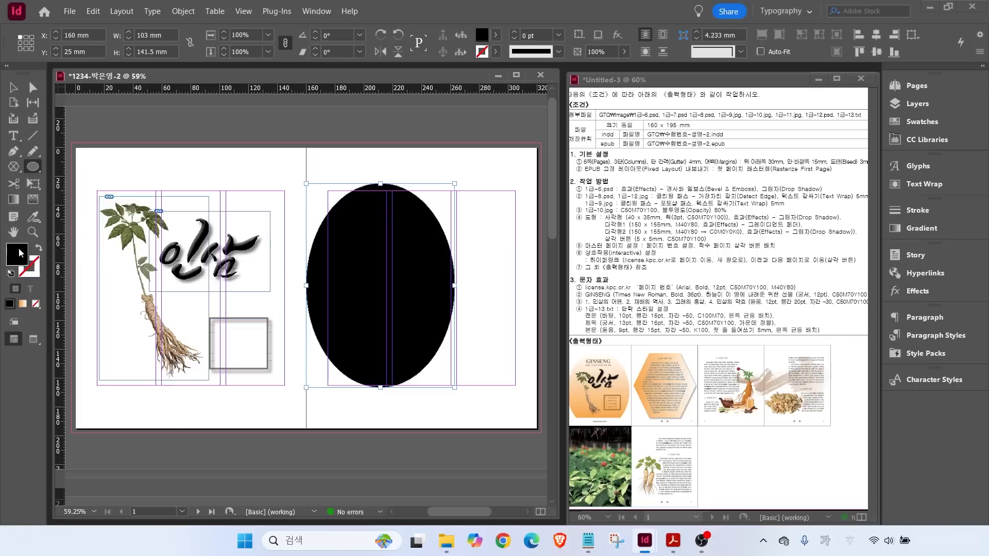
{"action": "left_click", "coordinate": [908, 122]}
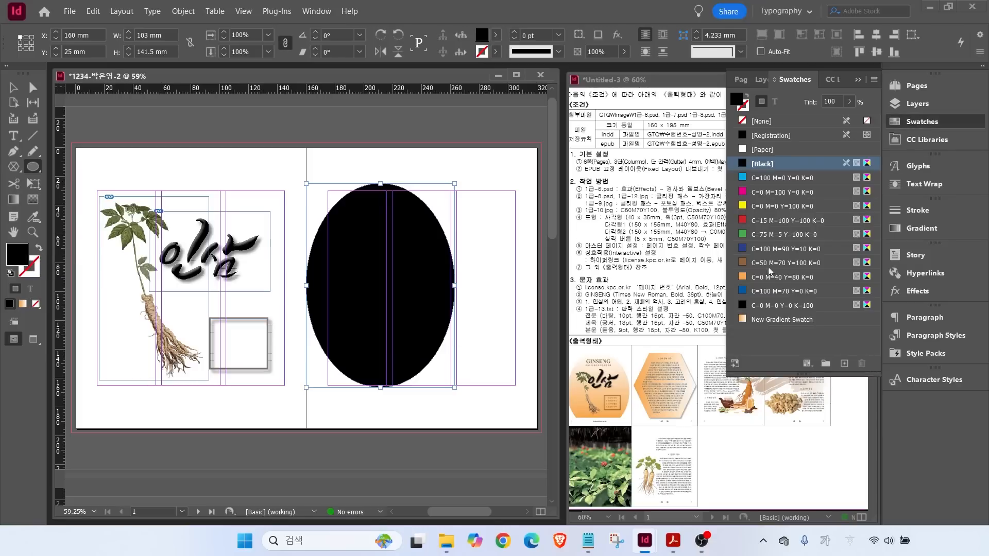
{"action": "left_click", "coordinate": [762, 277]}
{"action": "left_click", "coordinate": [924, 122]}
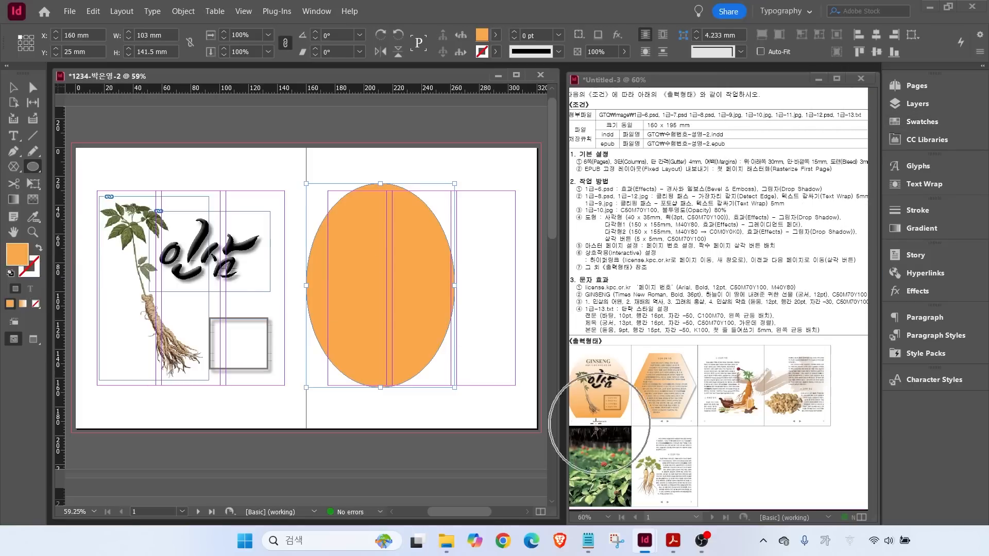
- Draw a black-filled rectangle without a stroke, about 120.5 × 50 mm, and position it over the lower end of the orange ellipse
{"action": "left_click", "coordinate": [30, 167]}
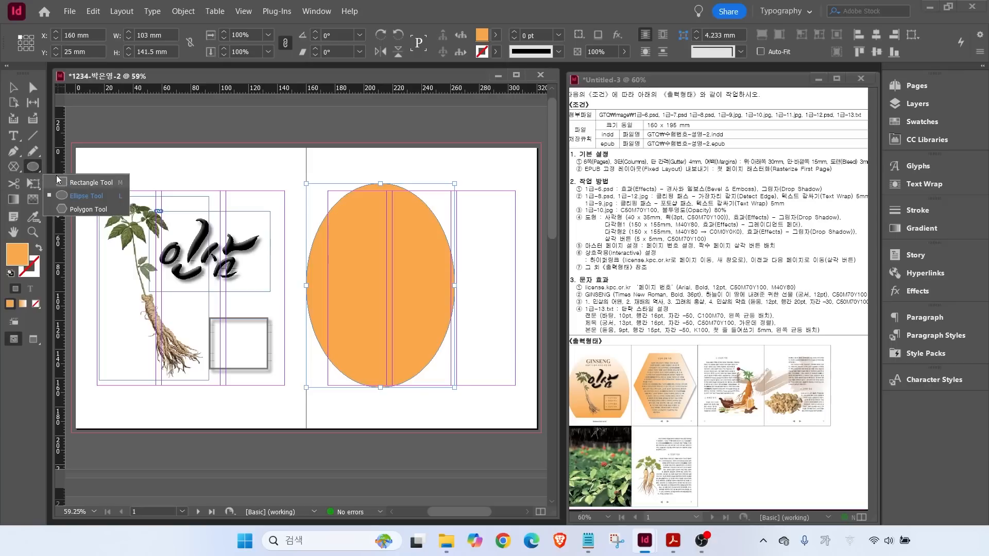
{"action": "left_click", "coordinate": [78, 184]}
{"action": "mouse_move", "coordinate": [308, 363]}
{"action": "left_mouse_down"}
{"action": "mouse_move", "coordinate": [344, 387]}
{"action": "mouse_move", "coordinate": [480, 435]}
{"action": "left_mouse_up"}
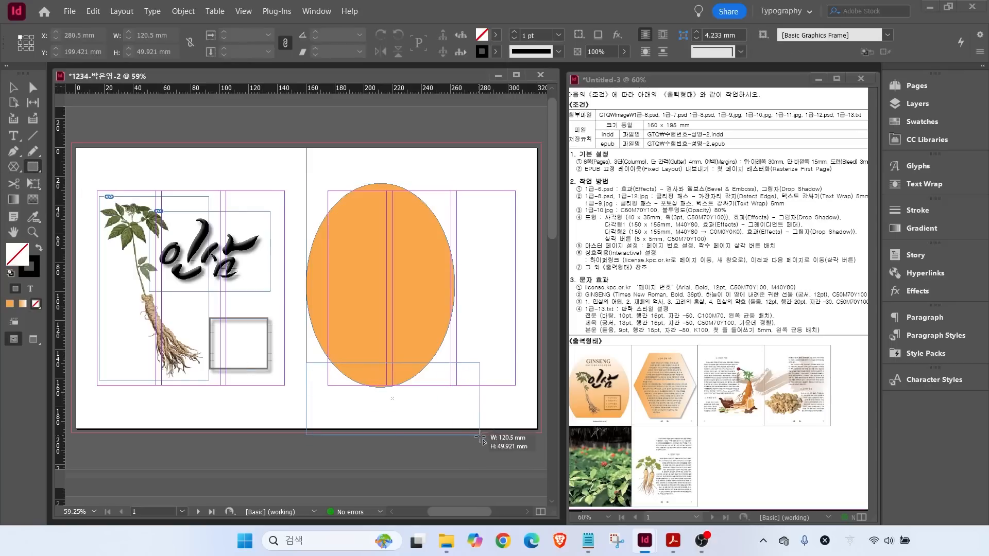
{"action": "left_click", "coordinate": [38, 249]}
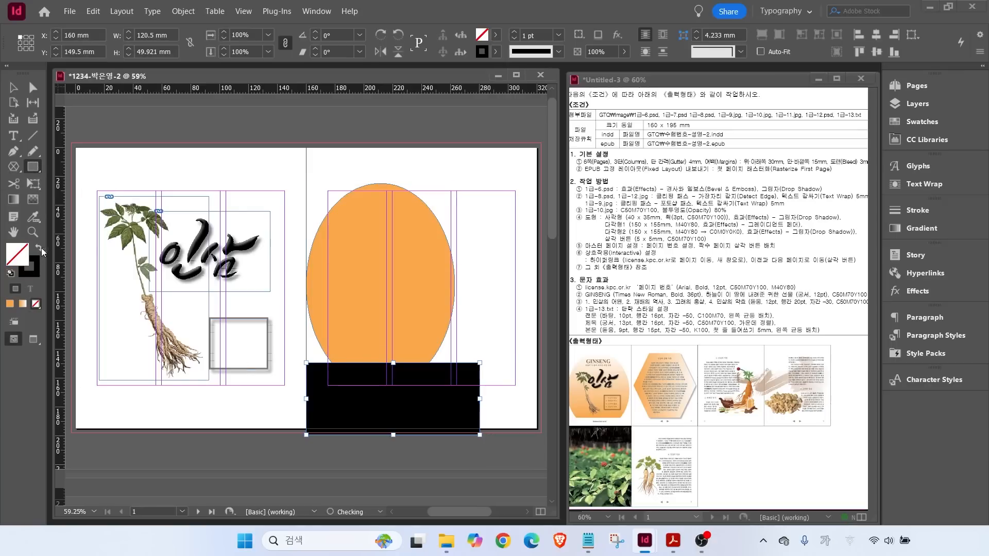
{"action": "left_click", "coordinate": [12, 89]}
{"action": "left_click_drag", "start_coordinate": [456, 415], "coordinate": [446, 413]}
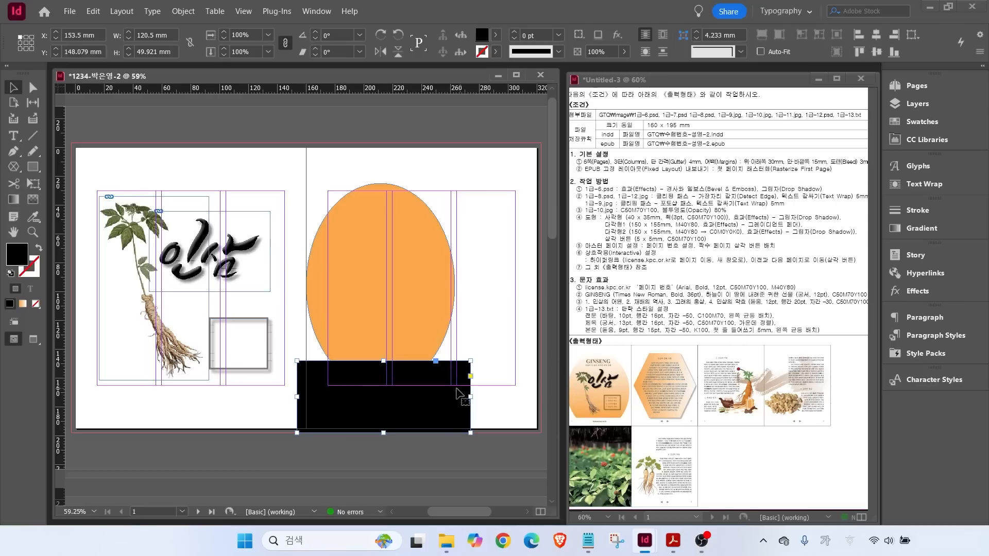
- Subtract the black rectangle from the orange ellipse with Pathfinder to cut its lower end flat
{"action": "left_click_drag", "start_coordinate": [479, 317], "coordinate": [404, 383]}
{"action": "left_click", "coordinate": [389, 385]}
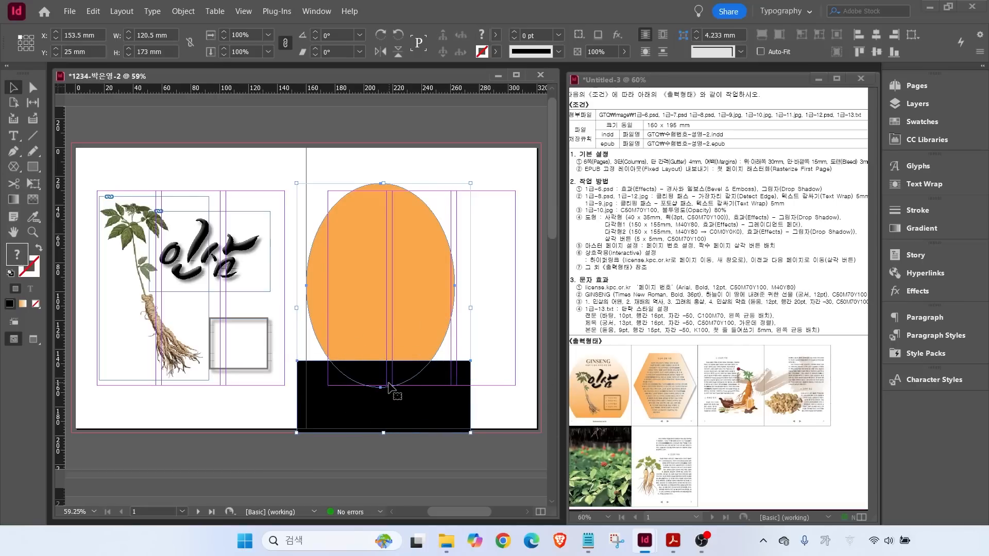
{"action": "left_click", "coordinate": [498, 327]}
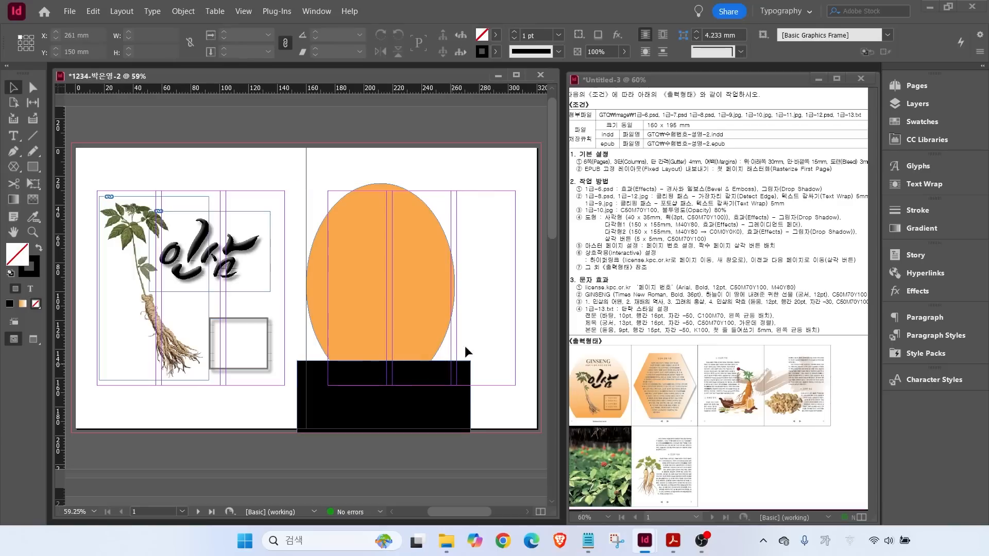
{"action": "left_click", "coordinate": [311, 13]}
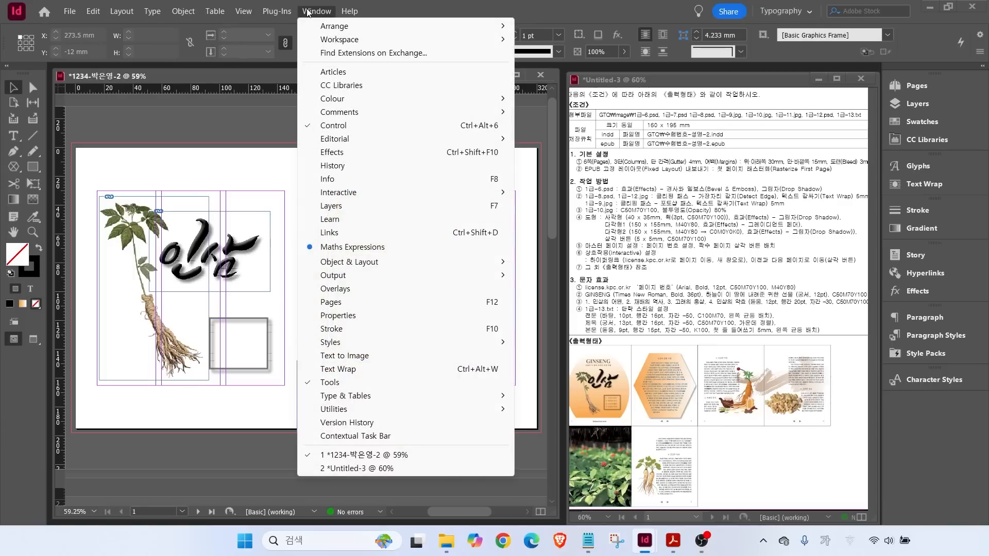
{"action": "mouse_move", "coordinate": [366, 263]}
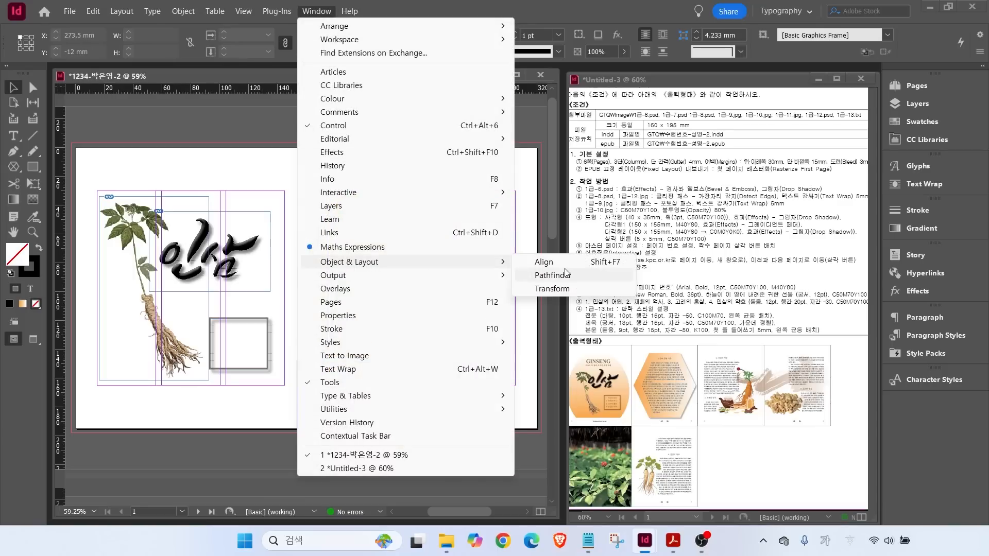
{"action": "key", "text": "ctrl"}
{"action": "key", "text": "ctrl"}
{"action": "key", "text": "ctrl"}
{"action": "key", "text": "ctrl"}
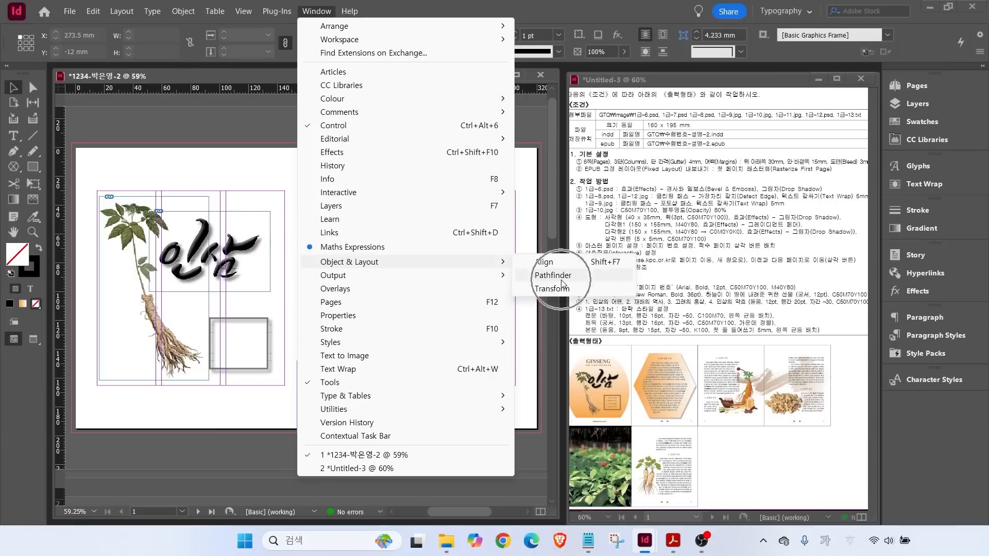
{"action": "left_click", "coordinate": [562, 281]}
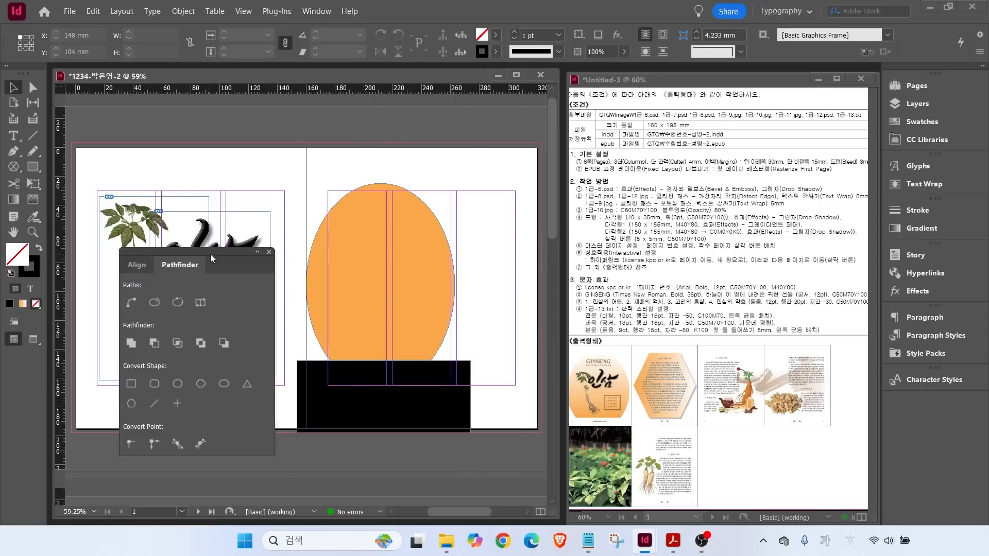
{"action": "left_click_drag", "start_coordinate": [484, 308], "coordinate": [374, 408]}
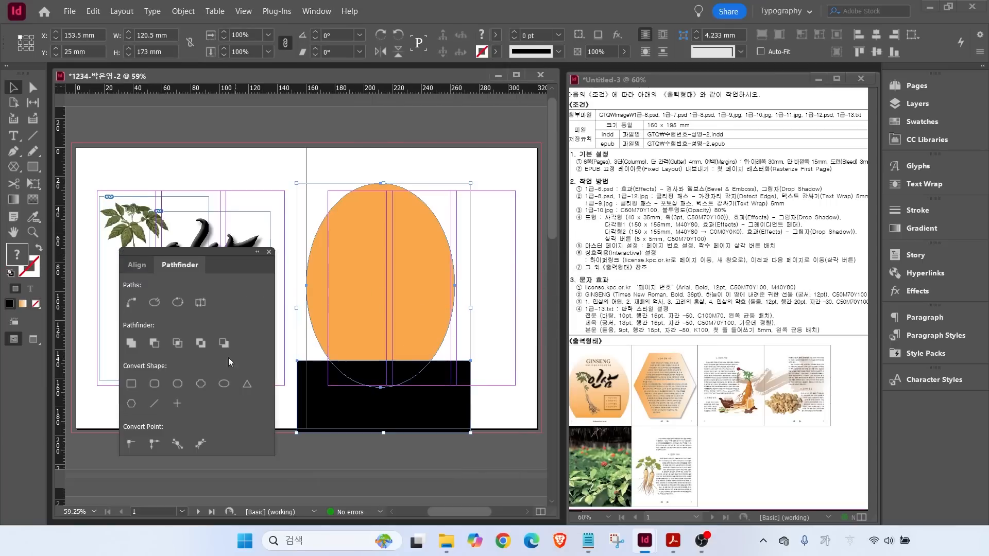
{"action": "left_click", "coordinate": [156, 345]}
{"action": "left_click", "coordinate": [415, 419]}
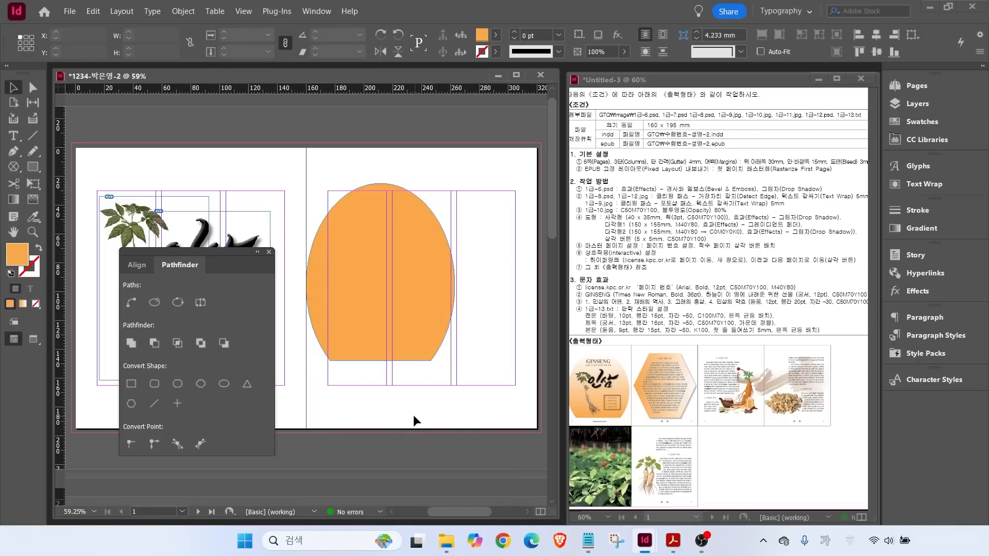
{"action": "left_click", "coordinate": [269, 251]}
- Resize the cut orange ellipse to 150 mm wide and 155 mm high
{"action": "left_click", "coordinate": [400, 309]}
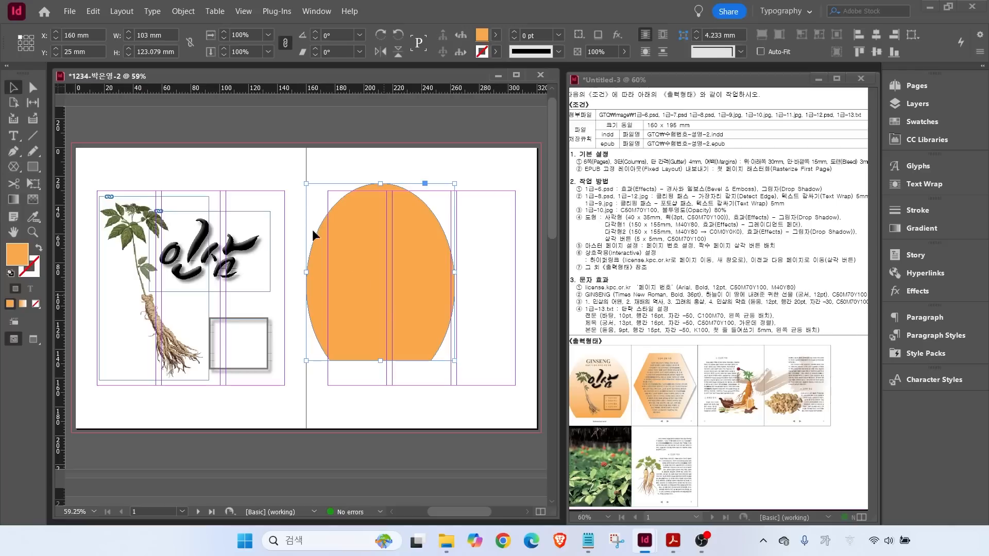
{"action": "key", "text": "ctrl+2"}
{"action": "mouse_move", "coordinate": [189, 67]}
{"action": "left_mouse_down"}
{"action": "mouse_move", "coordinate": [123, 50]}
{"action": "mouse_move", "coordinate": [130, 17]}
{"action": "mouse_move", "coordinate": [171, 69]}
{"action": "left_mouse_up"}
{"action": "key", "text": "Escape"}
{"action": "left_click", "coordinate": [112, 39]}
{"action": "type", "text": "150"}
{"action": "key", "text": "Tab"}
{"action": "type", "text": "155"}
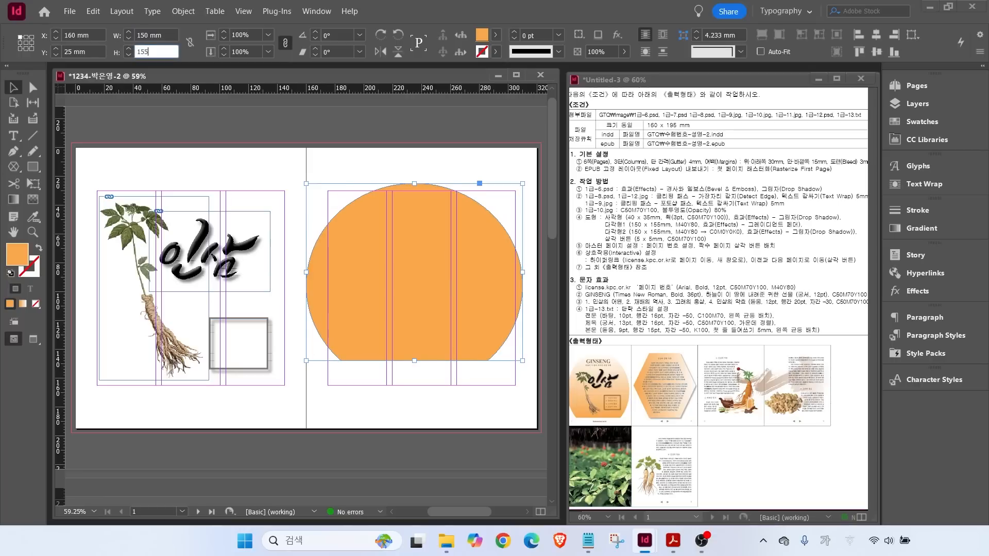
{"action": "key", "text": "Return"}
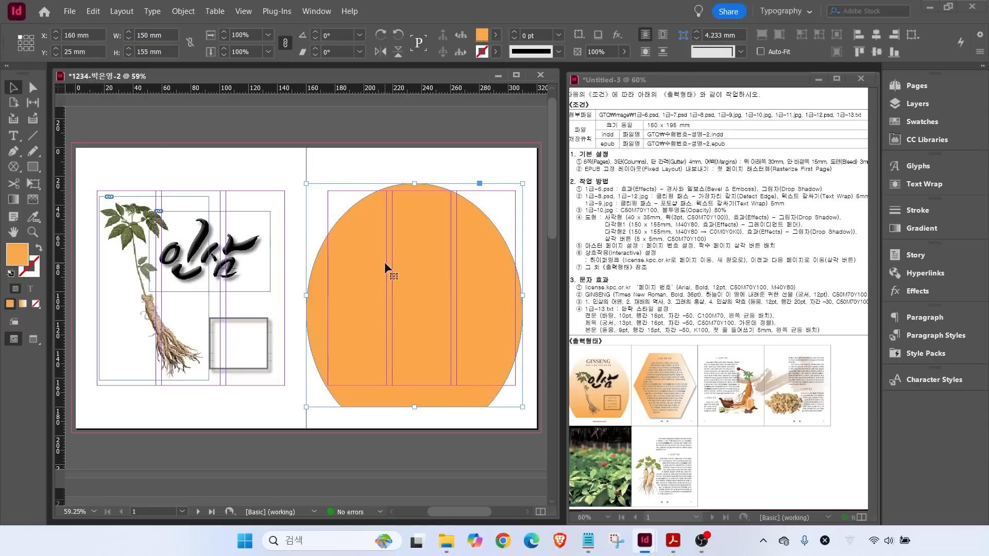
- Apply a linear Gradient Feather effect to the cut ellipse at an angle of about 91° so it fades towards its upper end
{"action": "right_click", "coordinate": [384, 262]}
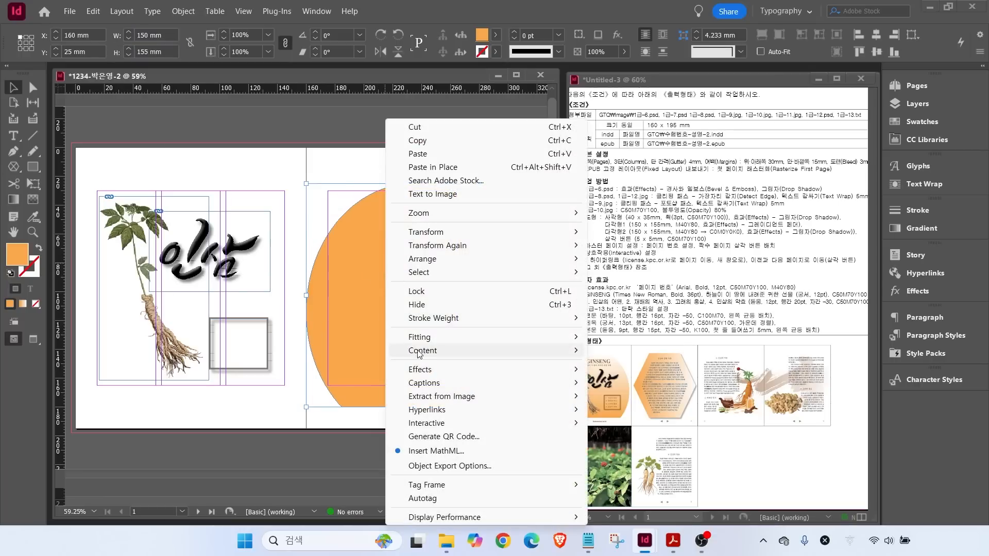
{"action": "mouse_move", "coordinate": [431, 375]}
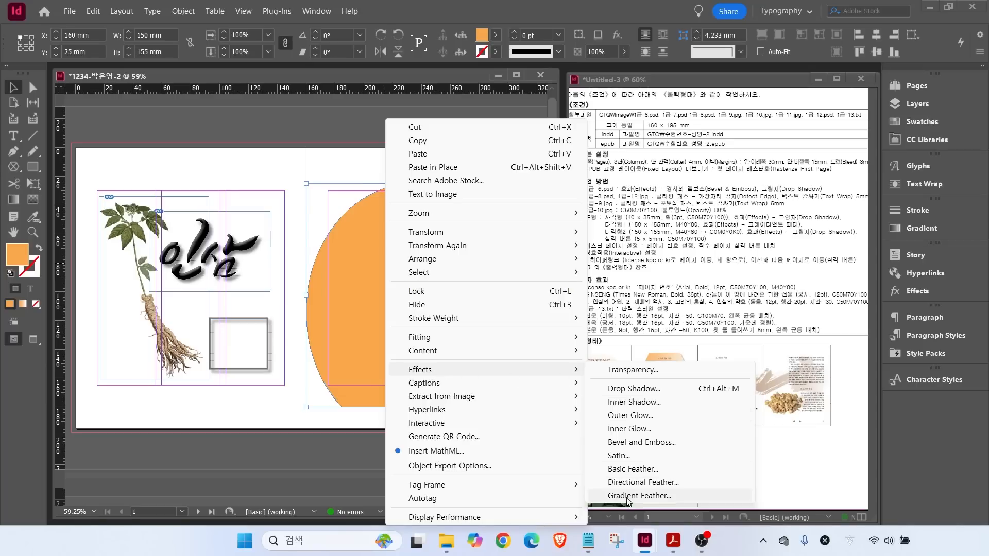
{"action": "left_click", "coordinate": [639, 496]}
{"action": "left_click_drag", "start_coordinate": [554, 14], "coordinate": [680, 27]}
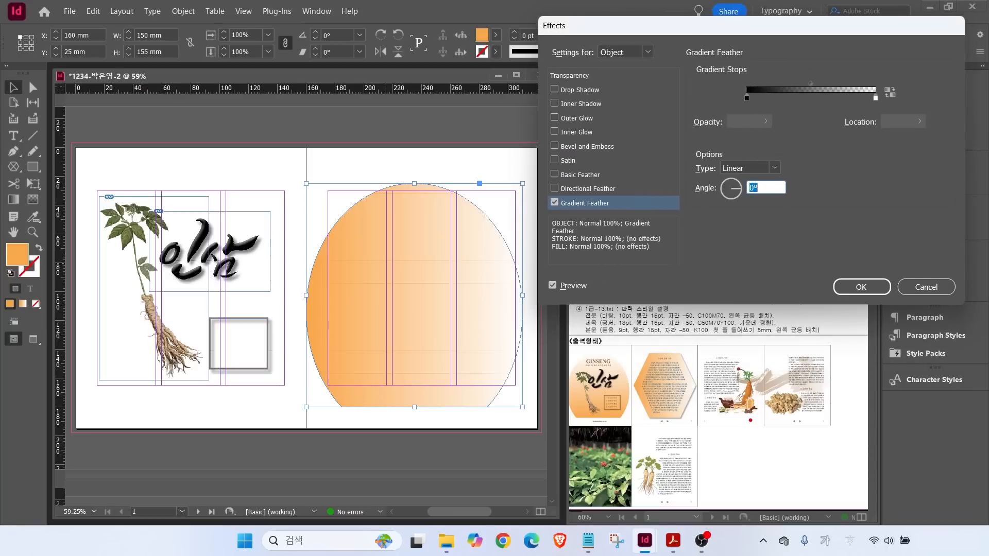
{"action": "left_click_drag", "start_coordinate": [792, 380], "coordinate": [799, 336]}
{"action": "left_click_drag", "start_coordinate": [345, 219], "coordinate": [278, 160]}
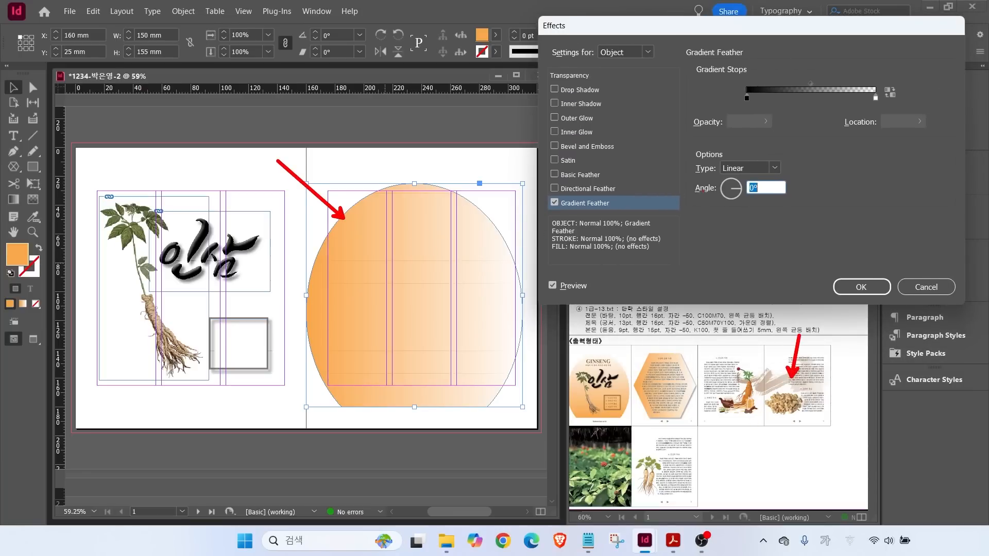
{"action": "left_click", "coordinate": [733, 180]}
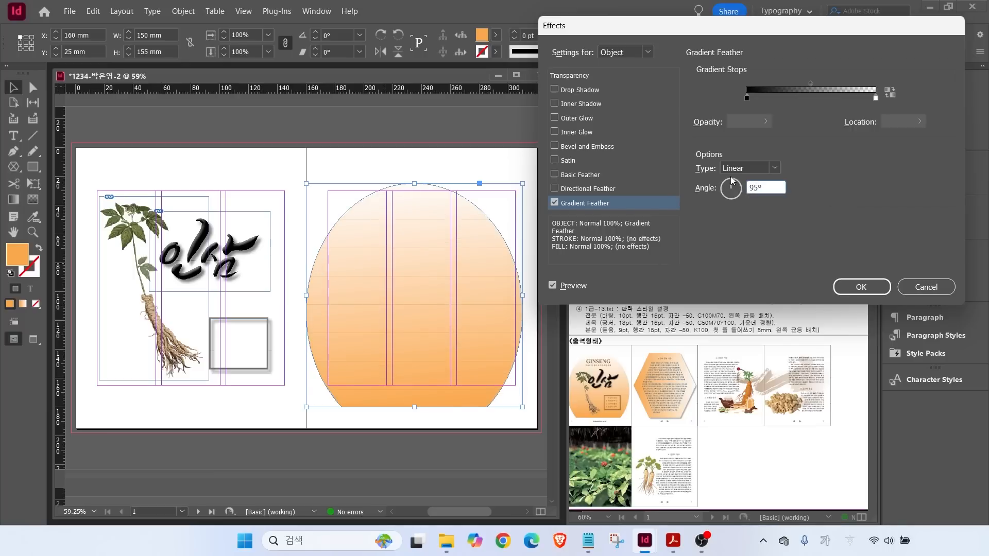
{"action": "left_click", "coordinate": [732, 182]}
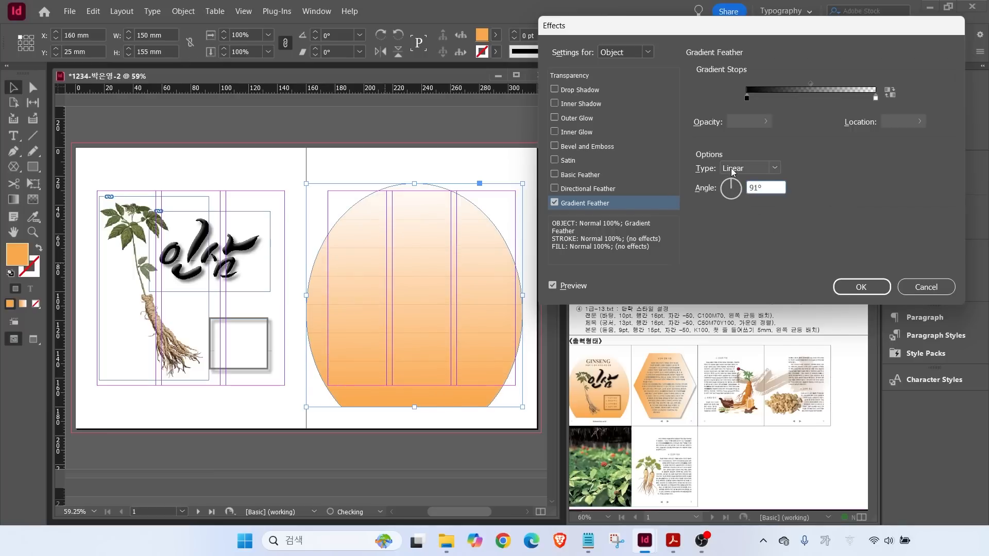
{"action": "left_click", "coordinate": [859, 290]}
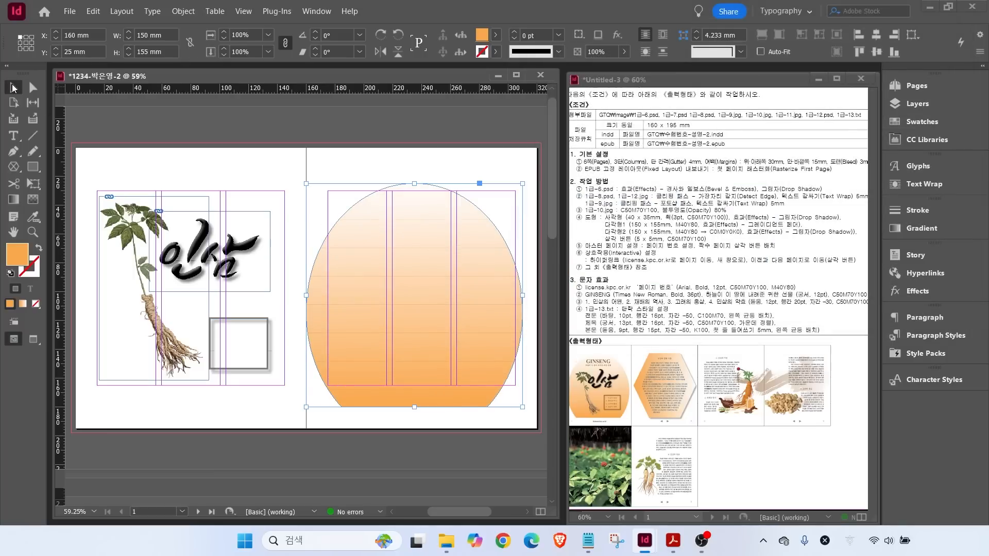
- Move the feathered shape onto page 1, arrange it behind the ginseng root, 인삼 lettering and rectangle, and deselect it
{"action": "left_click_drag", "start_coordinate": [422, 305], "coordinate": [198, 295]}
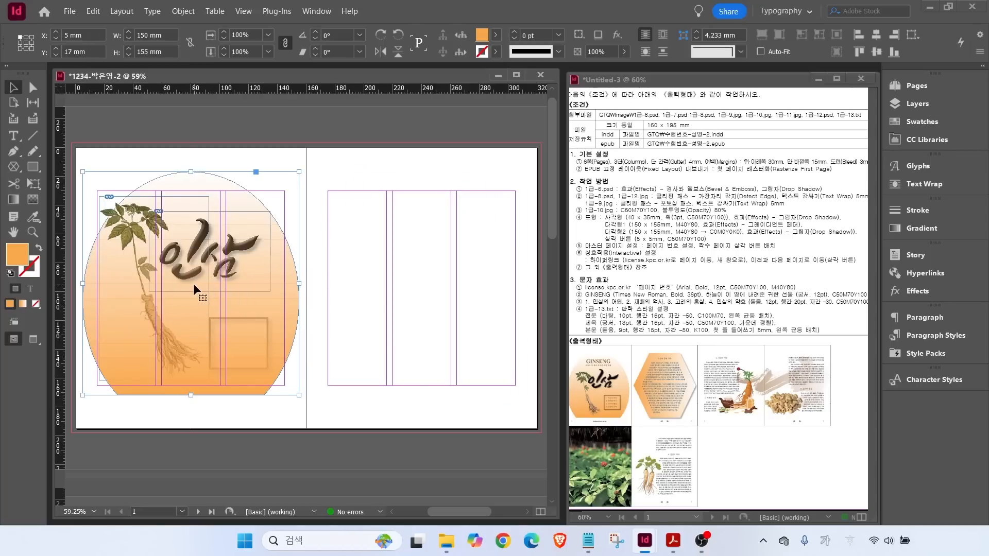
{"action": "right_click", "coordinate": [194, 283]}
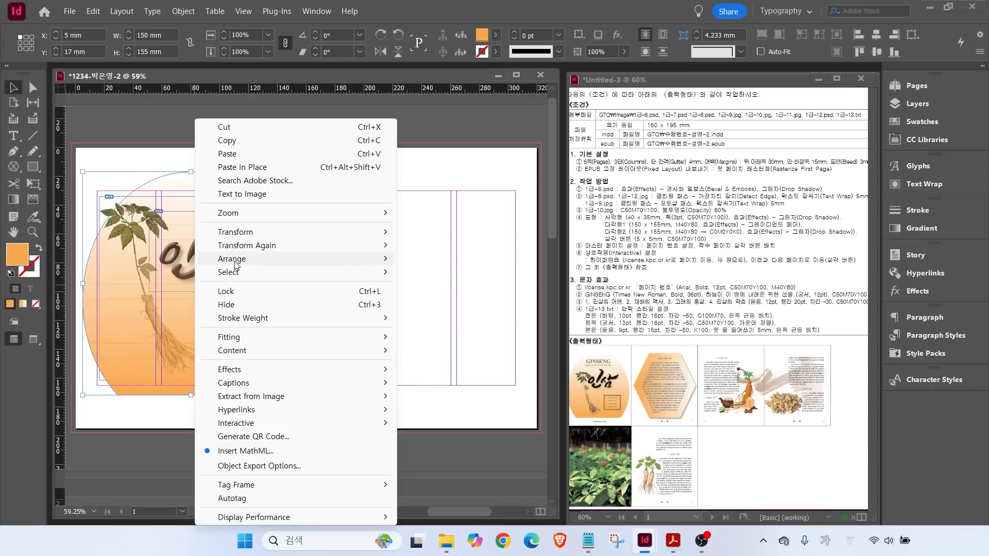
{"action": "mouse_move", "coordinate": [371, 259]}
{"action": "left_click", "coordinate": [446, 272]}
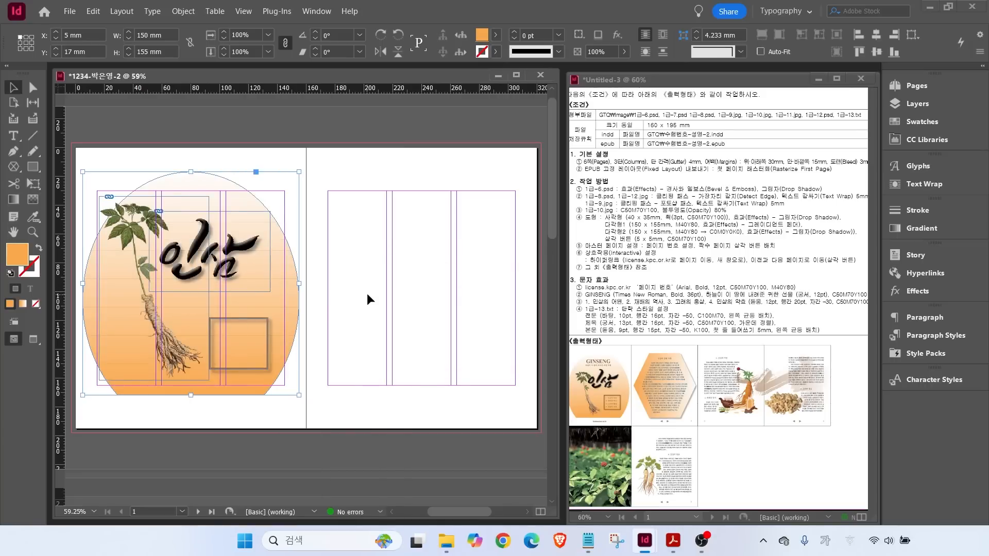
{"action": "left_click", "coordinate": [353, 330]}
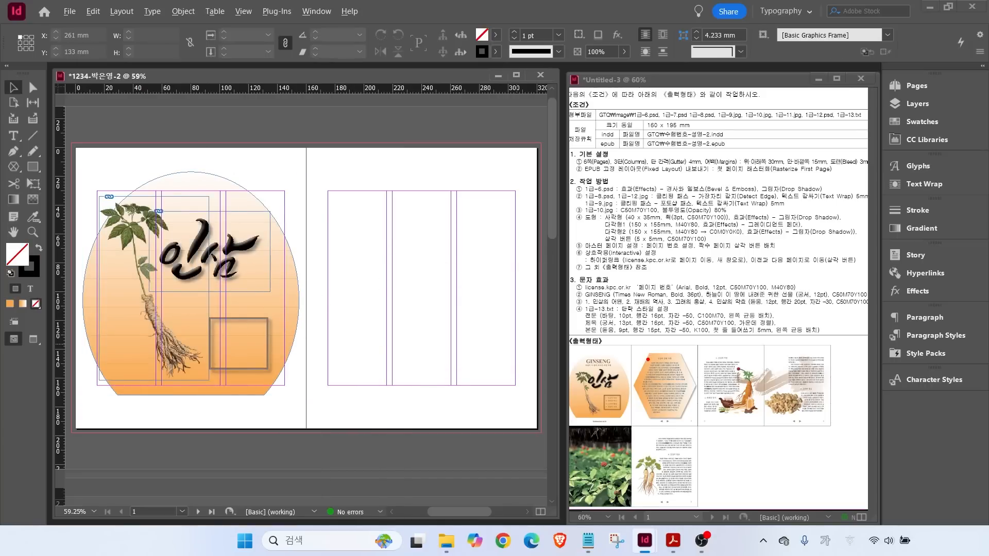
- Create a six-sided polygon 150 mm wide and 155 mm high on page 2, with 0% star inset
{"action": "left_click", "coordinate": [32, 168]}
{"action": "left_click_drag", "start_coordinate": [32, 168], "coordinate": [56, 209]}
{"action": "left_click", "coordinate": [339, 265]}
{"action": "type", "text": "150"}
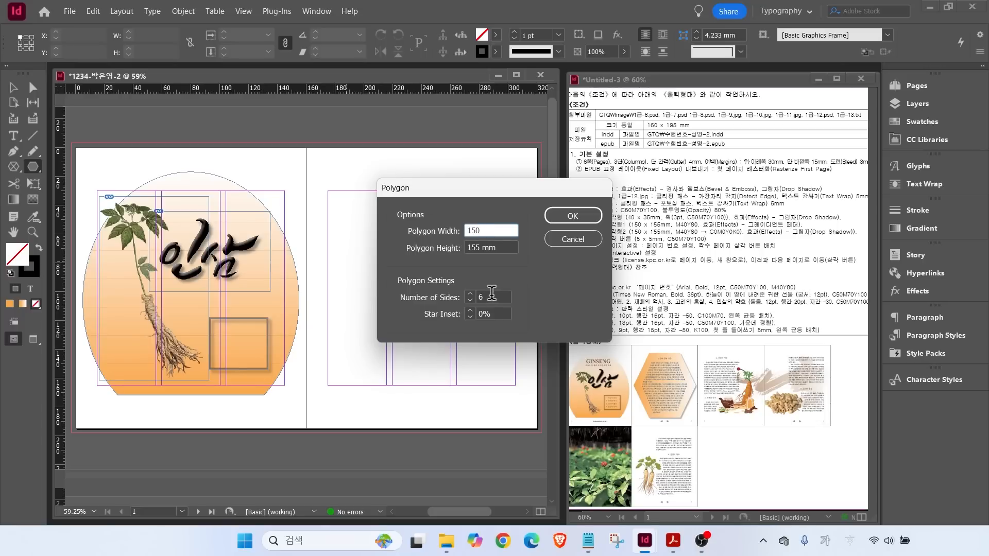
{"action": "left_click_drag", "start_coordinate": [491, 296], "coordinate": [470, 299]}
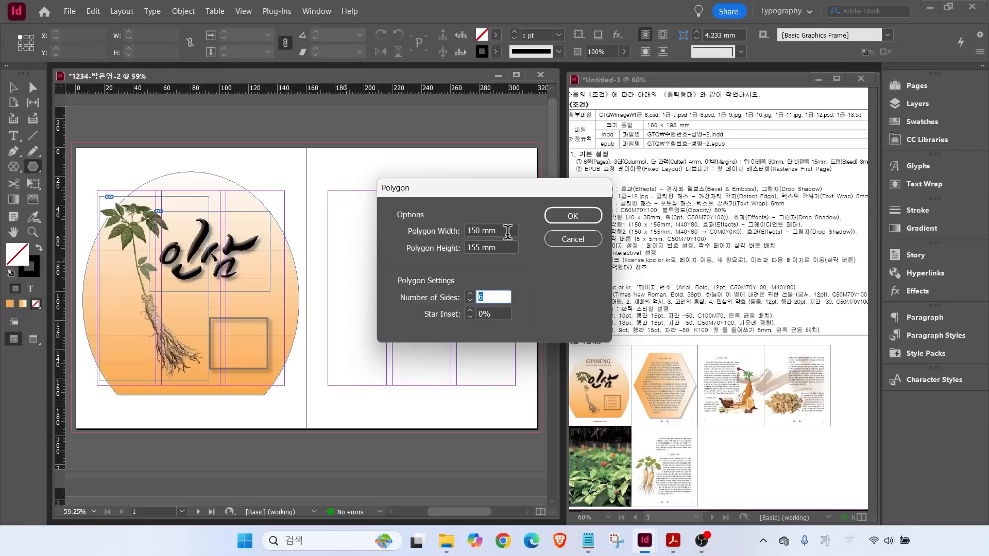
{"action": "left_click", "coordinate": [571, 223]}
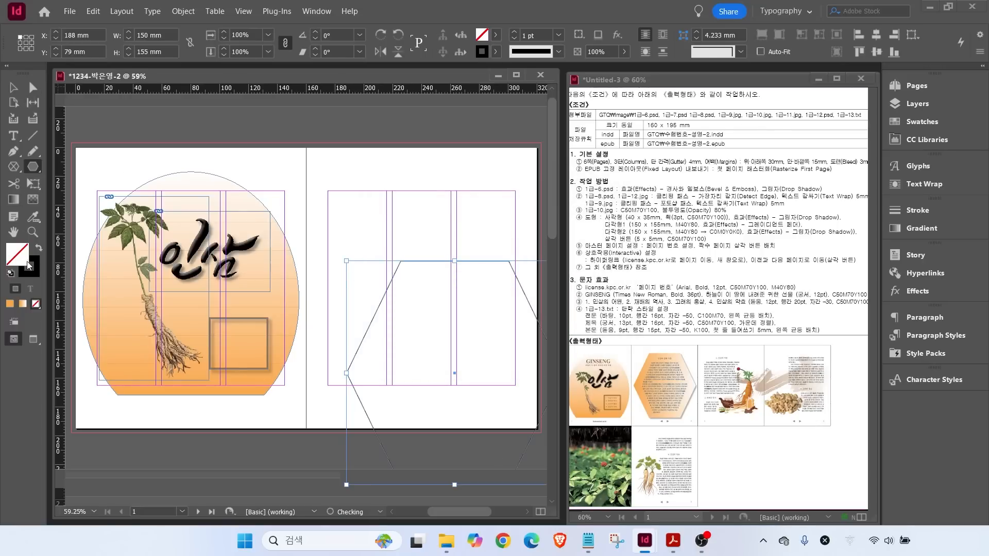
- Centre the hexagon on page 2 and fill it with New Gradient Swatch, without a stroke
{"action": "left_click", "coordinate": [35, 248]}
{"action": "left_click", "coordinate": [14, 88]}
{"action": "left_click_drag", "start_coordinate": [438, 350], "coordinate": [405, 267]}
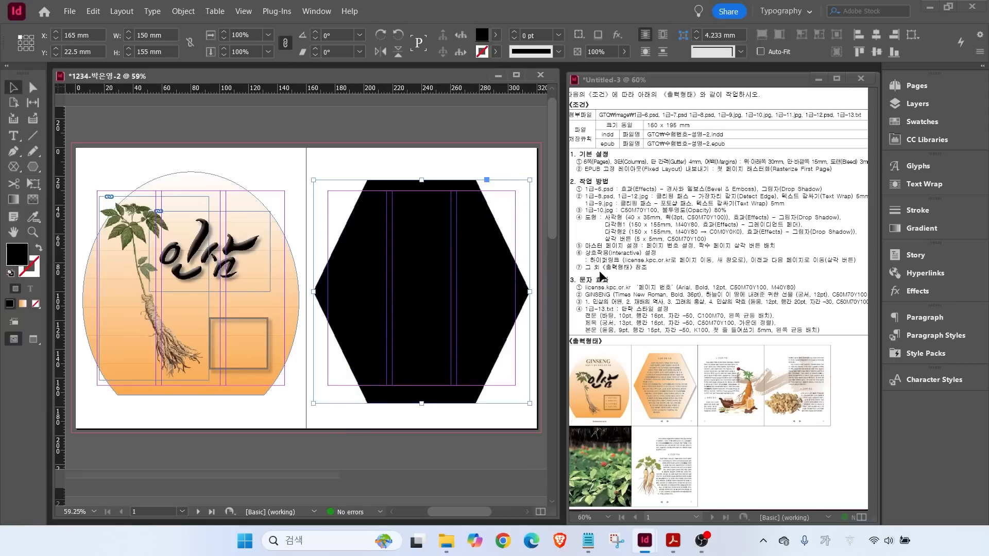
{"action": "left_click", "coordinate": [906, 127]}
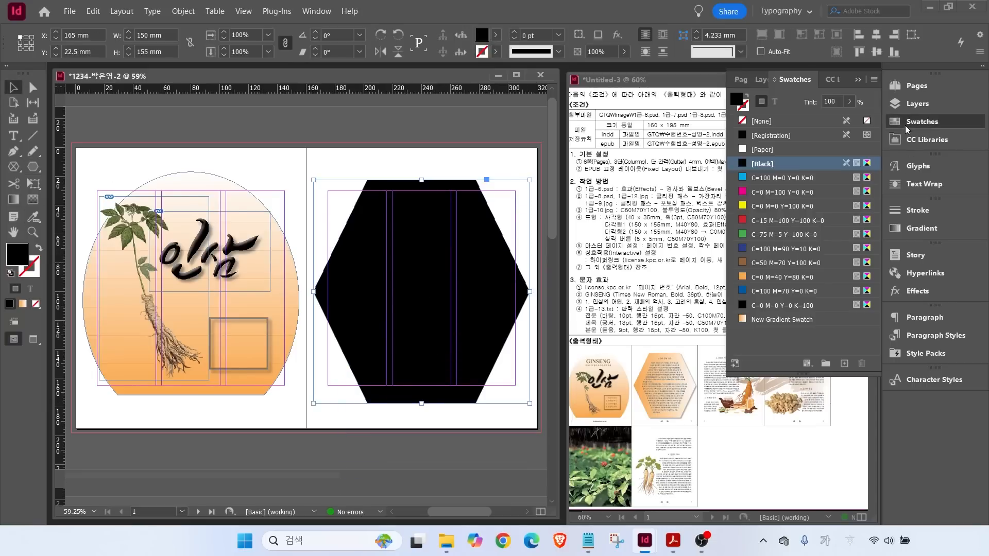
{"action": "left_click", "coordinate": [767, 319]}
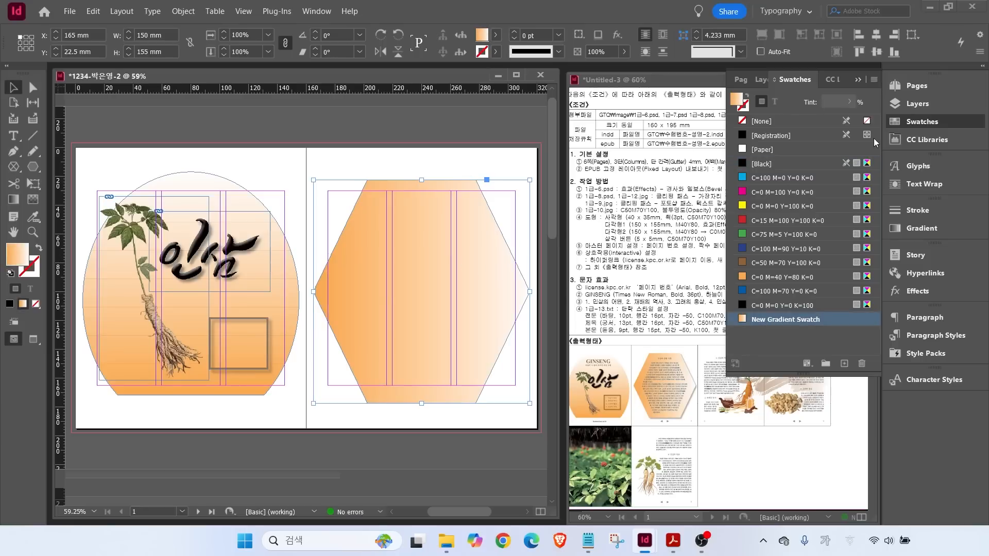
- Apply a Drop Shadow effect to the hexagon on page 2 with 50% opacity and a 2 mm X offset, and deselect it
{"action": "right_click", "coordinate": [424, 230]}
{"action": "mouse_move", "coordinate": [457, 369]}
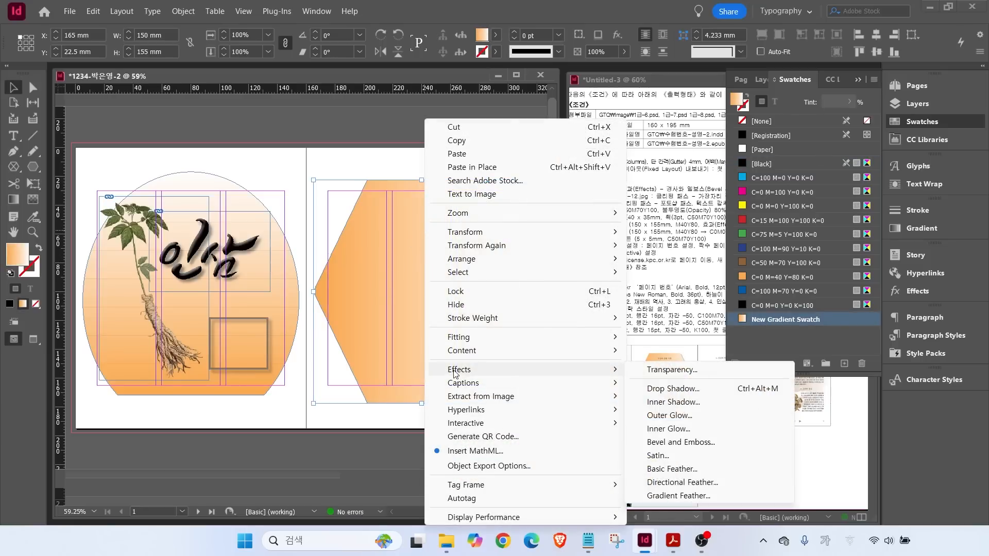
{"action": "left_click", "coordinate": [656, 390]}
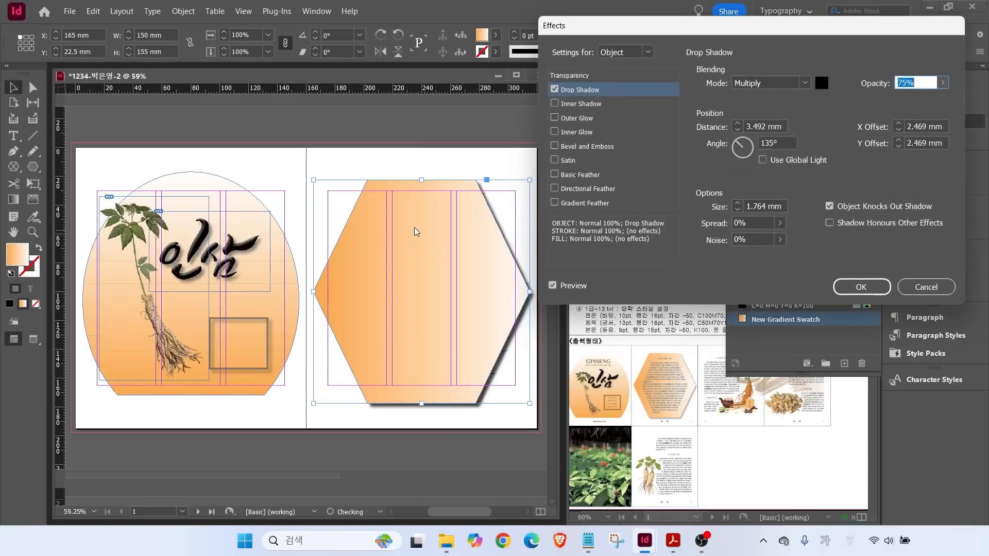
{"action": "type", "text": "50"}
{"action": "left_click", "coordinate": [898, 130]}
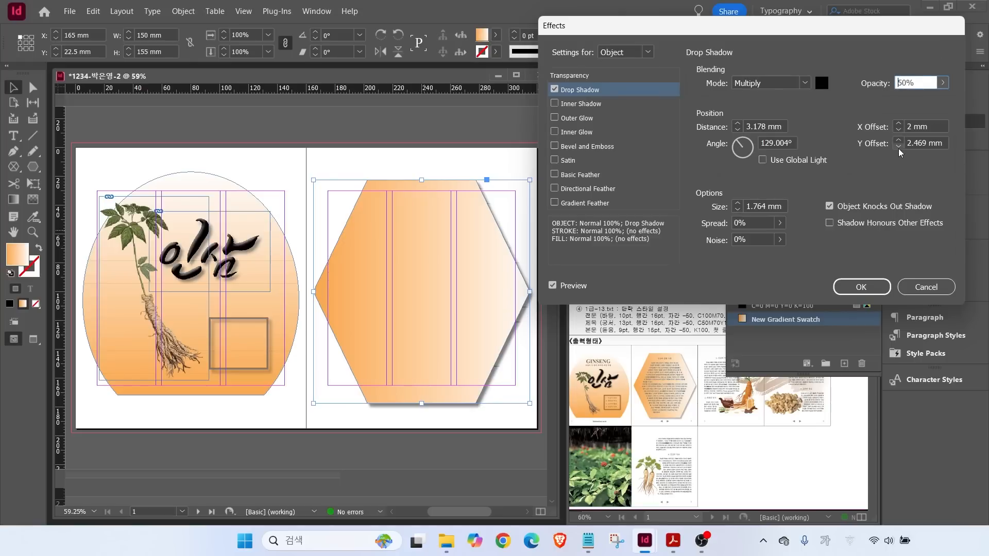
{"action": "left_click", "coordinate": [865, 287]}
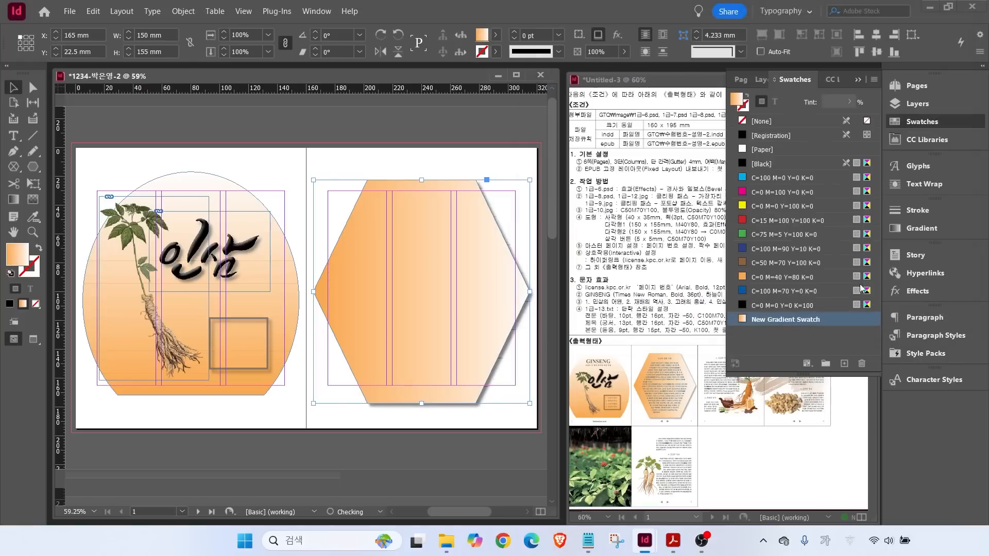
{"action": "left_click", "coordinate": [934, 129]}
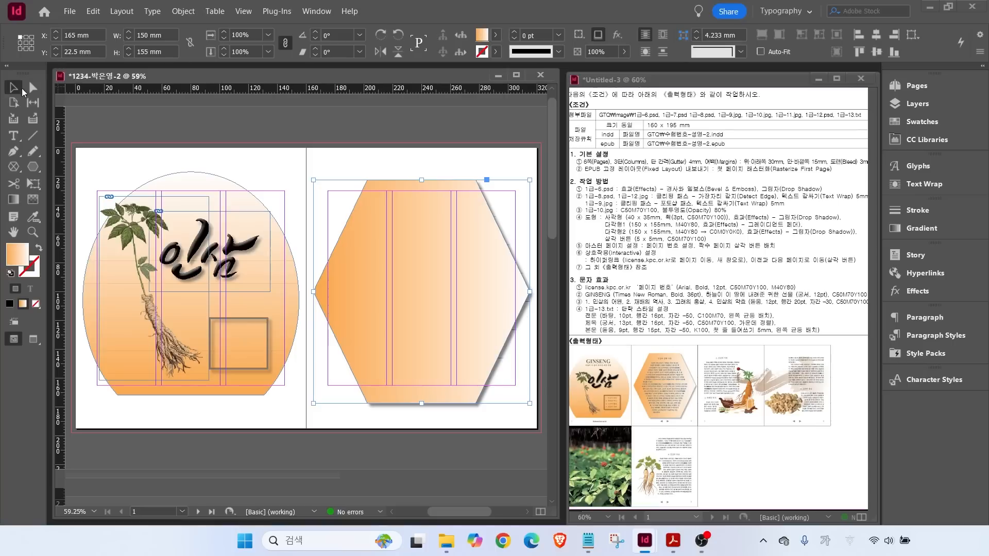
{"action": "left_click", "coordinate": [317, 152]}
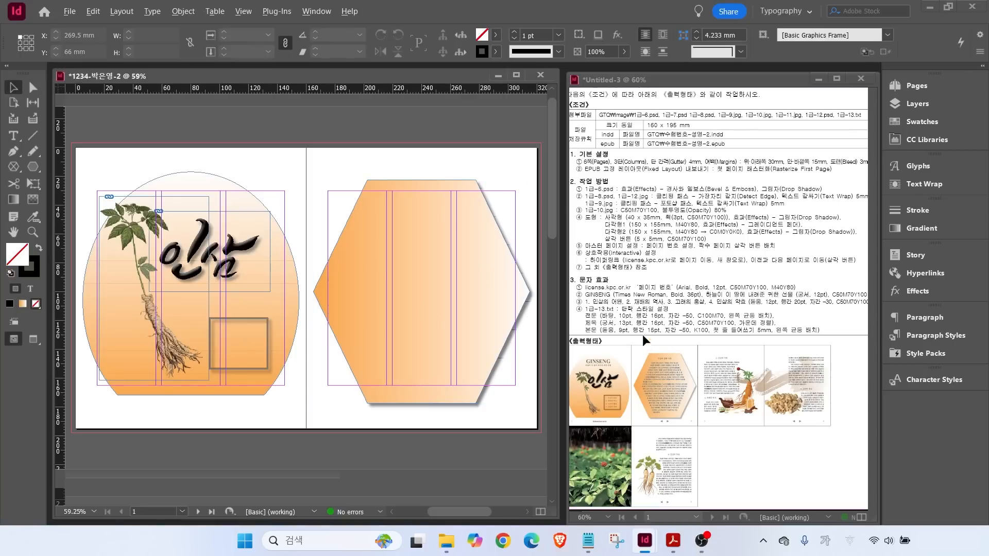
{"action": "mouse_move", "coordinate": [604, 218]}
{"action": "left_mouse_down"}
{"action": "mouse_move", "coordinate": [617, 251]}
{"action": "mouse_move", "coordinate": [611, 245]}
{"action": "mouse_move", "coordinate": [690, 245]}
{"action": "left_mouse_up"}
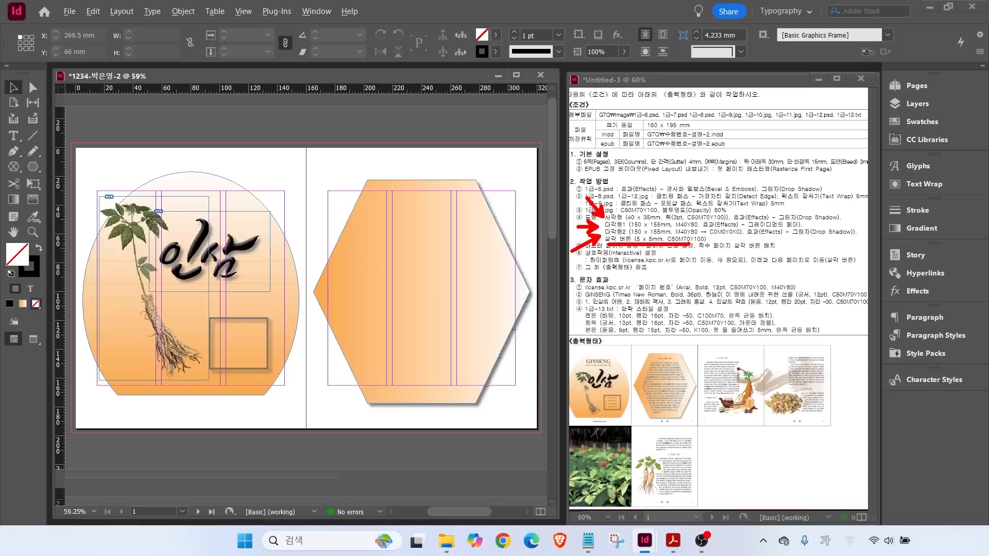
{"action": "key", "text": "Escape"}
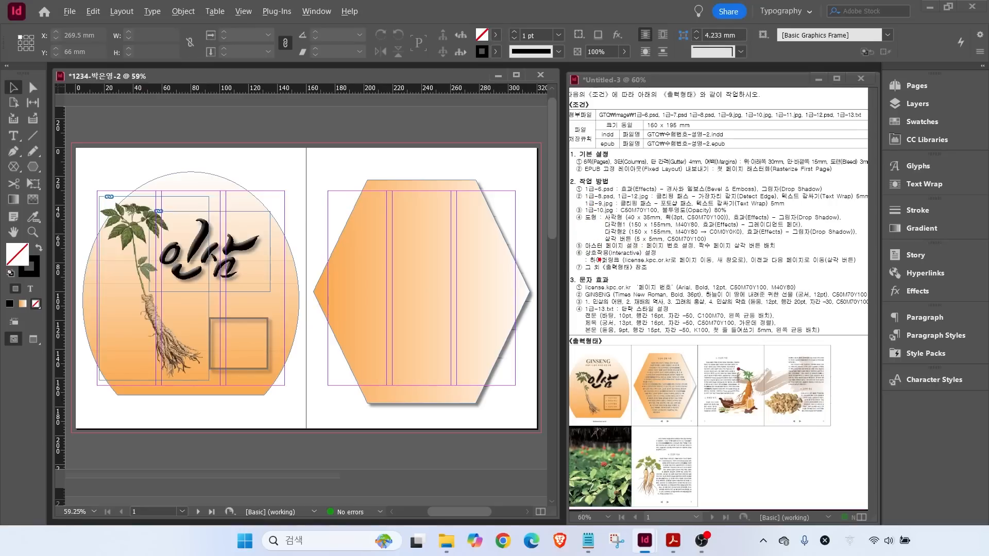
{"action": "left_click_drag", "start_coordinate": [592, 249], "coordinate": [645, 251]}
{"action": "left_click_drag", "start_coordinate": [780, 268], "coordinate": [865, 268]}
{"action": "scroll", "coordinate": [552, 204], "scroll_direction": "down", "scroll_amount": 1}
{"action": "mouse_move", "coordinate": [552, 200]}
{"action": "left_mouse_down"}
{"action": "mouse_move", "coordinate": [551, 452]}
{"action": "mouse_move", "coordinate": [551, 201]}
{"action": "left_mouse_up"}
- Open the A-Parent spread for editing
{"action": "left_click", "coordinate": [933, 88]}
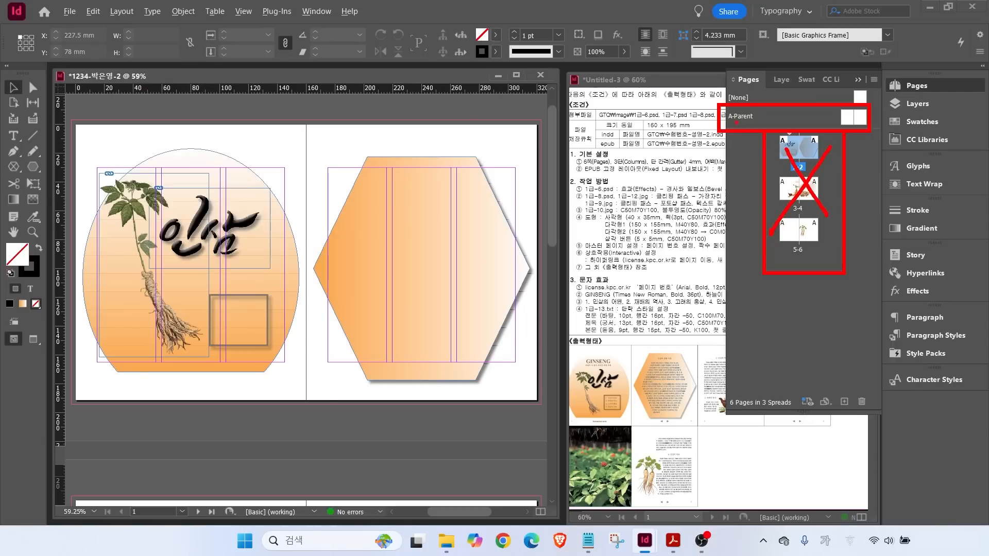
{"action": "key", "text": "Escape"}
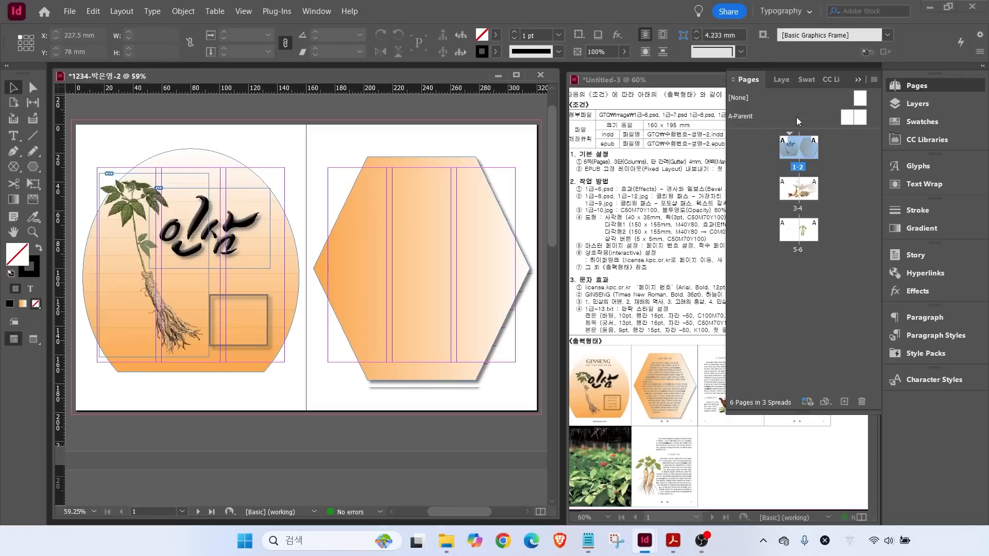
{"action": "left_click", "coordinate": [850, 117], "text": "alt"}
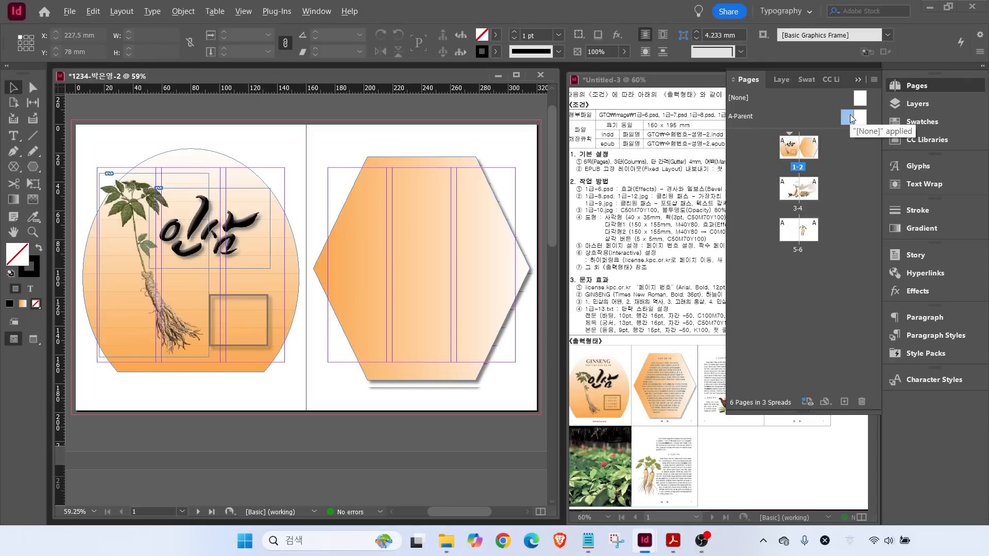
{"action": "double_click", "coordinate": [850, 115]}
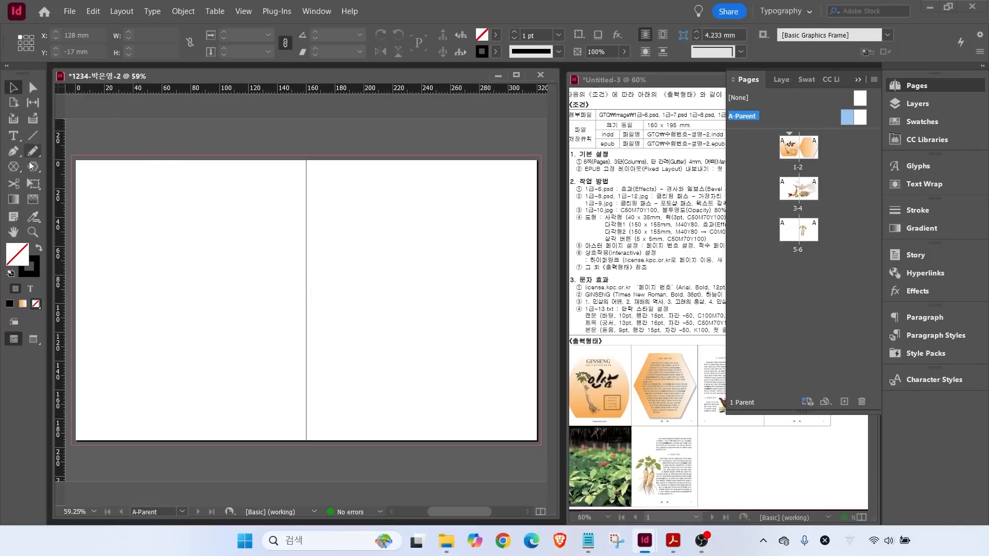
- Draw a text frame about 20 × 16 mm near the bottom of the left parent page and insert a Current Page Number marker
{"action": "left_click", "coordinate": [20, 135]}
{"action": "left_click_drag", "start_coordinate": [127, 401], "coordinate": [155, 424]}
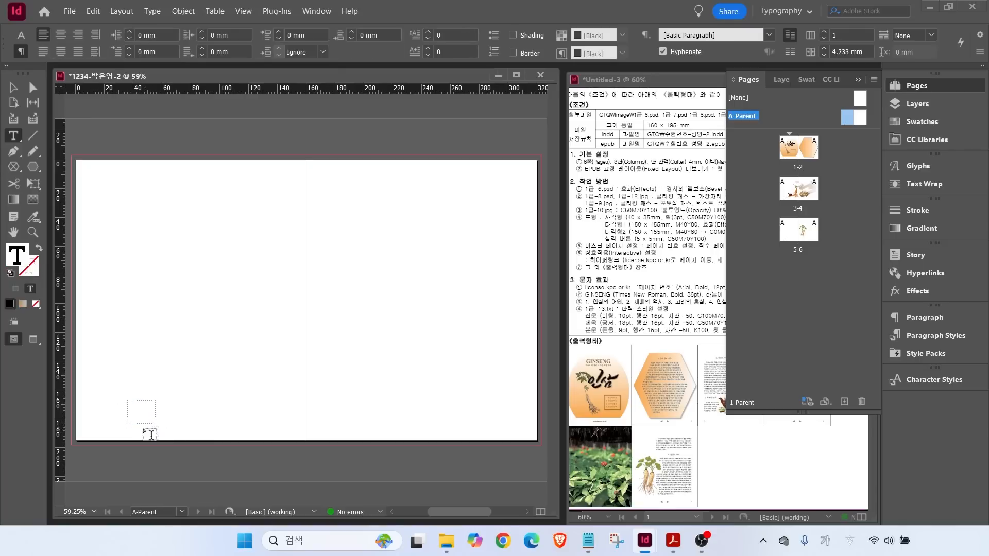
{"action": "left_click", "coordinate": [148, 10]}
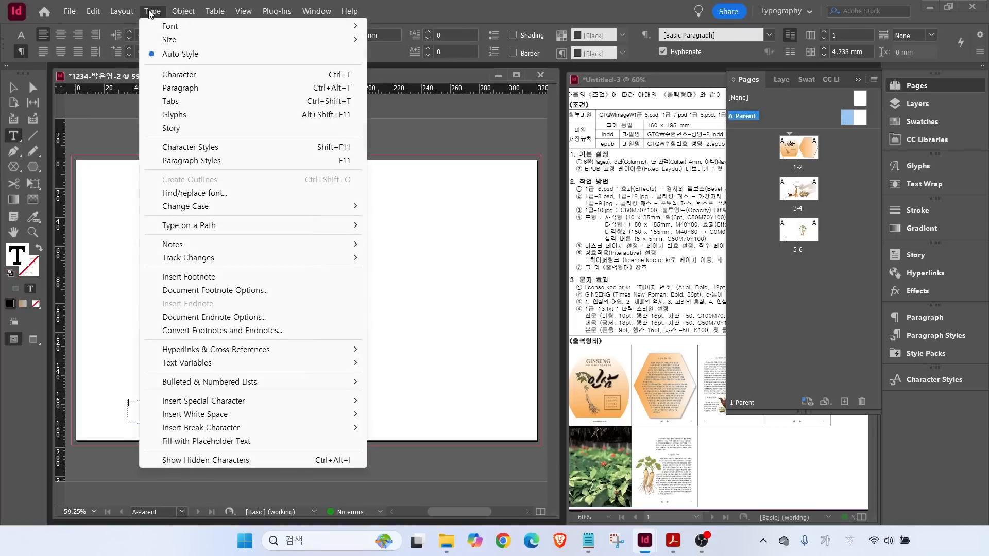
{"action": "left_click", "coordinate": [205, 406]}
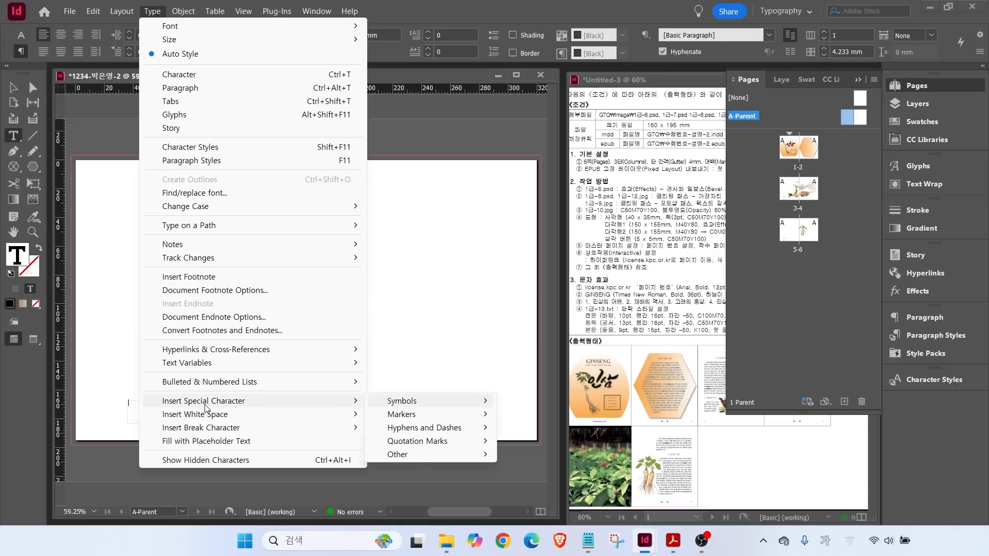
{"action": "mouse_move", "coordinate": [411, 419]}
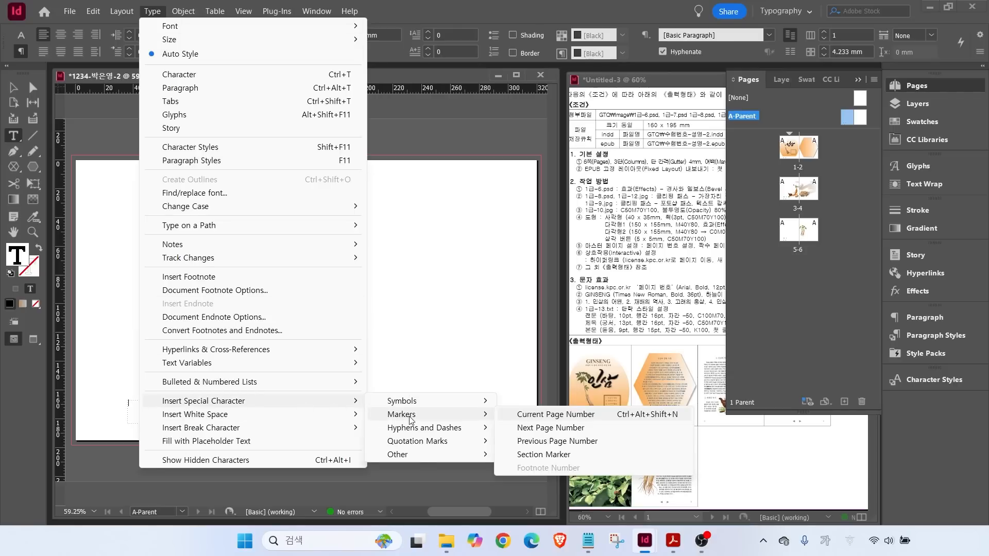
{"action": "left_click", "coordinate": [553, 415]}
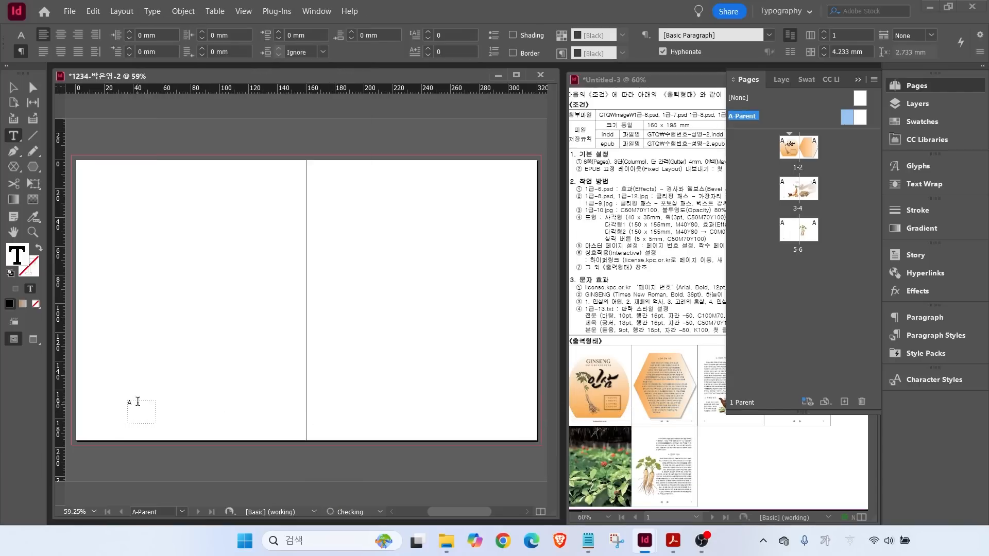
- Set the page-number marker's font to Arial Bold
{"action": "key", "text": "ctrl"}
{"action": "left_click_drag", "start_coordinate": [143, 403], "coordinate": [116, 399]}
{"action": "left_click", "coordinate": [907, 85]}
{"action": "mouse_move", "coordinate": [623, 259]}
{"action": "left_mouse_down"}
{"action": "mouse_move", "coordinate": [656, 281]}
{"action": "mouse_move", "coordinate": [809, 295]}
{"action": "left_mouse_up"}
{"action": "key", "text": "Escape"}
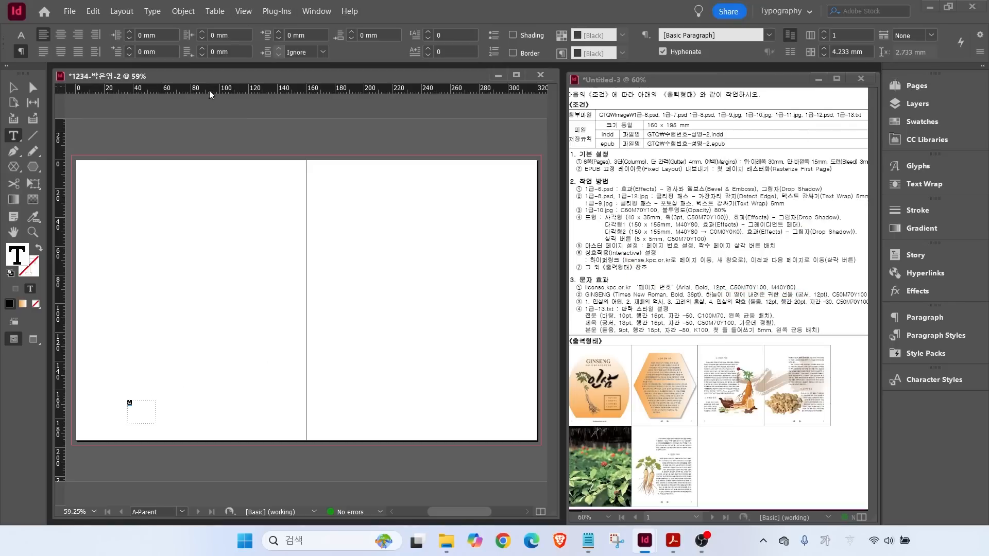
{"action": "scroll", "coordinate": [115, 417], "scroll_direction": "up", "scroll_amount": 5}
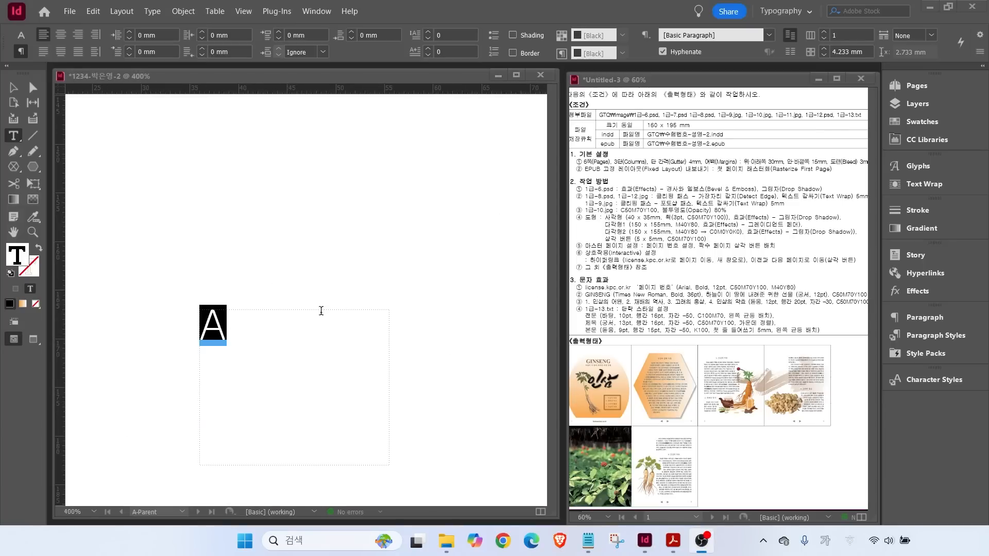
{"action": "left_click", "coordinate": [21, 37]}
{"action": "left_click", "coordinate": [134, 36]}
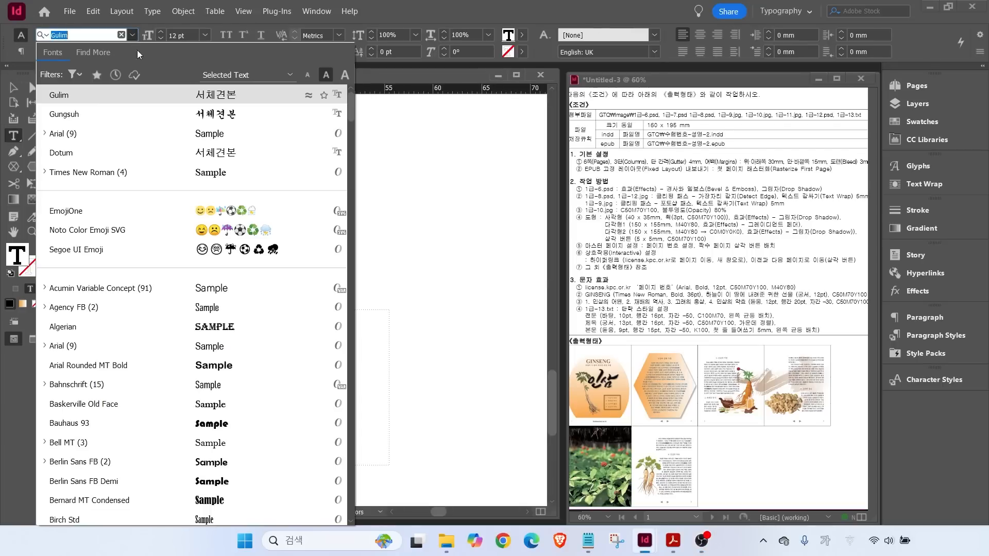
{"action": "left_click", "coordinate": [74, 135]}
{"action": "left_click", "coordinate": [132, 52]}
{"action": "left_click", "coordinate": [57, 147]}
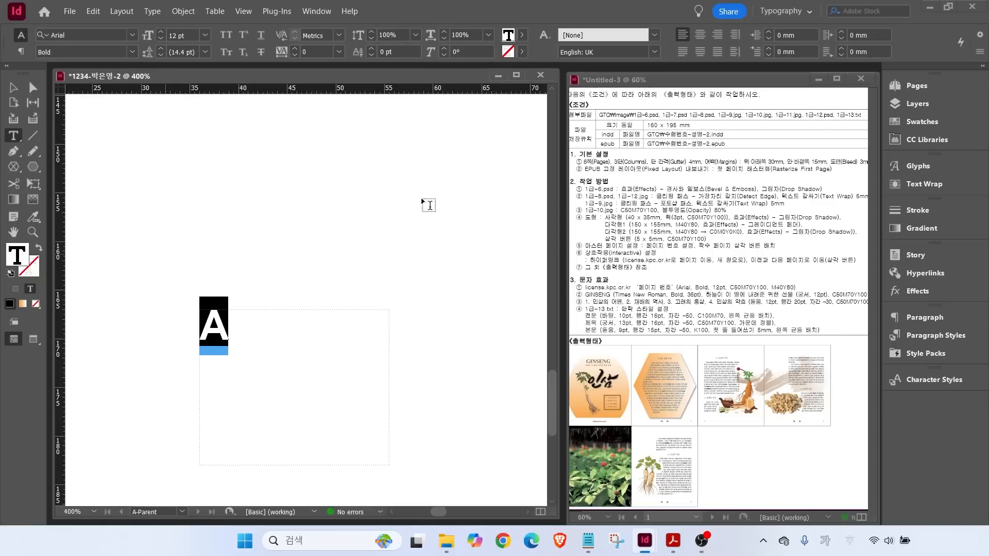
- Colour the page-number marker with the C=0 M=40 Y=80 K=0 swatch
{"action": "left_click", "coordinate": [921, 122]}
{"action": "left_click", "coordinate": [797, 263]}
{"action": "left_click", "coordinate": [921, 122]}
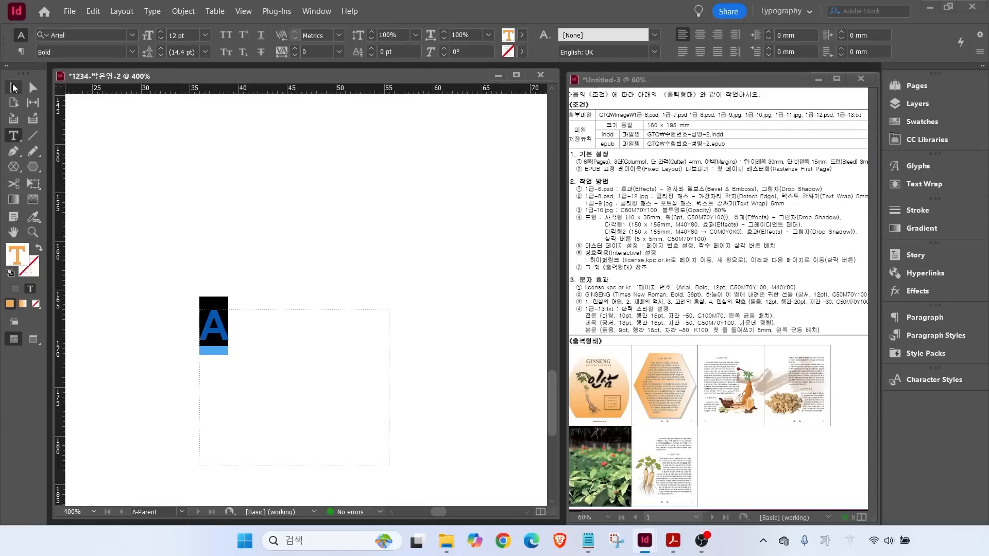
- Resize the page-number frame to about 11 × 9 mm in the left page's lower-left corner and copy it to the right page's lower-right corner
{"action": "double_click", "coordinate": [14, 231]}
{"action": "left_click", "coordinate": [14, 88]}
{"action": "left_click_drag", "start_coordinate": [134, 406], "coordinate": [100, 420]}
{"action": "left_click", "coordinate": [141, 412]}
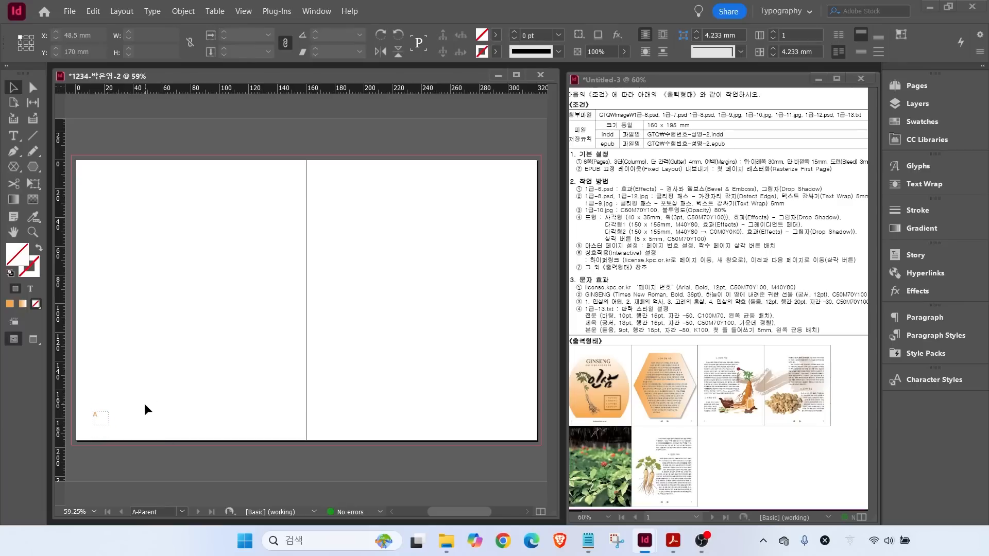
{"action": "left_click_drag", "start_coordinate": [101, 422], "coordinate": [517, 420]}
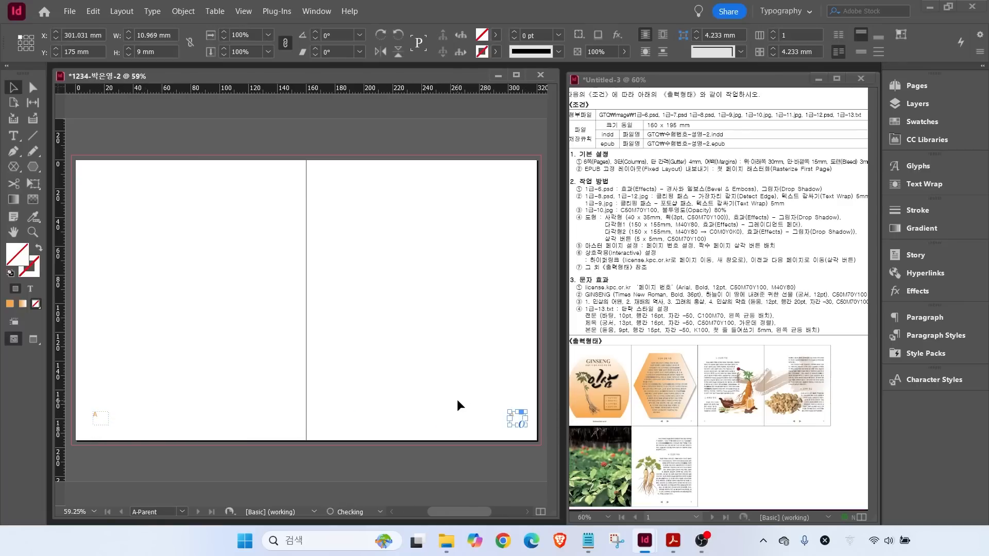
{"action": "left_click", "coordinate": [456, 400]}
{"action": "left_click_drag", "start_coordinate": [99, 407], "coordinate": [75, 383]}
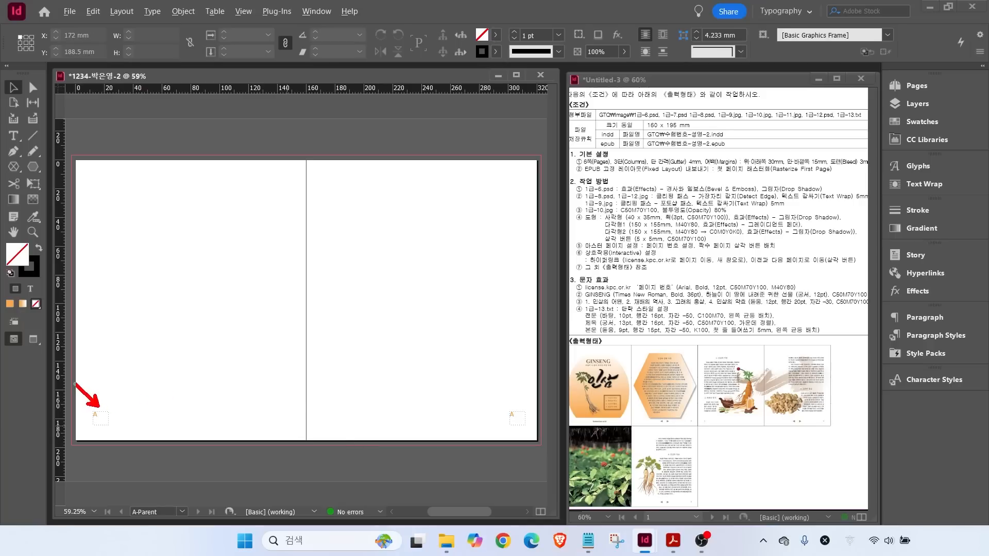
{"action": "left_click_drag", "start_coordinate": [510, 404], "coordinate": [527, 393]}
{"action": "key", "text": "Escape"}
{"action": "mouse_move", "coordinate": [673, 415]}
{"action": "left_mouse_down"}
{"action": "mouse_move", "coordinate": [642, 428]}
{"action": "mouse_move", "coordinate": [674, 412]}
{"action": "left_mouse_up"}
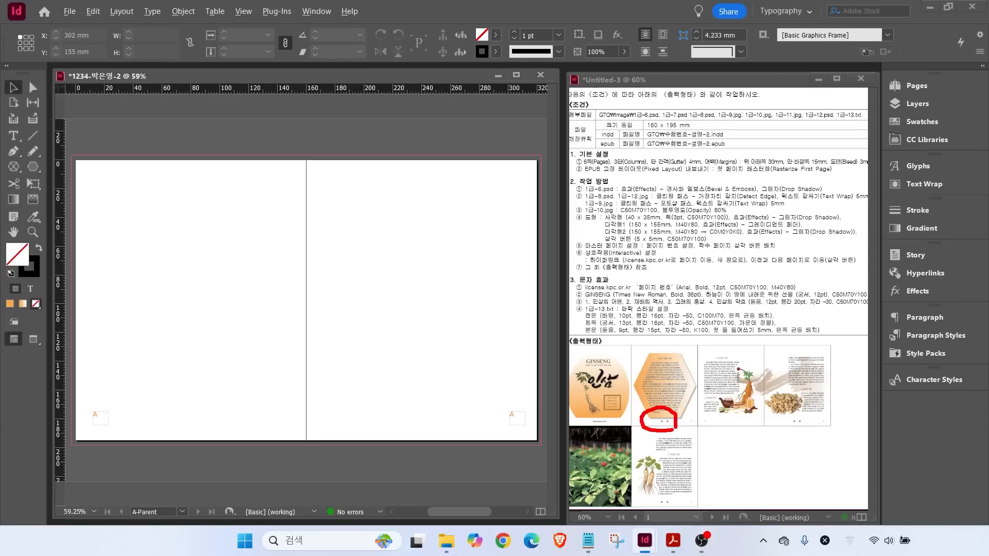
{"action": "mouse_move", "coordinate": [810, 426]}
{"action": "left_mouse_down"}
{"action": "mouse_move", "coordinate": [779, 417]}
{"action": "mouse_move", "coordinate": [803, 437]}
{"action": "left_mouse_up"}
{"action": "key", "text": "Escape"}
- Create a three-sided polygon 5 mm wide and 5 mm high on the right parent page, with 0% star inset
{"action": "scroll", "coordinate": [475, 421], "scroll_direction": "up", "scroll_amount": 2}
{"action": "left_click_drag", "start_coordinate": [437, 390], "coordinate": [333, 367]}
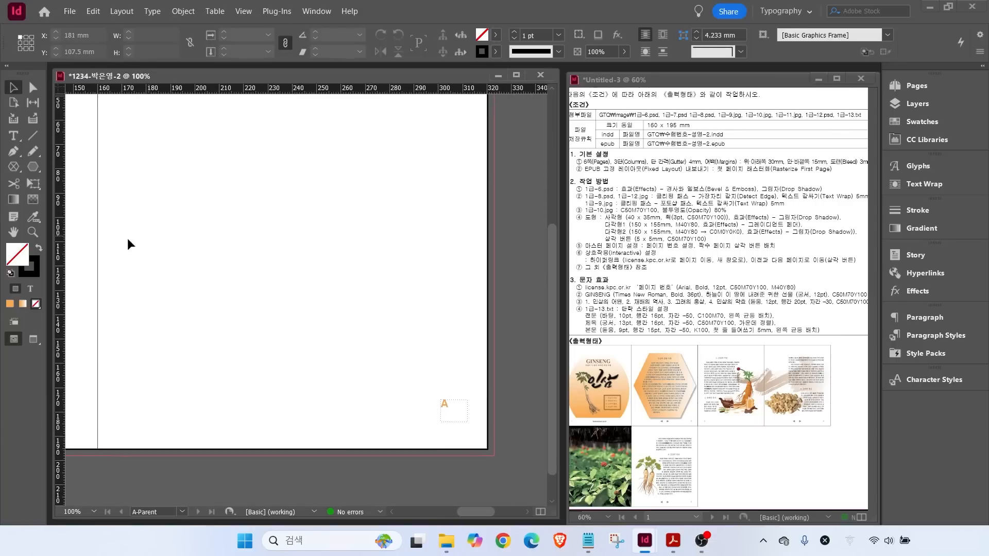
{"action": "left_click_drag", "start_coordinate": [39, 162], "coordinate": [75, 208]}
{"action": "left_click", "coordinate": [219, 299]}
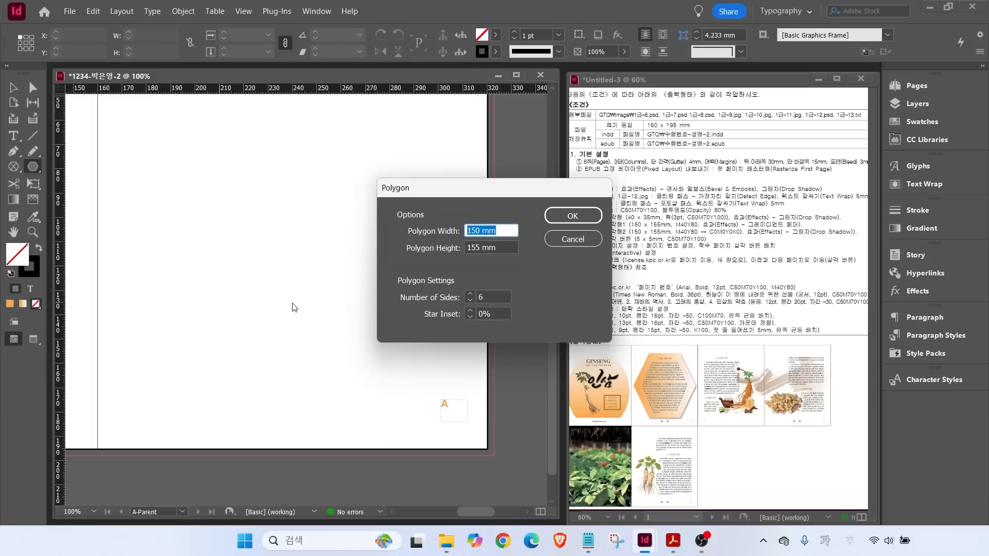
{"action": "type", "text": "5"}
{"action": "key", "text": "Tab"}
{"action": "type", "text": "5"}
{"action": "key", "text": "Tab"}
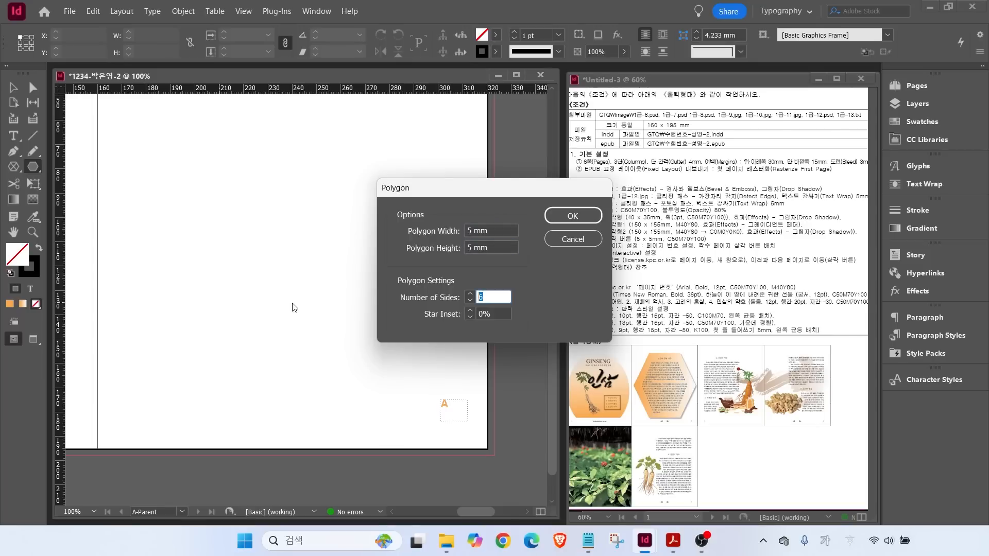
{"action": "left_click", "coordinate": [573, 216]}
- Fill the triangle with the C=50 M=70 Y=100 K=0 swatch, without a stroke, and rotate it 90° clockwise
{"action": "left_click", "coordinate": [42, 250]}
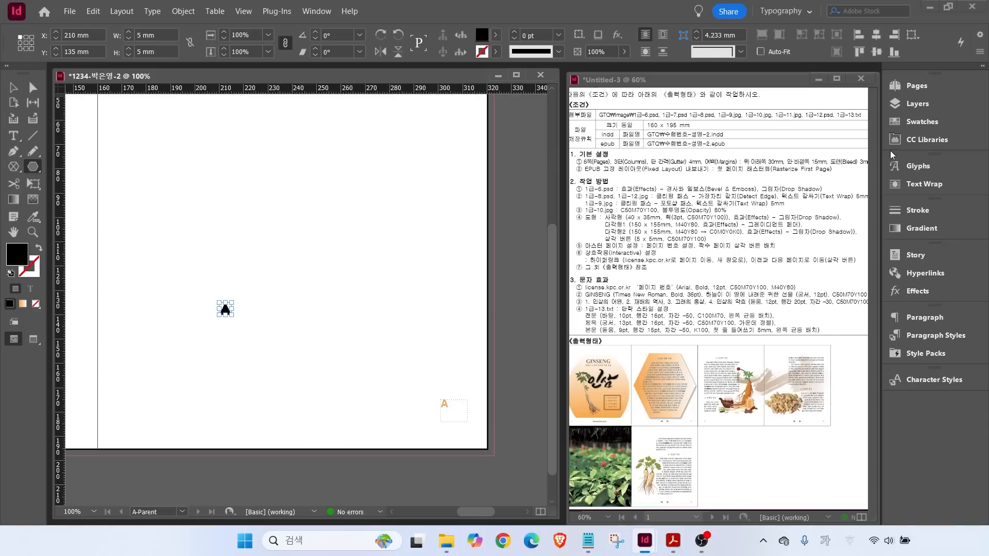
{"action": "left_click", "coordinate": [913, 120]}
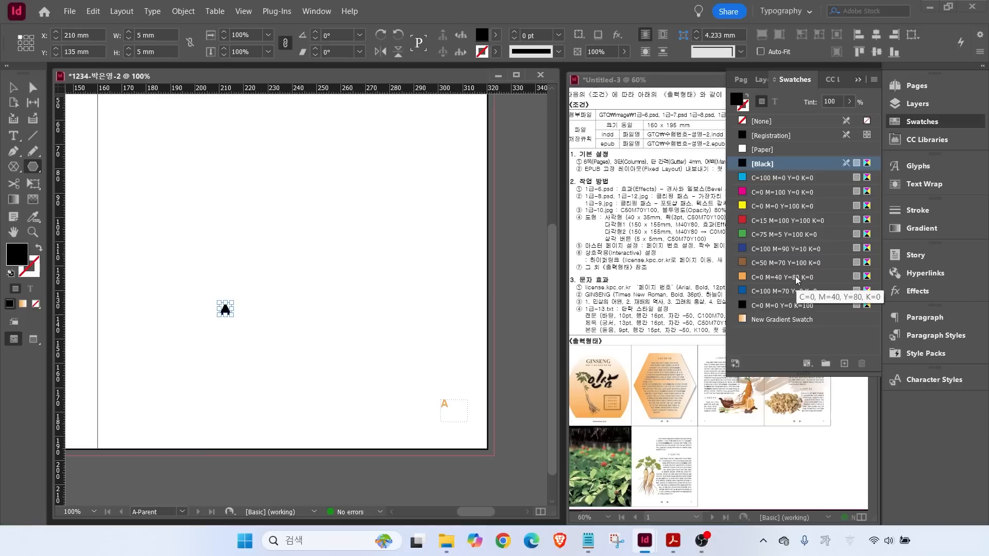
{"action": "left_click", "coordinate": [783, 263]}
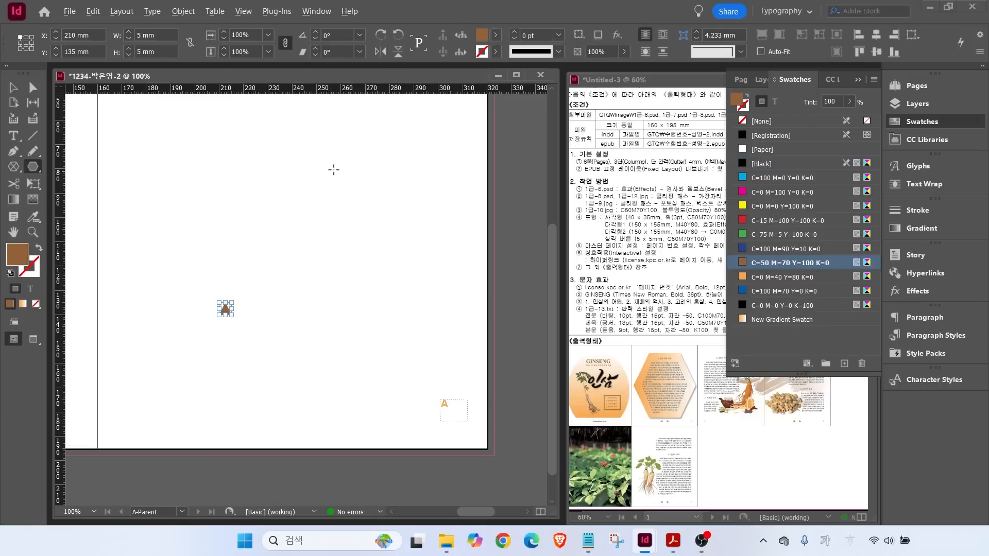
{"action": "mouse_move", "coordinate": [376, 28]}
{"action": "left_mouse_down"}
{"action": "mouse_move", "coordinate": [357, 10]}
{"action": "mouse_move", "coordinate": [430, 16]}
{"action": "left_mouse_up"}
{"action": "left_click", "coordinate": [380, 35]}
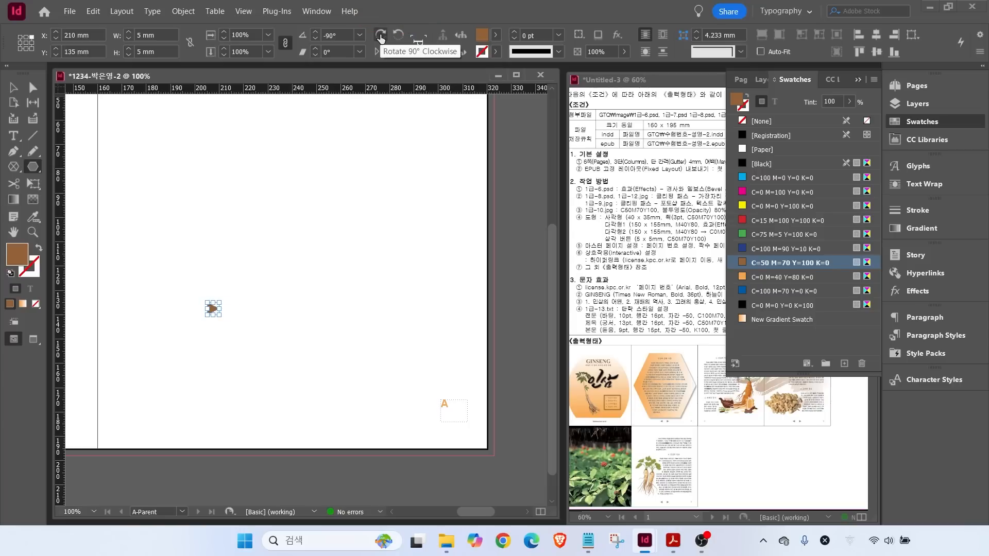
- Move the triangle to the bottom centre of the right parent page and keep a duplicate of it alongside
{"action": "key", "text": "v"}
{"action": "left_click_drag", "start_coordinate": [213, 308], "coordinate": [313, 410]}
{"action": "left_click", "coordinate": [338, 413]}
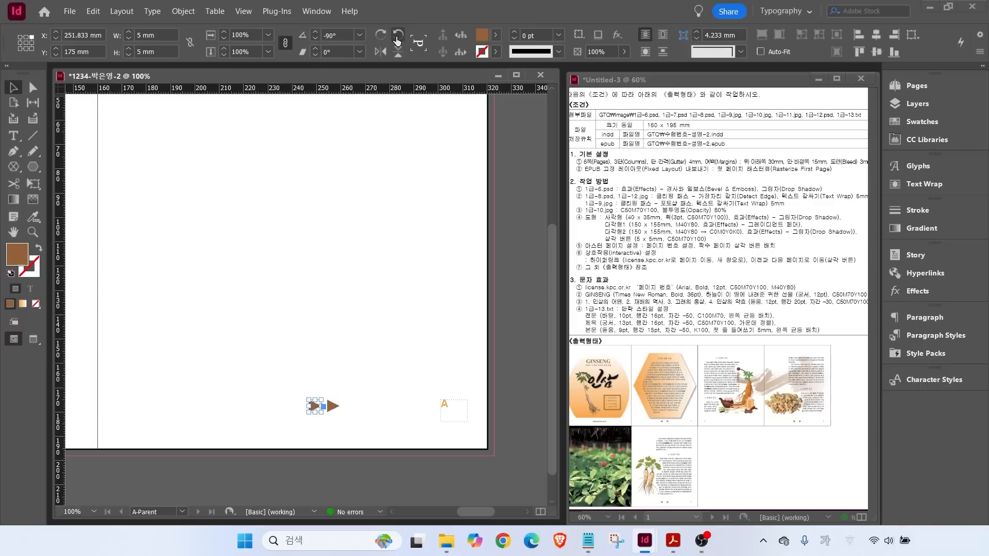
- Rotate the left triangle 180° and place the two triangles side by side near the page's bottom centre, pointing away from each other
{"action": "left_click", "coordinate": [397, 40]}
{"action": "left_click", "coordinate": [397, 41]}
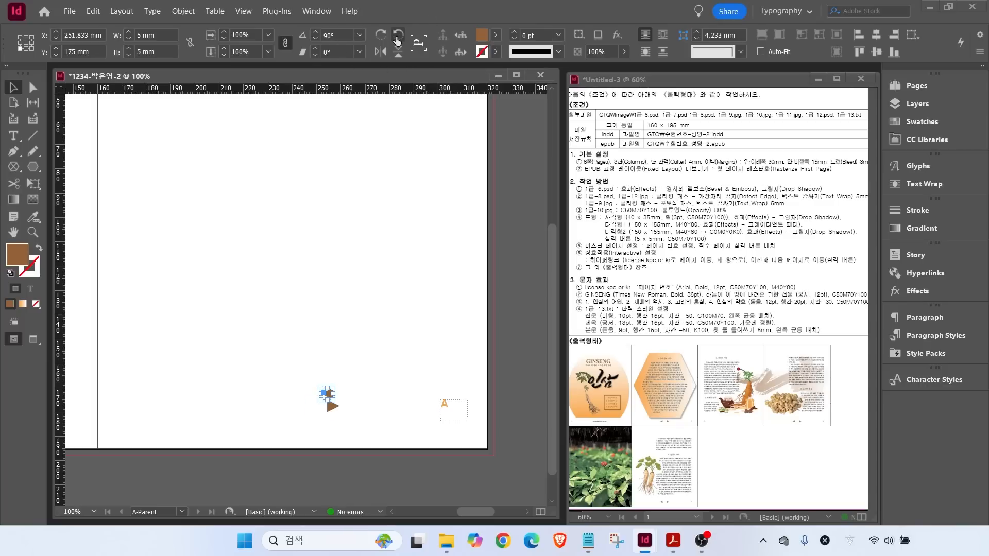
{"action": "left_click", "coordinate": [255, 340]}
{"action": "left_click_drag", "start_coordinate": [329, 395], "coordinate": [310, 418]}
{"action": "left_click", "coordinate": [322, 421]}
{"action": "left_click", "coordinate": [350, 397]}
{"action": "left_click_drag", "start_coordinate": [752, 267], "coordinate": [850, 266]}
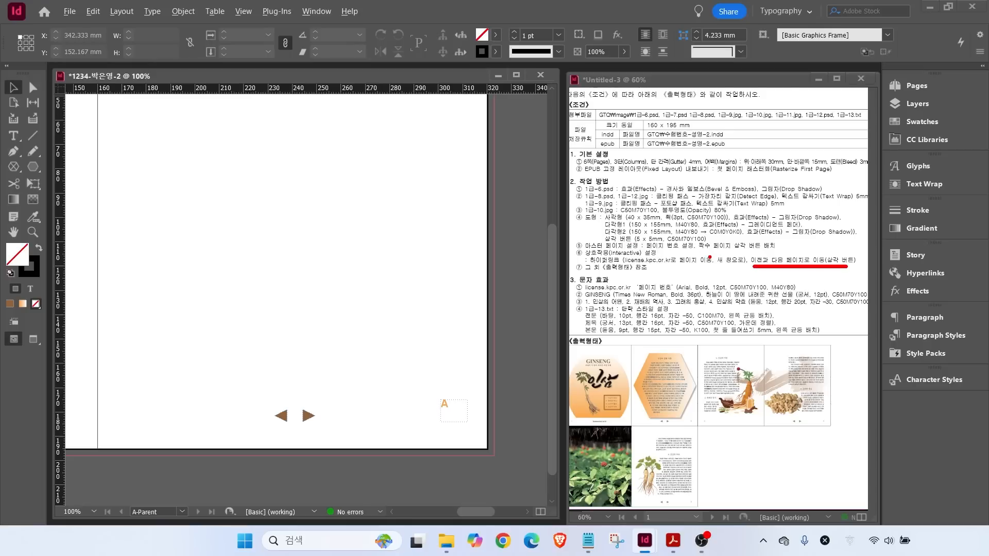
{"action": "left_click_drag", "start_coordinate": [595, 259], "coordinate": [666, 256]}
{"action": "key", "text": "Escape"}
- Switch the workspace to Interactive for PDF
{"action": "left_click", "coordinate": [783, 11]}
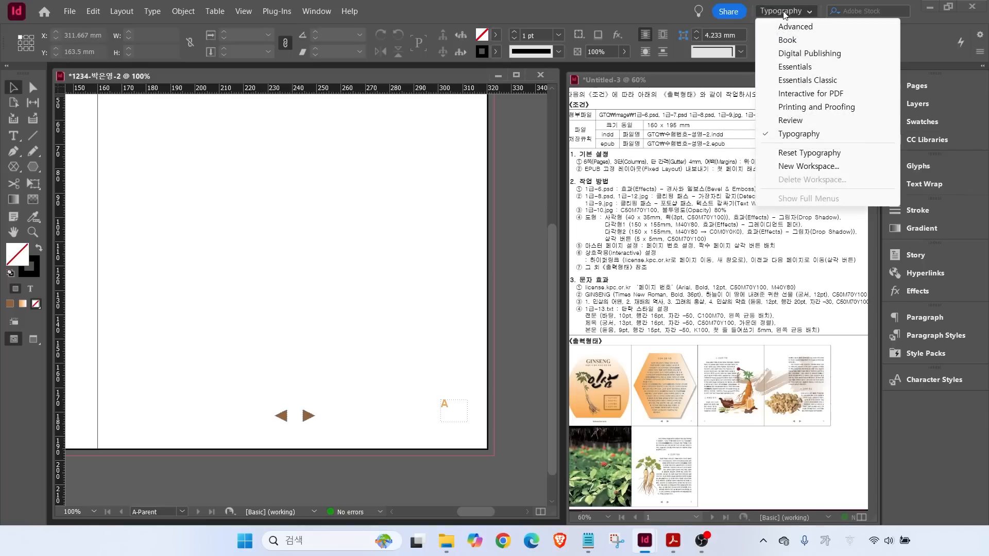
{"action": "left_click", "coordinate": [804, 94]}
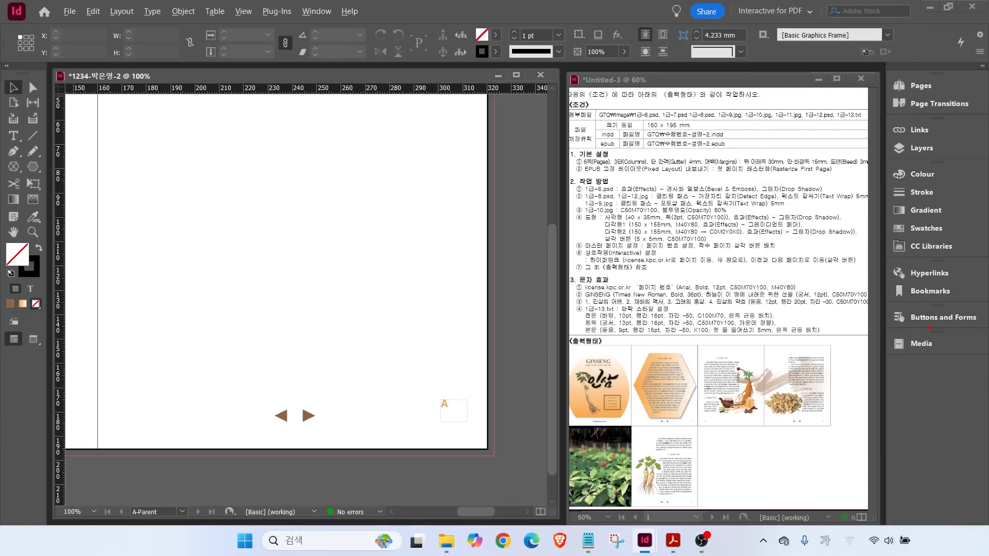
- Try the Digital Publishing workspace and return to Interactive for PDF
{"action": "left_click", "coordinate": [772, 15]}
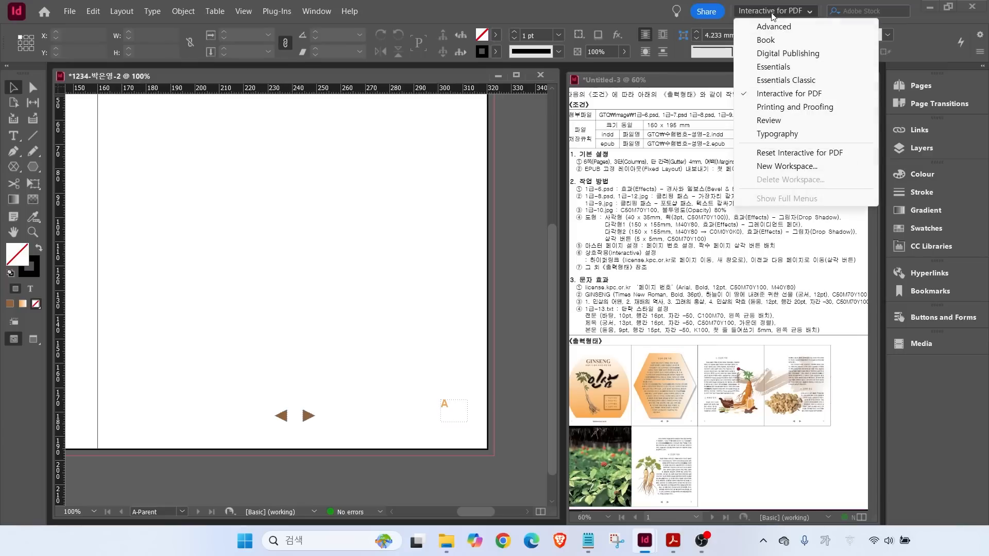
{"action": "left_click", "coordinate": [781, 54]}
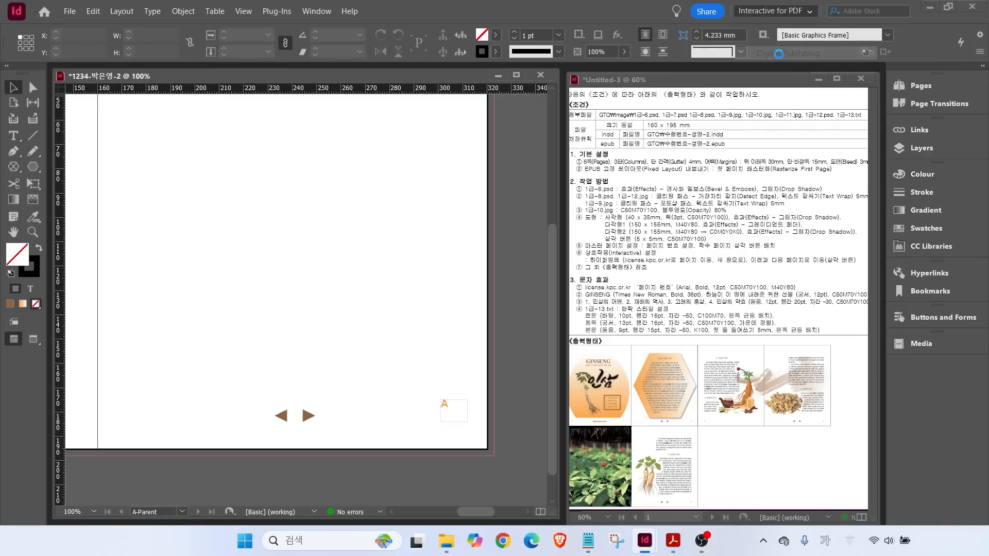
{"action": "left_click", "coordinate": [762, 14]}
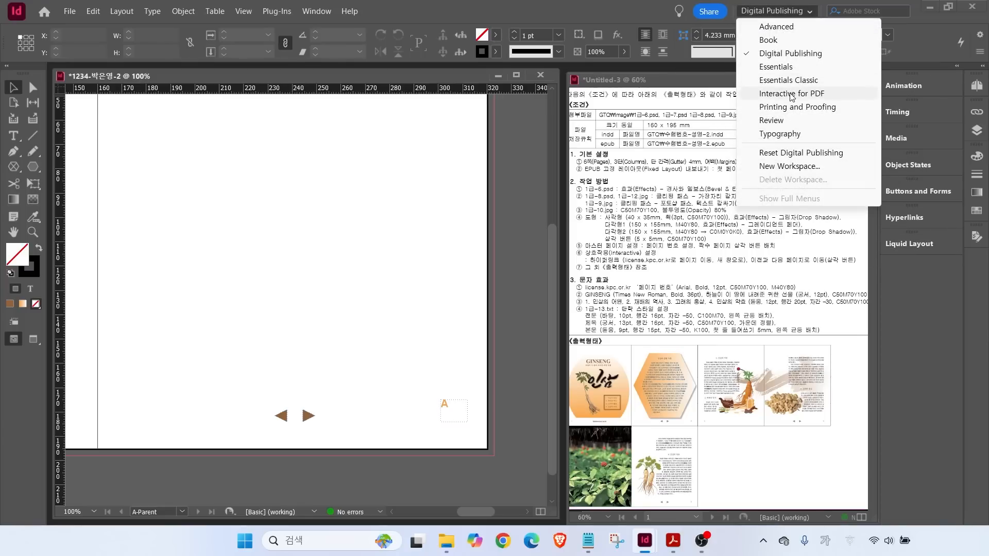
{"action": "left_click", "coordinate": [792, 94]}
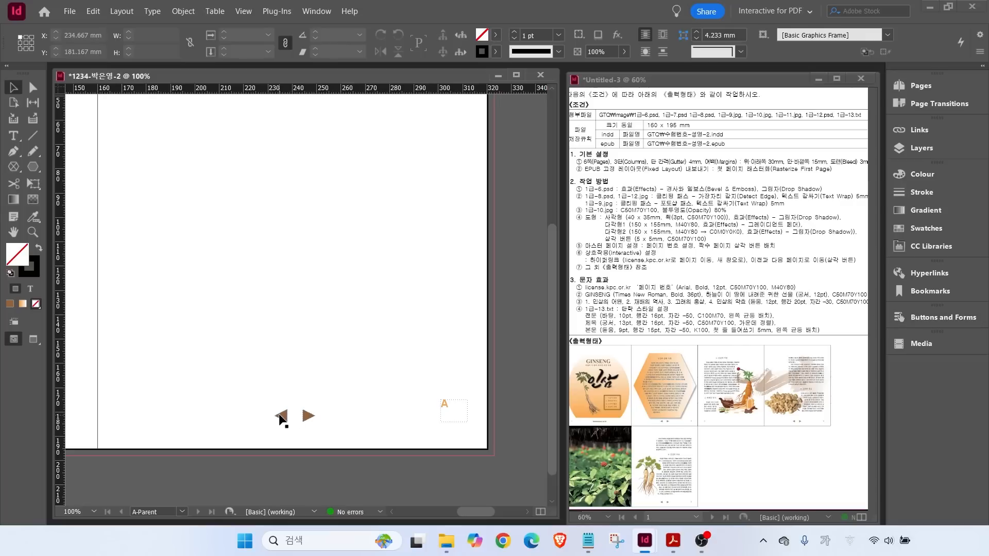
- Convert the left-pointing triangle into a Button and set its event to On Click
{"action": "left_click", "coordinate": [279, 415]}
{"action": "left_click", "coordinate": [929, 320]}
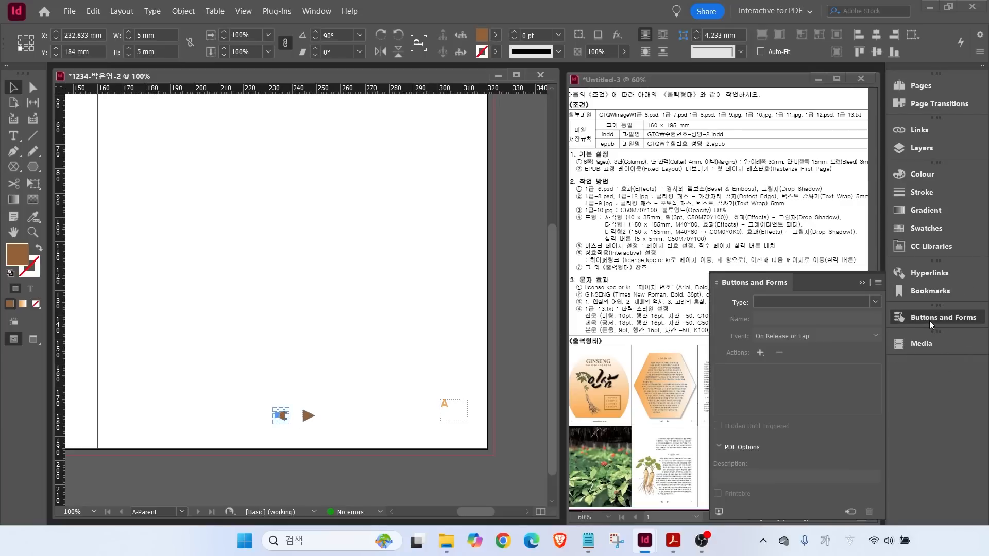
{"action": "left_click", "coordinate": [761, 301]}
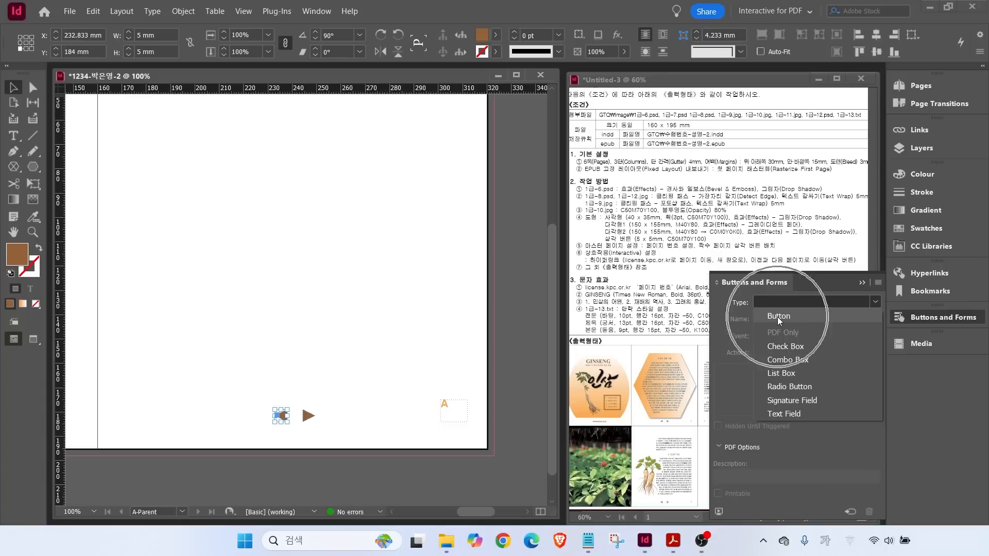
{"action": "left_click", "coordinate": [777, 317]}
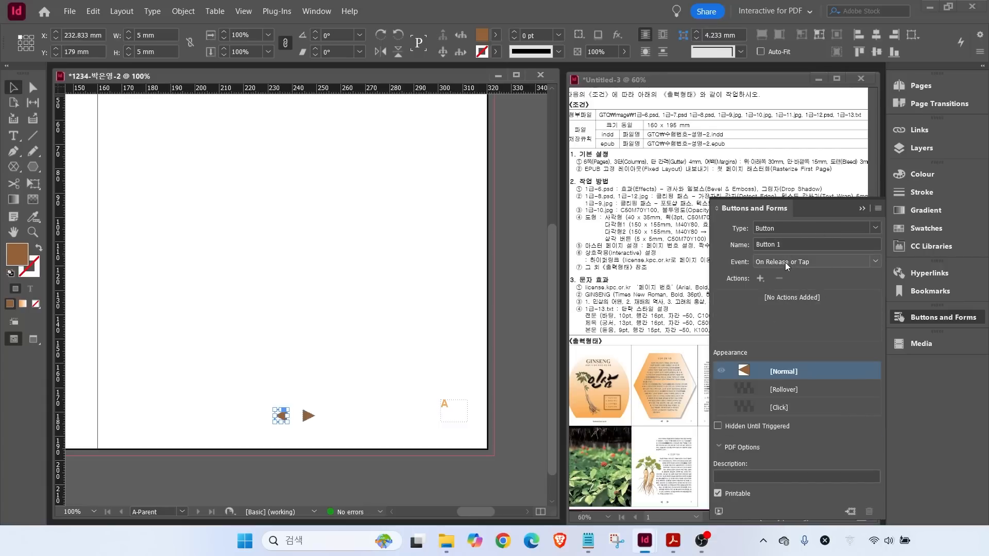
{"action": "left_click", "coordinate": [784, 261]}
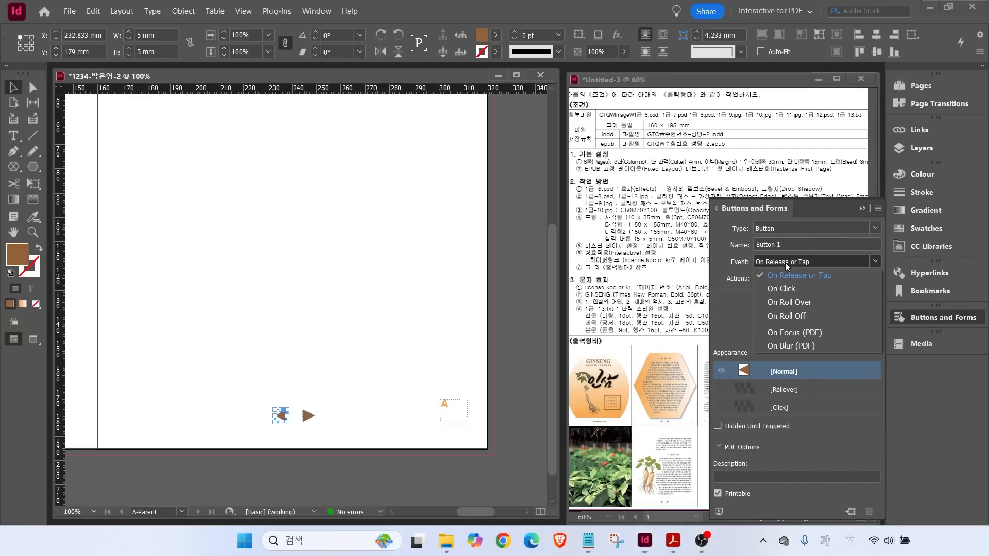
{"action": "left_click", "coordinate": [784, 288]}
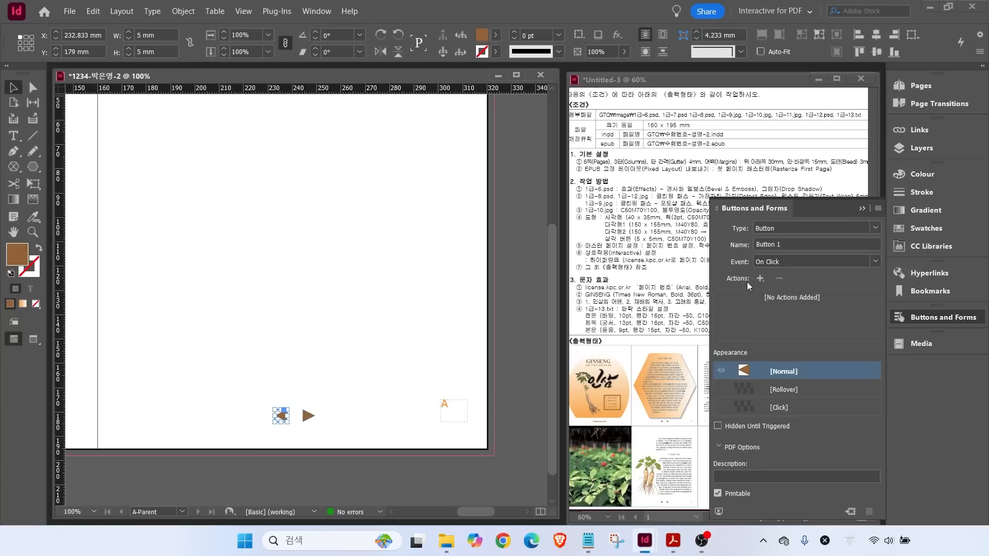
- Add a Go To Previous Page action to the left-pointing triangle button
{"action": "key", "text": "ctrl"}
{"action": "key", "text": "ctrl"}
{"action": "left_click", "coordinate": [761, 279]}
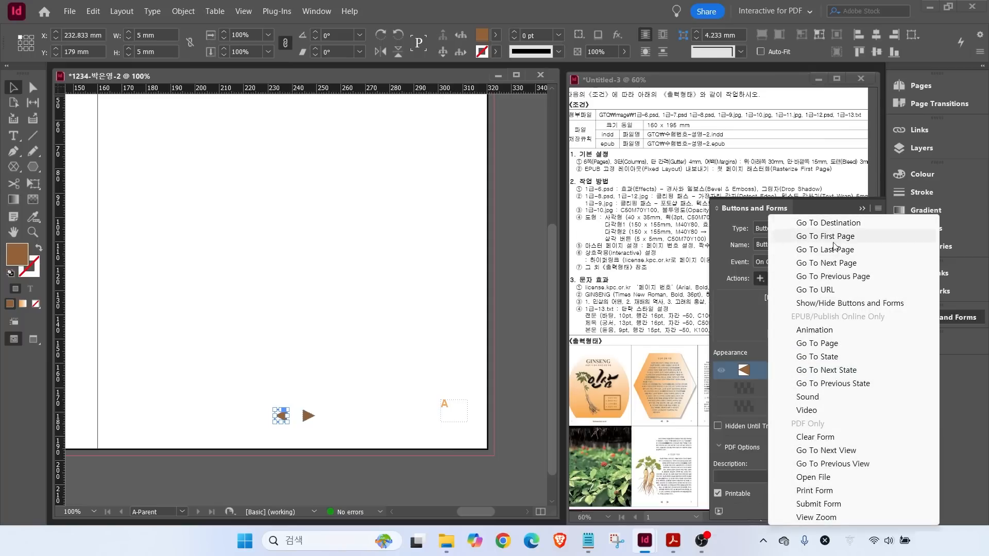
{"action": "key", "text": "ctrl"}
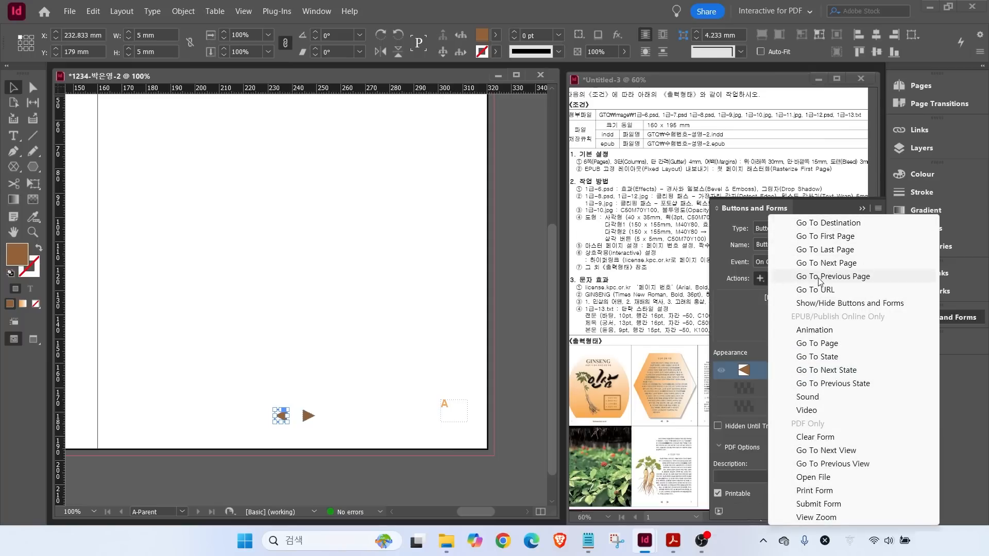
{"action": "left_click", "coordinate": [819, 278]}
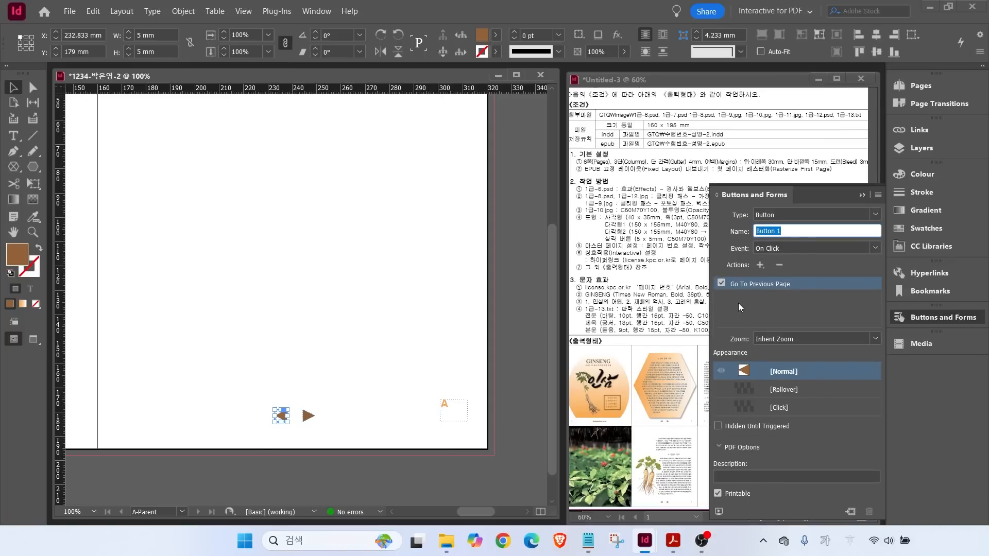
{"action": "left_click_drag", "start_coordinate": [755, 215], "coordinate": [717, 197]}
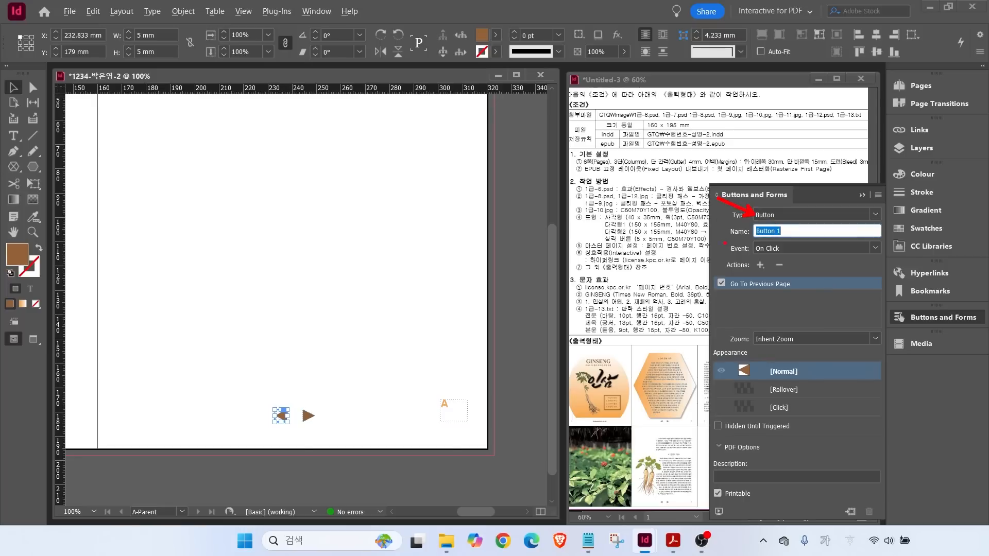
{"action": "left_click_drag", "start_coordinate": [750, 254], "coordinate": [708, 239]}
{"action": "left_click_drag", "start_coordinate": [755, 289], "coordinate": [726, 320]}
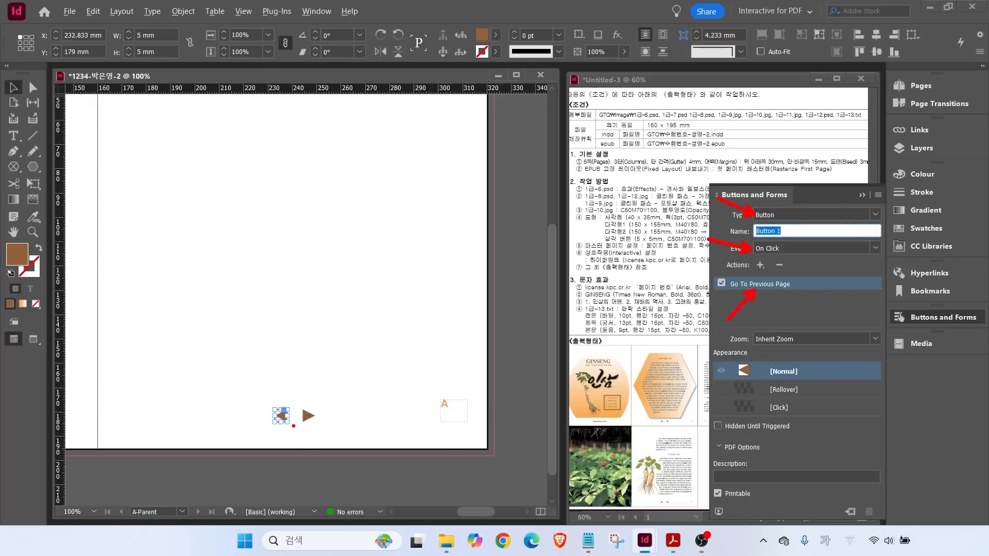
{"action": "key", "text": "Escape"}
- Convert the right-pointing triangle into a Button with the On Click event and a Go To Next Page action
{"action": "left_click", "coordinate": [307, 420]}
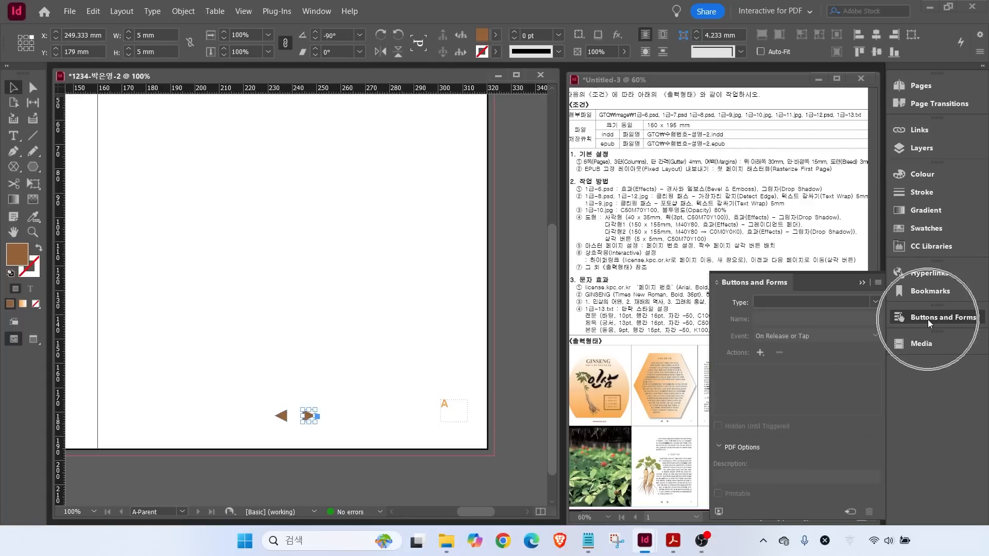
{"action": "left_click", "coordinate": [844, 303]}
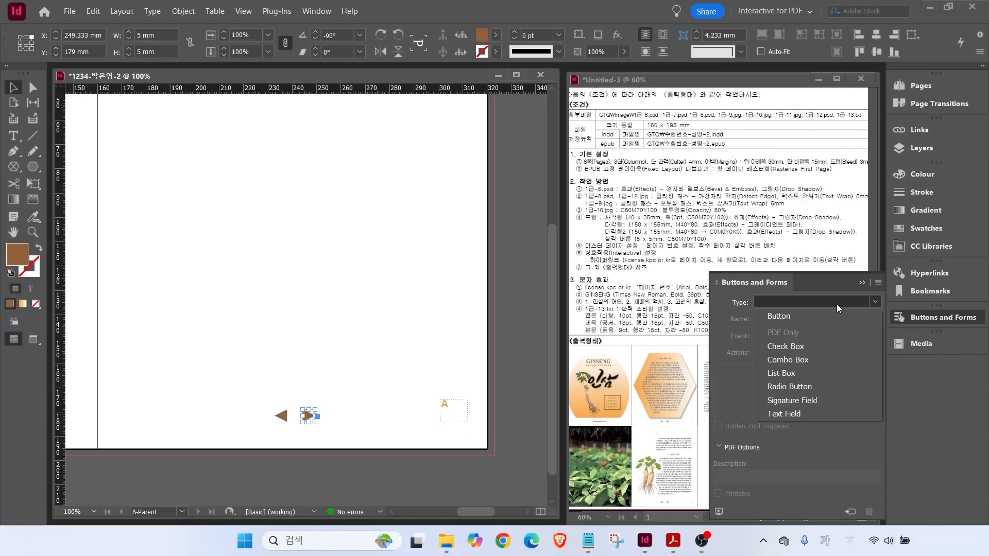
{"action": "left_click", "coordinate": [770, 320]}
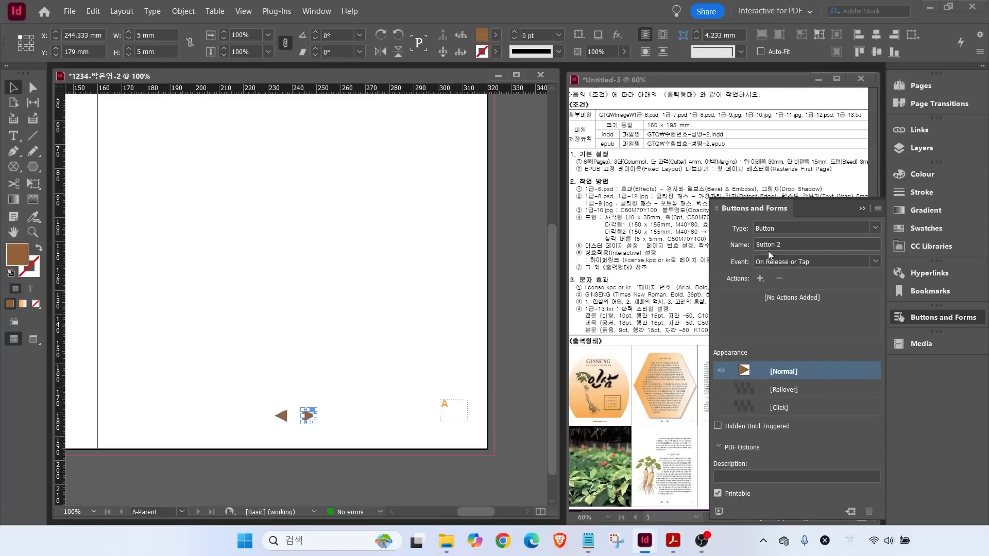
{"action": "left_click", "coordinate": [765, 261]}
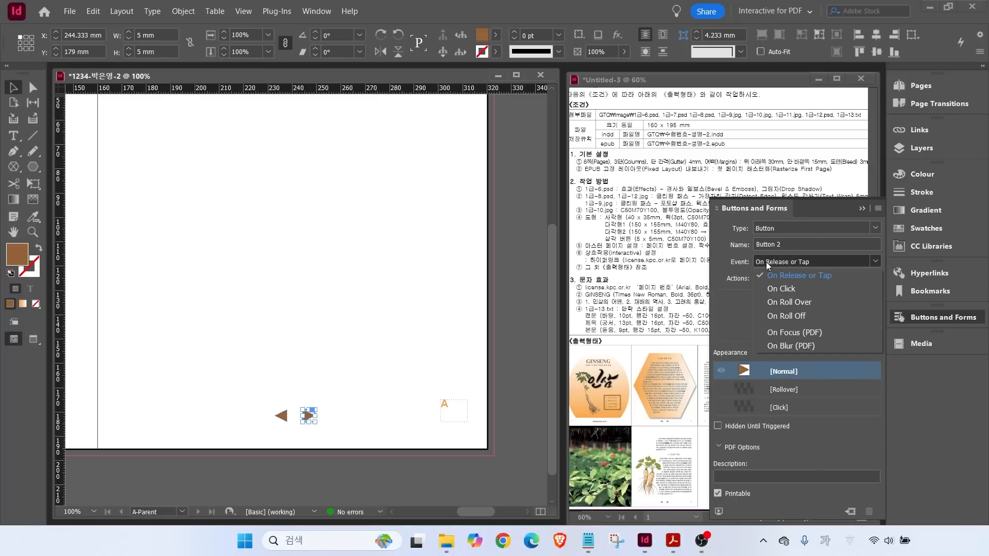
{"action": "left_click", "coordinate": [775, 291]}
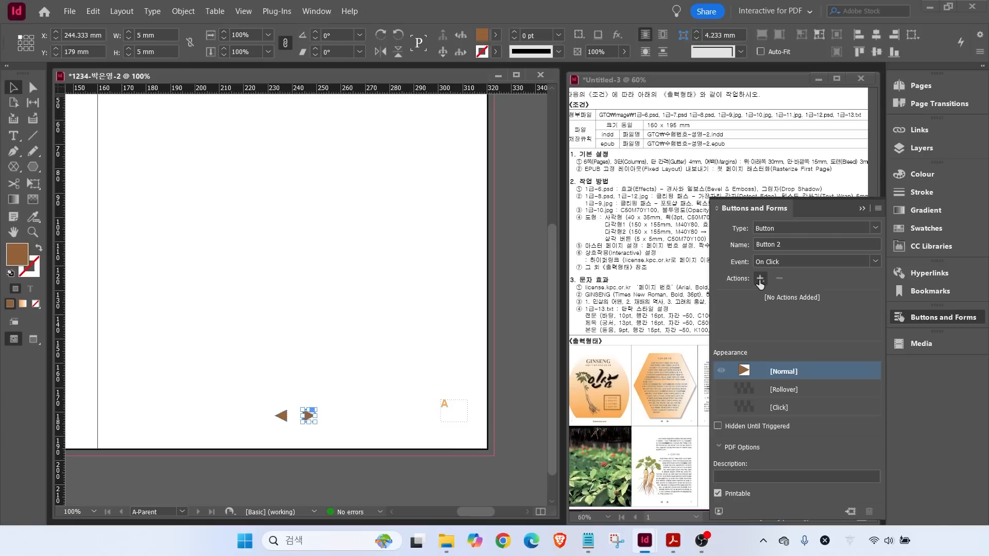
{"action": "left_click", "coordinate": [760, 280]}
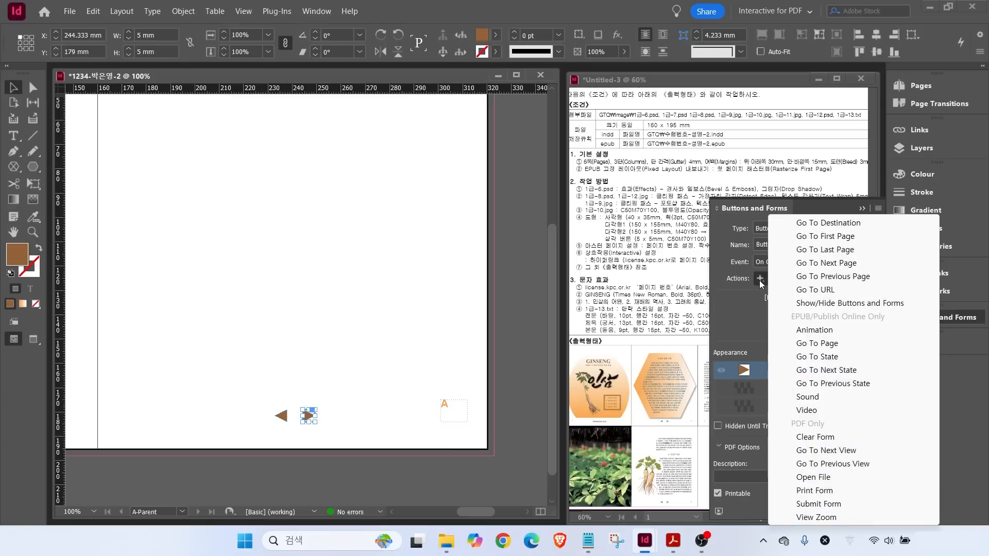
{"action": "left_click", "coordinate": [831, 262]}
{"action": "left_click", "coordinate": [396, 342]}
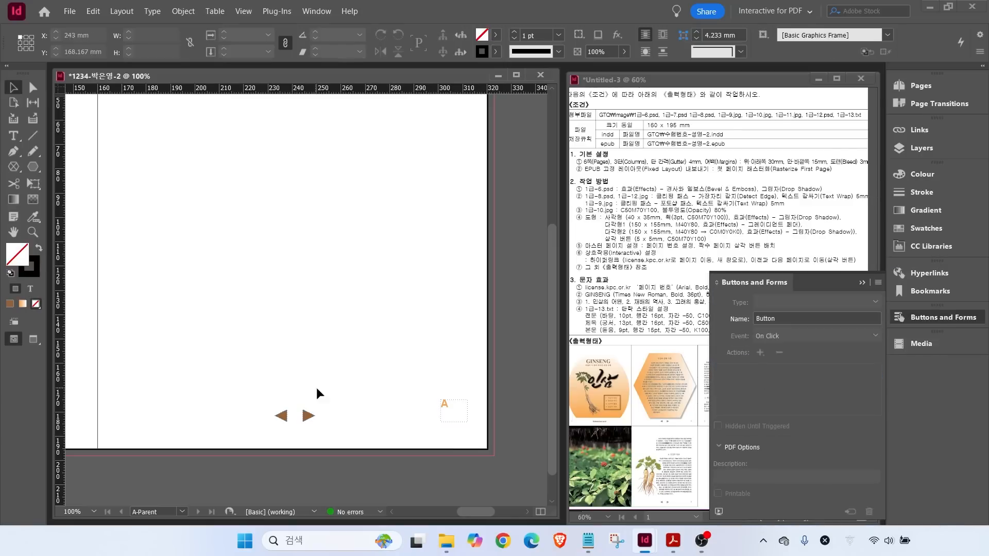
{"action": "left_click", "coordinate": [307, 414]}
{"action": "left_click", "coordinate": [272, 413]}
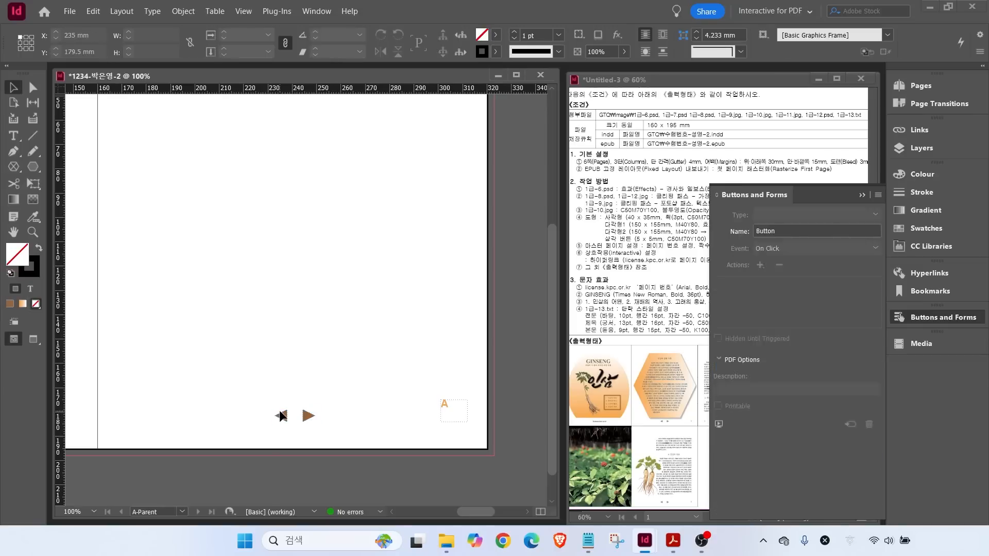
{"action": "left_click", "coordinate": [284, 411]}
{"action": "left_click", "coordinate": [366, 402]}
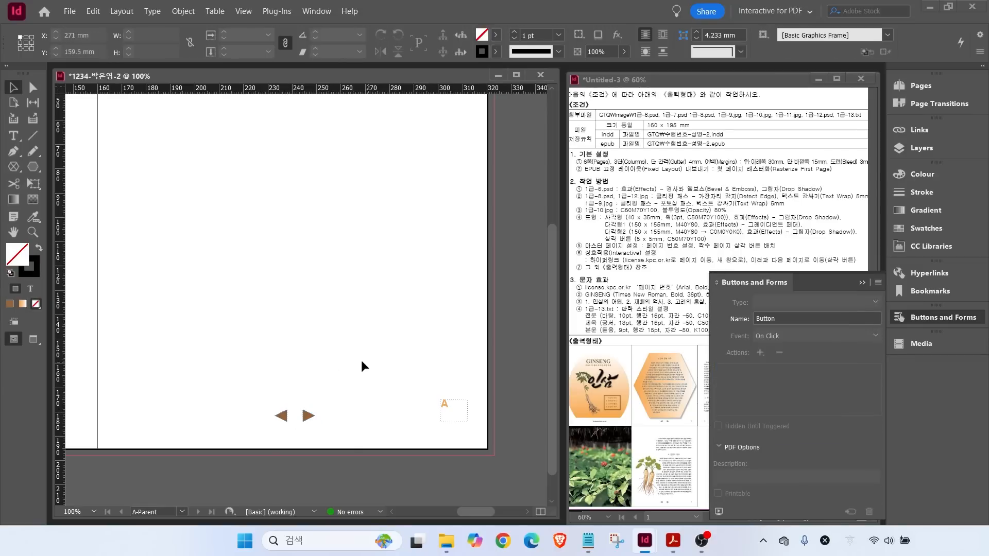
- Check the 1-2 spread, then move the page numbers and triangle buttons lower on A-Parent, placing the triangles at Y 182.25 mm
{"action": "double_click", "coordinate": [15, 235]}
{"action": "left_click", "coordinate": [918, 88]}
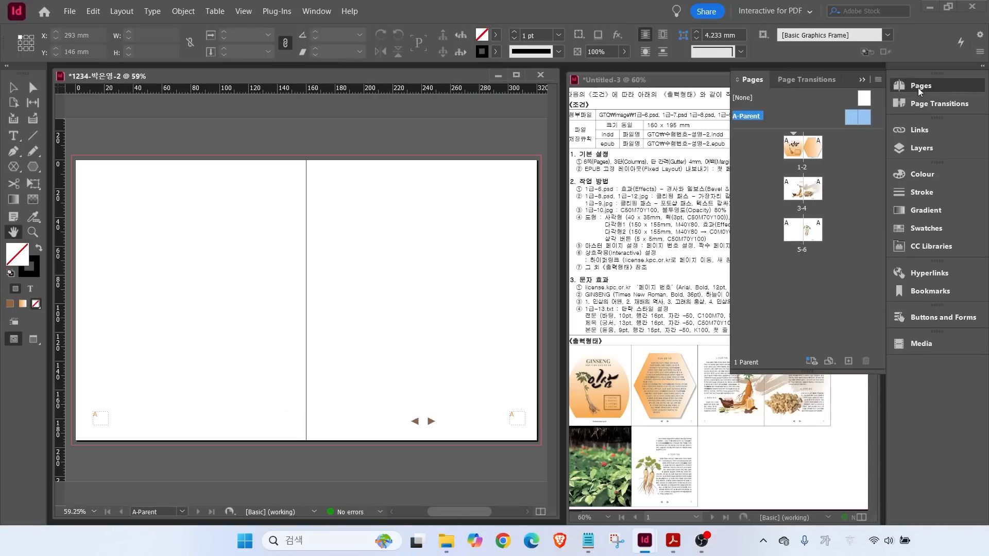
{"action": "double_click", "coordinate": [799, 150]}
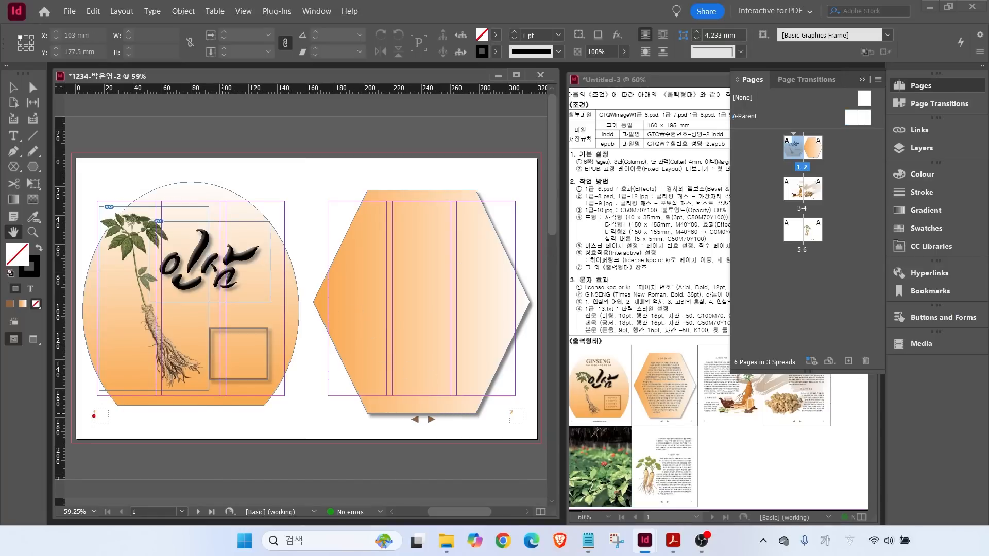
{"action": "left_click_drag", "start_coordinate": [91, 408], "coordinate": [76, 385]}
{"action": "left_click", "coordinate": [848, 122]}
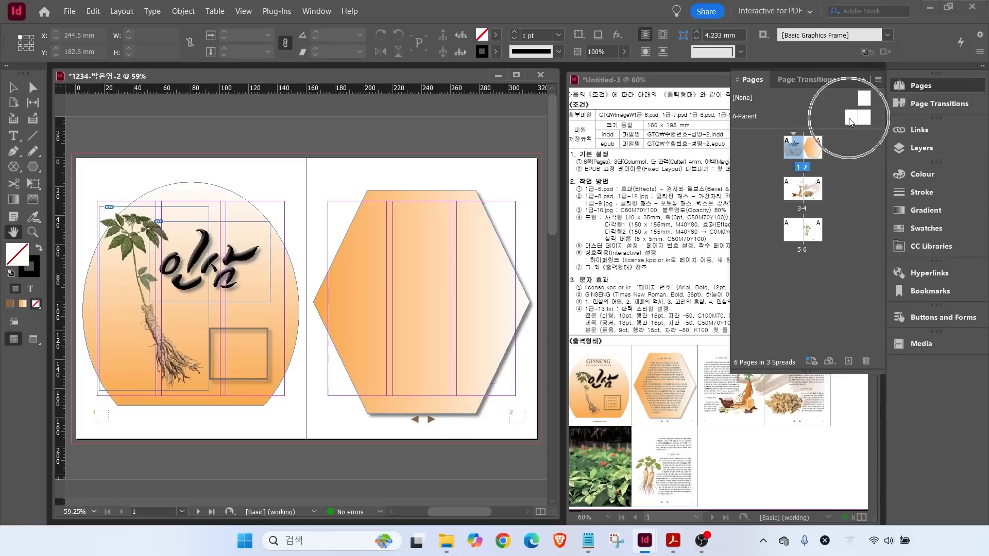
{"action": "double_click", "coordinate": [849, 122]}
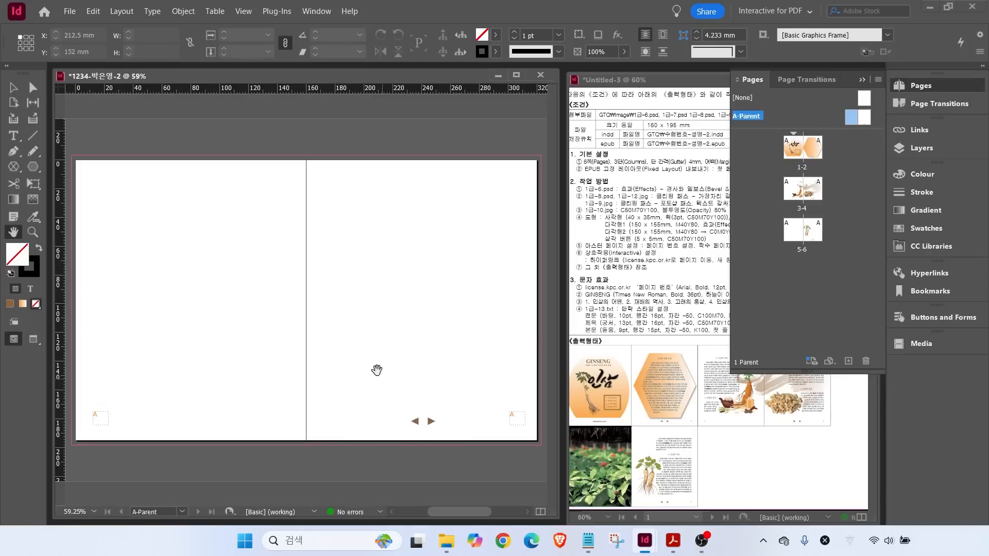
{"action": "left_click", "coordinate": [13, 88]}
{"action": "left_click_drag", "start_coordinate": [95, 397], "coordinate": [530, 431]}
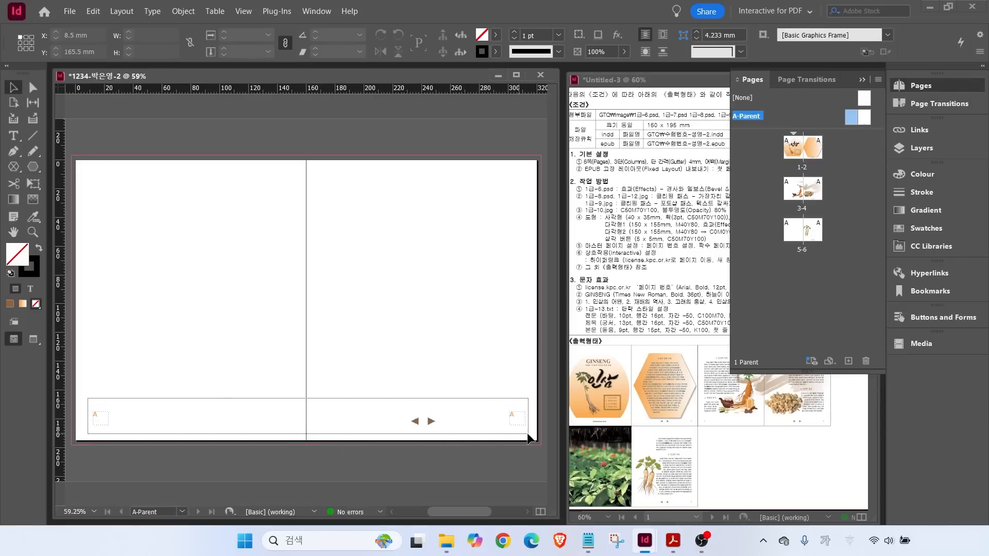
{"action": "left_click", "coordinate": [424, 417]}
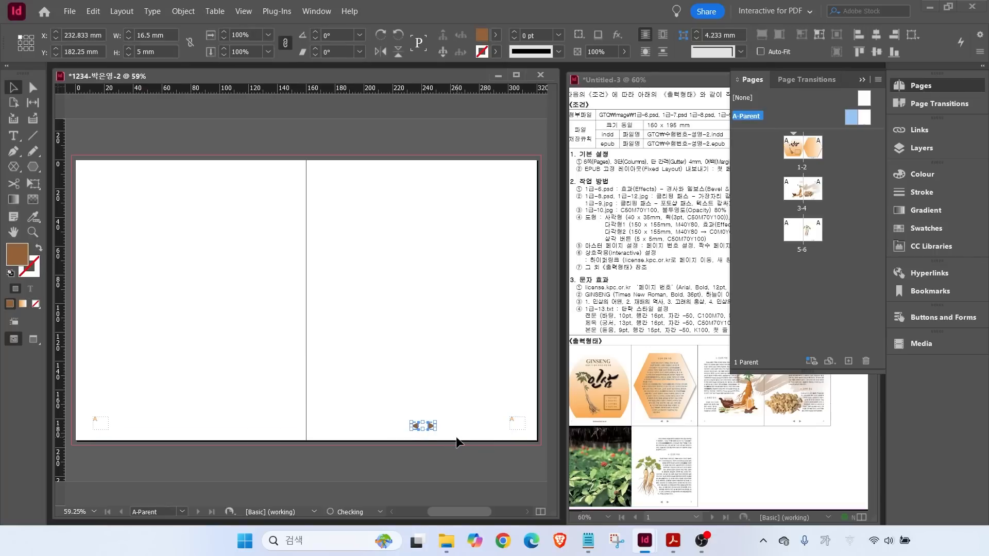
{"action": "left_click", "coordinate": [377, 336]}
- Add a text frame reading license.kpc.or.kr on page 1, just below the orange shape
{"action": "double_click", "coordinate": [795, 149]}
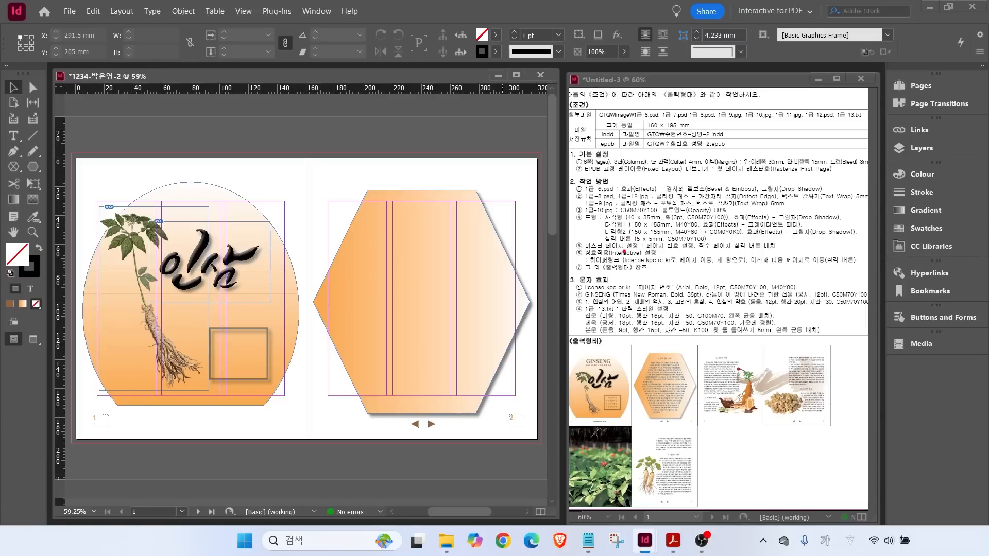
{"action": "left_click_drag", "start_coordinate": [636, 256], "coordinate": [616, 223]}
{"action": "left_click_drag", "start_coordinate": [593, 265], "coordinate": [713, 264]}
{"action": "key", "text": "Escape"}
{"action": "scroll", "coordinate": [167, 419], "scroll_direction": "up", "scroll_amount": 4}
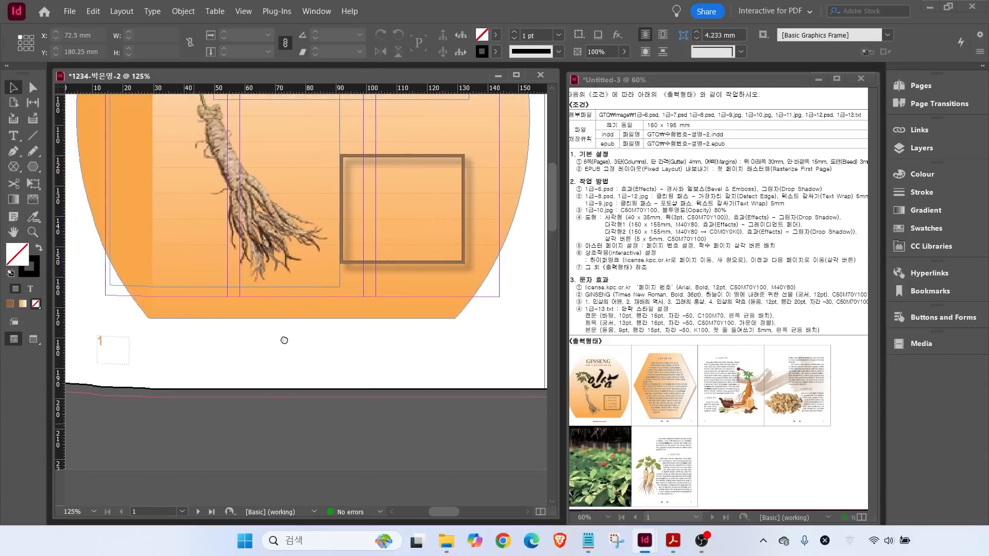
{"action": "left_click", "coordinate": [14, 136]}
{"action": "left_click_drag", "start_coordinate": [186, 323], "coordinate": [408, 351]}
{"action": "type", "text": "license.kpc.or.kr"}
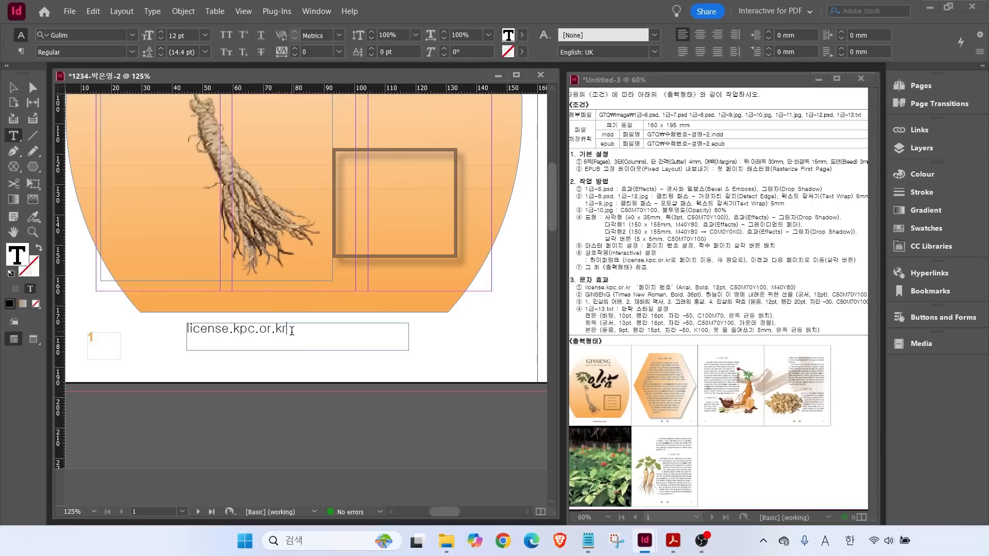
- Set the license.kpc.or.kr text in Arial Bold
{"action": "left_click_drag", "start_coordinate": [290, 328], "coordinate": [162, 326]}
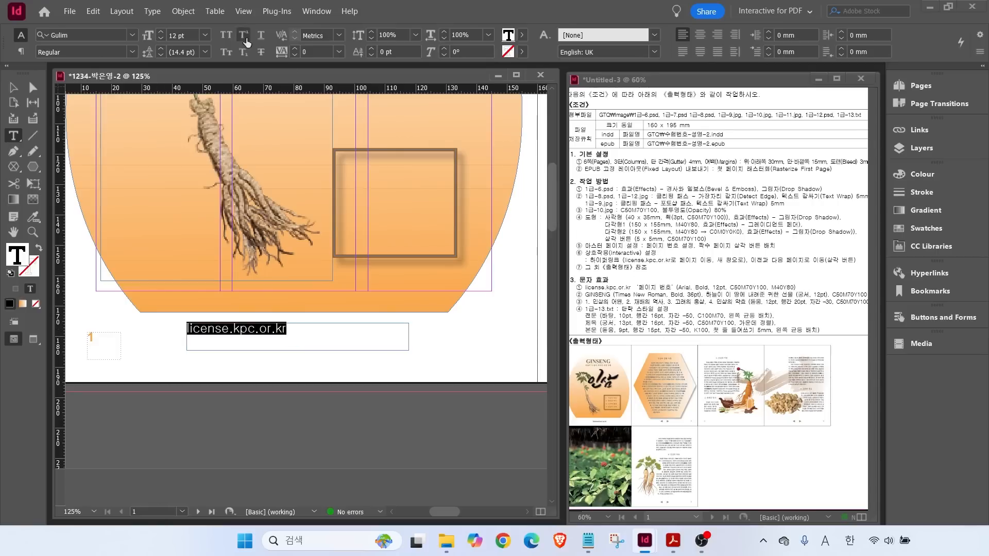
{"action": "left_click", "coordinate": [127, 35]}
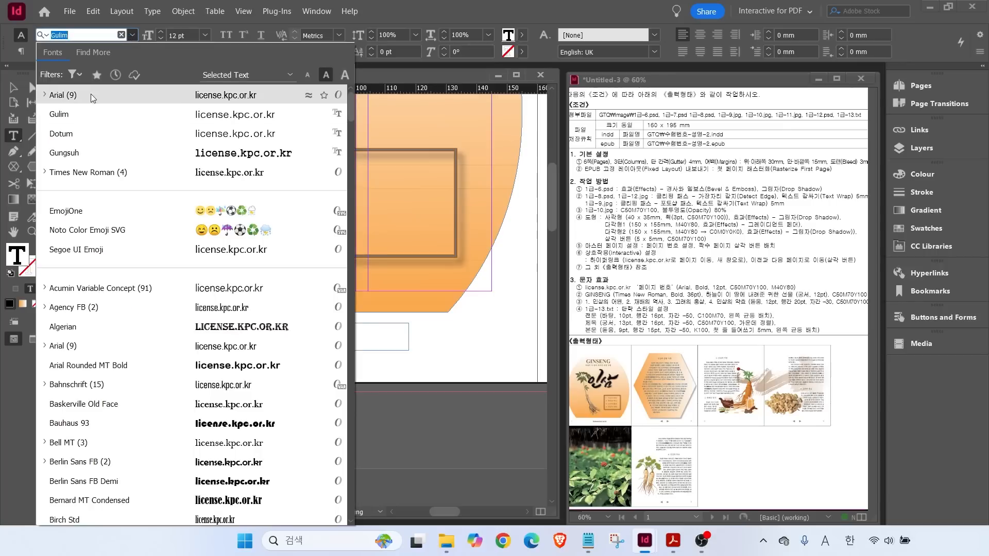
{"action": "left_click", "coordinate": [90, 93]}
{"action": "left_click", "coordinate": [132, 52]}
{"action": "left_click", "coordinate": [80, 149]}
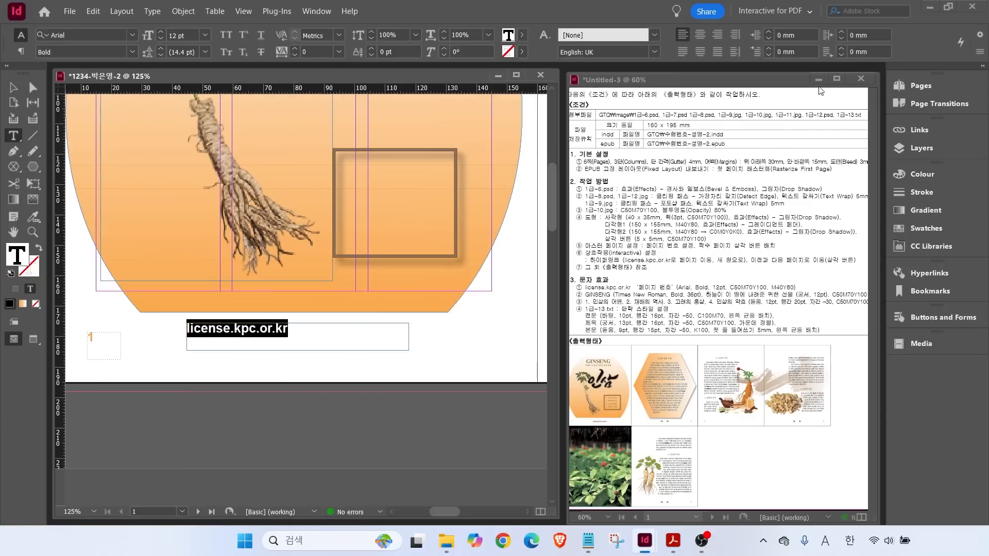
- Switch to the Typography workspace and color the web address text with the C=50 M=70 Y=100 K=0 swatch
{"action": "left_click", "coordinate": [772, 11]}
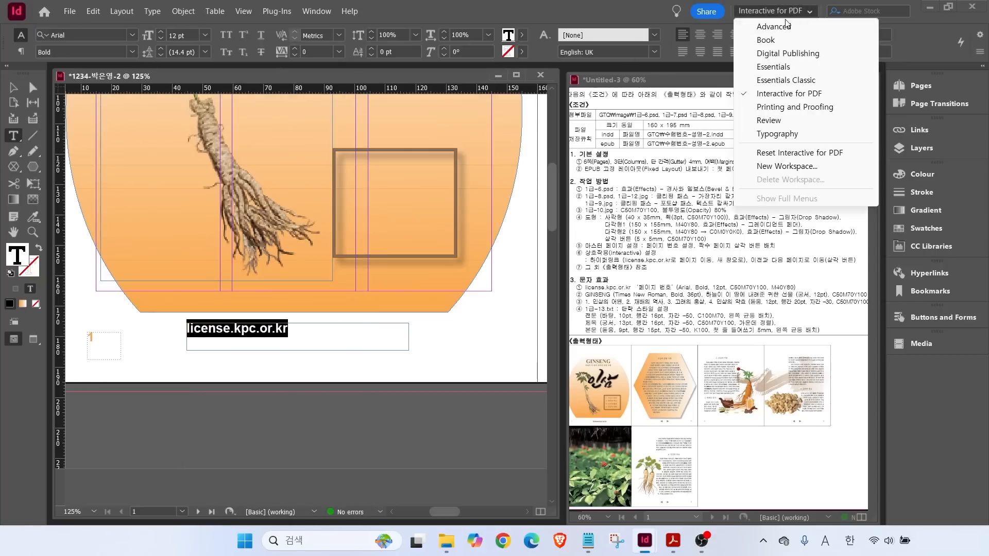
{"action": "left_click", "coordinate": [775, 135]}
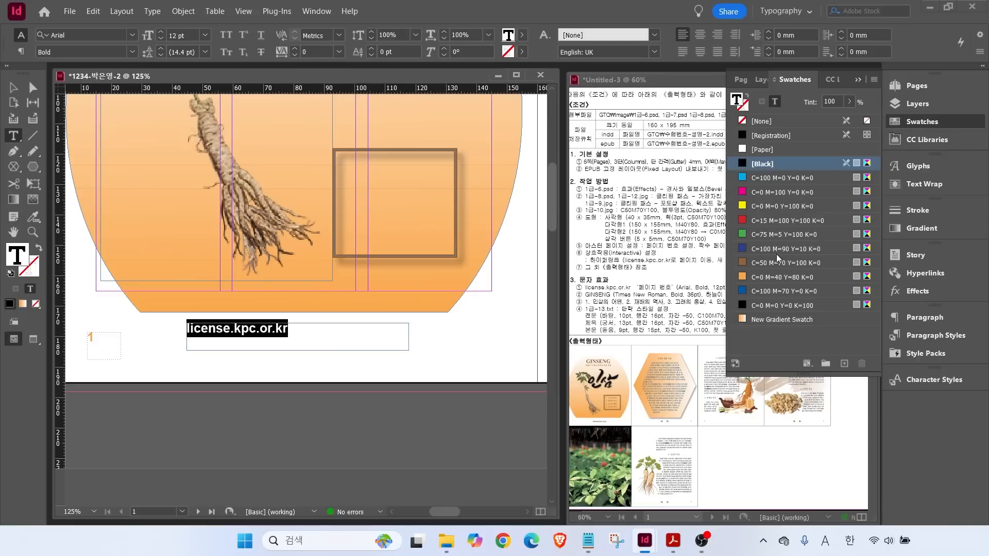
{"action": "left_click", "coordinate": [782, 263]}
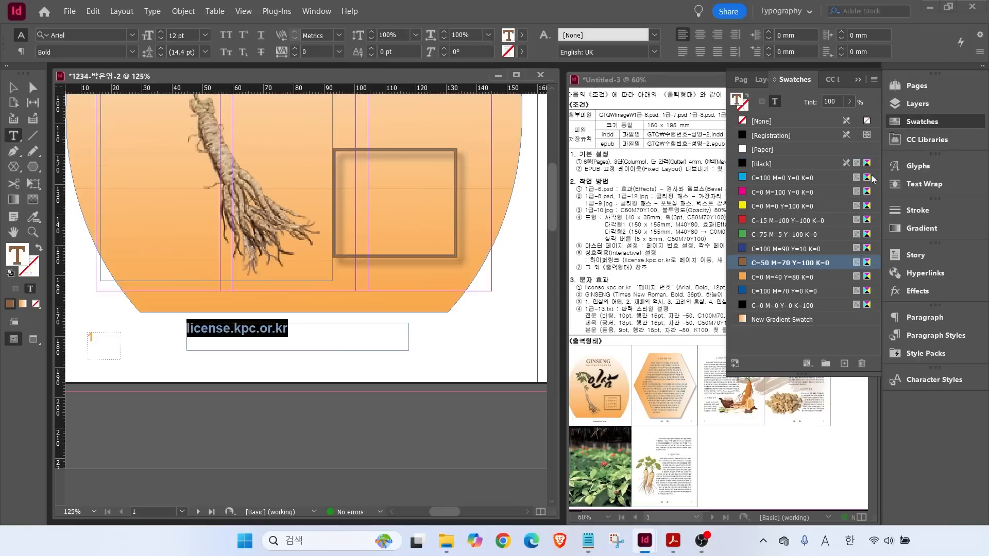
{"action": "left_click", "coordinate": [920, 121]}
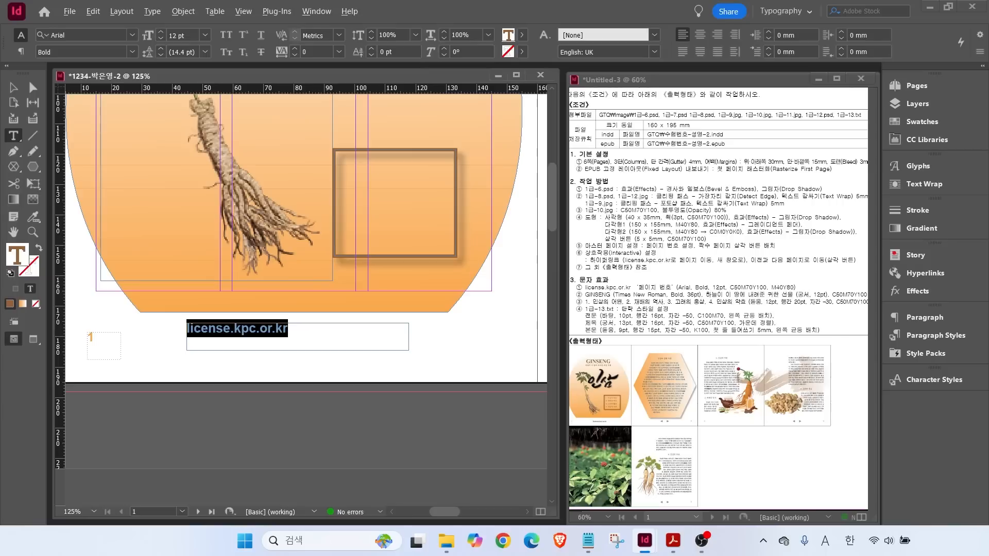
{"action": "left_click", "coordinate": [922, 273]}
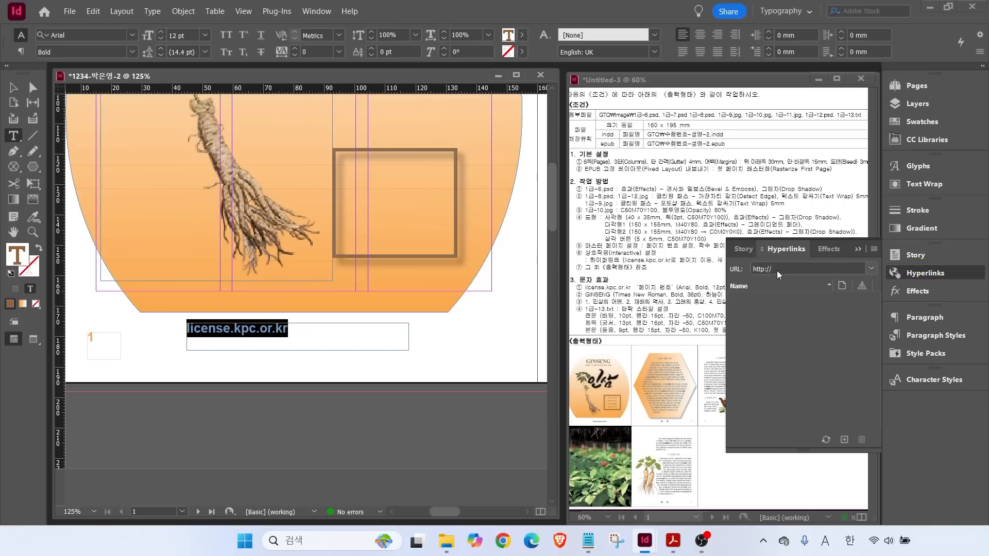
{"action": "left_click", "coordinate": [776, 268]}
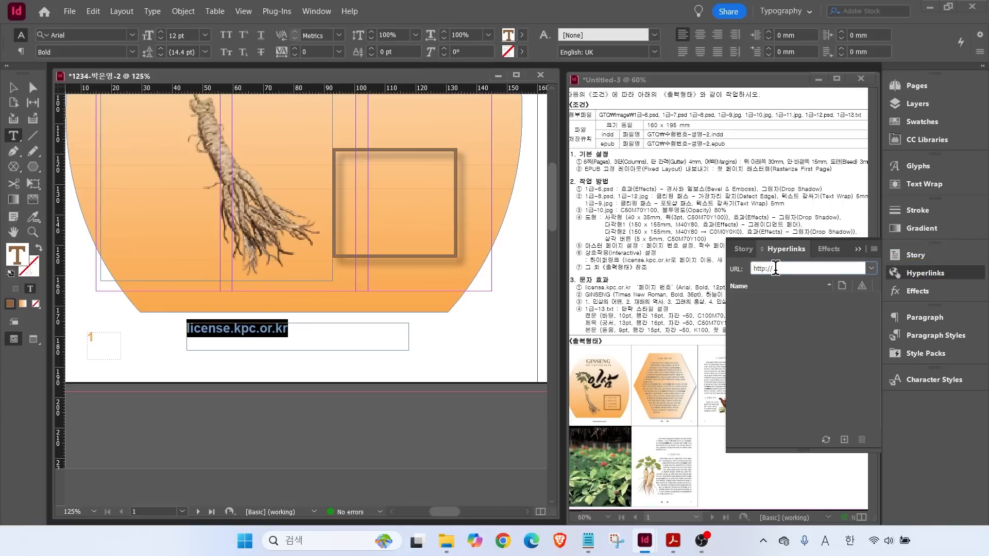
{"action": "left_click", "coordinate": [764, 269]}
{"action": "type", "text": "s"}
{"action": "left_click", "coordinate": [787, 268]}
{"action": "type", "text": "license.kpc.or.kr"}
{"action": "key", "text": "Return"}
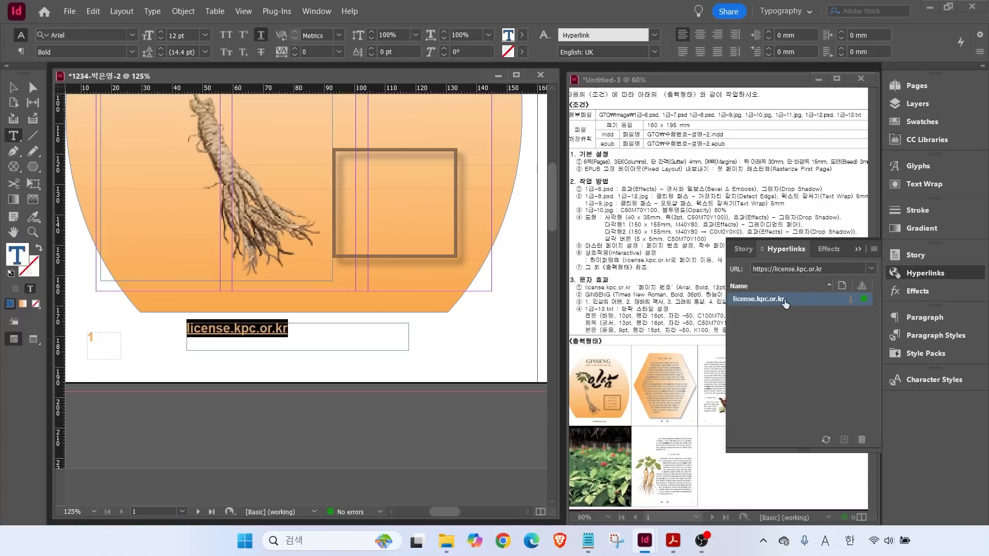
{"action": "left_click_drag", "start_coordinate": [772, 306], "coordinate": [795, 328]}
{"action": "mouse_move", "coordinate": [722, 306]}
{"action": "left_mouse_down"}
{"action": "mouse_move", "coordinate": [798, 320]}
{"action": "mouse_move", "coordinate": [818, 306]}
{"action": "left_mouse_up"}
{"action": "left_click", "coordinate": [918, 273]}
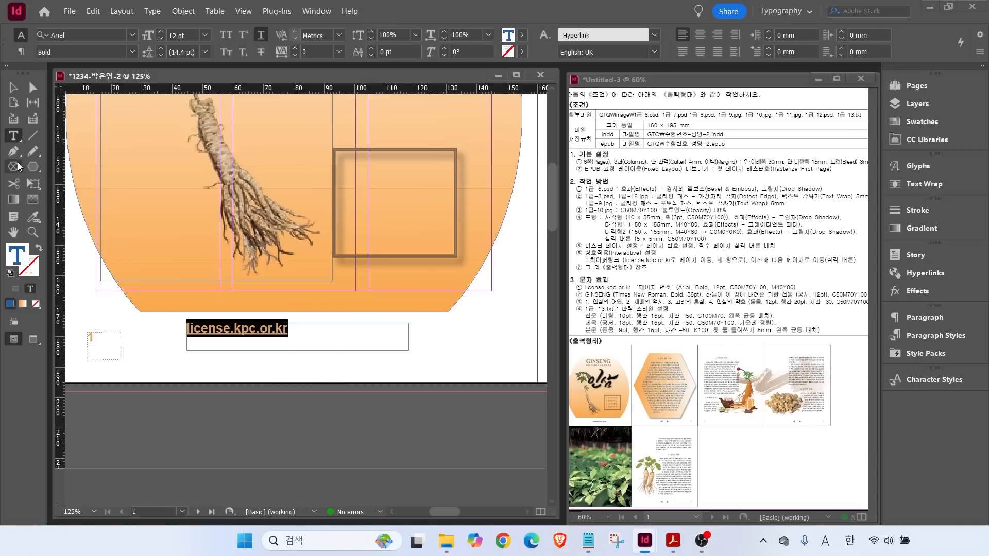
- Copy the word GINSENG from the 1급-13.txt file in Notepad
{"action": "double_click", "coordinate": [15, 232]}
{"action": "key", "text": "Escape"}
{"action": "left_click_drag", "start_coordinate": [139, 418], "coordinate": [184, 420]}
{"action": "left_click", "coordinate": [305, 420]}
{"action": "key", "text": "ctrl+2"}
{"action": "left_click_drag", "start_coordinate": [603, 295], "coordinate": [579, 264]}
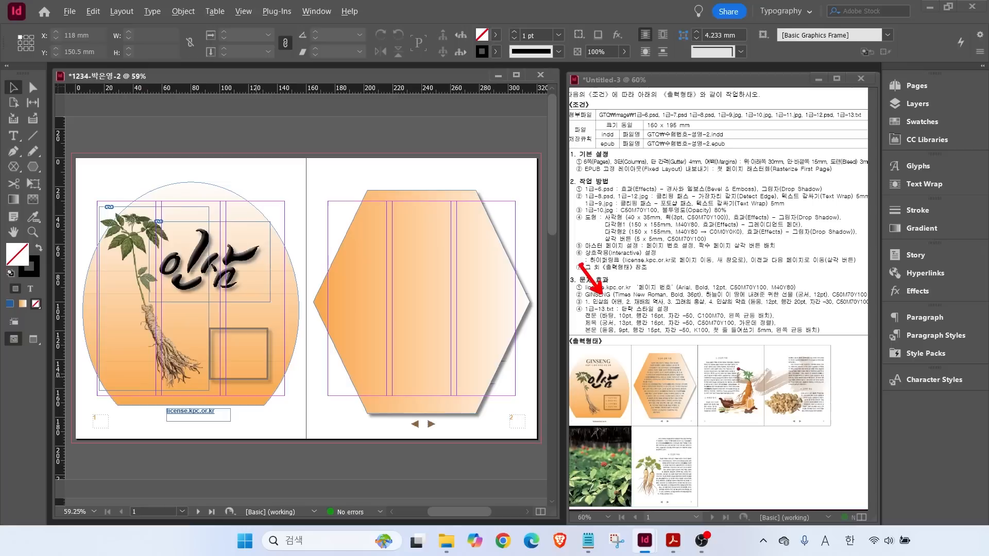
{"action": "key", "text": "Escape"}
{"action": "left_click", "coordinate": [588, 541]}
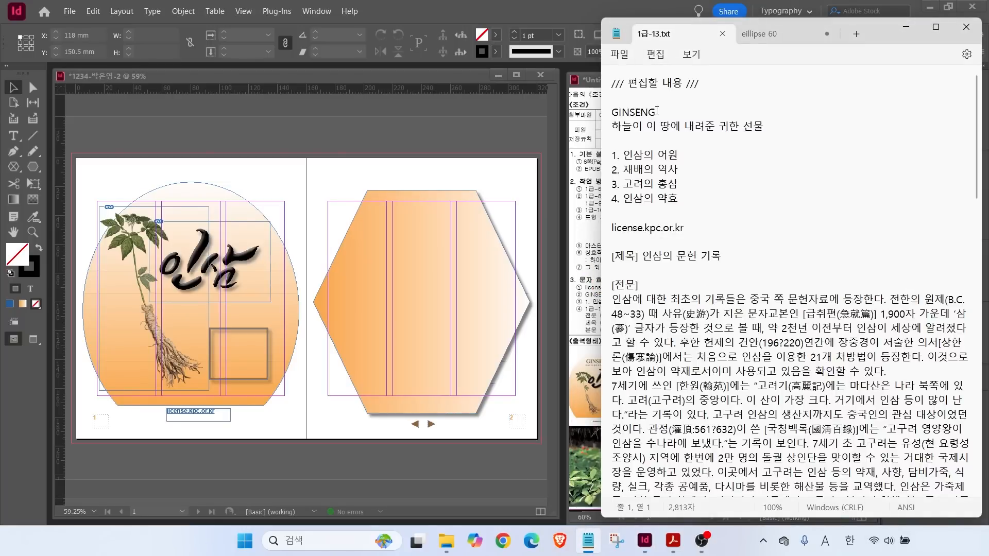
{"action": "left_click_drag", "start_coordinate": [671, 114], "coordinate": [607, 112]}
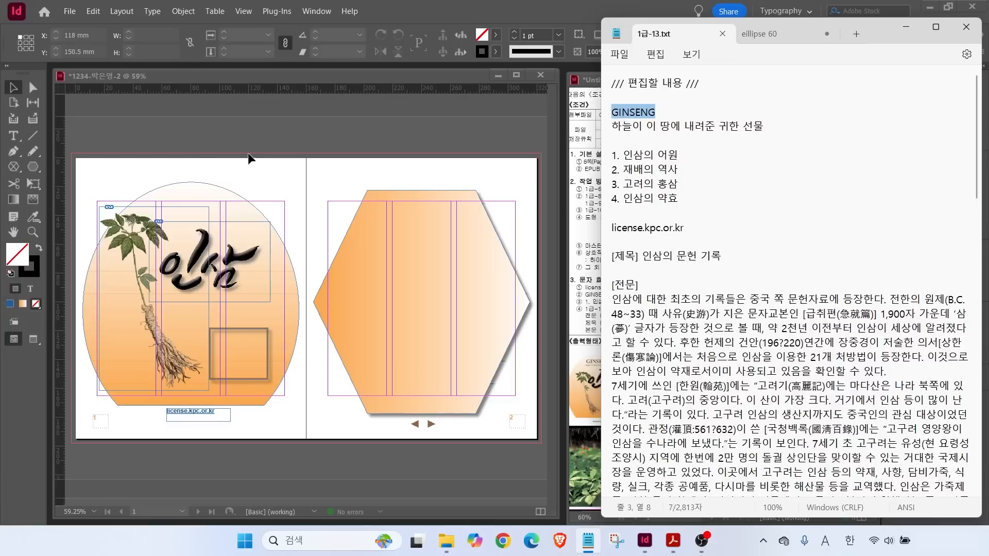
{"action": "left_click", "coordinate": [153, 165]}
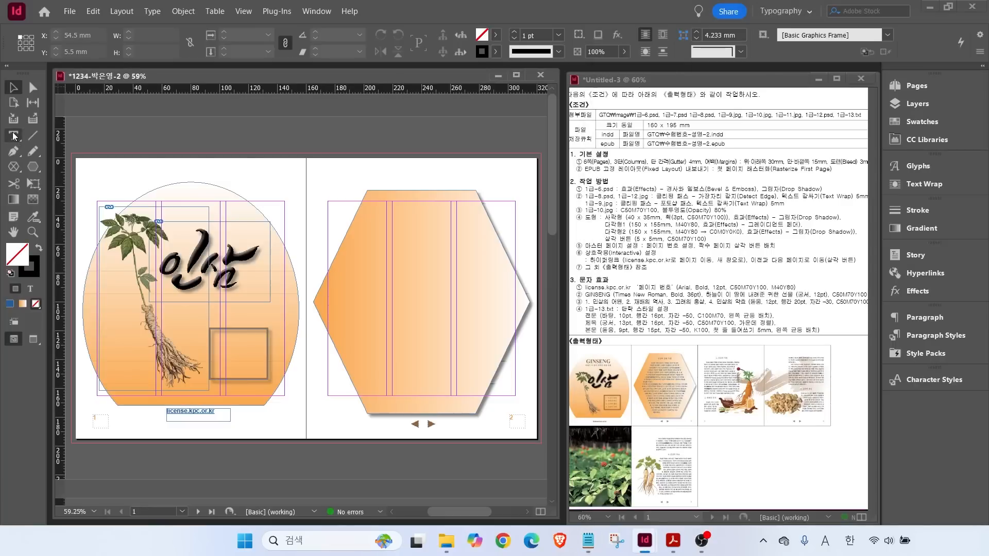
- Add a text frame about 74 mm wide above the ginseng artwork on page 1, reading GINSENG
{"action": "left_click", "coordinate": [13, 136]}
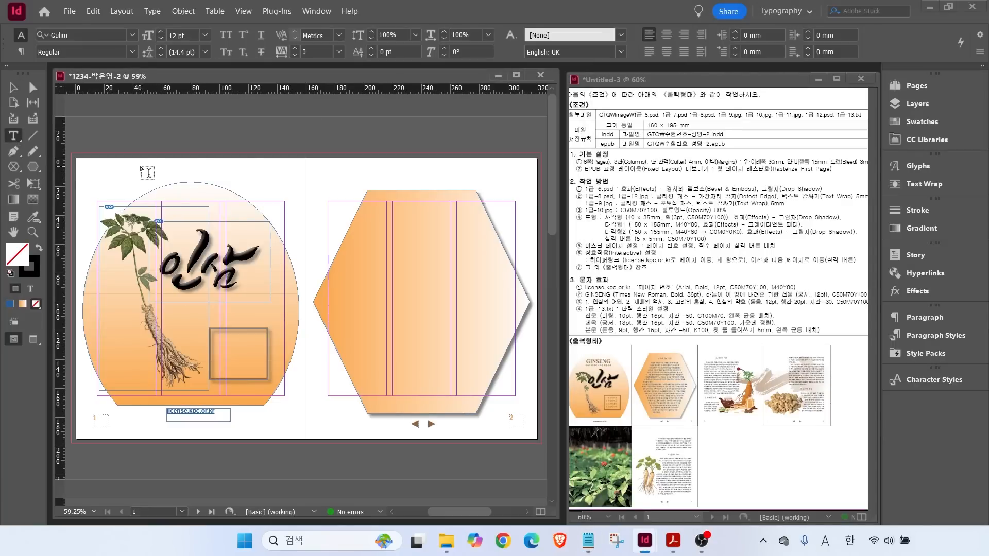
{"action": "mouse_move", "coordinate": [141, 171]}
{"action": "left_mouse_down"}
{"action": "mouse_move", "coordinate": [203, 196]}
{"action": "mouse_move", "coordinate": [248, 197]}
{"action": "left_mouse_up"}
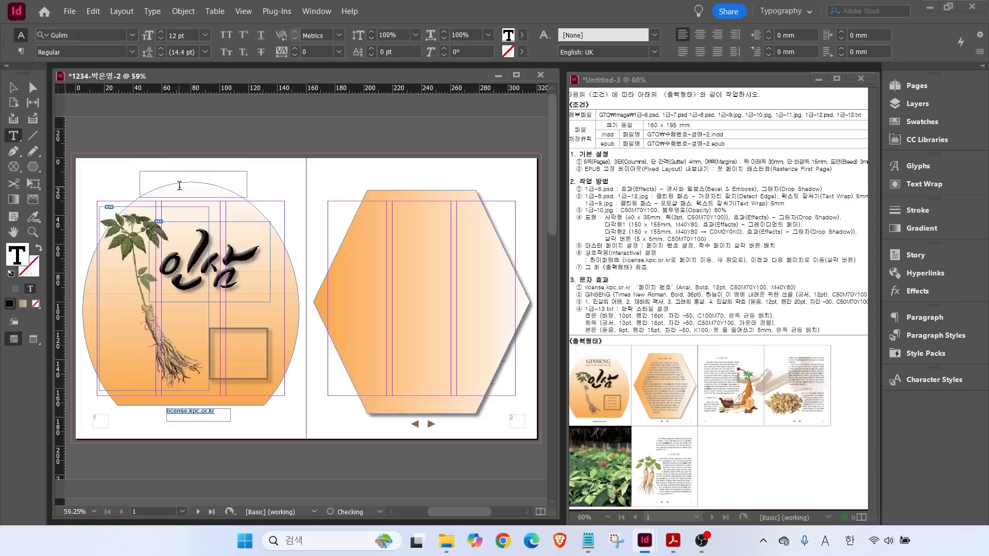
{"action": "type", "text": "GINSENG"}
- Set the GINSENG title in Times New Roman Bold at 36 pt
{"action": "key", "text": "ctrl+a"}
{"action": "left_click", "coordinate": [133, 35]}
{"action": "left_click", "coordinate": [87, 172]}
{"action": "left_click", "coordinate": [205, 35]}
{"action": "left_click", "coordinate": [189, 187]}
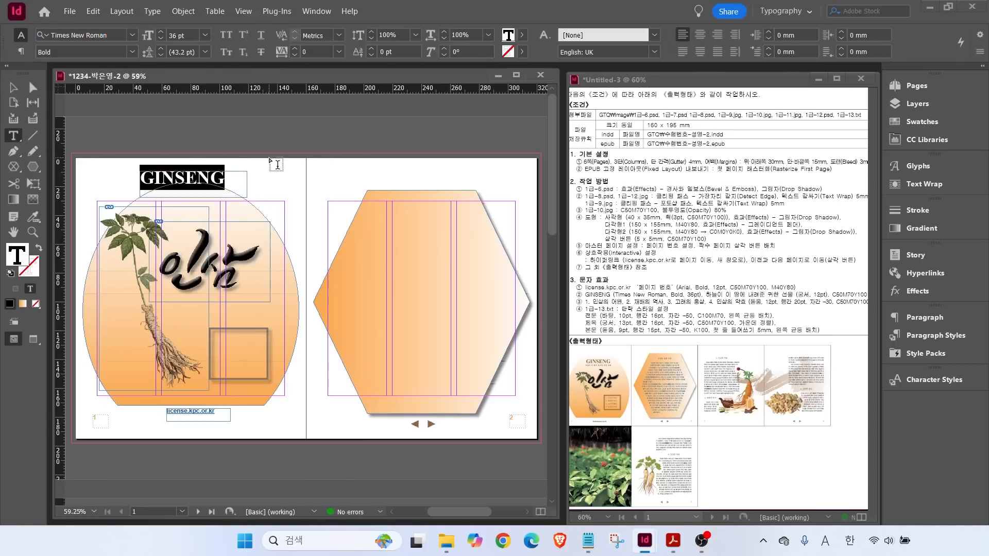
- Color GINSENG with the C=50 M=70 Y=100 K=0 swatch and center it in a frame shortened to 13 mm
{"action": "left_click", "coordinate": [910, 124]}
{"action": "left_click", "coordinate": [763, 267]}
{"action": "key", "text": "ctrl+shift+c"}
{"action": "left_click", "coordinate": [912, 123]}
{"action": "key", "text": "Escape"}
{"action": "left_click_drag", "start_coordinate": [193, 197], "coordinate": [189, 188]}
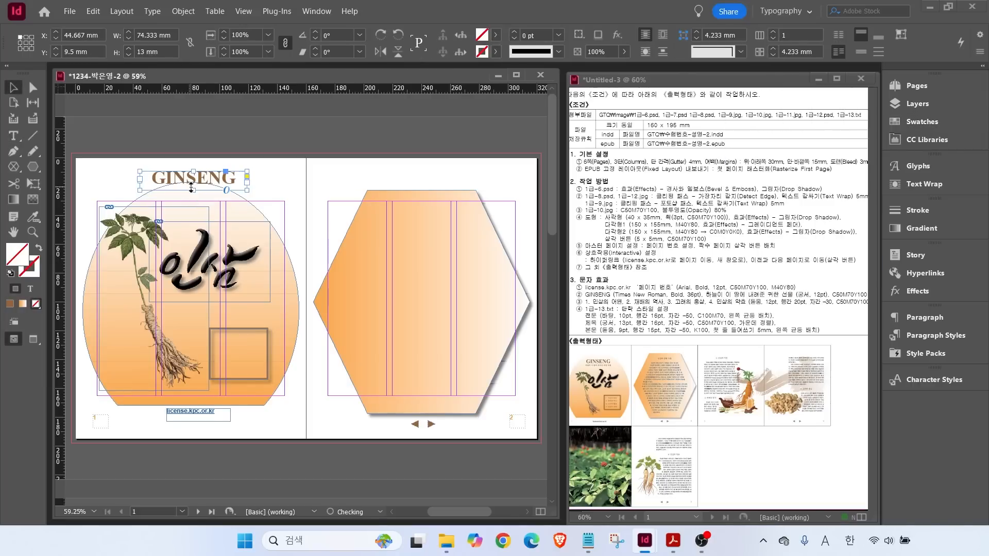
- Copy the line 하늘이 이 땅에 내려준 귀한 선물 from 1급-13.txt in Notepad into a new 99 × 6.5 mm text frame below GINSENG
{"action": "key", "text": "alt+Tab"}
{"action": "triple_click", "coordinate": [785, 133]}
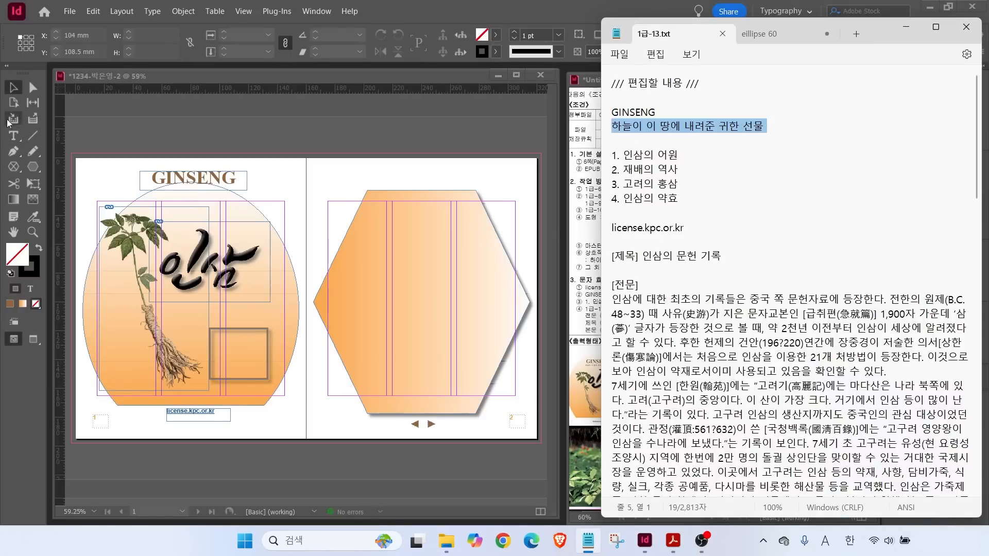
{"action": "key", "text": "alt+Tab"}
{"action": "key", "text": "t"}
{"action": "left_click_drag", "start_coordinate": [127, 186], "coordinate": [270, 195]}
{"action": "key", "text": "ctrl+v"}
- Set the subtitle line in Gungsuh and color it with the C=50 M=70 Y=100 K=0 swatch
{"action": "key", "text": "ctrl+a"}
{"action": "left_click", "coordinate": [133, 35]}
{"action": "left_click", "coordinate": [64, 172]}
{"action": "left_click", "coordinate": [922, 122]}
{"action": "left_click", "coordinate": [785, 277]}
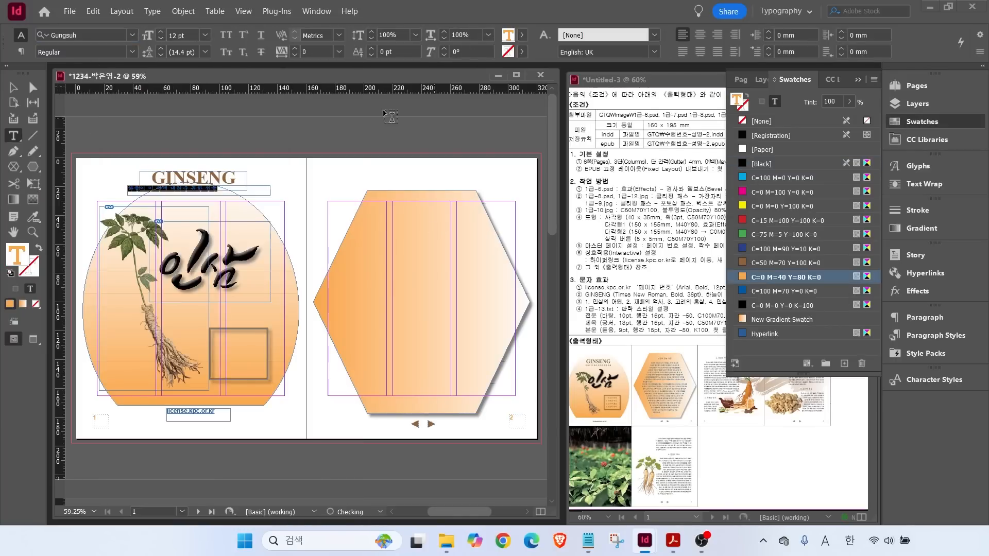
{"action": "key", "text": "Escape"}
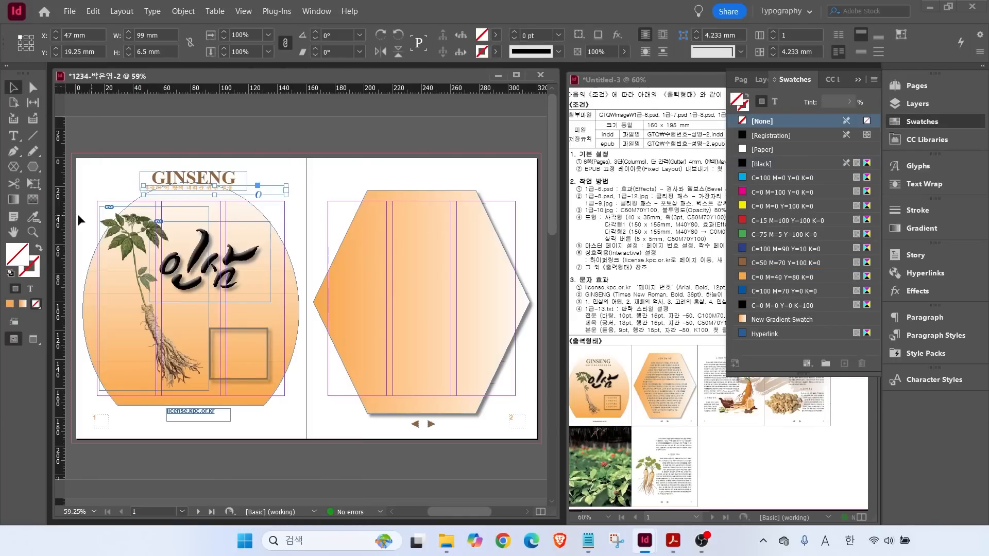
{"action": "double_click", "coordinate": [165, 189]}
{"action": "key", "text": "ctrl+a"}
{"action": "left_click", "coordinate": [756, 263]}
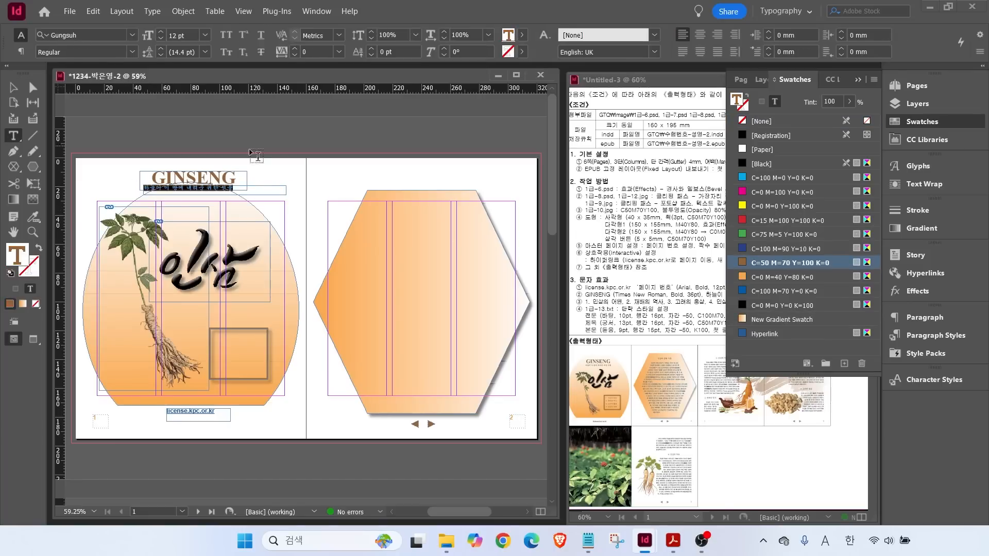
- Nudge the subtitle frame slightly to the right beneath the GINSENG title
{"action": "key", "text": "Escape"}
{"action": "key", "text": "Right"}
{"action": "left_click", "coordinate": [212, 176], "text": "shift"}
{"action": "left_click_drag", "start_coordinate": [211, 175], "coordinate": [201, 189]}
{"action": "left_click", "coordinate": [322, 183]}
- Copy the four numbered items from 인삼의 어원 to 인삼의 약효 out of 1급-13.txt into a new text frame inside the brown rectangle
{"action": "scroll", "coordinate": [258, 329], "scroll_direction": "down", "scroll_amount": 2}
{"action": "scroll", "coordinate": [263, 356], "scroll_direction": "up", "scroll_amount": 1}
{"action": "left_click", "coordinate": [588, 541]}
{"action": "left_click_drag", "start_coordinate": [612, 151], "coordinate": [695, 204]}
{"action": "left_click", "coordinate": [14, 135]}
{"action": "mouse_move", "coordinate": [217, 298]}
{"action": "left_mouse_down"}
{"action": "mouse_move", "coordinate": [264, 337]}
{"action": "mouse_move", "coordinate": [218, 302]}
{"action": "left_mouse_up"}
{"action": "key", "text": "ctrl+v"}
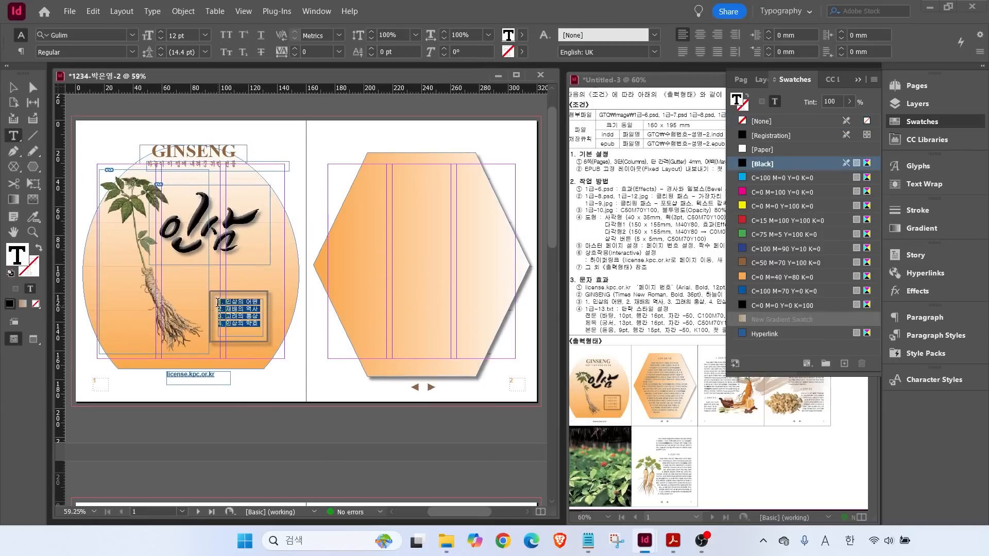
- Set the four-item list in the Dotum font
{"action": "left_click", "coordinate": [130, 36]}
{"action": "left_click", "coordinate": [87, 172]}
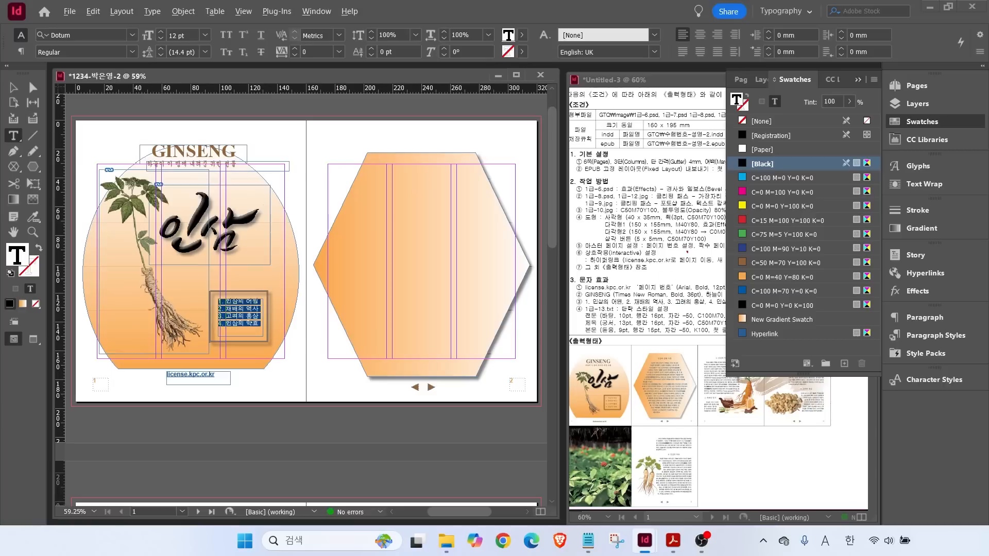
{"action": "left_click", "coordinate": [907, 125]}
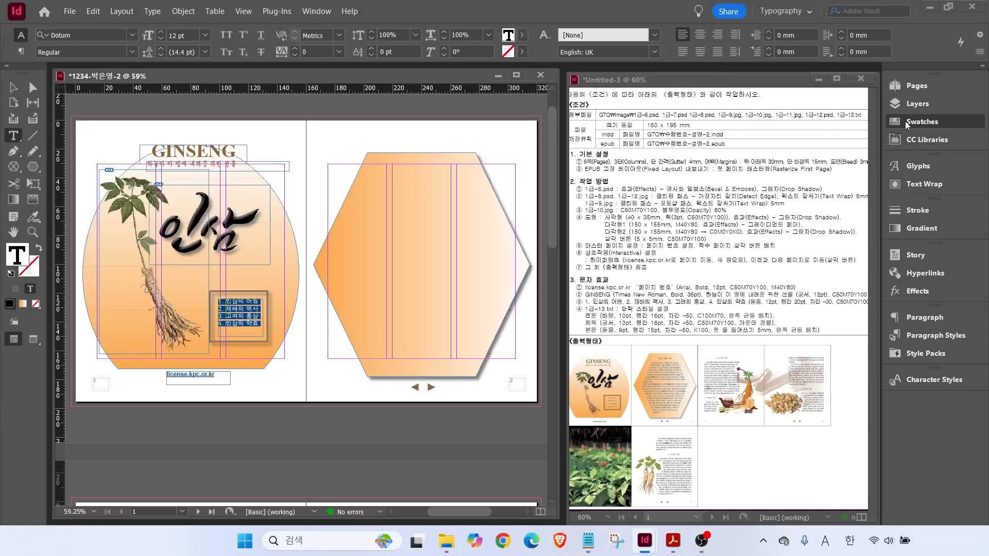
{"action": "key", "text": "alt"}
{"action": "left_click_drag", "start_coordinate": [70, 29], "coordinate": [105, 14]}
{"action": "left_click_drag", "start_coordinate": [162, 36], "coordinate": [203, 12]}
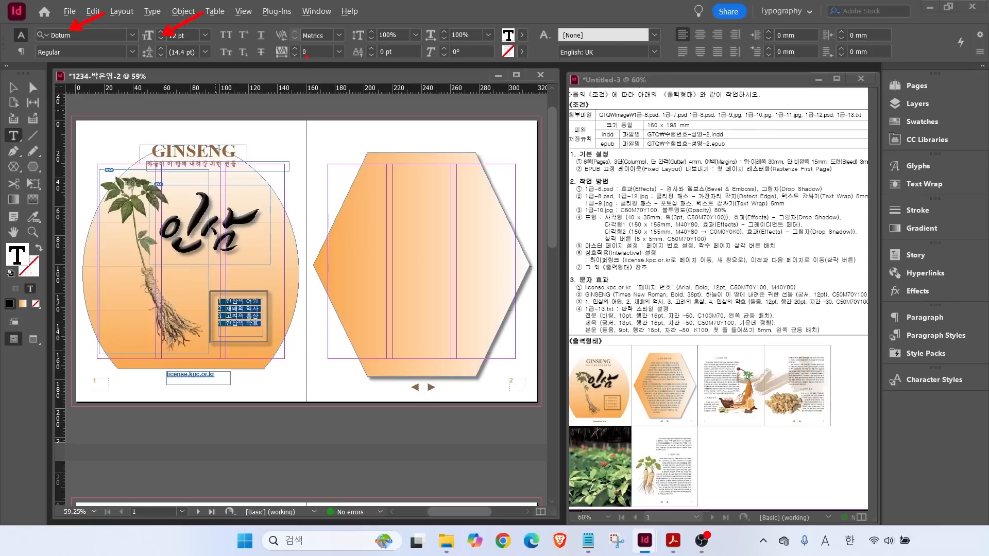
{"action": "left_click_drag", "start_coordinate": [308, 60], "coordinate": [273, 80]}
{"action": "left_click_drag", "start_coordinate": [189, 61], "coordinate": [157, 80]}
{"action": "left_click_drag", "start_coordinate": [156, 39], "coordinate": [218, 60]}
{"action": "left_click_drag", "start_coordinate": [290, 43], "coordinate": [360, 60]}
{"action": "key", "text": "Escape"}
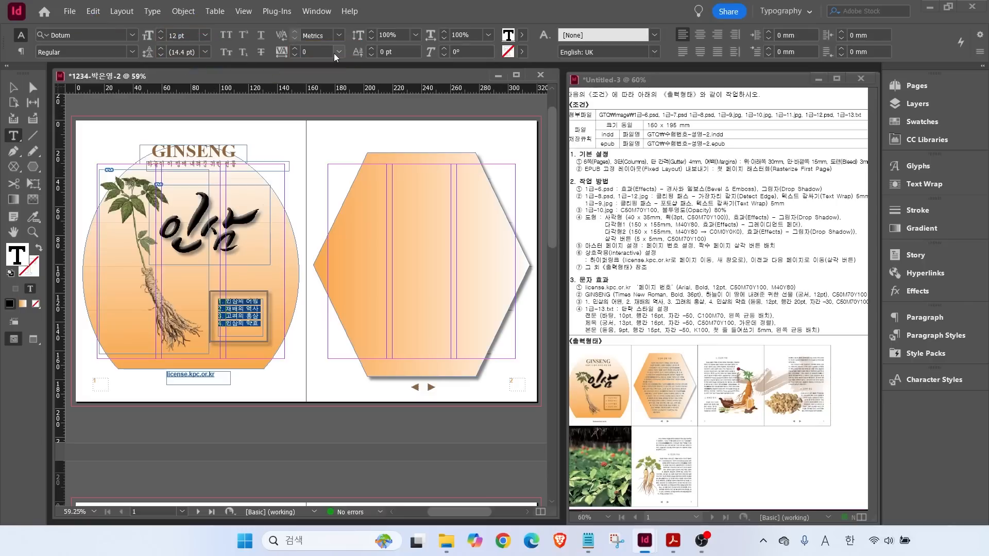
- Set the list's leading to 20 pt and its tracking to -30
{"action": "left_click", "coordinate": [204, 52]}
{"action": "left_click", "coordinate": [180, 257]}
{"action": "left_click", "coordinate": [206, 52]}
{"action": "left_click", "coordinate": [183, 178]}
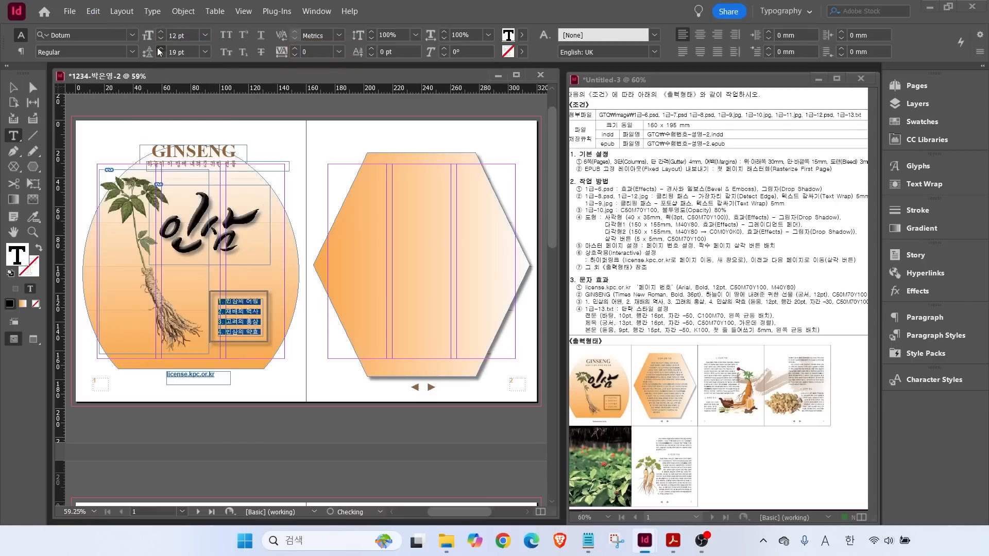
{"action": "left_click", "coordinate": [340, 52]}
{"action": "left_click", "coordinate": [322, 105]}
{"action": "left_click", "coordinate": [294, 55]}
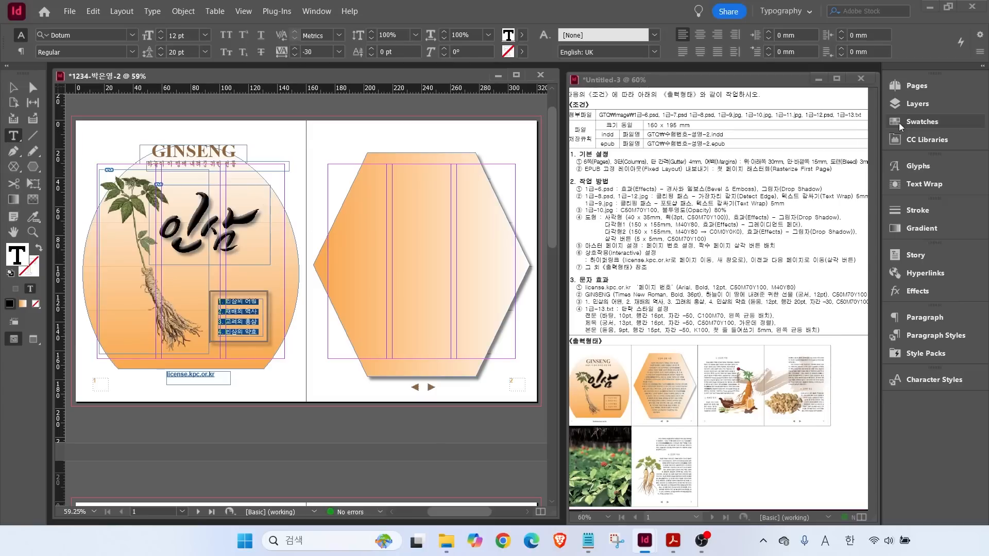
- Color the four-item list with the C=50 M=70 Y=100 K=0 swatch
{"action": "left_click", "coordinate": [921, 121]}
{"action": "left_click", "coordinate": [767, 262]}
{"action": "left_click", "coordinate": [916, 126]}
{"action": "key", "text": "Escape"}
{"action": "left_click", "coordinate": [314, 235]}
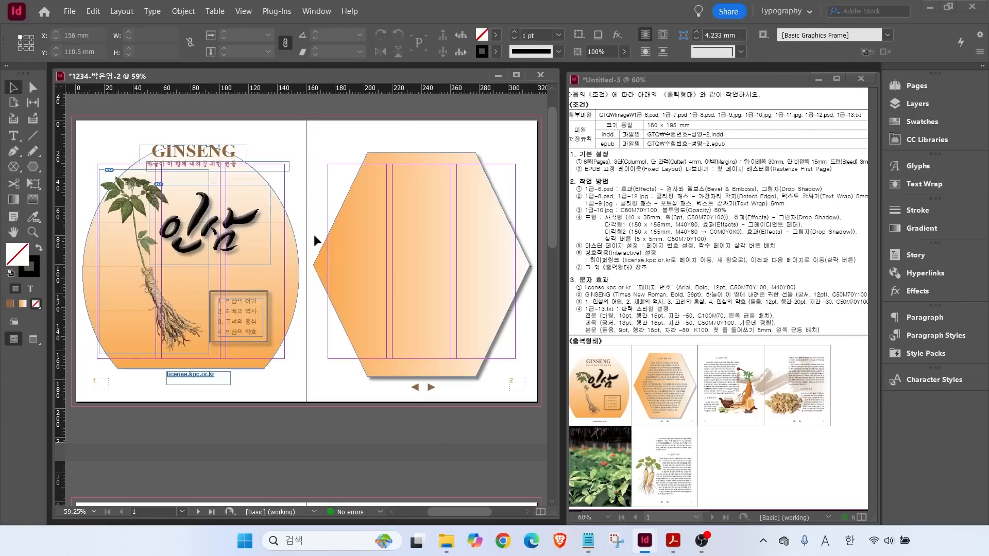
- Copy the 인삼의 문헌 기록 title and its [전문] text from 1급-13.txt in Notepad into the hexagon on page 2
{"action": "left_click", "coordinate": [199, 375]}
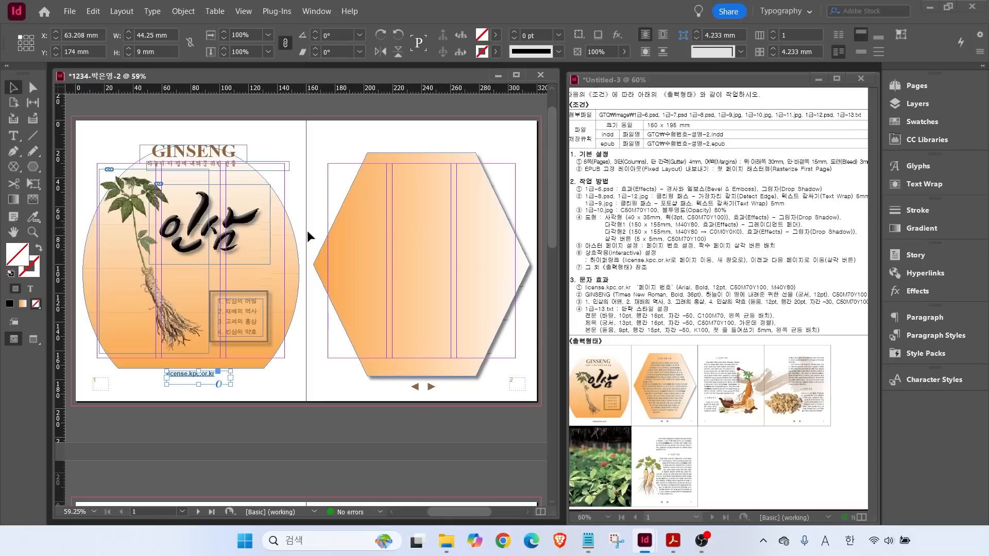
{"action": "left_click", "coordinate": [14, 136]}
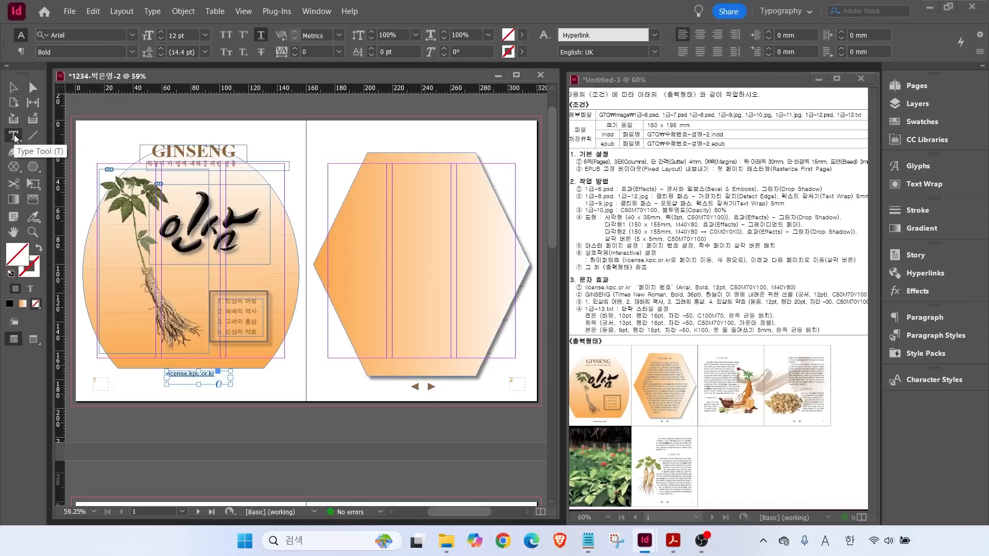
{"action": "left_click", "coordinate": [344, 158]}
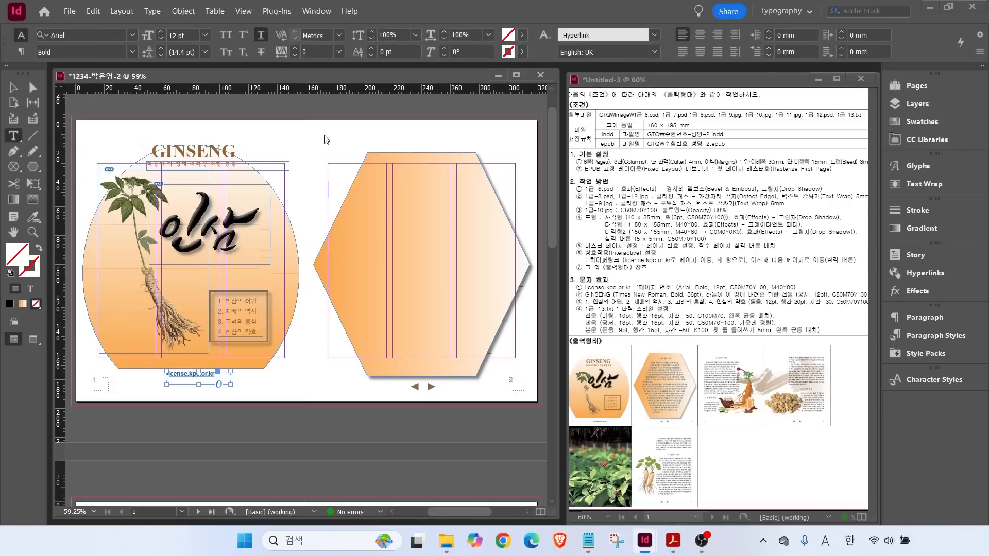
{"action": "left_click", "coordinate": [353, 183]}
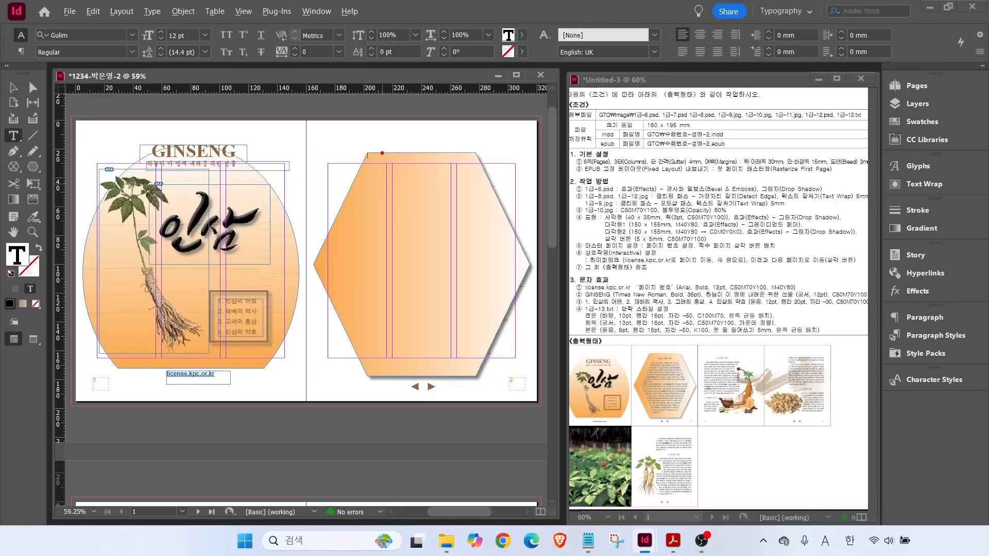
{"action": "left_click", "coordinate": [587, 546]}
{"action": "left_click", "coordinate": [717, 221]}
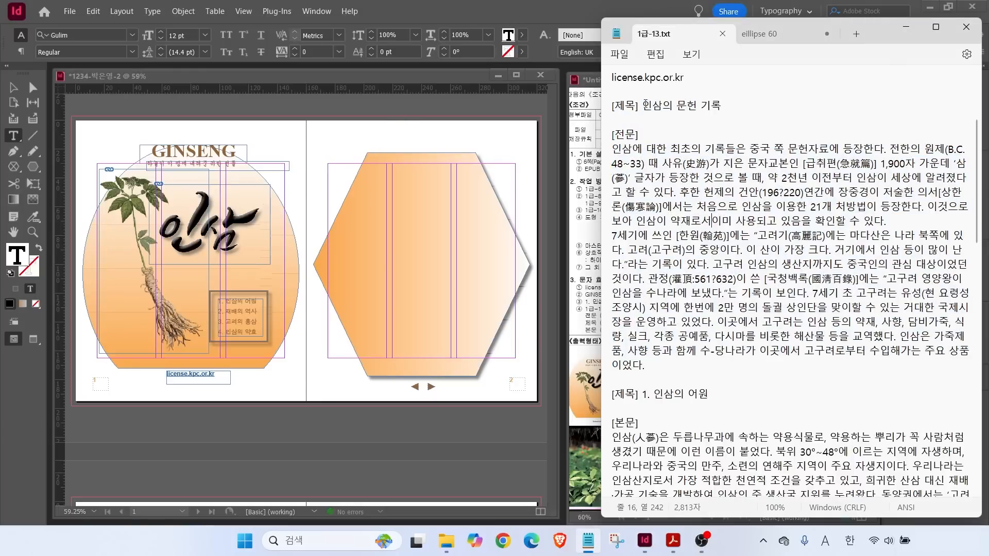
{"action": "left_click_drag", "start_coordinate": [643, 105], "coordinate": [650, 367]}
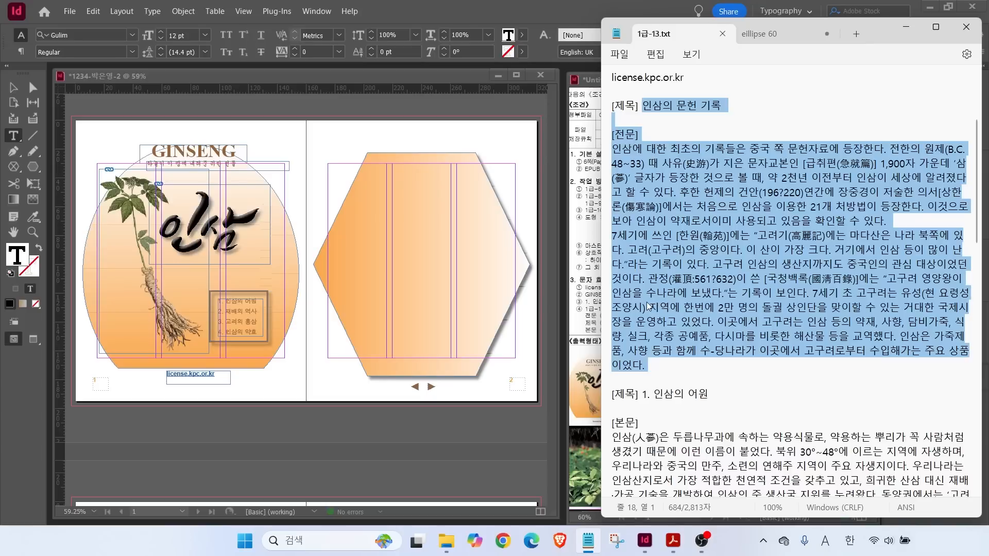
{"action": "left_click", "coordinate": [362, 176]}
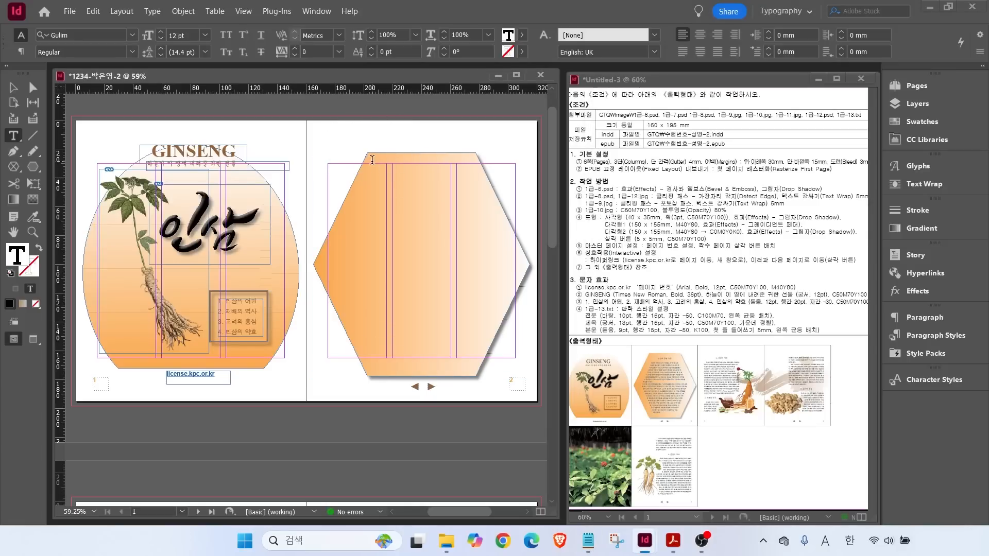
{"action": "left_click", "coordinate": [372, 160]}
{"action": "key", "text": "ctrl+v"}
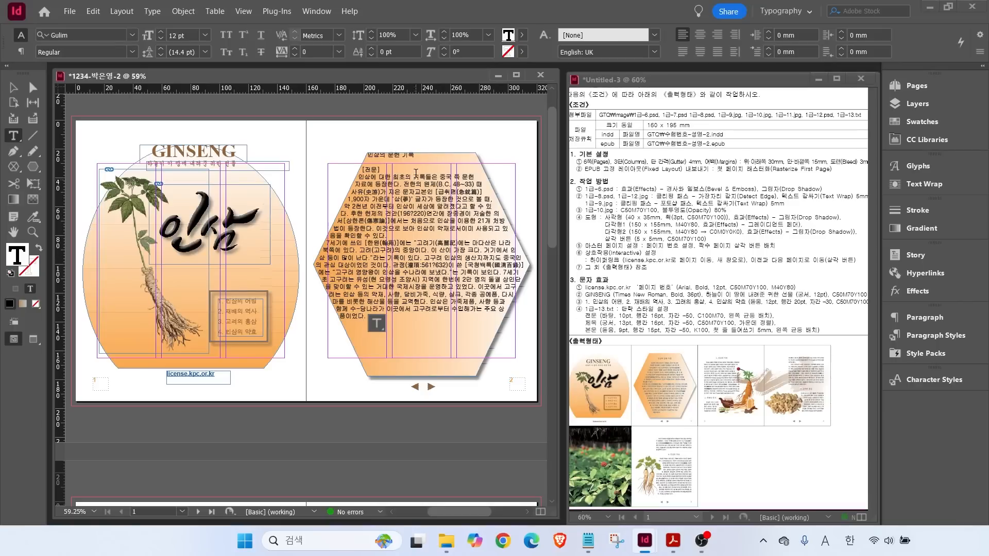
- Apply the 제목 paragraph style to the 인삼의 문헌 기록 title in the hexagon
{"action": "left_click_drag", "start_coordinate": [421, 156], "coordinate": [366, 157]}
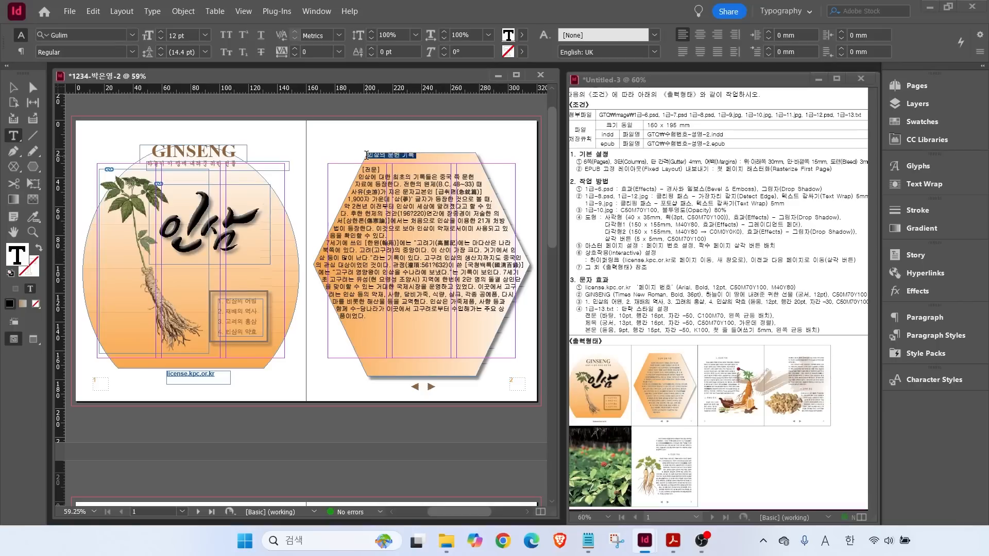
{"action": "left_click", "coordinate": [905, 336]}
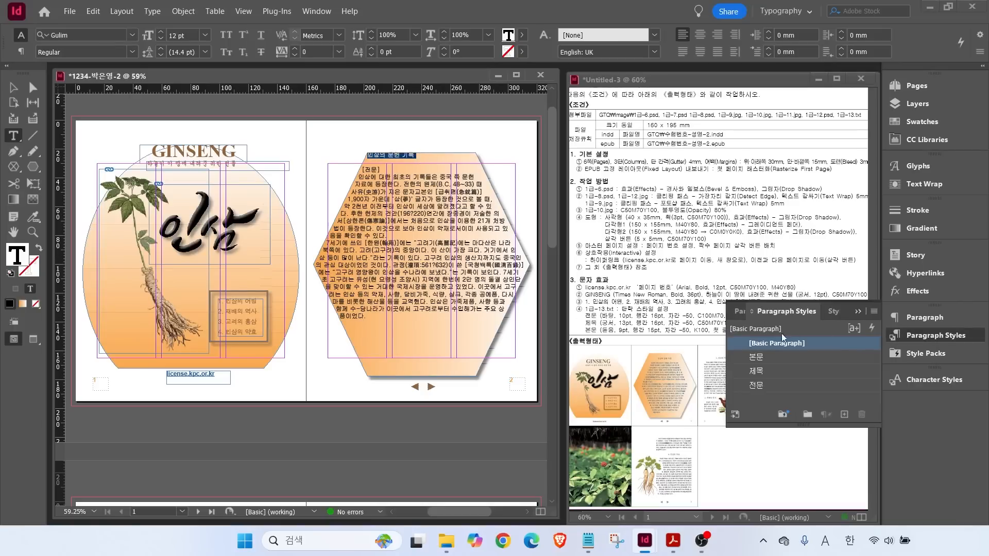
{"action": "left_click", "coordinate": [757, 371]}
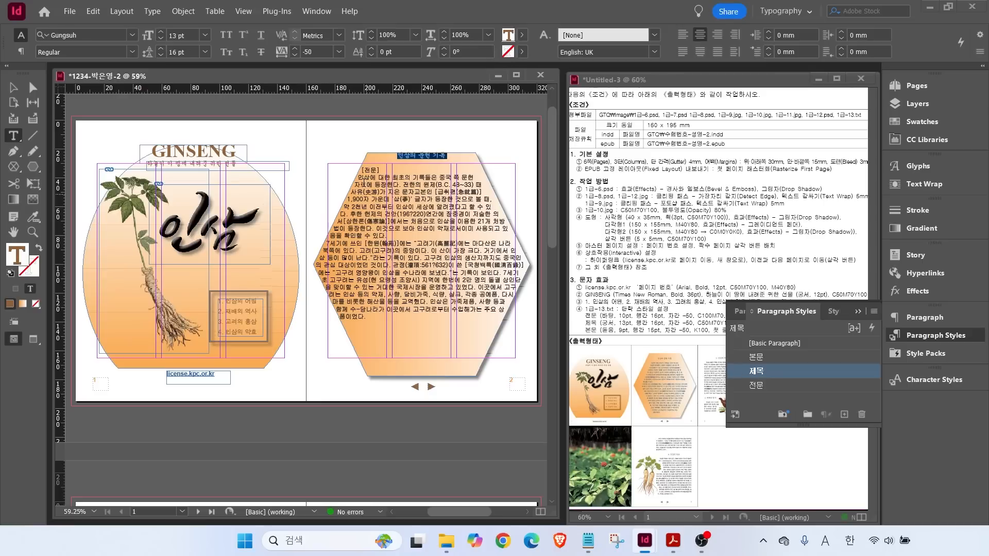
- Delete the [전문] label and apply the 전문 paragraph style to the text below the hexagon's title
{"action": "left_click_drag", "start_coordinate": [386, 171], "coordinate": [363, 161]}
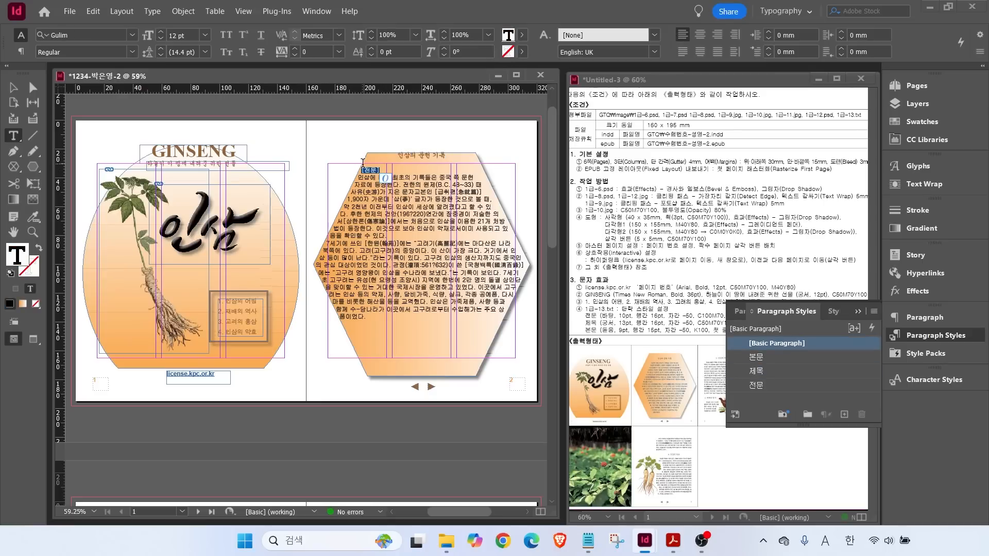
{"action": "key", "text": "BackSpace"}
{"action": "key", "text": "BackSpace"}
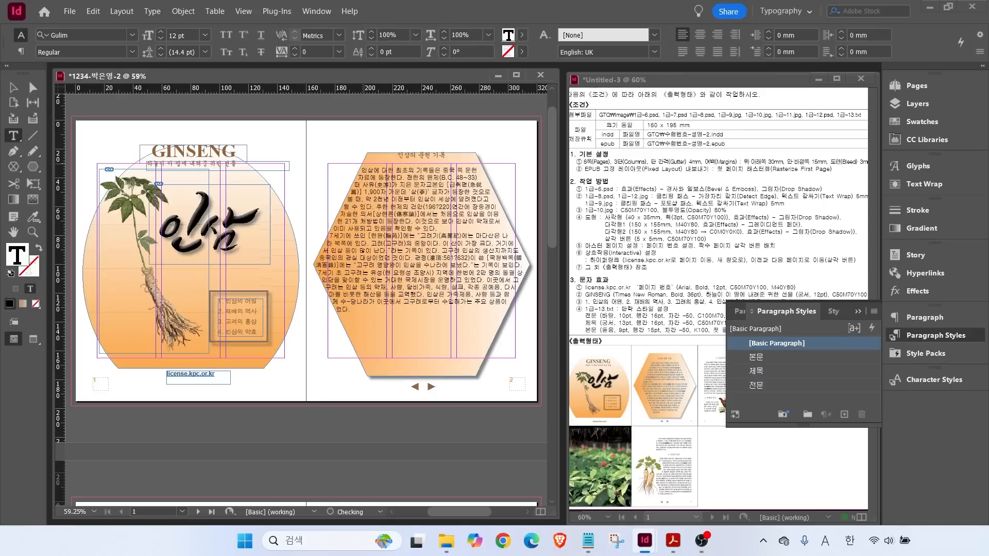
{"action": "left_click_drag", "start_coordinate": [357, 308], "coordinate": [302, 168]}
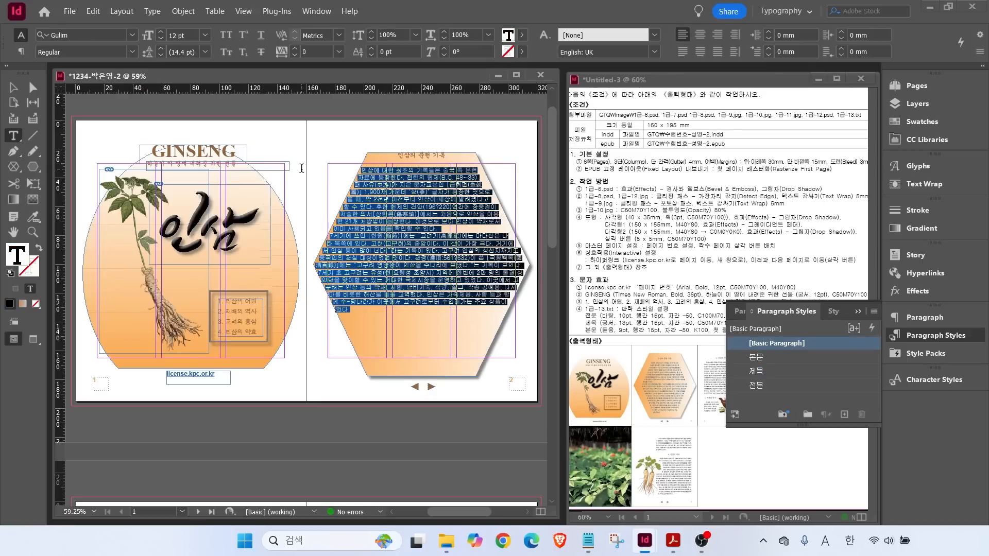
{"action": "left_click", "coordinate": [759, 384]}
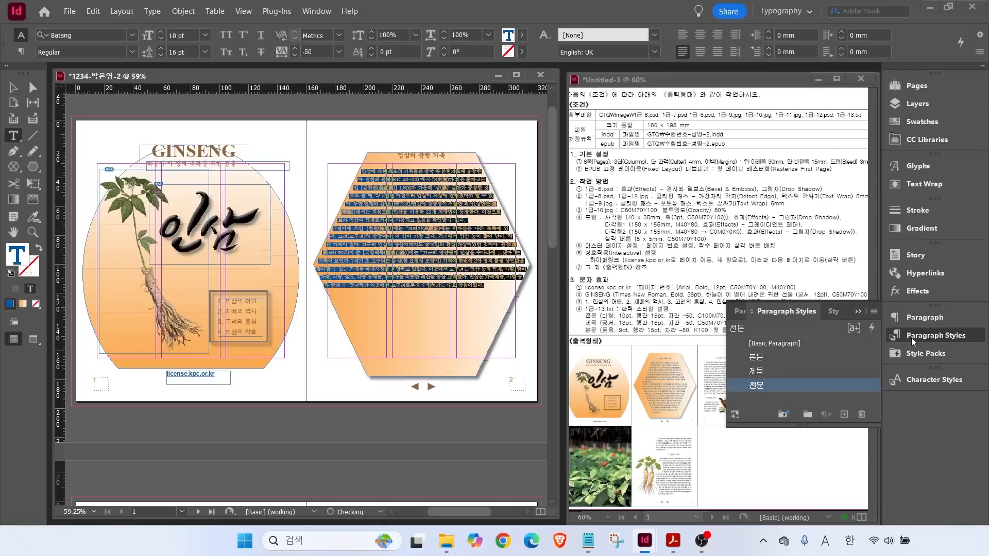
{"action": "left_click", "coordinate": [905, 335]}
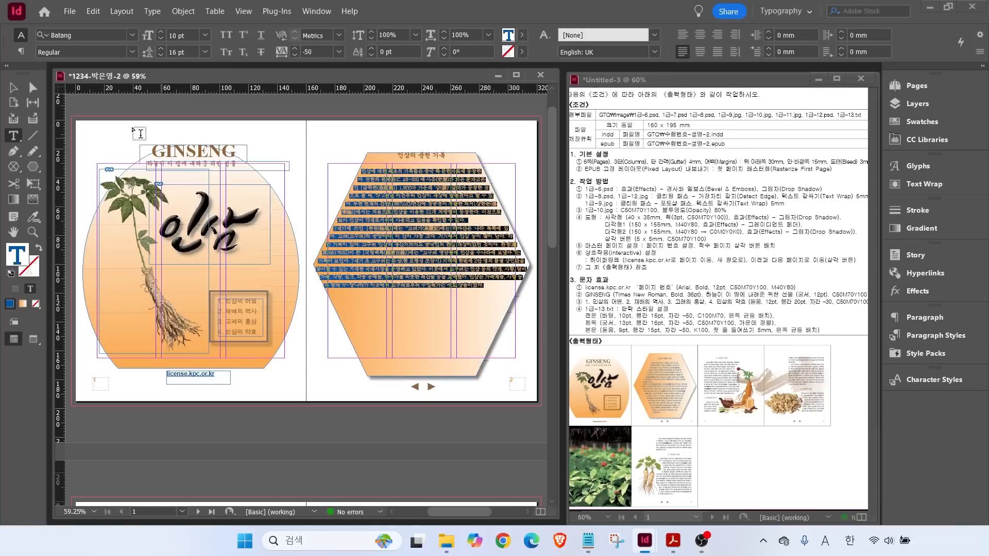
- Set the inset spacing of the page 2 hexagon's text frame to 15 mm
{"action": "key", "text": "Escape"}
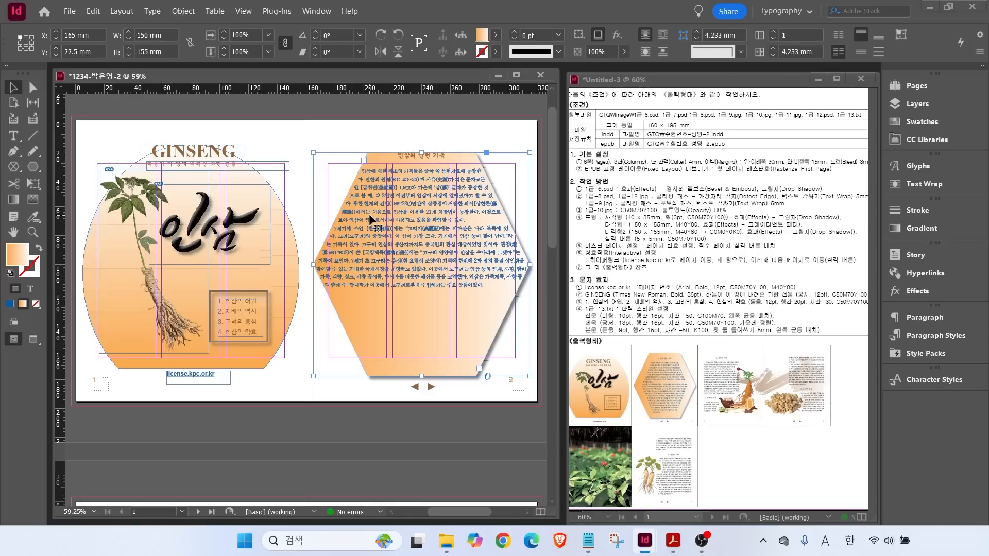
{"action": "right_click", "coordinate": [369, 214]}
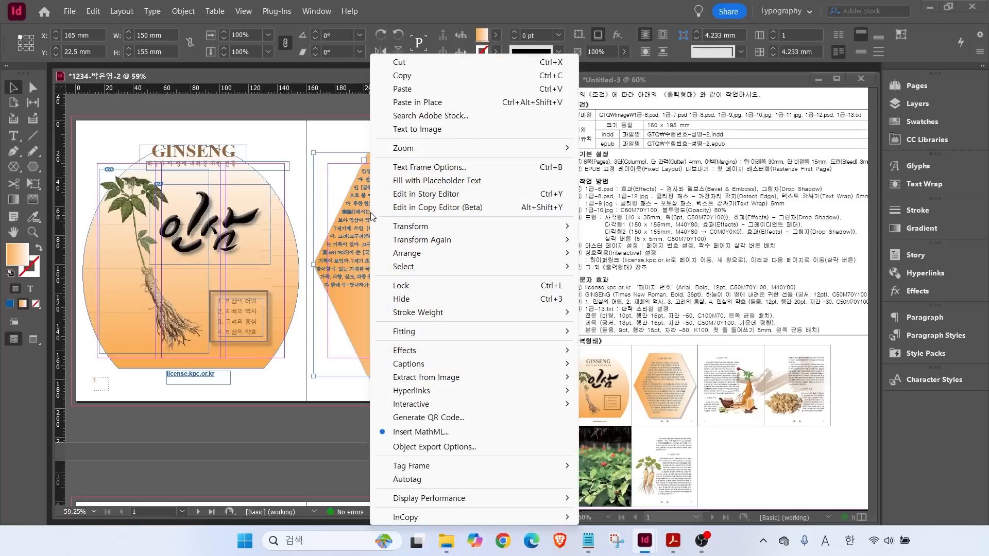
{"action": "left_click", "coordinate": [424, 167]}
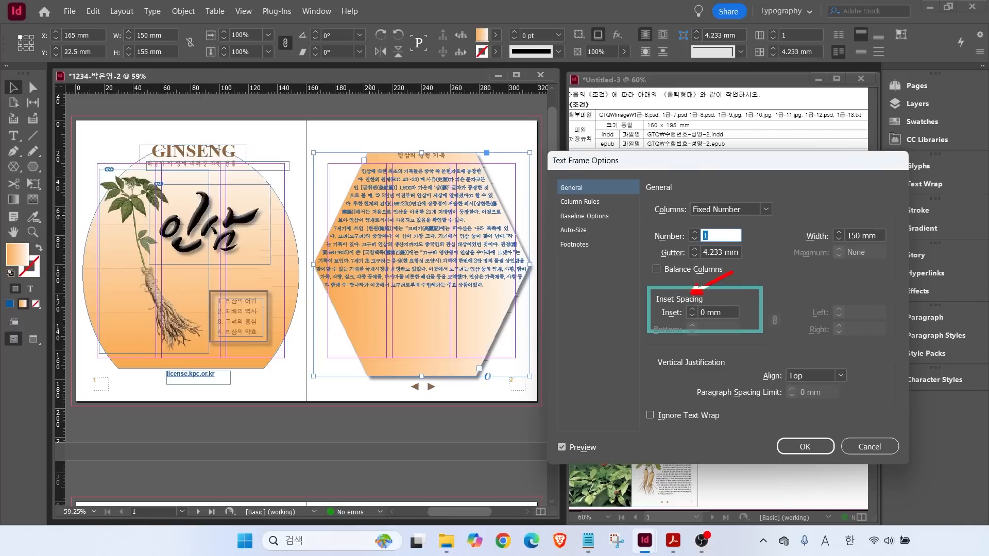
{"action": "left_click_drag", "start_coordinate": [694, 153], "coordinate": [669, 157]}
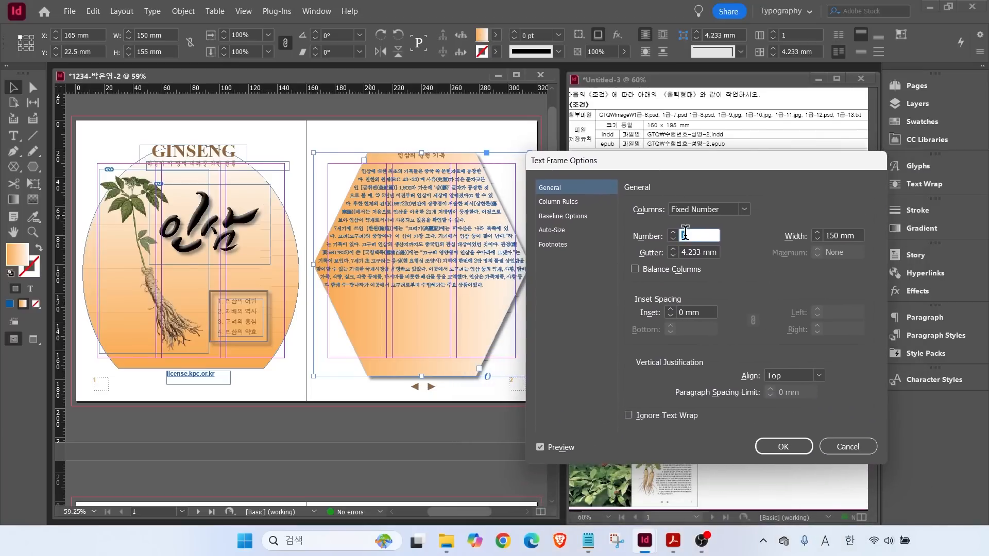
{"action": "left_click", "coordinate": [671, 310]}
{"action": "left_click", "coordinate": [671, 310]}
{"action": "left_click", "coordinate": [671, 309]}
{"action": "left_click", "coordinate": [671, 309]}
{"action": "left_click", "coordinate": [672, 310]}
{"action": "left_click", "coordinate": [671, 310]}
{"action": "left_click", "coordinate": [672, 310]}
{"action": "left_click", "coordinate": [672, 310]}
{"action": "left_click", "coordinate": [672, 310]}
{"action": "left_click", "coordinate": [671, 310]}
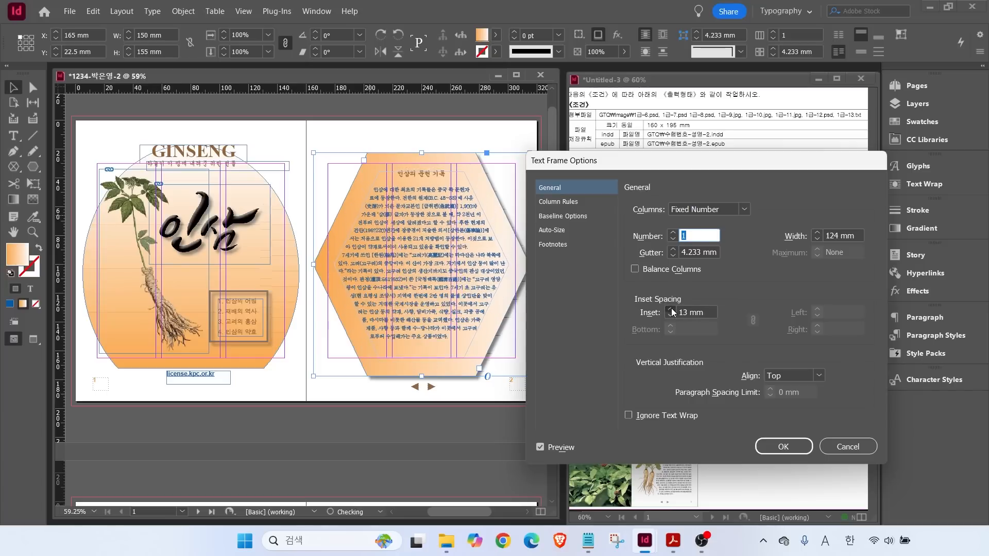
{"action": "left_click", "coordinate": [672, 310]}
{"action": "left_click", "coordinate": [671, 310]}
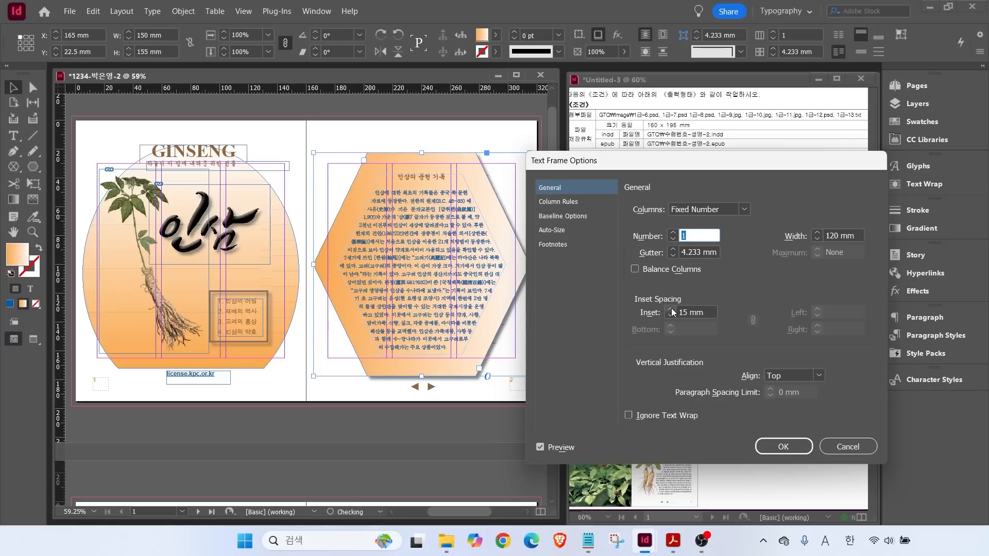
{"action": "left_click", "coordinate": [784, 446]}
- Draw a text frame about 99 by 133 mm on page 3, starting at the upper left margin corner
{"action": "scroll", "coordinate": [332, 417], "scroll_direction": "down", "scroll_amount": 6}
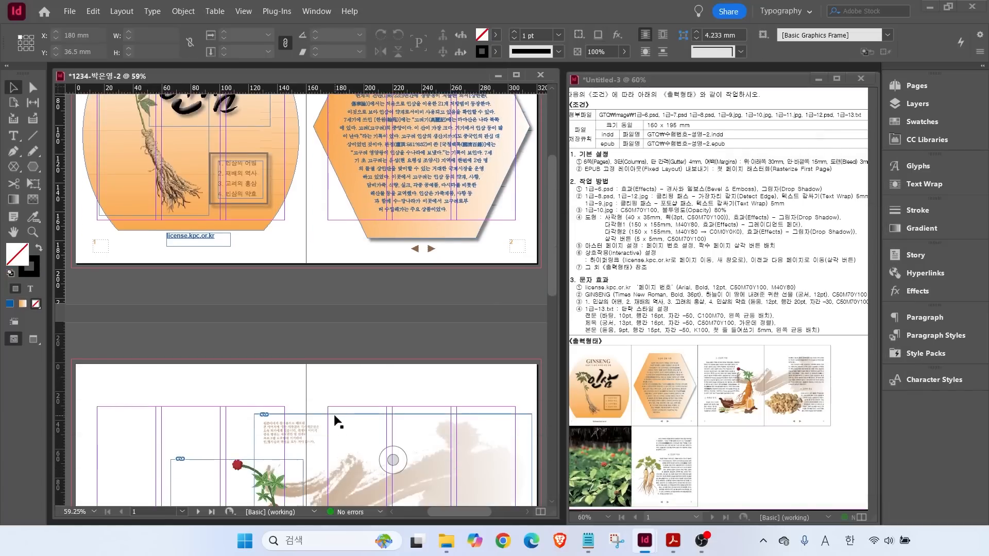
{"action": "key", "text": "ctrl+2"}
{"action": "left_click_drag", "start_coordinate": [719, 360], "coordinate": [700, 325]}
{"action": "left_click_drag", "start_coordinate": [682, 470], "coordinate": [718, 497]}
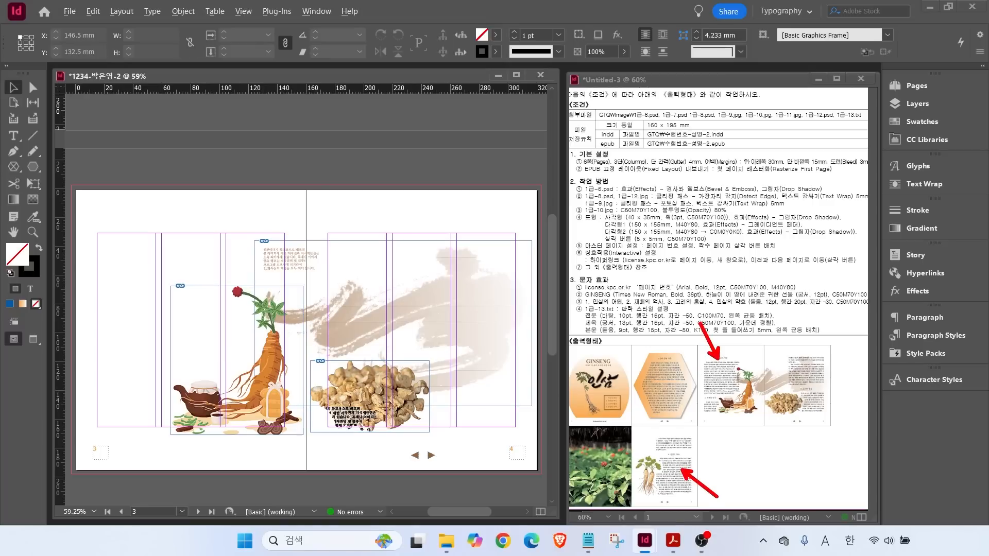
{"action": "key", "text": "Escape"}
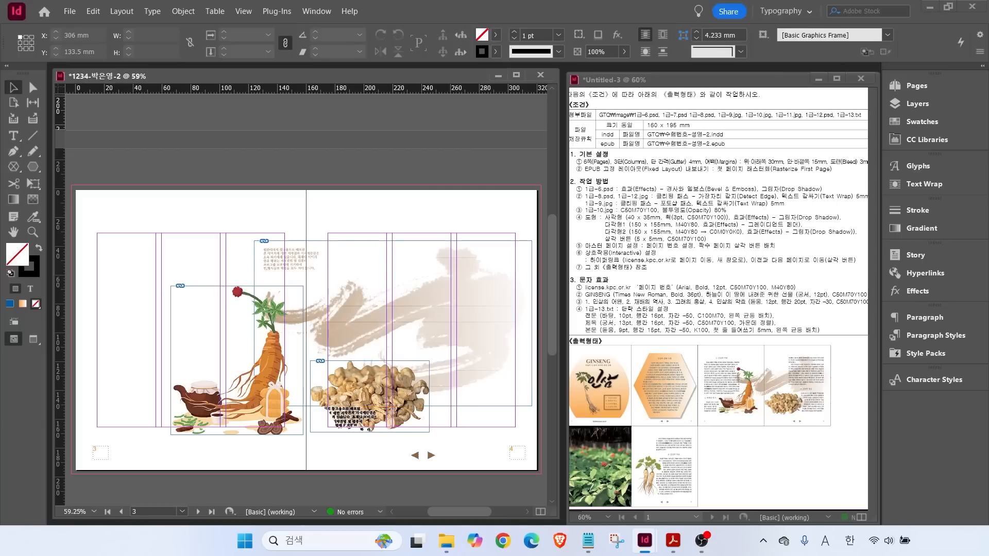
{"action": "left_click", "coordinate": [13, 135]}
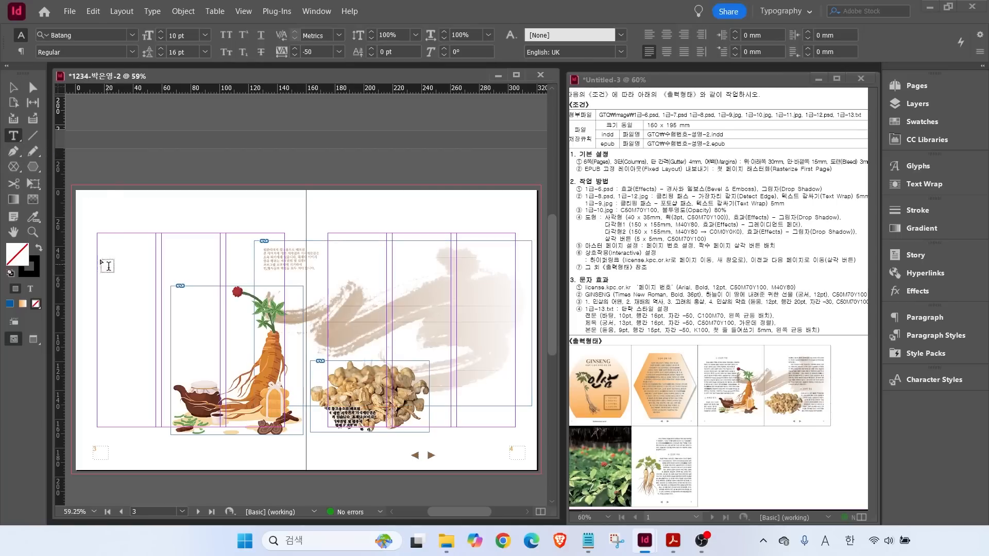
{"action": "left_click_drag", "start_coordinate": [100, 235], "coordinate": [244, 430]}
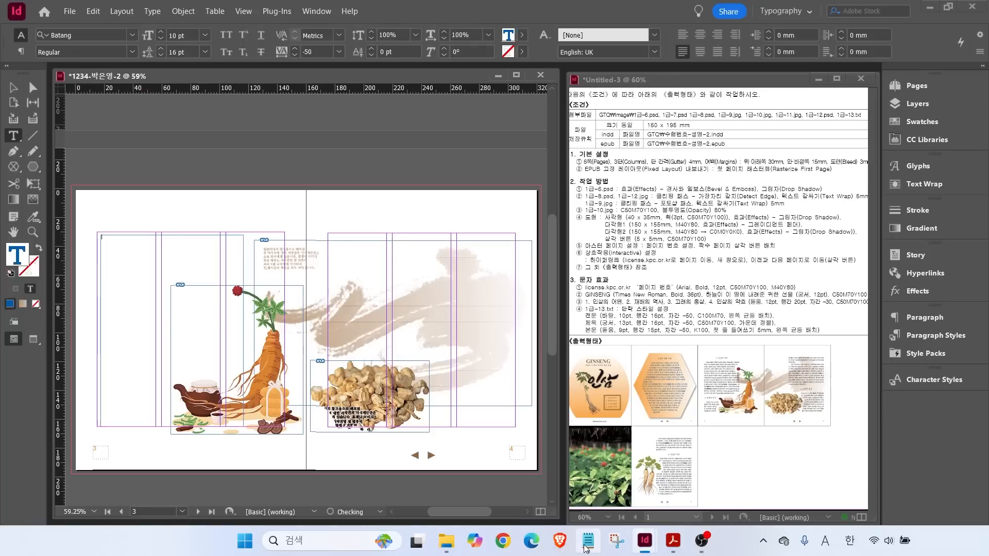
- Copy the text from 1. 인삼의 어원 through the end of 4. 인삼의 약효 in 1급-13.txt into the page 3 frame
{"action": "left_click", "coordinate": [588, 541]}
{"action": "scroll", "coordinate": [615, 382], "scroll_direction": "down", "scroll_amount": 6}
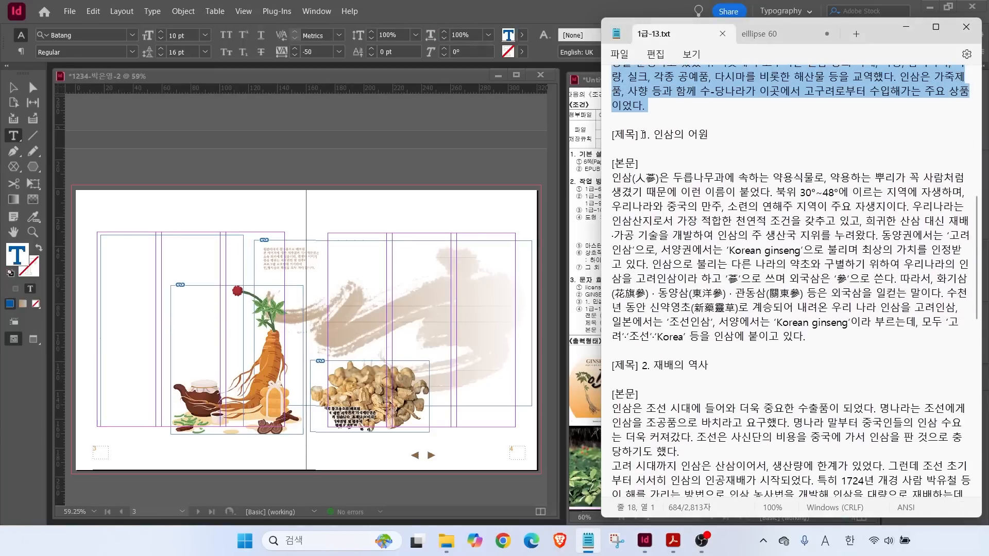
{"action": "left_click_drag", "start_coordinate": [643, 134], "coordinate": [699, 462]}
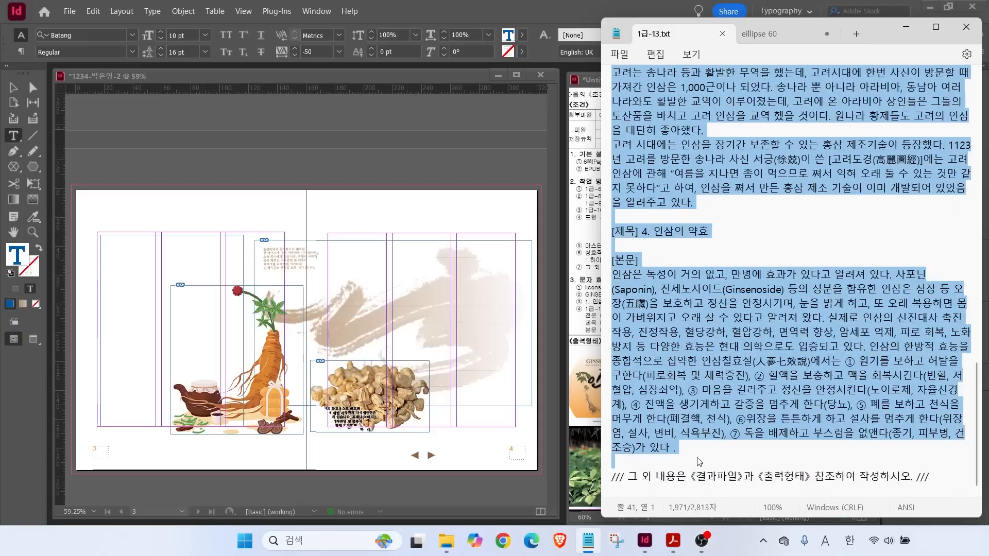
{"action": "left_click_drag", "start_coordinate": [696, 452], "coordinate": [97, 356]}
{"action": "left_click_drag", "start_coordinate": [119, 239], "coordinate": [119, 240]}
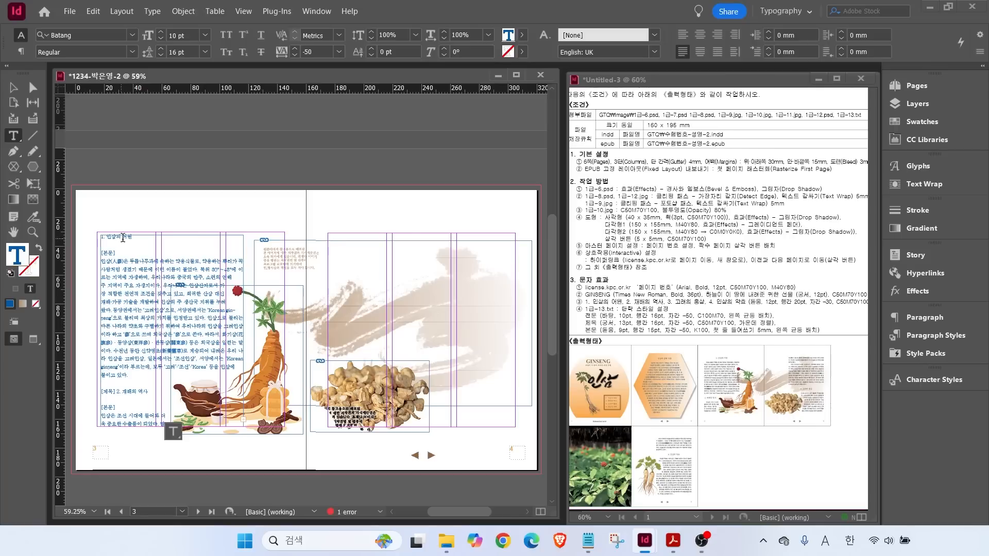
- Apply the 본문 paragraph style to all the text in the page 3 frame's story
{"action": "triple_click", "coordinate": [137, 237]}
{"action": "left_click", "coordinate": [144, 292]}
{"action": "key", "text": "ctrl+a"}
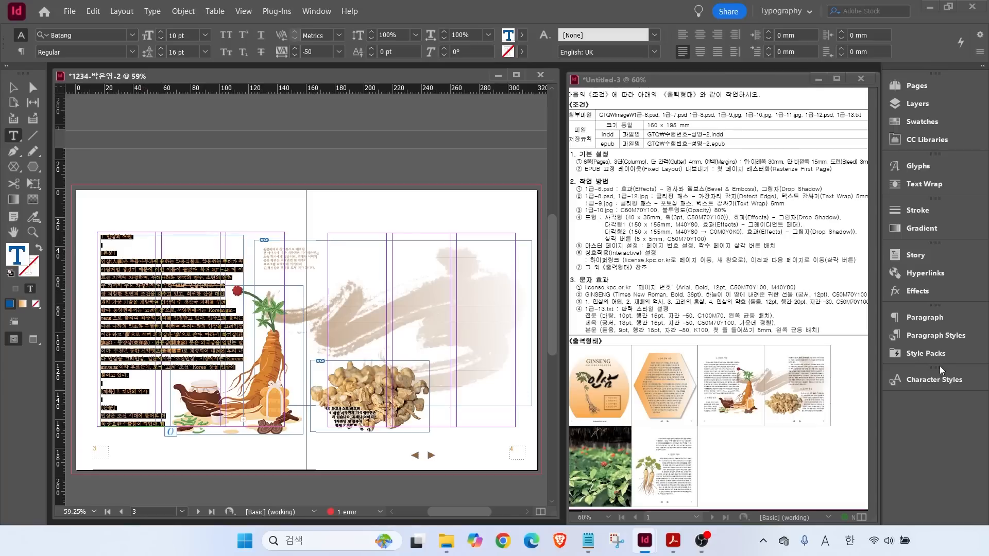
{"action": "left_click", "coordinate": [912, 338]}
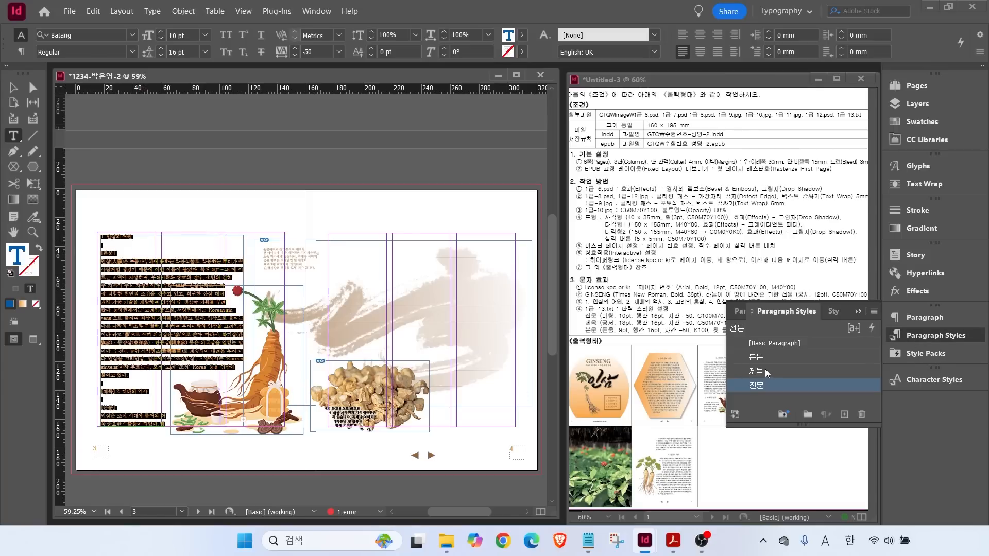
{"action": "left_click", "coordinate": [756, 356]}
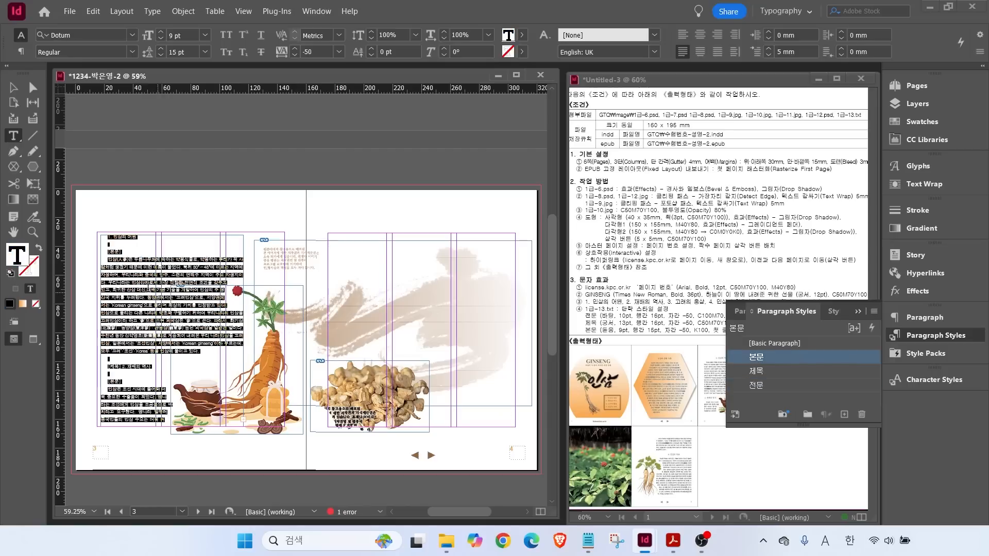
- Apply the 제목 paragraph style to the 1. 인삼의 어원 title and delete the [본문] label below it
{"action": "left_click", "coordinate": [137, 230]}
{"action": "triple_click", "coordinate": [137, 234]}
{"action": "left_click", "coordinate": [762, 374]}
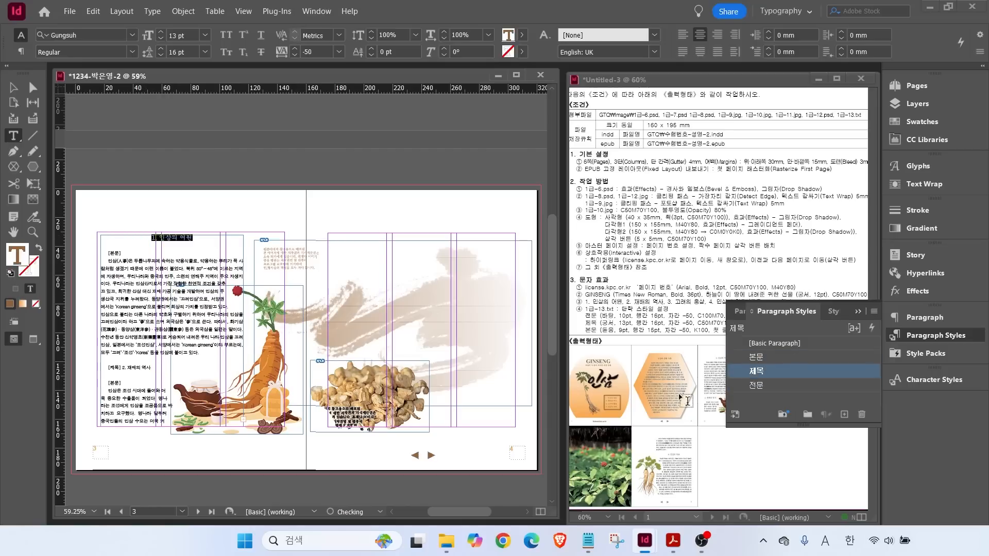
{"action": "left_click", "coordinate": [913, 338]}
{"action": "left_click_drag", "start_coordinate": [124, 253], "coordinate": [105, 252]}
{"action": "key", "text": "Delete"}
- Style 2. 재배의 역사 with the 제목 paragraph style and remove its [제목] and [본문] labels
{"action": "key", "text": "Delete"}
{"action": "left_click_drag", "start_coordinate": [124, 369], "coordinate": [106, 384]}
{"action": "triple_click", "coordinate": [122, 368]}
{"action": "left_click", "coordinate": [916, 336]}
{"action": "left_click", "coordinate": [762, 372]}
{"action": "key", "text": "Delete"}
{"action": "key", "text": "Delete"}
{"action": "left_click", "coordinate": [915, 336]}
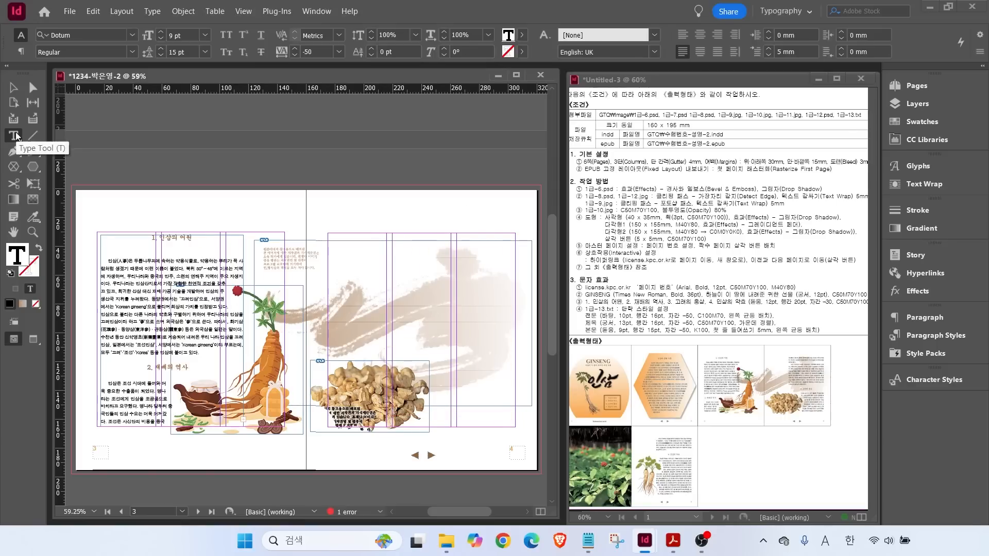
- Draw a text frame about 86 by 123.5 mm on page 4 and thread the overset text of the page 3 frame into it
{"action": "left_click_drag", "start_coordinate": [393, 243], "coordinate": [518, 423]}
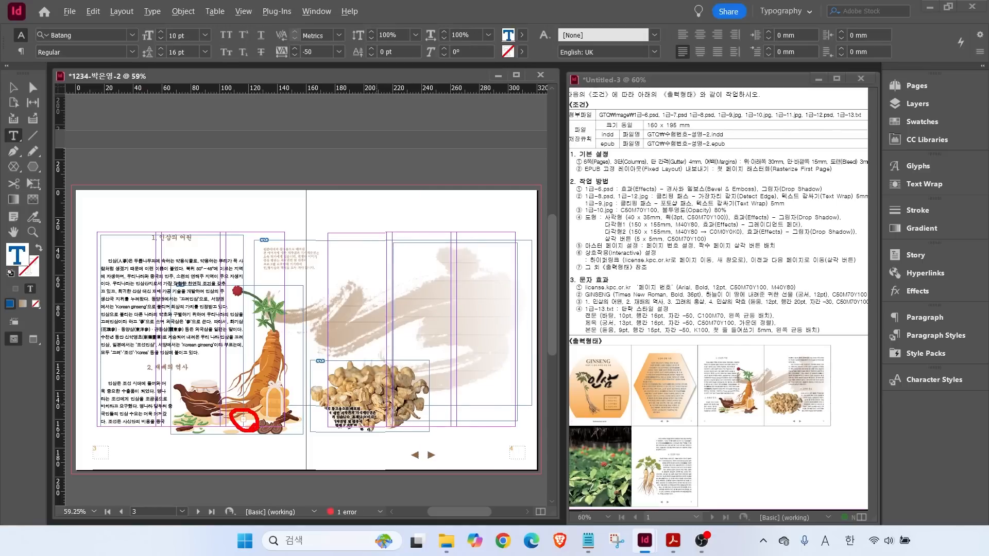
{"action": "scroll", "coordinate": [246, 423], "scroll_direction": "up", "scroll_amount": 6}
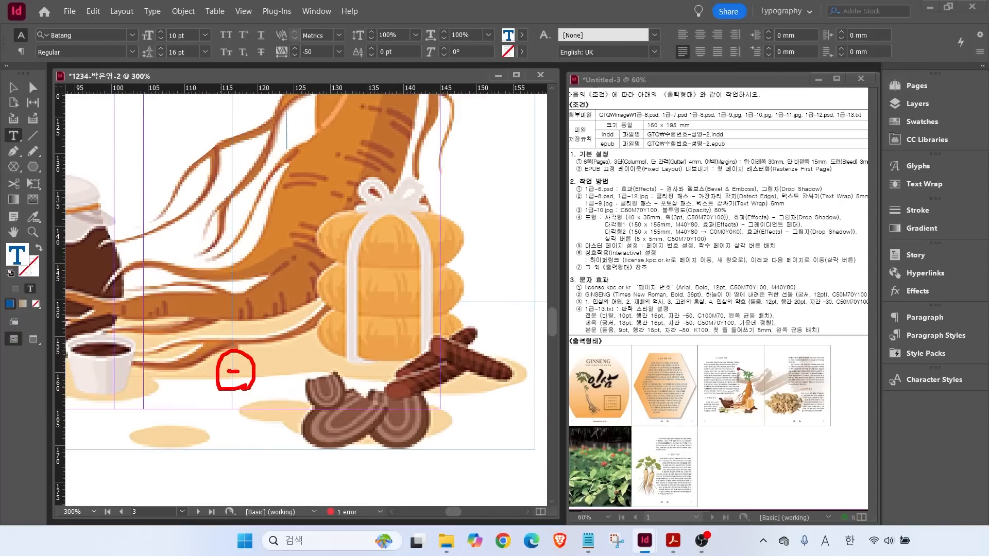
{"action": "mouse_move", "coordinate": [228, 368]}
{"action": "left_mouse_down"}
{"action": "mouse_move", "coordinate": [236, 359]}
{"action": "mouse_move", "coordinate": [246, 383]}
{"action": "mouse_move", "coordinate": [237, 386]}
{"action": "left_mouse_up"}
{"action": "key", "text": "Escape"}
{"action": "left_click", "coordinate": [14, 90]}
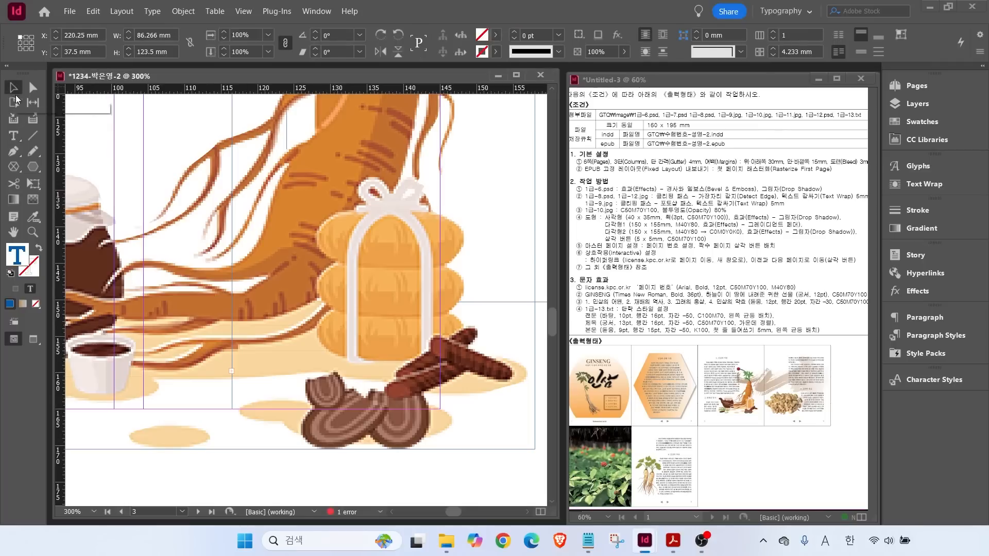
{"action": "left_click", "coordinate": [232, 369]}
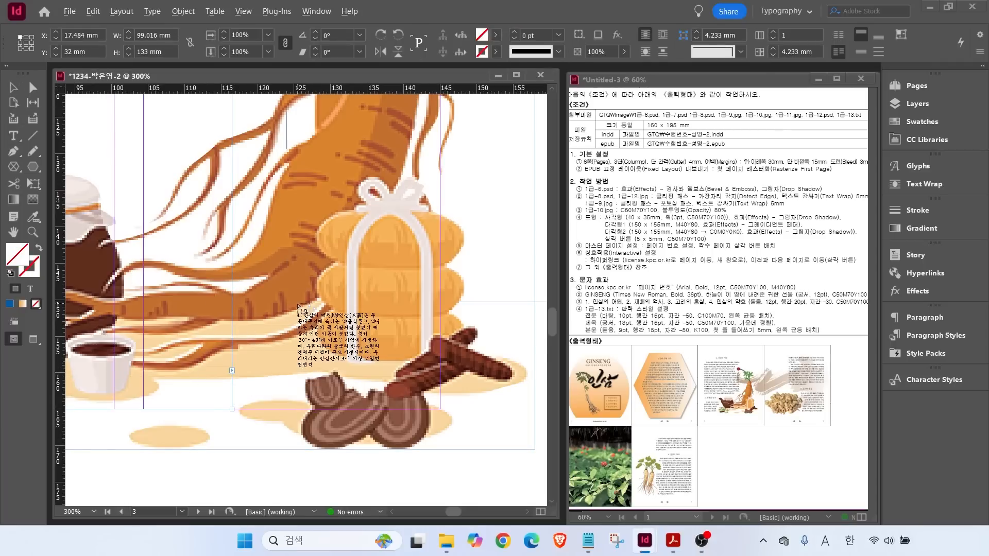
{"action": "scroll", "coordinate": [295, 309], "scroll_direction": "down", "scroll_amount": 4}
{"action": "left_click_drag", "start_coordinate": [383, 246], "coordinate": [258, 357]}
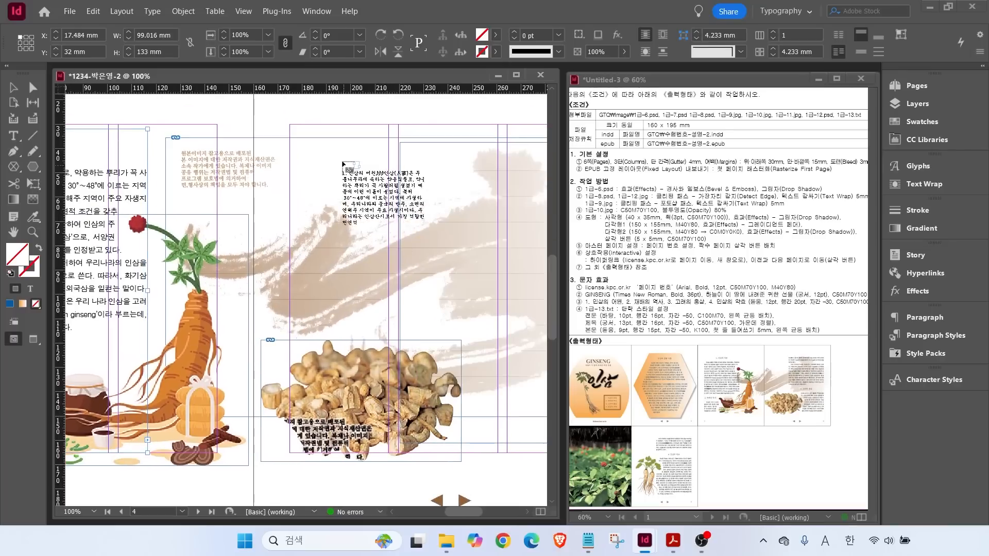
{"action": "left_click", "coordinate": [406, 150]}
- Apply the 제목 paragraph style to the 3. 고려의 홍삼 title on page 4 and delete its [제목] label
{"action": "left_click_drag", "start_coordinate": [460, 351], "coordinate": [297, 362]}
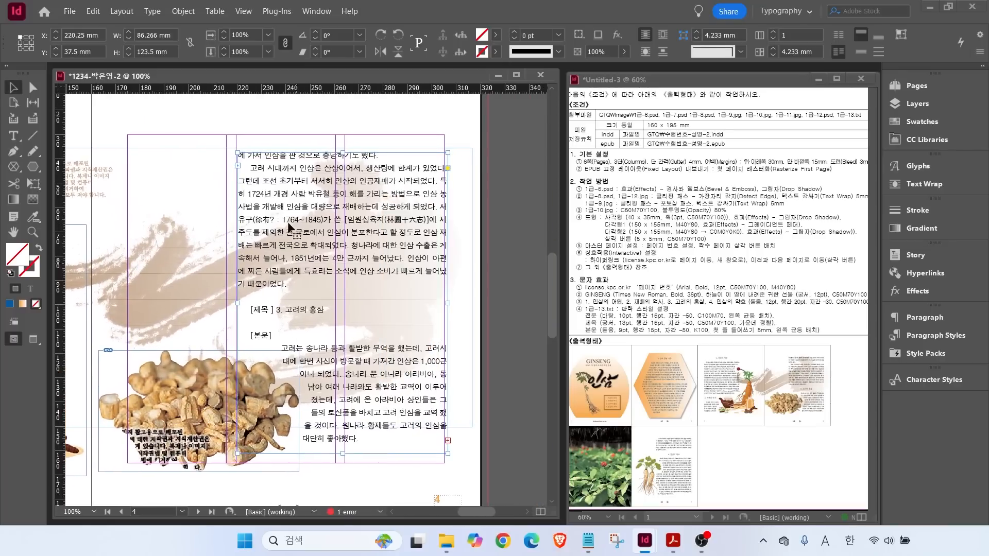
{"action": "left_click", "coordinate": [13, 136]}
{"action": "left_click_drag", "start_coordinate": [325, 310], "coordinate": [277, 310]}
{"action": "left_click", "coordinate": [952, 317]}
{"action": "left_click", "coordinate": [924, 335]}
{"action": "left_click", "coordinate": [756, 371]}
{"action": "left_click_drag", "start_coordinate": [328, 310], "coordinate": [291, 311]}
{"action": "key", "text": "BackSpace"}
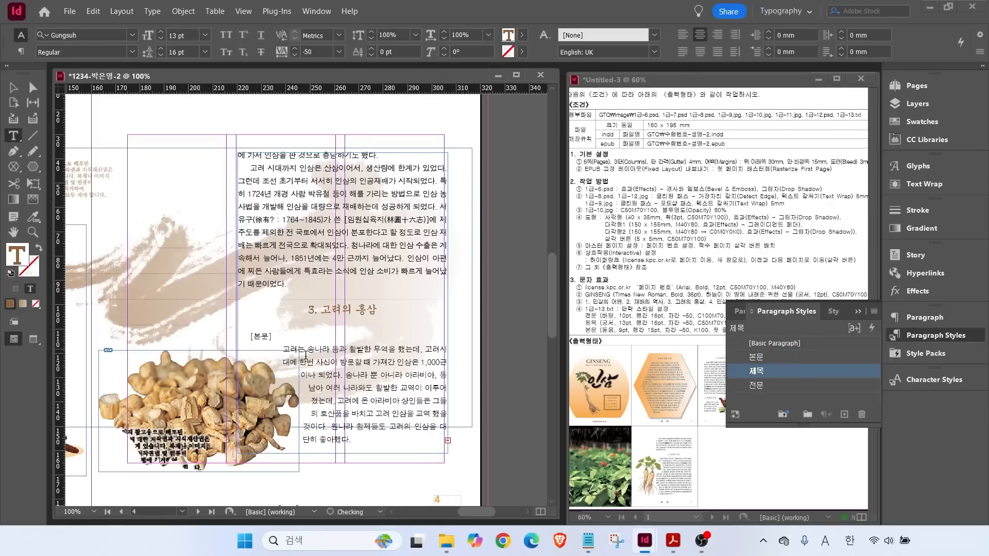
- Delete the [본문] label below the 3. 고려의 홍삼 title
{"action": "left_click", "coordinate": [294, 328]}
{"action": "key", "text": "Delete"}
{"action": "key", "text": "Delete"}
{"action": "key", "text": "Delete"}
{"action": "key", "text": "Delete"}
{"action": "key", "text": "Delete"}
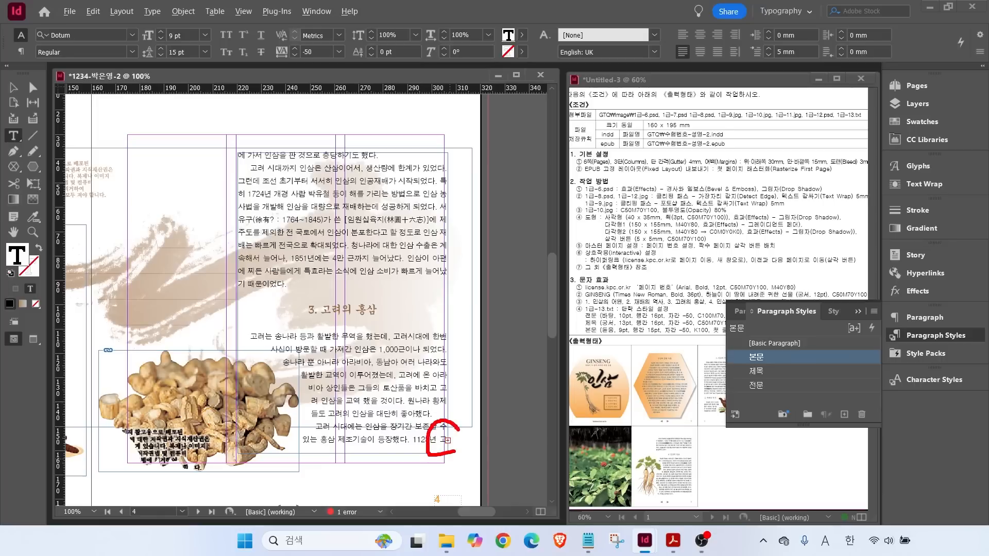
{"action": "left_click", "coordinate": [900, 335]}
- Draw a text frame about 85 by 130 mm over the two outer columns of page 6
{"action": "mouse_move", "coordinate": [686, 491]}
{"action": "left_mouse_down"}
{"action": "mouse_move", "coordinate": [636, 478]}
{"action": "mouse_move", "coordinate": [693, 481]}
{"action": "left_mouse_up"}
{"action": "key", "text": "Escape"}
{"action": "scroll", "coordinate": [414, 379], "scroll_direction": "down", "scroll_amount": 10}
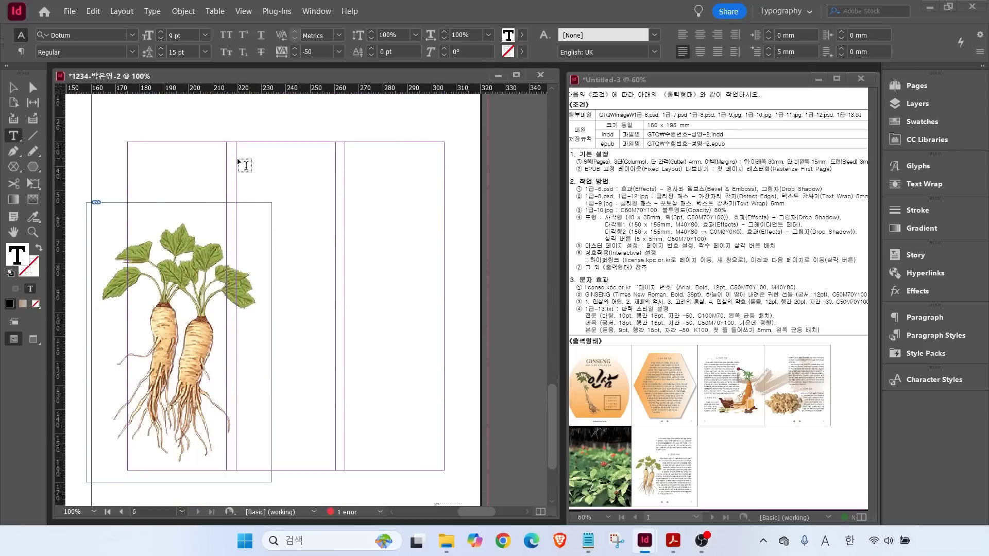
{"action": "left_click_drag", "start_coordinate": [238, 146], "coordinate": [443, 466]}
- Thread the overset text of the page 4 frame into the empty text frame on page 6
{"action": "scroll", "coordinate": [458, 365], "scroll_direction": "up", "scroll_amount": 3}
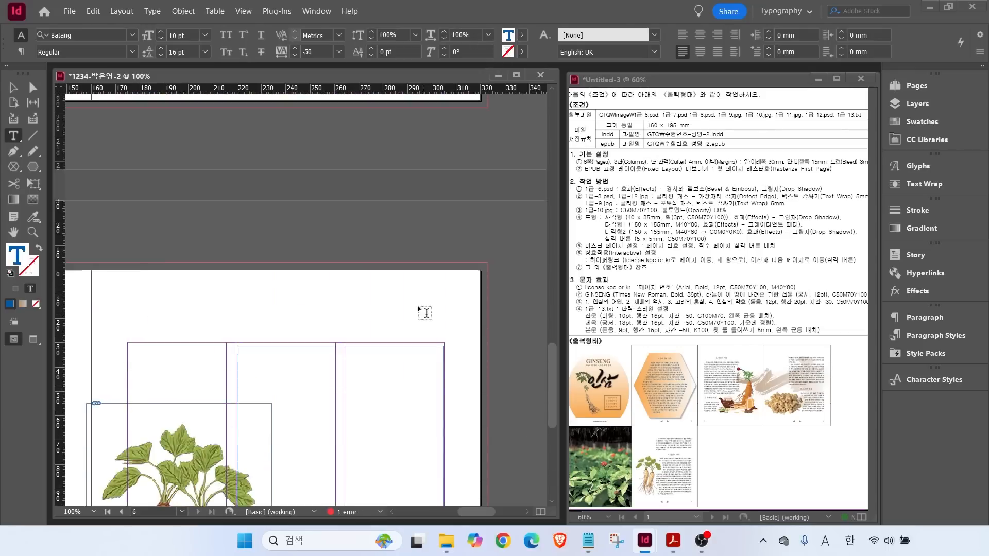
{"action": "scroll", "coordinate": [457, 366], "scroll_direction": "up", "scroll_amount": 10}
{"action": "left_click", "coordinate": [15, 90]}
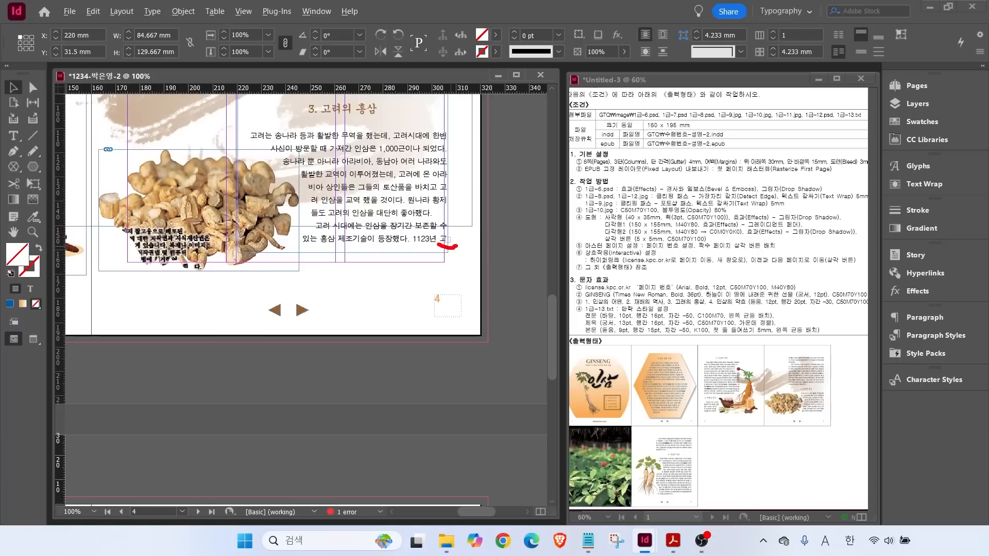
{"action": "left_click", "coordinate": [449, 239]}
{"action": "left_click", "coordinate": [447, 239]}
{"action": "left_click", "coordinate": [447, 240]}
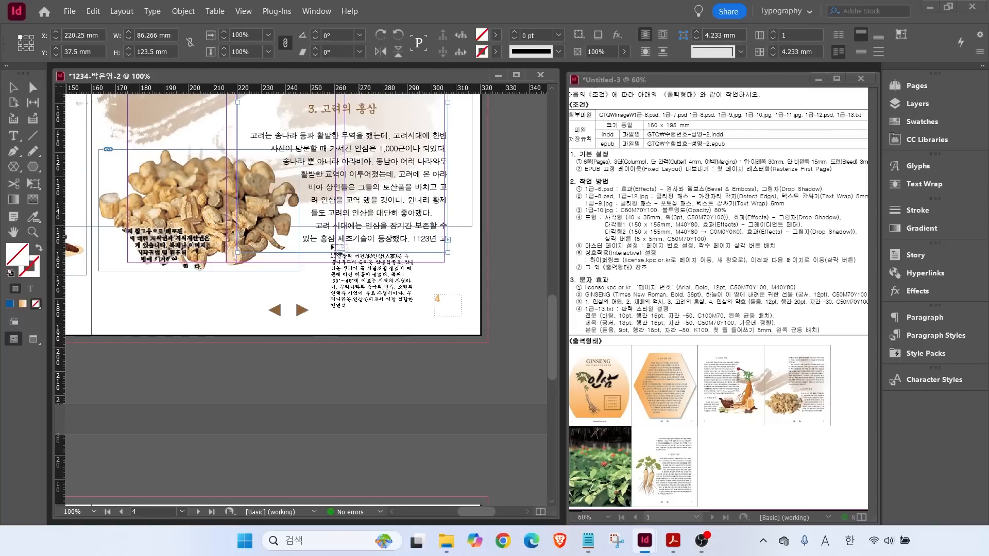
{"action": "scroll", "coordinate": [412, 299], "scroll_direction": "down", "scroll_amount": 2}
{"action": "scroll", "coordinate": [309, 319], "scroll_direction": "down", "scroll_amount": 15}
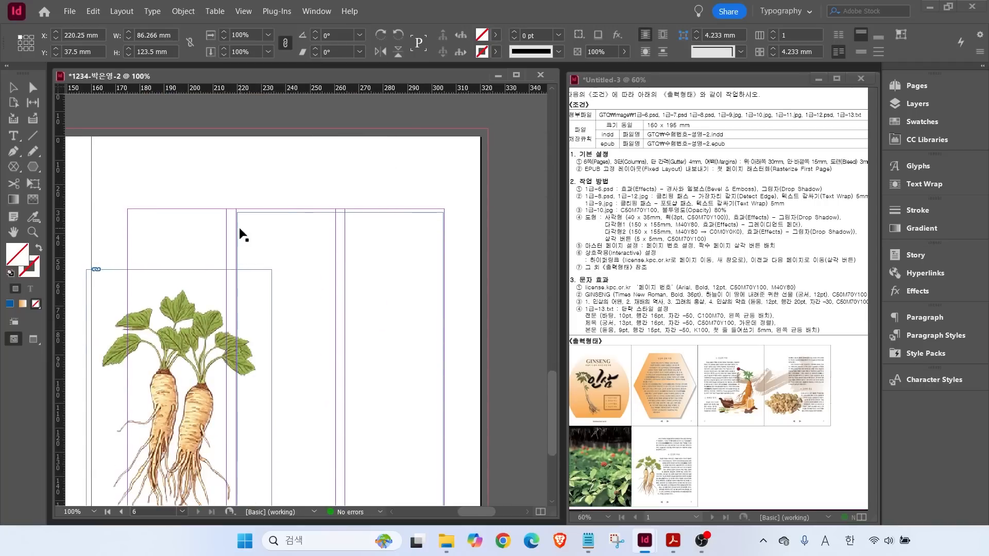
{"action": "left_click", "coordinate": [241, 233]}
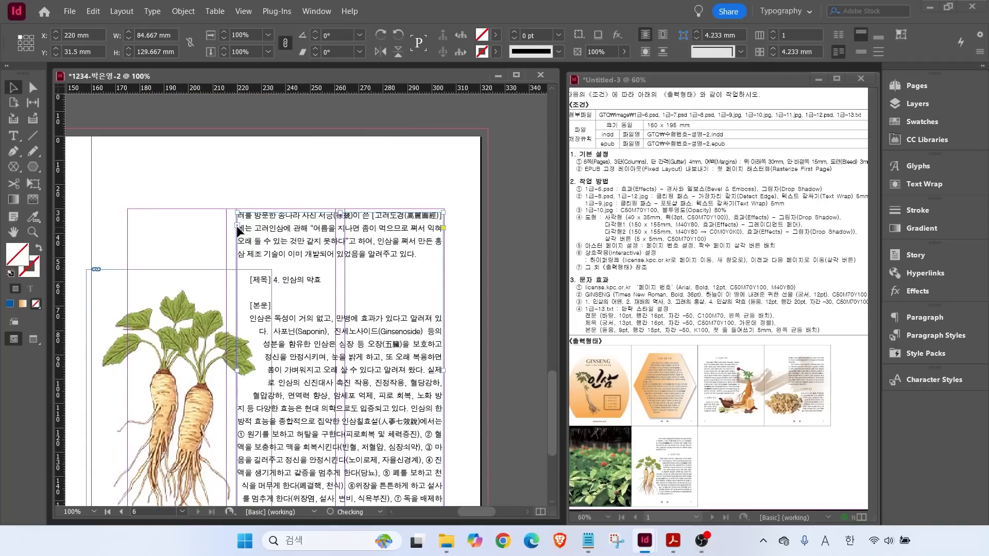
- Delete the [제목] label in front of the 4. 인삼의 약효 title on page 6
{"action": "scroll", "coordinate": [309, 265], "scroll_direction": "down", "scroll_amount": 2}
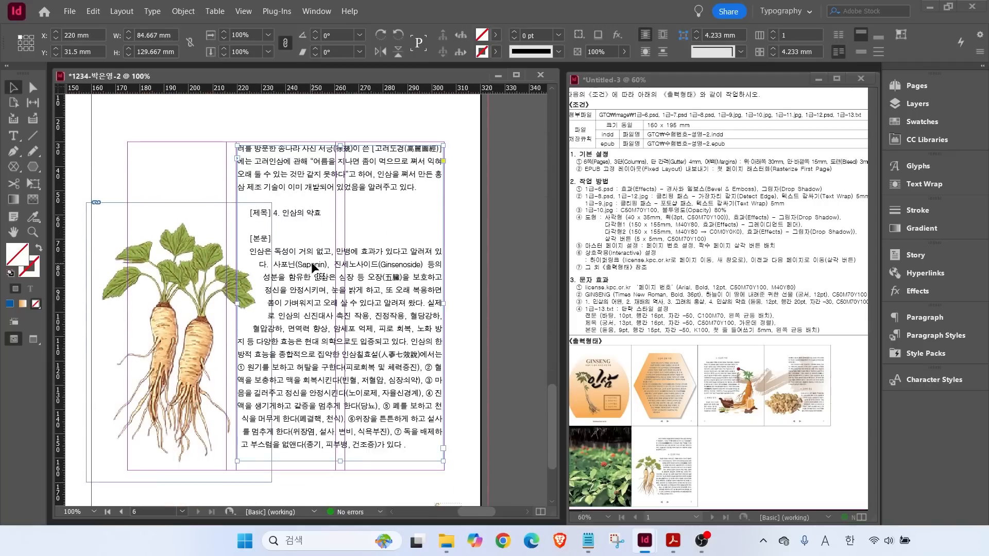
{"action": "left_click", "coordinate": [13, 135]}
{"action": "left_click", "coordinate": [270, 221]}
{"action": "key", "text": "BackSpace"}
{"action": "key", "text": "BackSpace"}
{"action": "key", "text": "BackSpace"}
{"action": "key", "text": "BackSpace"}
{"action": "key", "text": "BackSpace"}
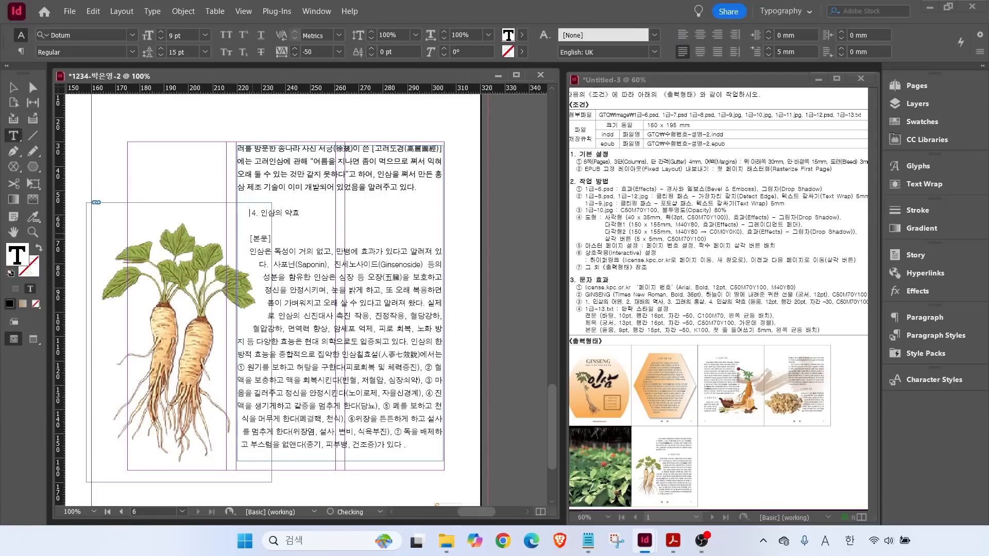
- Apply the 제목 paragraph style to the 4. 인삼의 약효 title and delete the [본문] label below it
{"action": "left_click", "coordinate": [936, 335]}
{"action": "left_click", "coordinate": [756, 371]}
{"action": "left_click", "coordinate": [271, 238]}
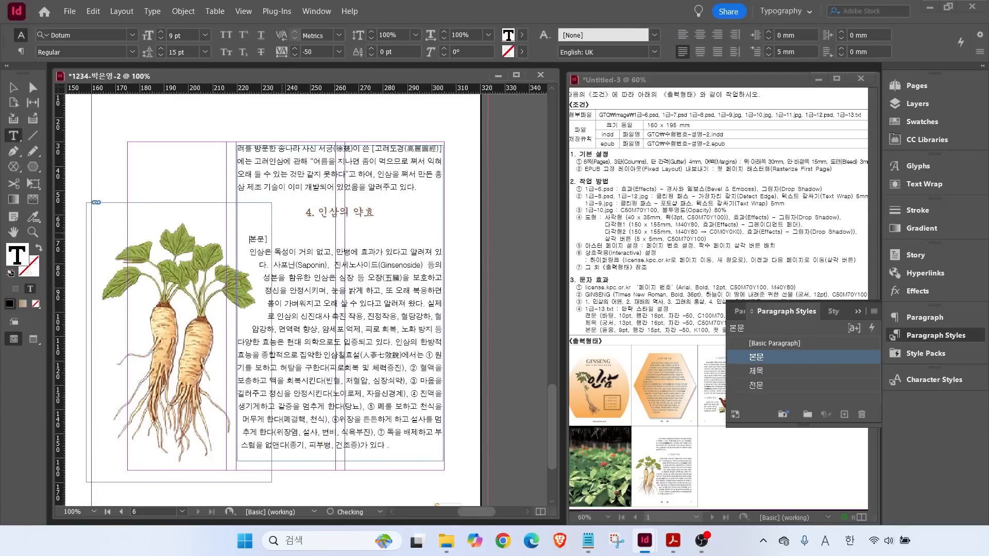
{"action": "key", "text": "BackSpace"}
{"action": "key", "text": "BackSpace"}
{"action": "key", "text": "BackSpace"}
{"action": "key", "text": "BackSpace"}
{"action": "key", "text": "Delete"}
{"action": "double_click", "coordinate": [9, 233]}
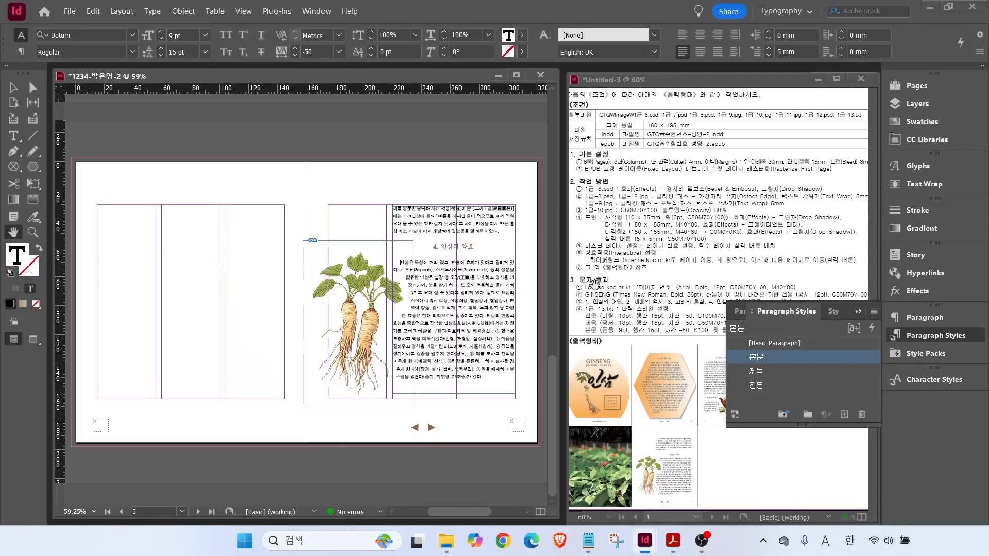
{"action": "left_click", "coordinate": [913, 339]}
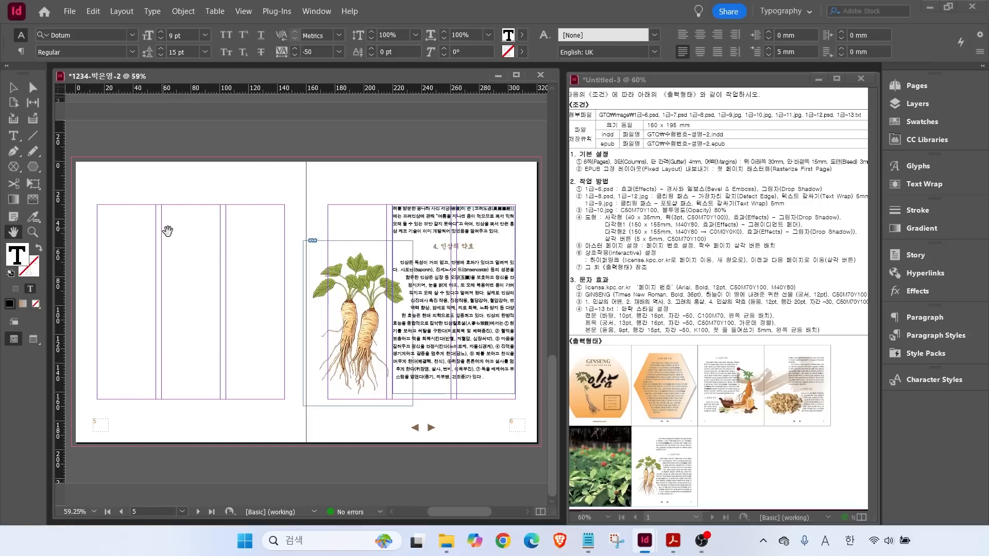
- Place the image 1급-11.jpg across the full page 5 and crop its frame to 195 mm high
{"action": "key", "text": "v"}
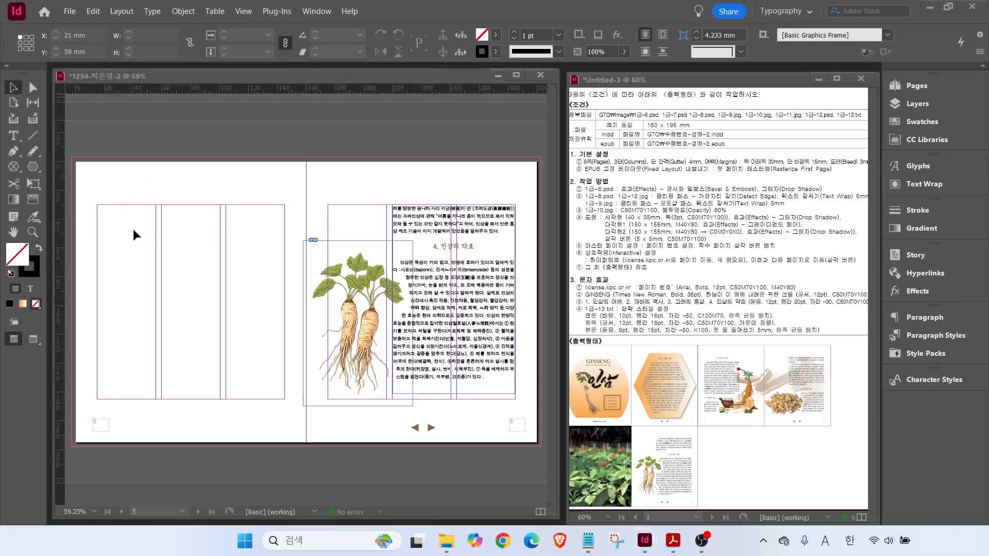
{"action": "left_click", "coordinate": [128, 239]}
{"action": "key", "text": "ctrl+d"}
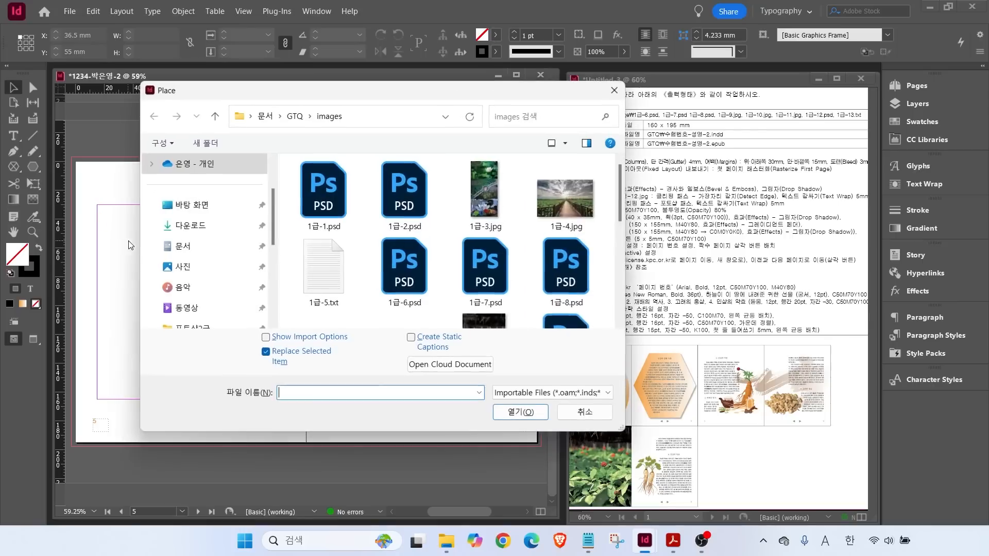
{"action": "scroll", "coordinate": [401, 245], "scroll_direction": "down", "scroll_amount": 4}
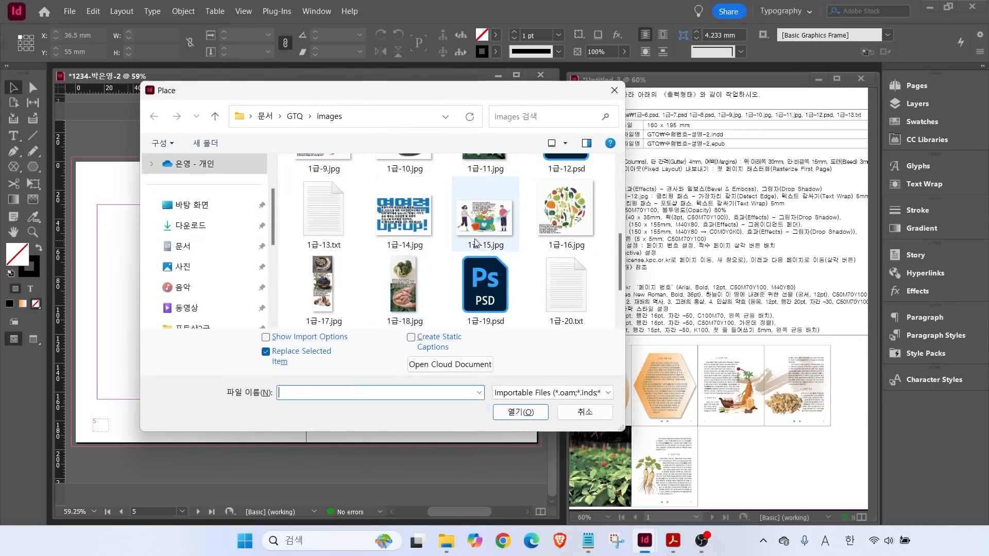
{"action": "left_click", "coordinate": [484, 222]}
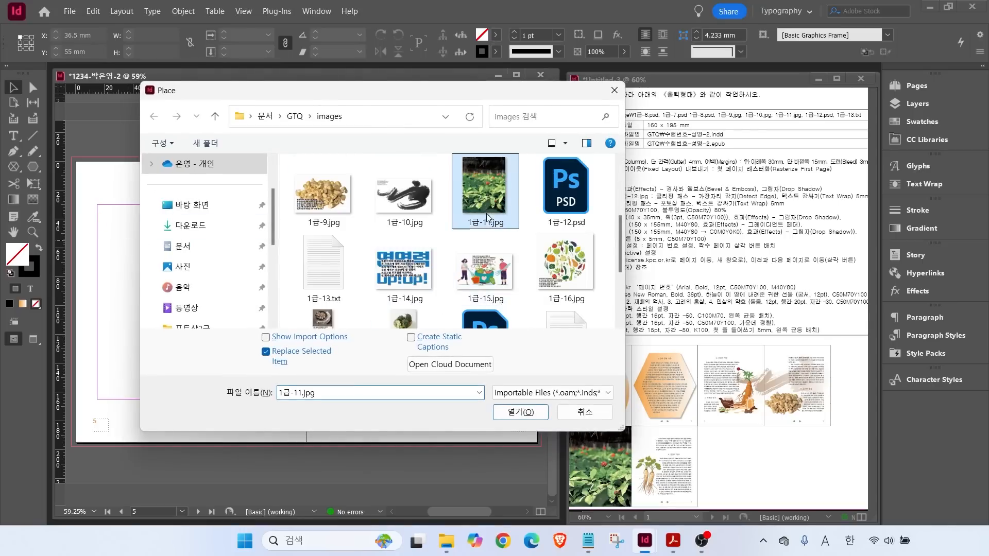
{"action": "left_click", "coordinate": [520, 412]}
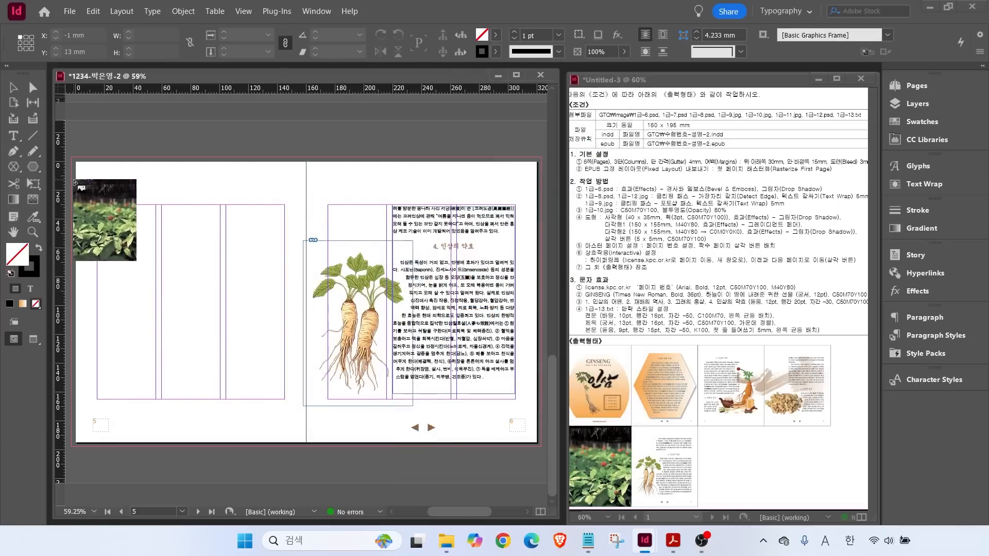
{"action": "left_click", "coordinate": [77, 165]}
{"action": "left_click_drag", "start_coordinate": [77, 165], "coordinate": [325, 461]}
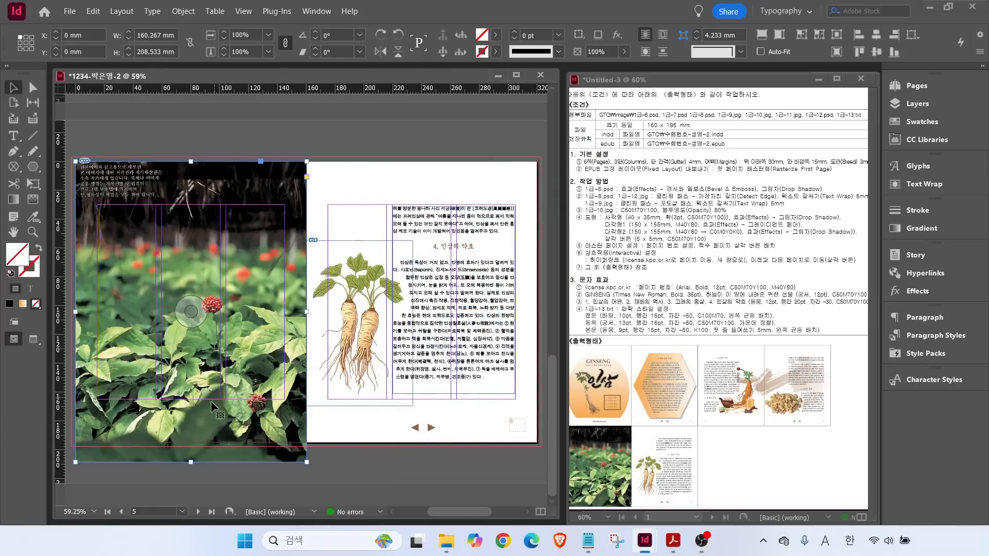
{"action": "left_click_drag", "start_coordinate": [194, 461], "coordinate": [194, 443]}
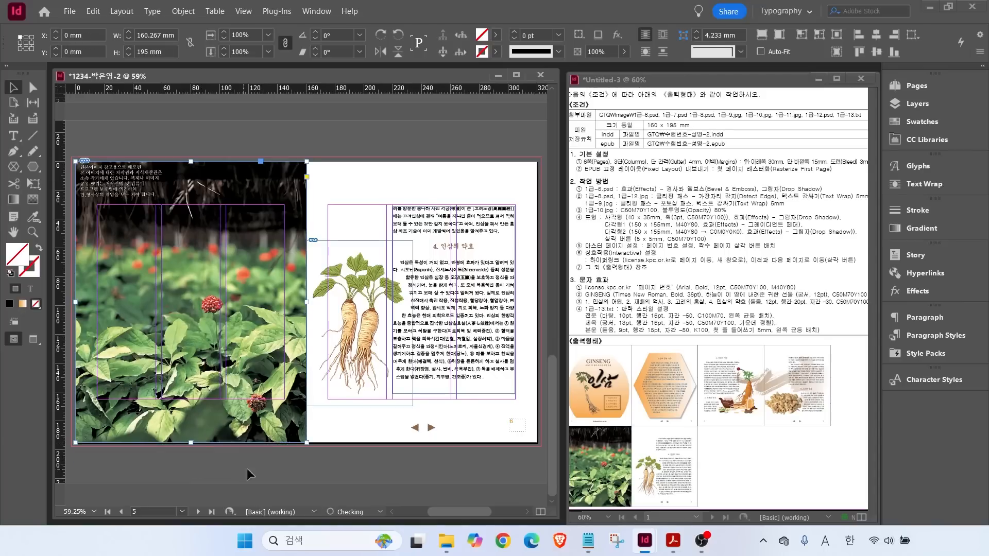
{"action": "left_click", "coordinate": [246, 468]}
- Switch the document to Preview screen mode and check the spreads from page 1 to page 6
{"action": "left_click_drag", "start_coordinate": [552, 398], "coordinate": [549, 149]}
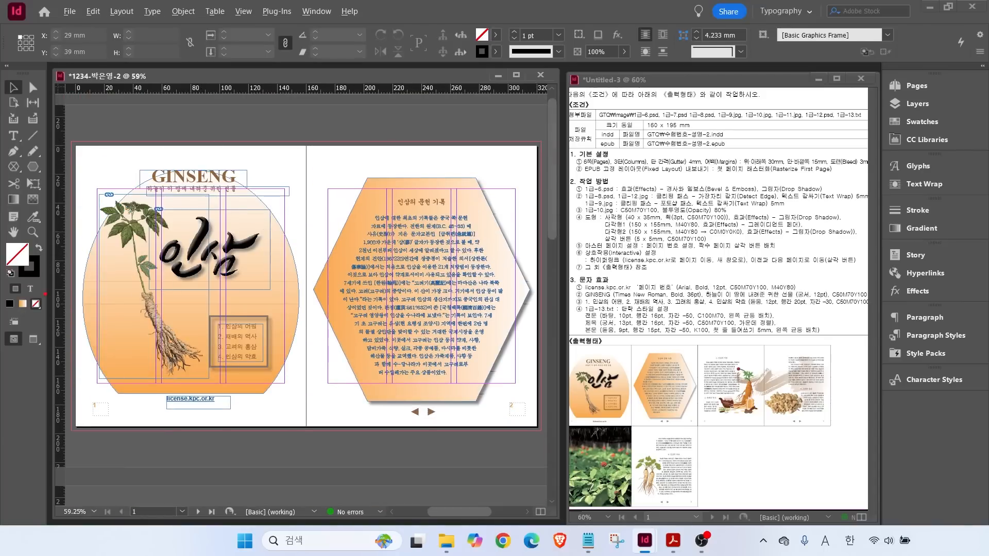
{"action": "left_click", "coordinate": [34, 339]}
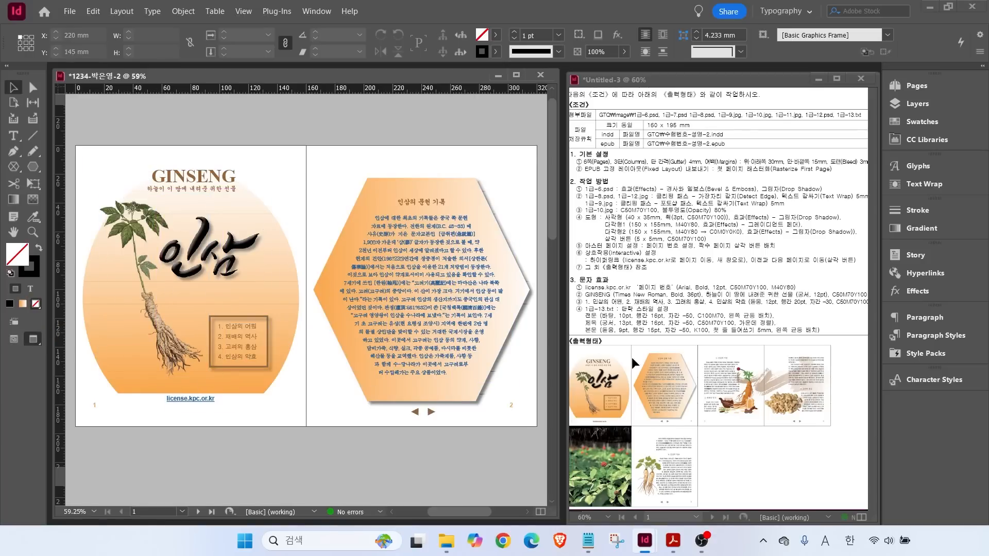
{"action": "scroll", "coordinate": [450, 271], "scroll_direction": "down", "scroll_amount": 3}
{"action": "scroll", "coordinate": [449, 271], "scroll_direction": "down", "scroll_amount": 13}
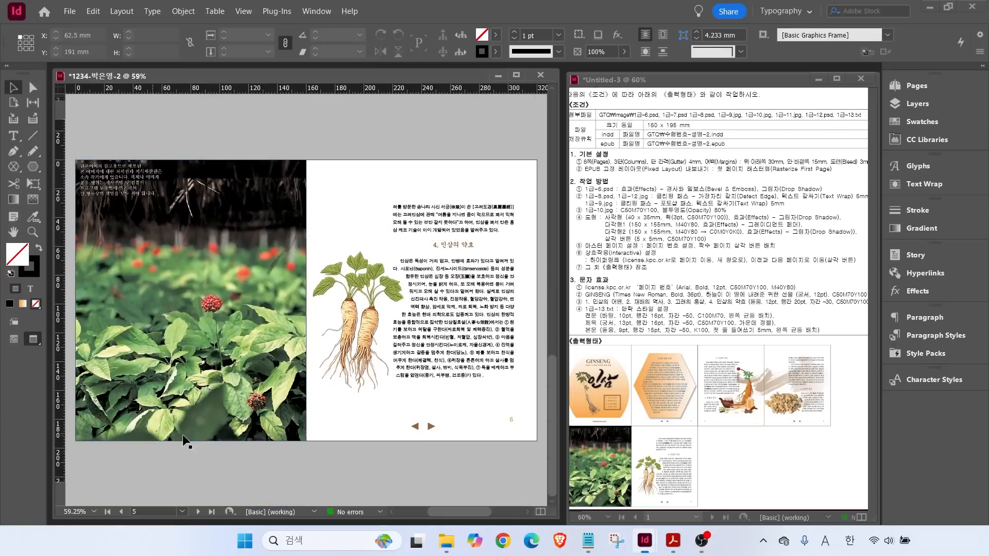
- Override all parent page items on the 5-6 spread
{"action": "left_click", "coordinate": [913, 87]}
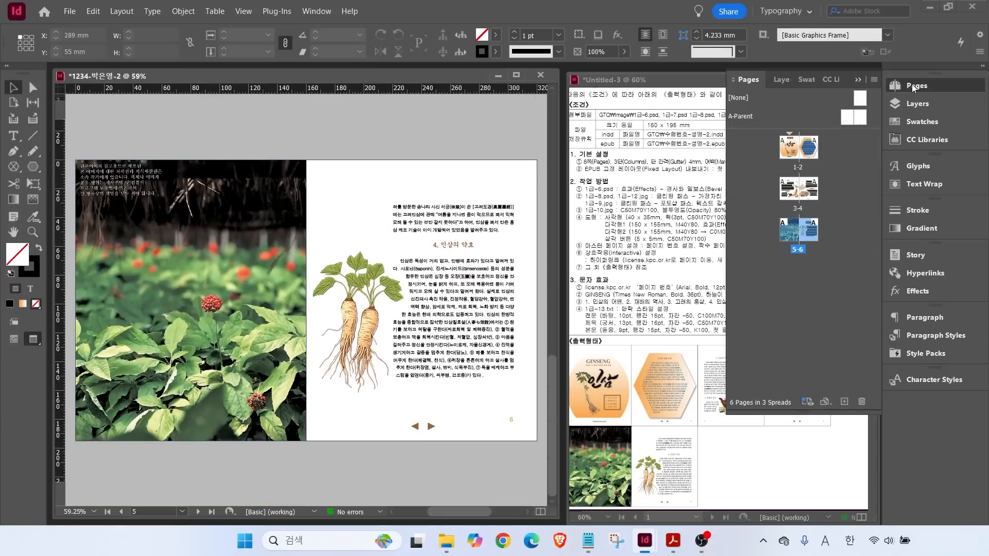
{"action": "right_click", "coordinate": [790, 230]}
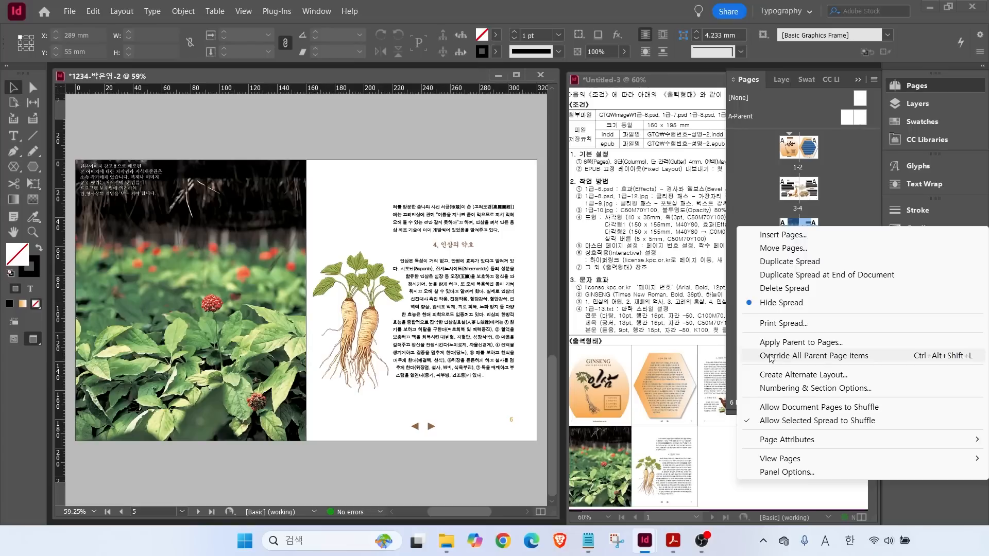
{"action": "left_click", "coordinate": [771, 356]}
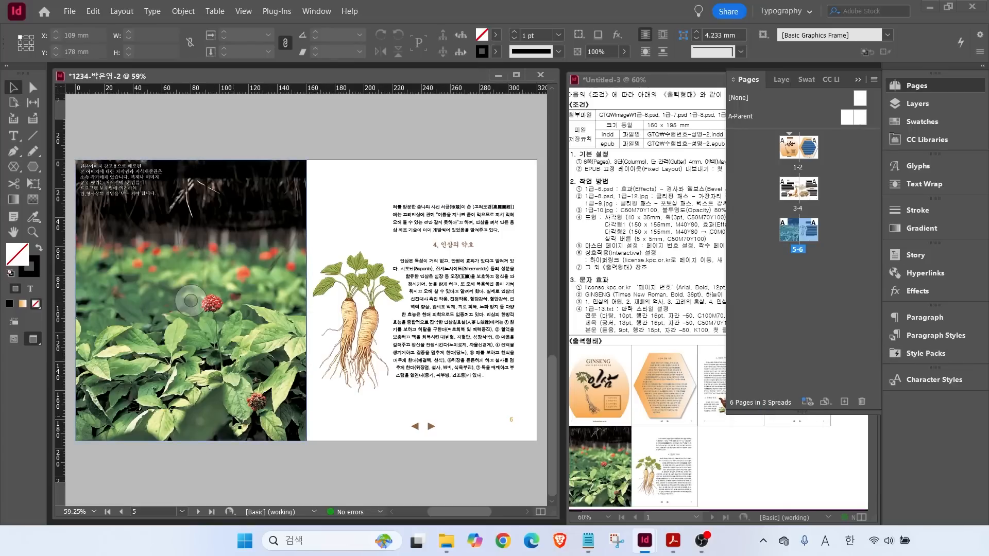
- Bring the page number frame on page 5 to the front of the placed photo
{"action": "left_click_drag", "start_coordinate": [238, 445], "coordinate": [298, 442]}
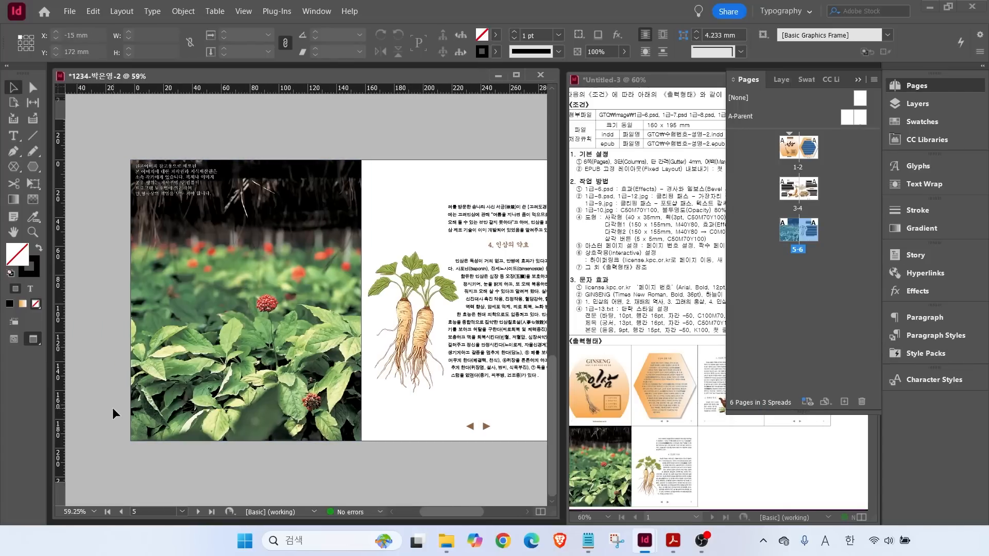
{"action": "left_click", "coordinate": [175, 439]}
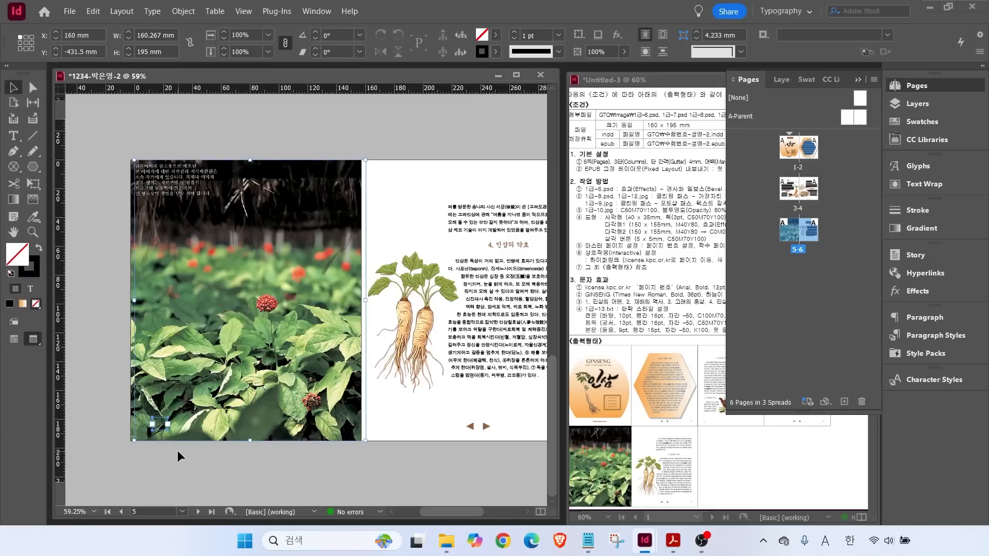
{"action": "left_click", "coordinate": [122, 419]}
{"action": "left_click_drag", "start_coordinate": [114, 400], "coordinate": [187, 452]}
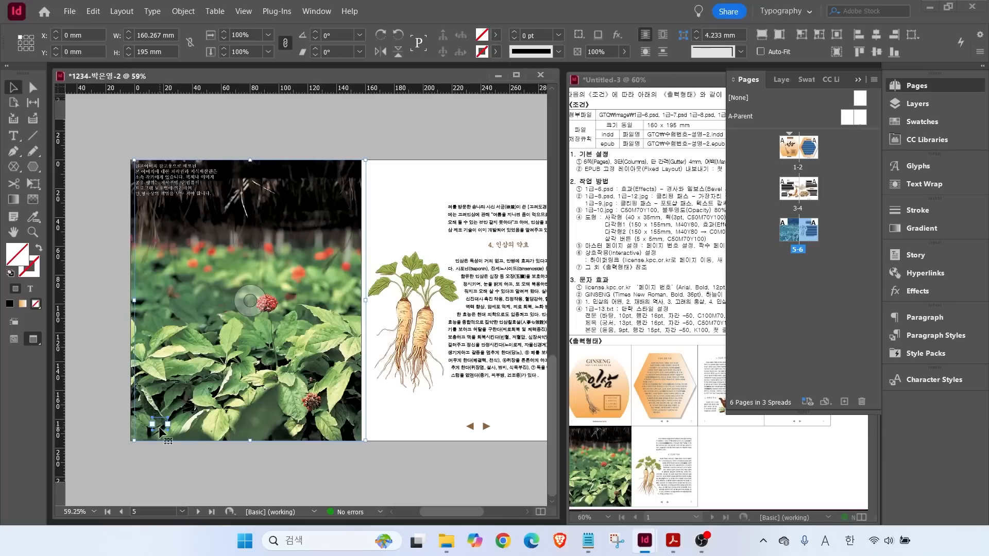
{"action": "left_click", "coordinate": [160, 423]}
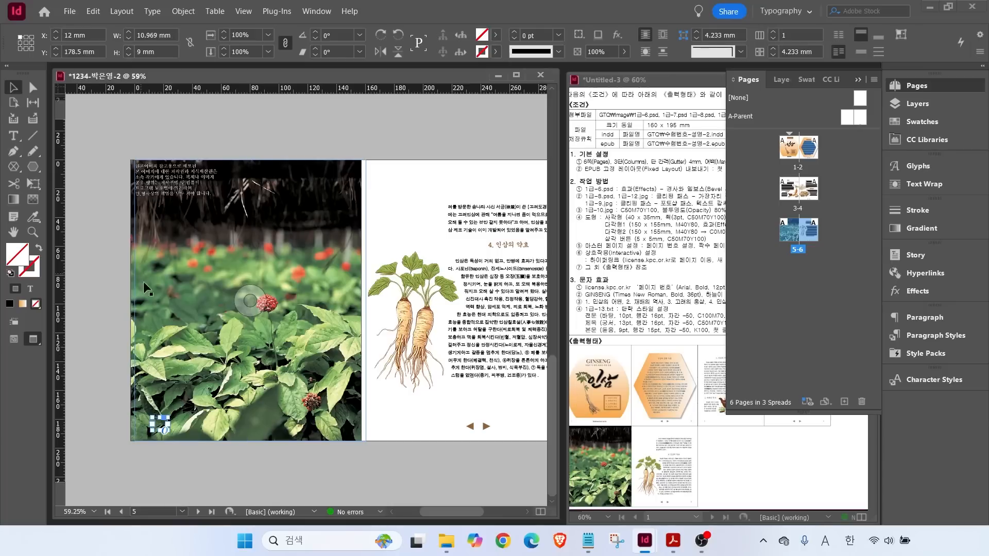
{"action": "right_click", "coordinate": [155, 427]}
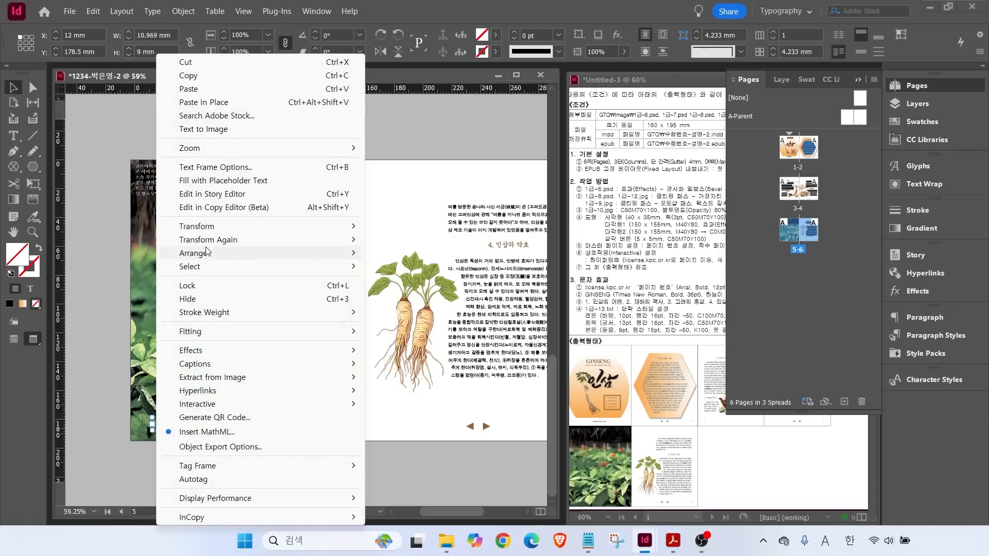
{"action": "mouse_move", "coordinate": [205, 255]}
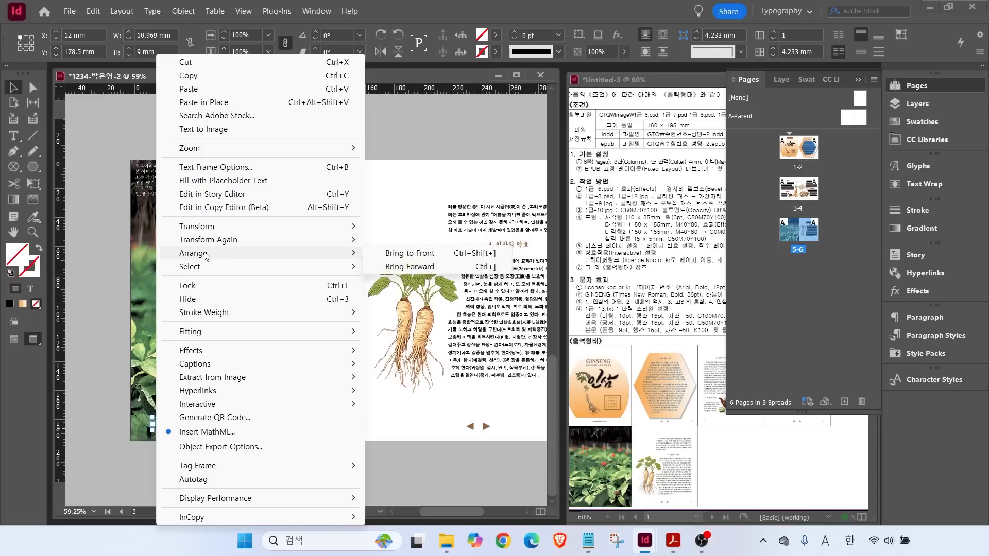
{"action": "left_click", "coordinate": [410, 257]}
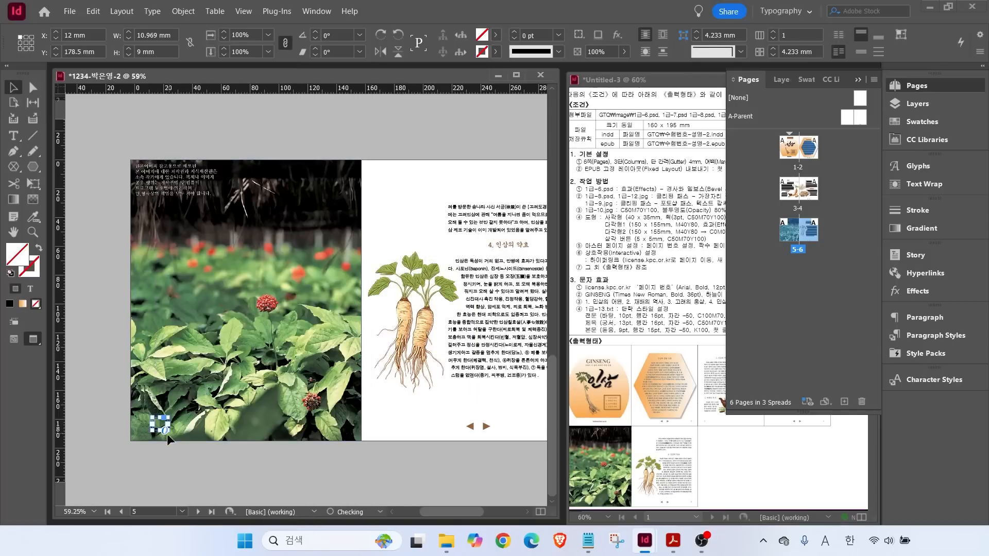
{"action": "left_click", "coordinate": [165, 470]}
{"action": "scroll", "coordinate": [144, 427], "scroll_direction": "up", "scroll_amount": 5}
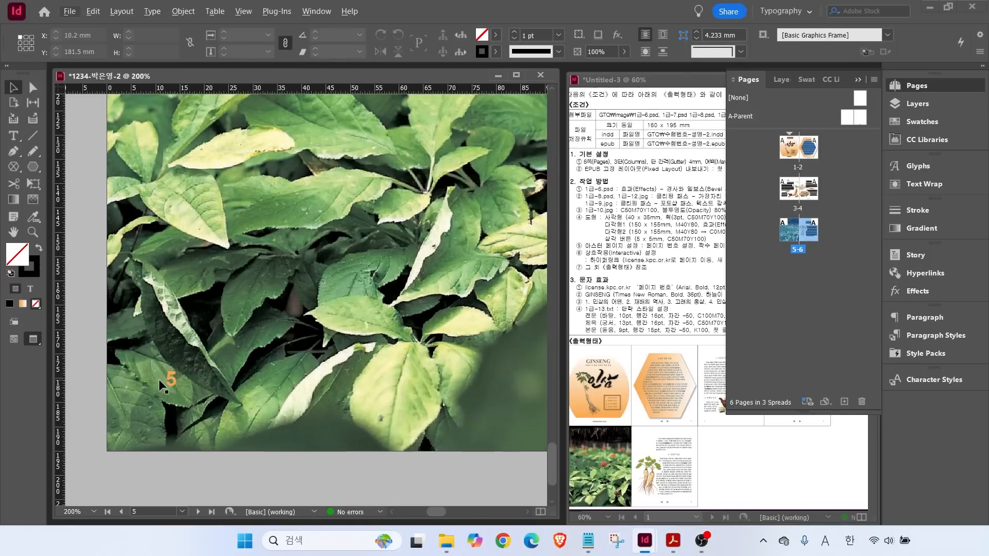
{"action": "double_click", "coordinate": [13, 232]}
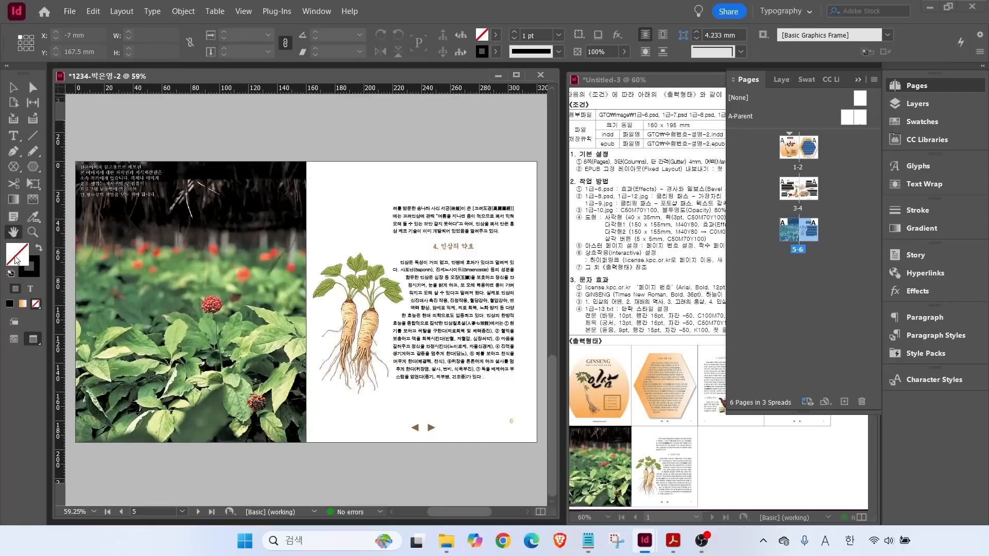
- Save the document in InDesign 2025 format in the GTQ folder under the proposed file name
{"action": "scroll", "coordinate": [373, 335], "scroll_direction": "up", "scroll_amount": 1}
{"action": "scroll", "coordinate": [374, 335], "scroll_direction": "up", "scroll_amount": 5}
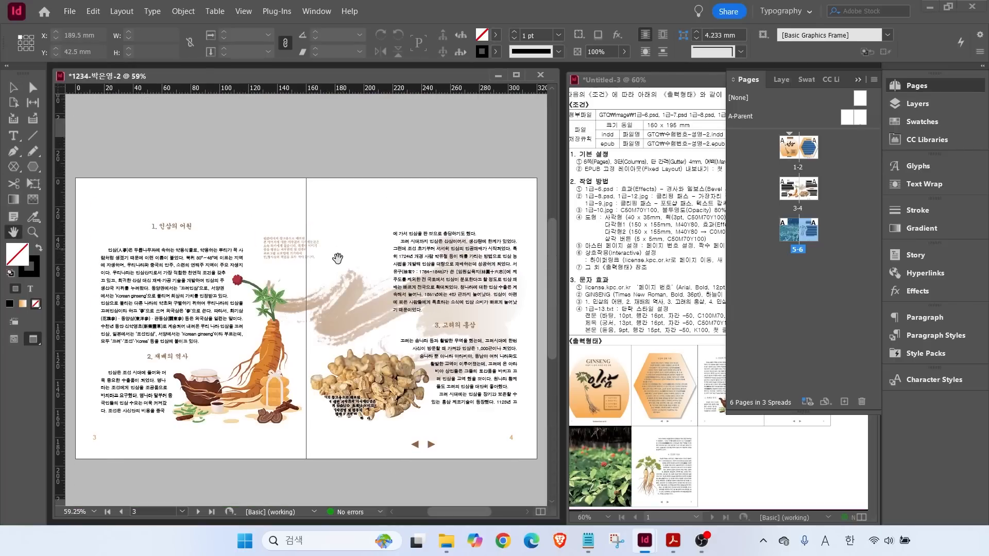
{"action": "left_click", "coordinate": [721, 171]}
{"action": "left_click_drag", "start_coordinate": [622, 127], "coordinate": [649, 109]}
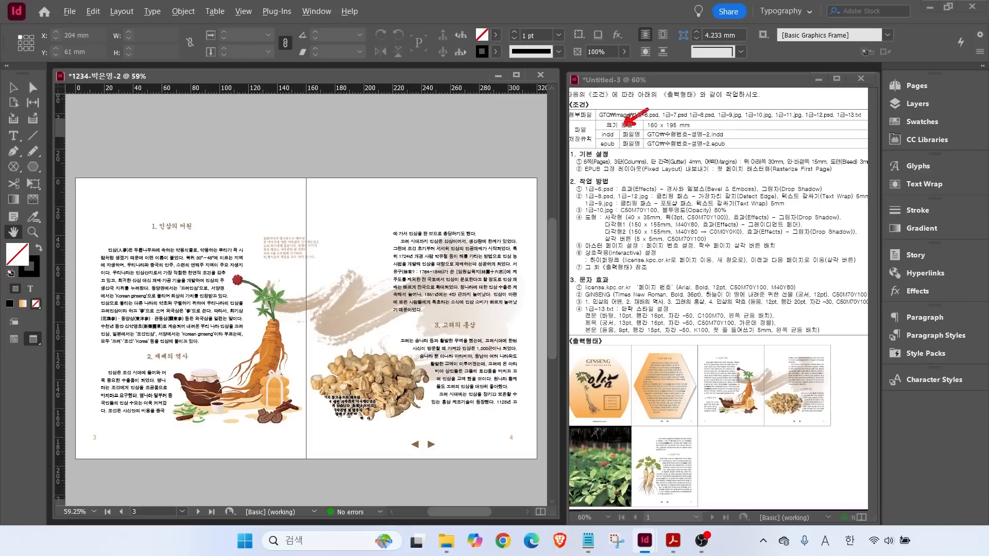
{"action": "left_click_drag", "start_coordinate": [621, 153], "coordinate": [650, 172]}
{"action": "key", "text": "Escape"}
{"action": "left_click", "coordinate": [70, 10]}
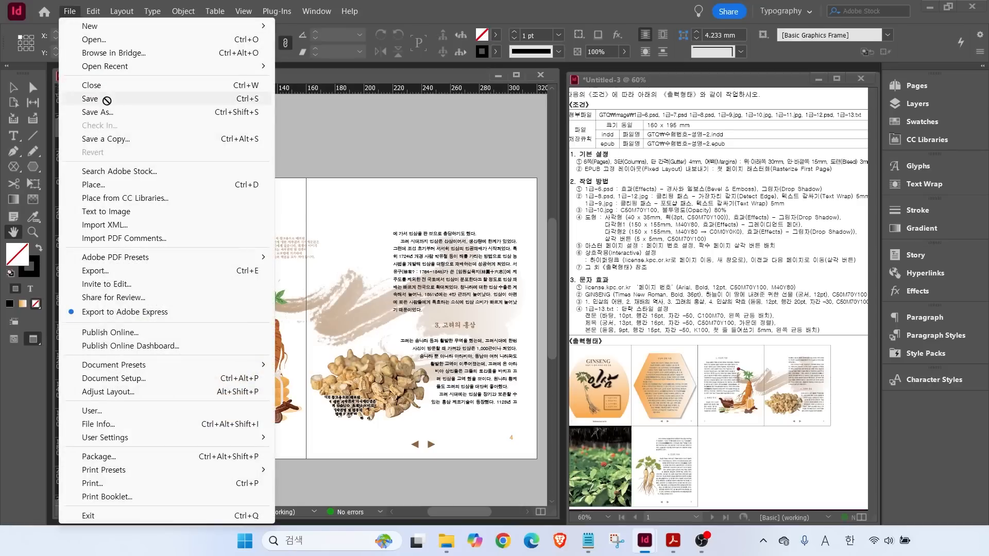
{"action": "left_click", "coordinate": [90, 98]}
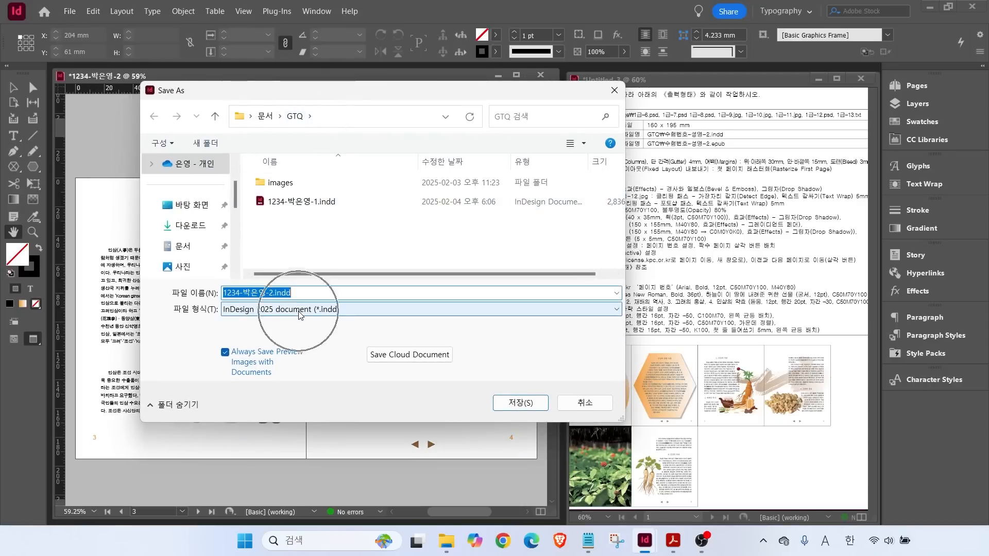
{"action": "left_click", "coordinate": [521, 403]}
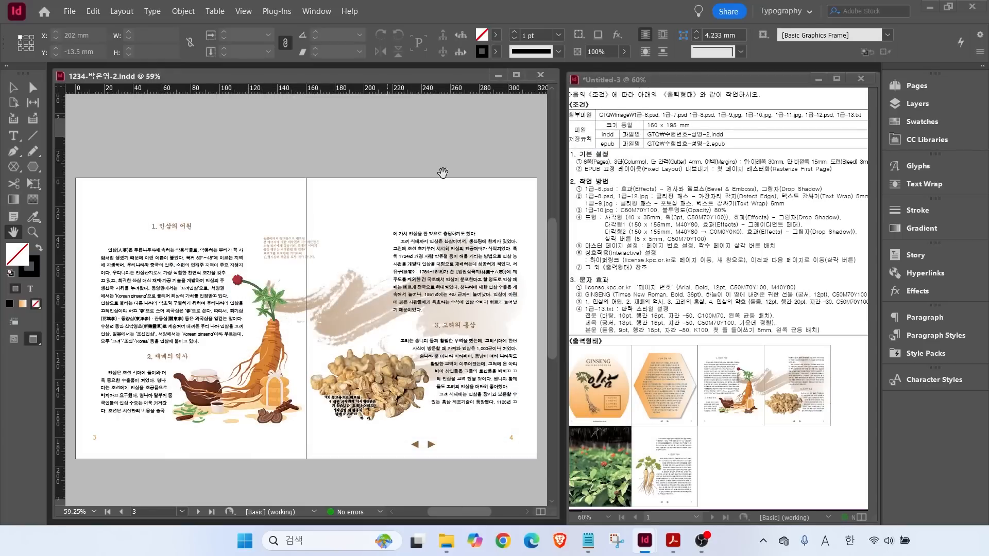
{"action": "left_click", "coordinate": [596, 177]}
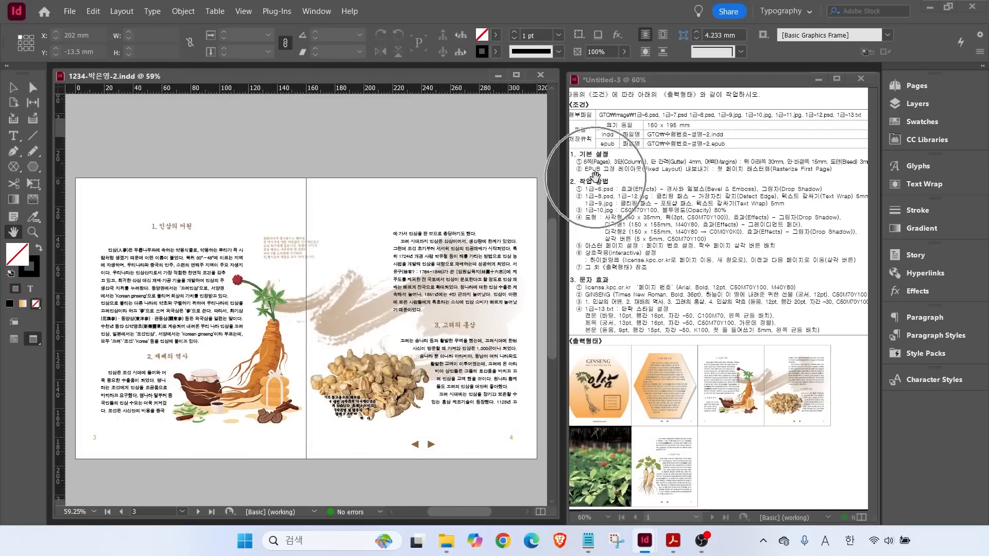
- Export the document in EPUB (Fixed Layout) format to the GTQ folder under the proposed file name
{"action": "left_click", "coordinate": [69, 10]}
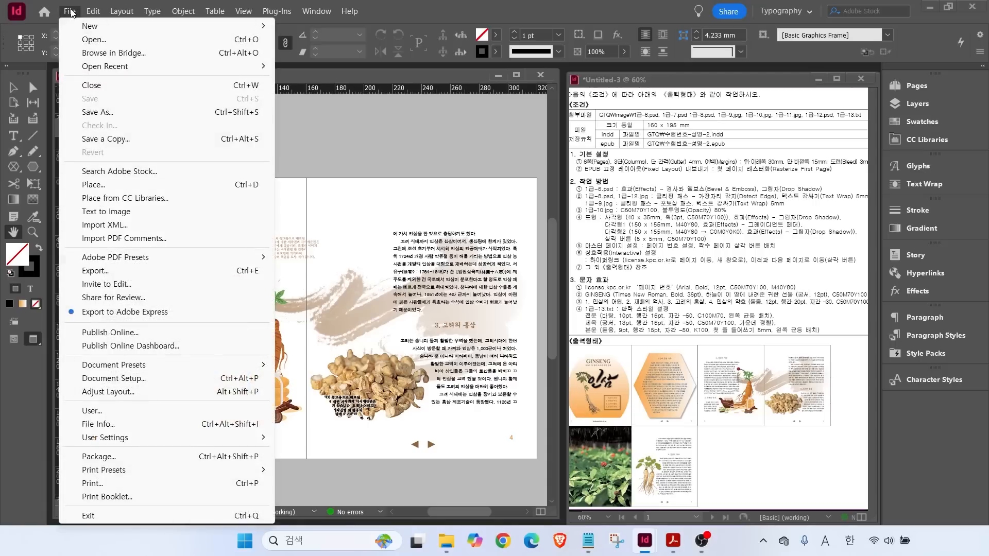
{"action": "left_click", "coordinate": [95, 273]}
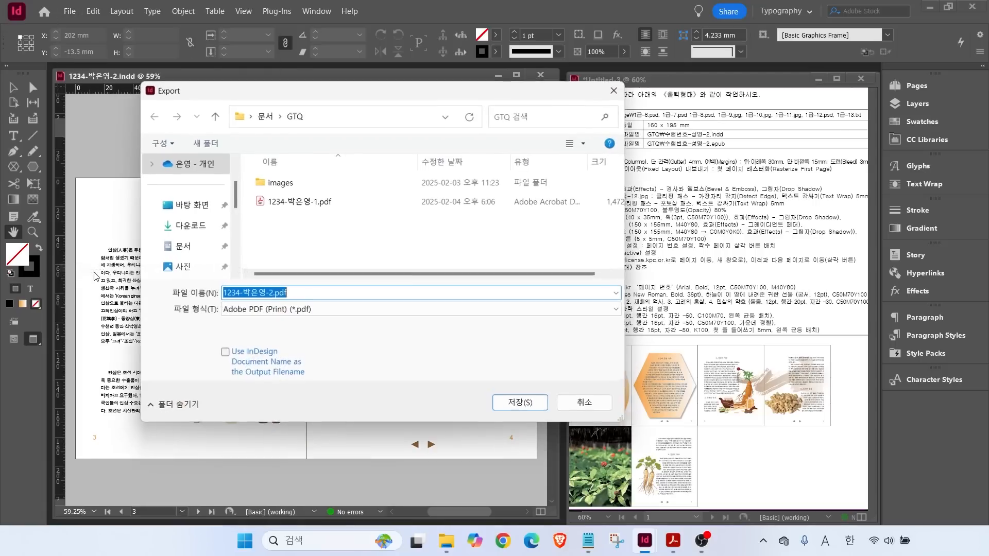
{"action": "left_click", "coordinate": [266, 309]}
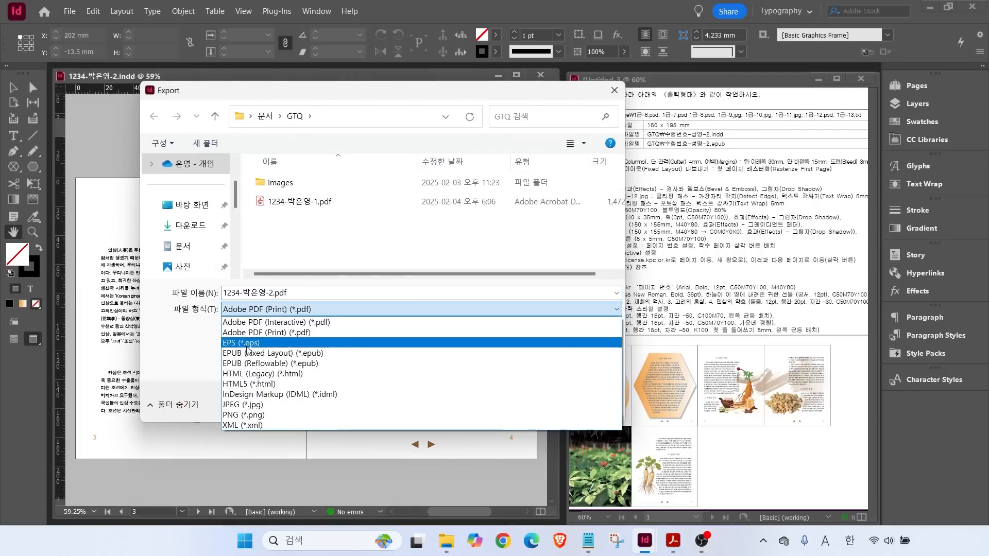
{"action": "left_click", "coordinate": [256, 356]}
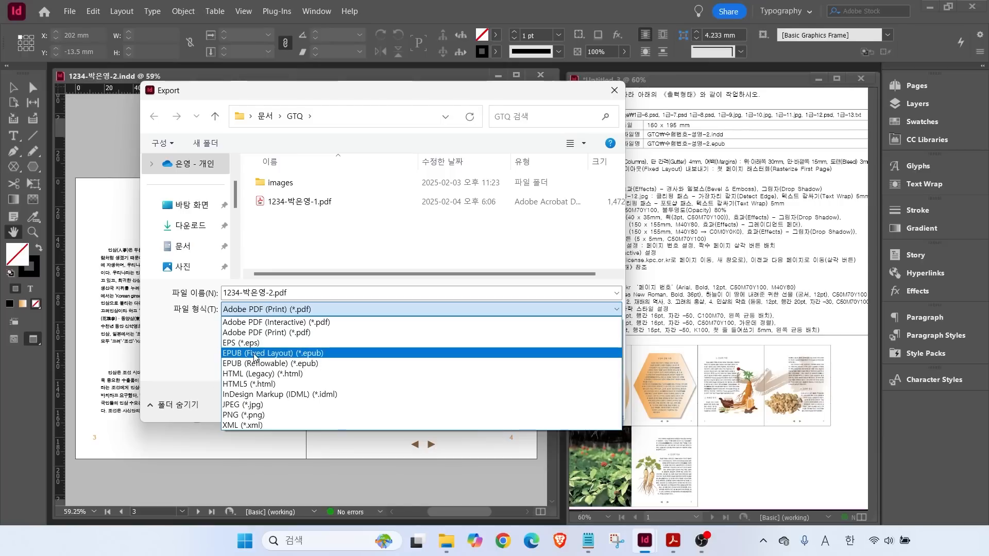
{"action": "left_click", "coordinate": [256, 354]}
{"action": "left_click", "coordinate": [520, 402]}
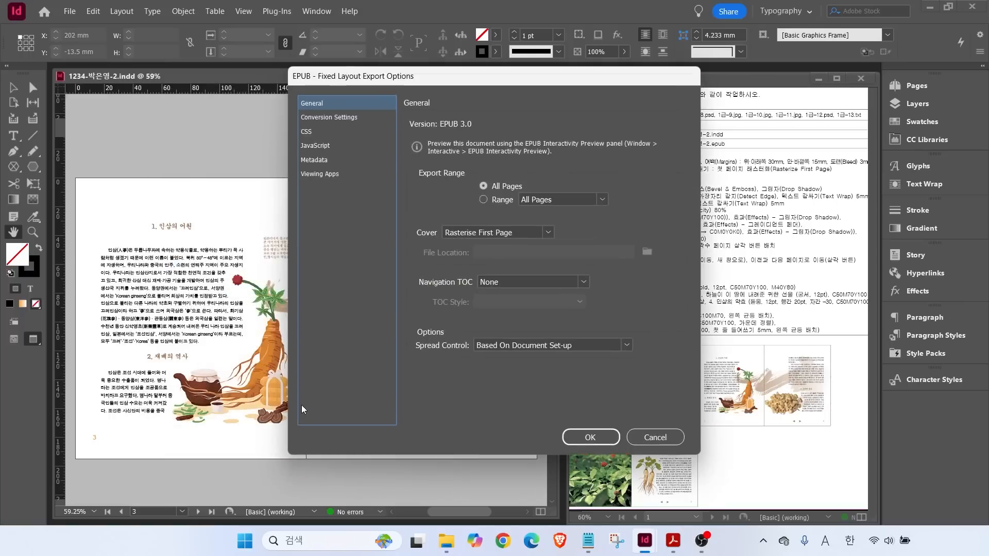
- Accept the fixed-layout EPUB export options with all pages and Rasterise First Page as the cover
{"action": "left_click_drag", "start_coordinate": [369, 76], "coordinate": [228, 94]}
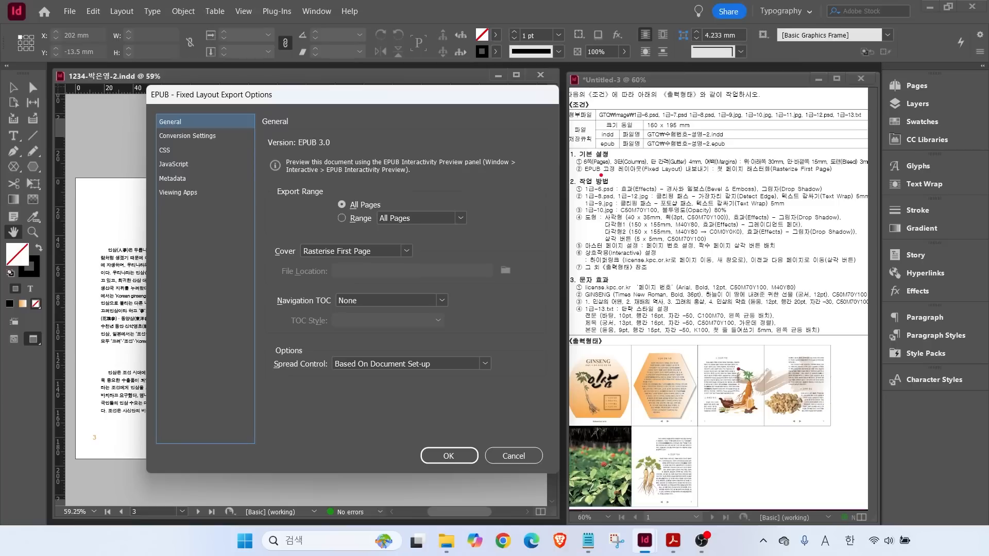
{"action": "mouse_move", "coordinate": [630, 177]}
{"action": "left_mouse_down"}
{"action": "mouse_move", "coordinate": [762, 171]}
{"action": "mouse_move", "coordinate": [772, 208]}
{"action": "left_mouse_up"}
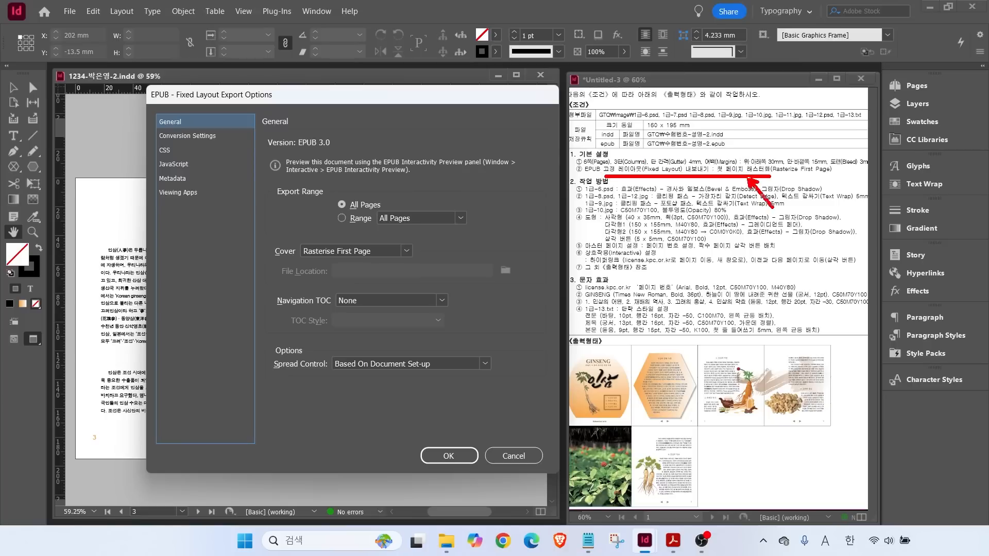
{"action": "mouse_move", "coordinate": [289, 233]}
{"action": "left_mouse_down"}
{"action": "mouse_move", "coordinate": [363, 266]}
{"action": "mouse_move", "coordinate": [411, 270]}
{"action": "left_mouse_up"}
{"action": "left_click_drag", "start_coordinate": [345, 264], "coordinate": [396, 308]}
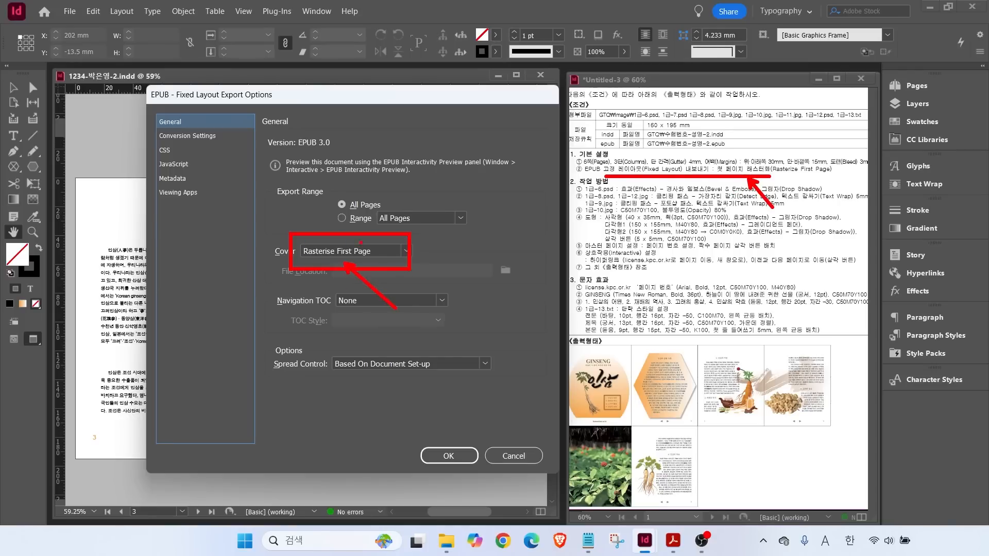
{"action": "left_click_drag", "start_coordinate": [448, 453], "coordinate": [466, 411]}
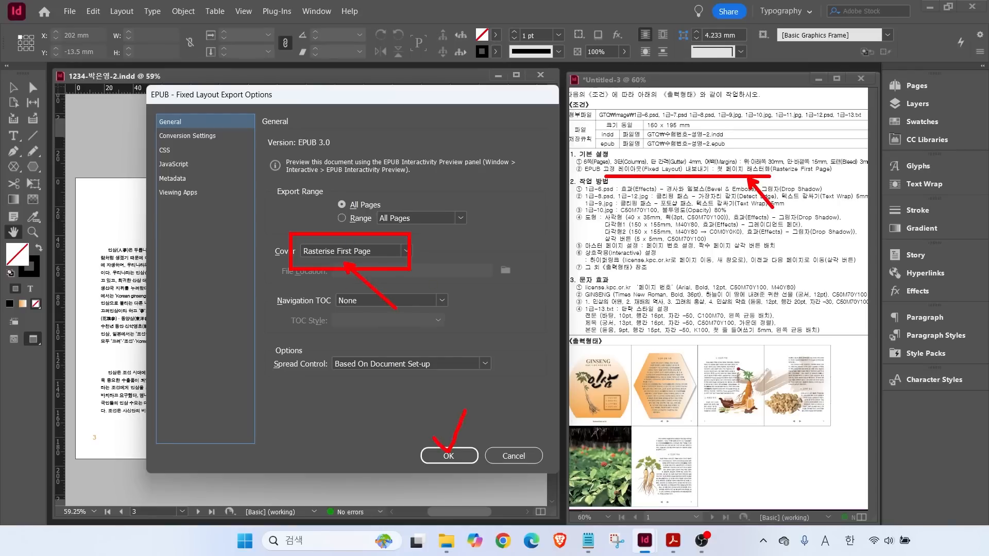
{"action": "key", "text": "Escape"}
{"action": "left_click", "coordinate": [449, 457]}
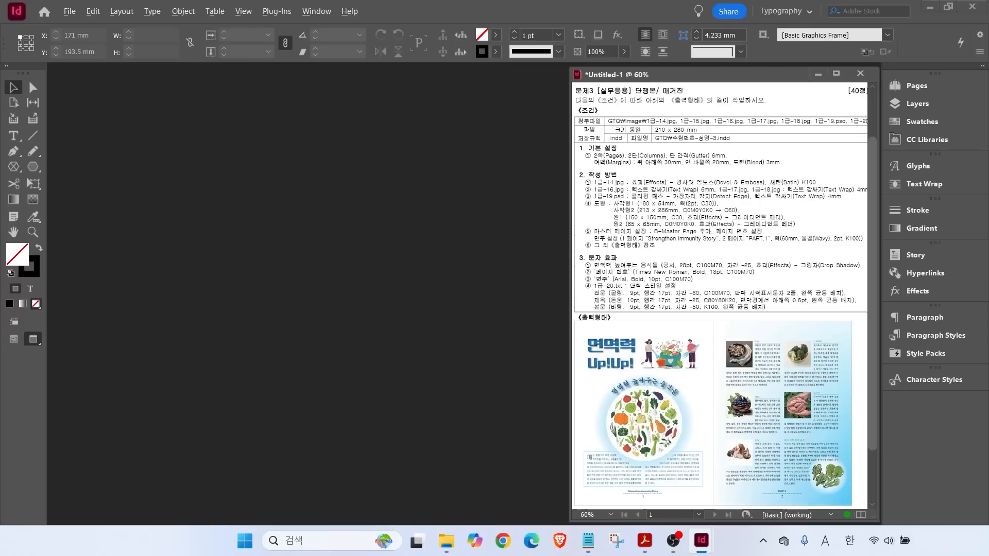
- Start a new document named with the exam number, the examinee's name and suffix -3, with a height of 280 mm and 2 pages
{"action": "left_click_drag", "start_coordinate": [646, 116], "coordinate": [728, 149]}
{"action": "key", "text": "Escape"}
{"action": "left_click", "coordinate": [70, 11]}
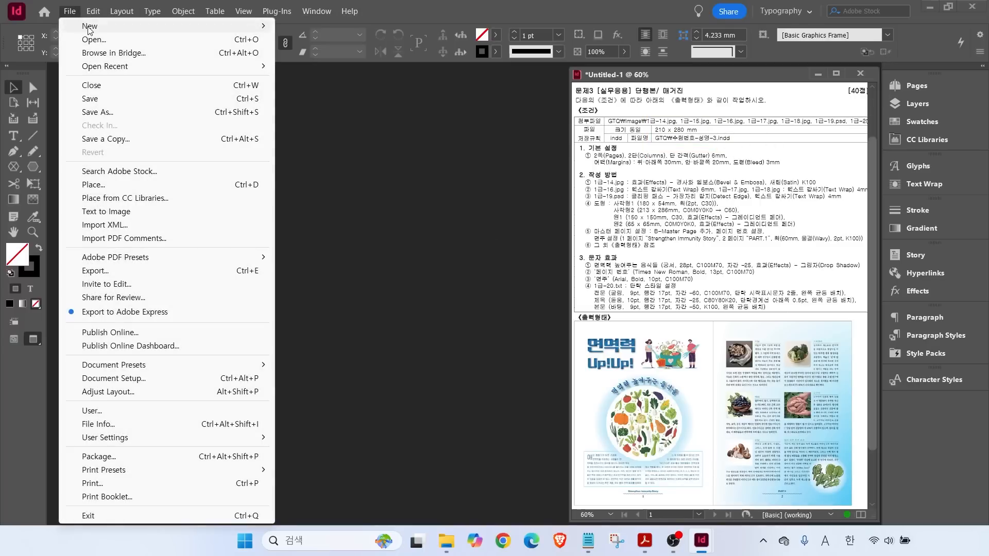
{"action": "mouse_move", "coordinate": [89, 30]}
{"action": "left_click", "coordinate": [304, 26]}
{"action": "type", "text": "1234-"}
{"action": "key", "text": "Hangul"}
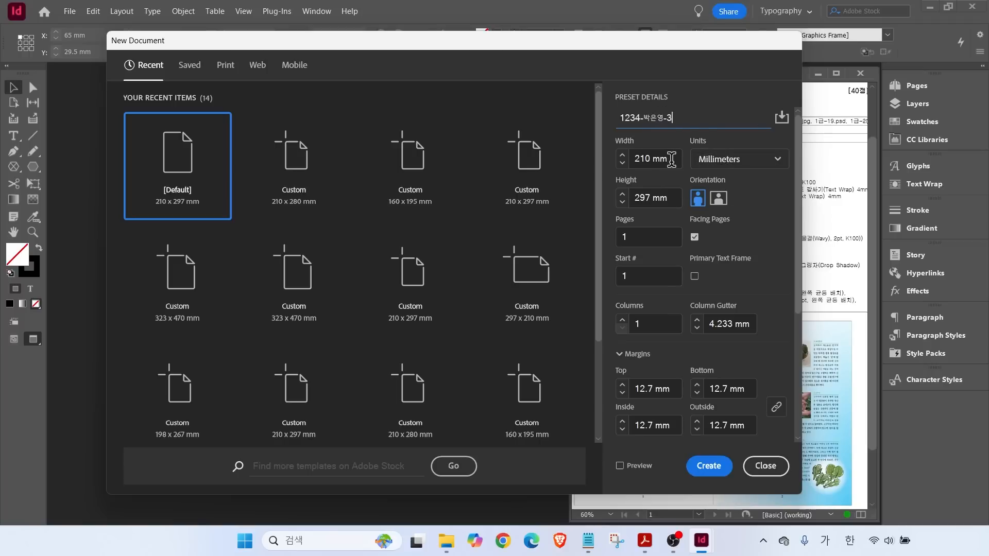
{"action": "left_click", "coordinate": [665, 197]}
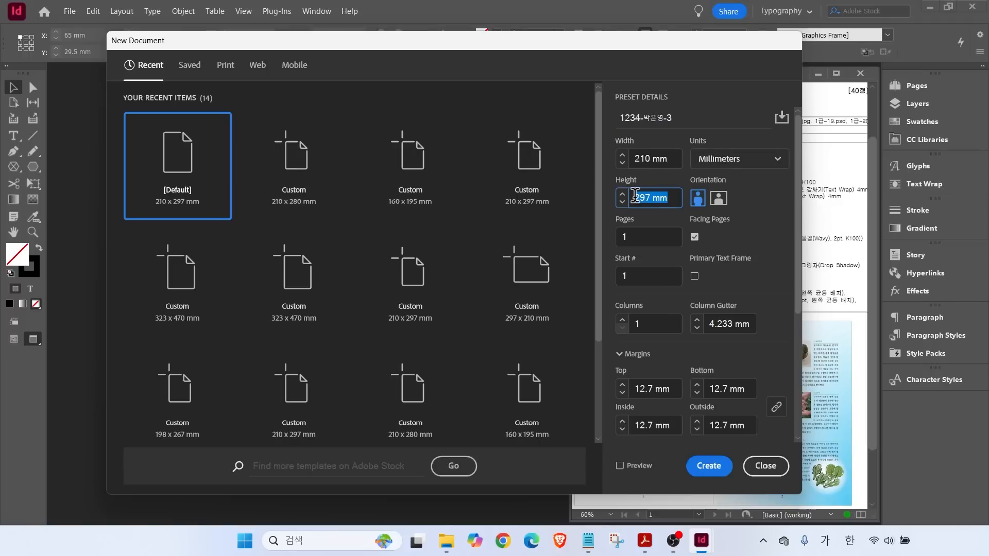
{"action": "type", "text": "280"}
{"action": "key", "text": "Tab"}
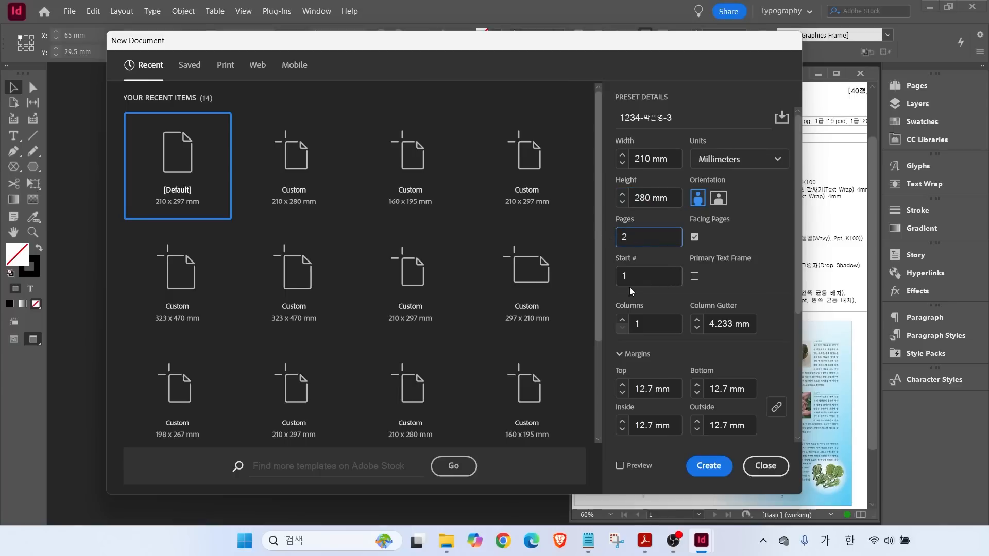
- Set 2 columns with a 6 mm gutter, unlinked margins of 30 mm at top and bottom, and 20 mm inside and outside
{"action": "left_click", "coordinate": [622, 319]}
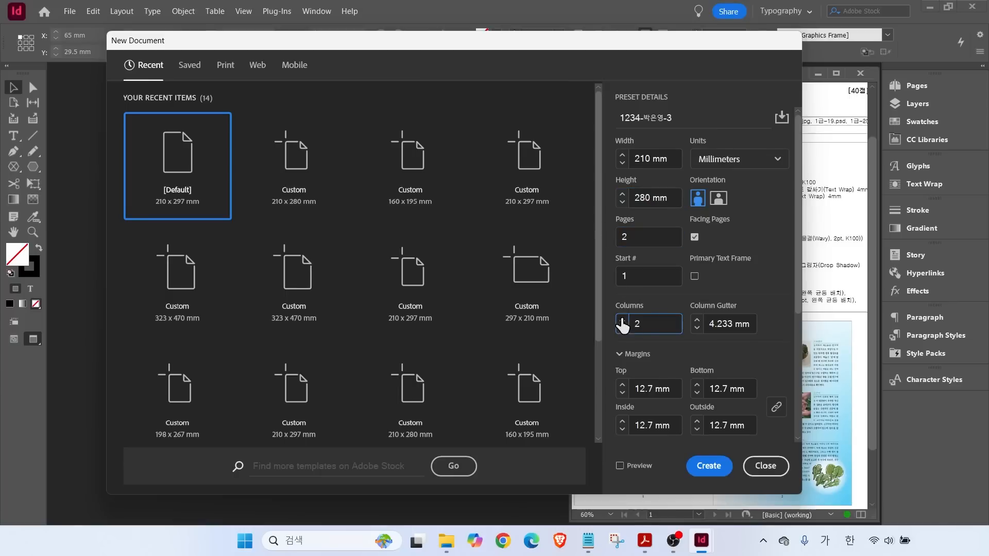
{"action": "left_click", "coordinate": [696, 321]}
{"action": "left_click", "coordinate": [696, 319]}
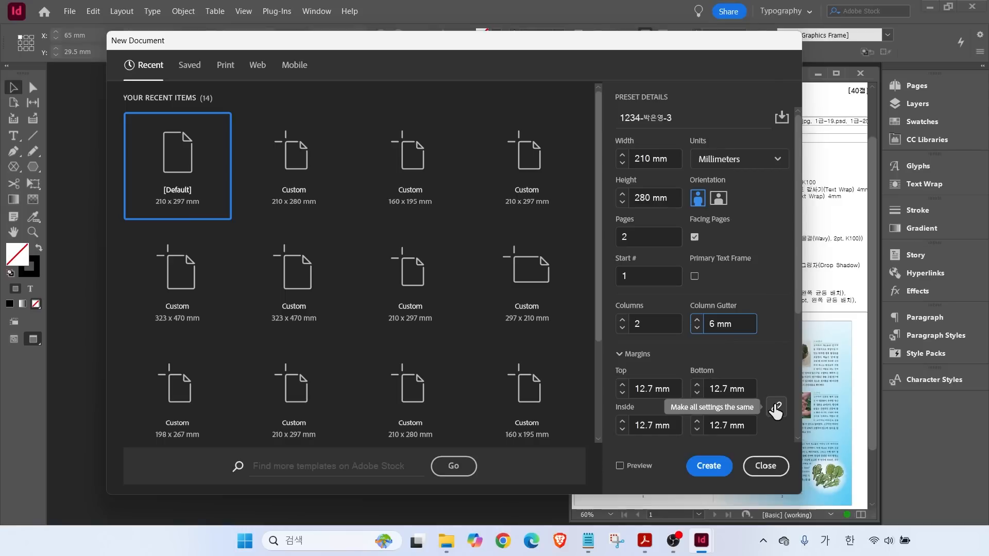
{"action": "left_click", "coordinate": [644, 390]}
{"action": "double_click", "coordinate": [644, 390]}
{"action": "left_click", "coordinate": [776, 407]}
{"action": "left_click_drag", "start_coordinate": [633, 390], "coordinate": [668, 394]}
{"action": "type", "text": "30"}
{"action": "key", "text": "Tab"}
{"action": "type", "text": "30"}
{"action": "key", "text": "Tab"}
{"action": "type", "text": "20"}
{"action": "key", "text": "Tab"}
{"action": "type", "text": "20"}
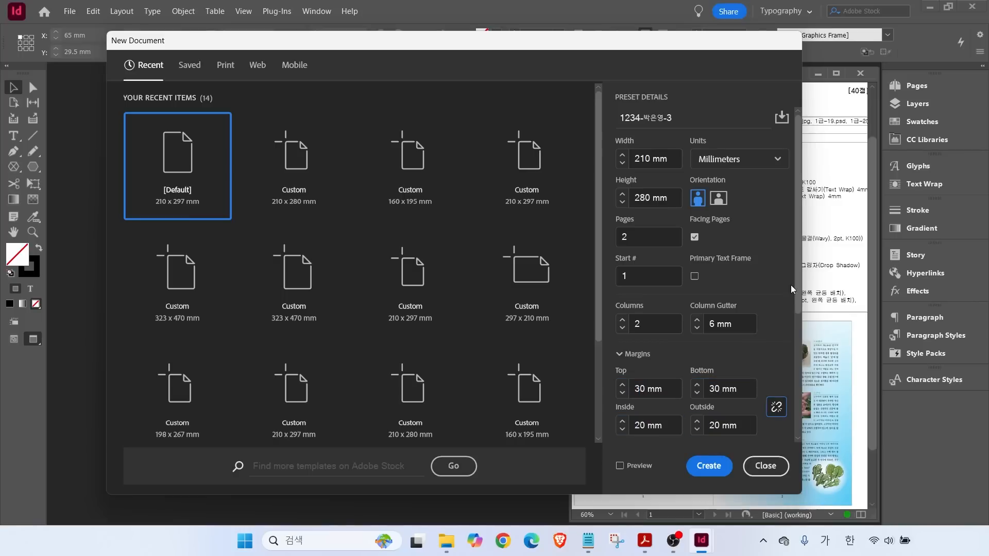
- Set a 3 mm bleed on all sides and create the document
{"action": "scroll", "coordinate": [795, 311], "scroll_direction": "down", "scroll_amount": 1}
{"action": "scroll", "coordinate": [796, 311], "scroll_direction": "down", "scroll_amount": 3}
{"action": "left_click_drag", "start_coordinate": [662, 306], "coordinate": [610, 305]}
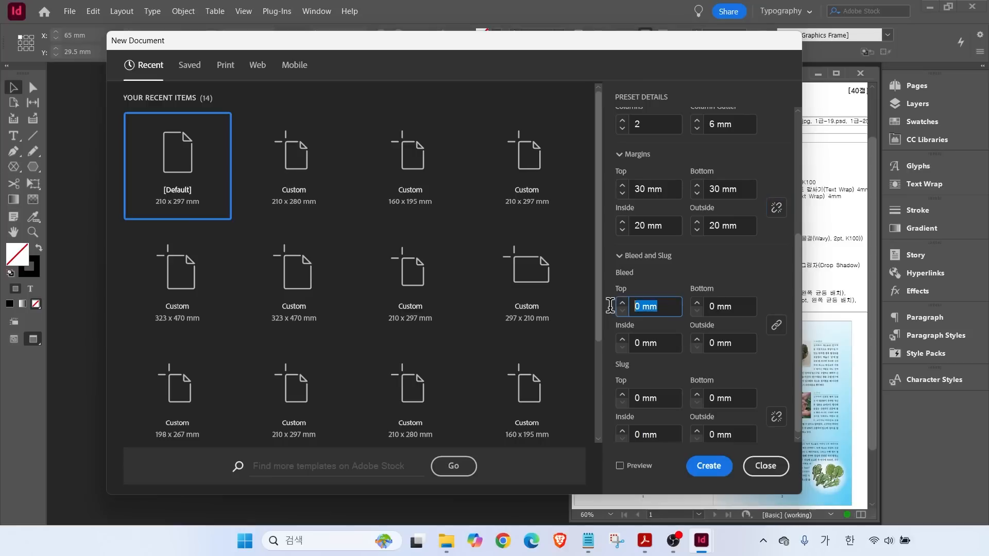
{"action": "type", "text": "3"}
{"action": "key", "text": "Tab"}
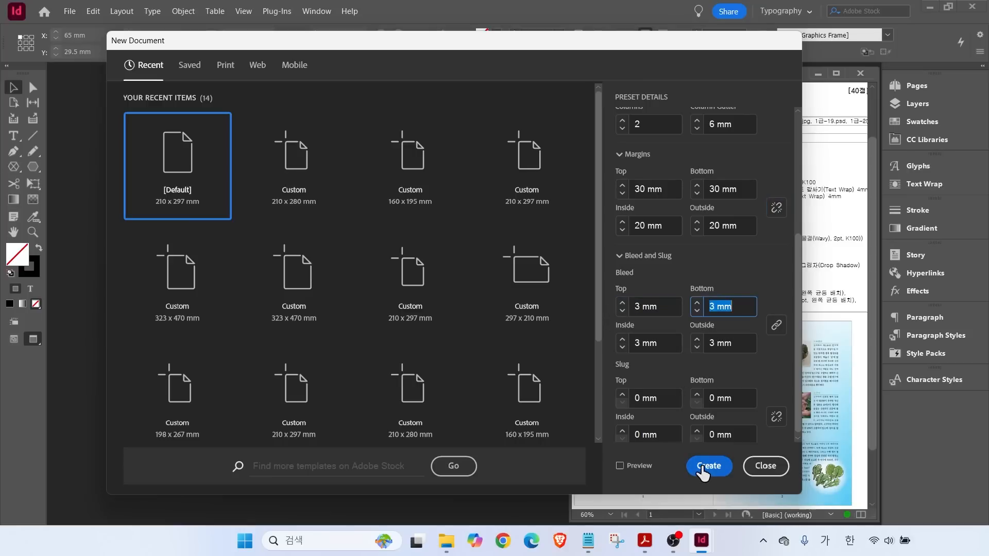
{"action": "left_click", "coordinate": [635, 466]}
{"action": "left_click", "coordinate": [710, 468]}
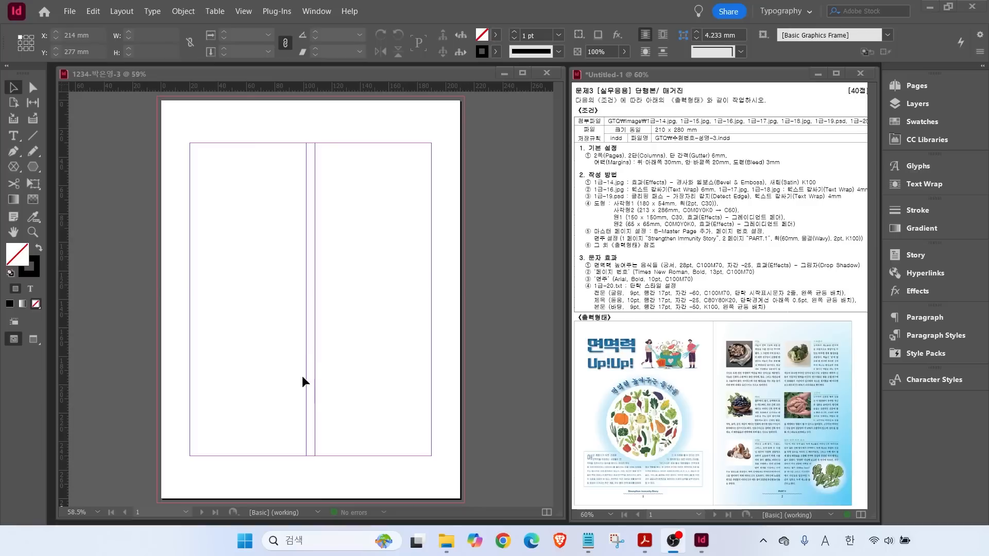
- Turn off Allow Document Pages to Shuffle and move page 2 beside page 1 to form one two-page spread
{"action": "scroll", "coordinate": [368, 356], "scroll_direction": "down", "scroll_amount": 5}
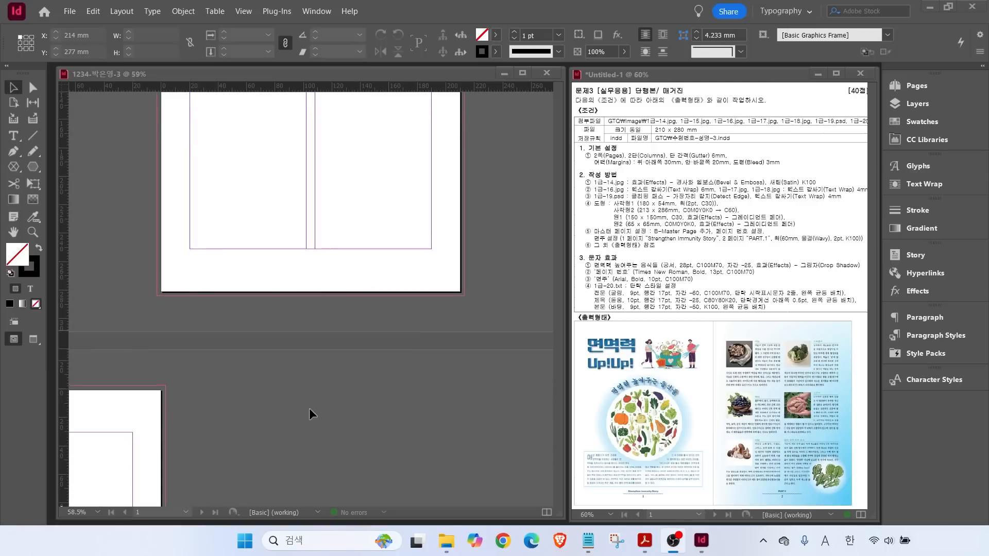
{"action": "scroll", "coordinate": [270, 419], "scroll_direction": "up", "scroll_amount": 2}
{"action": "scroll", "coordinate": [251, 323], "scroll_direction": "down", "scroll_amount": 2}
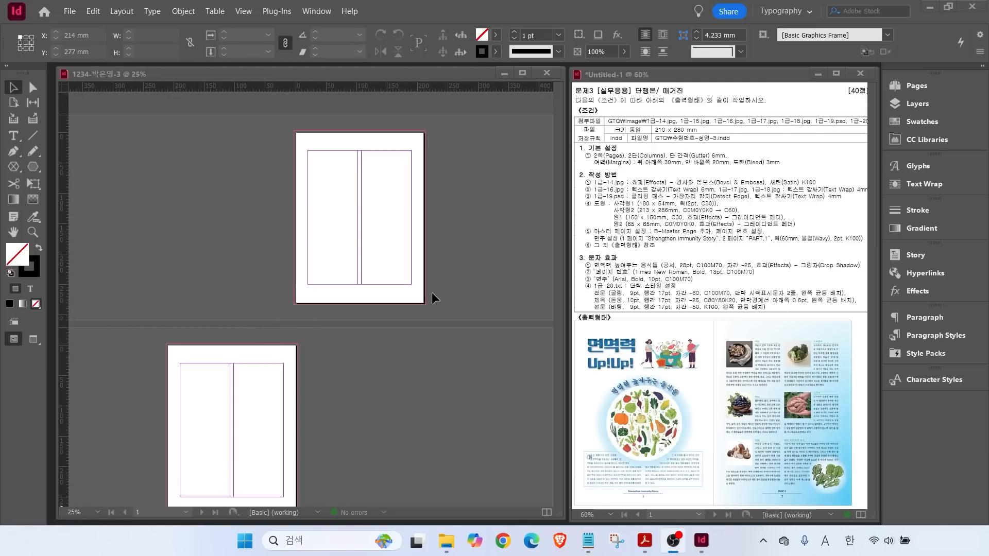
{"action": "mouse_move", "coordinate": [241, 372]}
{"action": "left_mouse_down"}
{"action": "mouse_move", "coordinate": [245, 275]}
{"action": "mouse_move", "coordinate": [287, 257]}
{"action": "left_mouse_up"}
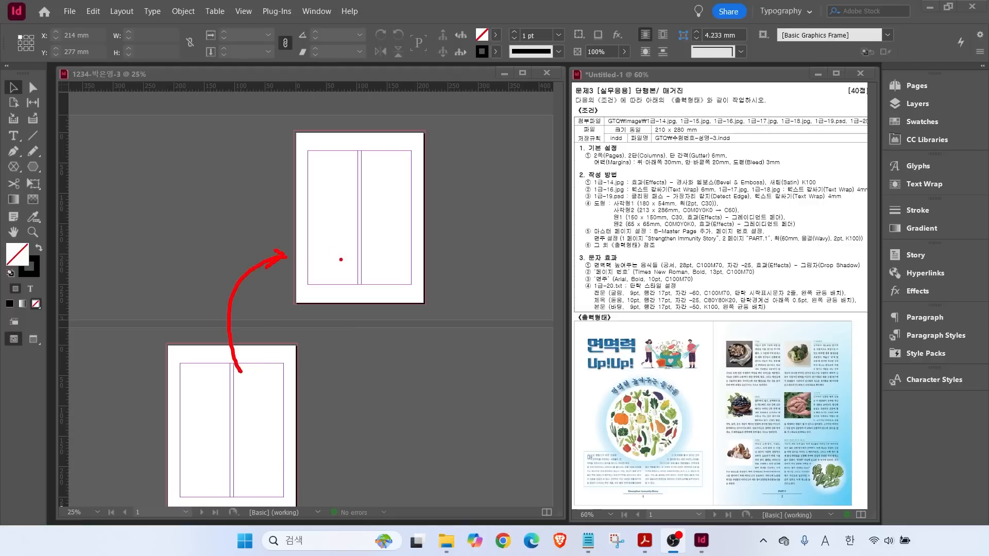
{"action": "key", "text": "Escape"}
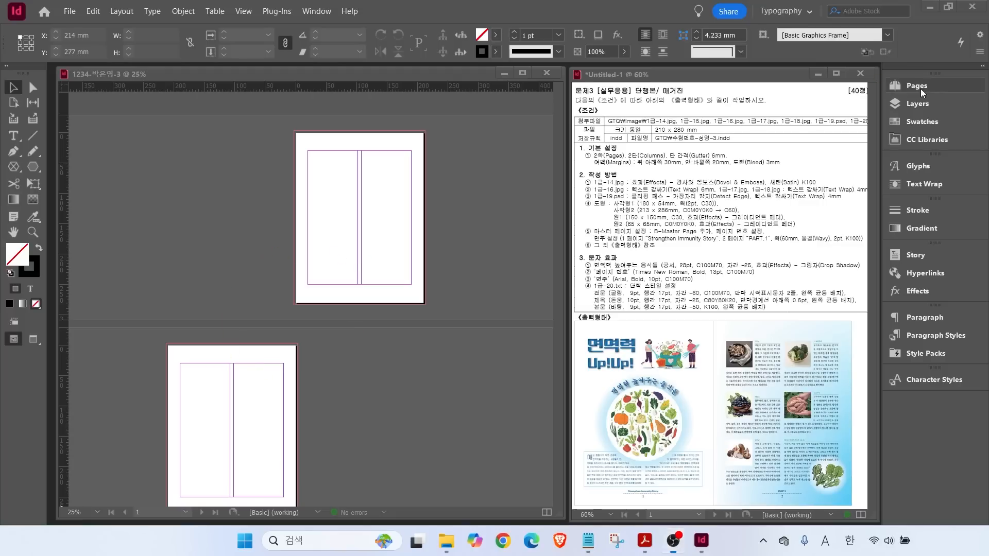
{"action": "left_click", "coordinate": [928, 85]}
{"action": "left_click", "coordinate": [928, 85]}
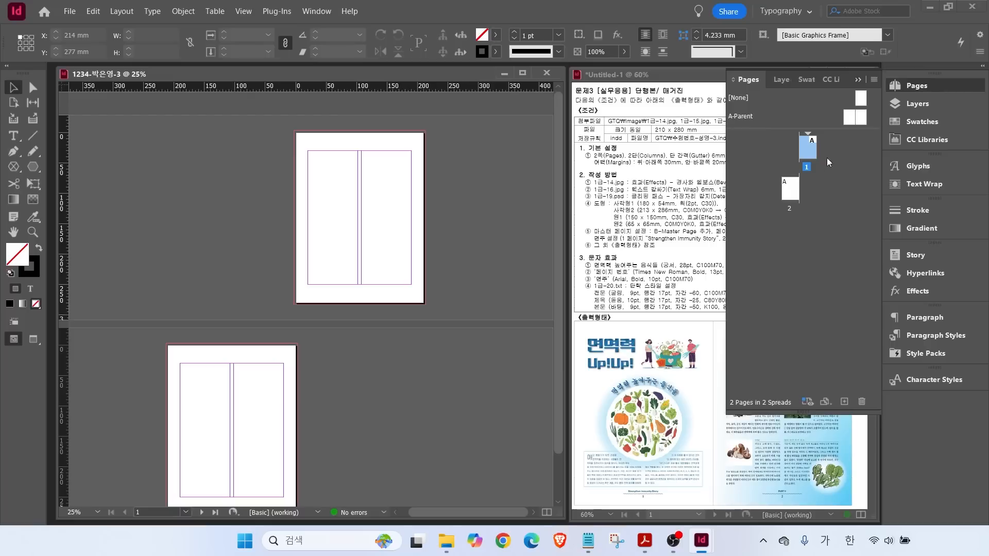
{"action": "right_click", "coordinate": [811, 153]}
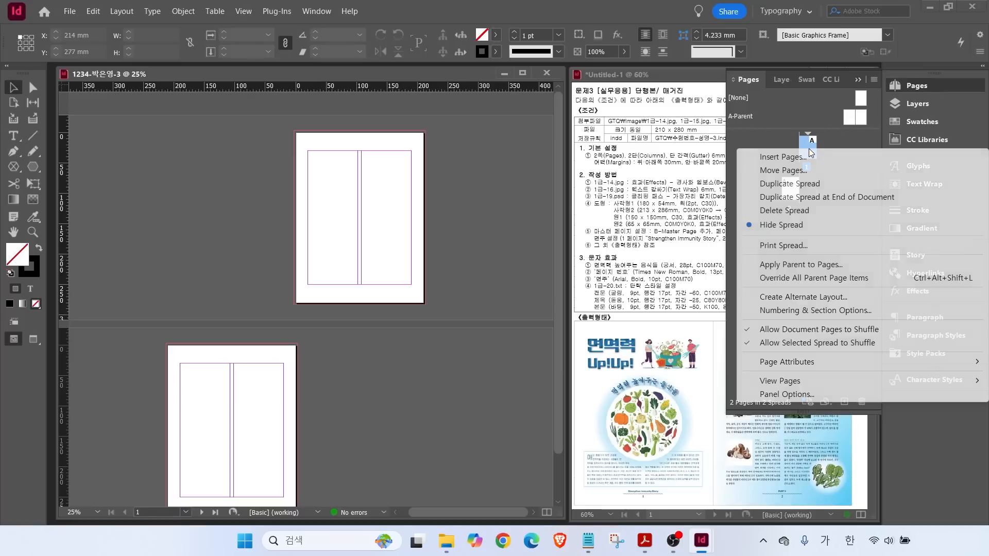
{"action": "left_click", "coordinate": [780, 329]}
{"action": "left_click_drag", "start_coordinate": [793, 195], "coordinate": [797, 165]}
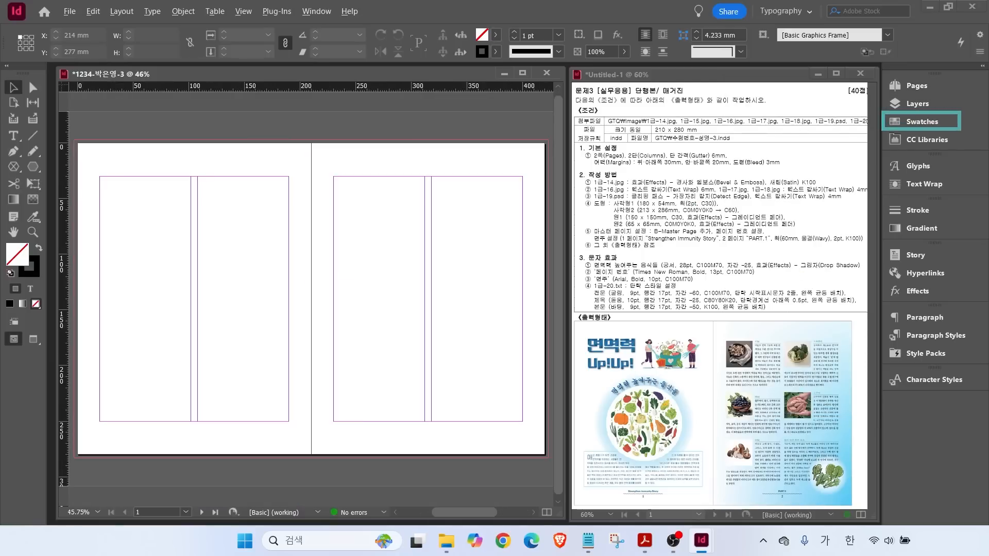
- Add a colour swatch C=30 M=0 Y=0 K=0 based on a copy of the dark blue C=100 M=90 Y=10 swatch
{"action": "left_click", "coordinate": [920, 122]}
{"action": "left_click", "coordinate": [789, 248]}
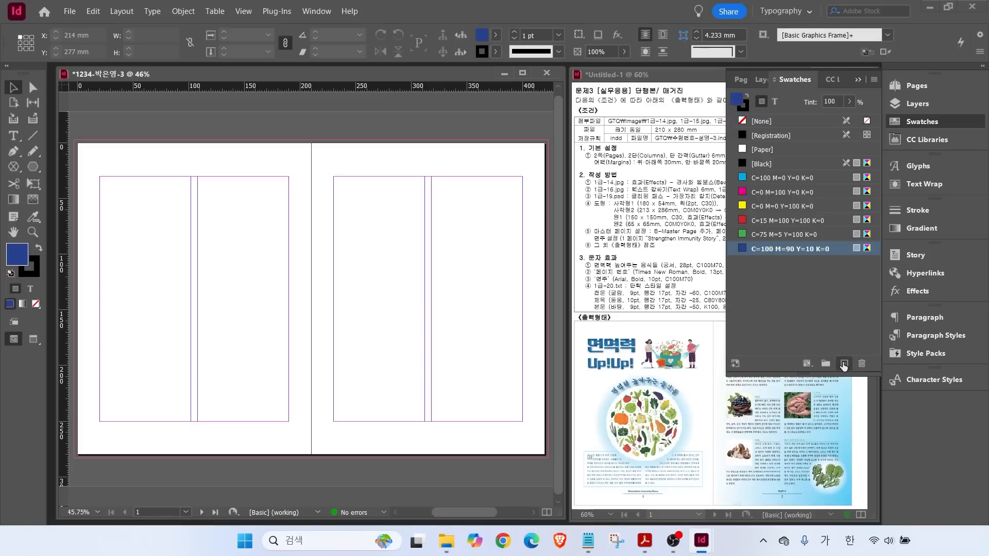
{"action": "left_click", "coordinate": [843, 363]}
{"action": "double_click", "coordinate": [768, 260]}
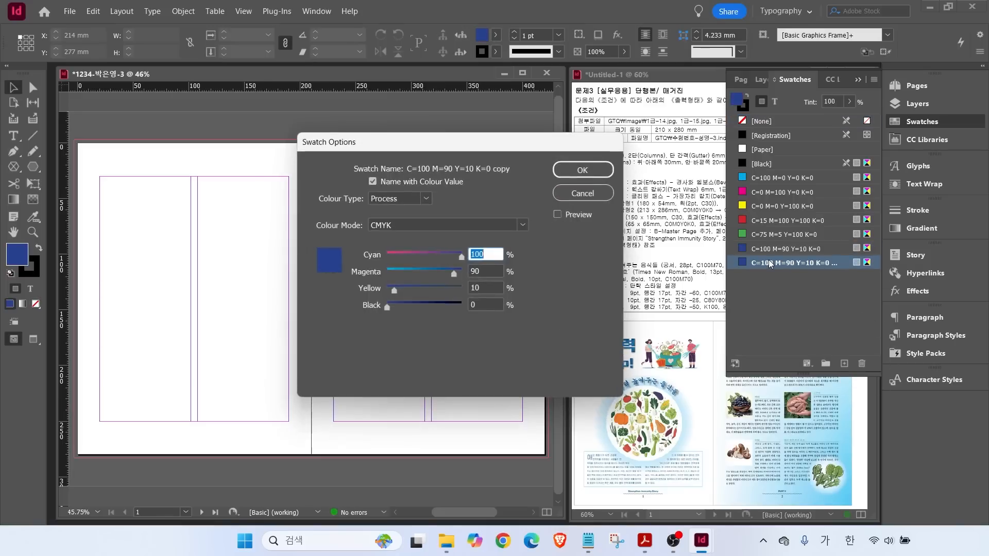
{"action": "type", "text": "30"}
{"action": "key", "text": "Tab"}
{"action": "type", "text": "0"}
{"action": "key", "text": "Tab"}
- Duplicate the light blue swatch and set the copy to C=0 M=0 Y=0 K=0
{"action": "type", "text": "0"}
{"action": "key", "text": "Return"}
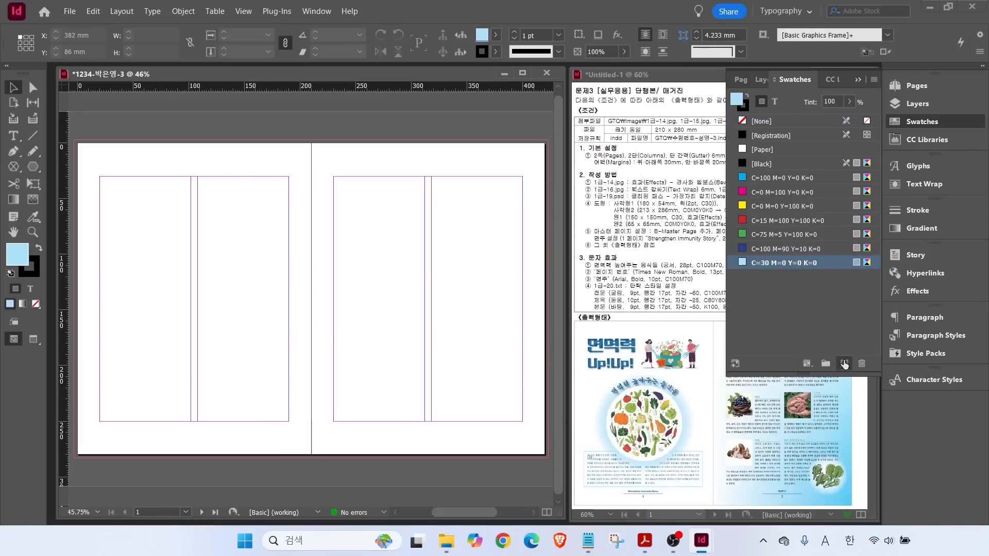
{"action": "left_click", "coordinate": [843, 363]}
{"action": "double_click", "coordinate": [760, 277]}
- Create a green swatch with the values C=80 M=0 Y=80 K=20
{"action": "type", "text": "0"}
{"action": "key", "text": "Return"}
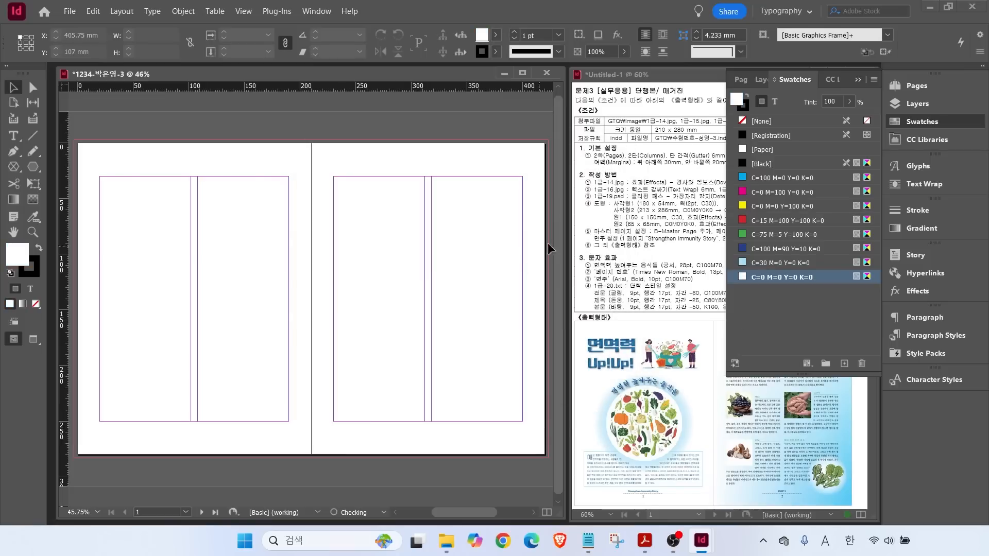
- Add another swatch copy and set it to C=100 M=70 Y=0 K=0
{"action": "left_click", "coordinate": [843, 364]}
{"action": "double_click", "coordinate": [760, 291]}
{"action": "type", "text": "100"}
{"action": "key", "text": "Tab"}
{"action": "type", "text": "70"}
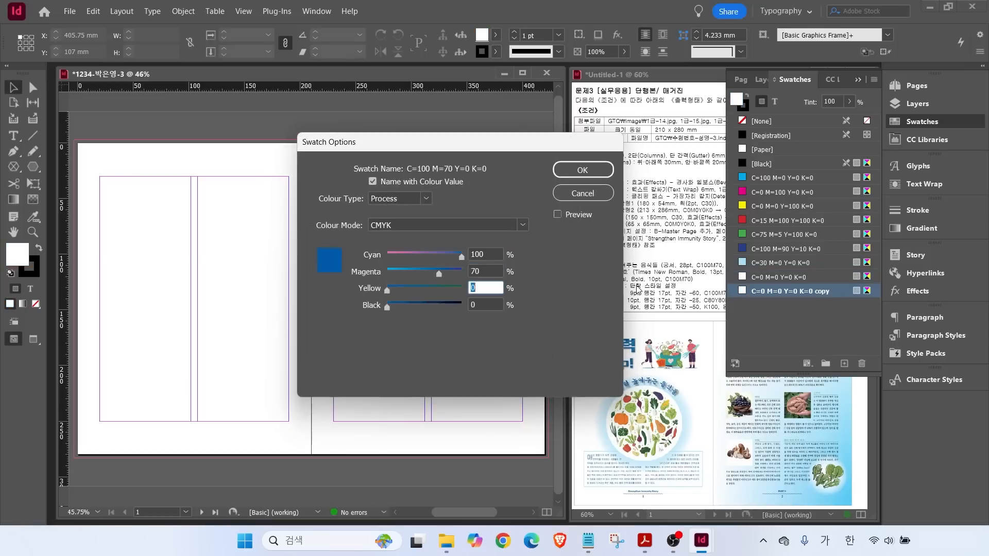
{"action": "key", "text": "Return"}
{"action": "left_click", "coordinate": [844, 363]}
{"action": "double_click", "coordinate": [755, 304]}
{"action": "type", "text": "80"}
{"action": "key", "text": "Tab"}
- Create a black swatch with the values C=0 M=0 Y=0 K=100
{"action": "type", "text": "0"}
{"action": "key", "text": "Tab"}
{"action": "type", "text": "80"}
{"action": "key", "text": "Tab"}
{"action": "type", "text": "20"}
{"action": "key", "text": "Return"}
{"action": "left_click", "coordinate": [844, 363]}
{"action": "double_click", "coordinate": [762, 319]}
{"action": "type", "text": "0"}
{"action": "key", "text": "Tab"}
{"action": "key", "text": "Tab"}
{"action": "type", "text": "0"}
{"action": "key", "text": "Tab"}
{"action": "type", "text": "100"}
{"action": "key", "text": "Return"}
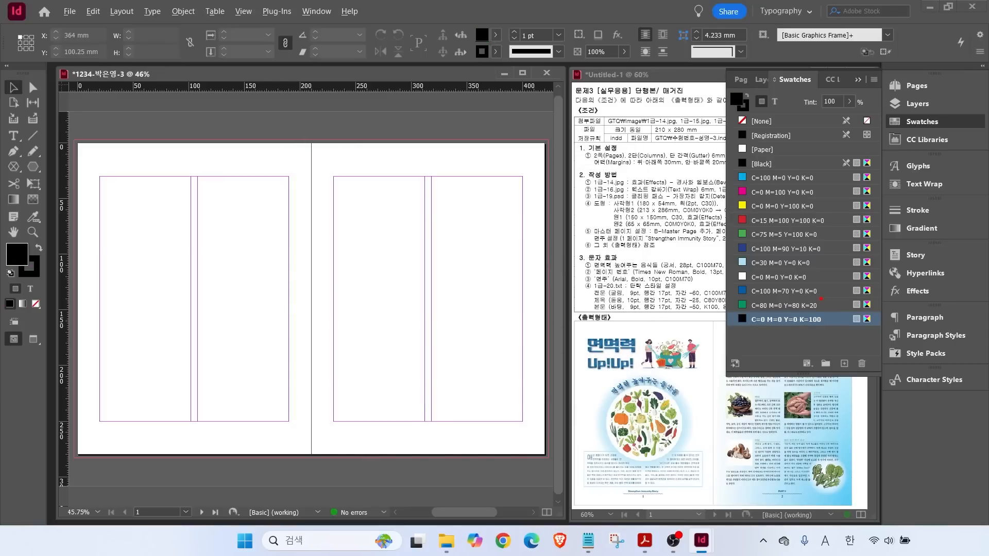
- Apply the default linear white-to-black gradient as the fill, add it to the swatches and show the swatch list
{"action": "left_click_drag", "start_coordinate": [685, 210], "coordinate": [745, 213]}
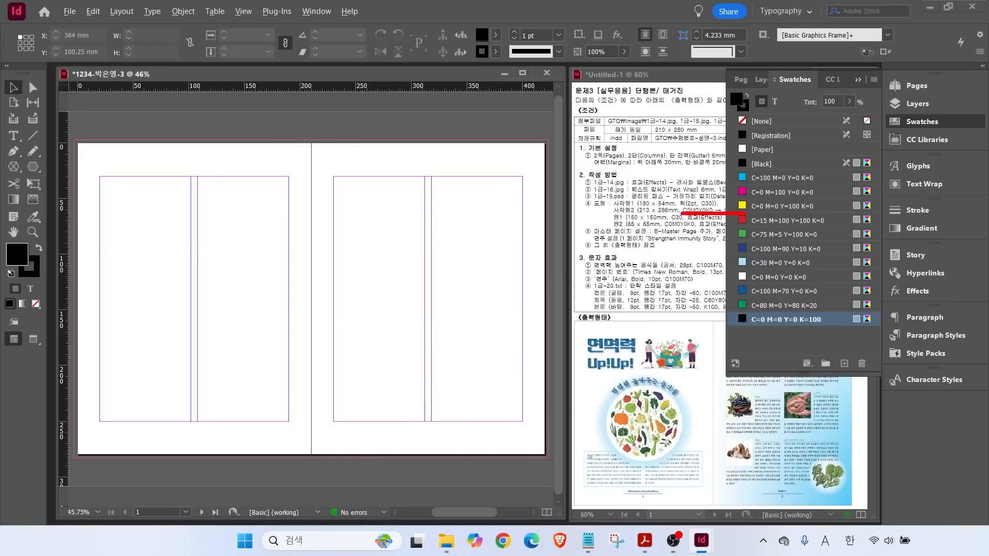
{"action": "left_click", "coordinate": [917, 227]}
{"action": "left_click", "coordinate": [741, 230]}
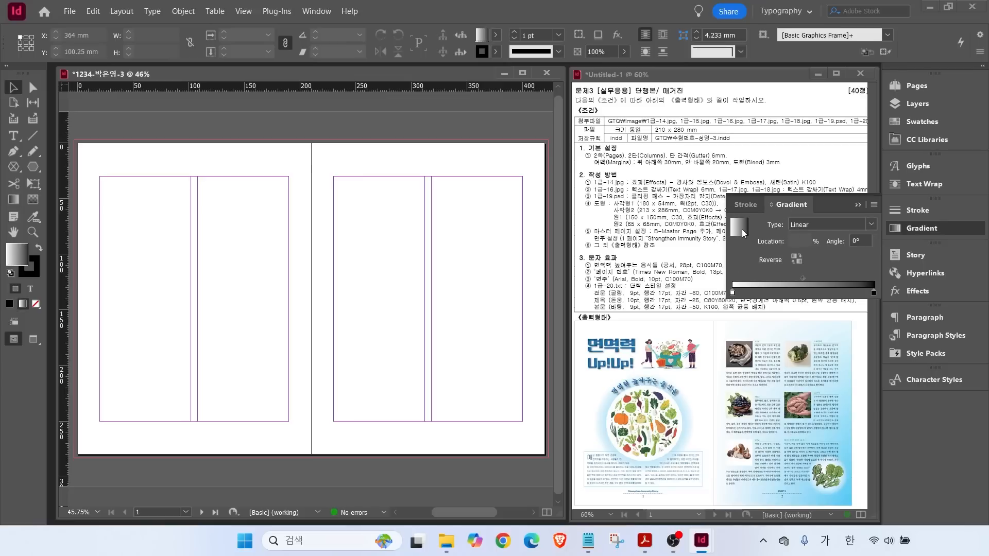
{"action": "right_click", "coordinate": [741, 230]}
{"action": "left_click", "coordinate": [784, 239]}
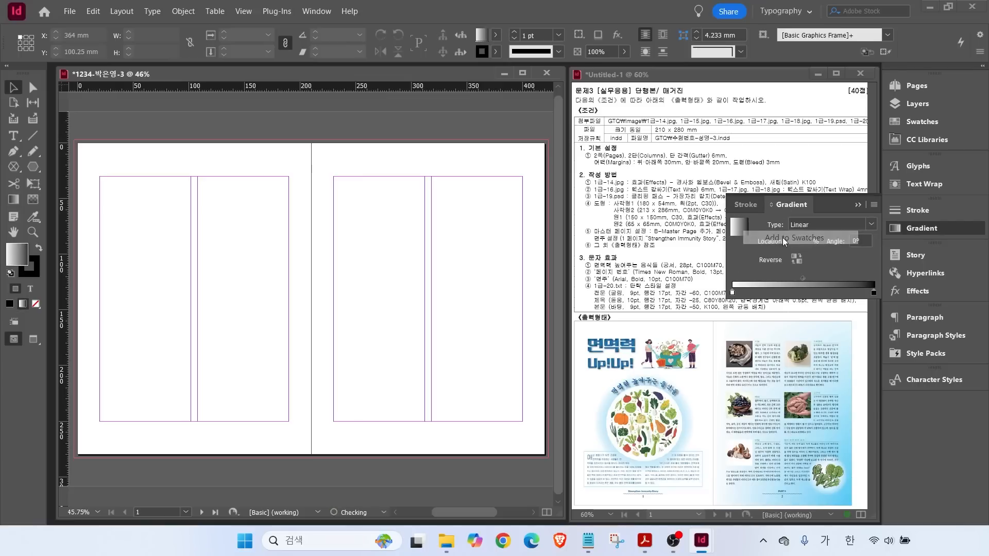
{"action": "left_click", "coordinate": [912, 126]}
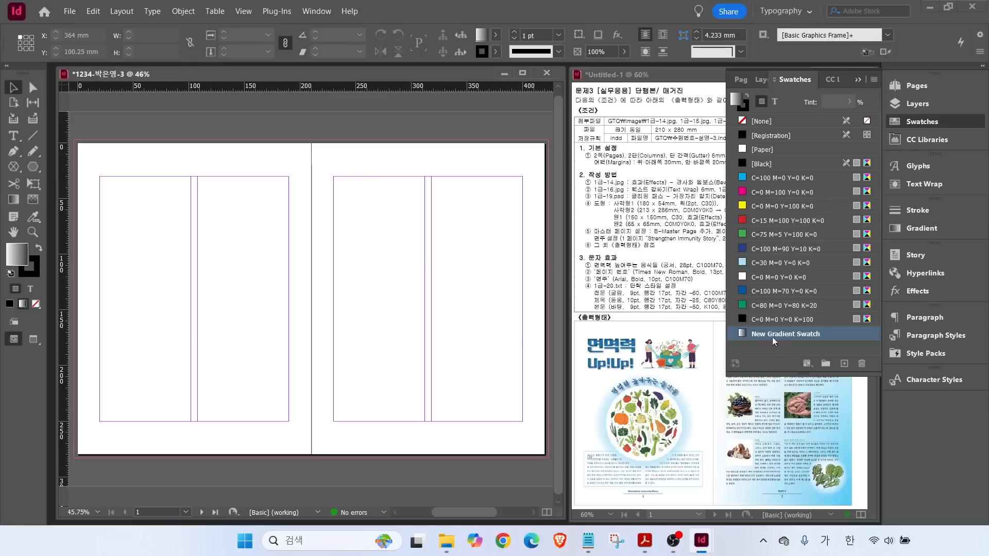
- Edit the new gradient swatch as a linear blend from white to C=60 M=0 Y=0 K=0
{"action": "left_click", "coordinate": [771, 333]}
{"action": "double_click", "coordinate": [771, 334]}
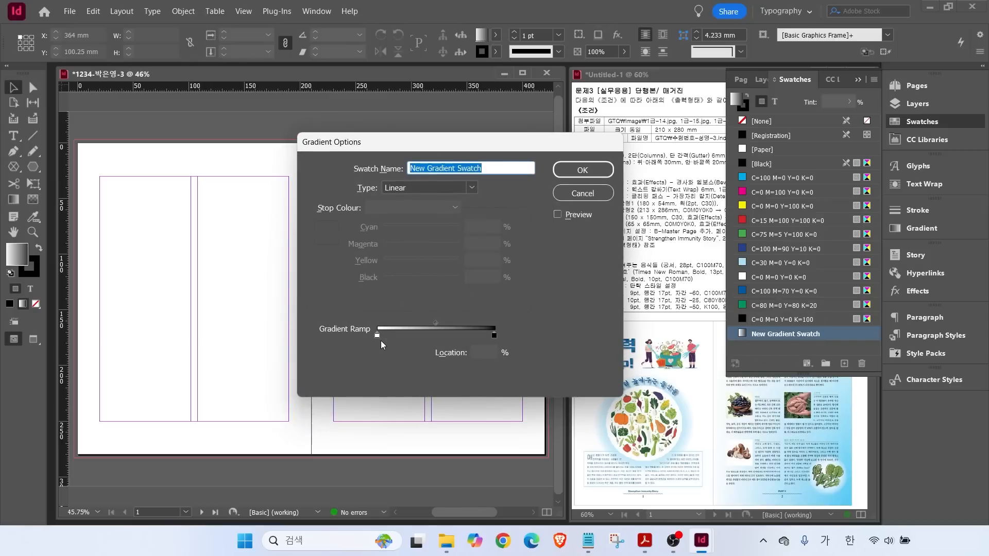
{"action": "mouse_move", "coordinate": [390, 350]}
{"action": "left_mouse_down"}
{"action": "mouse_move", "coordinate": [360, 333]}
{"action": "mouse_move", "coordinate": [398, 333]}
{"action": "left_mouse_up"}
{"action": "key", "text": "Escape"}
{"action": "left_click", "coordinate": [377, 336]}
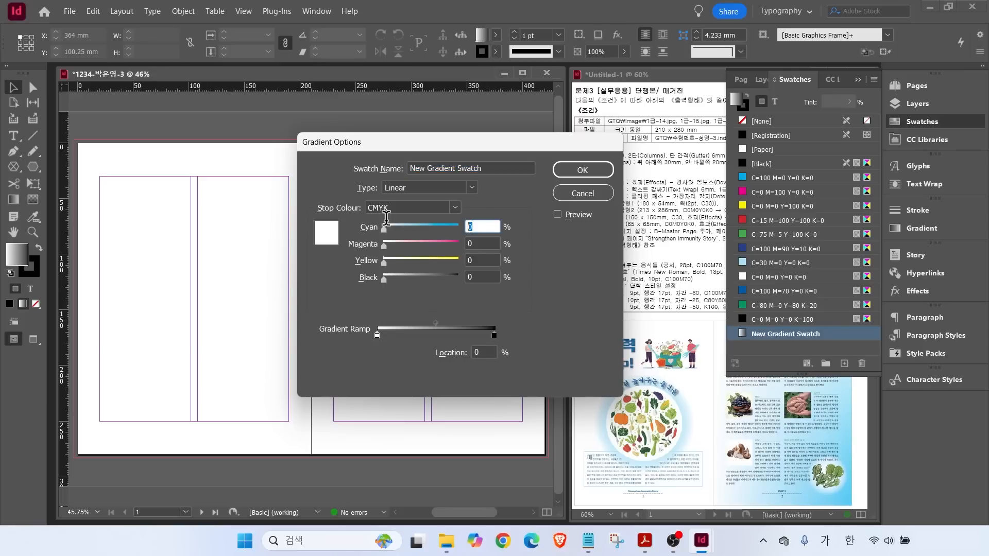
{"action": "left_click", "coordinate": [494, 335]}
{"action": "left_click", "coordinate": [423, 208]}
{"action": "left_click", "coordinate": [423, 223]}
{"action": "double_click", "coordinate": [482, 277]}
{"action": "type", "text": "0"}
{"action": "key", "text": "Return"}
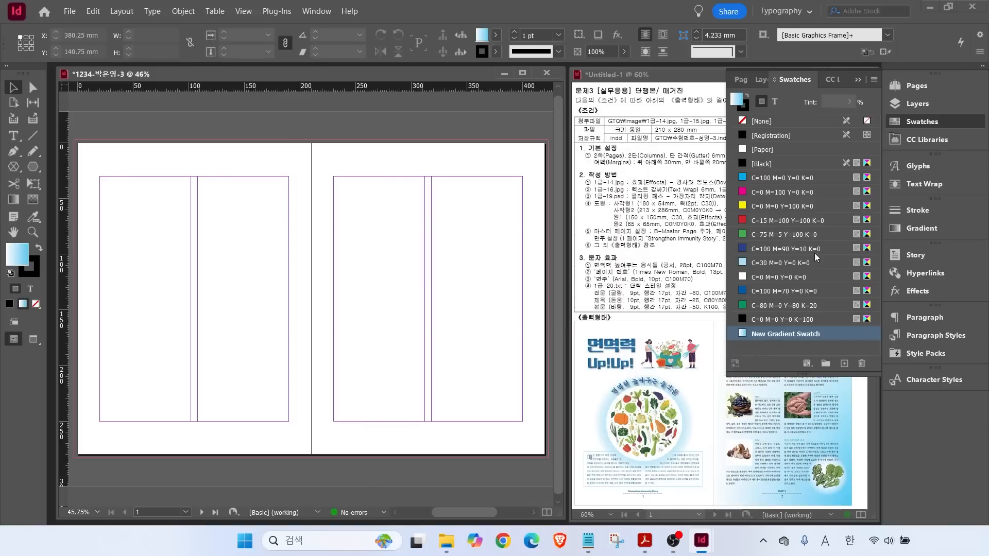
{"action": "left_click", "coordinate": [920, 122]}
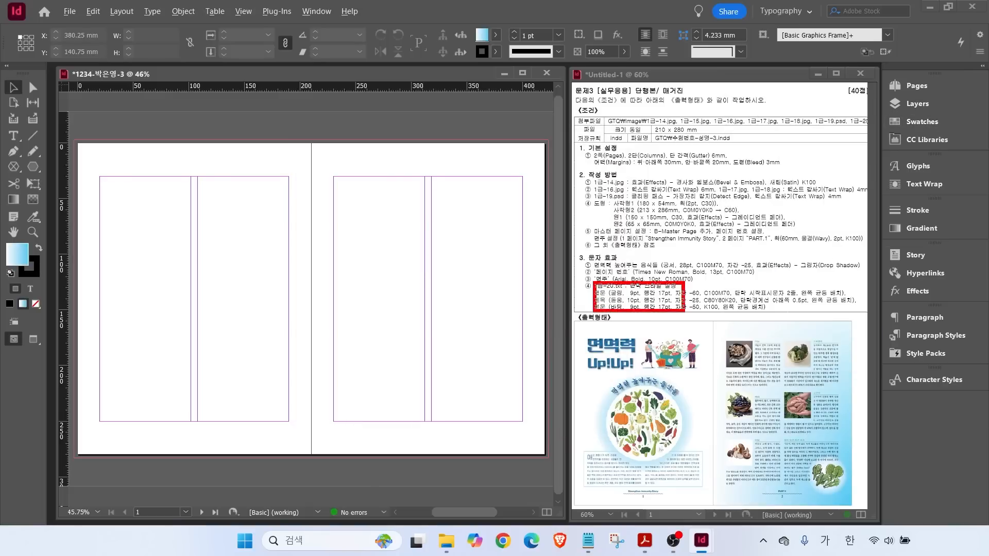
- Change the font family of the [Basic Paragraph] style to Dotum
{"action": "left_click", "coordinate": [908, 336]}
{"action": "left_click", "coordinate": [760, 344]}
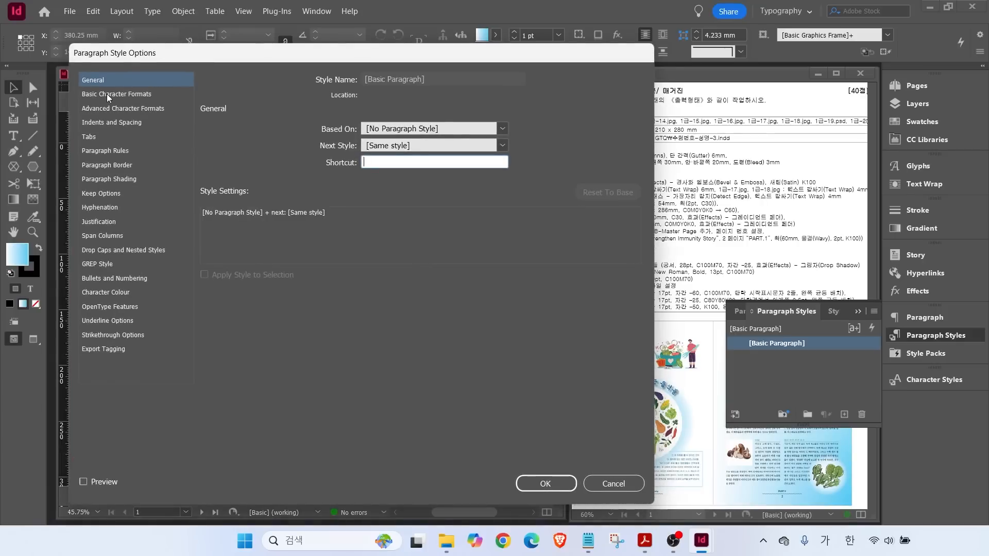
{"action": "left_click", "coordinate": [107, 93]}
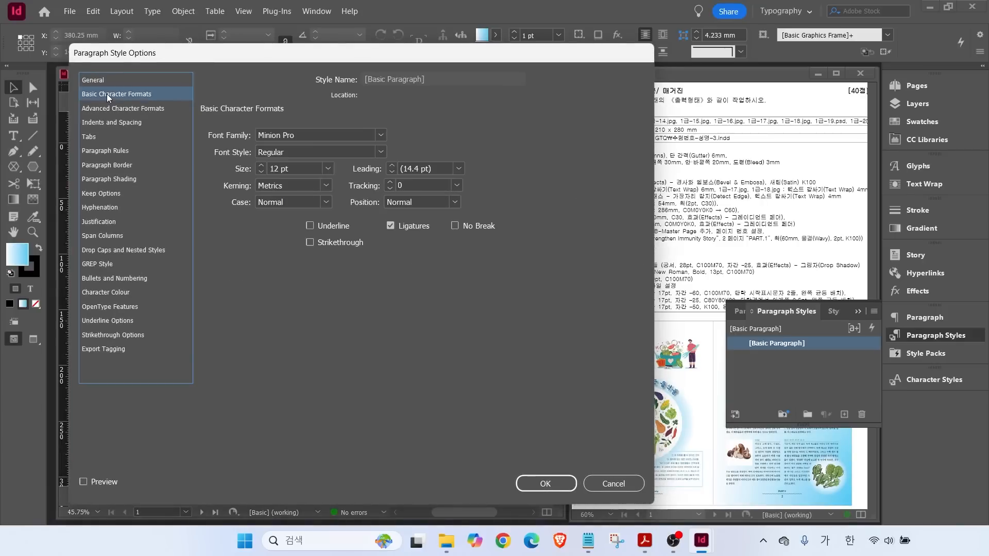
{"action": "left_click", "coordinate": [328, 135]}
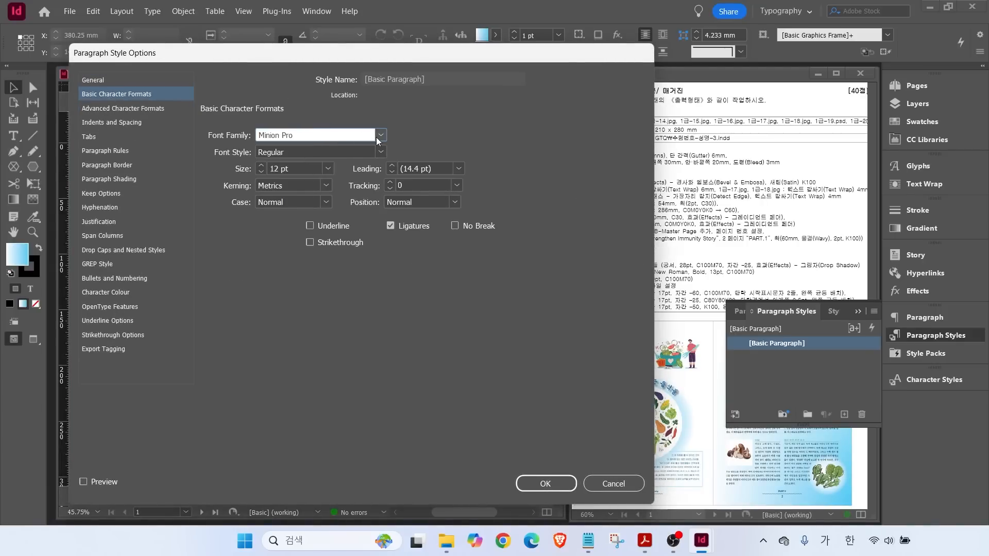
{"action": "left_click_drag", "start_coordinate": [337, 133], "coordinate": [159, 133]}
{"action": "type", "text": "Dotum"}
{"action": "left_click", "coordinate": [543, 482]}
{"action": "left_click", "coordinate": [768, 342]}
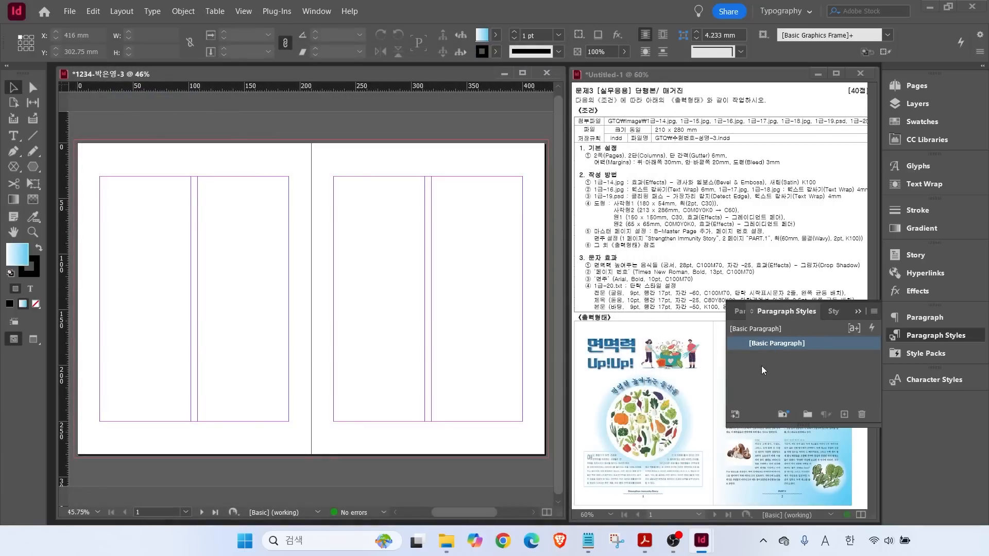
- Create a new paragraph style and name it 전문
{"action": "left_click", "coordinate": [845, 415]}
{"action": "left_click", "coordinate": [750, 359]}
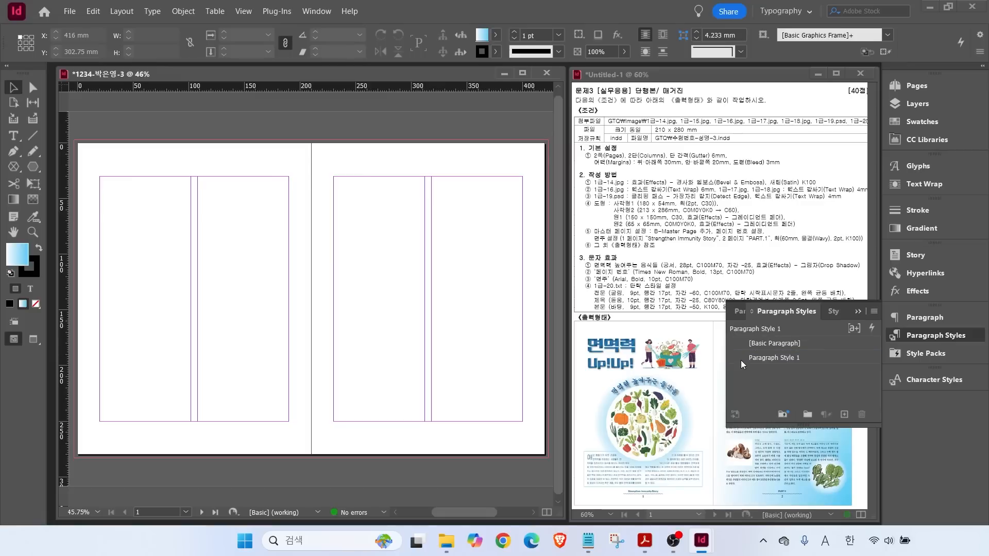
{"action": "double_click", "coordinate": [741, 360]}
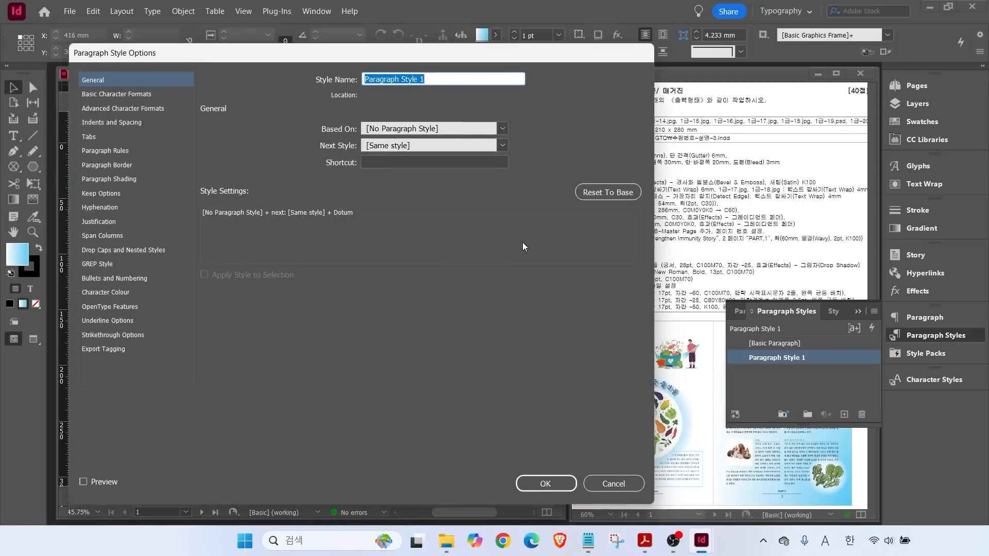
{"action": "type", "text": "wjs"}
{"action": "type", "text": "전문"}
- Set the font family of the 전문 paragraph style to Gulim
{"action": "left_click", "coordinate": [116, 95]}
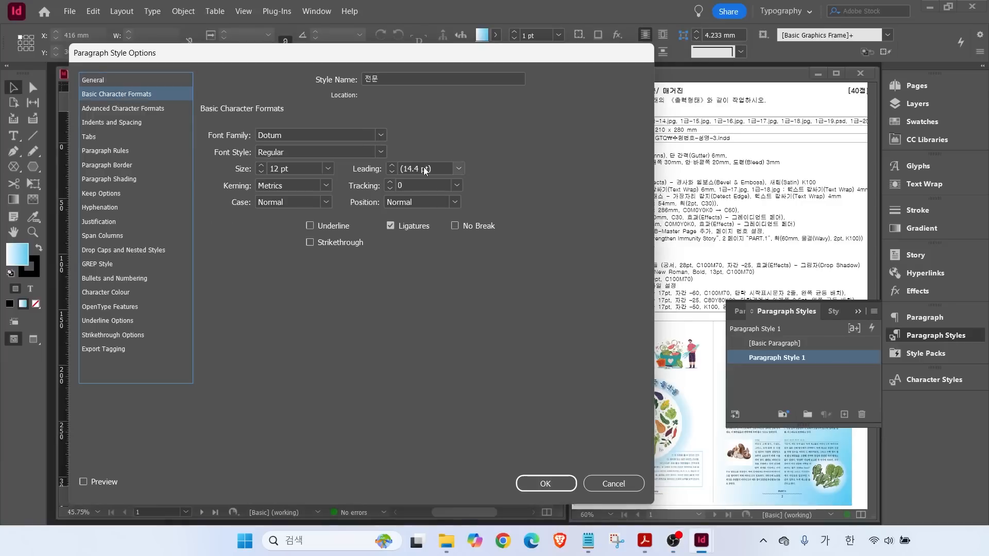
{"action": "left_click_drag", "start_coordinate": [300, 134], "coordinate": [225, 137]}
{"action": "type", "text": "ㅎ"}
{"action": "key", "text": "BackSpace"}
{"action": "key", "text": "Hangul"}
{"action": "type", "text": "Gulim"}
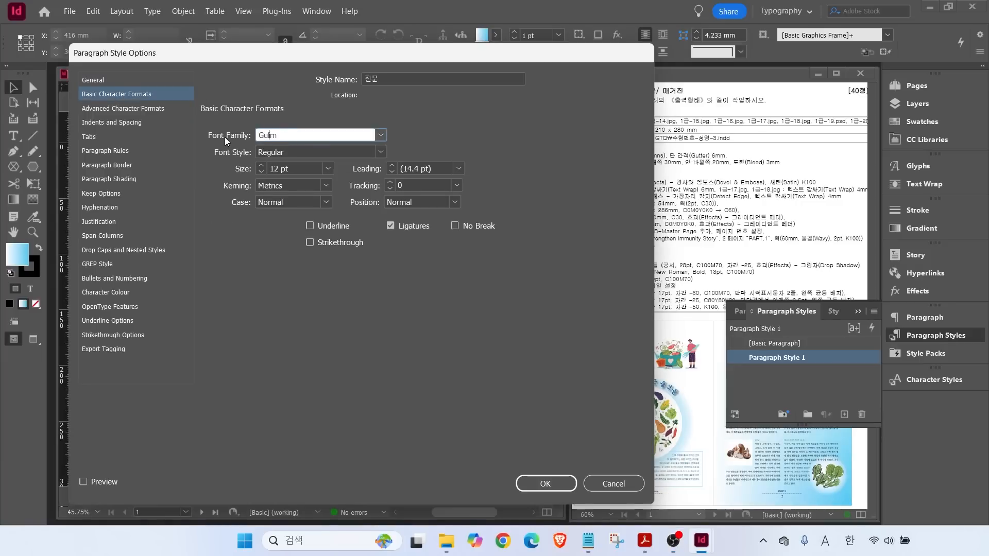
- Give the 전문 style a 9 pt size, 17 pt leading and -60 tracking
{"action": "left_click", "coordinate": [261, 172]}
{"action": "left_click", "coordinate": [261, 172]}
{"action": "left_click", "coordinate": [261, 172]}
{"action": "key", "text": "ctrl"}
{"action": "left_click", "coordinate": [392, 165]}
{"action": "left_click", "coordinate": [393, 165]}
{"action": "left_click", "coordinate": [392, 165]}
{"action": "left_click", "coordinate": [458, 184]}
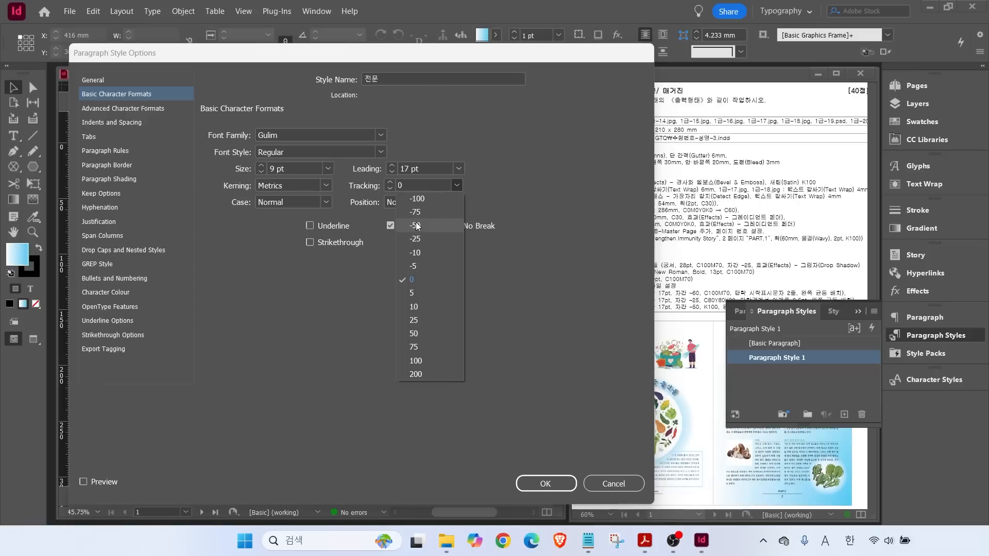
{"action": "left_click", "coordinate": [416, 224]}
{"action": "left_click", "coordinate": [390, 183]}
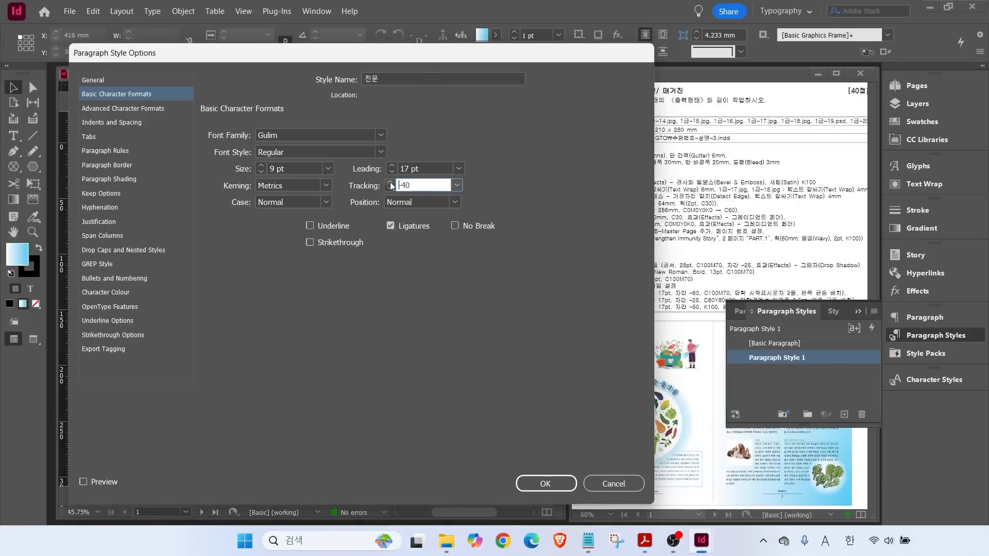
- Set the 전문 style's character colour to the C=100 M=70 Y=0 K=0 swatch
{"action": "left_click", "coordinate": [98, 292]}
{"action": "scroll", "coordinate": [360, 206], "scroll_direction": "down", "scroll_amount": 3}
{"action": "left_click", "coordinate": [312, 178]}
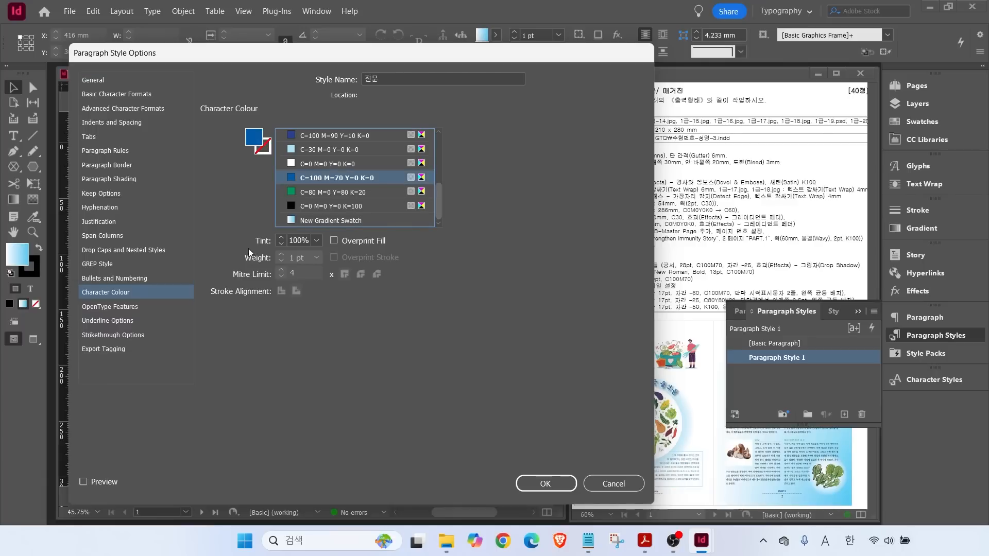
- Add a drop cap of 2 lines and 1 character to the 전문 style
{"action": "left_click_drag", "start_coordinate": [78, 242], "coordinate": [171, 262]}
{"action": "left_click", "coordinate": [128, 251]}
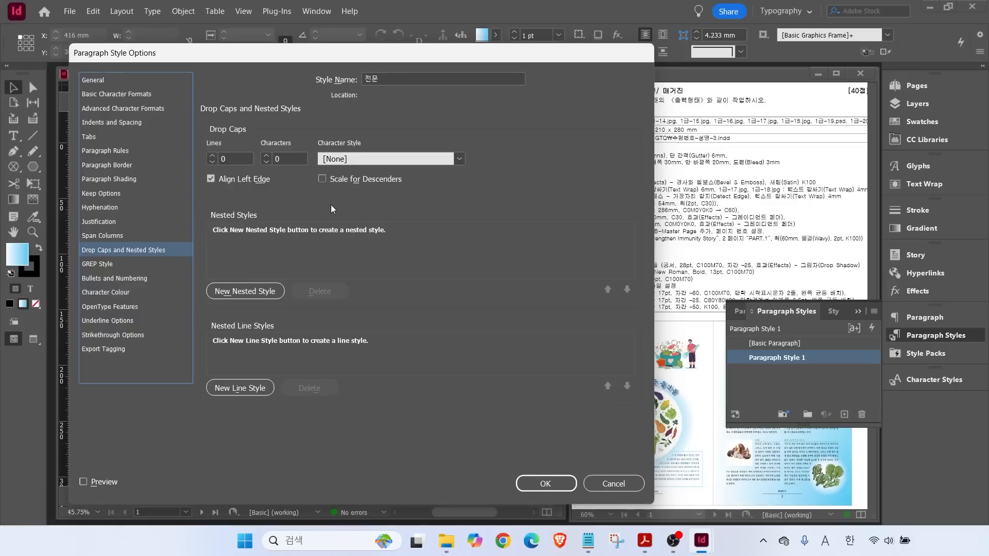
{"action": "left_click", "coordinate": [211, 156]}
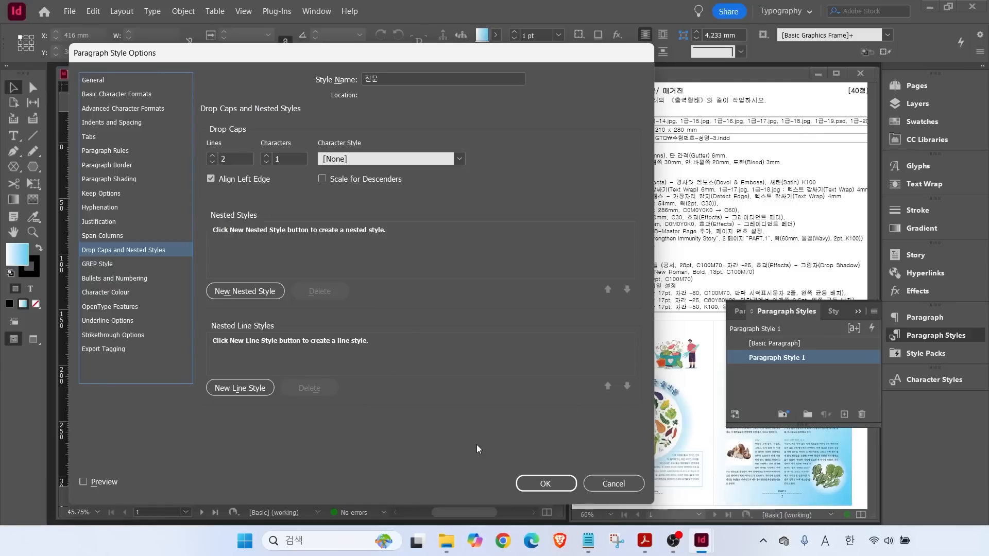
- Accept the 전문 style's options and create another paragraph style named 제목
{"action": "left_click", "coordinate": [561, 483]}
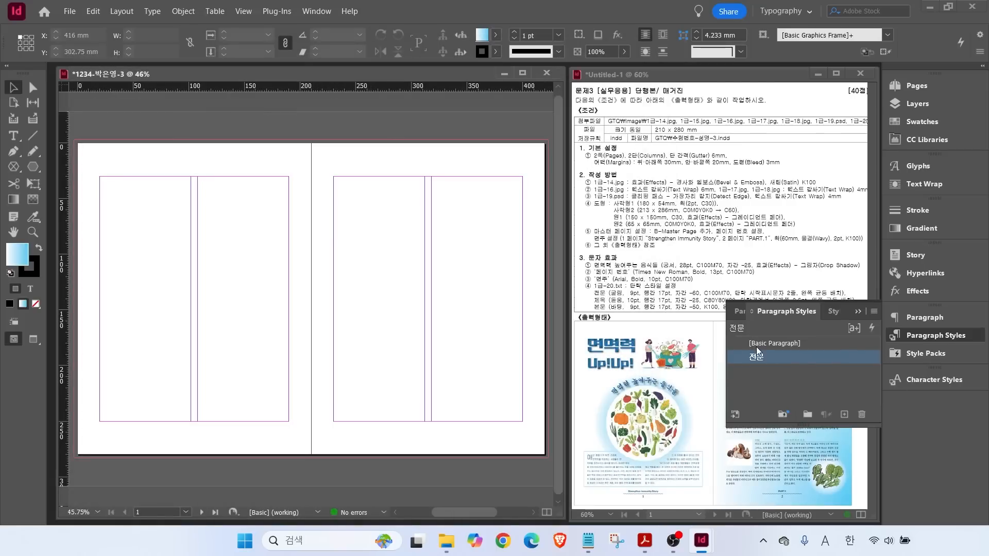
{"action": "left_click", "coordinate": [757, 343]}
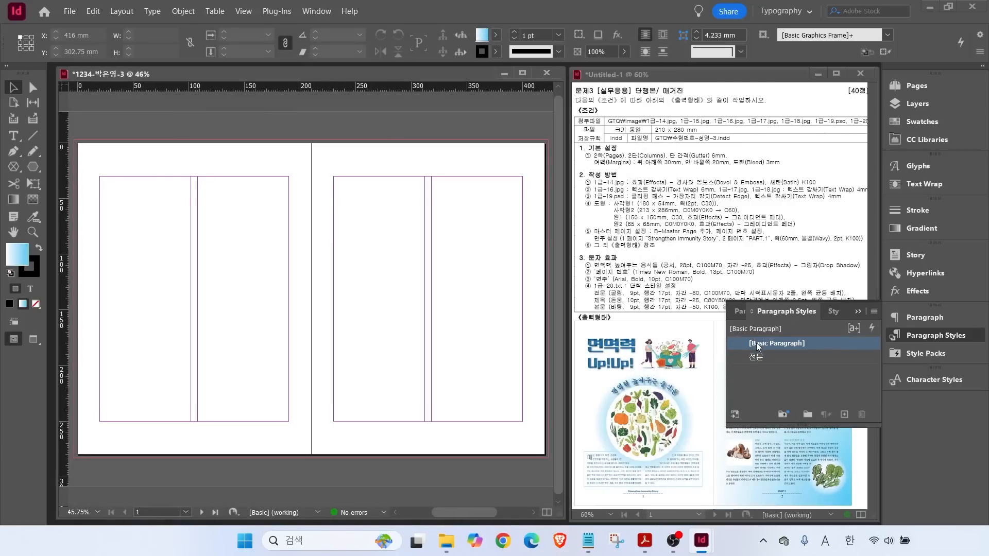
{"action": "left_click", "coordinate": [843, 415]}
{"action": "left_click_drag", "start_coordinate": [595, 297], "coordinate": [550, 267]}
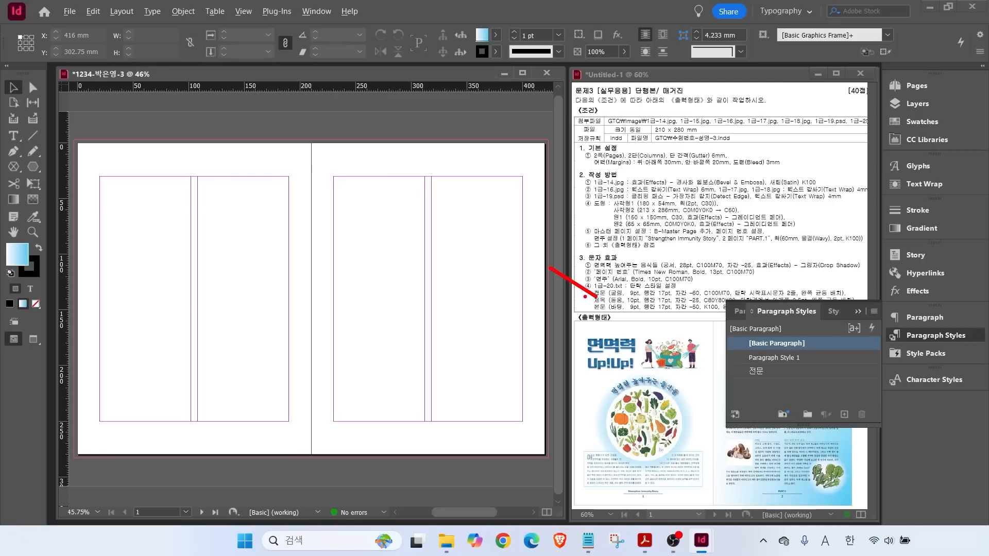
{"action": "key", "text": "Escape"}
{"action": "double_click", "coordinate": [773, 357]}
{"action": "type", "text": "제ㅗ목"}
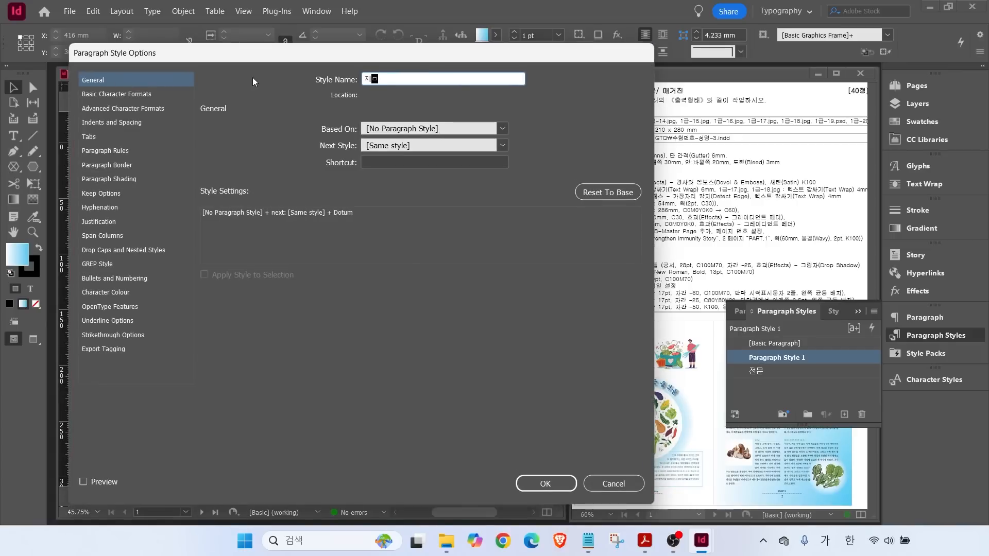
- Set the 제목 style to 10 pt size, 17 pt leading, -25 tracking and character colour C=80 M=0 Y=80 K=20
{"action": "left_click", "coordinate": [117, 94]}
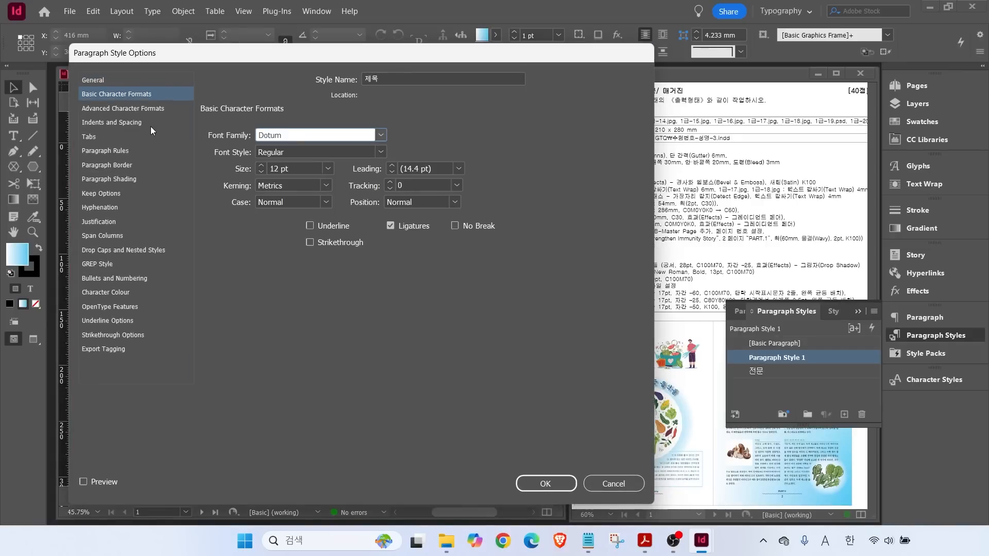
{"action": "left_click", "coordinate": [262, 171]}
{"action": "left_click", "coordinate": [262, 171]}
{"action": "left_click", "coordinate": [393, 165]}
{"action": "left_click", "coordinate": [392, 165]}
{"action": "left_click", "coordinate": [392, 164]}
{"action": "left_click", "coordinate": [393, 165]}
{"action": "left_click", "coordinate": [392, 166]}
{"action": "left_click", "coordinate": [456, 186]}
{"action": "left_click", "coordinate": [416, 236]}
{"action": "left_click", "coordinate": [88, 292]}
{"action": "left_click", "coordinate": [338, 199]}
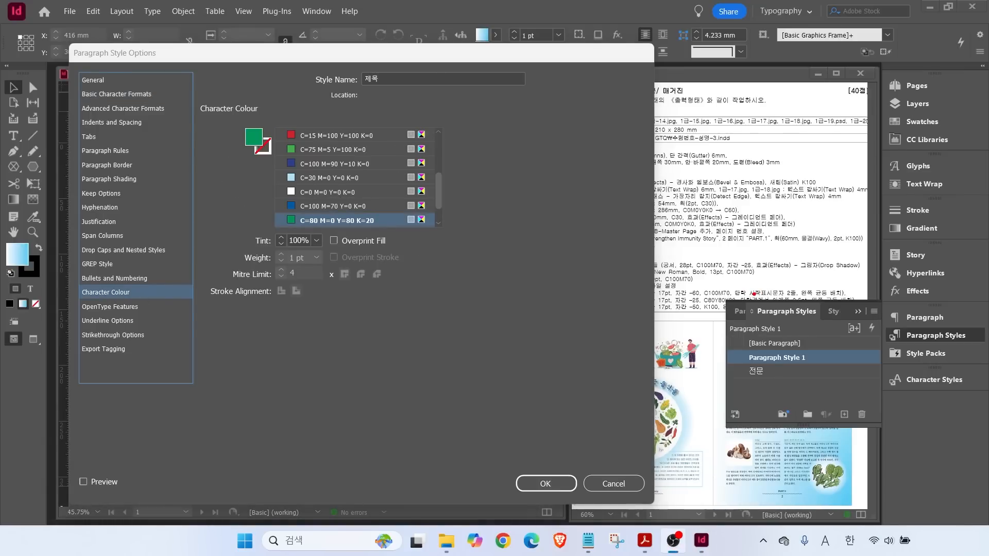
- Turn on the Rule Below paragraph rule in the 제목 style with a 0.5 pt weight
{"action": "left_click_drag", "start_coordinate": [75, 142], "coordinate": [144, 163]}
{"action": "key", "text": "Escape"}
{"action": "left_click", "coordinate": [115, 150]}
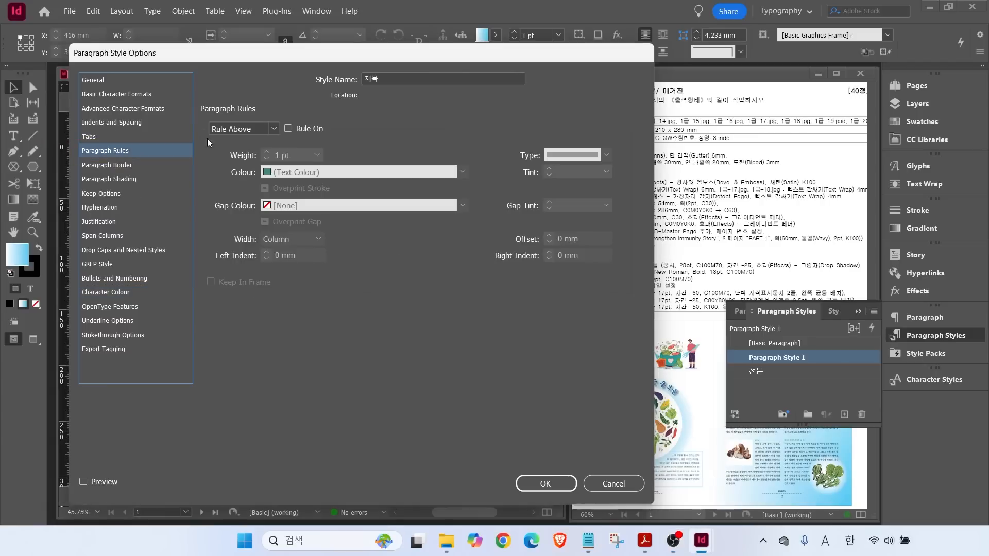
{"action": "left_click", "coordinate": [288, 128]}
{"action": "left_click", "coordinate": [273, 129]}
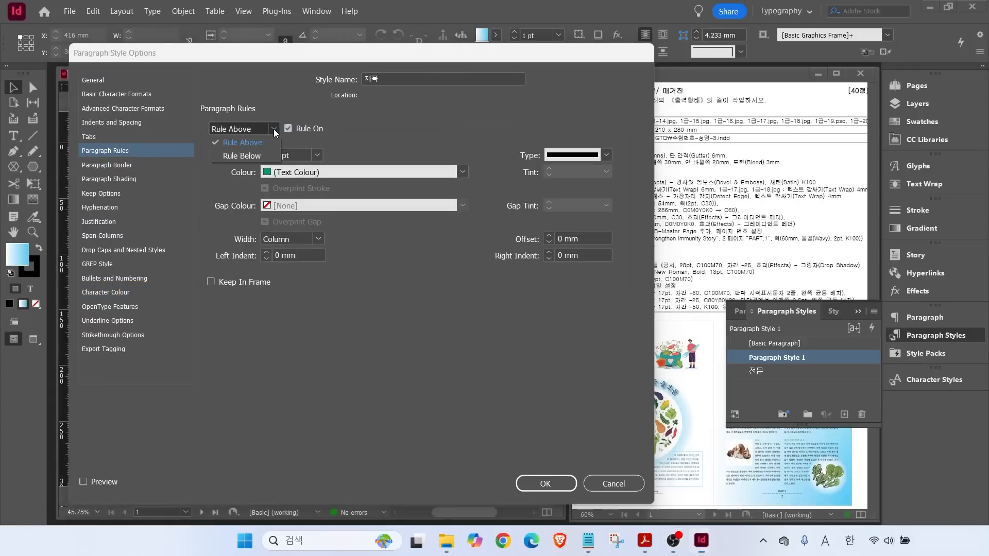
{"action": "left_click", "coordinate": [248, 155]}
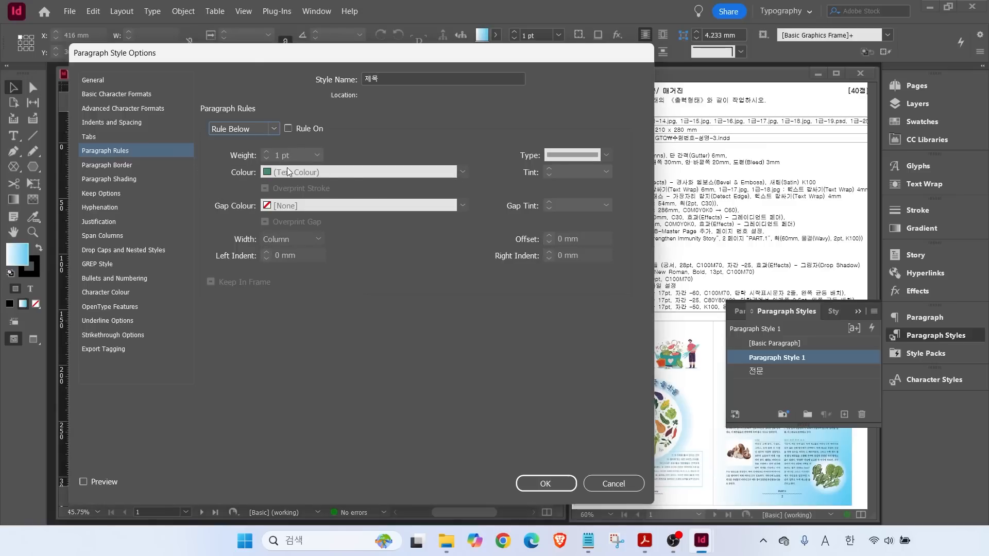
{"action": "left_click", "coordinate": [288, 130]}
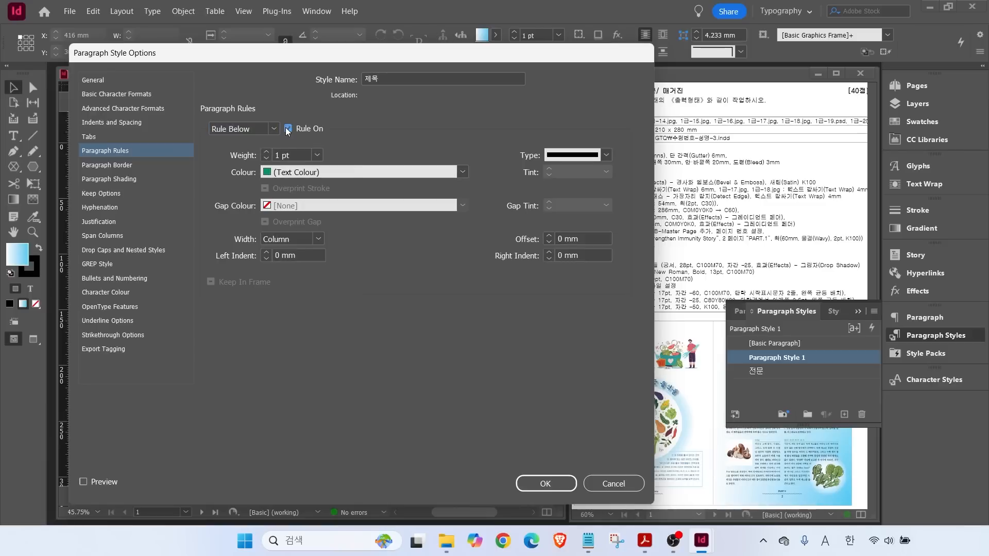
{"action": "left_click", "coordinate": [317, 155]}
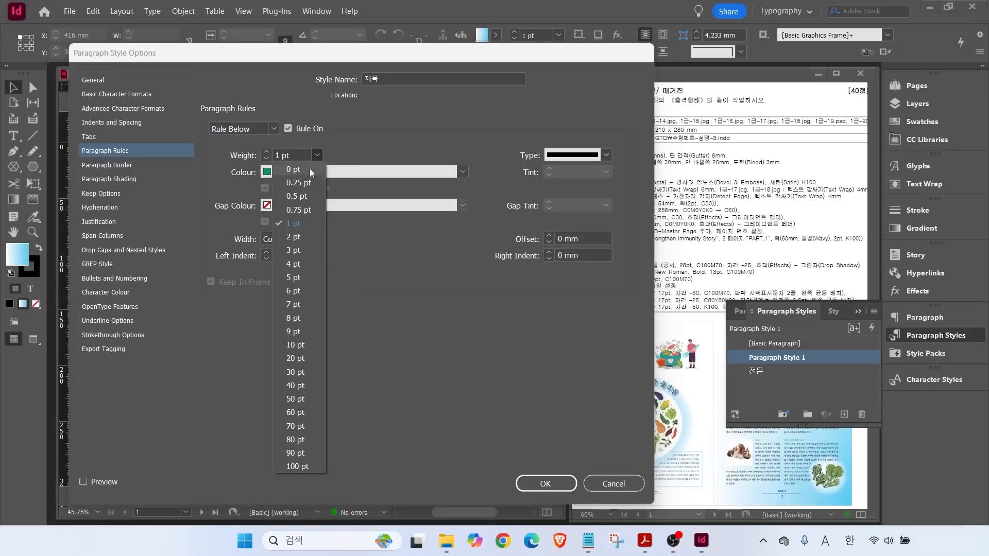
{"action": "left_click", "coordinate": [292, 196]}
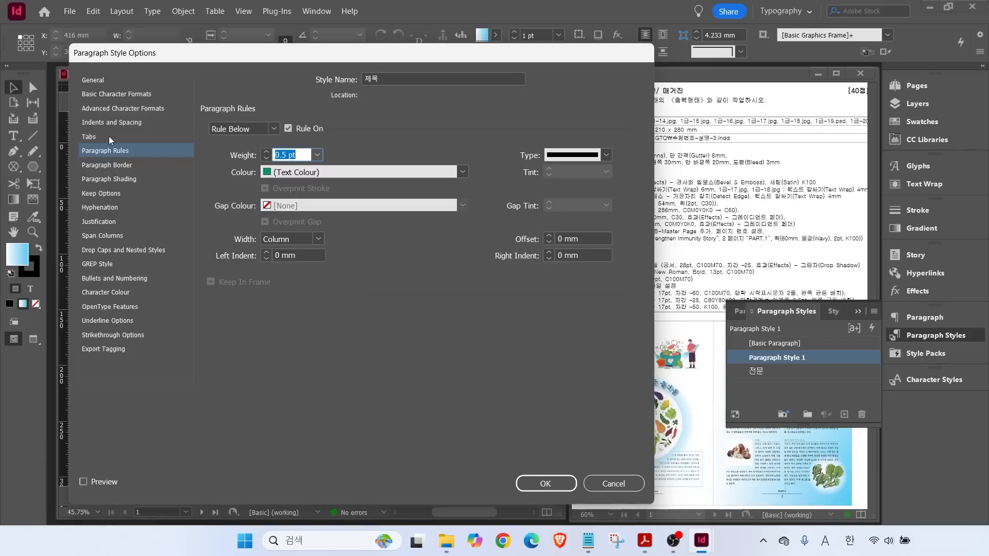
- Set the 제목 style's alignment to Left Justify and save the style
{"action": "left_click", "coordinate": [98, 122]}
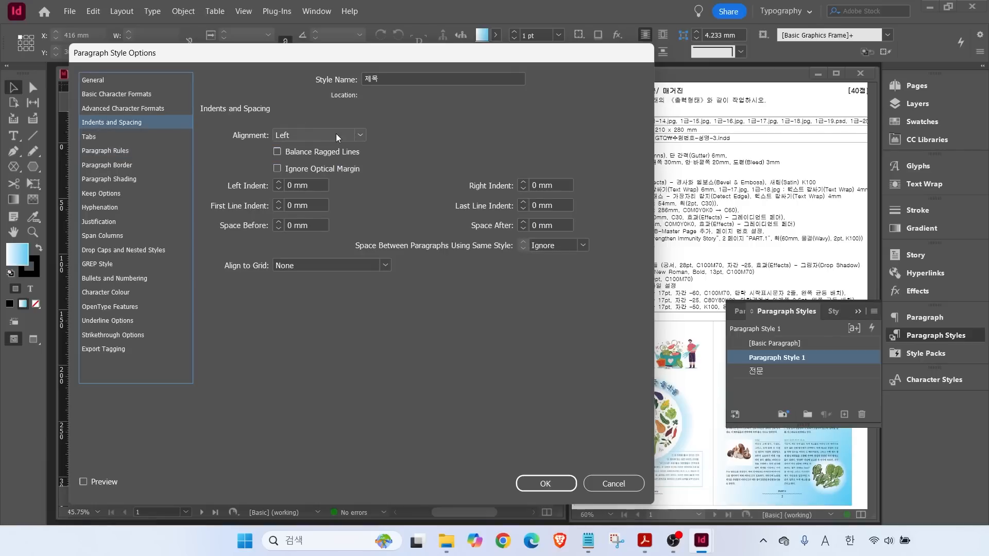
{"action": "left_click", "coordinate": [359, 135]}
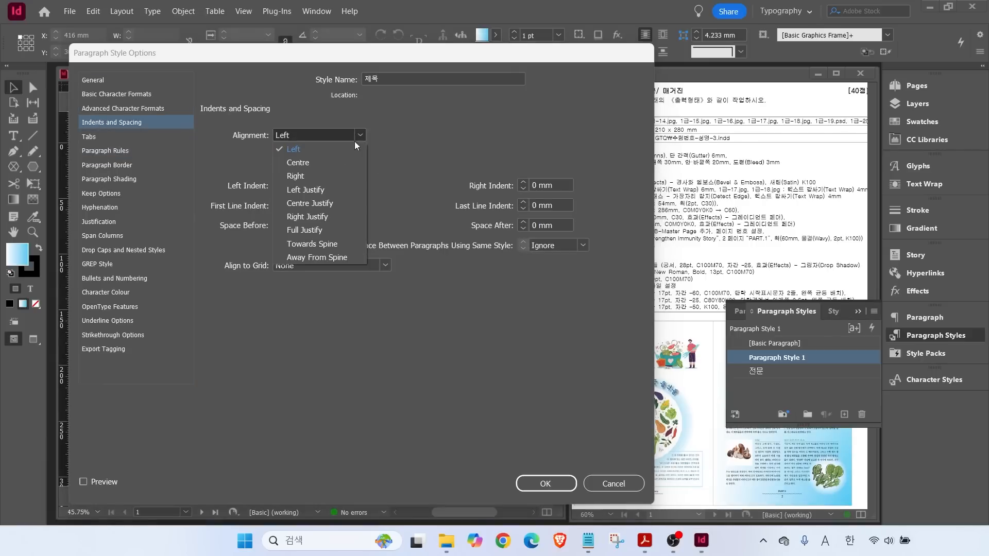
{"action": "left_click", "coordinate": [314, 195]}
{"action": "left_click", "coordinate": [544, 481]}
- Create a new paragraph style based on no other style and name it 본문
{"action": "left_click", "coordinate": [766, 343]}
{"action": "left_click", "coordinate": [843, 414]}
{"action": "double_click", "coordinate": [772, 358]}
{"action": "type", "text": "본문"}
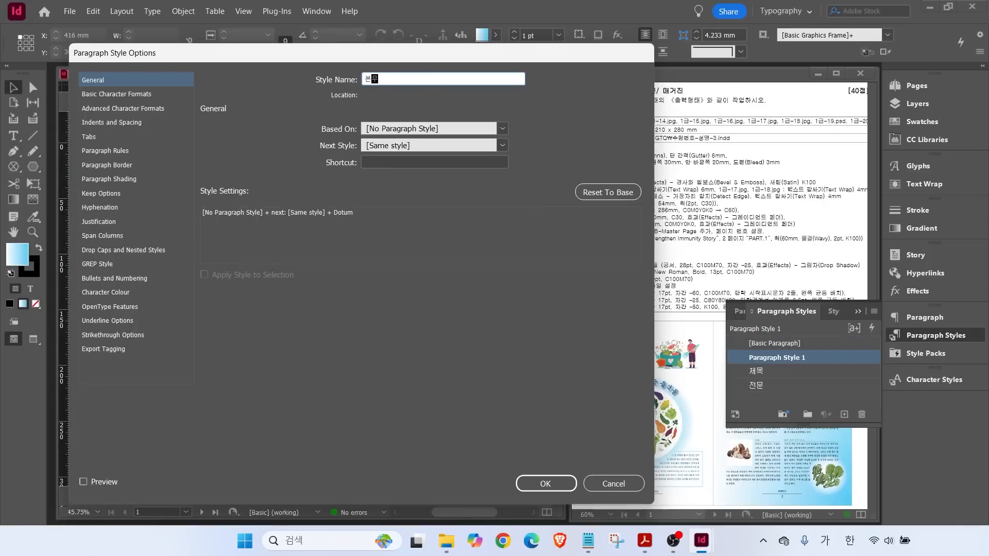
- Set the 본문 style's font to Batang, 9 pt size, 17 pt leading and -50 tracking
{"action": "left_click", "coordinate": [92, 93]}
{"action": "type", "text": "Batang"}
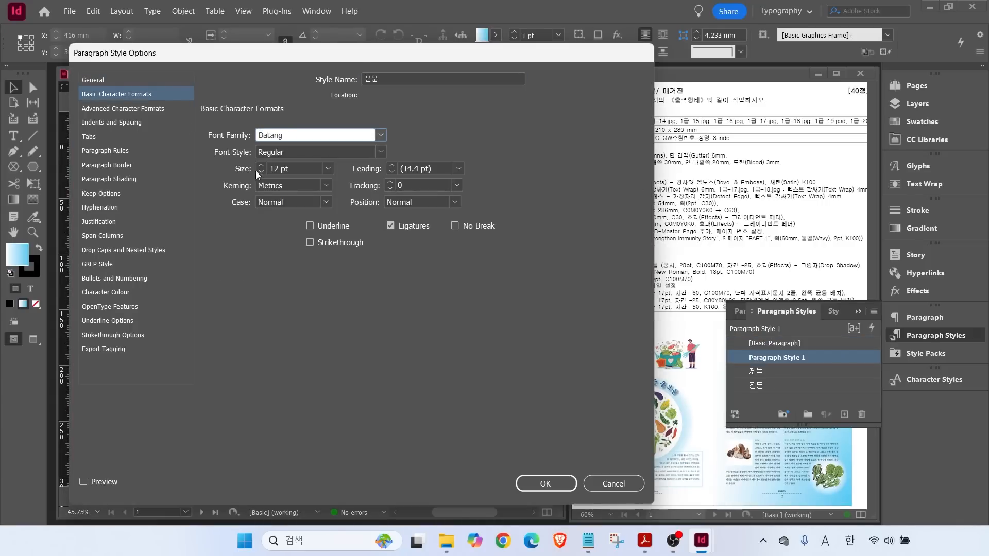
{"action": "left_click", "coordinate": [260, 172]}
{"action": "left_click", "coordinate": [260, 172]}
{"action": "left_click", "coordinate": [259, 172]}
{"action": "left_click", "coordinate": [393, 165]}
{"action": "left_click", "coordinate": [394, 165]}
{"action": "left_click", "coordinate": [393, 165]}
{"action": "left_click", "coordinate": [394, 165]}
{"action": "left_click", "coordinate": [457, 186]}
{"action": "left_click", "coordinate": [424, 227]}
- Set the 본문 style's character colour to the swatch C=0 M=0 Y=0 K=100
{"action": "left_click", "coordinate": [106, 292]}
{"action": "scroll", "coordinate": [350, 178], "scroll_direction": "down", "scroll_amount": 5}
{"action": "left_click", "coordinate": [350, 206]}
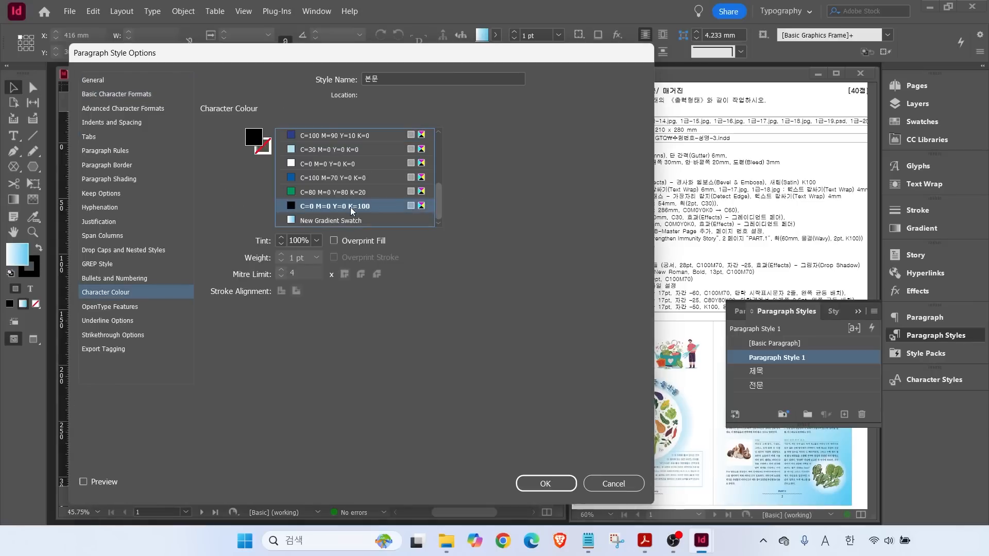
- Set the 본문 style's alignment to Left Justify, save it, and return the active style to [Basic Paragraph]
{"action": "left_click", "coordinate": [111, 122]}
{"action": "left_click", "coordinate": [286, 129]}
{"action": "left_click", "coordinate": [315, 198]}
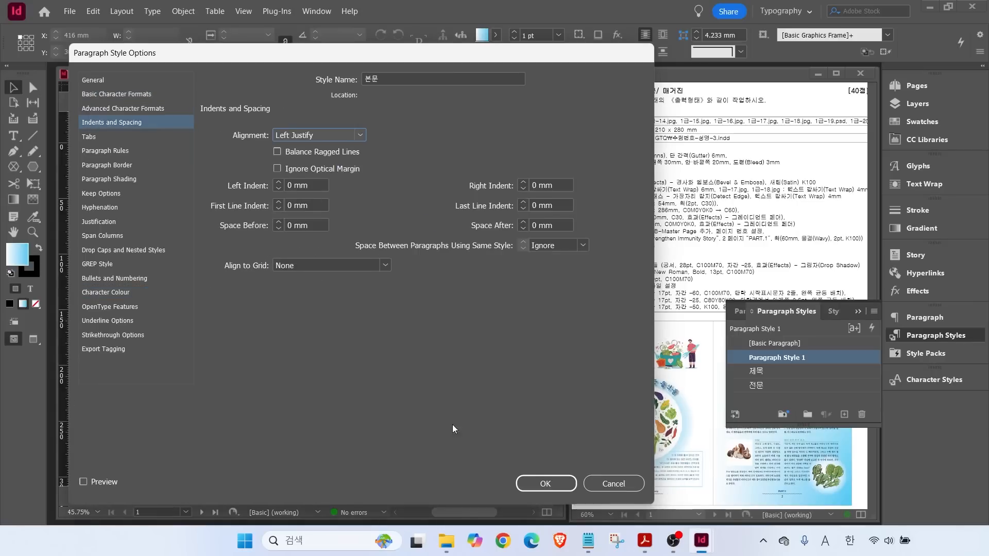
{"action": "left_click", "coordinate": [545, 484]}
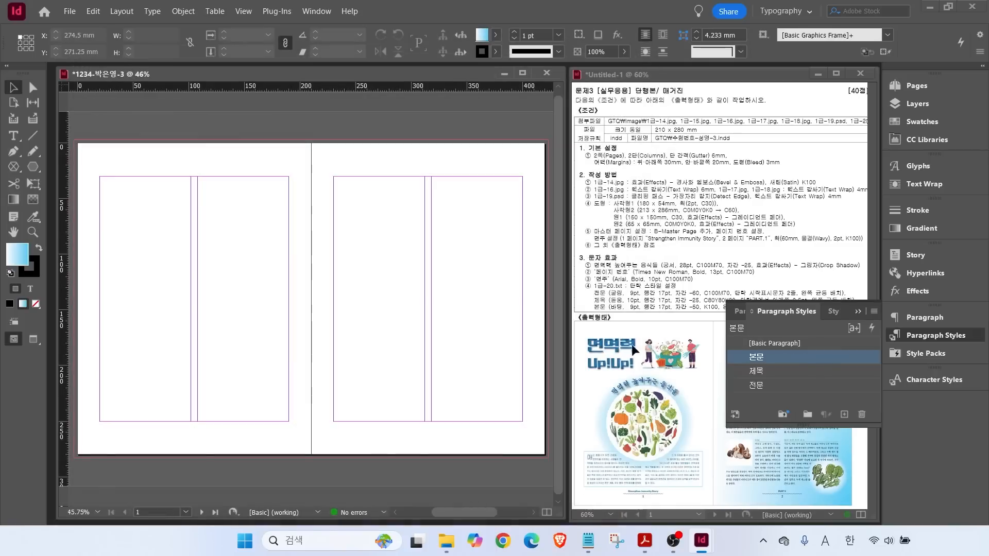
{"action": "left_click", "coordinate": [762, 344]}
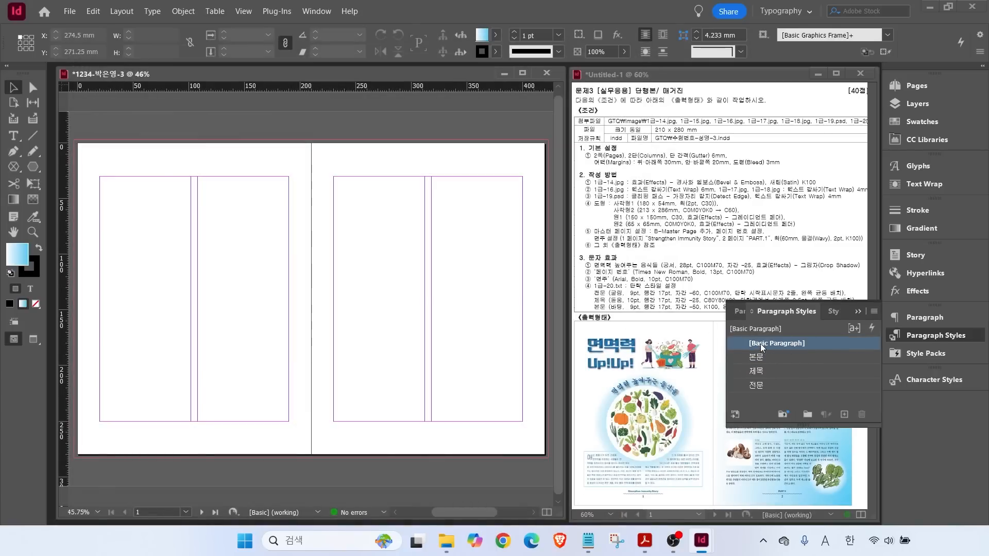
{"action": "left_click", "coordinate": [936, 336]}
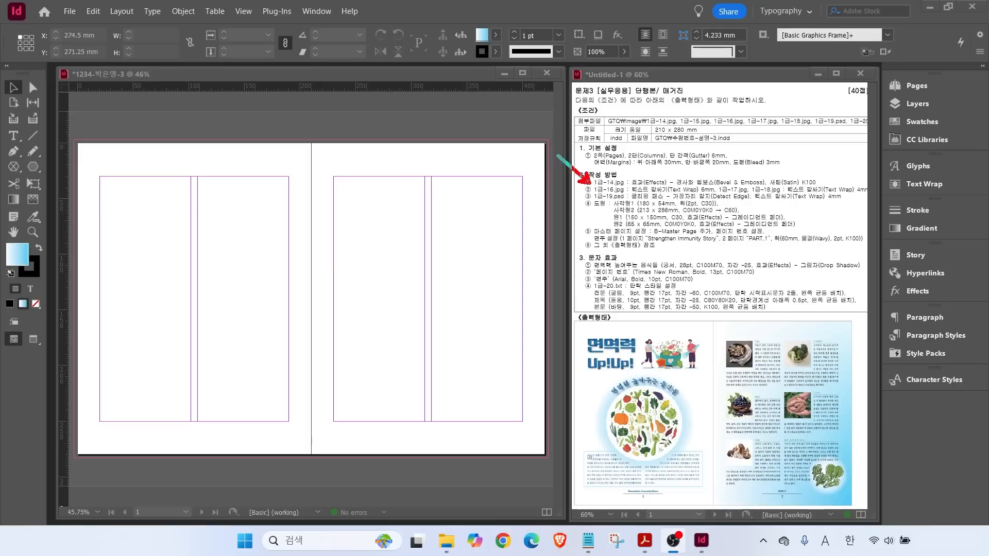
- Place 1급-14.jpg at the upper-left margin of the first page, about 88.5 mm wide and 57.8 mm high
{"action": "left_click", "coordinate": [269, 235]}
{"action": "key", "text": "ctrl+d"}
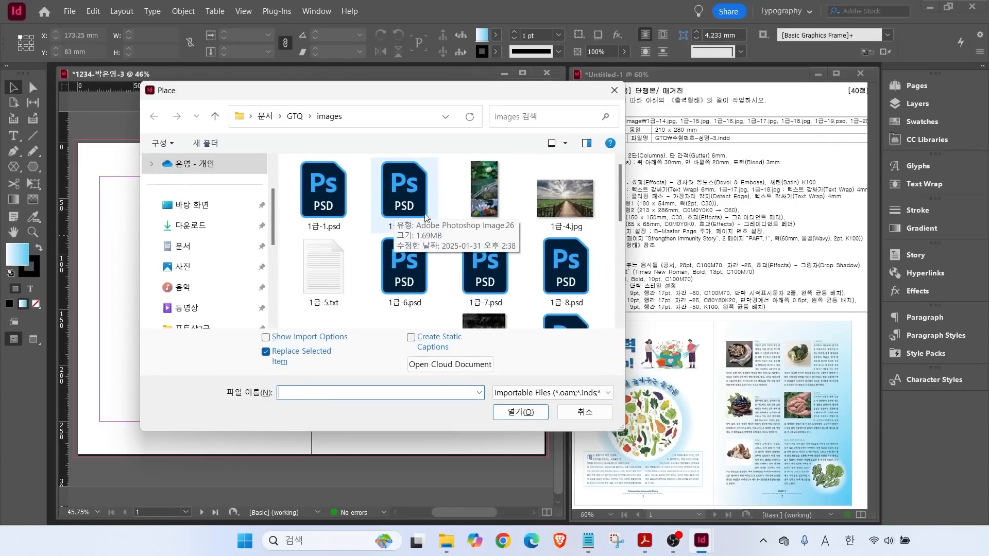
{"action": "scroll", "coordinate": [437, 247], "scroll_direction": "down", "scroll_amount": 1}
{"action": "double_click", "coordinate": [404, 211]}
{"action": "left_click_drag", "start_coordinate": [96, 175], "coordinate": [195, 239]}
- Add Bevel and Emboss and Satin effects to the placed 1급-14.jpg title image
{"action": "left_click_drag", "start_coordinate": [645, 177], "coordinate": [687, 153]}
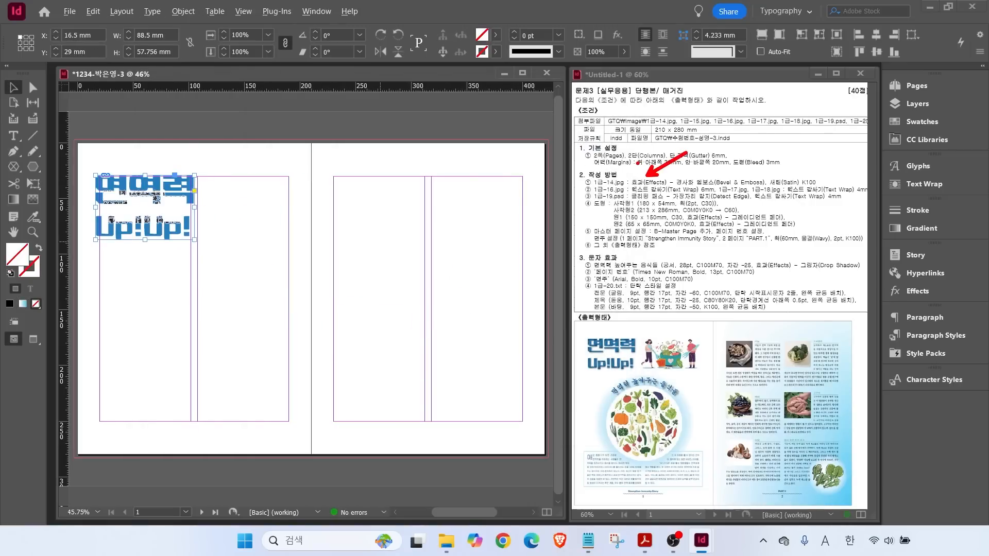
{"action": "key", "text": "Escape"}
{"action": "right_click", "coordinate": [175, 191]}
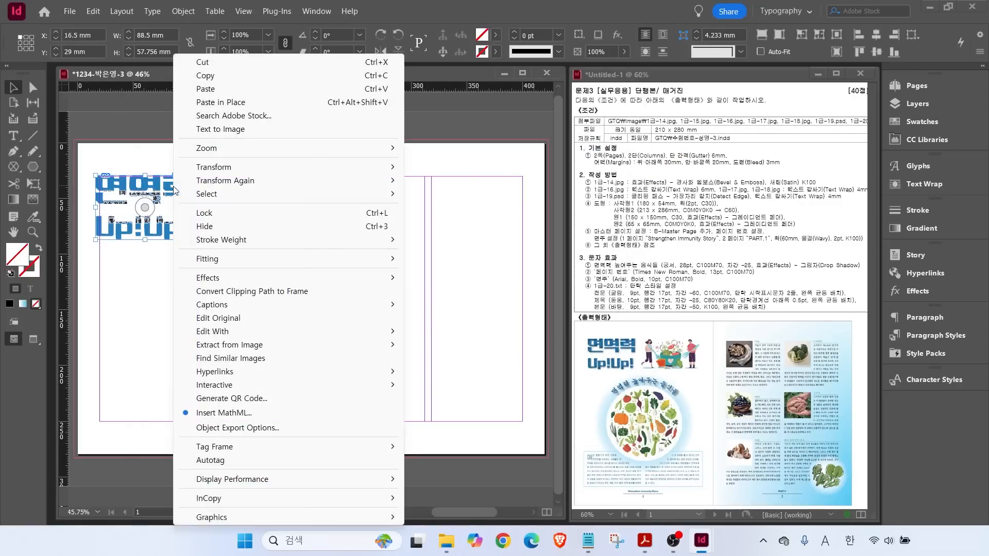
{"action": "mouse_move", "coordinate": [309, 278]}
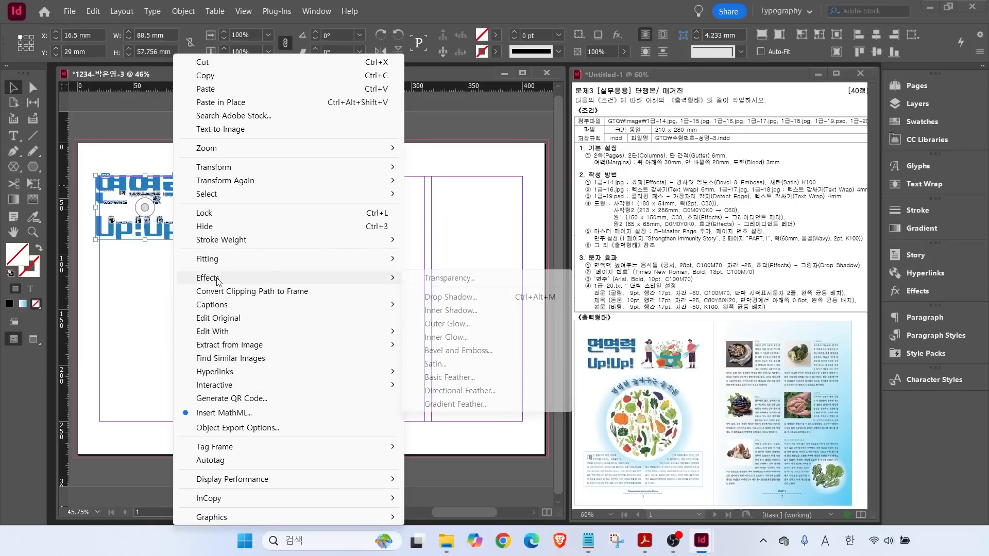
{"action": "left_click", "coordinate": [458, 350]}
{"action": "left_click", "coordinate": [567, 161]}
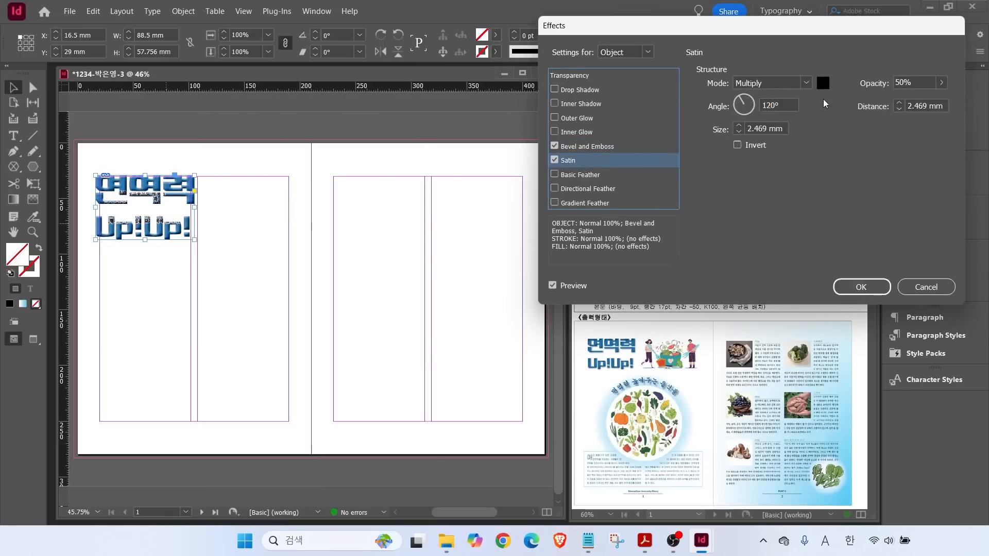
{"action": "left_click_drag", "start_coordinate": [697, 30], "coordinate": [573, 235]}
- Set the title image's Satin effect colour to K100, apply the effects and deselect the image
{"action": "left_click_drag", "start_coordinate": [783, 172], "coordinate": [815, 151]}
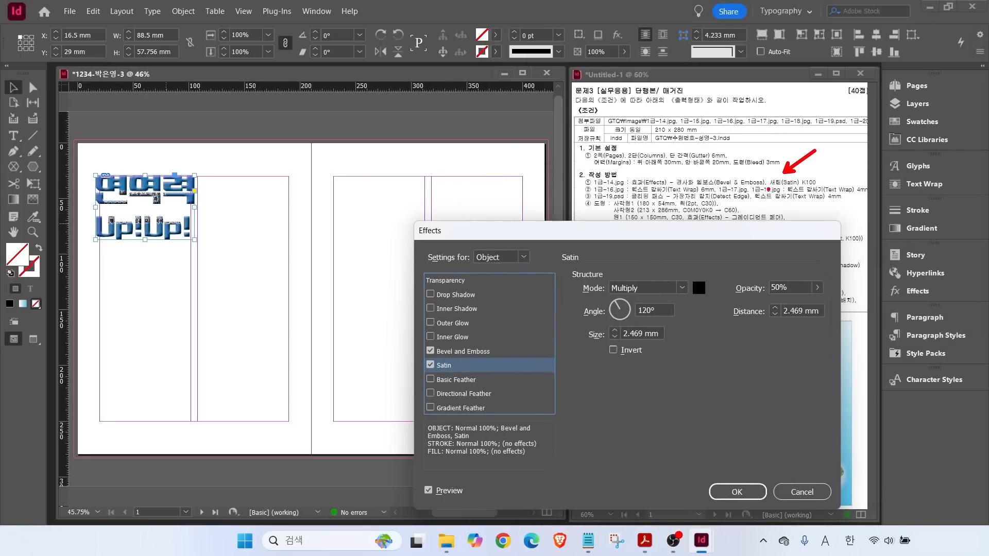
{"action": "left_click_drag", "start_coordinate": [772, 188], "coordinate": [822, 187]}
{"action": "left_click_drag", "start_coordinate": [420, 355], "coordinate": [466, 371]}
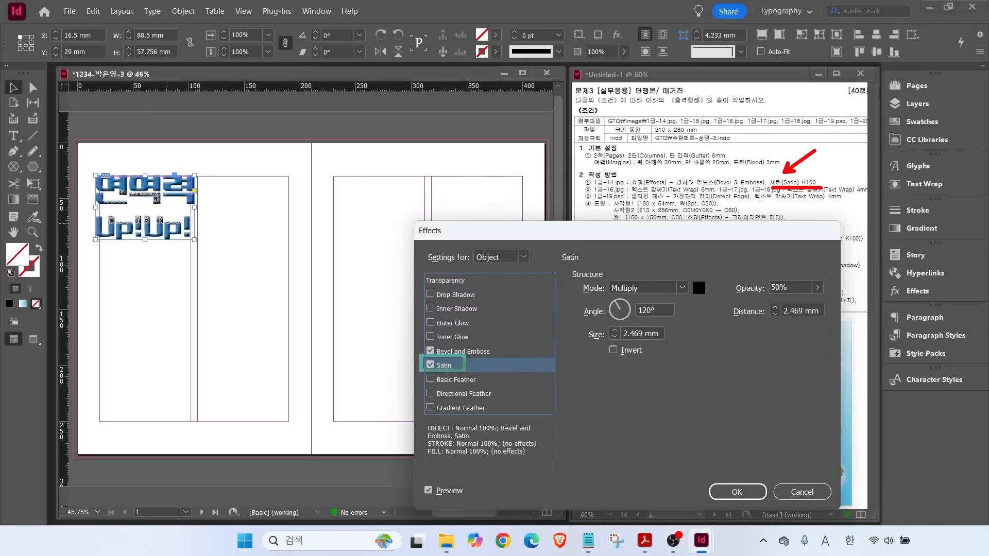
{"action": "left_click_drag", "start_coordinate": [687, 272], "coordinate": [719, 304]}
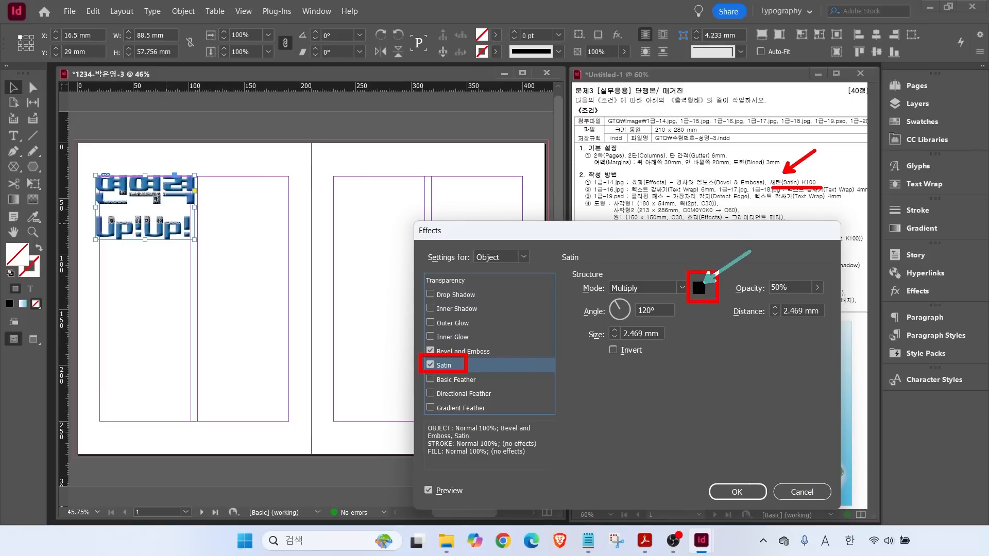
{"action": "key", "text": "Escape"}
{"action": "left_click", "coordinate": [699, 288]}
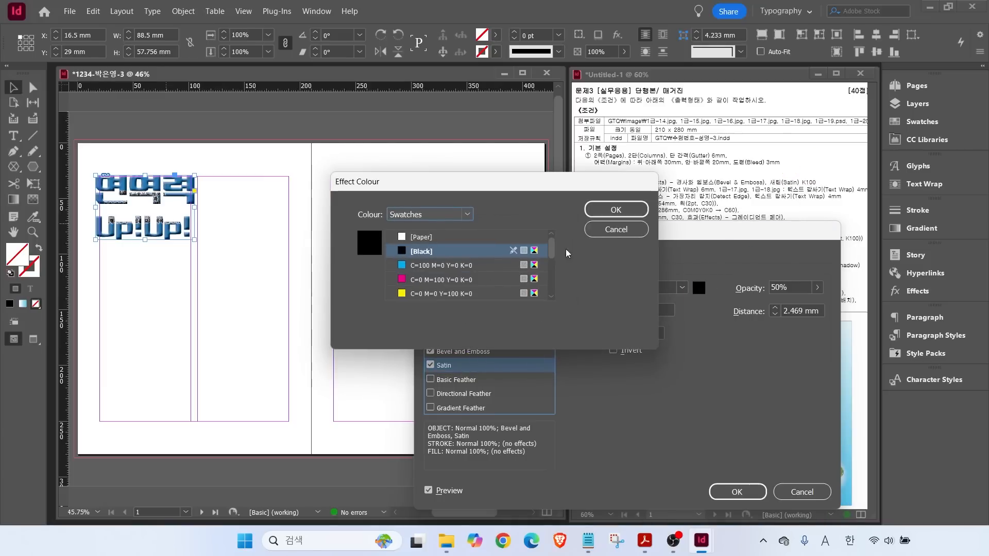
{"action": "scroll", "coordinate": [552, 254], "scroll_direction": "down", "scroll_amount": 3}
{"action": "left_click", "coordinate": [610, 213]}
{"action": "left_click", "coordinate": [737, 492]}
{"action": "left_click", "coordinate": [413, 284]}
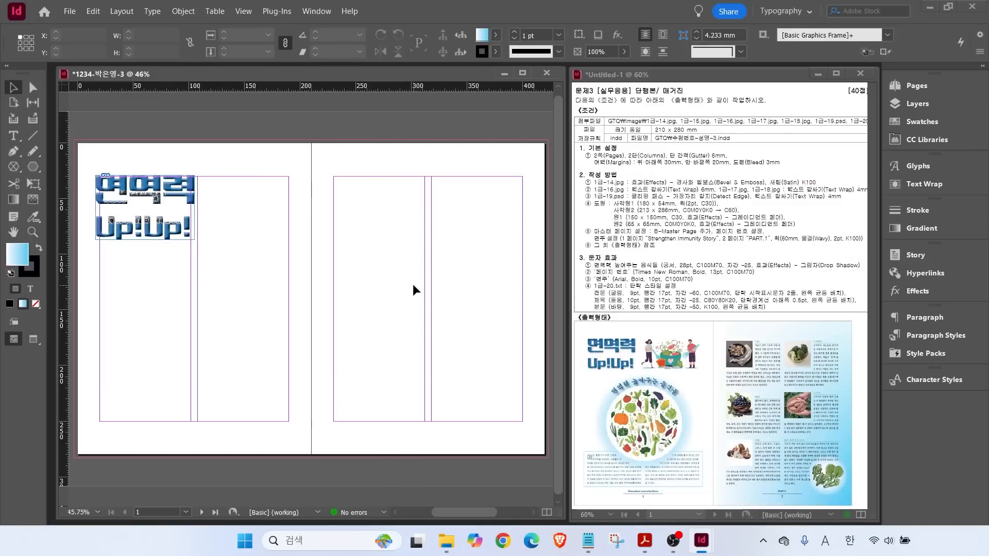
- Place 1급-15.jpg on the first page beside the title image, spanning the second column
{"action": "key", "text": "ctrl+d"}
{"action": "scroll", "coordinate": [438, 257], "scroll_direction": "down", "scroll_amount": 5}
{"action": "double_click", "coordinate": [479, 165]}
{"action": "left_click_drag", "start_coordinate": [199, 176], "coordinate": [301, 255]}
{"action": "key", "text": "ctrl+d"}
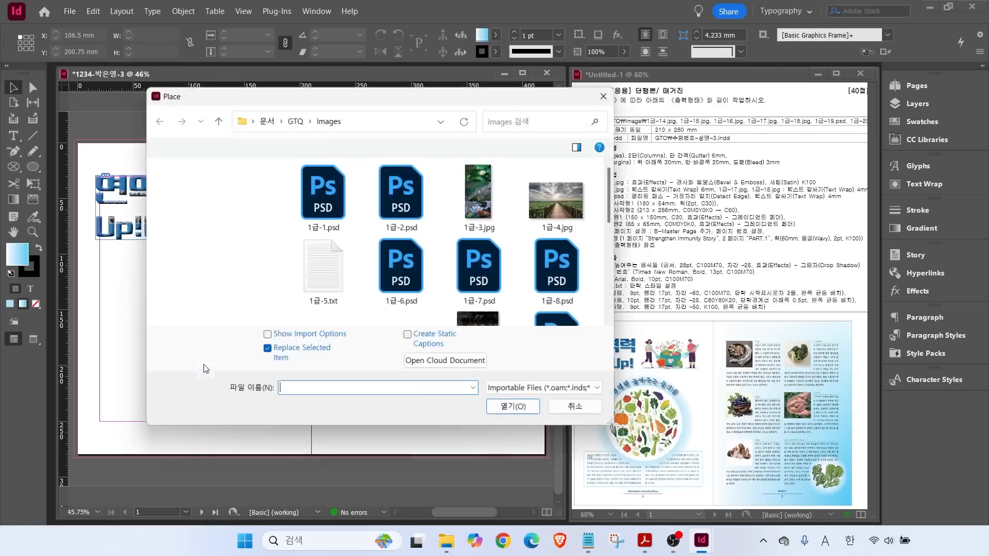
{"action": "scroll", "coordinate": [453, 259], "scroll_direction": "down", "scroll_amount": 3}
{"action": "left_click", "coordinate": [542, 281]}
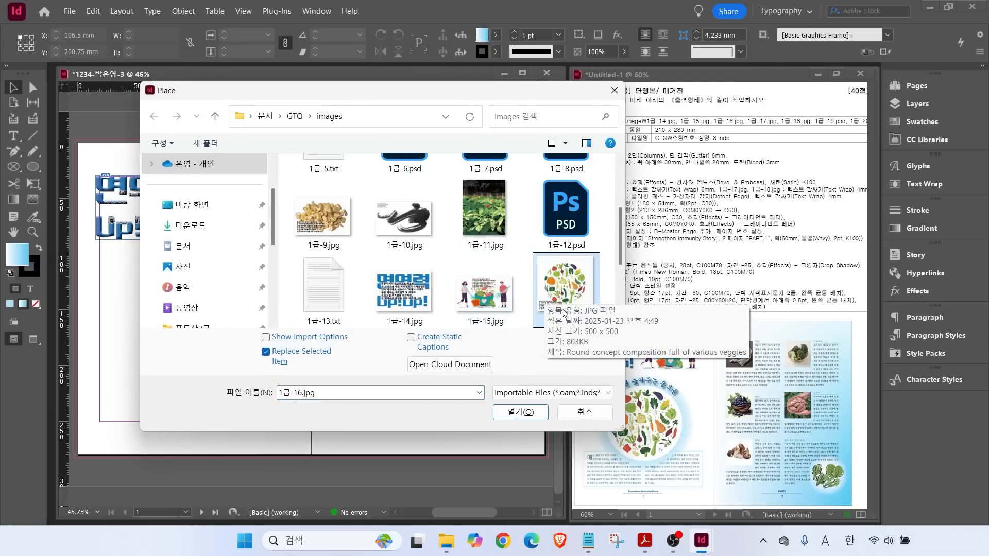
{"action": "left_click", "coordinate": [614, 90]}
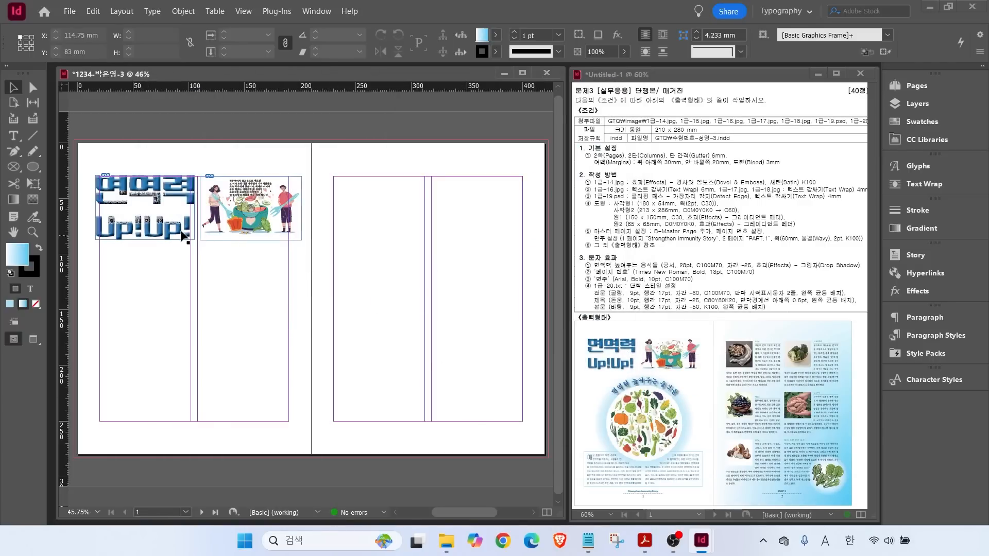
- Draw a circular frame about 107 mm in diameter below the title on the first page and place 1급-16.jpg inside it
{"action": "left_click", "coordinate": [12, 168]}
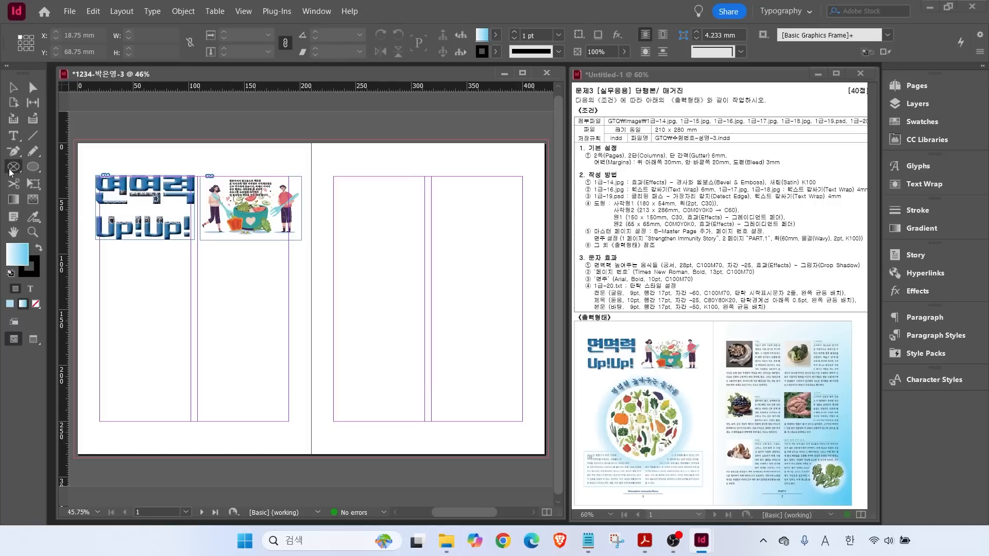
{"action": "left_click", "coordinate": [69, 197]}
{"action": "mouse_move", "coordinate": [144, 265]}
{"action": "left_mouse_down"}
{"action": "mouse_move", "coordinate": [252, 360]}
{"action": "mouse_move", "coordinate": [264, 384]}
{"action": "left_mouse_up"}
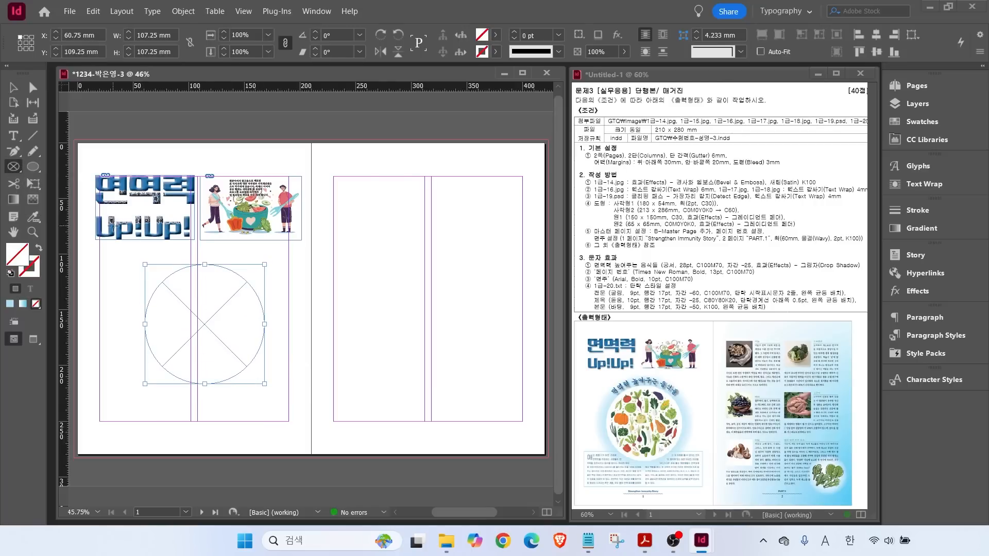
{"action": "key", "text": "ctrl+d"}
{"action": "scroll", "coordinate": [479, 246], "scroll_direction": "down", "scroll_amount": 3}
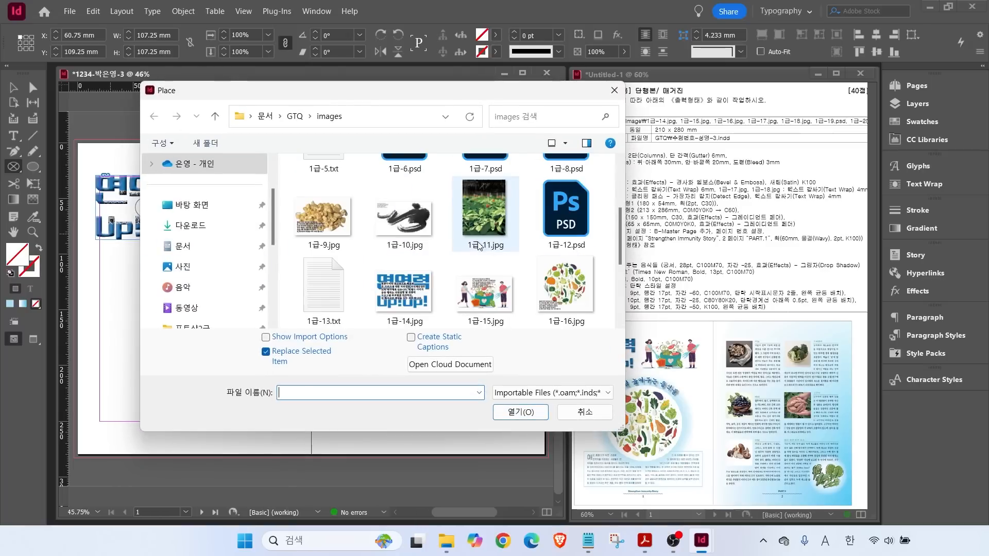
{"action": "left_click", "coordinate": [561, 286]}
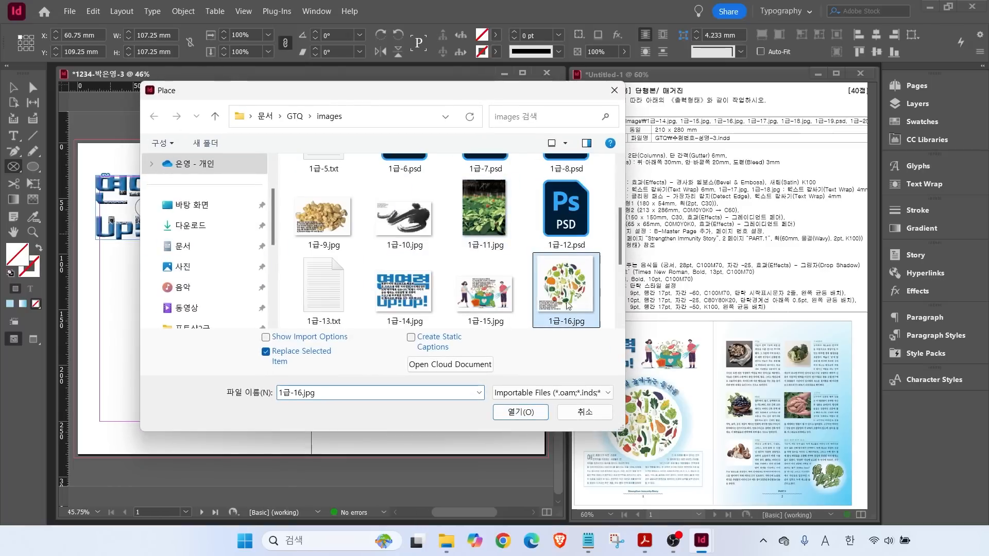
{"action": "left_click", "coordinate": [524, 414]}
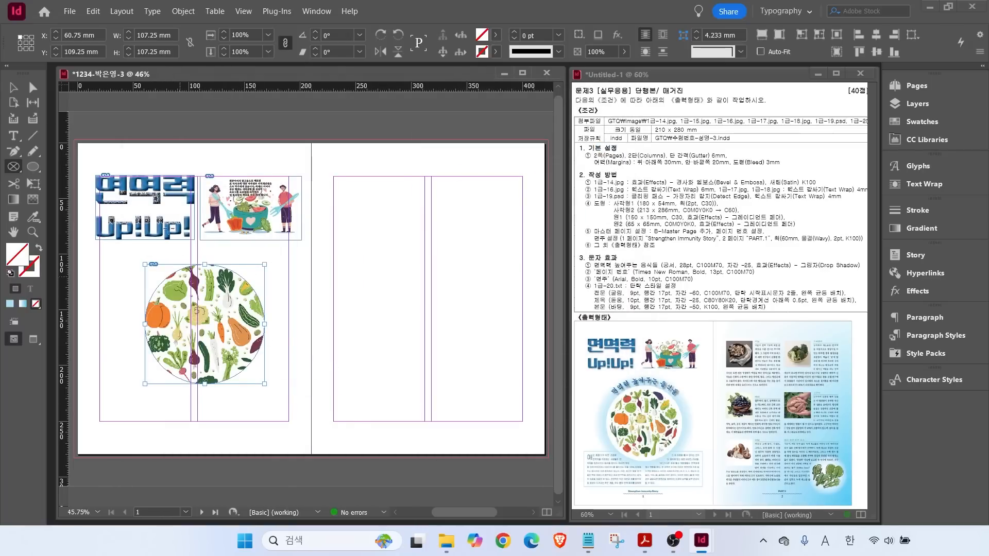
- Scale the vegetable image within its circular frame to about 127 mm square, centred so the whole ring of vegetables fits
{"action": "left_click", "coordinate": [33, 88]}
{"action": "left_click", "coordinate": [193, 275]}
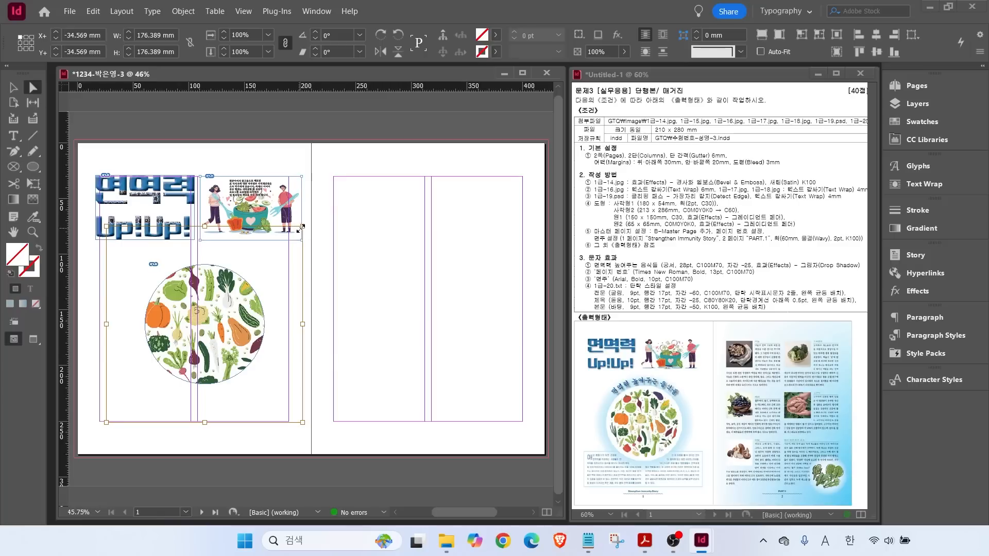
{"action": "left_click_drag", "start_coordinate": [297, 228], "coordinate": [275, 257]}
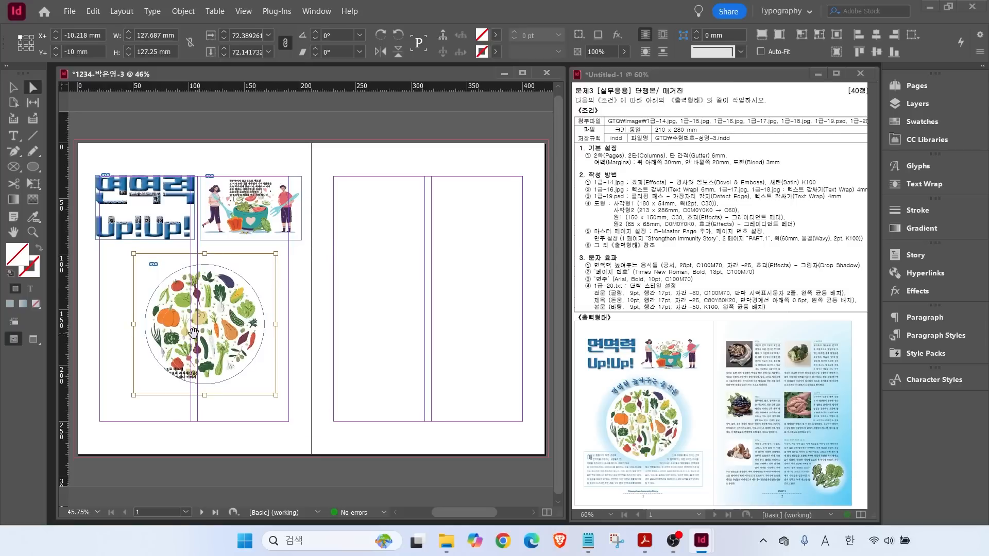
{"action": "left_click_drag", "start_coordinate": [129, 326], "coordinate": [292, 326]}
{"action": "mouse_move", "coordinate": [202, 238]}
{"action": "left_mouse_down"}
{"action": "mouse_move", "coordinate": [195, 278]}
{"action": "mouse_move", "coordinate": [202, 448]}
{"action": "left_mouse_up"}
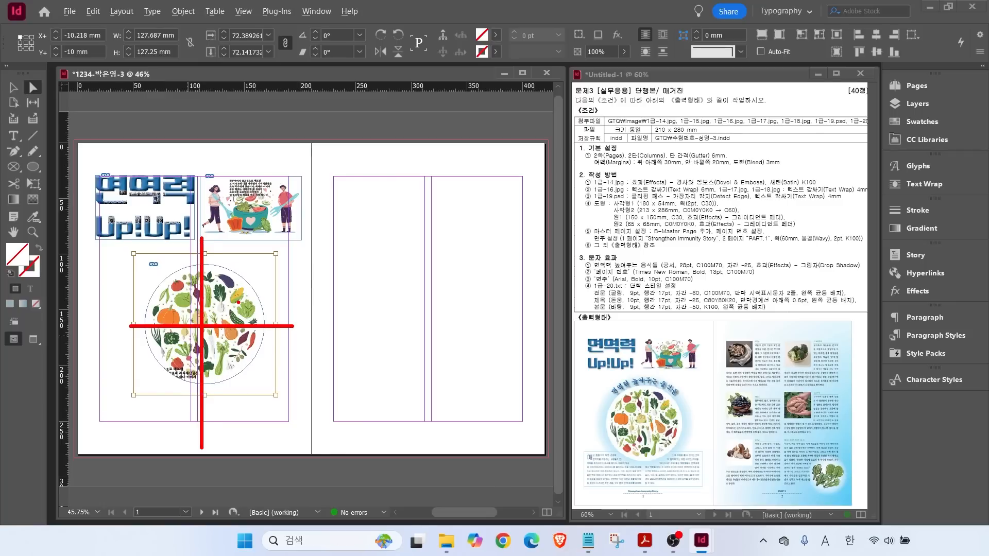
{"action": "left_click", "coordinate": [325, 309]}
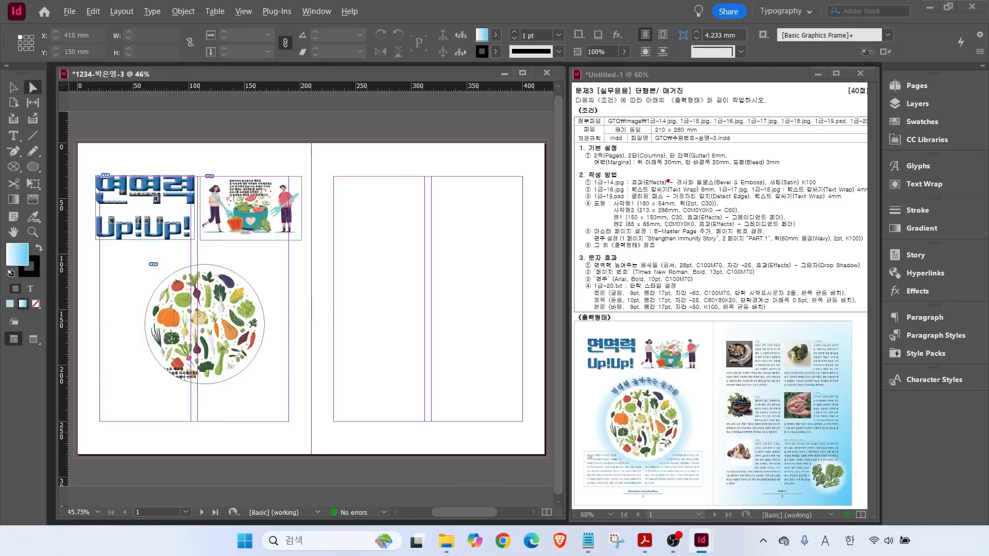
{"action": "left_click_drag", "start_coordinate": [659, 184], "coordinate": [689, 167]}
{"action": "left_click_drag", "start_coordinate": [632, 197], "coordinate": [732, 194]}
{"action": "key", "text": "Escape"}
- Apply a text wrap around the object shape with a 6 mm offset to the circular vegetable image
{"action": "left_click", "coordinate": [14, 88]}
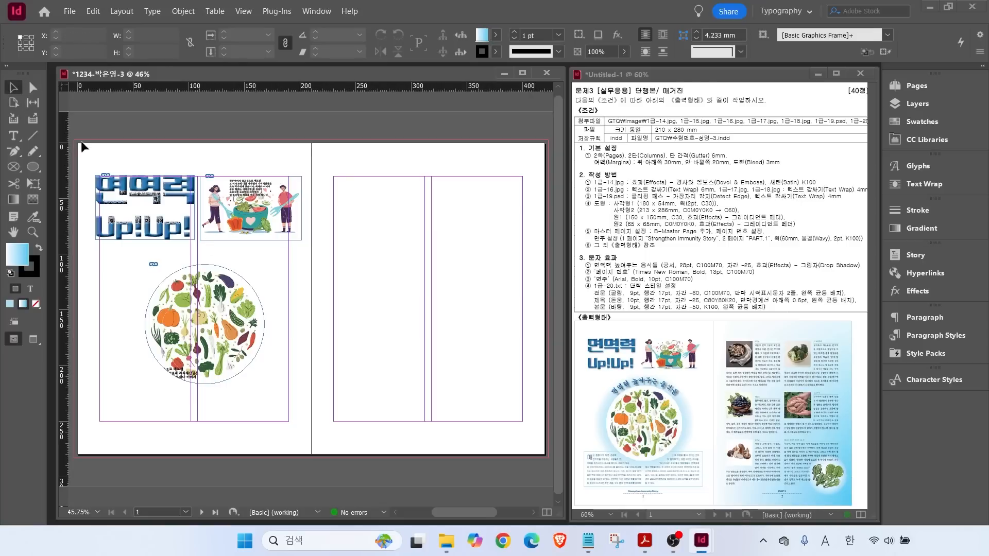
{"action": "left_click", "coordinate": [225, 291]}
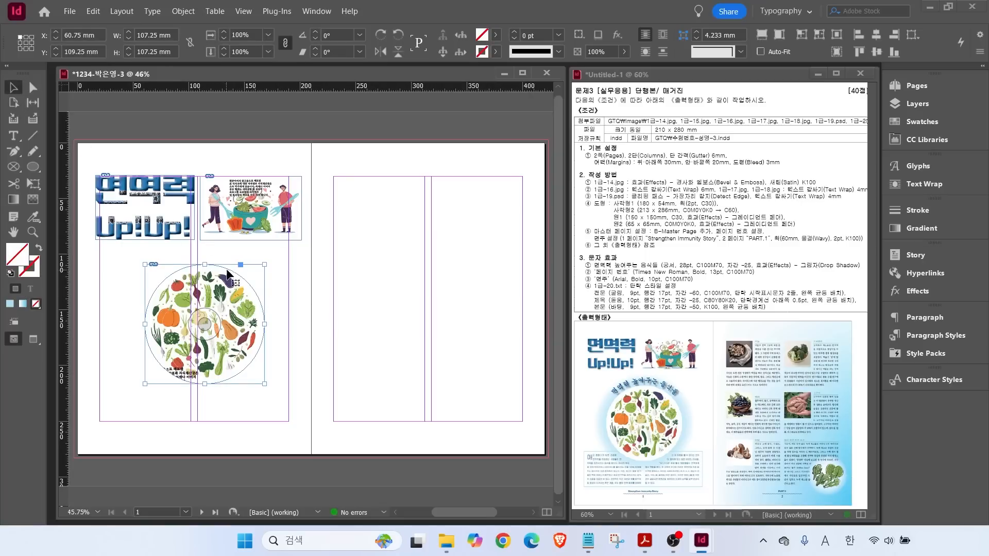
{"action": "left_click", "coordinate": [916, 182]}
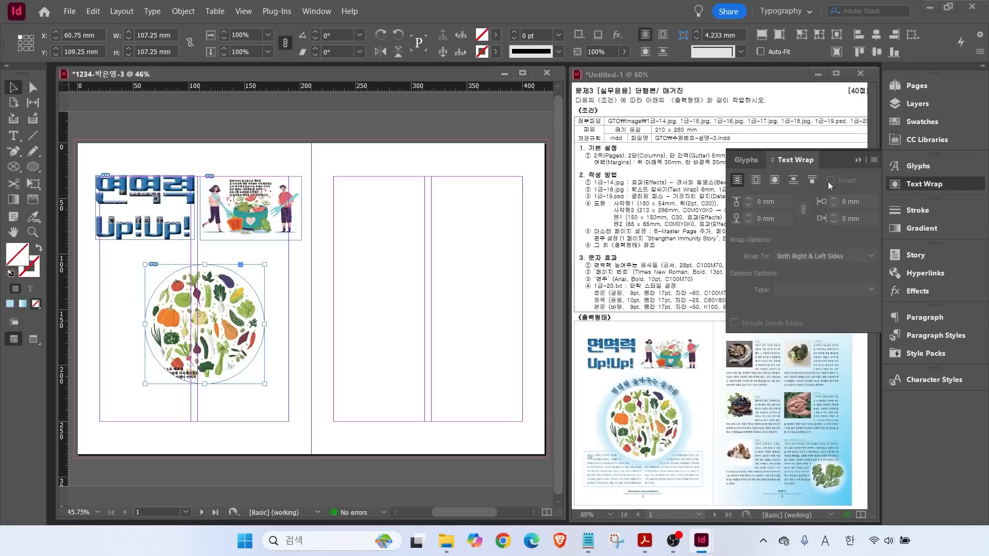
{"action": "left_click", "coordinate": [773, 181]}
{"action": "left_click", "coordinate": [748, 197]}
{"action": "left_click", "coordinate": [748, 198]}
{"action": "left_click", "coordinate": [748, 197]}
{"action": "left_click", "coordinate": [749, 198]}
{"action": "left_click", "coordinate": [749, 198]}
{"action": "left_click", "coordinate": [748, 197]}
{"action": "left_click", "coordinate": [901, 186]}
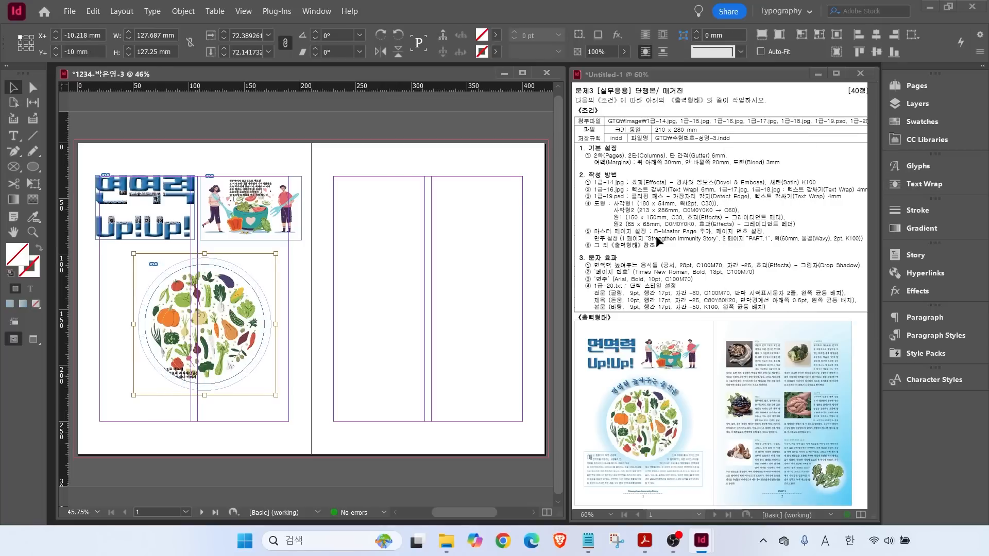
{"action": "left_click", "coordinate": [395, 332]}
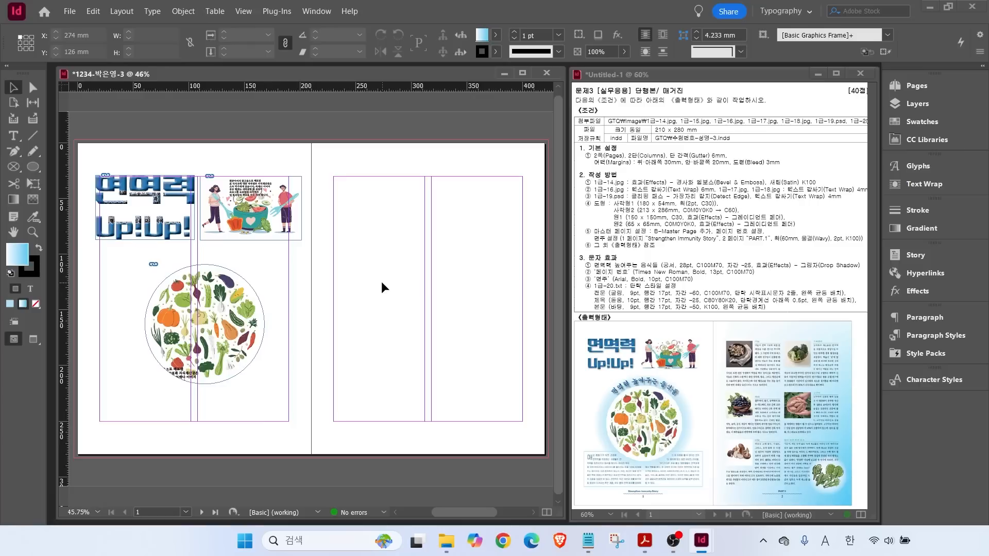
- Place 1급-17.jpg at the second page's upper-left margin, about 48.6 mm wide, and crop its frame to about 40 mm high, showing the garlic
{"action": "key", "text": "ctrl+d"}
{"action": "scroll", "coordinate": [453, 288], "scroll_direction": "down", "scroll_amount": 1}
{"action": "scroll", "coordinate": [452, 292], "scroll_direction": "down", "scroll_amount": 3}
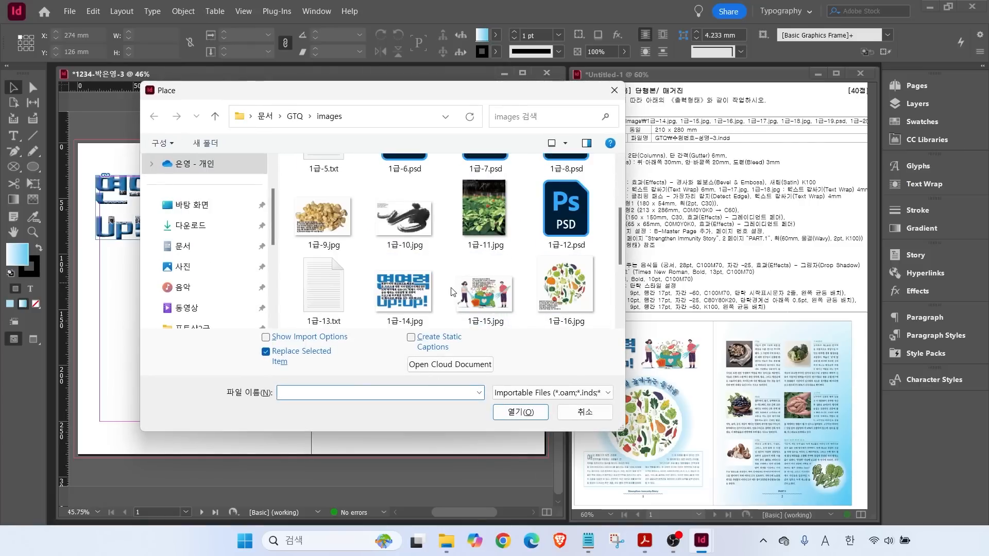
{"action": "left_click", "coordinate": [319, 297]}
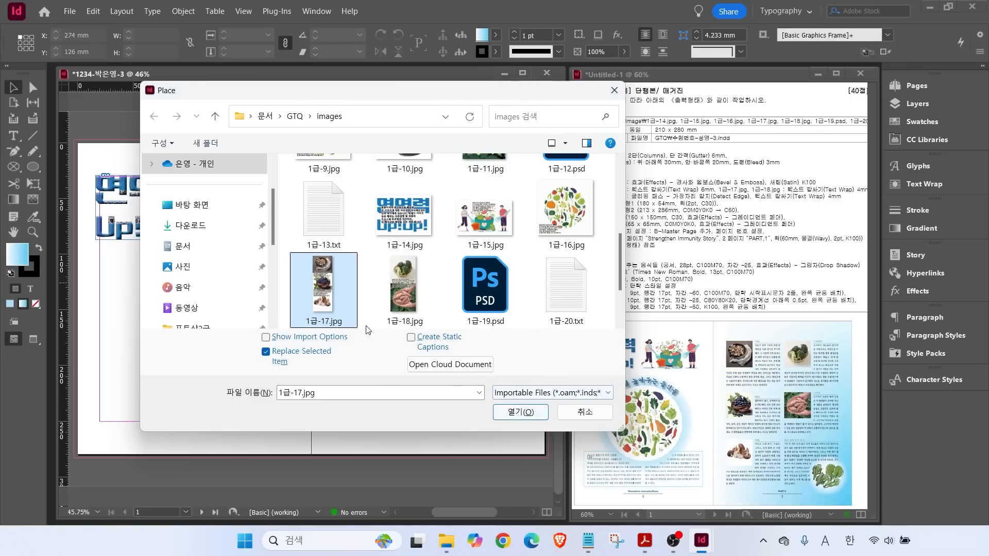
{"action": "left_click", "coordinate": [517, 414]}
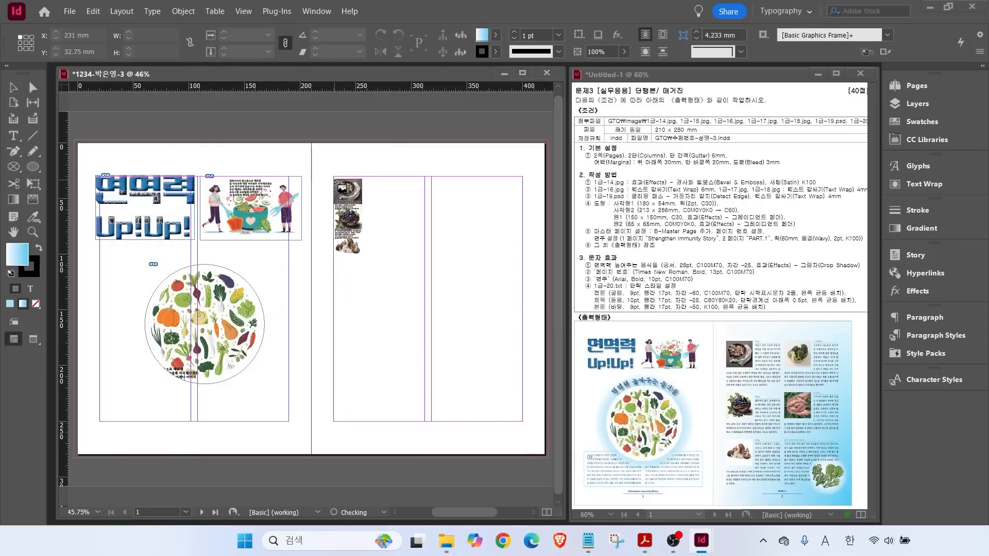
{"action": "left_click_drag", "start_coordinate": [334, 177], "coordinate": [386, 332]}
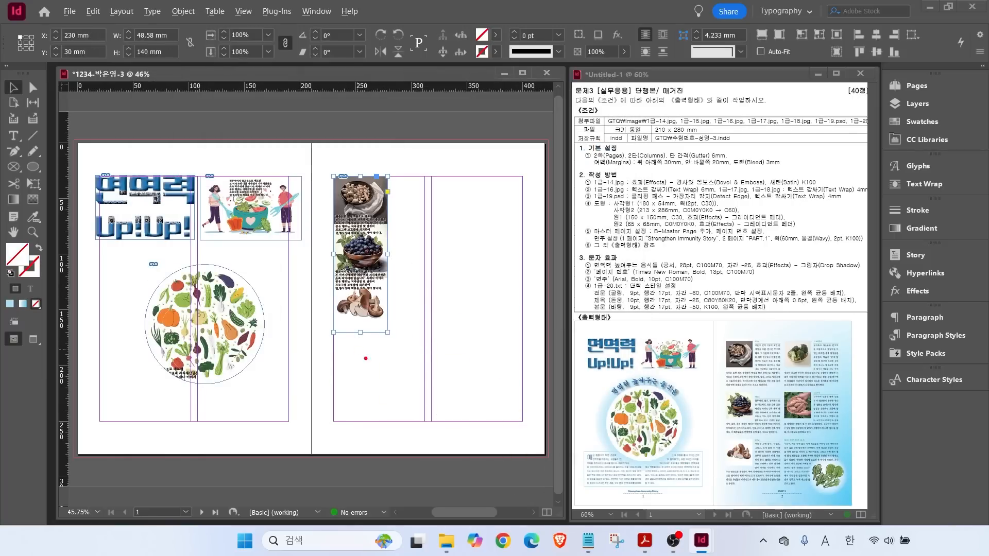
{"action": "left_click_drag", "start_coordinate": [362, 331], "coordinate": [362, 221]}
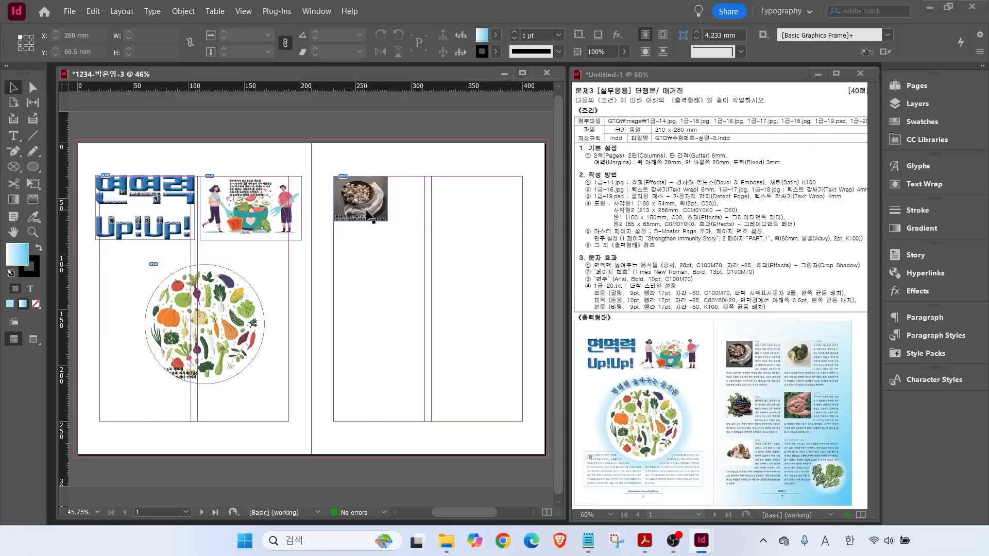
- Wrap text around the object shape of the cropped garlic image with a 4 mm offset
{"action": "left_click", "coordinate": [907, 184]}
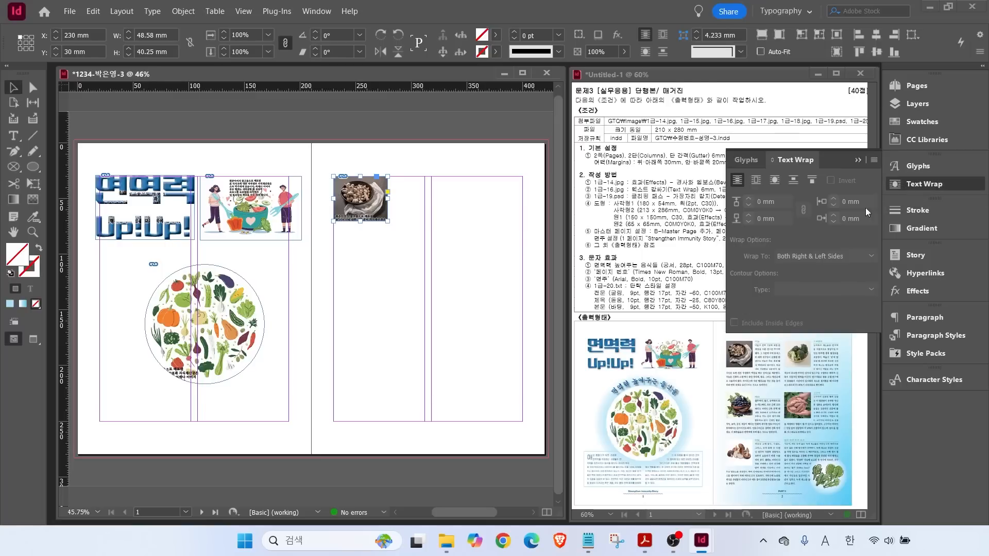
{"action": "left_click", "coordinate": [777, 183]}
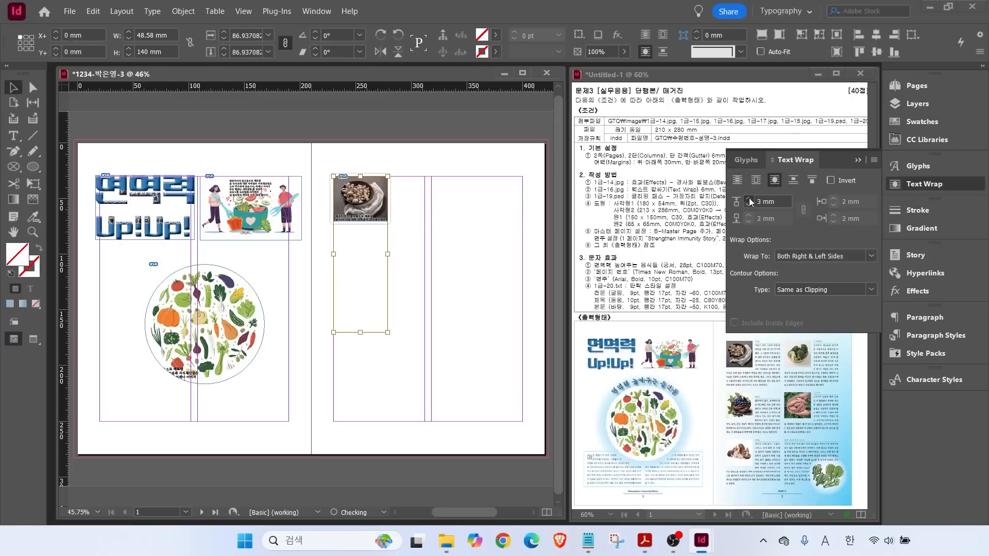
{"action": "left_click", "coordinate": [920, 183]}
{"action": "left_click", "coordinate": [419, 279]}
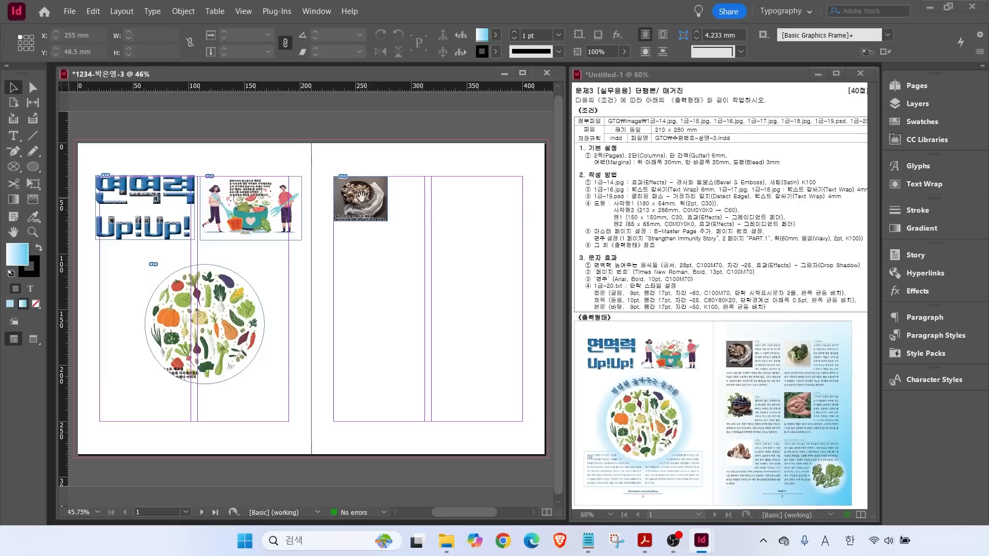
- Duplicate the garlic image twice straight down the first column of the second page, with the lowest copy at about Y 182 mm
{"action": "scroll", "coordinate": [372, 202], "scroll_direction": "up", "scroll_amount": 4}
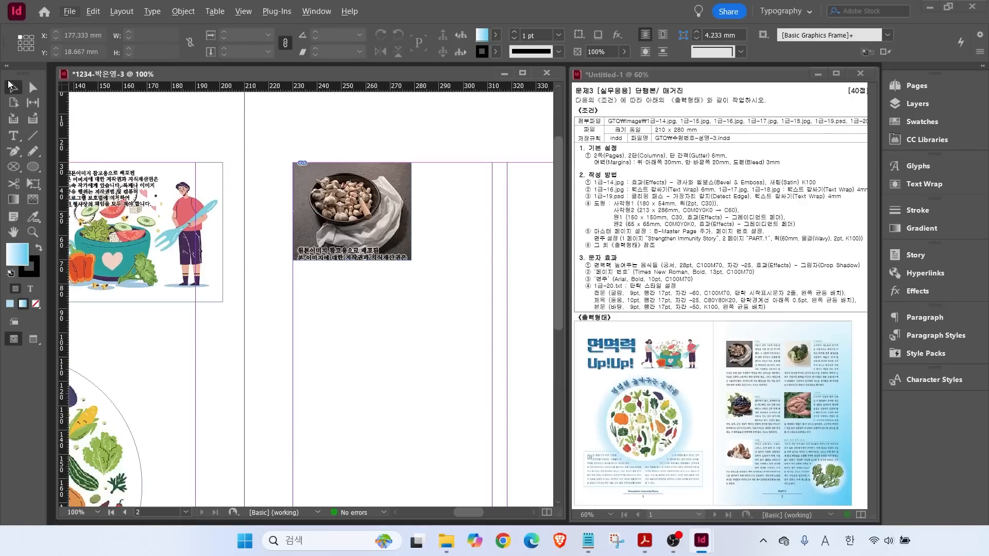
{"action": "left_click", "coordinate": [14, 88]}
{"action": "left_click", "coordinate": [381, 199]}
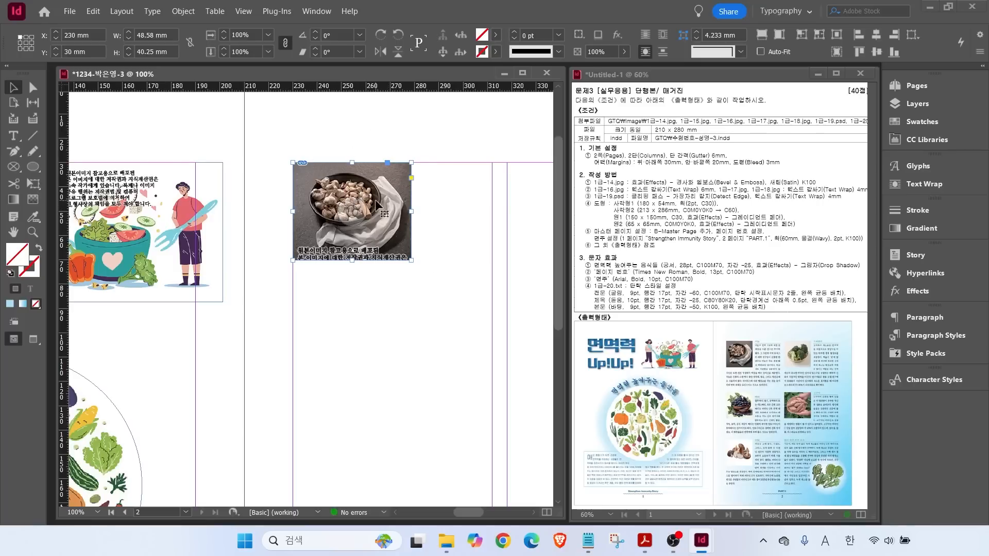
{"action": "left_click_drag", "start_coordinate": [390, 210], "coordinate": [389, 408]}
{"action": "scroll", "coordinate": [390, 360], "scroll_direction": "down", "scroll_amount": 4}
{"action": "left_click_drag", "start_coordinate": [390, 211], "coordinate": [388, 384]}
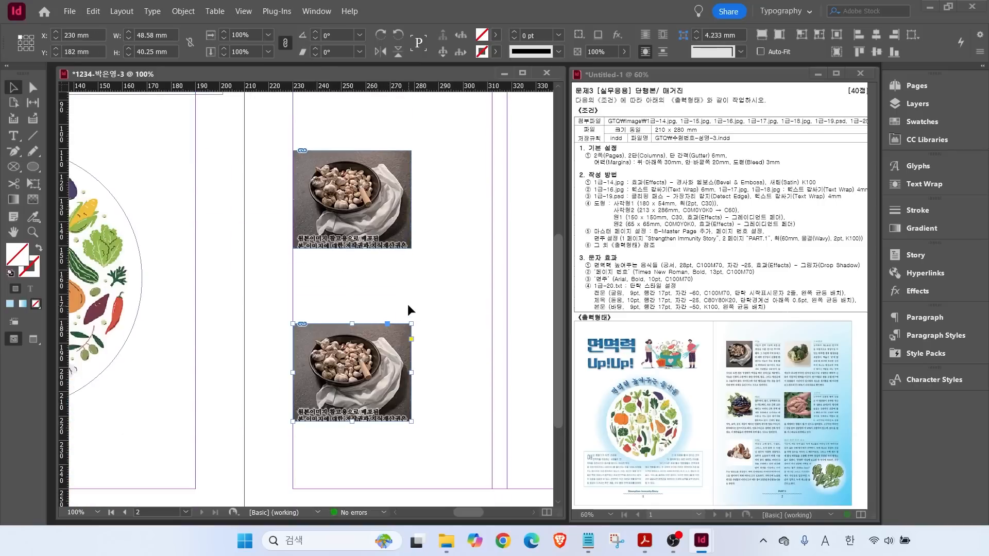
- Move the two garlic copies slightly up the column, putting the lowest one at Y 171 mm
{"action": "scroll", "coordinate": [407, 304], "scroll_direction": "down", "scroll_amount": 1}
{"action": "left_click_drag", "start_coordinate": [382, 270], "coordinate": [382, 249]}
{"action": "left_click_drag", "start_coordinate": [376, 376], "coordinate": [376, 357]}
{"action": "scroll", "coordinate": [410, 277], "scroll_direction": "down", "scroll_amount": 1}
{"action": "left_click_drag", "start_coordinate": [360, 217], "coordinate": [333, 261]}
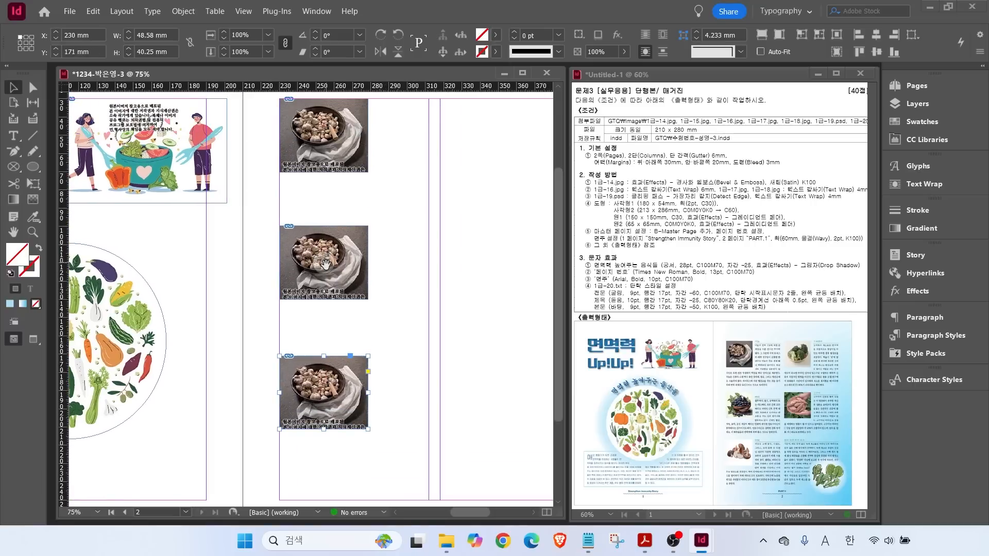
- Shift the image content inside the two copied frames to show the blueberries in the middle one and the mushrooms in the lowest
{"action": "left_click_drag", "start_coordinate": [326, 264], "coordinate": [324, 189]}
{"action": "left_click", "coordinate": [320, 394]}
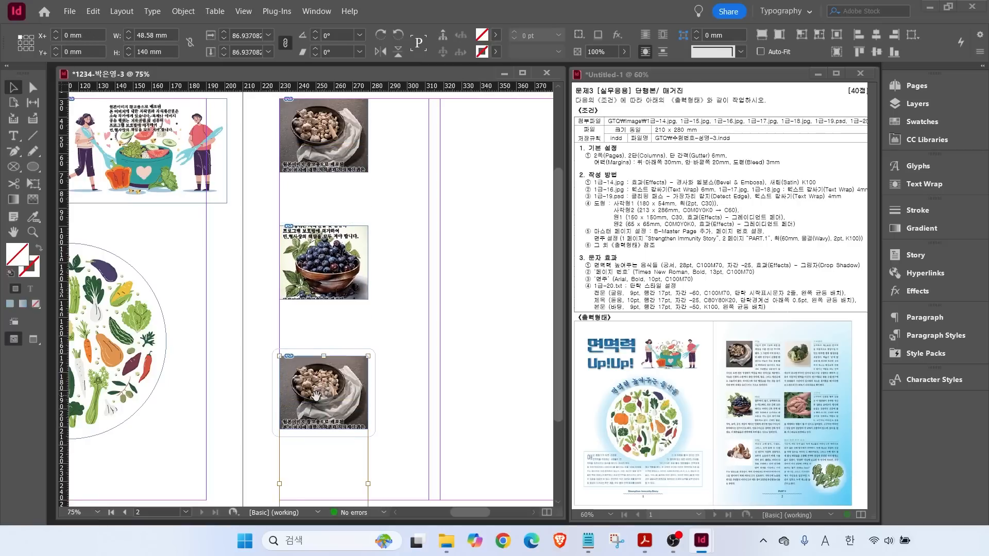
{"action": "left_click_drag", "start_coordinate": [327, 396], "coordinate": [318, 226]}
{"action": "left_click", "coordinate": [403, 379]}
- Place 1급-18.jpg at the top of the second page's second column, about 45 mm wide
{"action": "left_click_drag", "start_coordinate": [459, 299], "coordinate": [325, 345]}
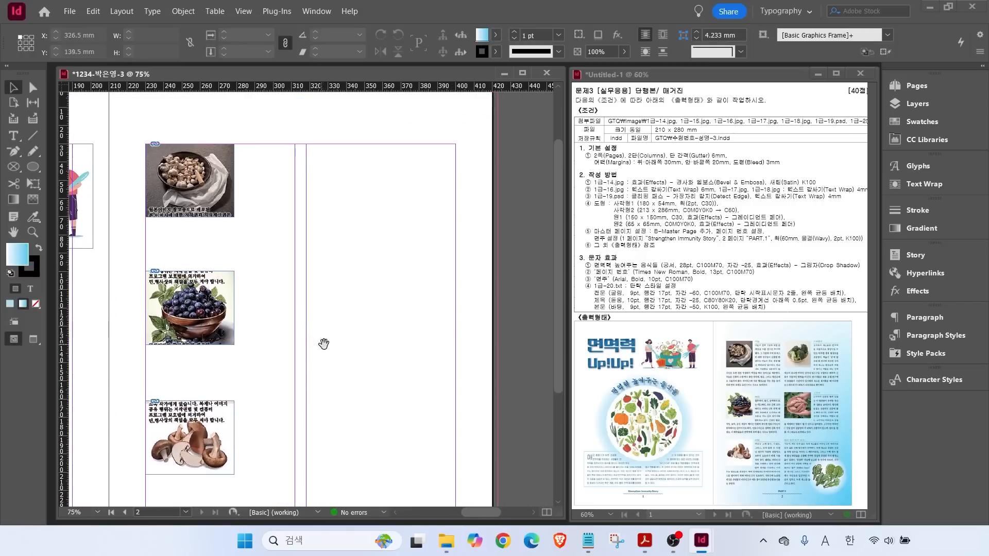
{"action": "key", "text": "ctrl+d"}
{"action": "scroll", "coordinate": [488, 270], "scroll_direction": "down", "scroll_amount": 4}
{"action": "double_click", "coordinate": [435, 289]}
{"action": "left_click_drag", "start_coordinate": [307, 144], "coordinate": [348, 233]}
- Wrap text around the object shape of the broccoli image with a 4 mm offset
{"action": "left_click", "coordinate": [919, 184]}
{"action": "left_click", "coordinate": [774, 181]}
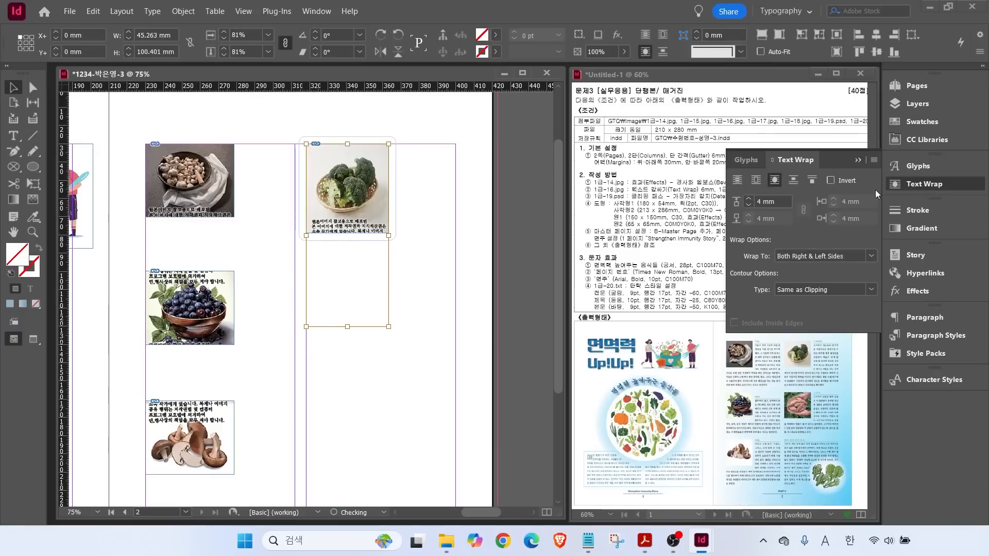
{"action": "left_click", "coordinate": [920, 184]}
- Duplicate the broccoli image beside the blueberries at about Y 99.75 mm and crop the original level with the garlic image
{"action": "left_click", "coordinate": [379, 193]}
{"action": "left_click_drag", "start_coordinate": [378, 193], "coordinate": [367, 309]}
{"action": "left_click_drag", "start_coordinate": [348, 233], "coordinate": [347, 217]}
- Crop the broccoli copy to 40.25 mm high and shift its content to show the sweet potatoes
{"action": "left_click", "coordinate": [356, 348]}
{"action": "left_click_drag", "start_coordinate": [347, 360], "coordinate": [348, 345]}
{"action": "left_click_drag", "start_coordinate": [348, 308], "coordinate": [338, 212]}
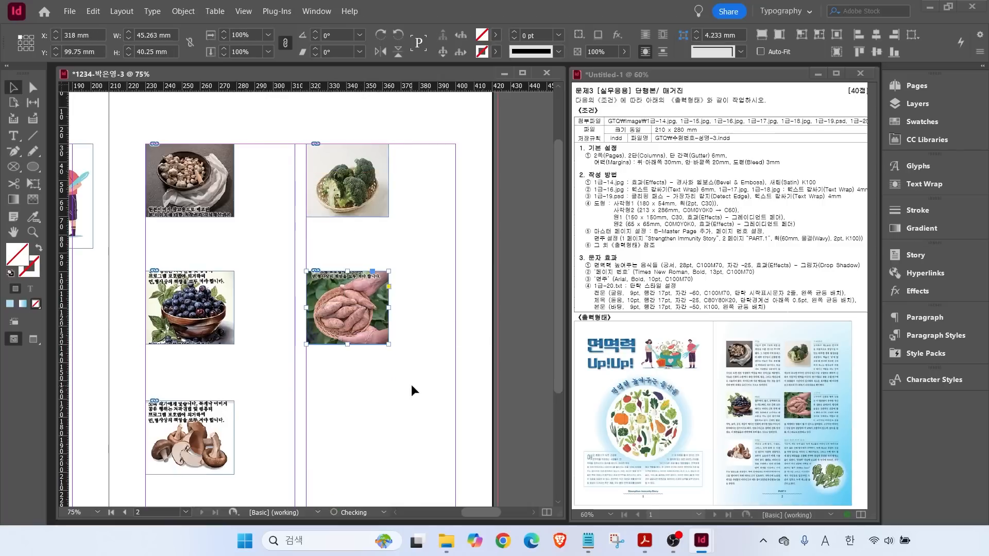
{"action": "left_click", "coordinate": [440, 390]}
- Place 1급-19.psd in the second page's lower-right margin corner, about 46 mm wide and 40 mm high
{"action": "key", "text": "ctrl+d"}
{"action": "left_click", "coordinate": [514, 230]}
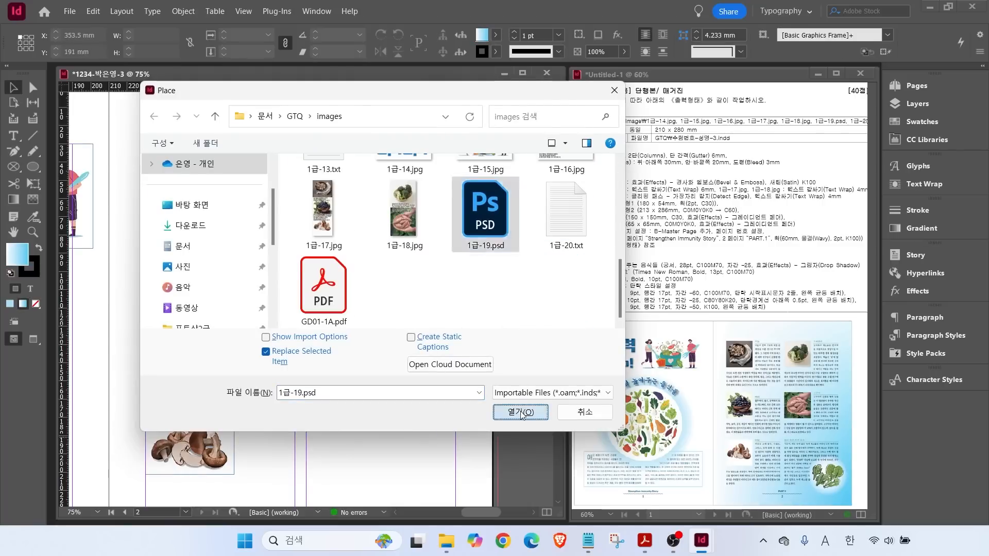
{"action": "left_click", "coordinate": [582, 473]}
{"action": "left_click", "coordinate": [375, 387]}
{"action": "left_click_drag", "start_coordinate": [428, 442], "coordinate": [424, 467]}
{"action": "double_click", "coordinate": [14, 232]}
{"action": "left_click", "coordinate": [14, 87]}
{"action": "left_click", "coordinate": [462, 402]}
{"action": "left_click_drag", "start_coordinate": [482, 363], "coordinate": [482, 401]}
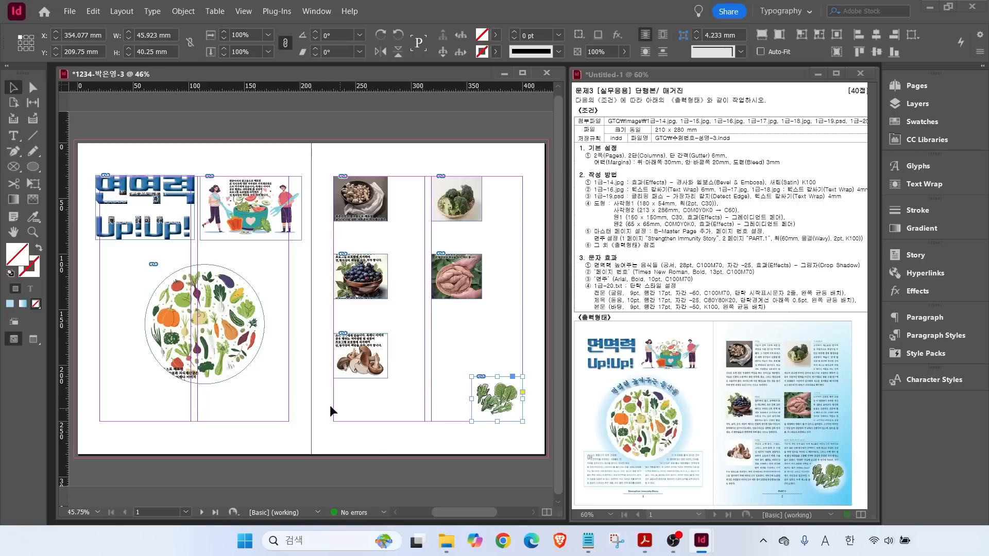
{"action": "left_click", "coordinate": [301, 398]}
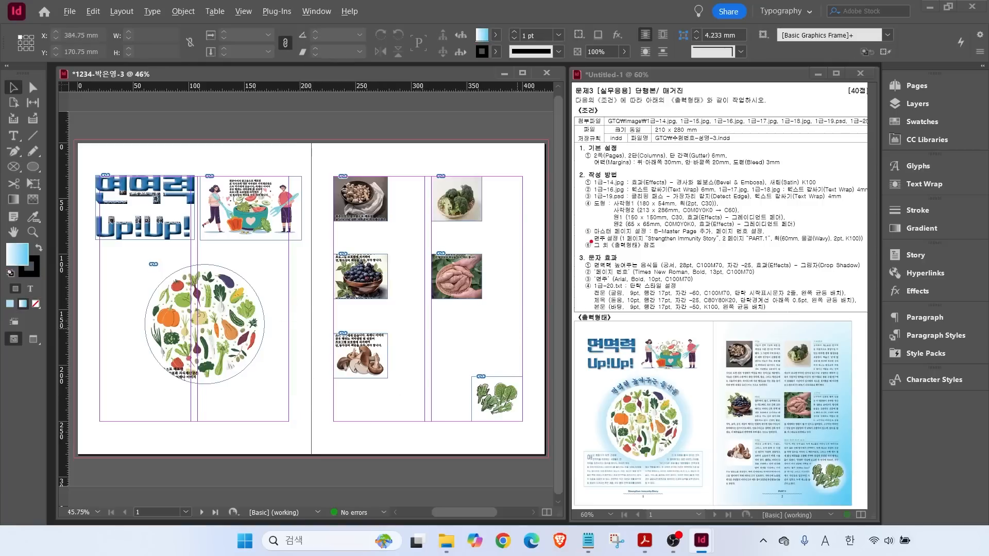
{"action": "left_click_drag", "start_coordinate": [610, 199], "coordinate": [589, 173]}
{"action": "left_click_drag", "start_coordinate": [612, 222], "coordinate": [570, 225]}
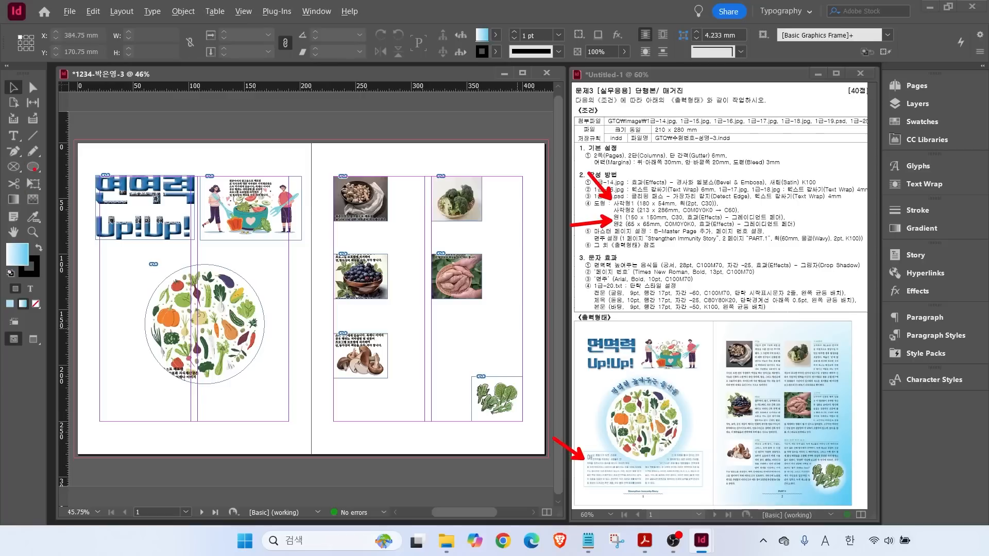
- Draw a 180 × 54 mm rectangle with no fill on the first page
{"action": "left_click", "coordinate": [32, 167]}
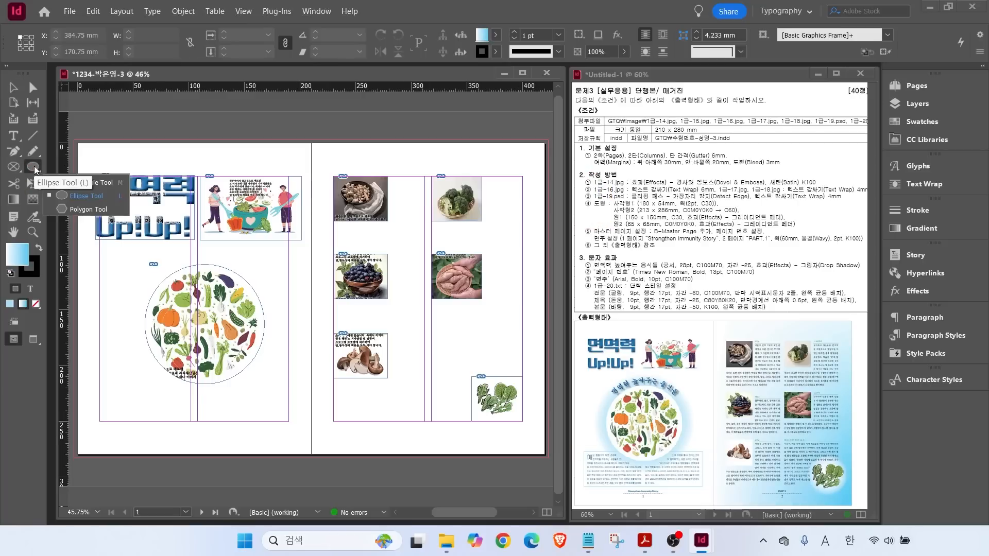
{"action": "left_click", "coordinate": [77, 181]}
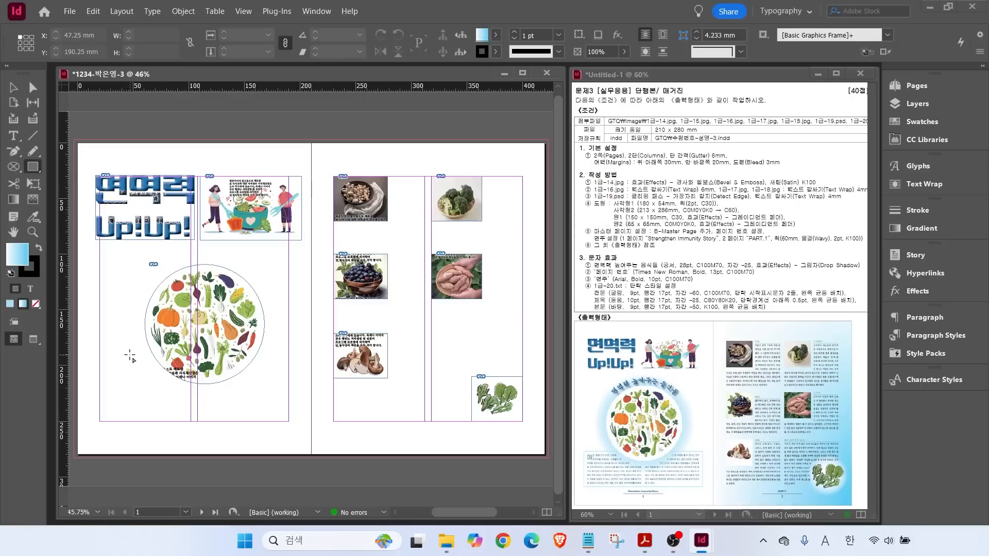
{"action": "left_click", "coordinate": [128, 289]}
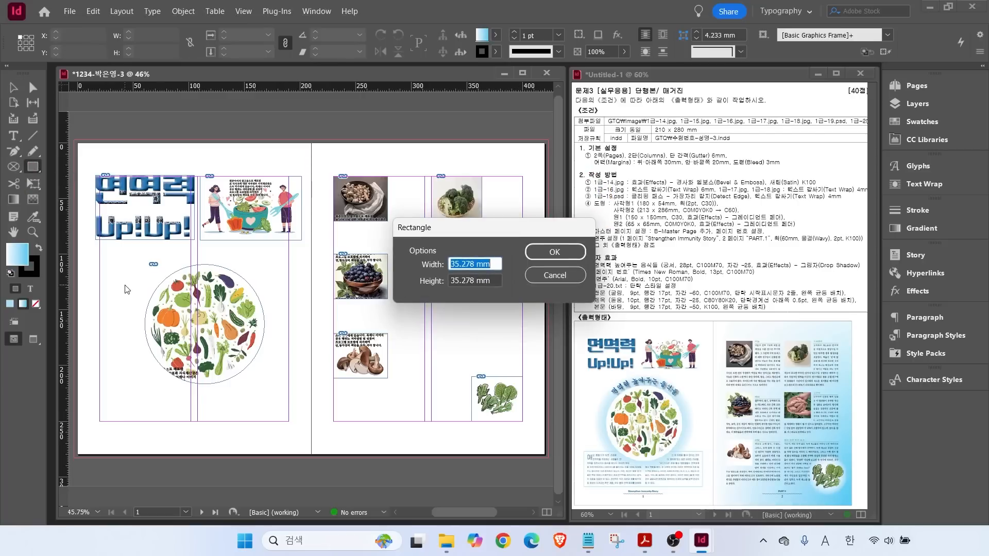
{"action": "type", "text": "180"}
{"action": "key", "text": "Tab"}
{"action": "type", "text": "54"}
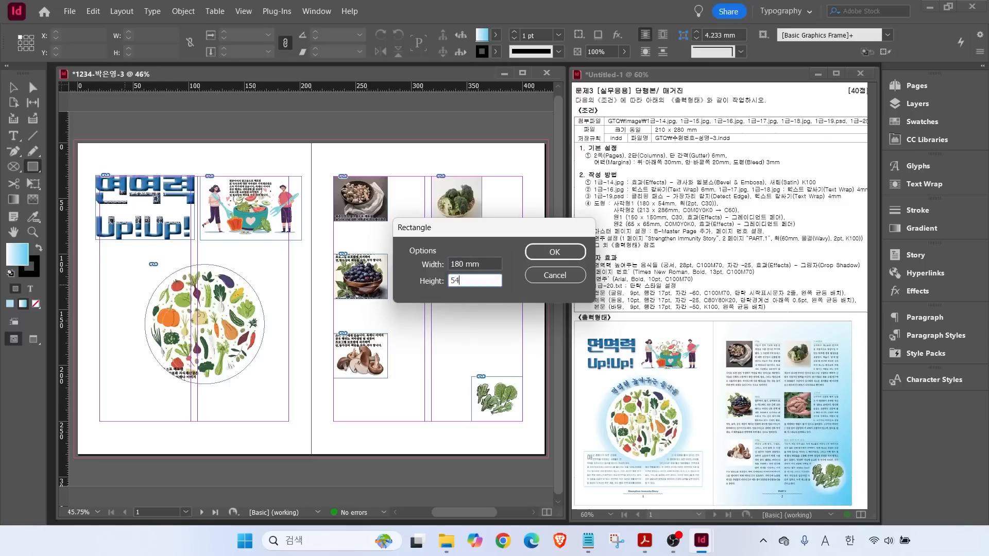
{"action": "key", "text": "Return"}
{"action": "left_click", "coordinate": [35, 305]}
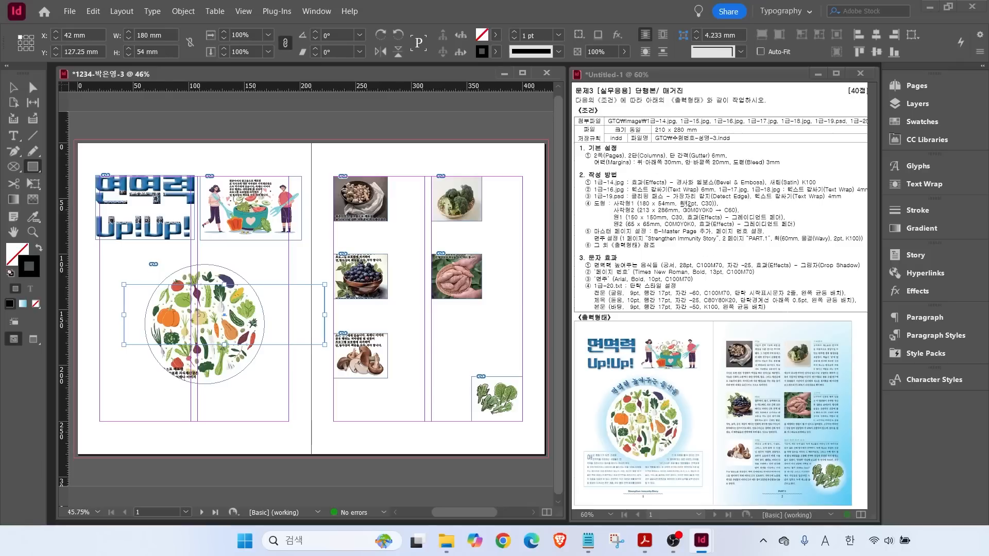
- Give the rectangle a 2 pt stroke in the C=30 swatch and move it to about X 15 mm, Y 196.353 mm on the first page
{"action": "left_click", "coordinate": [899, 212]}
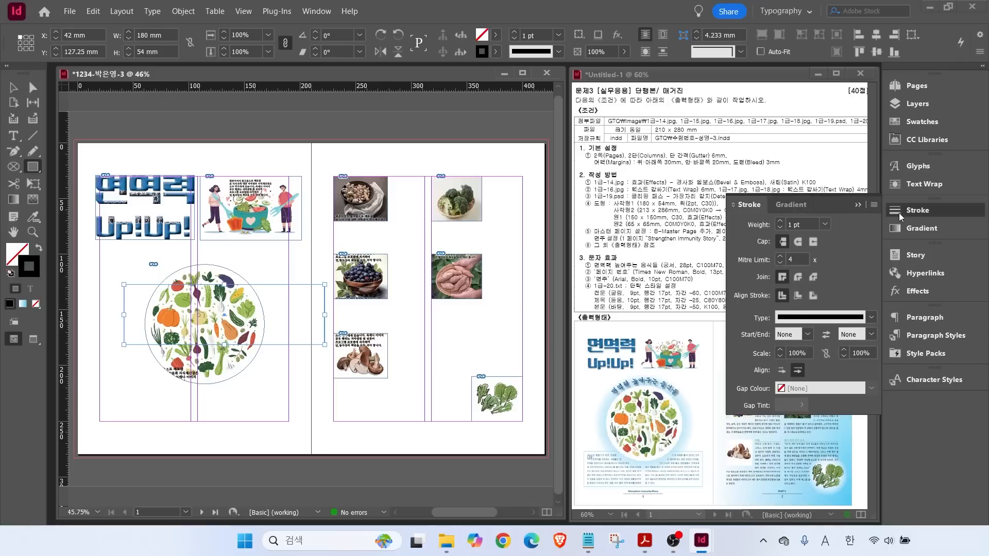
{"action": "left_click", "coordinate": [780, 220]}
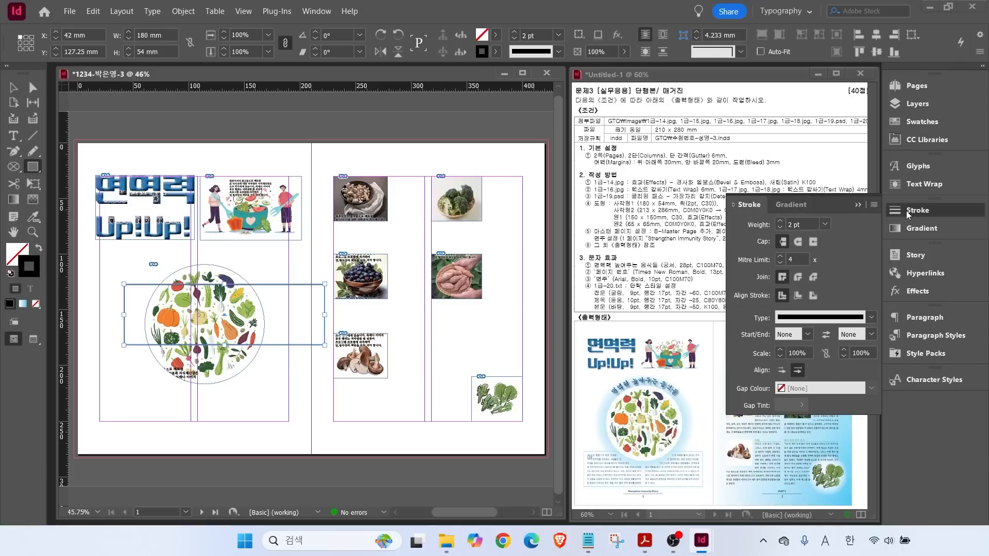
{"action": "left_click", "coordinate": [904, 211]}
{"action": "left_click", "coordinate": [907, 122]}
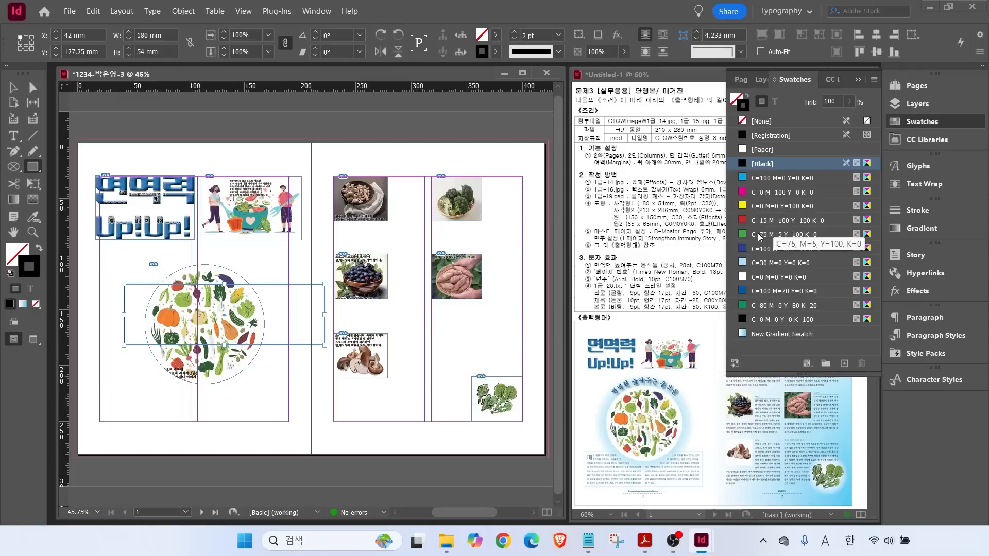
{"action": "left_click", "coordinate": [777, 263]}
{"action": "left_click", "coordinate": [13, 87]}
{"action": "left_click_drag", "start_coordinate": [273, 282], "coordinate": [243, 363]}
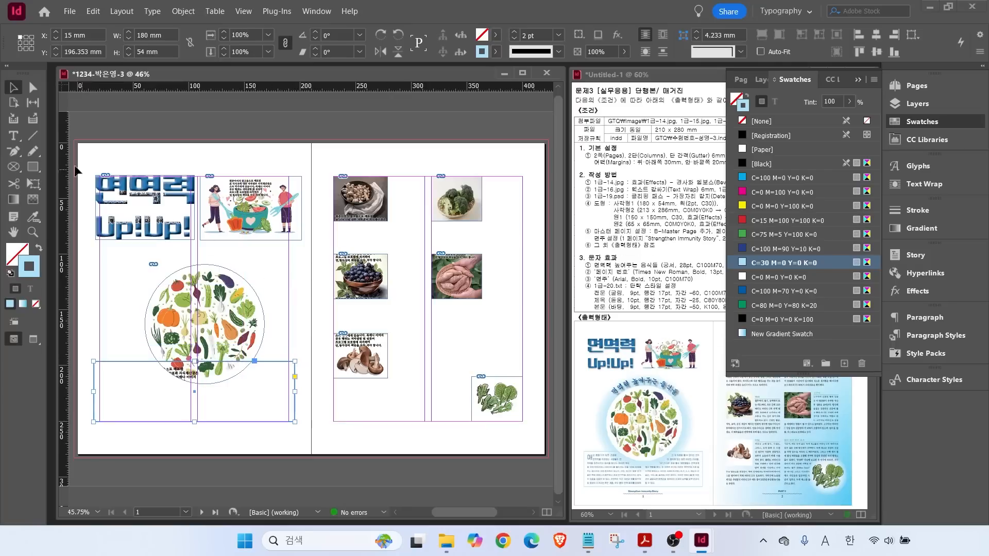
- Draw a 213 × 286 mm rectangle filled with the gradient swatch and without a stroke
{"action": "left_click", "coordinate": [37, 167]}
{"action": "left_click", "coordinate": [264, 273]}
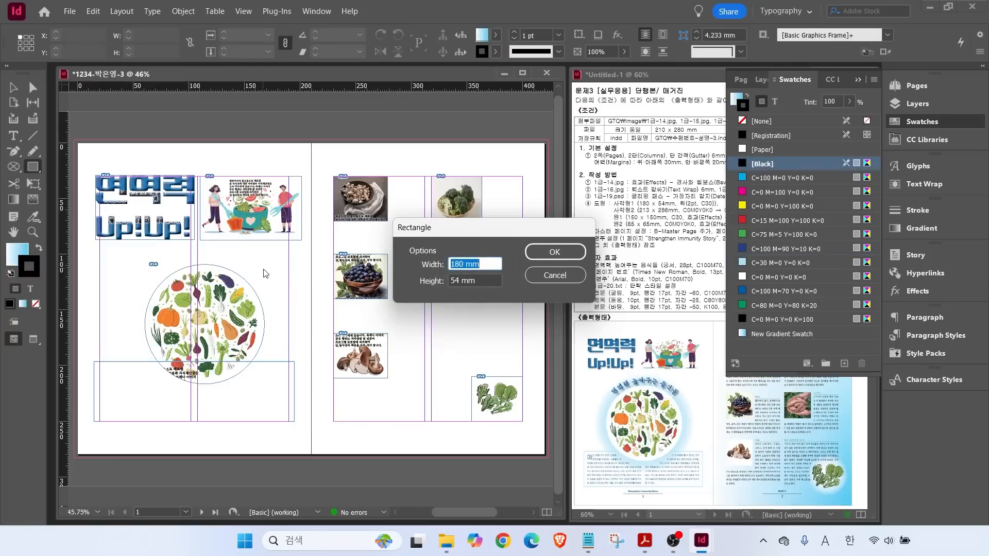
{"action": "type", "text": "213"}
{"action": "key", "text": "Tab"}
{"action": "type", "text": "286"}
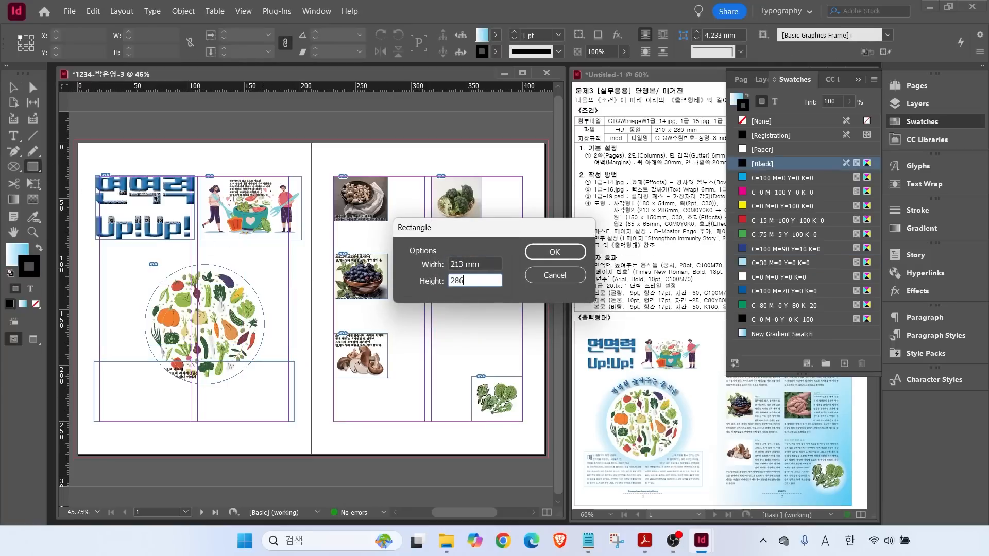
{"action": "key", "text": "Return"}
{"action": "left_click", "coordinate": [35, 305]}
{"action": "key", "text": "x"}
- Move the gradient rectangle over the second page and send it behind the images
{"action": "key", "text": "v"}
{"action": "left_click_drag", "start_coordinate": [346, 385], "coordinate": [392, 266]}
{"action": "left_click_drag", "start_coordinate": [390, 266], "coordinate": [391, 278]}
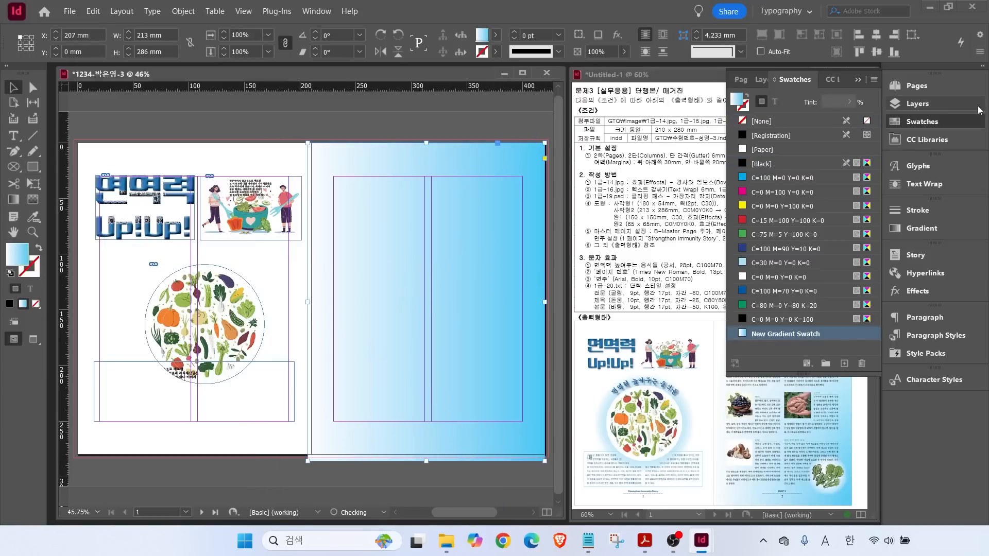
{"action": "right_click", "coordinate": [397, 261]}
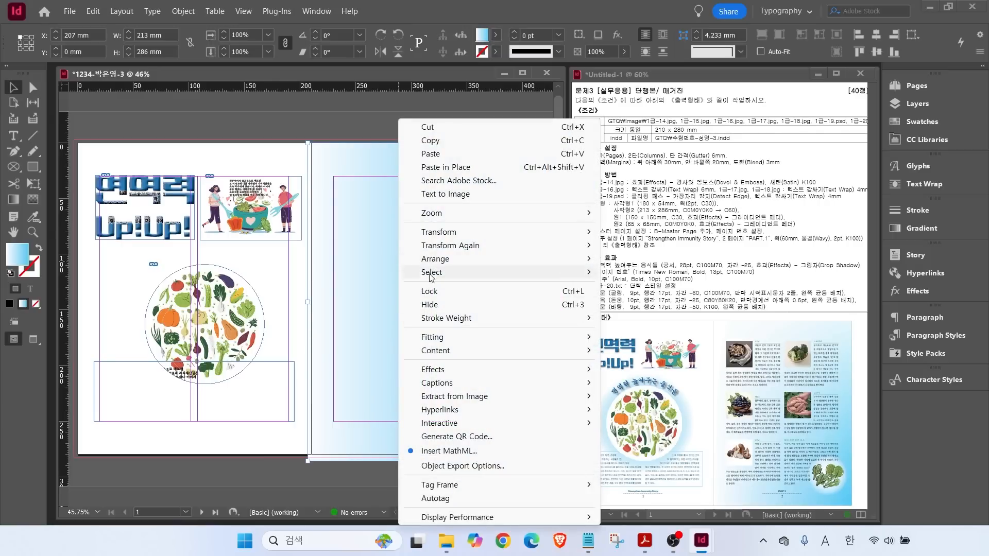
{"action": "mouse_move", "coordinate": [515, 259]}
{"action": "left_click", "coordinate": [639, 276]}
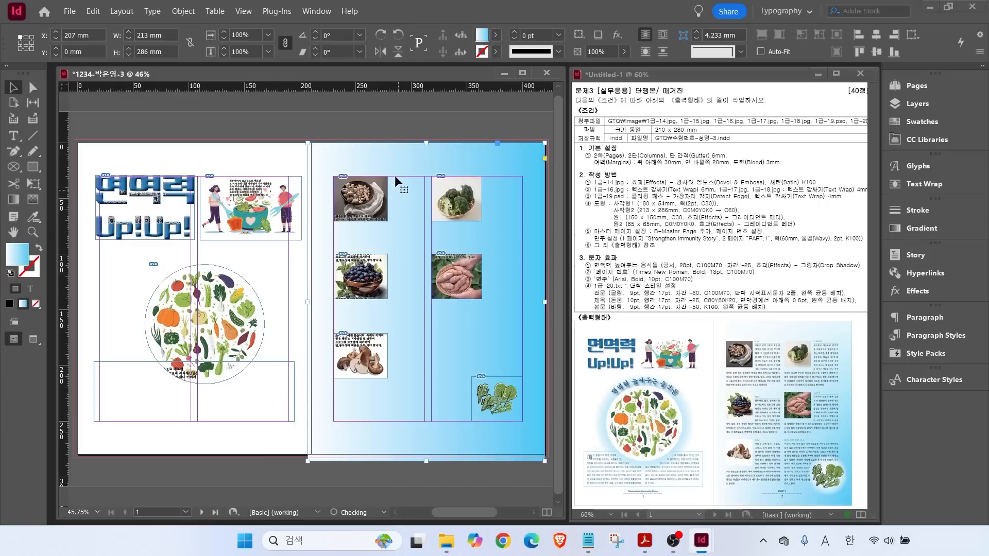
- Align the gradient rectangle to the second page's bleed at about X 210.5 mm, Y -3 mm, and lock it
{"action": "left_click_drag", "start_coordinate": [387, 156], "coordinate": [393, 152]}
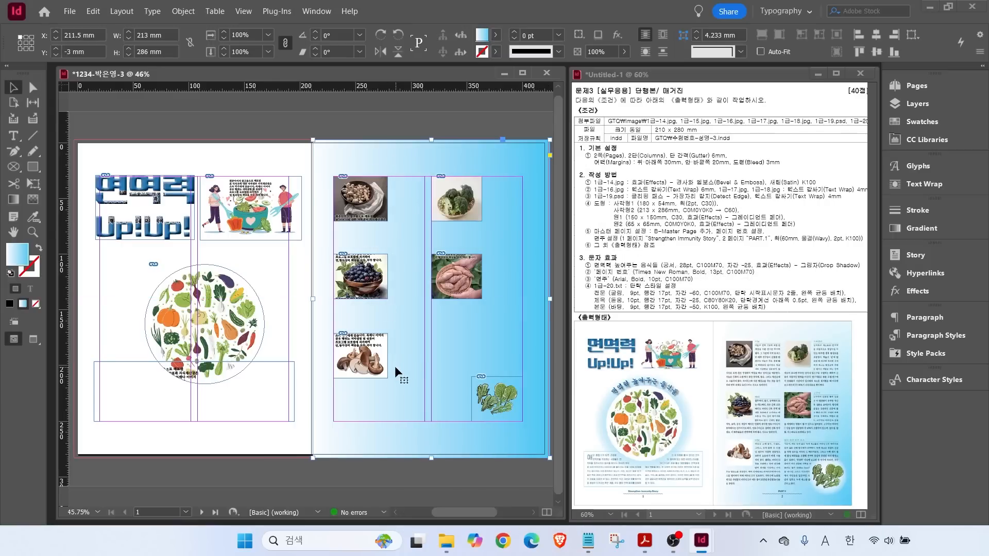
{"action": "key", "text": "Left"}
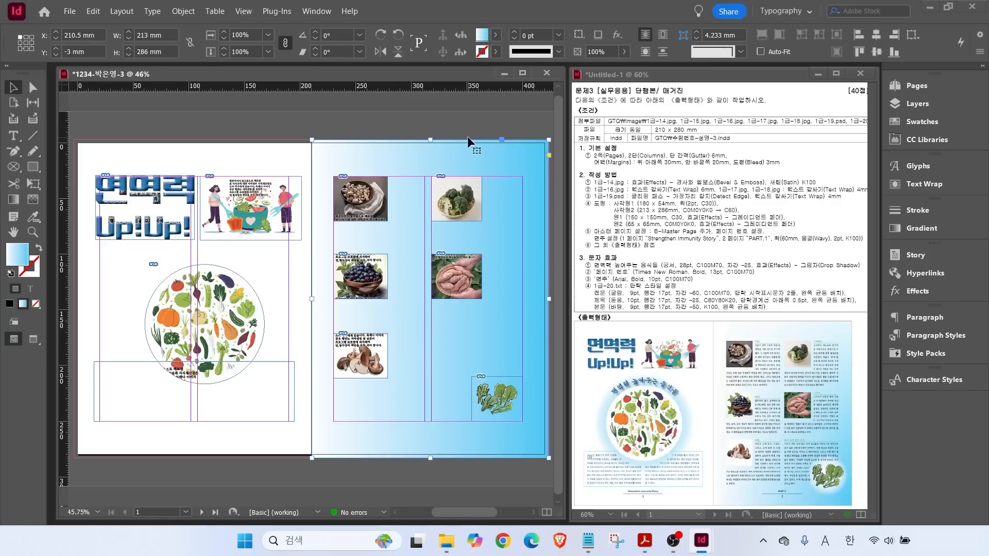
{"action": "left_click", "coordinate": [182, 11]}
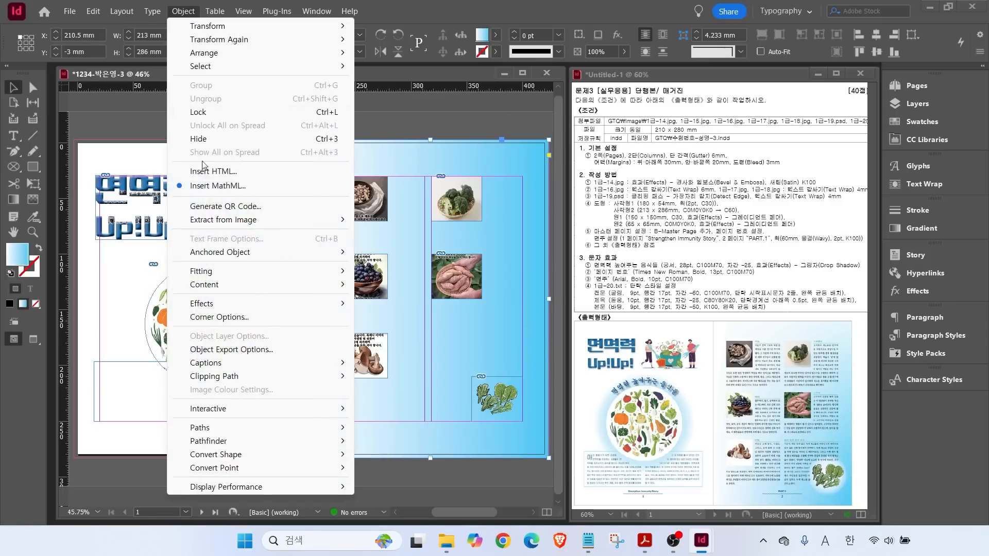
{"action": "left_click", "coordinate": [218, 113]}
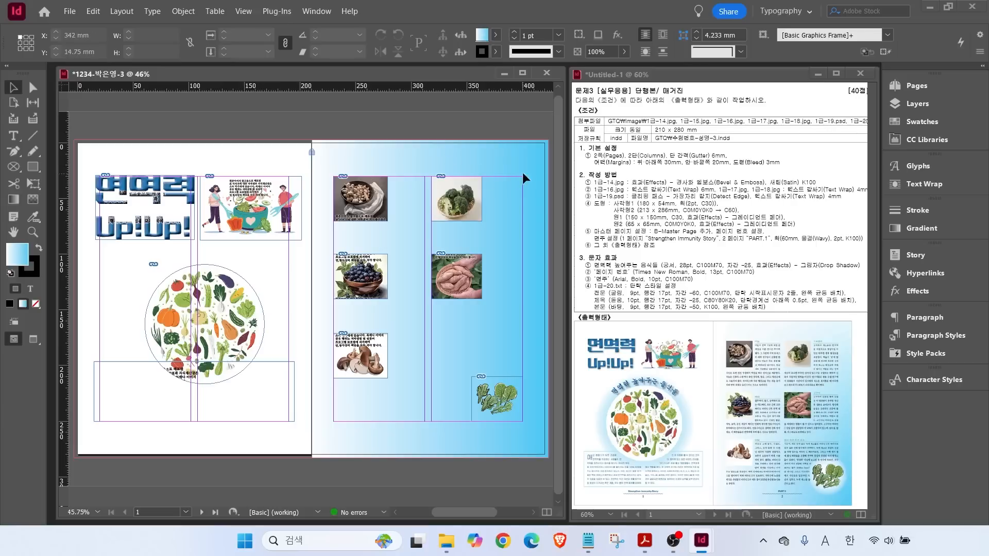
- Shift the outlined rectangle on the first page slightly down and the round vegetable image slightly up and left
{"action": "left_click_drag", "start_coordinate": [282, 364], "coordinate": [282, 378]}
{"action": "mouse_move", "coordinate": [239, 309]}
{"action": "left_mouse_down"}
{"action": "mouse_move", "coordinate": [229, 278]}
{"action": "mouse_move", "coordinate": [229, 304]}
{"action": "left_mouse_up"}
{"action": "left_click", "coordinate": [283, 242]}
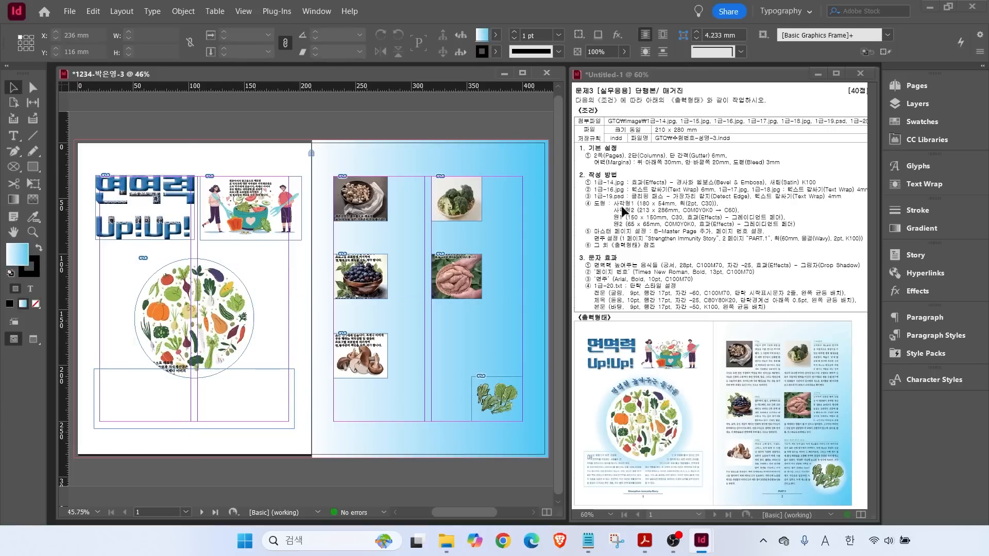
- Draw a 150 × 150 mm circle with the Ellipse tool
{"action": "left_click", "coordinate": [33, 168]}
{"action": "left_click_drag", "start_coordinate": [34, 171], "coordinate": [57, 195]}
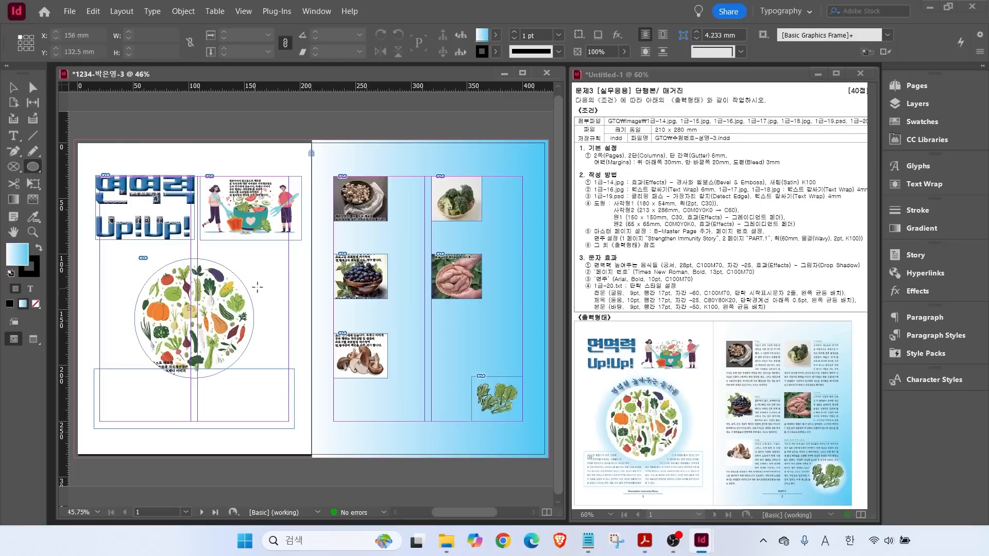
{"action": "left_click", "coordinate": [238, 296]}
{"action": "type", "text": "150"}
{"action": "key", "text": "Tab"}
{"action": "type", "text": "150"}
{"action": "key", "text": "Return"}
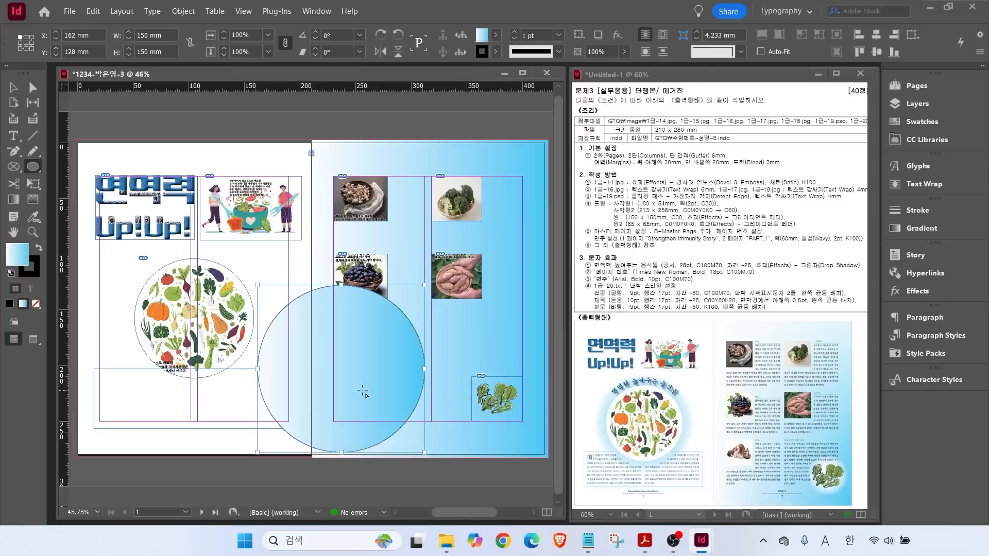
- Fill the 150 mm circle with the C=30 M=0 Y=0 K=0 swatch and remove its stroke
{"action": "left_click", "coordinate": [906, 124]}
{"action": "left_click", "coordinate": [756, 264]}
{"action": "left_click", "coordinate": [30, 271]}
{"action": "left_click", "coordinate": [32, 303]}
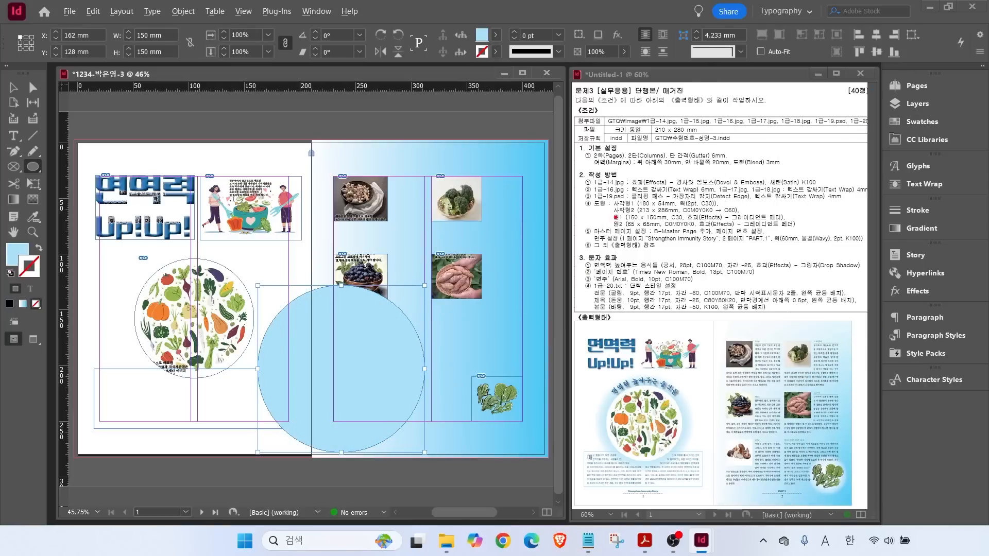
- Apply a Gradient Feather effect to the 150 mm circle and move it over the vegetable image, at about X 40 mm, Y 87.34 mm
{"action": "mouse_move", "coordinate": [745, 201]}
{"action": "left_mouse_down"}
{"action": "mouse_move", "coordinate": [717, 211]}
{"action": "mouse_move", "coordinate": [802, 223]}
{"action": "left_mouse_up"}
{"action": "key", "text": "Escape"}
{"action": "key", "text": "v"}
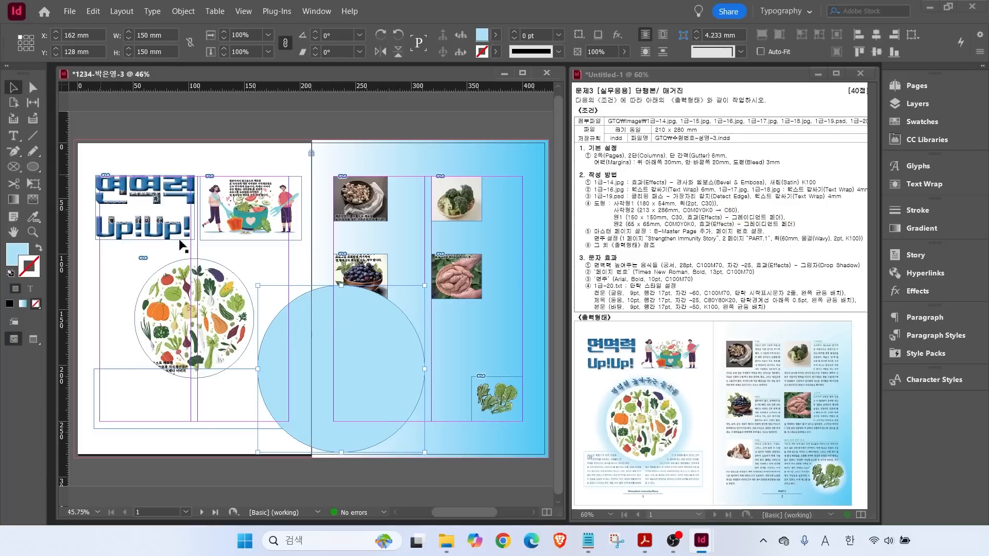
{"action": "right_click", "coordinate": [290, 328]}
{"action": "mouse_move", "coordinate": [464, 369]}
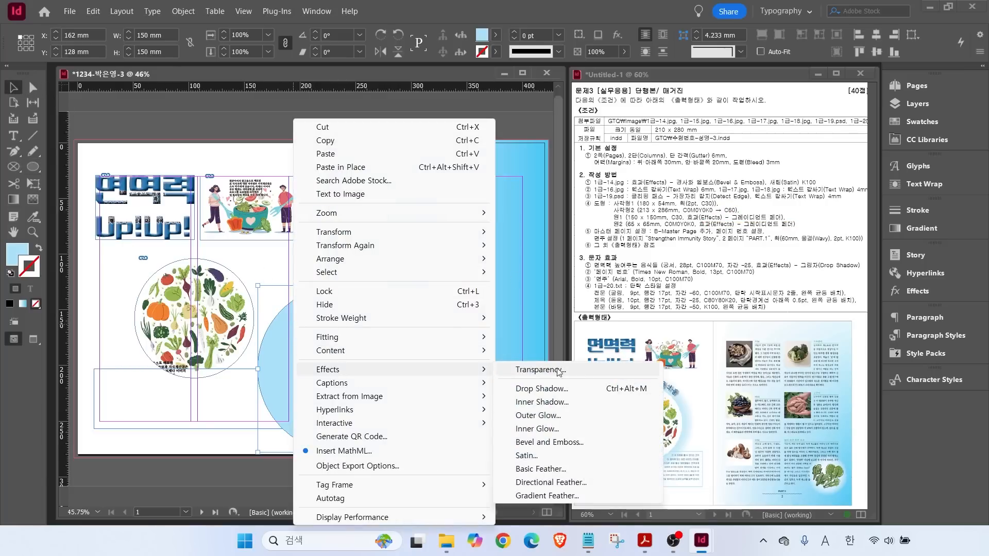
{"action": "left_click", "coordinate": [542, 484]}
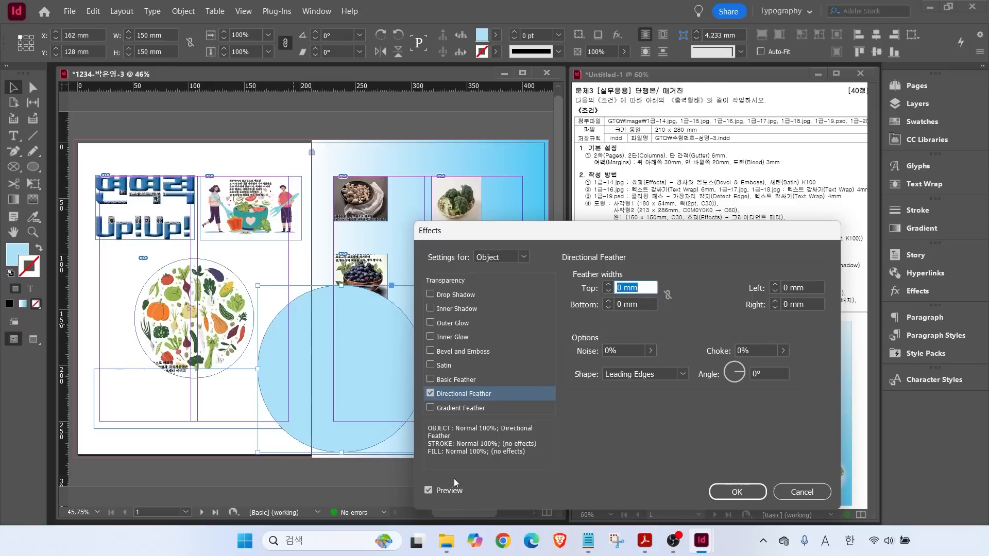
{"action": "left_click_drag", "start_coordinate": [561, 232], "coordinate": [591, 196]}
{"action": "left_click", "coordinate": [459, 357]}
{"action": "left_click", "coordinate": [459, 370]}
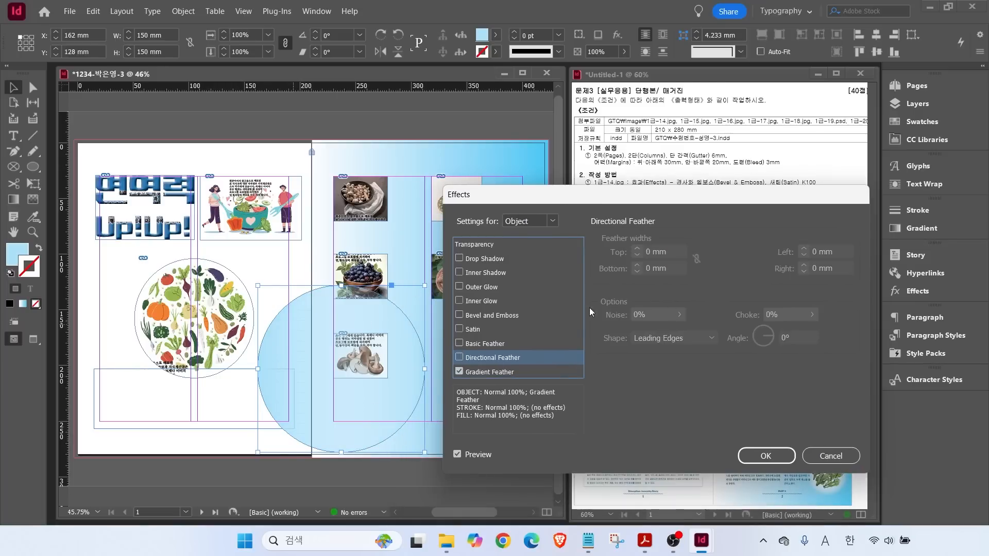
{"action": "left_click", "coordinate": [485, 371]}
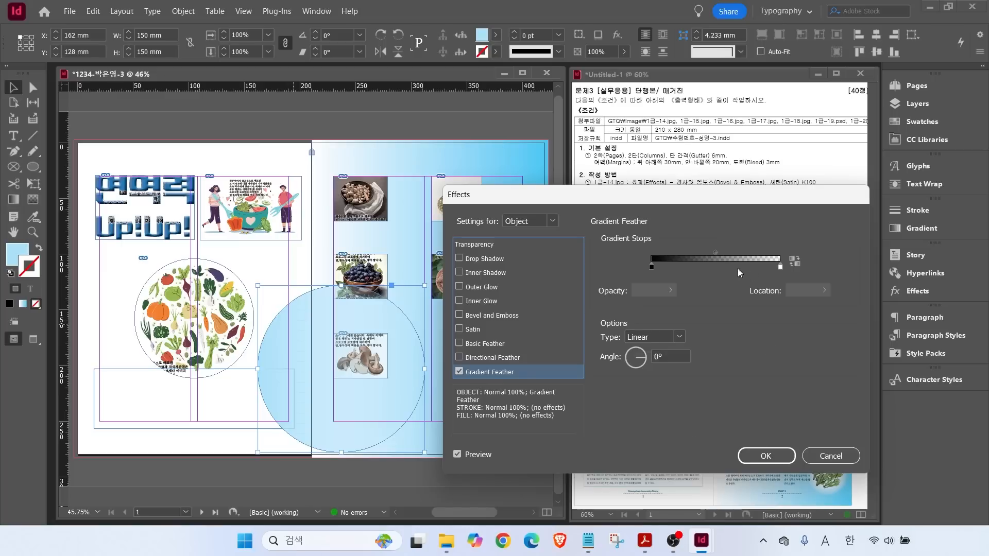
{"action": "left_click", "coordinate": [763, 455]}
{"action": "left_click", "coordinate": [15, 89]}
{"action": "left_click_drag", "start_coordinate": [262, 308], "coordinate": [125, 263]}
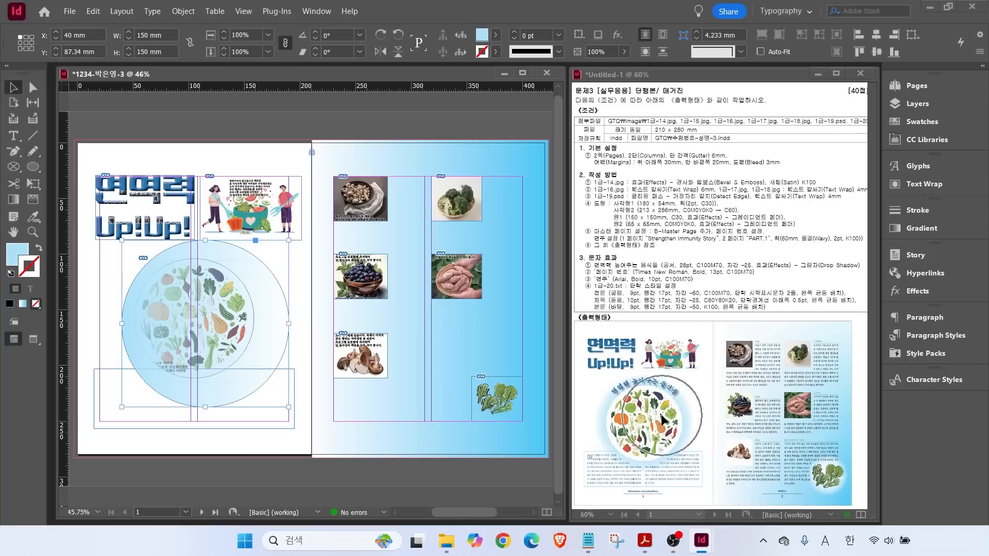
- Set the circle's Gradient Feather to Radial and shift the gradient midpoint toward the transparent end
{"action": "right_click", "coordinate": [264, 295]}
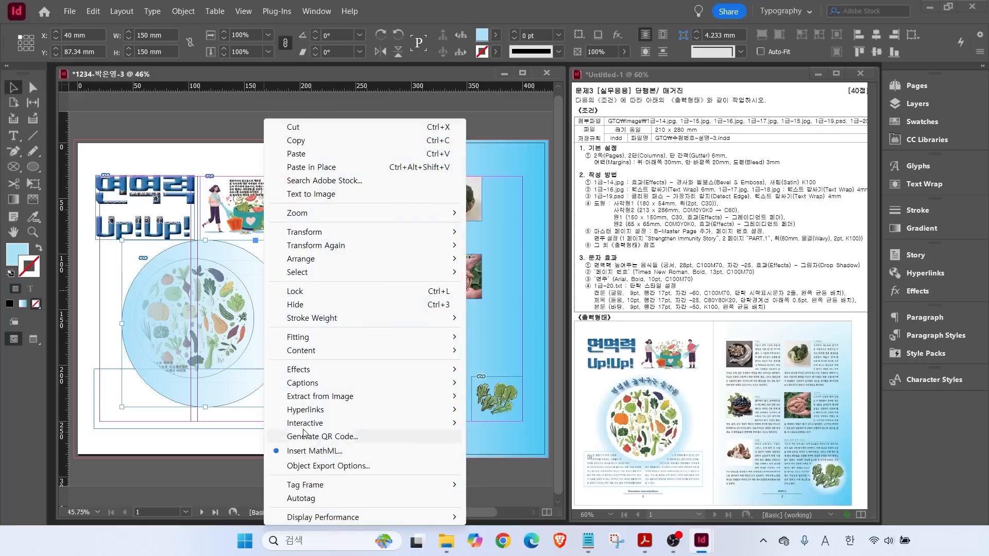
{"action": "mouse_move", "coordinate": [309, 369]}
{"action": "left_click", "coordinate": [561, 495]}
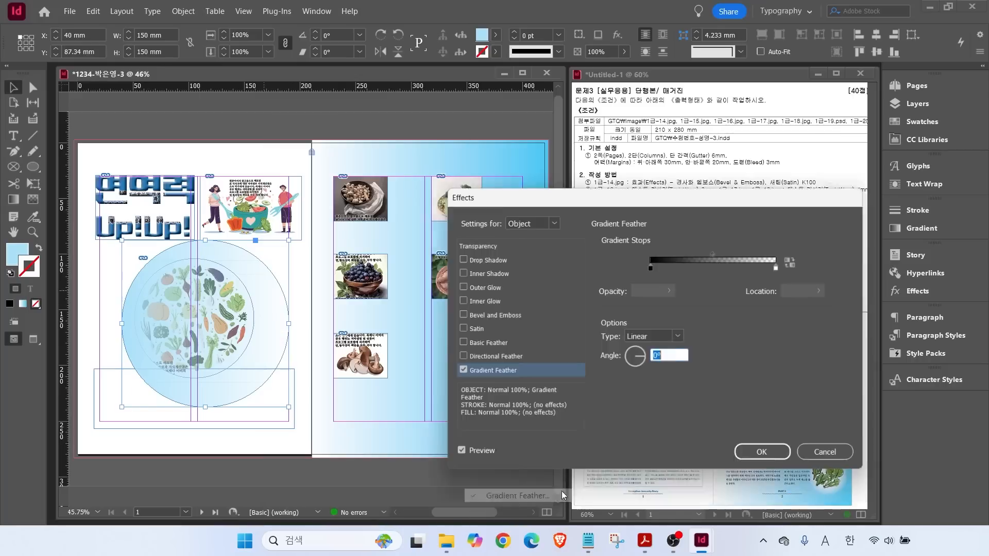
{"action": "left_click", "coordinate": [653, 336]}
{"action": "left_click", "coordinate": [648, 363]}
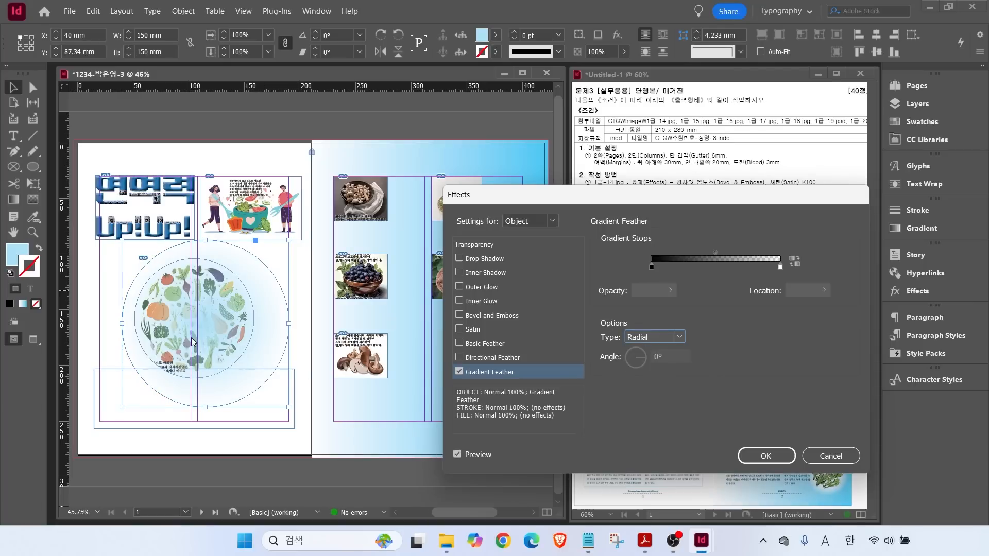
{"action": "key", "text": "alt+2"}
{"action": "left_click_drag", "start_coordinate": [274, 281], "coordinate": [322, 261]}
{"action": "left_click_drag", "start_coordinate": [715, 252], "coordinate": [763, 252]}
{"action": "left_click", "coordinate": [764, 456]}
- Send the feathered circle to the back and move it left to centre it behind the round vegetable image
{"action": "right_click", "coordinate": [233, 315]}
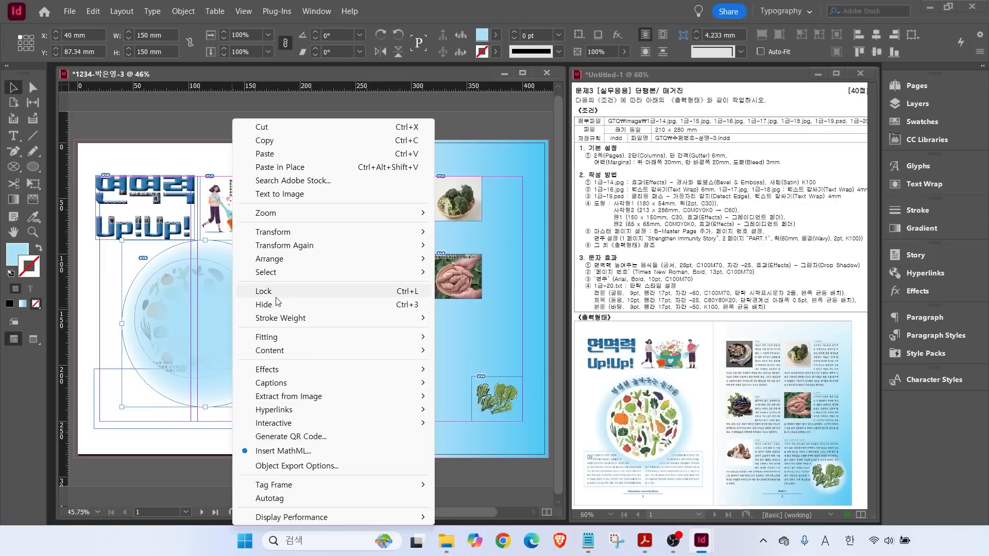
{"action": "mouse_move", "coordinate": [273, 267]}
{"action": "left_click", "coordinate": [459, 274]}
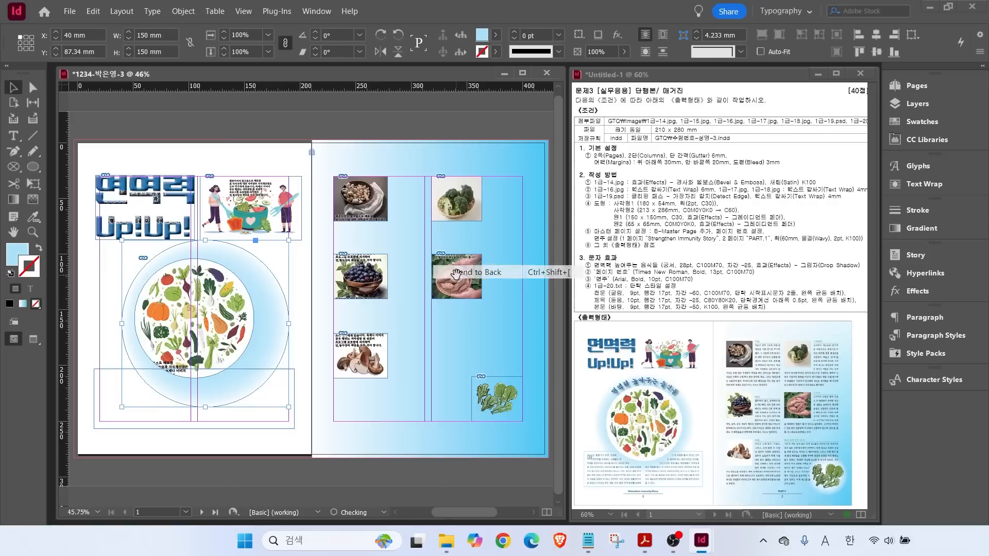
{"action": "left_click_drag", "start_coordinate": [267, 298], "coordinate": [252, 292]}
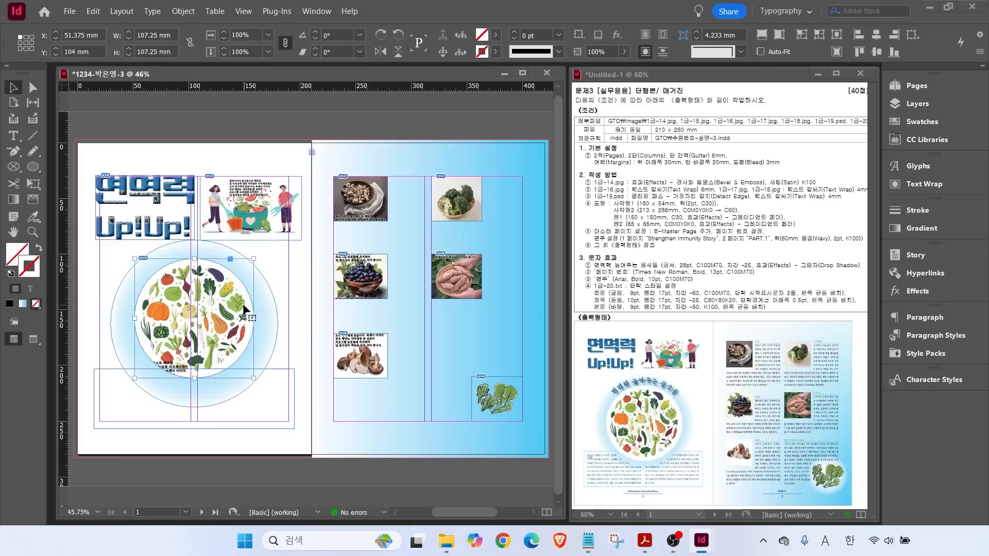
- Turn on Auto-Fit for the round vegetable image, enlarge it to 125 × 125 mm, and centre it within the feathered circle
{"action": "left_click", "coordinate": [247, 319]}
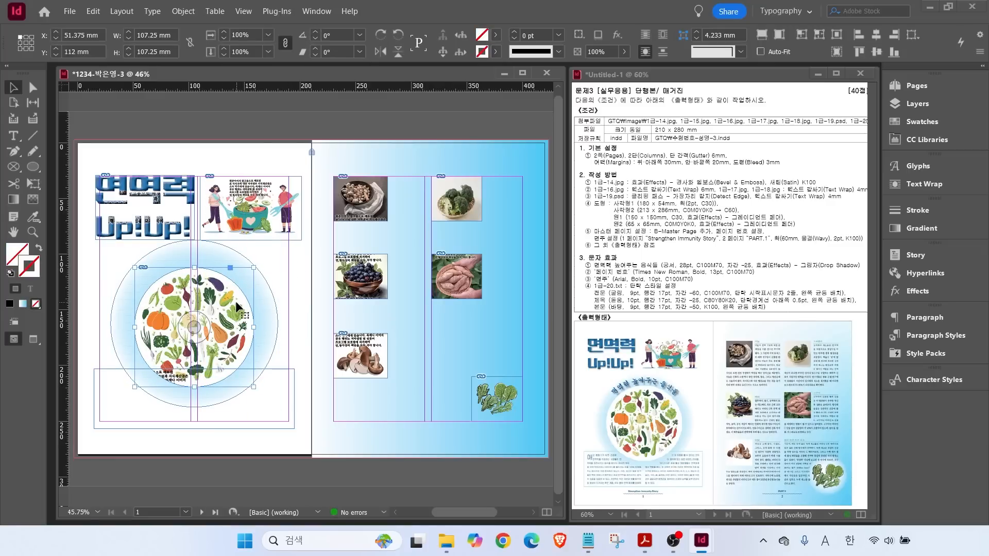
{"action": "left_click", "coordinate": [760, 51]}
{"action": "left_click_drag", "start_coordinate": [254, 267], "coordinate": [242, 321]}
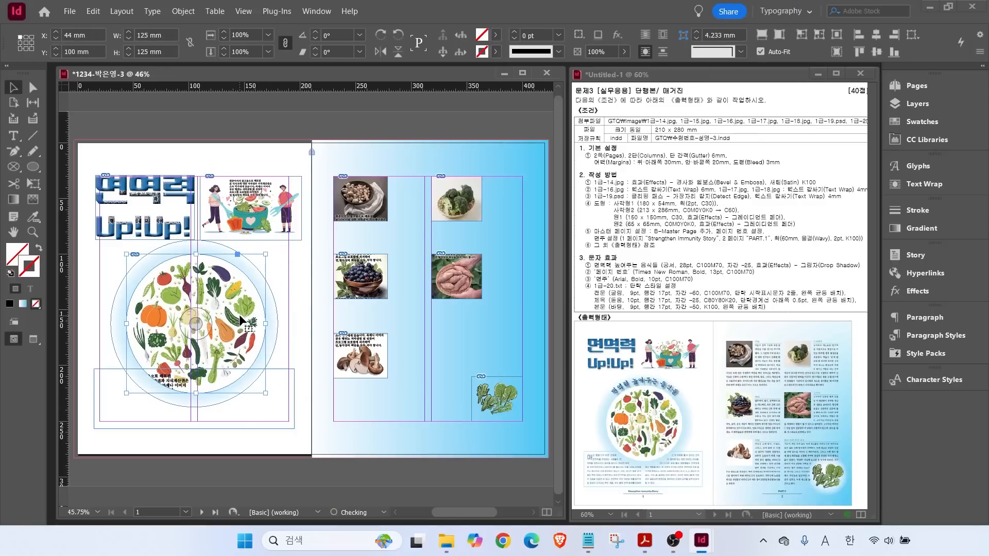
{"action": "key", "text": "Left"}
- Change the stacking order of the outlined rectangle below the vegetable image and move it slightly down
{"action": "right_click", "coordinate": [255, 429]}
{"action": "mouse_move", "coordinate": [300, 165]}
{"action": "left_click", "coordinate": [482, 177]}
{"action": "left_click_drag", "start_coordinate": [194, 398], "coordinate": [193, 405]}
{"action": "left_click", "coordinate": [538, 239]}
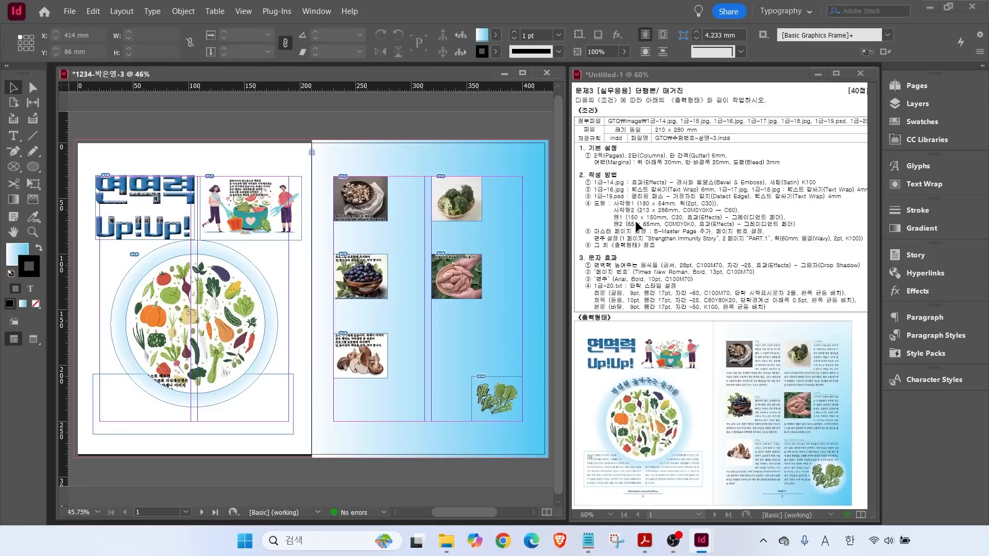
- Draw a 65 × 65 mm circle beside the round vegetable image, across the inner edges of the two pages
{"action": "left_click", "coordinate": [34, 165]}
{"action": "left_click", "coordinate": [259, 259]}
{"action": "type", "text": "65"}
{"action": "key", "text": "Tab"}
{"action": "type", "text": "65"}
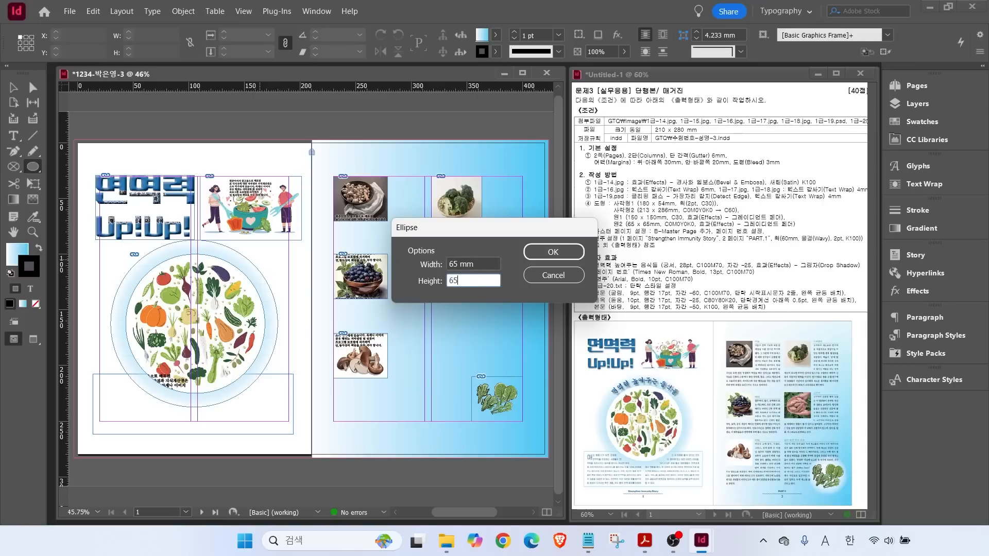
{"action": "key", "text": "Return"}
- Remove the 65 mm circle's stroke and fill it with the C=0 M=0 Y=0 K=0 swatch
{"action": "left_click", "coordinate": [36, 303]}
{"action": "left_click", "coordinate": [908, 122]}
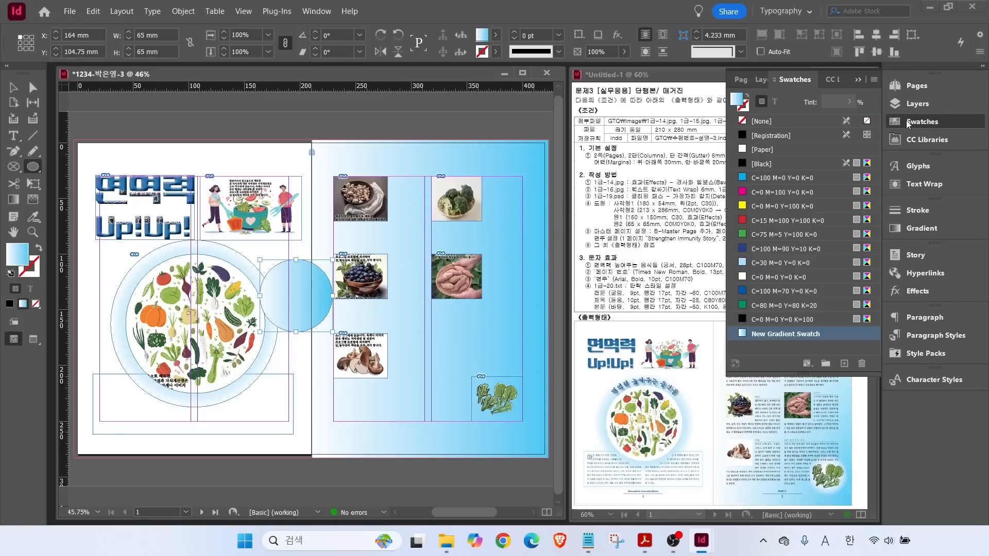
{"action": "left_click", "coordinate": [758, 277]}
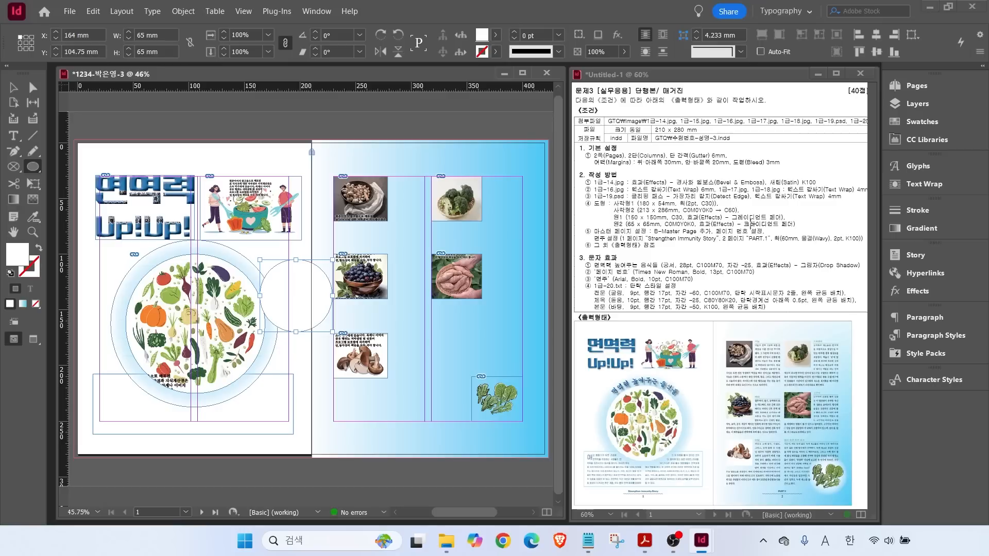
- Apply a Radial Gradient Feather to the 65 mm circle with the gradient midpoint at about 87%
{"action": "left_click", "coordinate": [13, 87]}
{"action": "right_click", "coordinate": [292, 297]}
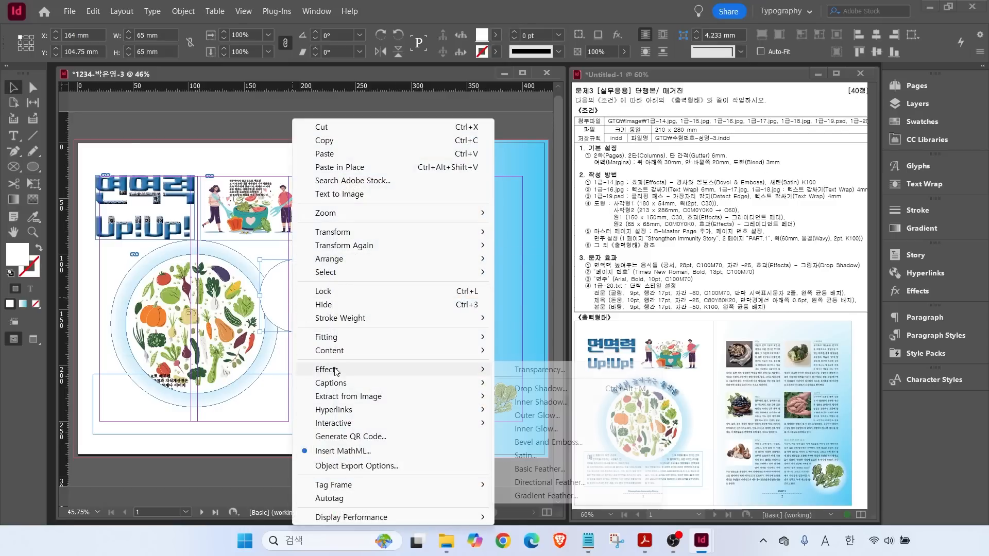
{"action": "mouse_move", "coordinate": [330, 370]}
{"action": "left_click", "coordinate": [538, 498]}
{"action": "left_click", "coordinate": [653, 337]}
{"action": "left_click", "coordinate": [647, 365]}
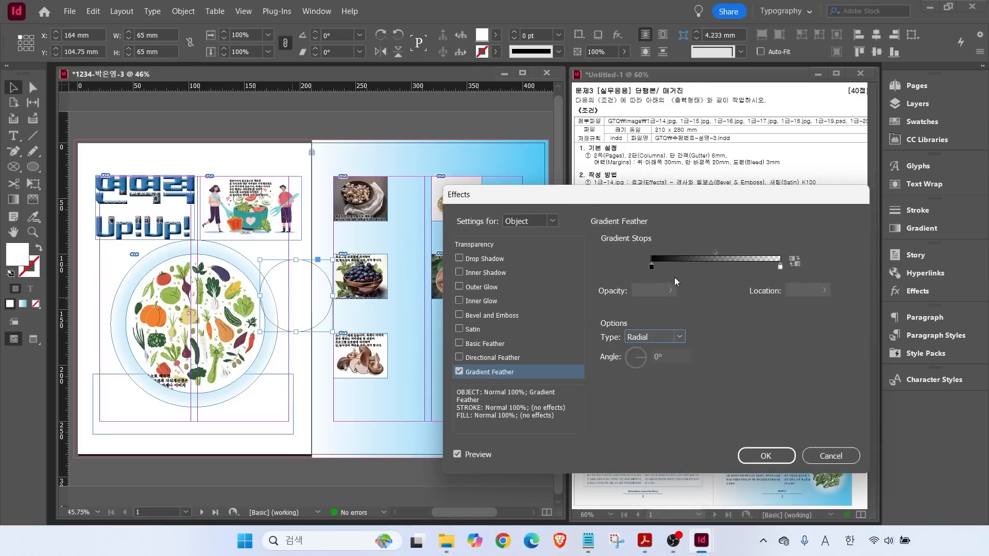
{"action": "left_click", "coordinate": [716, 252]}
{"action": "key", "text": "Return"}
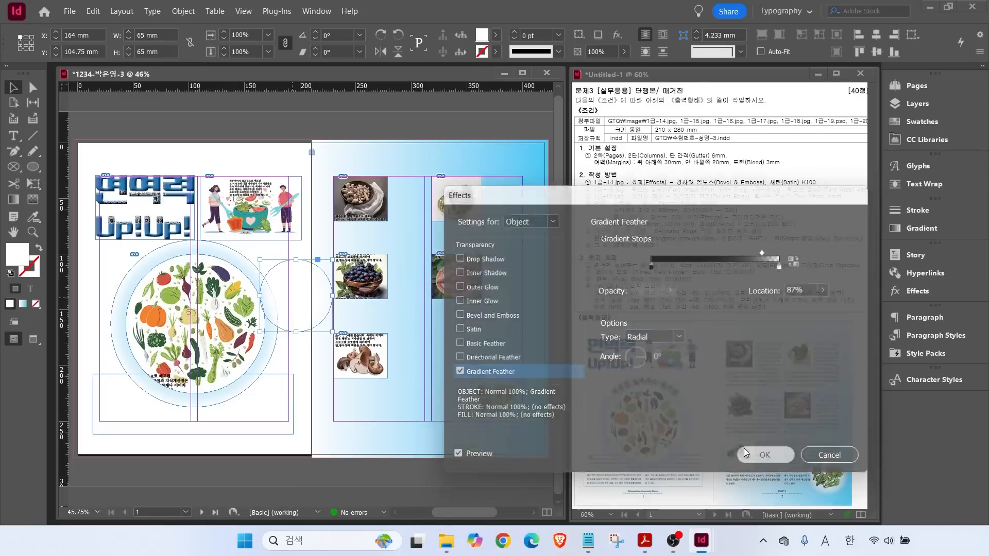
- Move the 65 mm circle onto the leafy greens image on page 2, change its stacking order, and nudge it right
{"action": "left_click_drag", "start_coordinate": [290, 291], "coordinate": [498, 390]}
{"action": "right_click", "coordinate": [513, 403]}
{"action": "mouse_move", "coordinate": [571, 181]}
{"action": "left_click", "coordinate": [745, 182]}
{"action": "key", "text": "shift+Right"}
{"action": "key", "text": "shift+Right"}
- Enlarge the leafy greens image to about 59 × 52 mm and nudge it into place over the white feathered circle
{"action": "left_click", "coordinate": [440, 382]}
{"action": "left_click", "coordinate": [509, 393]}
{"action": "left_click_drag", "start_coordinate": [522, 376], "coordinate": [537, 363]}
{"action": "left_click_drag", "start_coordinate": [478, 385], "coordinate": [474, 398]}
{"action": "key", "text": "Down"}
{"action": "key", "text": "Down"}
{"action": "key", "text": "Left"}
{"action": "key", "text": "Left"}
- Reposition the leafy greens image so it sits centred on the feathered circle, at about X 347.6 mm, Y 213.5 mm
{"action": "left_click_drag", "start_coordinate": [445, 359], "coordinate": [517, 447]}
{"action": "left_click_drag", "start_coordinate": [441, 431], "coordinate": [456, 405]}
{"action": "left_click", "coordinate": [413, 379]}
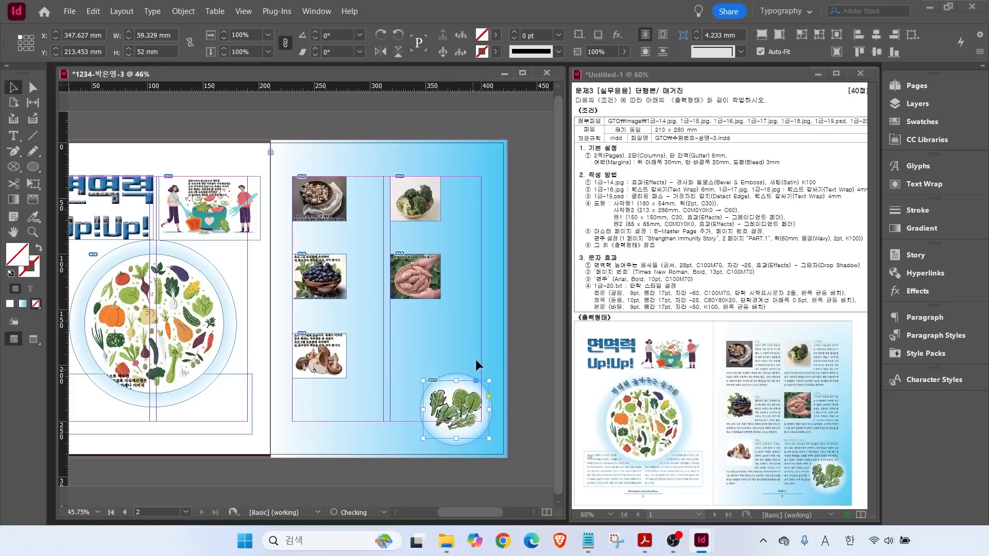
{"action": "left_click", "coordinate": [475, 359]}
{"action": "key", "text": "space"}
{"action": "left_click_drag", "start_coordinate": [329, 216], "coordinate": [371, 216]}
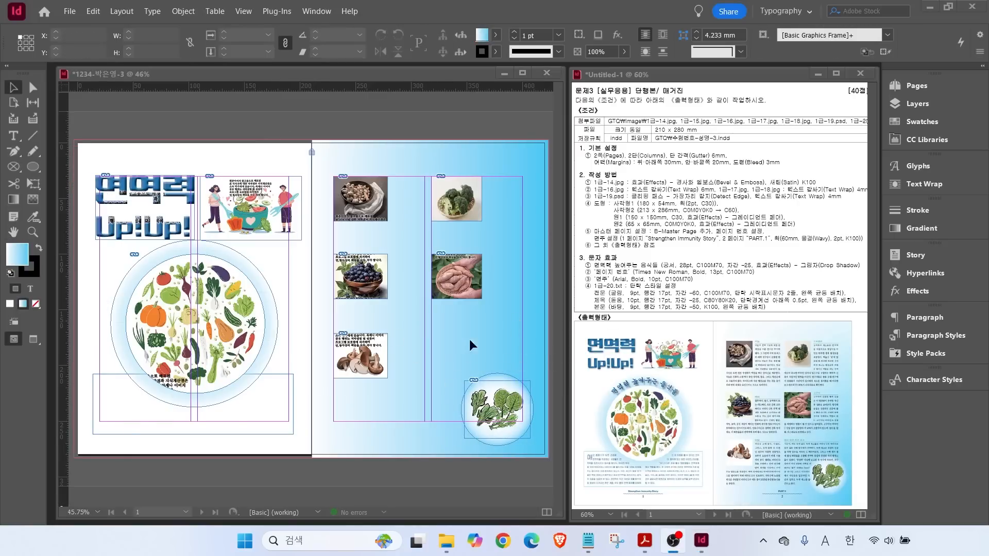
{"action": "left_click", "coordinate": [547, 471]}
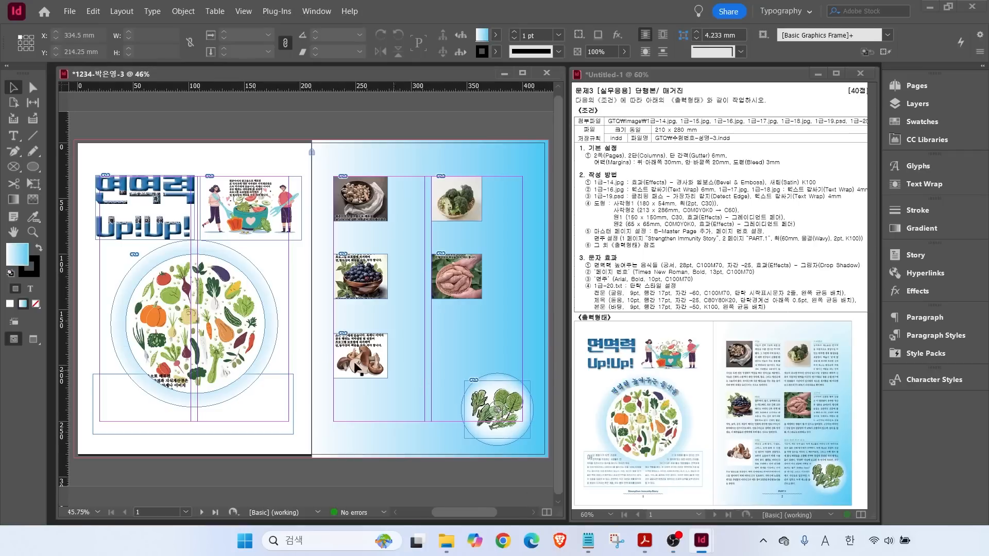
- Draw a curved Pen path about 110 mm wide and 28 mm high along the upper rim of the round vegetable image
{"action": "left_click", "coordinate": [14, 153]}
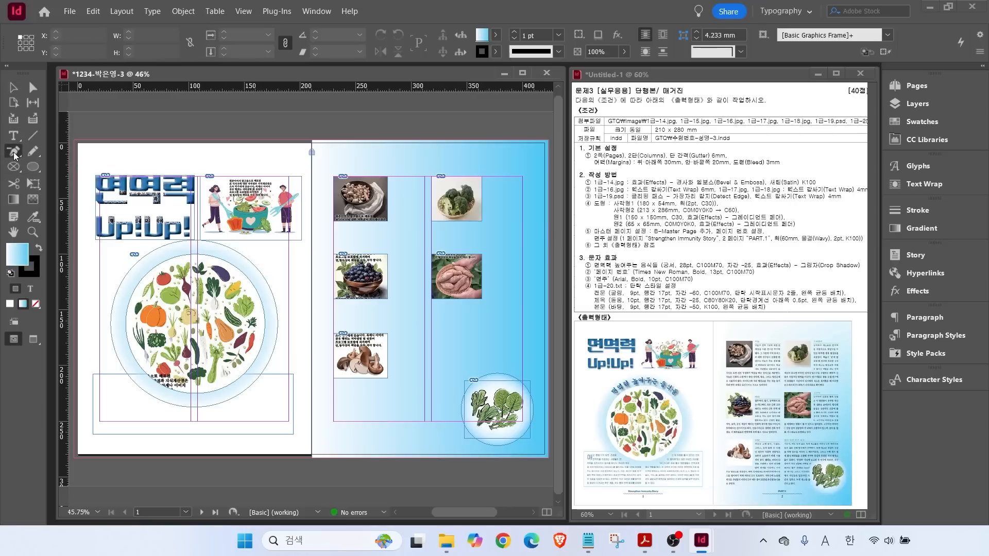
{"action": "left_click", "coordinate": [46, 165]}
{"action": "left_click", "coordinate": [131, 280]}
{"action": "left_click_drag", "start_coordinate": [192, 249], "coordinate": [232, 249]}
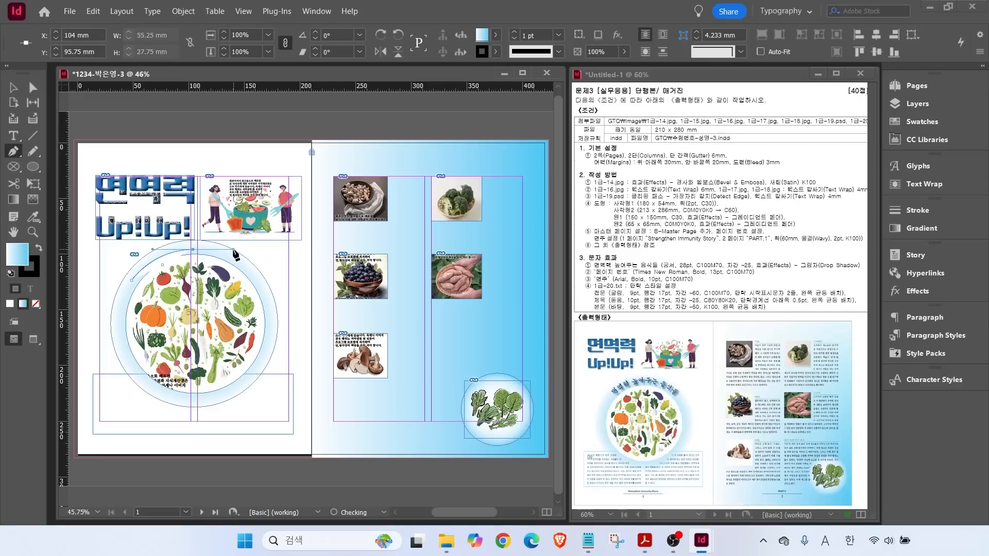
{"action": "left_click", "coordinate": [254, 280]}
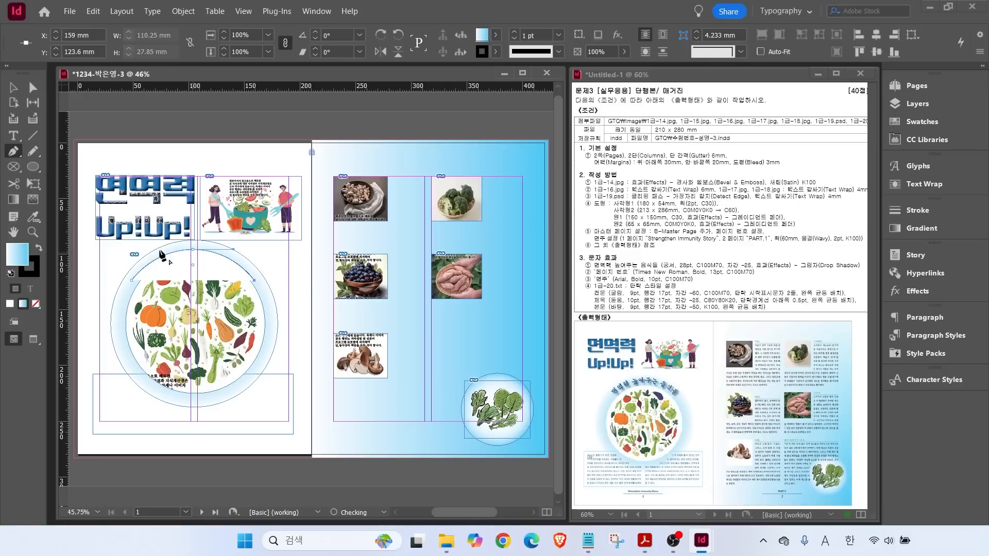
- Remove the curved path's fill and shift the path to X 50.875 mm, Y 96.426 mm, within the blue feathered rim
{"action": "left_click", "coordinate": [36, 304]}
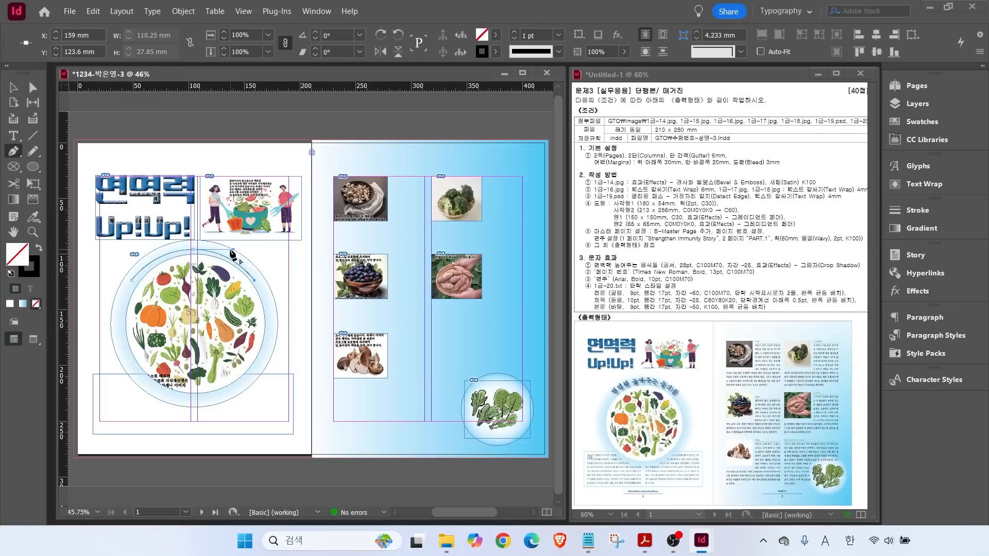
{"action": "left_click", "coordinate": [13, 88]}
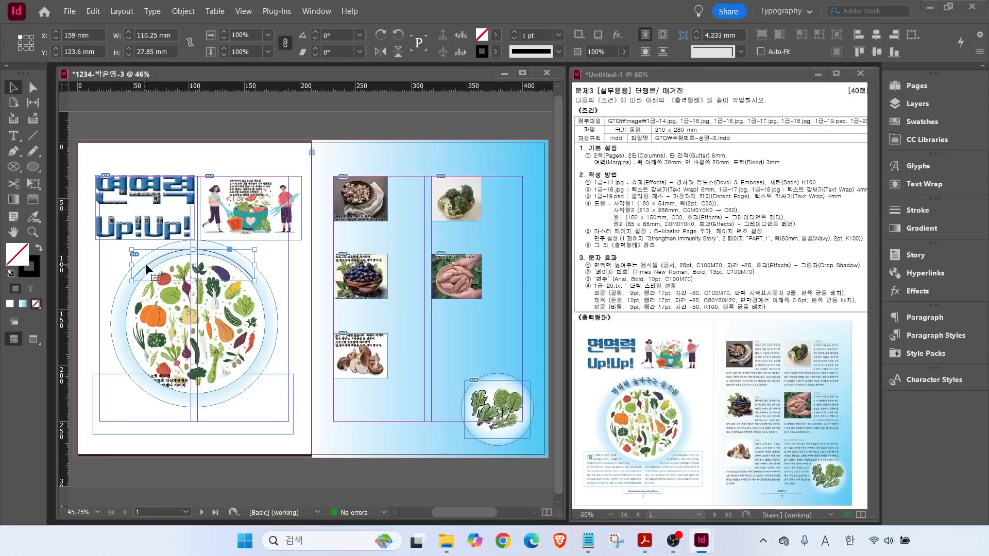
{"action": "scroll", "coordinate": [164, 249], "scroll_direction": "up", "scroll_amount": 3}
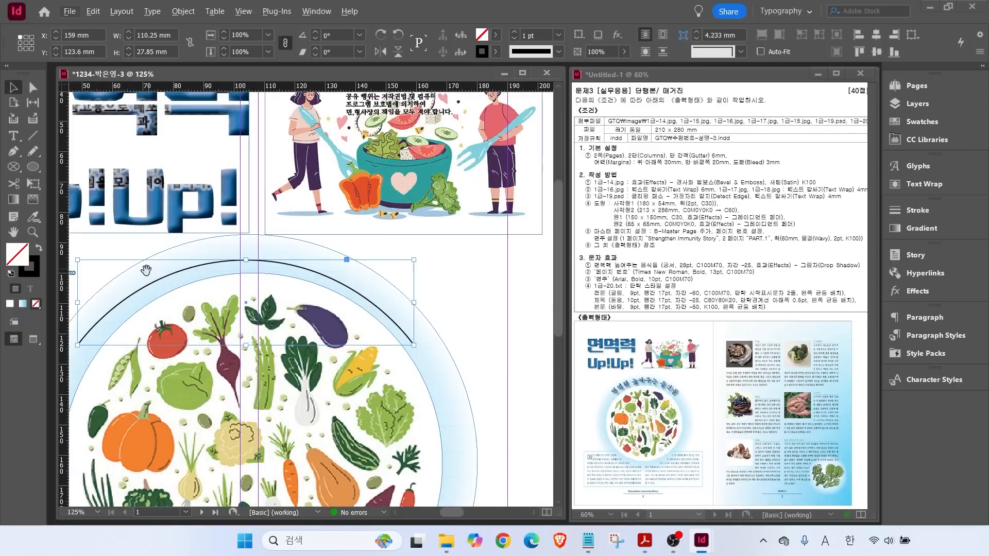
{"action": "left_click_drag", "start_coordinate": [140, 291], "coordinate": [146, 293]}
- Switch to Notepad and copy the headline "면역력 높여주는 음식들" from 1급-20.txt
{"action": "left_click", "coordinate": [588, 540]}
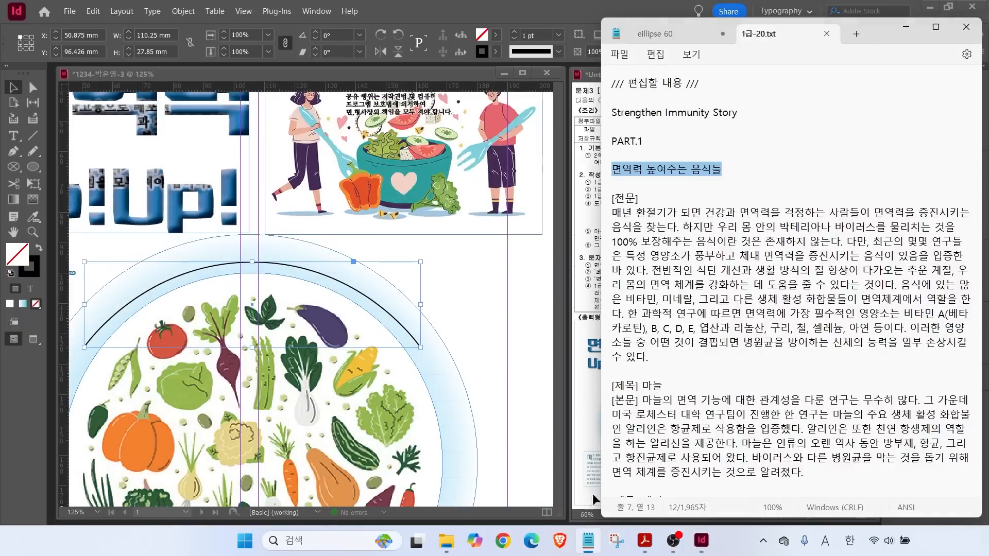
{"action": "left_click", "coordinate": [706, 172]}
{"action": "left_click_drag", "start_coordinate": [722, 170], "coordinate": [562, 170]}
{"action": "key", "text": "ctrl+c"}
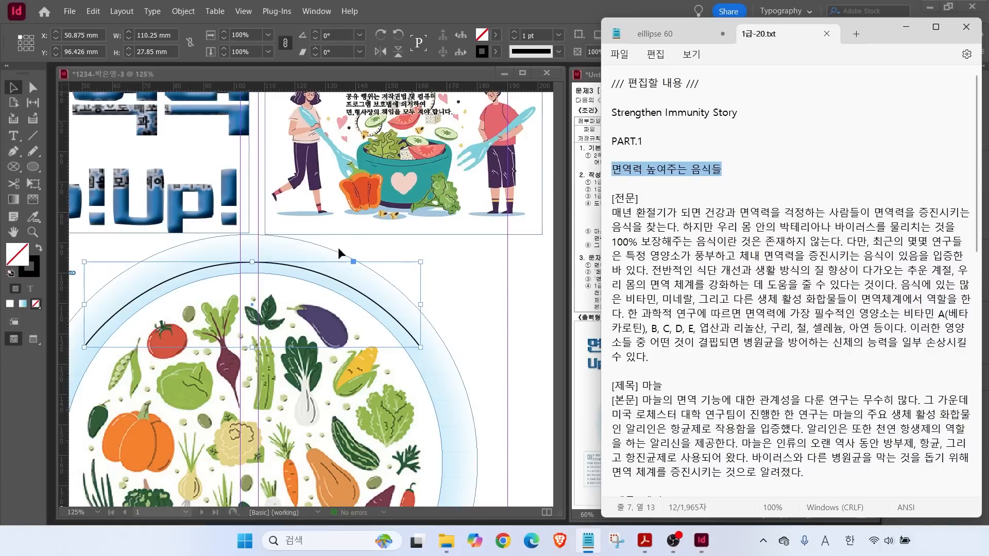
- Place the copied headline "면역력 높여주는 음식들" along the curved path with the Type on a Path tool
{"action": "left_click", "coordinate": [12, 136]}
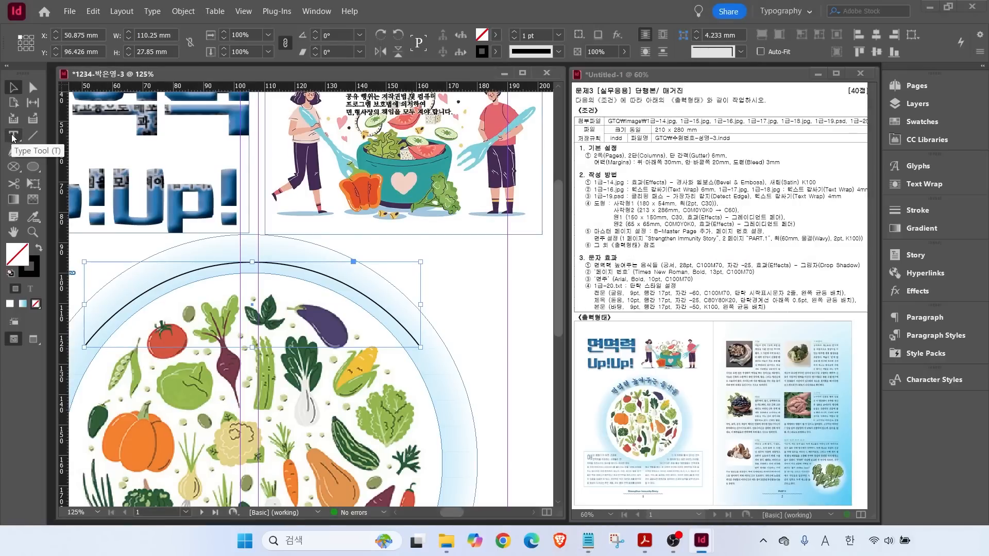
{"action": "left_click", "coordinate": [13, 138]}
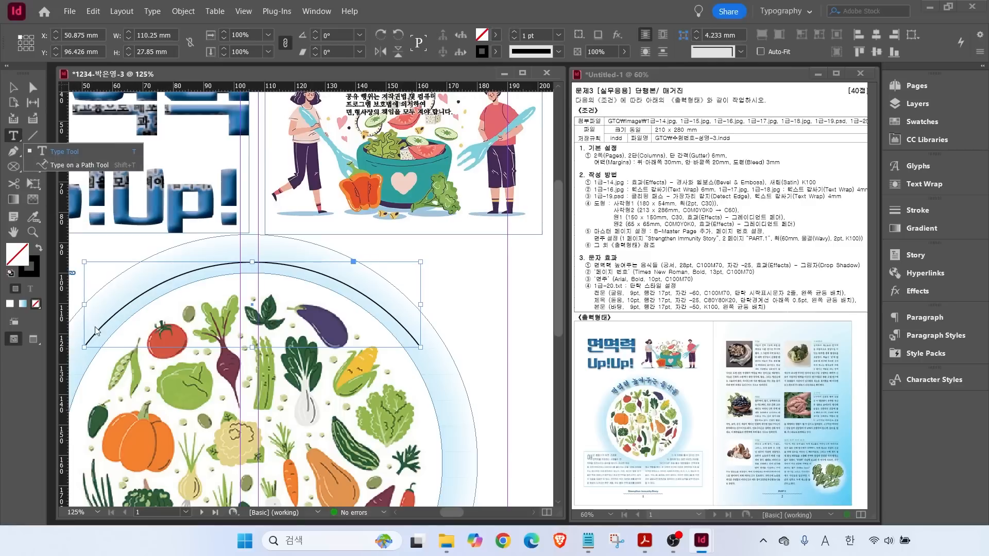
{"action": "left_click", "coordinate": [72, 165]}
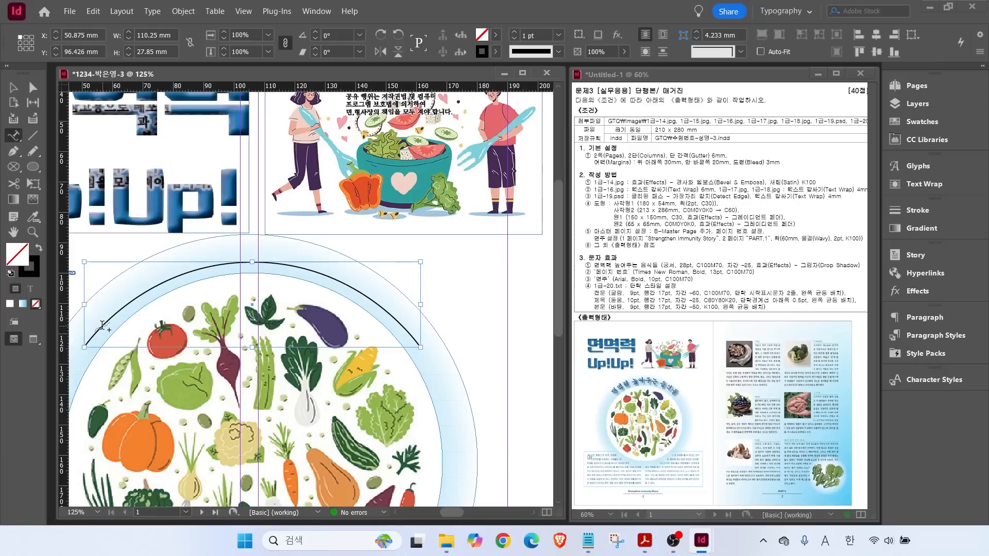
{"action": "left_click", "coordinate": [96, 330]}
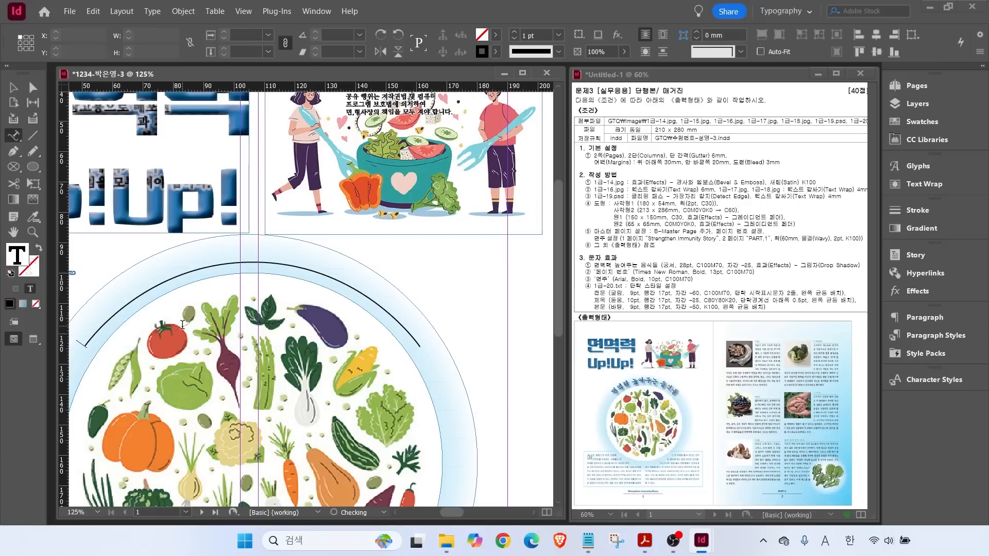
{"action": "key", "text": "ctrl+v"}
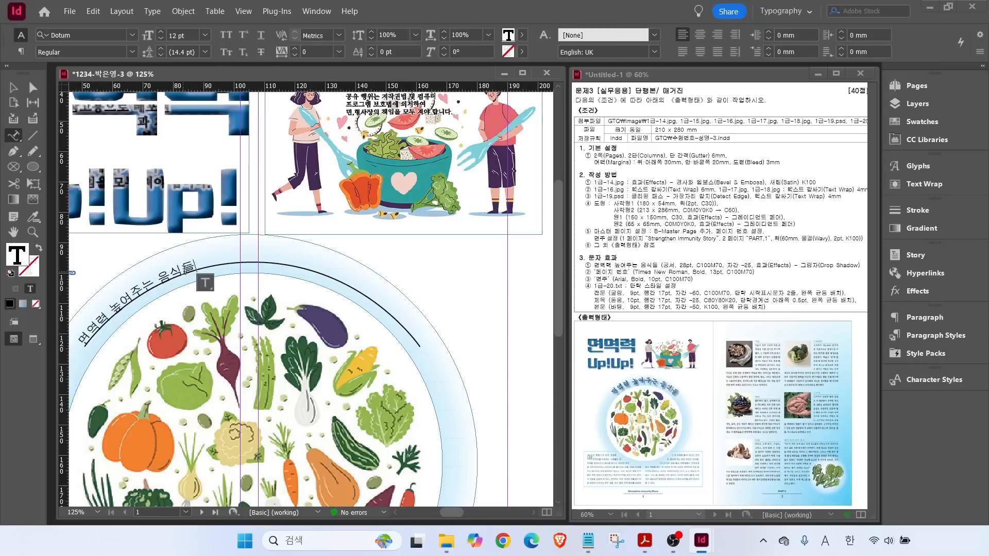
- Format the whole curved headline in Gungsuh at 28 pt and centre it on the path
{"action": "key", "text": "ctrl+a"}
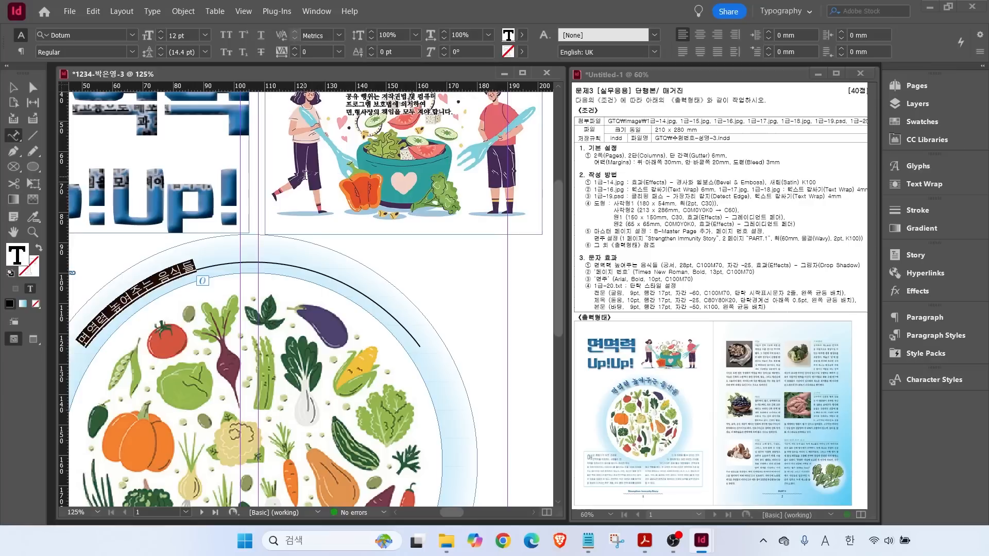
{"action": "left_click", "coordinate": [132, 35]}
{"action": "left_click", "coordinate": [99, 113]}
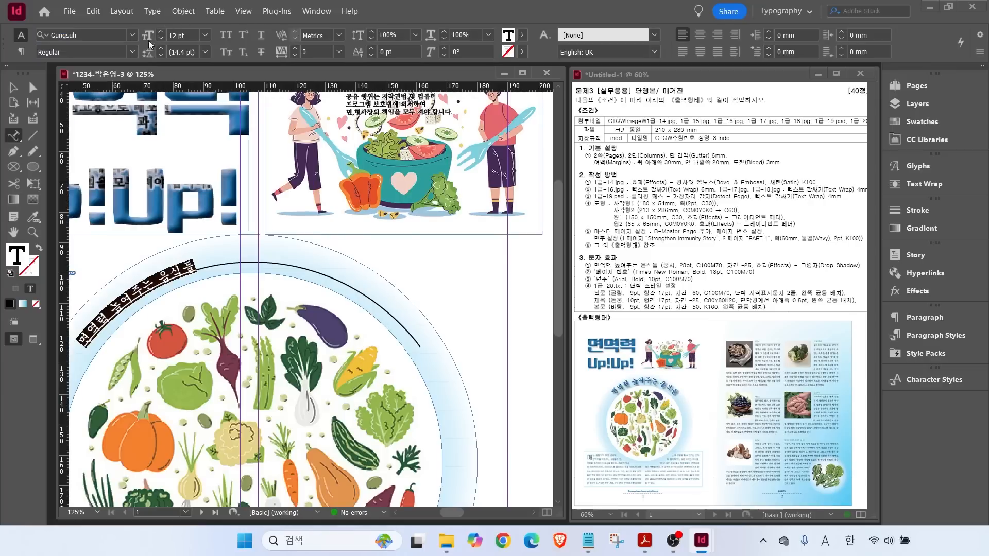
{"action": "left_click", "coordinate": [205, 36]}
{"action": "left_click", "coordinate": [189, 188]}
{"action": "left_click", "coordinate": [161, 39]}
{"action": "left_click", "coordinate": [161, 39]}
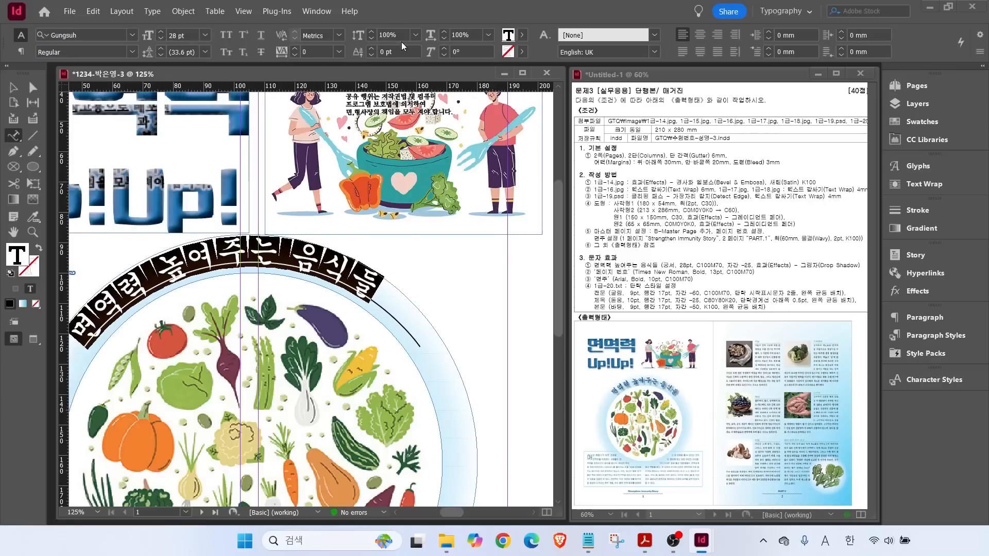
{"action": "left_click", "coordinate": [699, 36]}
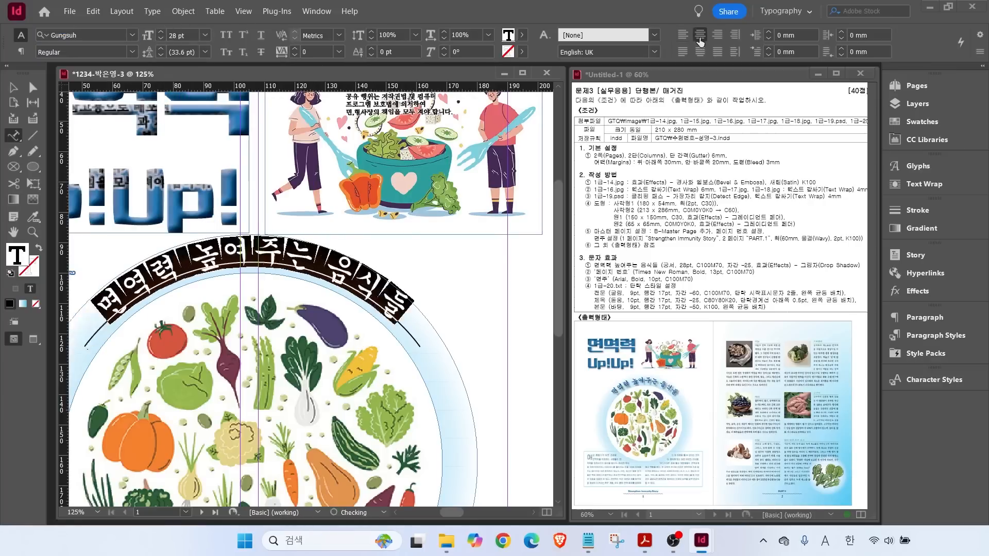
- Colour the curved headline with the C=100 M=70 Y=0 K=0 swatch and set its tracking to -25
{"action": "left_click", "coordinate": [920, 122]}
{"action": "left_click", "coordinate": [768, 292]}
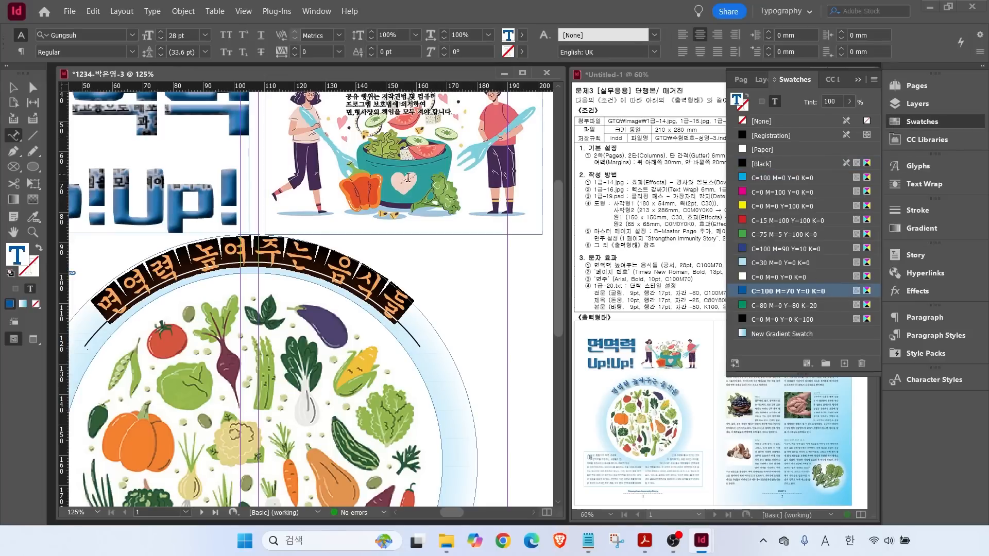
{"action": "left_click", "coordinate": [915, 123]}
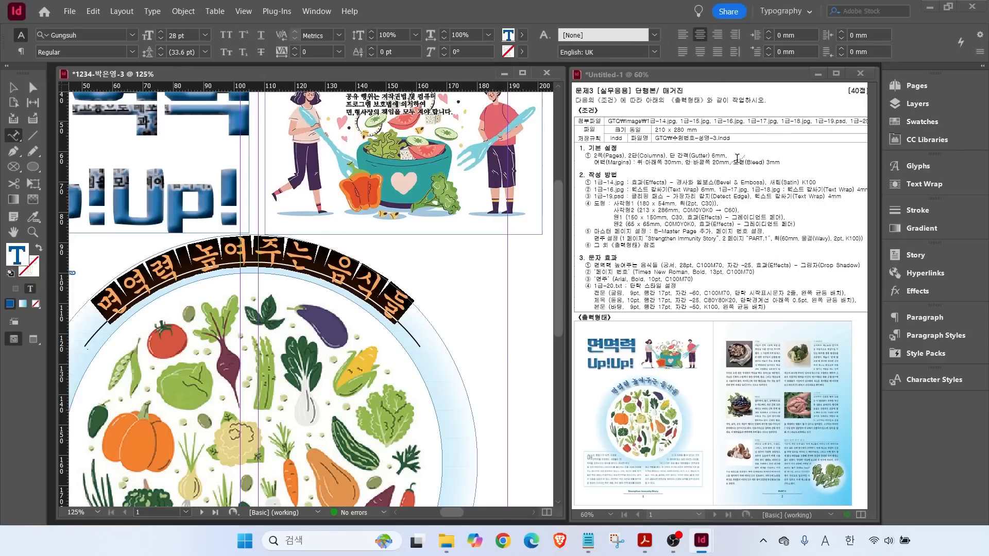
{"action": "key", "text": "ctrl"}
{"action": "left_click", "coordinate": [339, 51]}
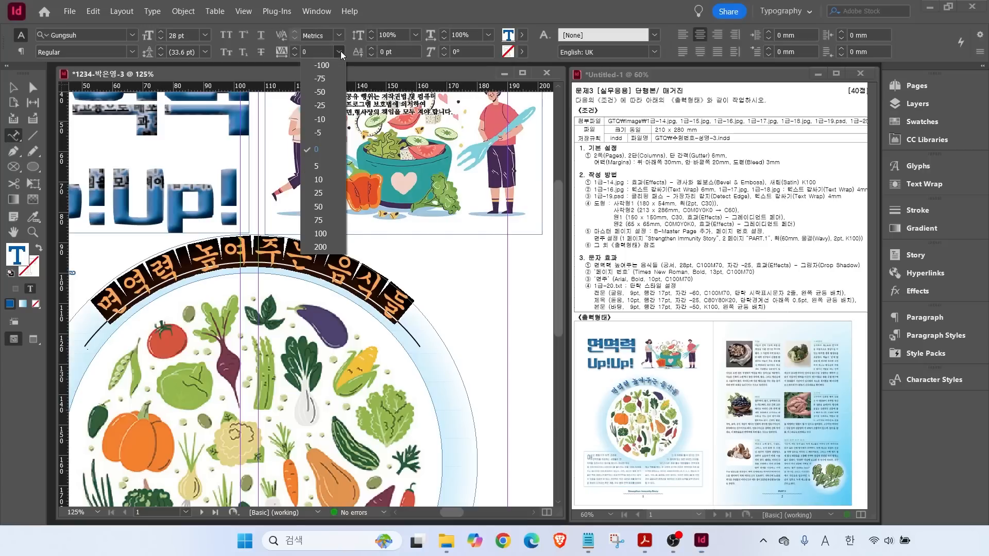
{"action": "left_click", "coordinate": [323, 105]}
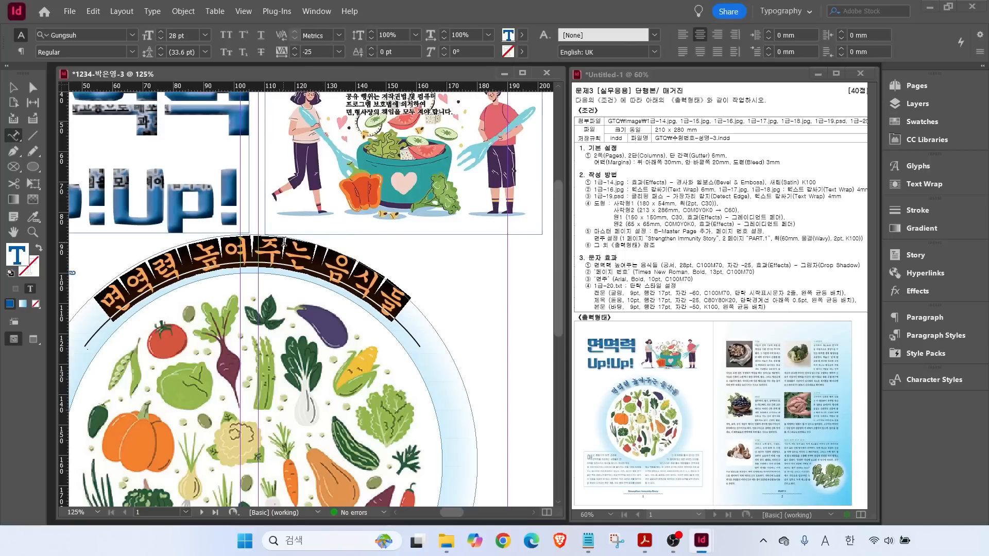
- Remove the stroke from the curved path that carries the headline
{"action": "key", "text": "Escape"}
{"action": "left_click", "coordinate": [276, 291]}
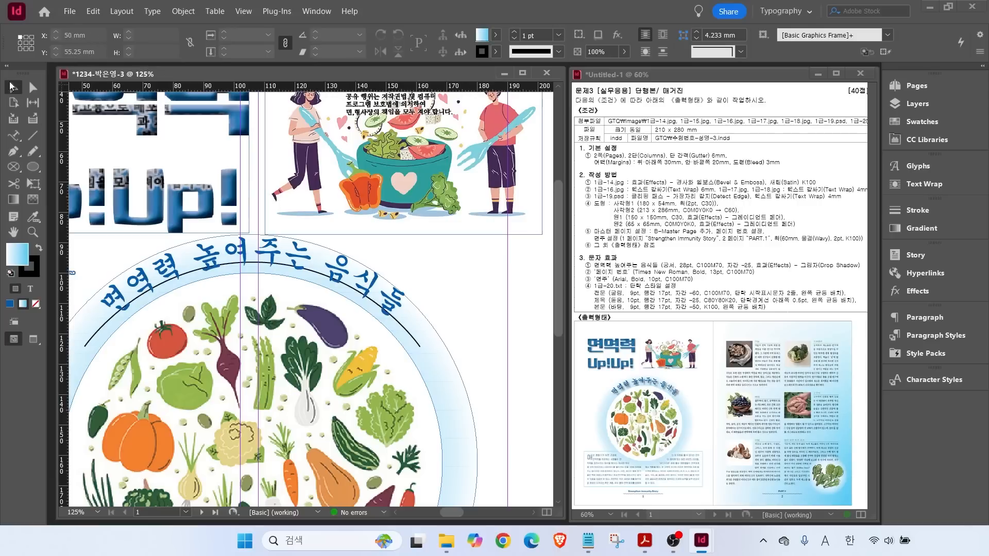
{"action": "left_click", "coordinate": [298, 266]}
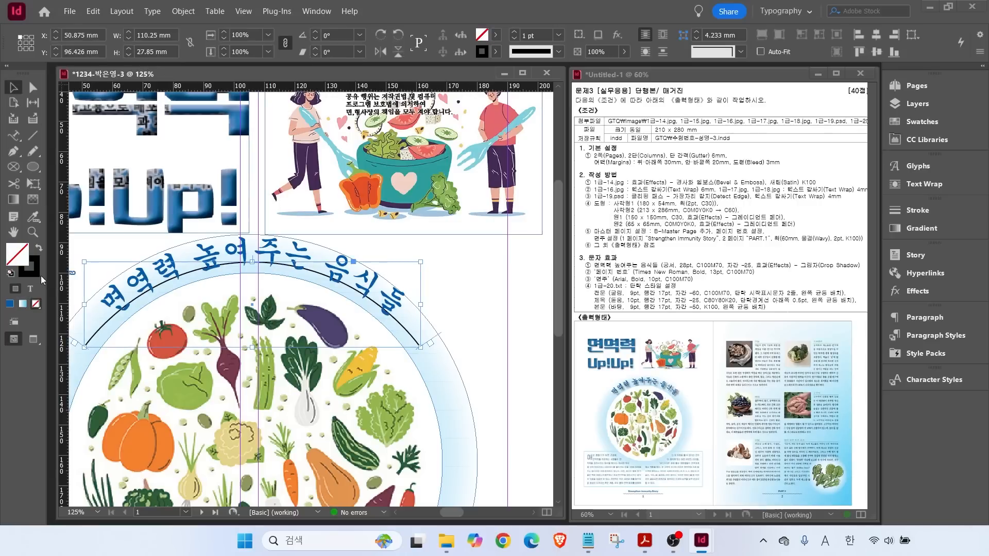
{"action": "left_click", "coordinate": [36, 305]}
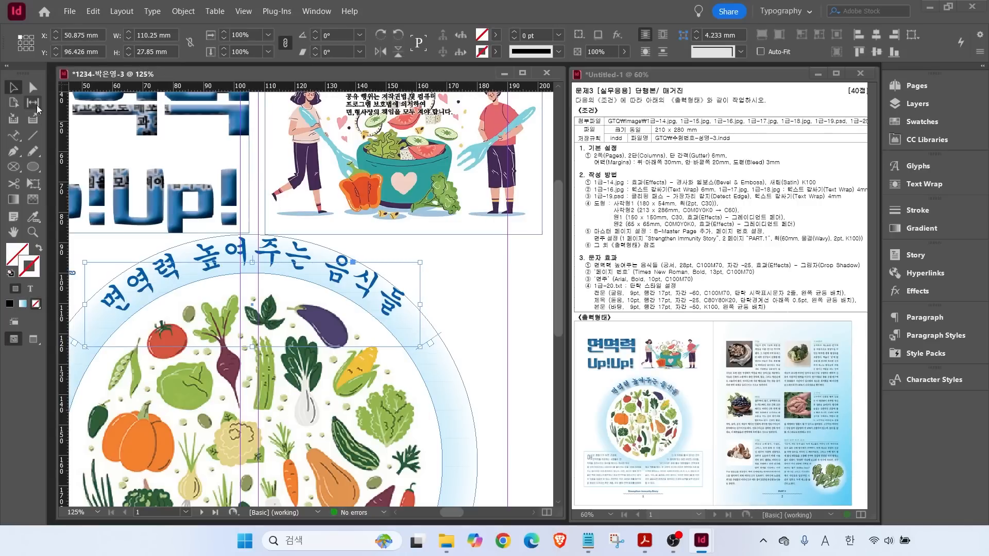
- Add a Drop Shadow effect to the curved headline with X and Y offsets of 2 mm
{"action": "key", "text": "ctrl"}
{"action": "right_click", "coordinate": [373, 284]}
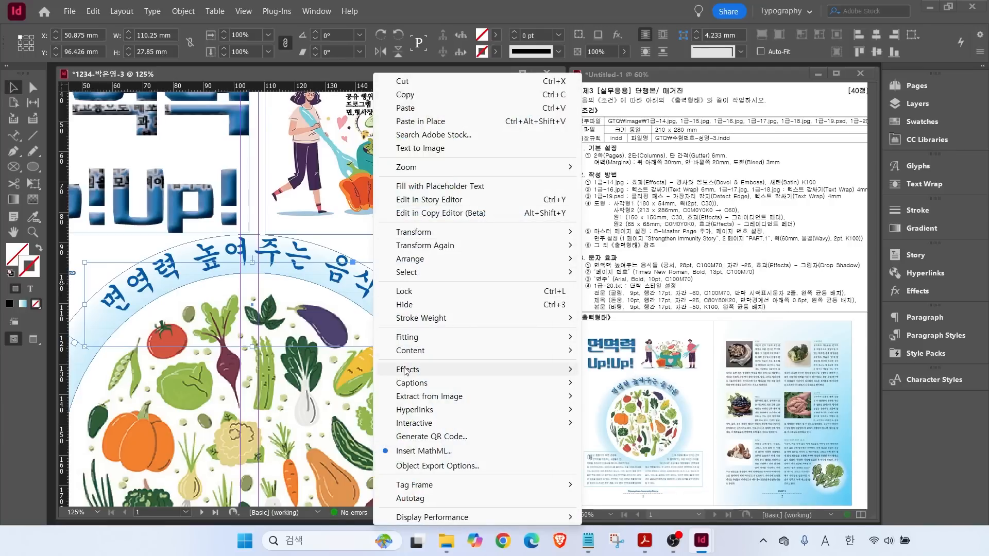
{"action": "mouse_move", "coordinate": [406, 371]}
{"action": "left_click", "coordinate": [621, 389]}
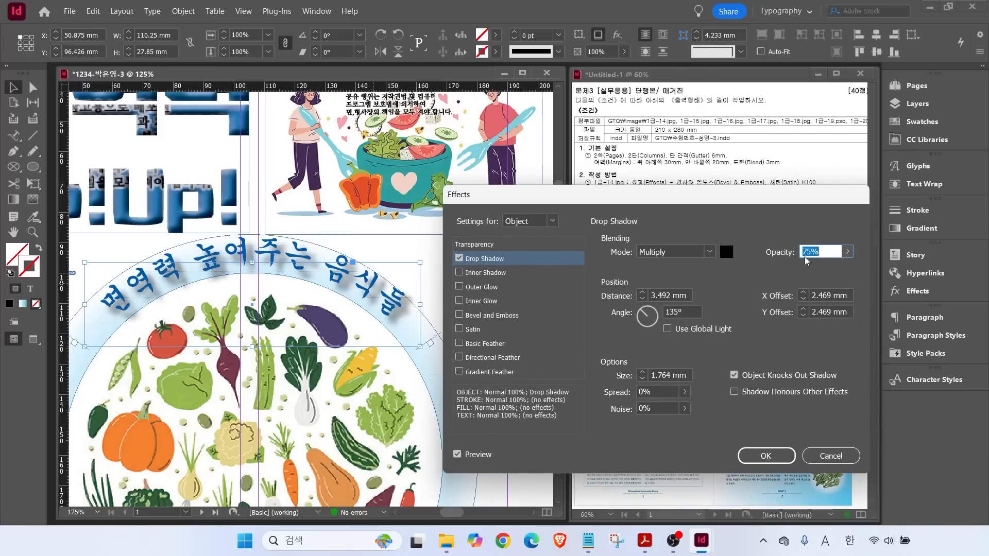
{"action": "left_click", "coordinate": [803, 301]}
{"action": "left_click", "coordinate": [804, 314]}
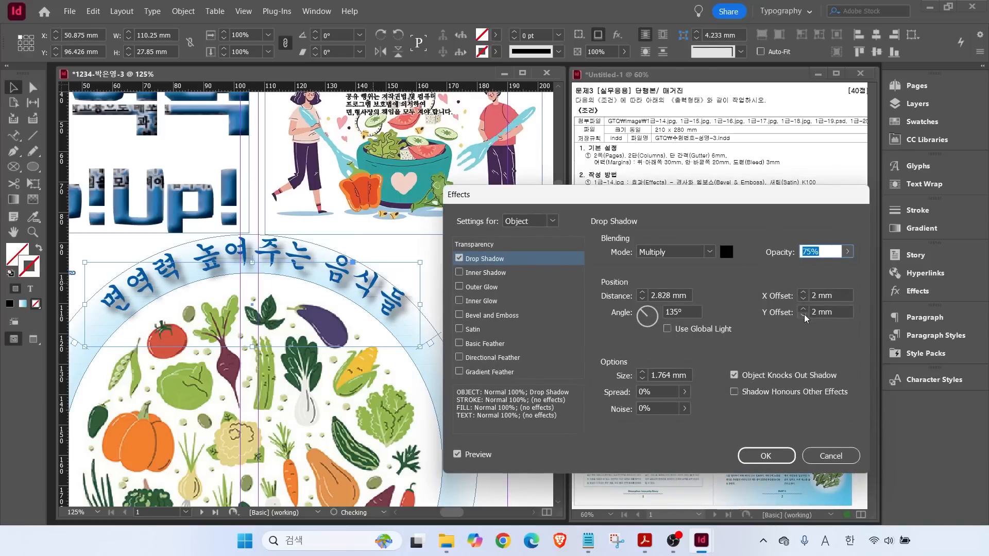
{"action": "key", "text": "Return"}
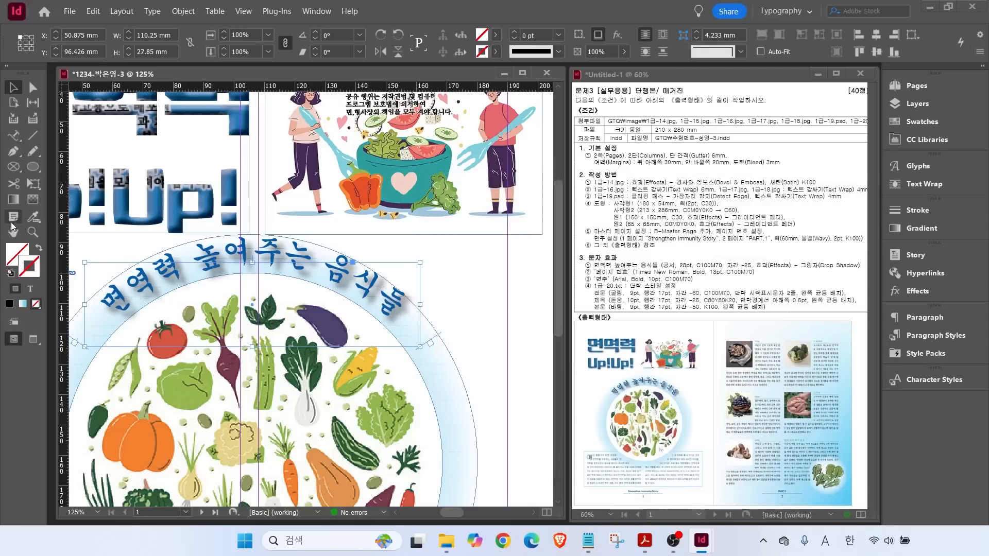
- Switch to Notepad and copy the [전문] introduction paragraph from 1급-20.txt
{"action": "key", "text": "ctrl+alt+0"}
{"action": "left_click", "coordinate": [268, 495]}
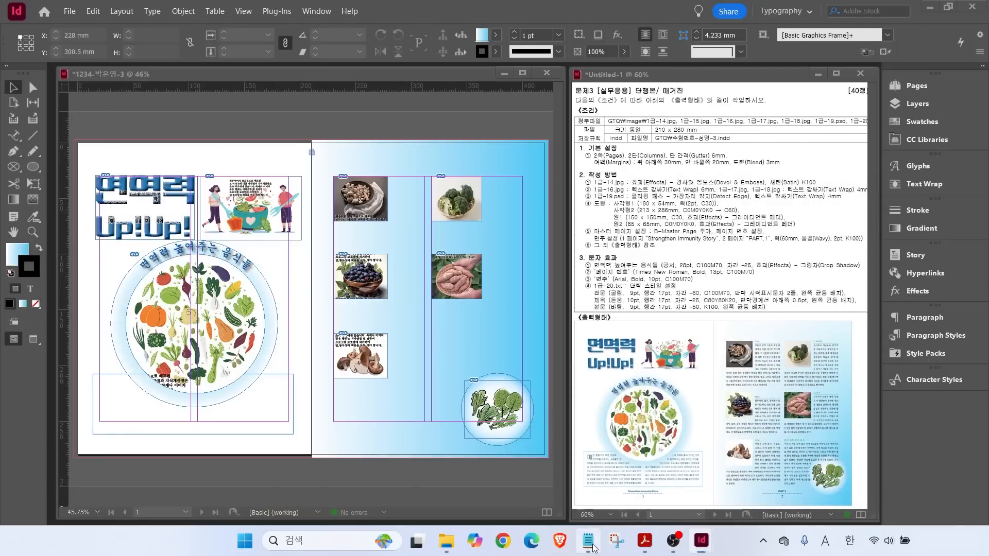
{"action": "left_click", "coordinate": [588, 541]}
{"action": "left_click_drag", "start_coordinate": [611, 212], "coordinate": [664, 361]}
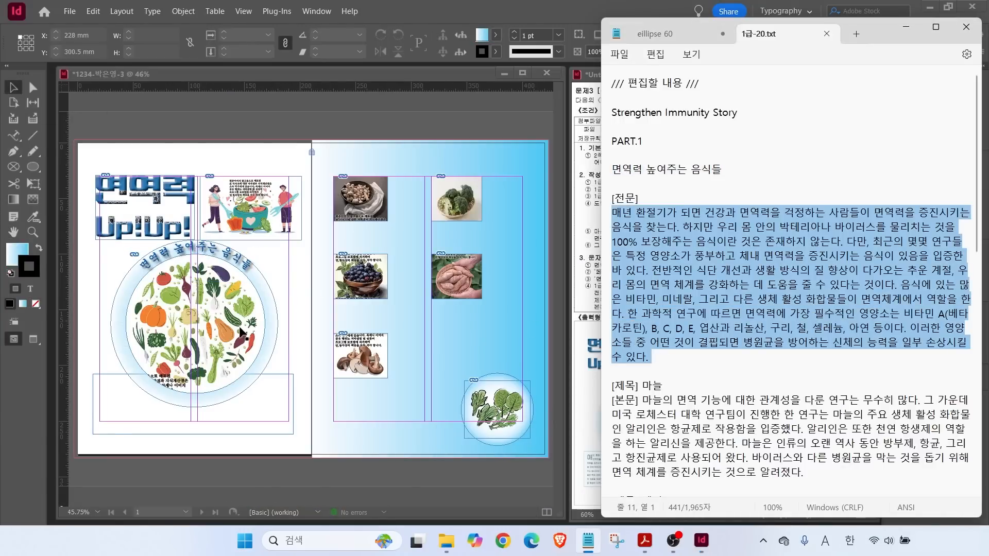
- Draw a text frame about 170 × 42.5 mm inside the lower rectangle on page 1 and paste the introduction into it
{"action": "left_click", "coordinate": [14, 137]}
{"action": "left_click", "coordinate": [14, 137]}
{"action": "left_click", "coordinate": [43, 153]}
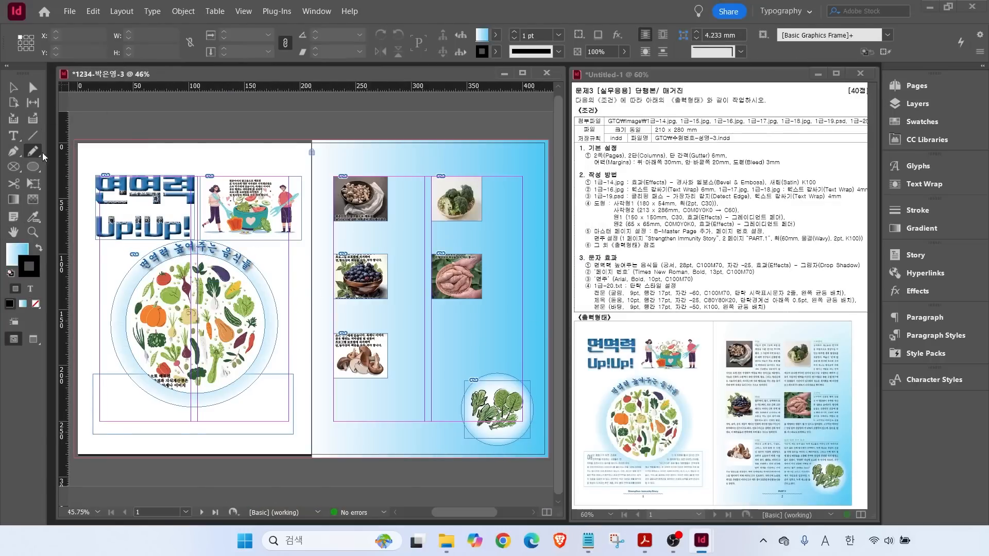
{"action": "left_click", "coordinate": [14, 136]}
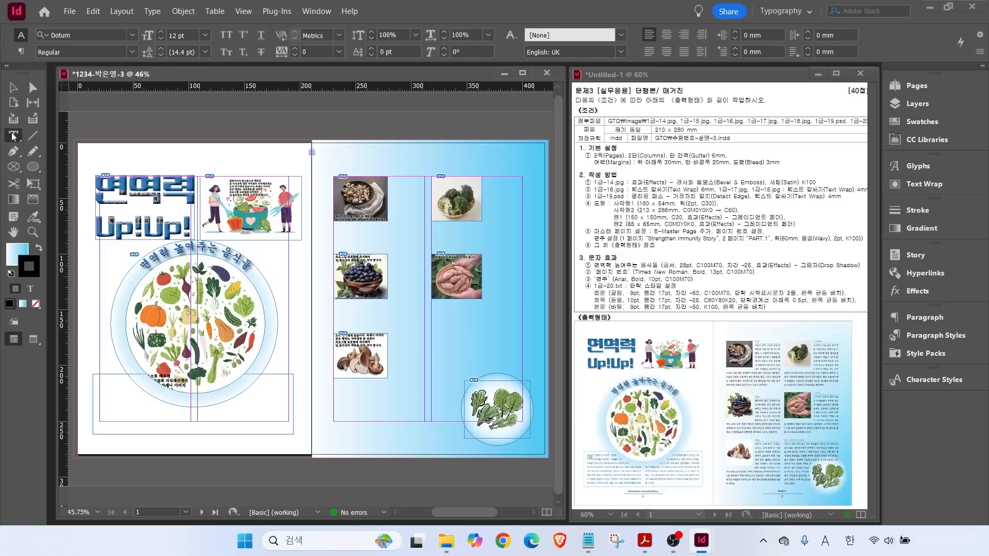
{"action": "left_click_drag", "start_coordinate": [100, 382], "coordinate": [289, 428]}
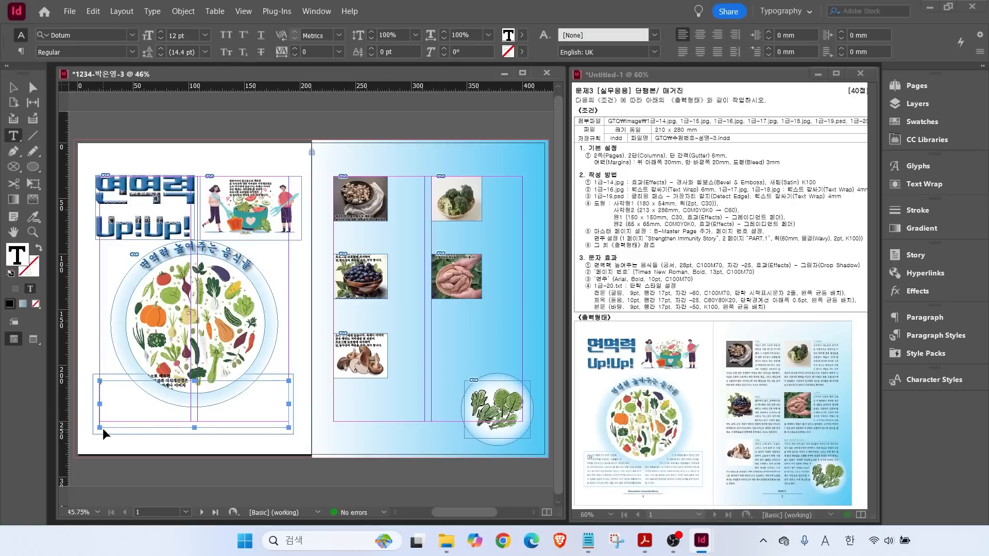
{"action": "key", "text": "ctrl+v"}
- Apply the 전문 paragraph style to the whole introduction text
{"action": "left_click", "coordinate": [118, 392]}
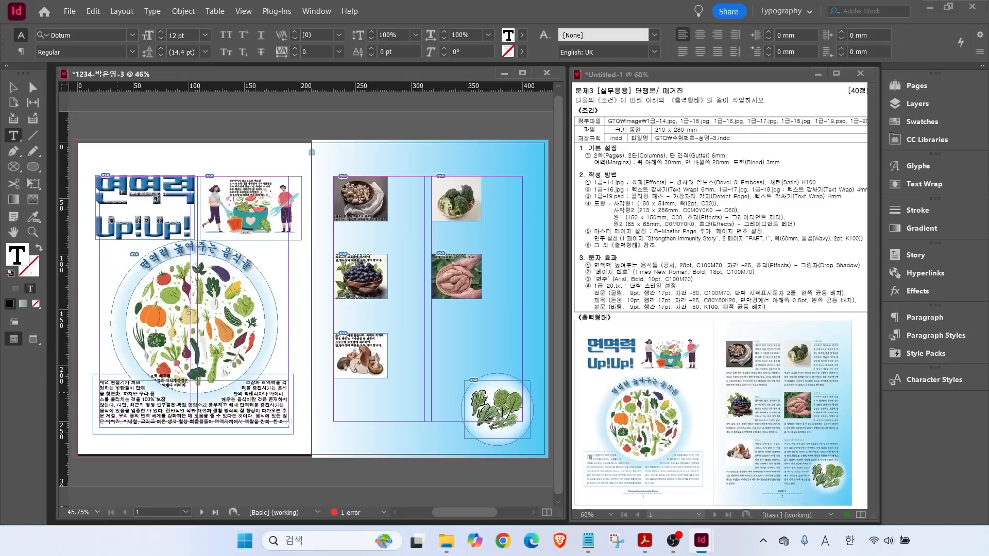
{"action": "key", "text": "ctrl+a"}
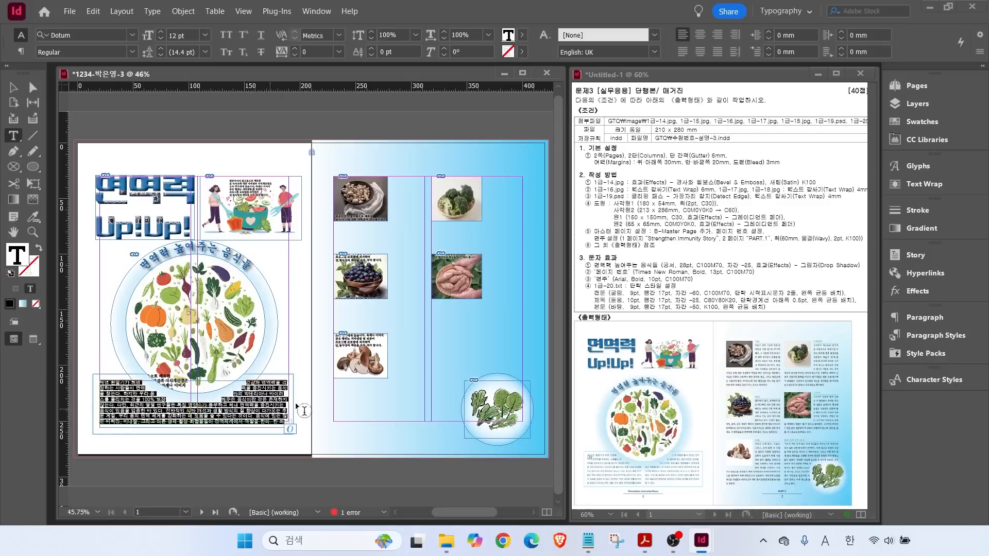
{"action": "left_click", "coordinate": [917, 342]}
{"action": "left_click", "coordinate": [753, 384]}
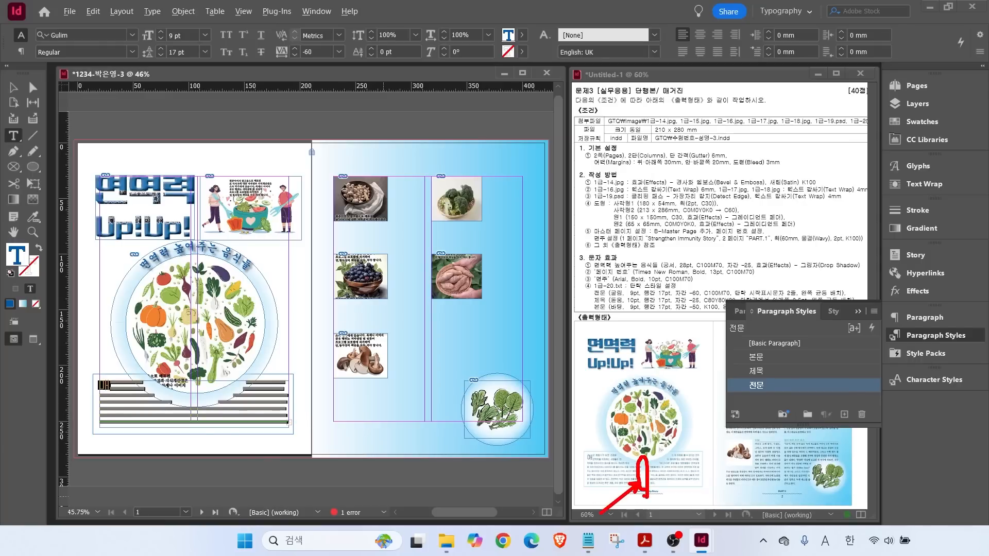
- Set the introduction text frame to two columns with a 6 mm gutter
{"action": "left_click", "coordinate": [13, 88]}
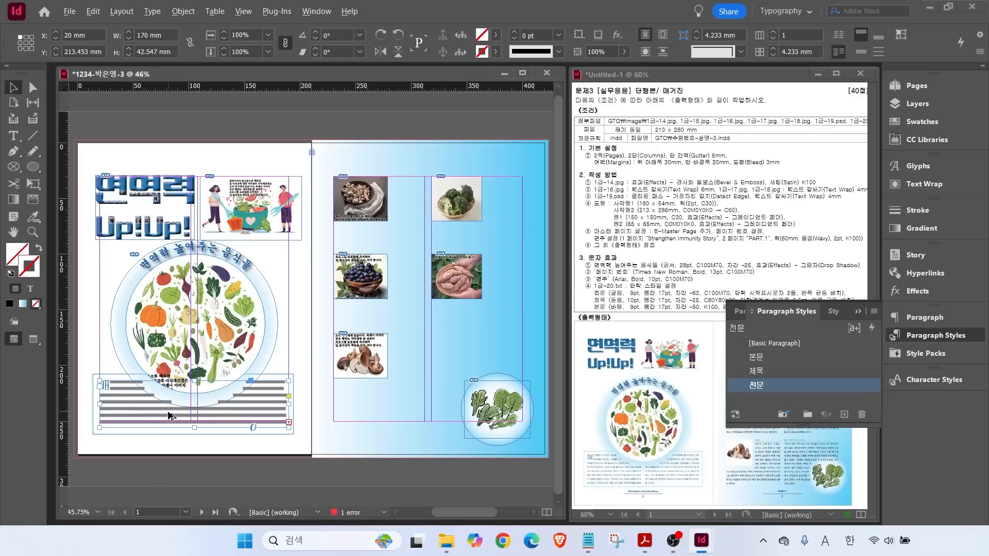
{"action": "scroll", "coordinate": [167, 412], "scroll_direction": "up", "scroll_amount": 3}
{"action": "left_click_drag", "start_coordinate": [183, 301], "coordinate": [277, 248]}
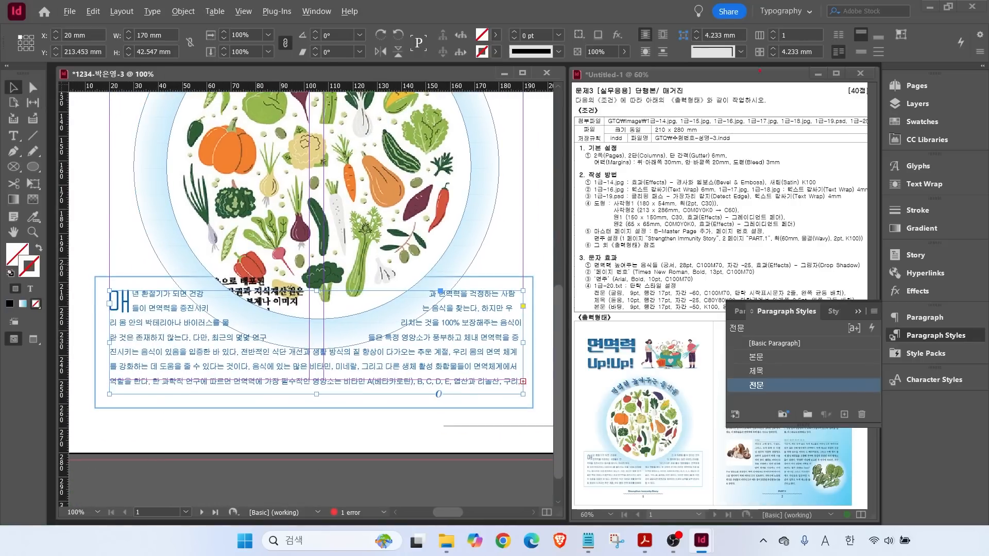
{"action": "left_click_drag", "start_coordinate": [759, 33], "coordinate": [780, 50]}
{"action": "key", "text": "Escape"}
{"action": "left_click", "coordinate": [773, 32]}
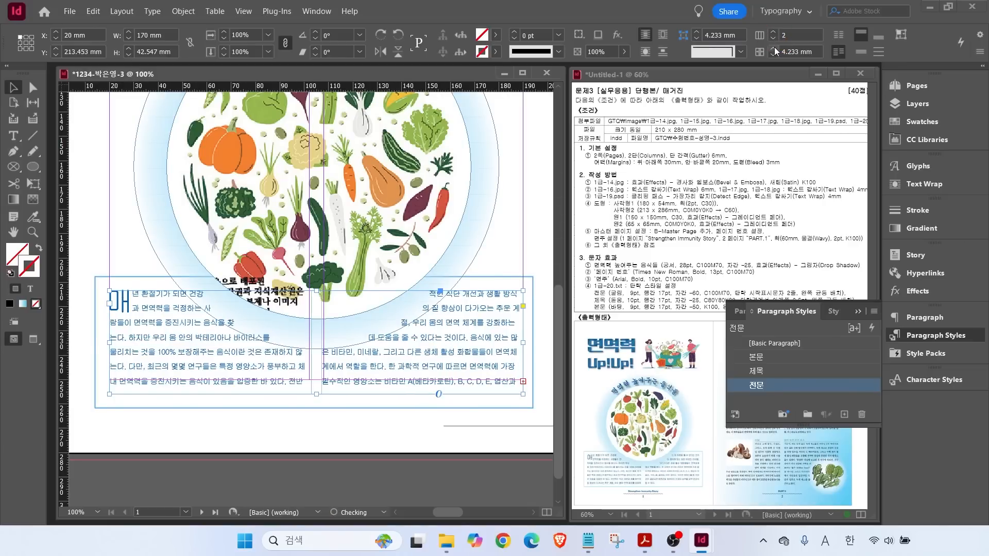
{"action": "left_click", "coordinate": [773, 49]}
{"action": "left_click", "coordinate": [773, 48]}
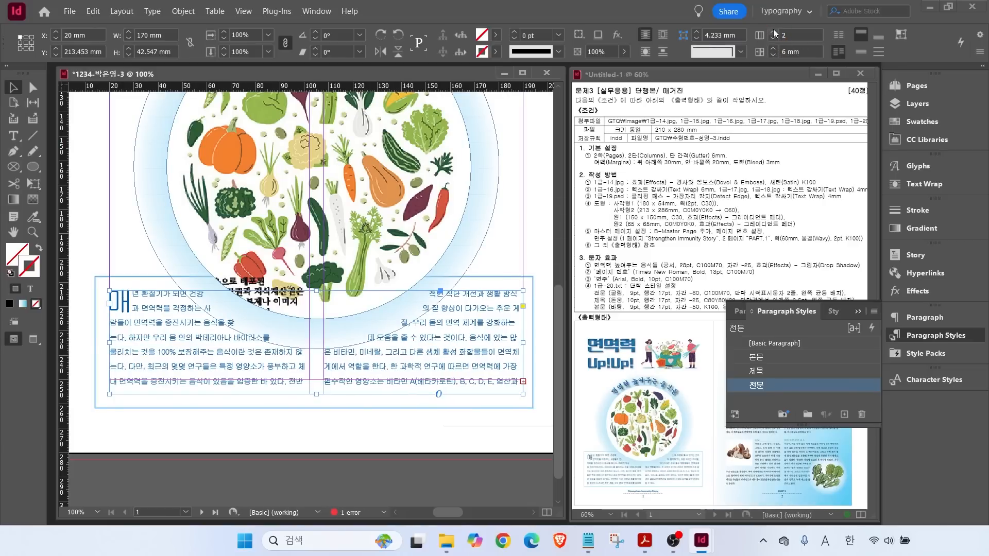
- Check the column number and gutter of the introduction frame in Text Frame Options without changing them
{"action": "right_click", "coordinate": [145, 302]}
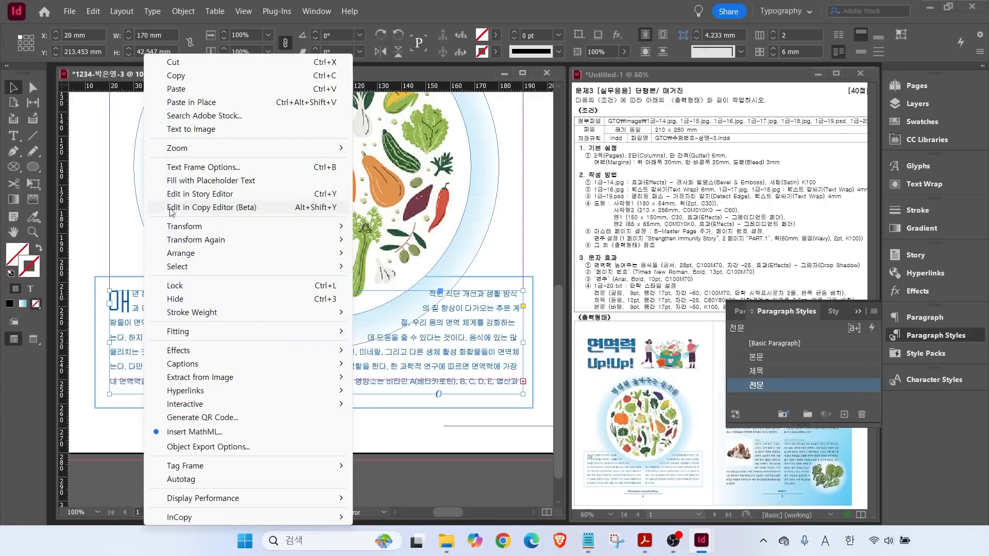
{"action": "left_click", "coordinate": [195, 168]}
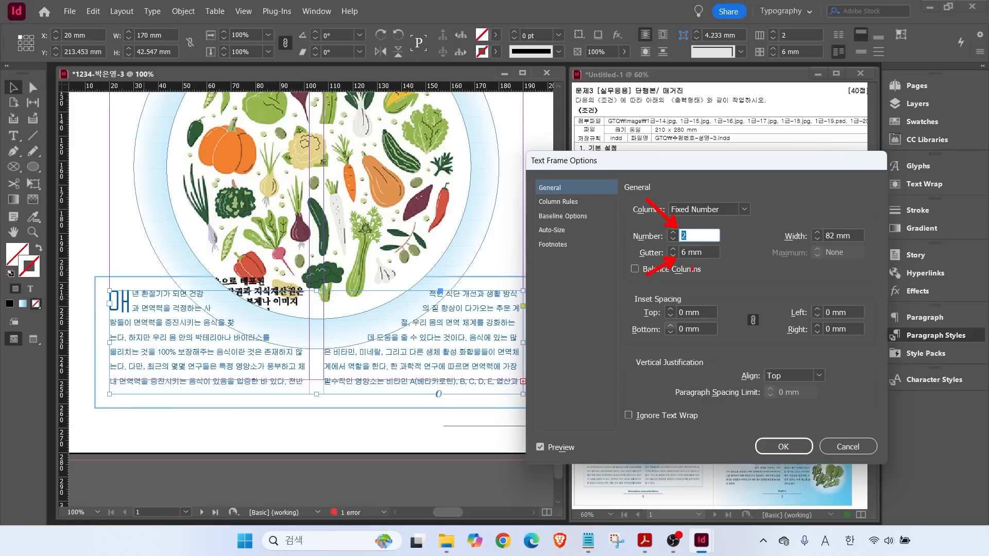
{"action": "key", "text": "Escape"}
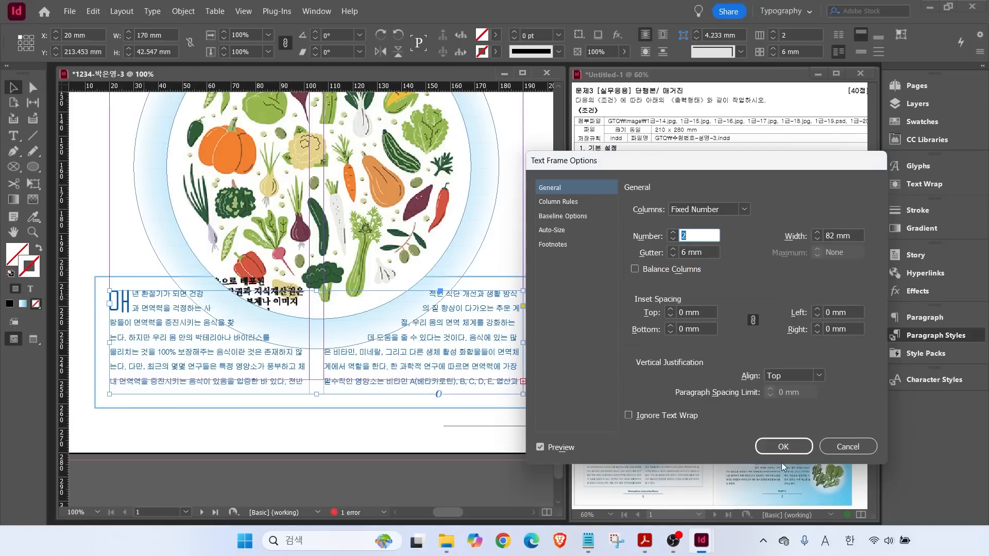
{"action": "key", "text": "Escape"}
- Adjust the introduction text frame and extend its lower edge so the overset text fits
{"action": "left_click_drag", "start_coordinate": [156, 314], "coordinate": [157, 300]}
{"action": "left_click_drag", "start_coordinate": [327, 388], "coordinate": [320, 406]}
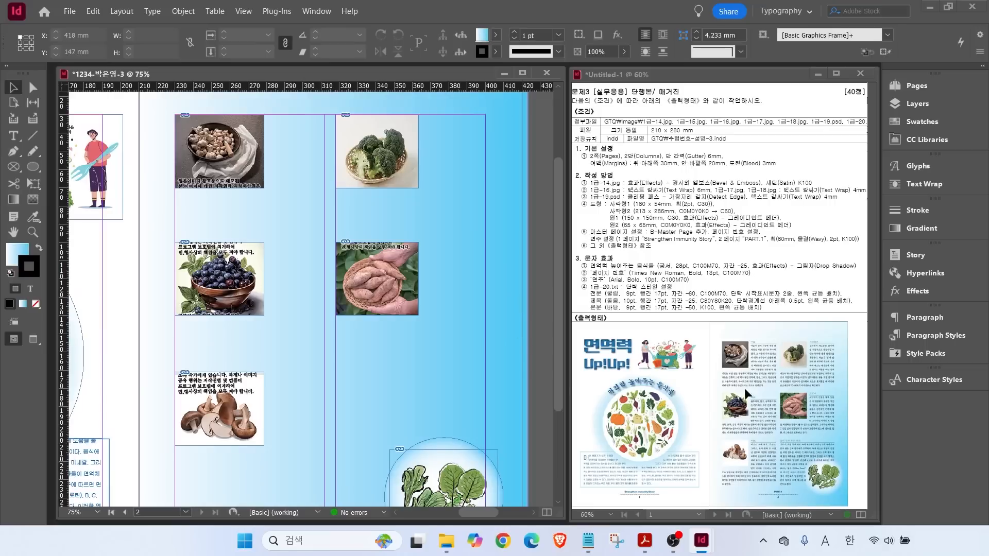
- Draw a text frame about 165.5 × 207 mm over page 2's columns and fill it with the [제목] and [본문] text from 1급-20.txt
{"action": "left_click", "coordinate": [21, 140]}
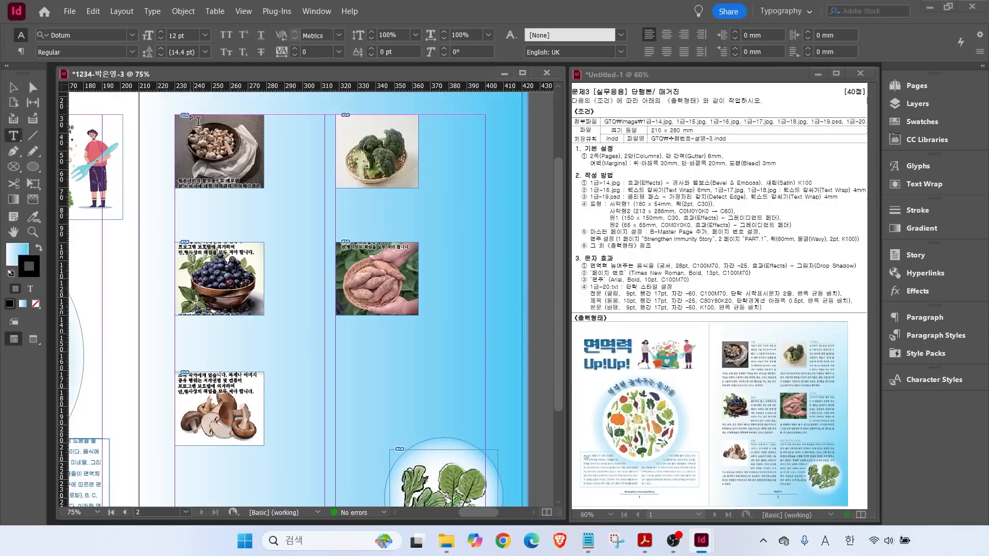
{"action": "left_click_drag", "start_coordinate": [180, 115], "coordinate": [488, 496]}
{"action": "left_click", "coordinate": [588, 540]}
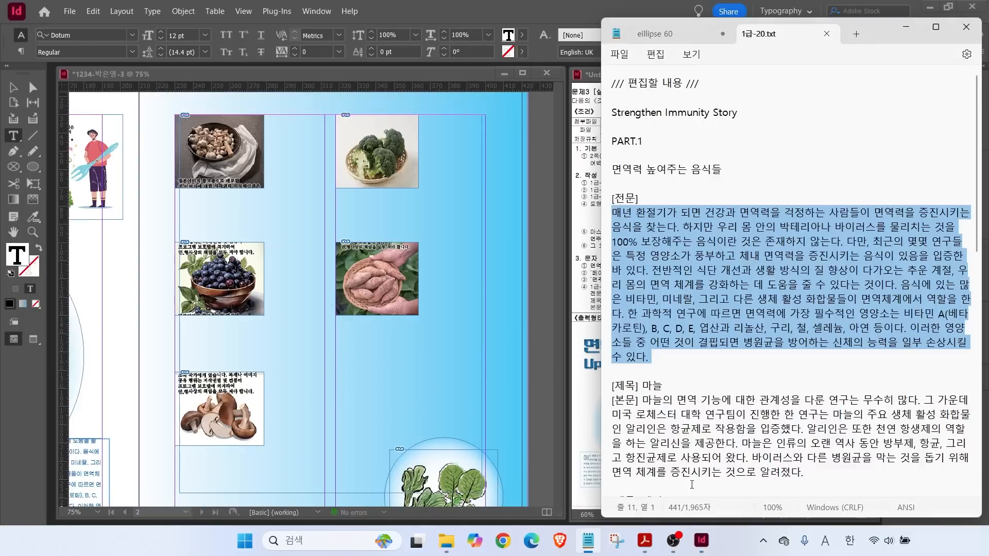
{"action": "left_click_drag", "start_coordinate": [621, 384], "coordinate": [905, 465]}
{"action": "key", "text": "ctrl+c"}
{"action": "key", "text": "alt+Tab"}
{"action": "key", "text": "ctrl+v"}
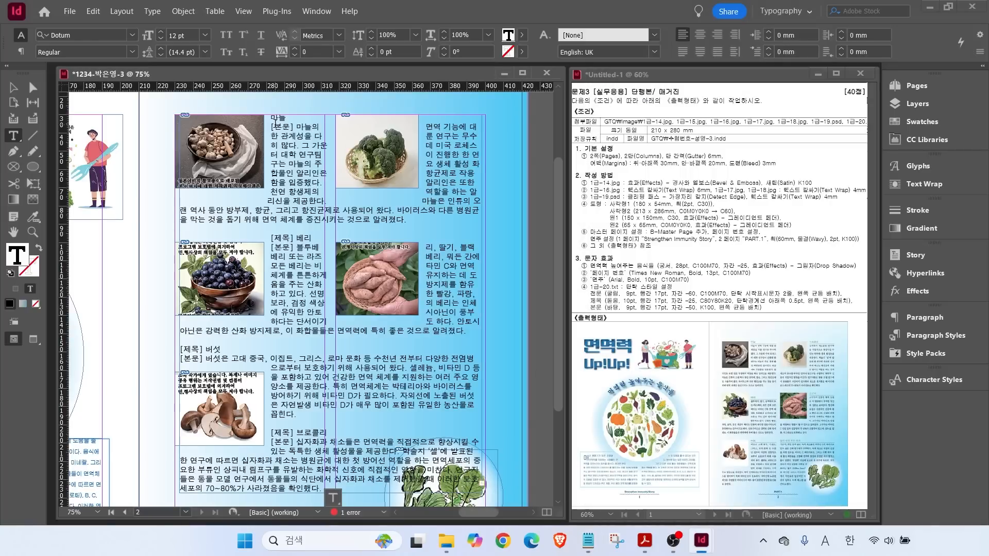
- Apply the 본문 paragraph style to all the page 2 text and the 제목 style to the first title, 마늘
{"action": "left_click", "coordinate": [913, 335]}
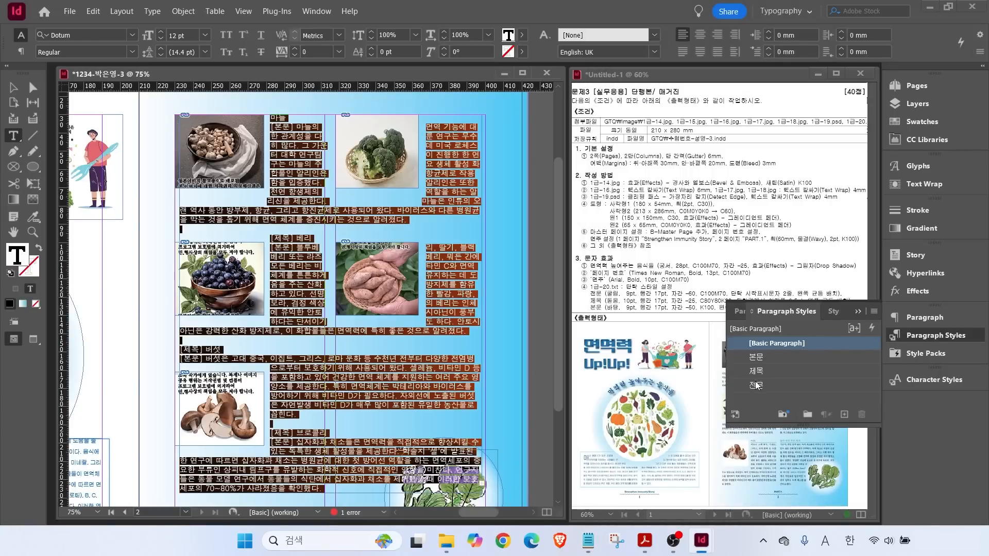
{"action": "left_click", "coordinate": [757, 357]}
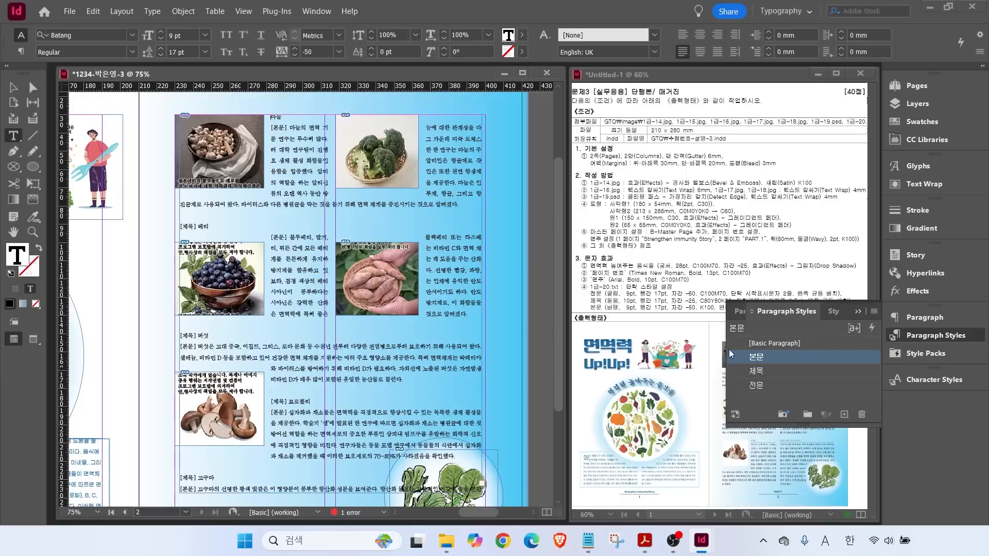
{"action": "left_click", "coordinate": [318, 148]}
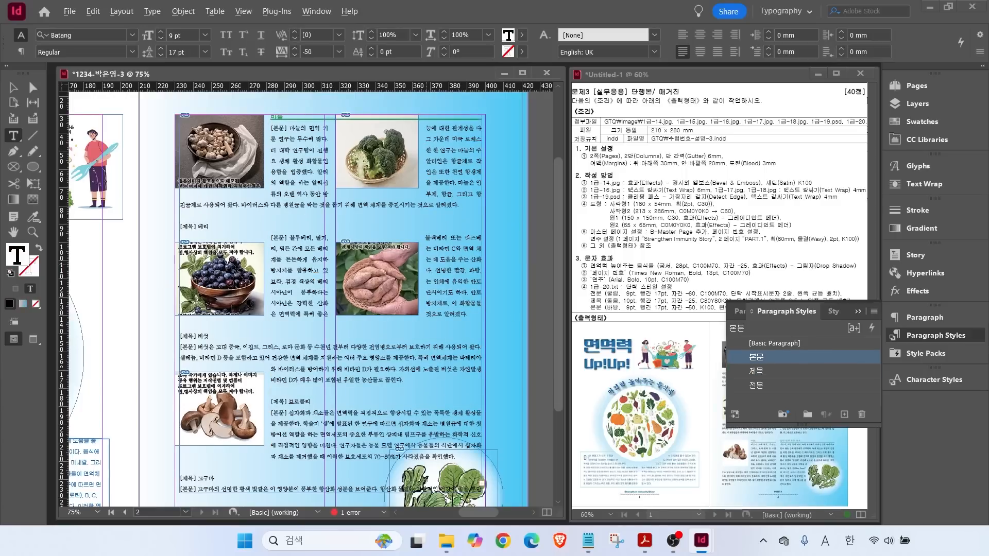
{"action": "left_click", "coordinate": [929, 336]}
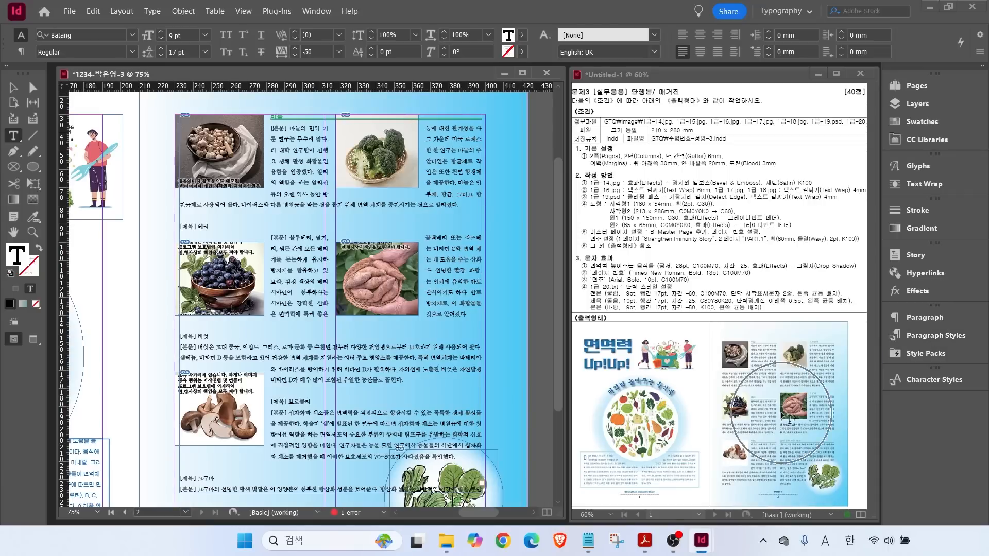
- Set the page 2 text frame to two columns with a 6 mm gutter in Text Frame Options
{"action": "left_click", "coordinate": [13, 87]}
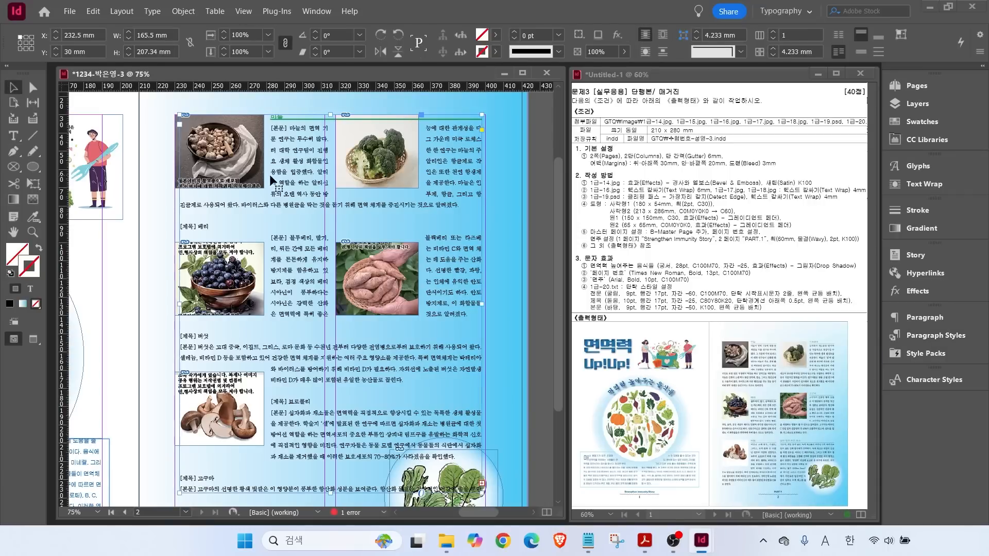
{"action": "right_click", "coordinate": [292, 179]}
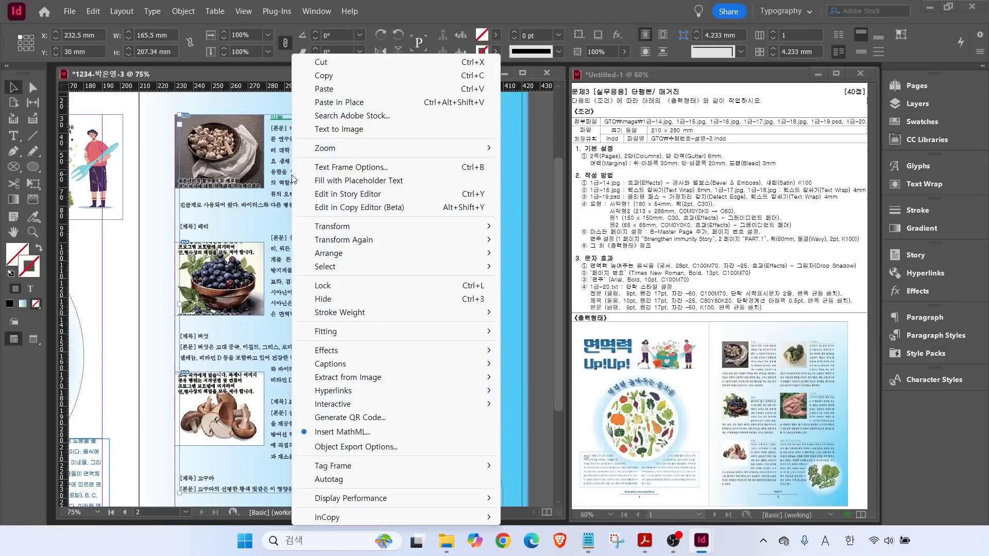
{"action": "left_click", "coordinate": [348, 169]}
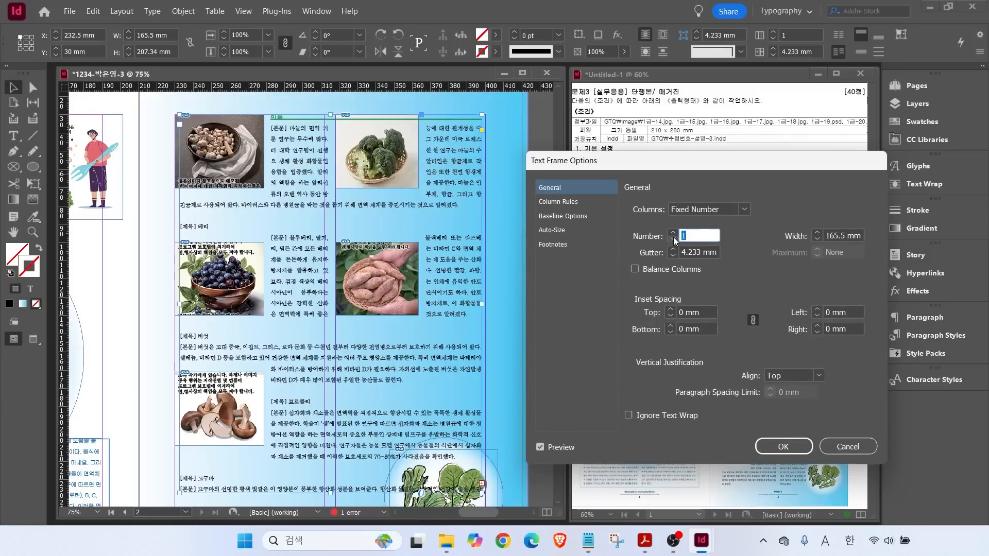
{"action": "left_click", "coordinate": [674, 234]}
{"action": "left_click", "coordinate": [673, 250]}
{"action": "left_click", "coordinate": [673, 250]}
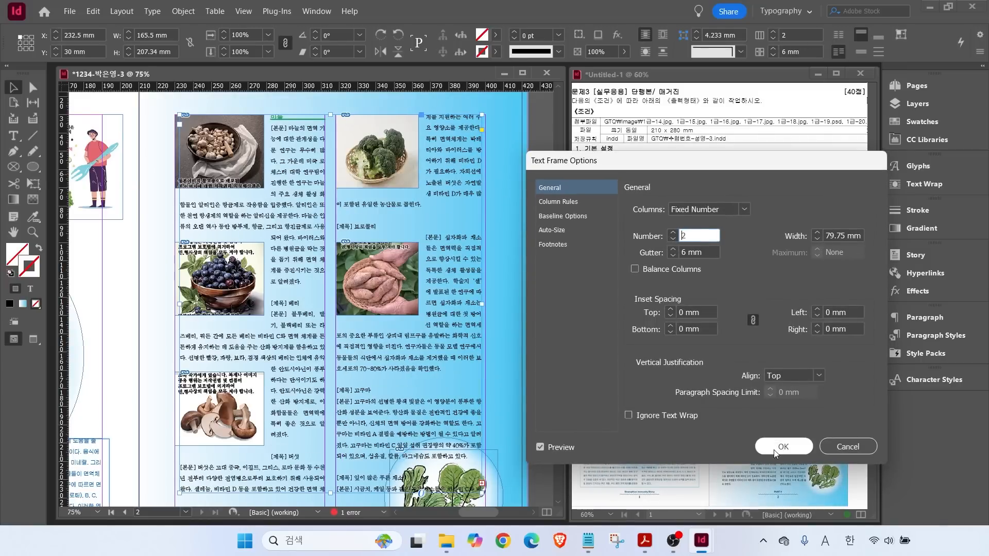
{"action": "left_click", "coordinate": [775, 447]}
- Delete the [본문] label in front of the garlic body paragraph on page 2
{"action": "scroll", "coordinate": [175, 140], "scroll_direction": "down", "scroll_amount": 1}
{"action": "scroll", "coordinate": [175, 140], "scroll_direction": "up", "scroll_amount": 2}
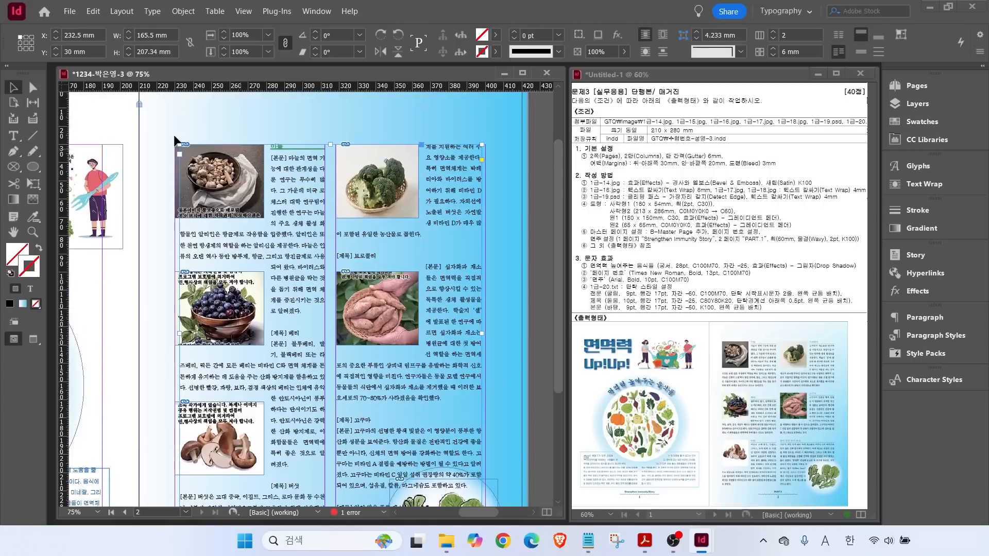
{"action": "double_click", "coordinate": [272, 159]}
{"action": "key", "text": "Delete"}
{"action": "key", "text": "Delete"}
{"action": "key", "text": "Delete"}
{"action": "key", "text": "Delete"}
{"action": "key", "text": "Delete"}
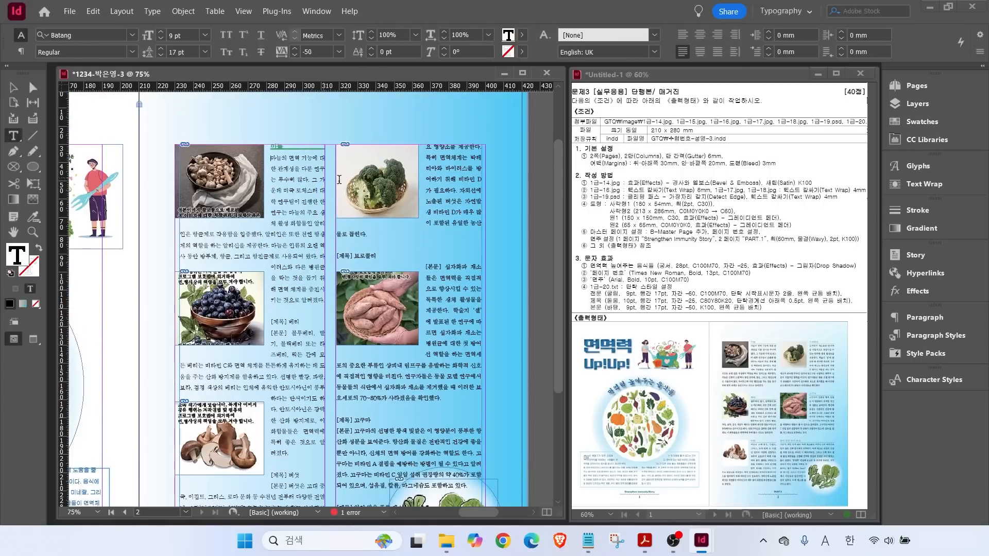
- Widen the page 2 text frame on both sides to the margins, at X 230 mm and 170 mm wide
{"action": "left_click", "coordinate": [12, 88]}
{"action": "left_click_drag", "start_coordinate": [180, 333], "coordinate": [175, 333]}
{"action": "left_click_drag", "start_coordinate": [481, 333], "coordinate": [486, 332]}
{"action": "scroll", "coordinate": [247, 261], "scroll_direction": "down", "scroll_amount": 3}
- Move the blueberry and sweet potato images down together on page 2 to clear the text above them
{"action": "left_click_drag", "start_coordinate": [160, 161], "coordinate": [450, 248]}
{"action": "key", "text": "shift+Down"}
{"action": "key", "text": "shift+Down"}
{"action": "key", "text": "shift+Down"}
{"action": "key", "text": "shift+Down"}
{"action": "key", "text": "Down"}
{"action": "key", "text": "Down"}
{"action": "key", "text": "Down"}
{"action": "key", "text": "Down"}
{"action": "key", "text": "Down"}
- Move the mushroom image down on page 2 and lengthen the text frame to 220 mm high
{"action": "left_click_drag", "start_coordinate": [168, 305], "coordinate": [281, 316]}
{"action": "key", "text": "Down"}
{"action": "key", "text": "Down"}
{"action": "key", "text": "Down"}
{"action": "key", "text": "Down"}
{"action": "key", "text": "Down"}
{"action": "key", "text": "Down"}
{"action": "key", "text": "Down"}
{"action": "key", "text": "Down"}
{"action": "key", "text": "Down"}
{"action": "key", "text": "Down"}
{"action": "key", "text": "Down"}
{"action": "key", "text": "Down"}
{"action": "key", "text": "Down"}
{"action": "key", "text": "Down"}
{"action": "key", "text": "Down"}
{"action": "key", "text": "Down"}
{"action": "key", "text": "Down"}
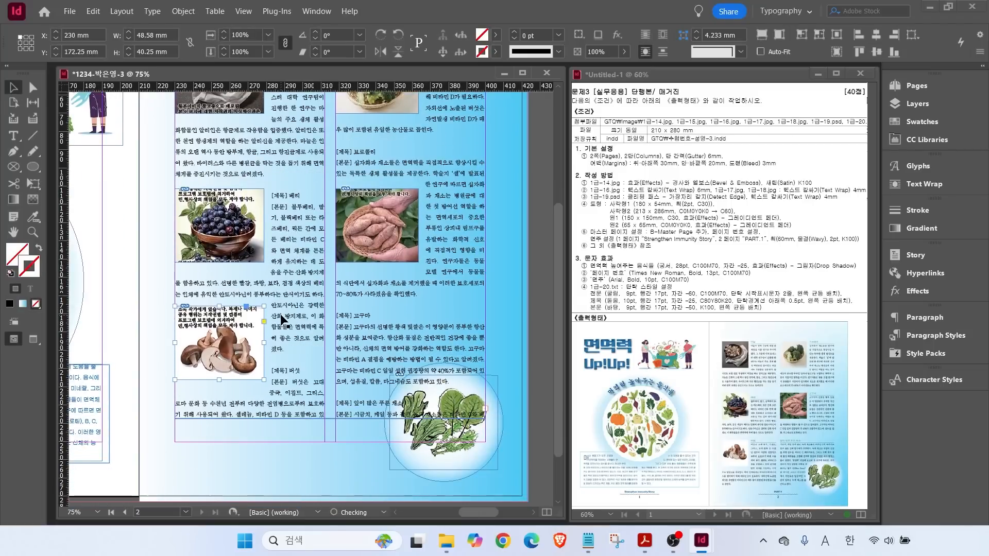
{"action": "key", "text": "shift+Down"}
{"action": "key", "text": "shift+Down"}
{"action": "key", "text": "shift+Down"}
{"action": "left_click", "coordinate": [289, 274]}
{"action": "left_click_drag", "start_coordinate": [330, 419], "coordinate": [330, 441]}
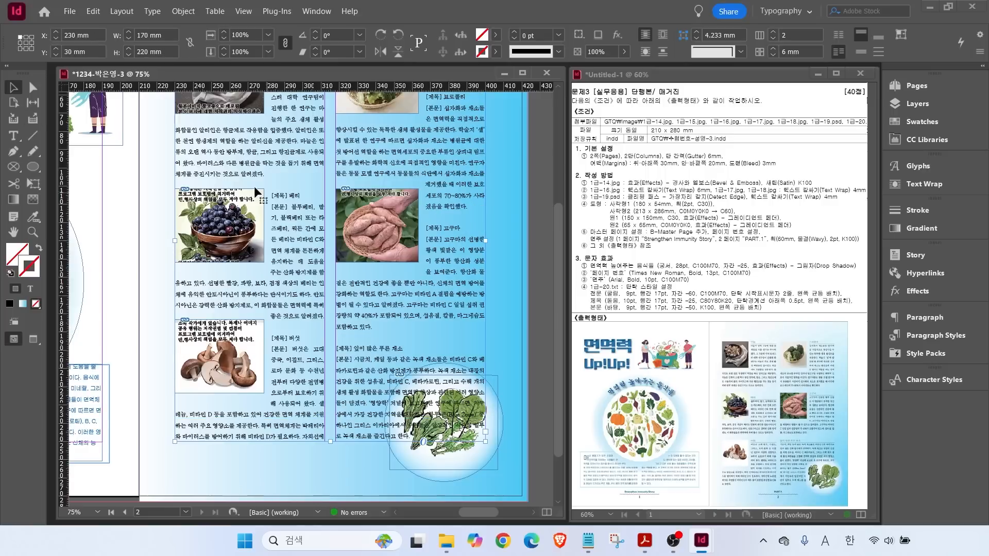
- Delete the [제목] and [본문] labels from the 베리 section and apply the 제목 paragraph style to its title
{"action": "left_click", "coordinate": [13, 136]}
{"action": "left_click", "coordinate": [272, 196]}
{"action": "key", "text": "Delete"}
{"action": "key", "text": "Delete"}
{"action": "key", "text": "Delete"}
{"action": "key", "text": "Delete"}
{"action": "key", "text": "Delete"}
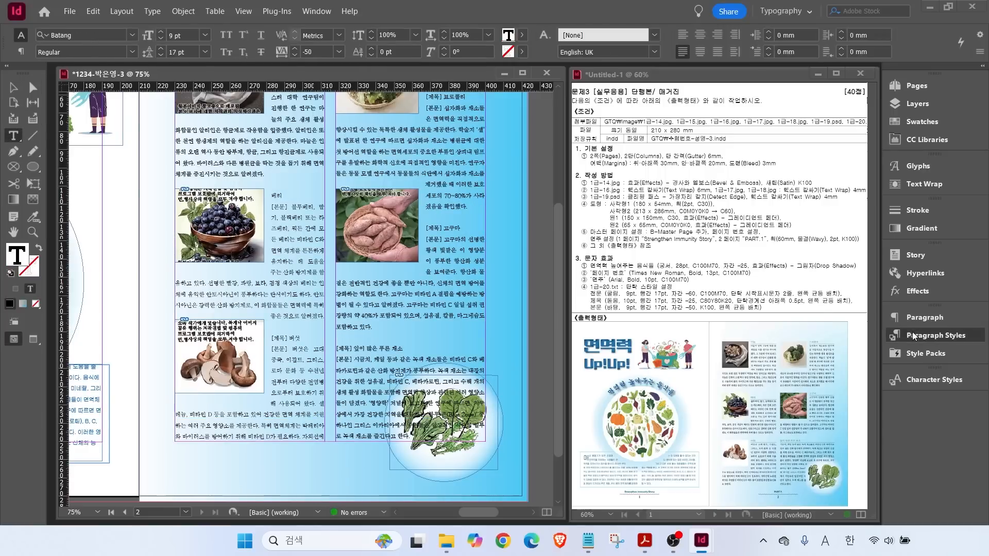
{"action": "left_click", "coordinate": [912, 336]}
{"action": "left_click", "coordinate": [758, 371]}
{"action": "left_click", "coordinate": [272, 207]}
{"action": "key", "text": "Delete"}
{"action": "key", "text": "Delete"}
{"action": "key", "text": "Delete"}
{"action": "key", "text": "Delete"}
{"action": "key", "text": "Delete"}
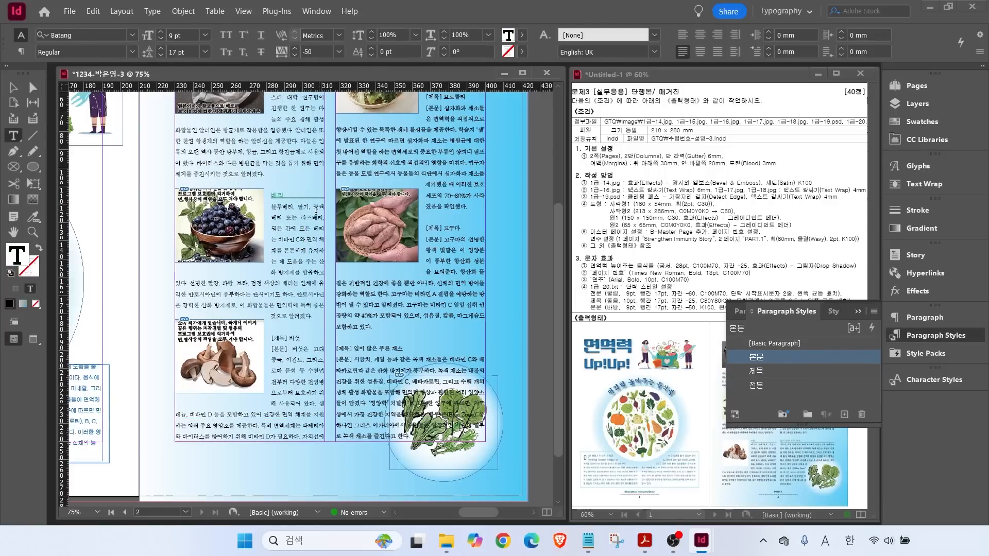
{"action": "key", "text": "Escape"}
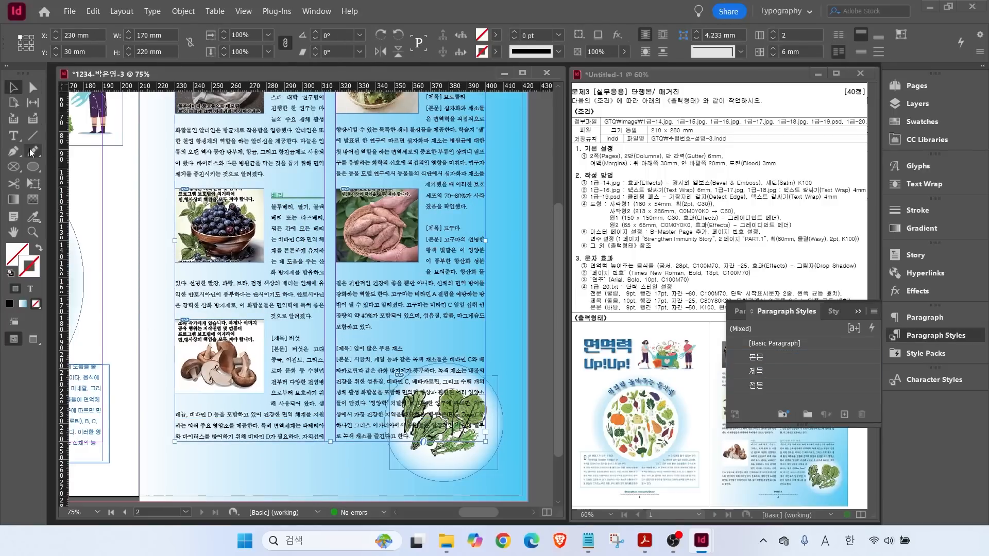
- Move the mushroom image down to Y 191 mm so it lines up with the 버섯 section
{"action": "left_click", "coordinate": [133, 336]}
{"action": "left_click", "coordinate": [221, 368]}
{"action": "key", "text": "Down"}
{"action": "key", "text": "Down"}
{"action": "key", "text": "Down"}
{"action": "key", "text": "Down"}
- Delete the [제목] and [본문] labels from the 버섯 section and apply the 제목 style to its title
{"action": "key", "text": "Down"}
{"action": "key", "text": "Down"}
{"action": "key", "text": "Down"}
{"action": "key", "text": "Down"}
{"action": "key", "text": "Down"}
{"action": "key", "text": "Down"}
{"action": "key", "text": "Down"}
{"action": "key", "text": "Down"}
{"action": "key", "text": "Down"}
{"action": "key", "text": "Down"}
{"action": "key", "text": "Down"}
{"action": "key", "text": "Down"}
{"action": "key", "text": "Down"}
{"action": "key", "text": "Down"}
{"action": "key", "text": "Down"}
{"action": "key", "text": "Down"}
{"action": "key", "text": "Down"}
{"action": "key", "text": "Down"}
{"action": "key", "text": "Down"}
{"action": "key", "text": "Down"}
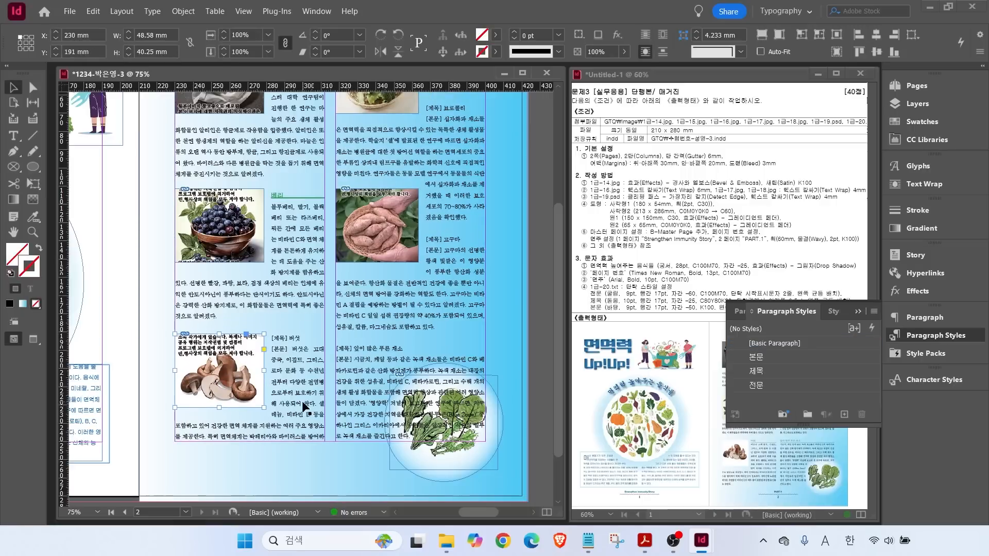
{"action": "left_click", "coordinate": [13, 135]}
{"action": "left_click", "coordinate": [272, 338]}
{"action": "key", "text": "Delete"}
{"action": "key", "text": "Delete"}
{"action": "key", "text": "Delete"}
{"action": "key", "text": "Delete"}
{"action": "key", "text": "Delete"}
{"action": "left_click", "coordinate": [755, 371]}
{"action": "key", "text": "Down"}
{"action": "key", "text": "Delete"}
{"action": "key", "text": "Delete"}
{"action": "key", "text": "Delete"}
{"action": "key", "text": "Delete"}
{"action": "key", "text": "Delete"}
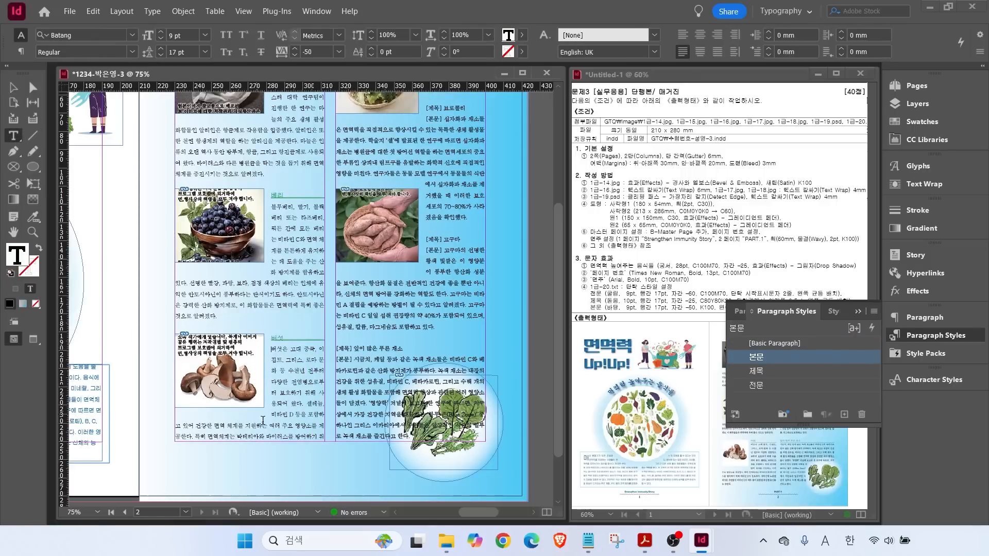
- Lengthen the page 2 text frame downward to about 230.7 mm high
{"action": "key", "text": "Escape"}
{"action": "scroll", "coordinate": [318, 452], "scroll_direction": "up", "scroll_amount": 4}
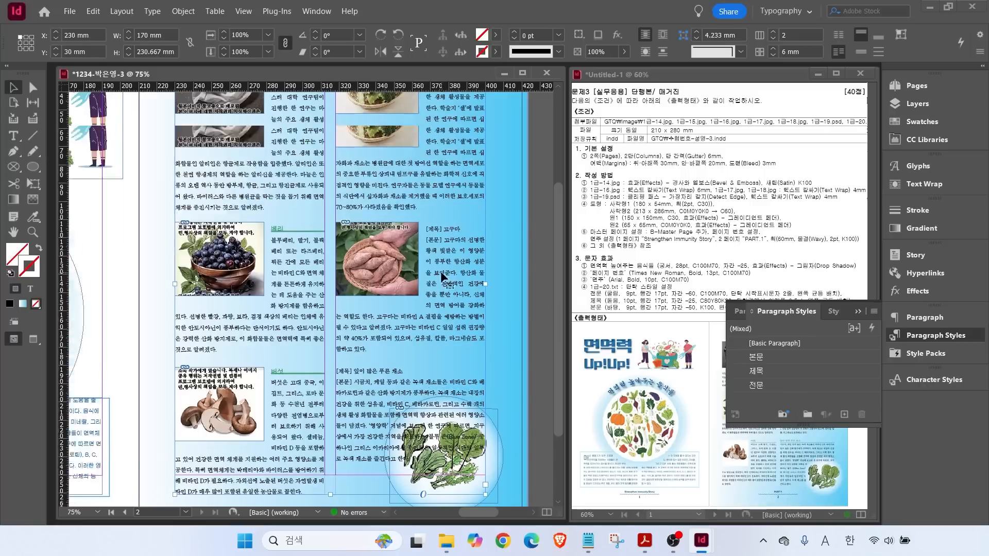
- Delete the [제목] and [본문] labels from the 브로콜리 section and apply the 제목 style to its title
{"action": "left_click", "coordinate": [14, 136]}
{"action": "left_click", "coordinate": [435, 146]}
{"action": "key", "text": "Delete"}
{"action": "key", "text": "Delete"}
{"action": "key", "text": "Delete"}
{"action": "key", "text": "Delete"}
{"action": "key", "text": "Delete"}
{"action": "key", "text": "Delete"}
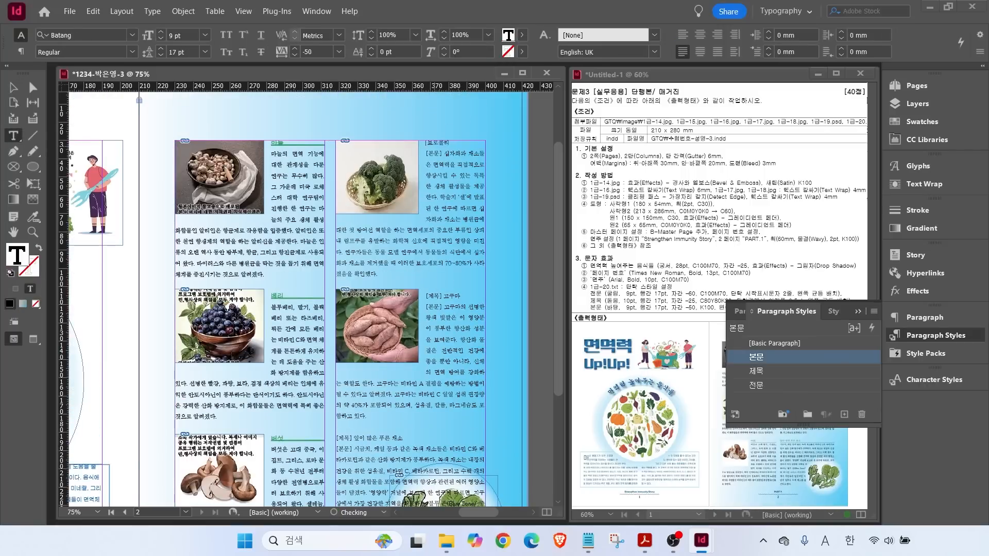
{"action": "left_click", "coordinate": [756, 371]}
{"action": "left_click", "coordinate": [427, 155]}
{"action": "key", "text": "Delete"}
{"action": "key", "text": "Delete"}
{"action": "key", "text": "Delete"}
{"action": "key", "text": "Delete"}
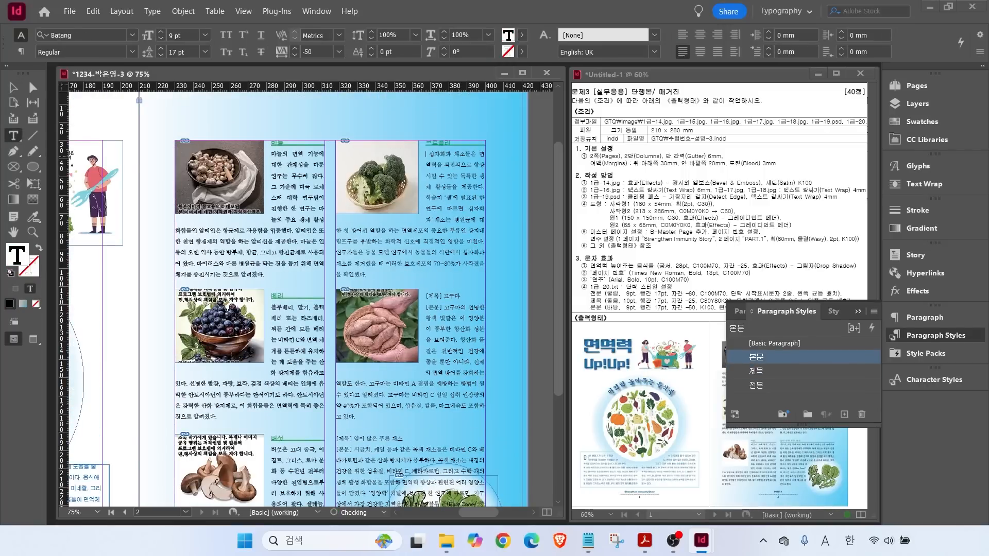
- Delete the [제목] and [본문] labels from the 고구마 section and apply the 제목 style to its title
{"action": "left_click", "coordinate": [425, 297]}
{"action": "key", "text": "Delete"}
{"action": "key", "text": "Delete"}
{"action": "key", "text": "Delete"}
{"action": "key", "text": "Delete"}
{"action": "key", "text": "Delete"}
{"action": "left_click", "coordinate": [756, 372]}
{"action": "left_click", "coordinate": [427, 307]}
{"action": "key", "text": "Delete"}
{"action": "key", "text": "Delete"}
{"action": "key", "text": "Delete"}
{"action": "key", "text": "Delete"}
{"action": "key", "text": "Delete"}
- Delete the [제목] and [본문] labels from the 잎이 많은 푸른 채소 section and apply the 제목 style to its title
{"action": "scroll", "coordinate": [434, 336], "scroll_direction": "down", "scroll_amount": 3}
{"action": "left_click", "coordinate": [337, 358]}
{"action": "key", "text": "Delete"}
{"action": "key", "text": "Delete"}
{"action": "key", "text": "Delete"}
{"action": "key", "text": "Delete"}
{"action": "key", "text": "Delete"}
{"action": "left_click", "coordinate": [756, 371]}
{"action": "left_click", "coordinate": [337, 369]}
{"action": "key", "text": "Delete"}
{"action": "key", "text": "Delete"}
{"action": "key", "text": "Delete"}
{"action": "key", "text": "Delete"}
{"action": "key", "text": "Delete"}
{"action": "key", "text": "Delete"}
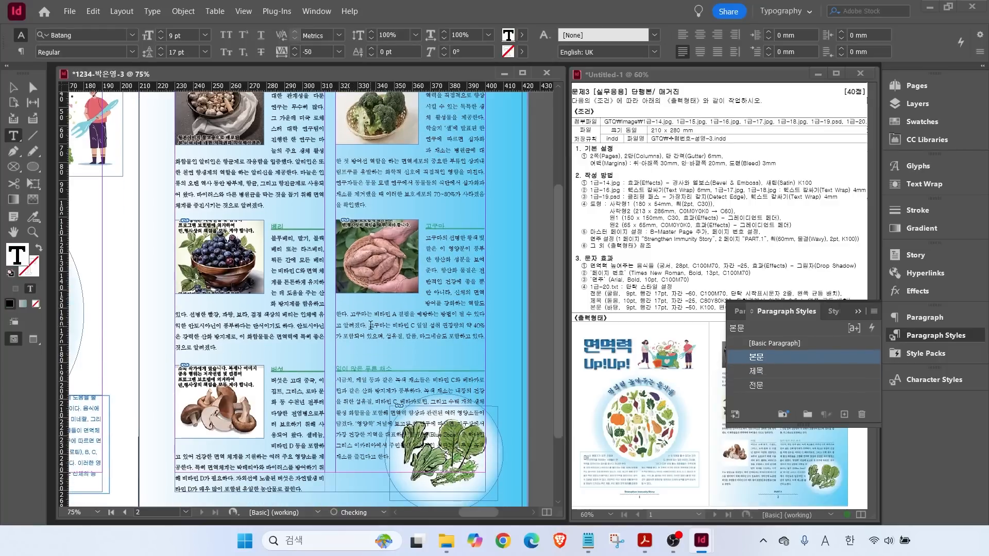
- Give the leafy vegetable image on page 2 a clipping path of type Detect Edges
{"action": "scroll", "coordinate": [388, 397], "scroll_direction": "down", "scroll_amount": 1}
{"action": "left_click", "coordinate": [913, 335]}
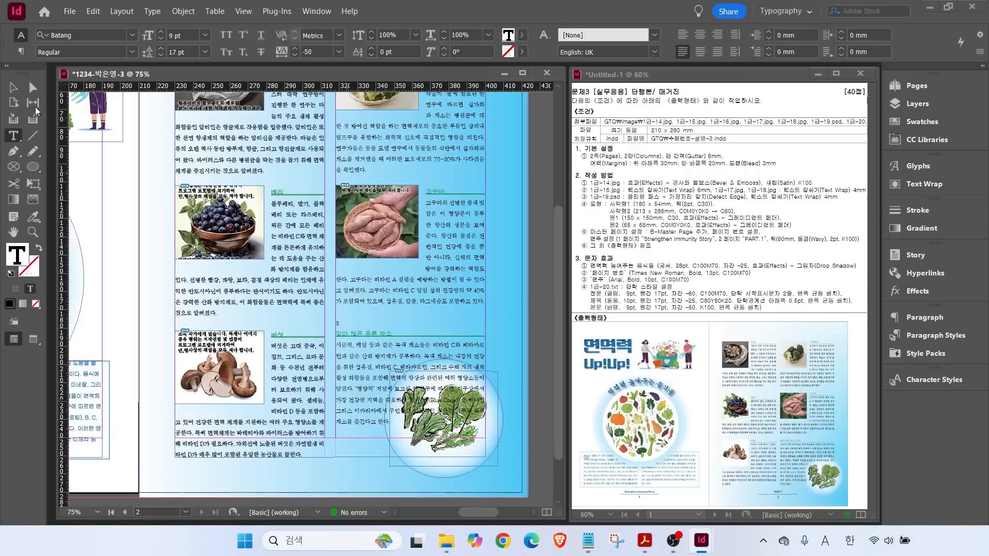
{"action": "left_click", "coordinate": [12, 90]}
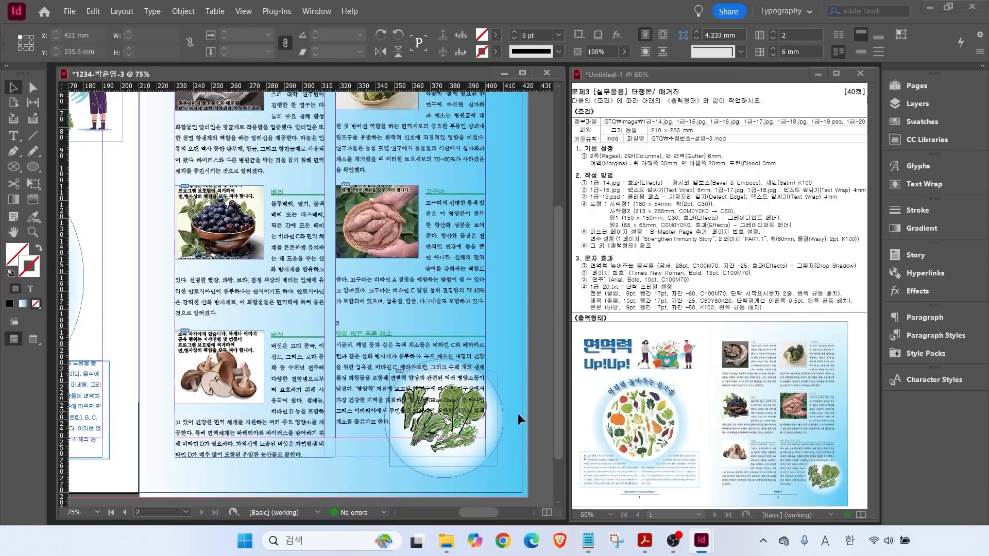
{"action": "left_click", "coordinate": [488, 430]}
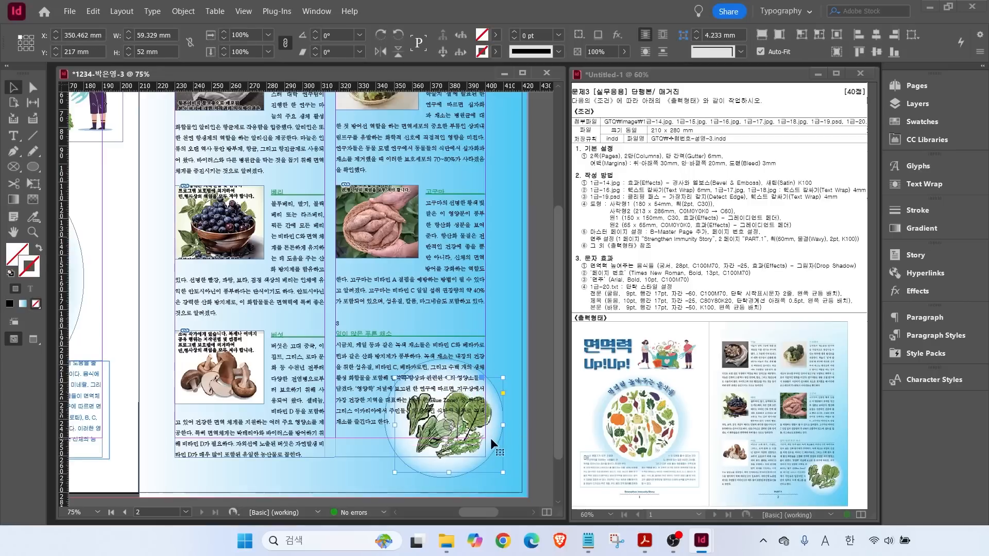
{"action": "left_click", "coordinate": [183, 11]}
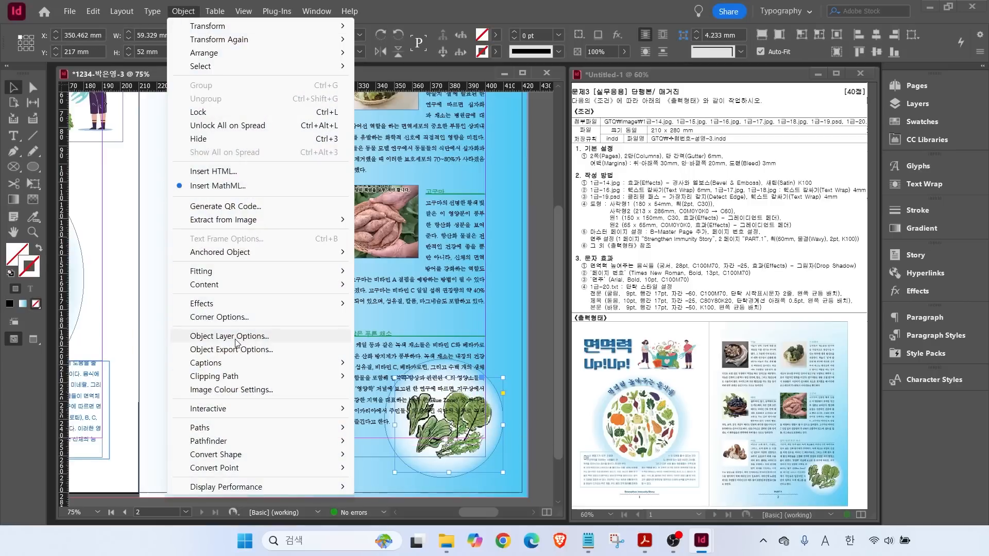
{"action": "mouse_move", "coordinate": [231, 376]}
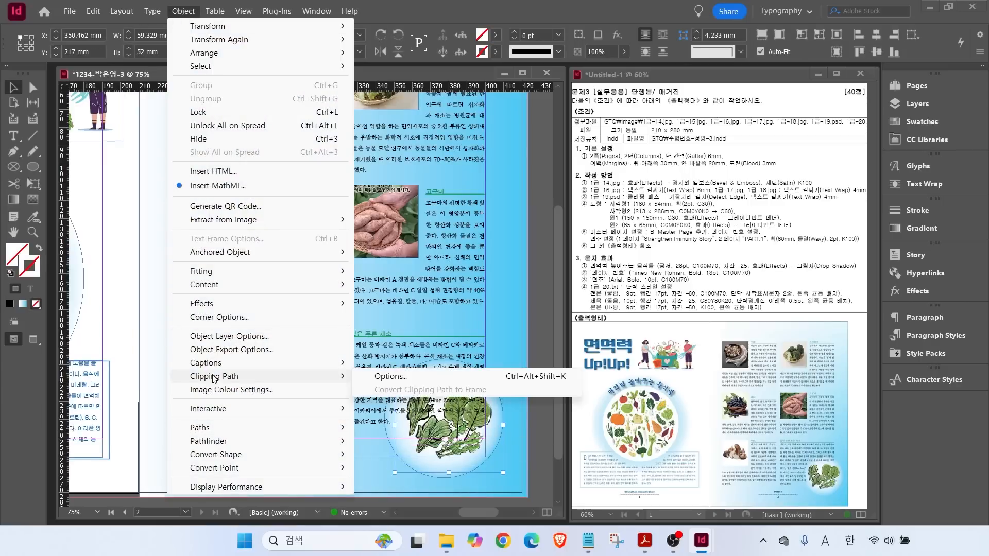
{"action": "left_click", "coordinate": [395, 377]}
{"action": "left_click", "coordinate": [493, 210]}
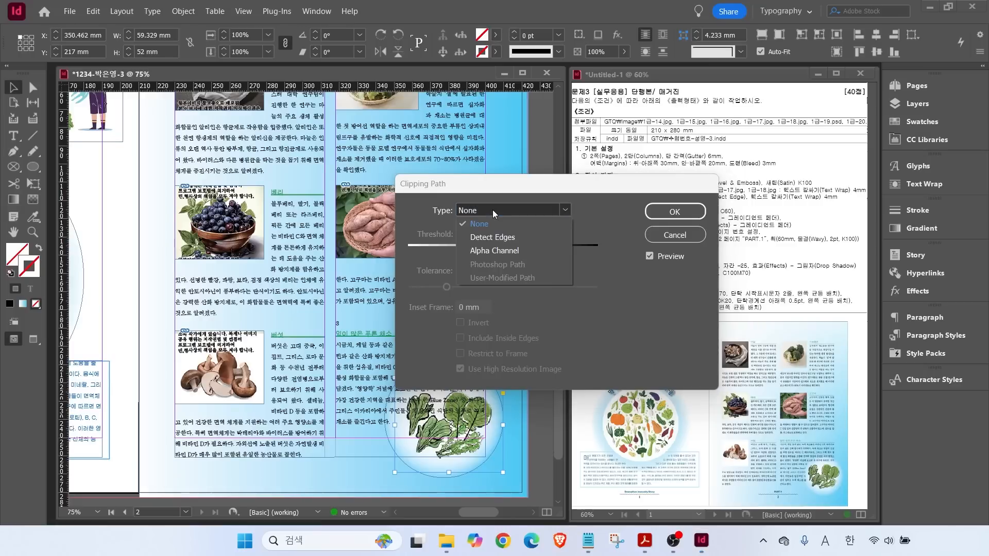
{"action": "left_click", "coordinate": [492, 237]}
{"action": "left_click", "coordinate": [675, 211]}
- Wrap the text around the leafy vegetable image's object shape and shift the image slightly toward page 2's lower right corner
{"action": "left_click", "coordinate": [924, 184]}
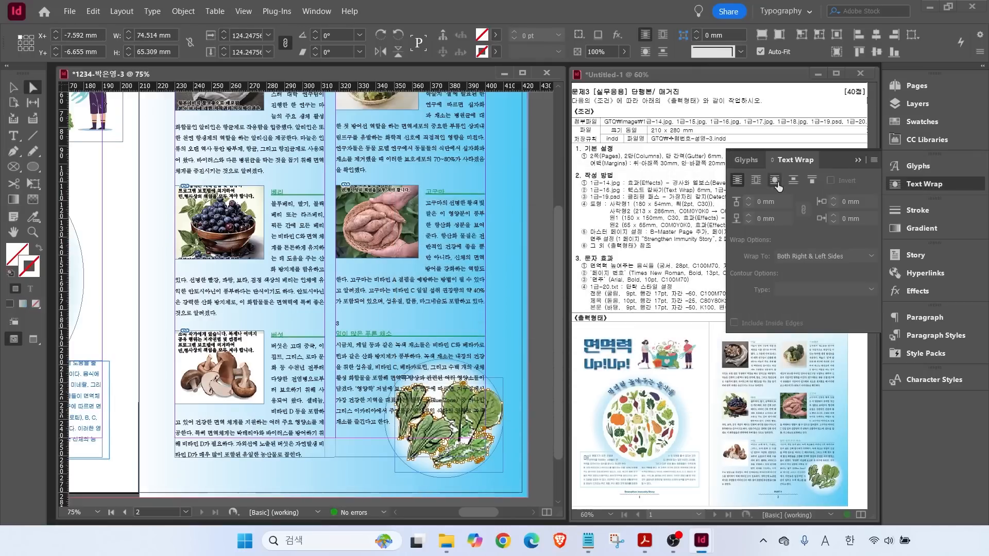
{"action": "left_click", "coordinate": [775, 180]}
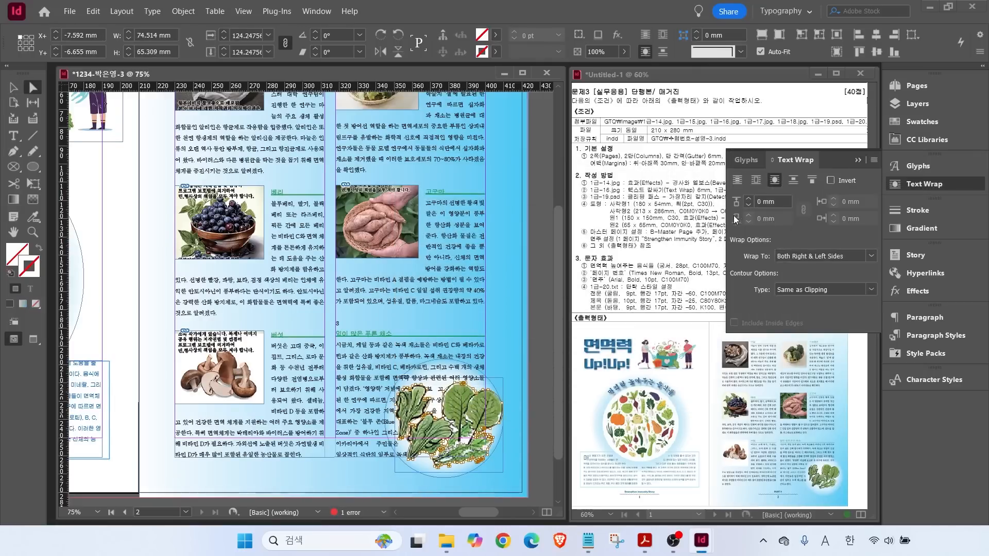
{"action": "left_click", "coordinate": [14, 88]}
{"action": "left_click_drag", "start_coordinate": [494, 420], "coordinate": [512, 431]}
{"action": "key", "text": "ctrl+alt+0"}
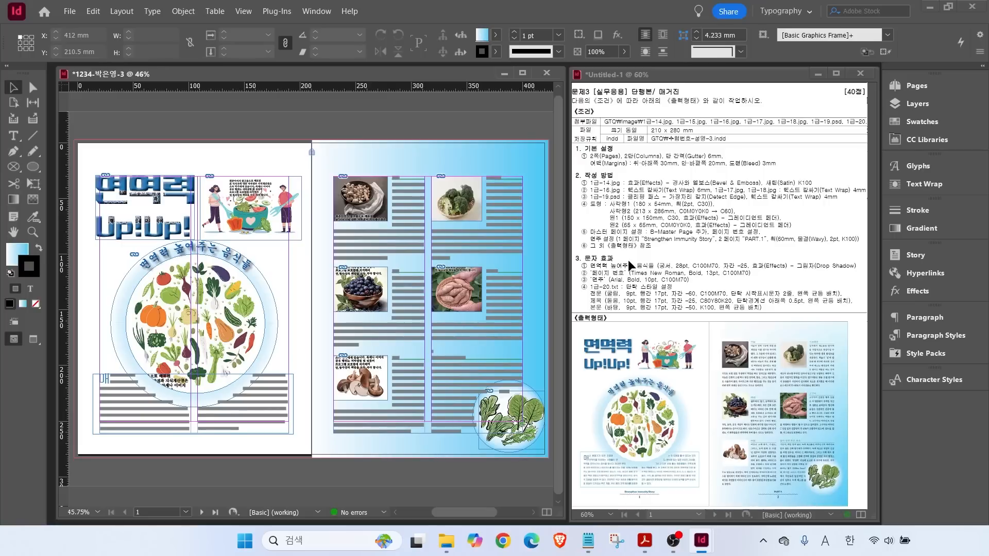
{"action": "left_click_drag", "start_coordinate": [608, 224], "coordinate": [591, 204]}
{"action": "left_click_drag", "start_coordinate": [658, 239], "coordinate": [733, 237]}
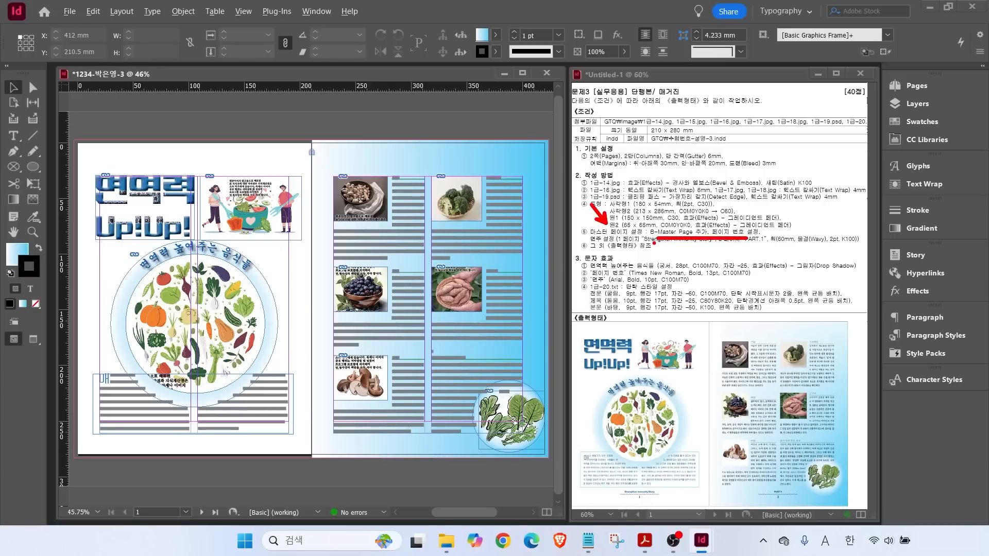
- View the A-Parent spread and return to the document spread of pages 1-2
{"action": "left_click", "coordinate": [909, 90]}
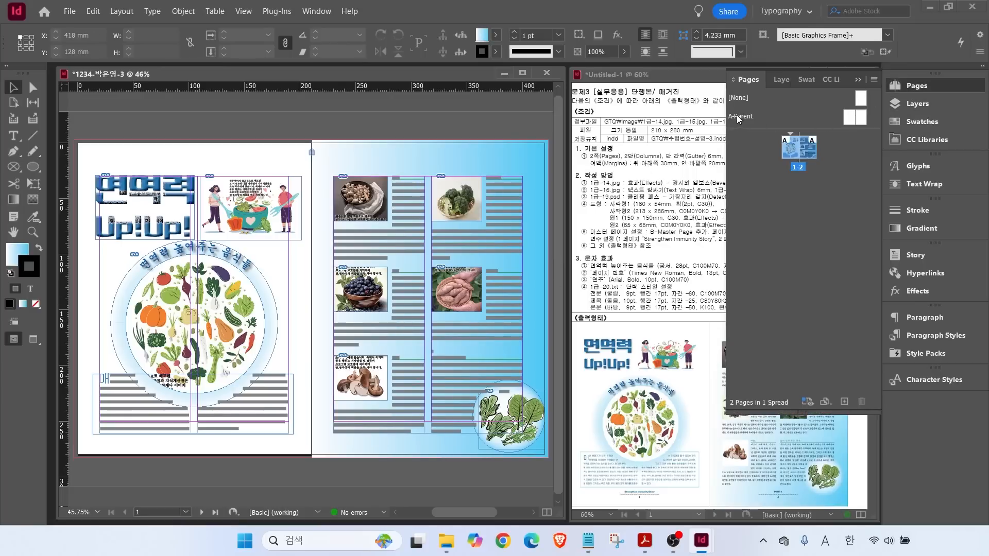
{"action": "key", "text": "ctrl"}
{"action": "left_click", "coordinate": [744, 119]}
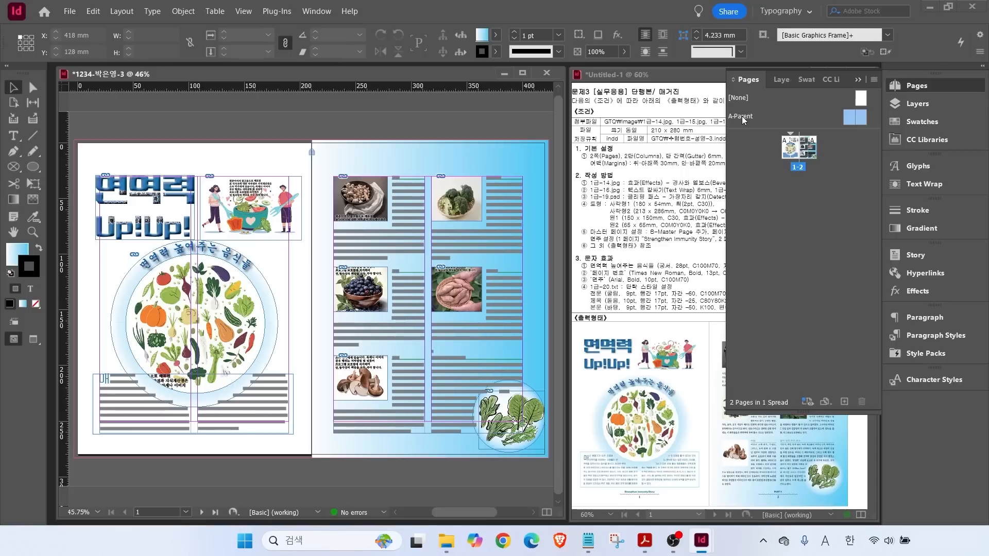
{"action": "double_click", "coordinate": [743, 117]}
{"action": "key", "text": "ctrl"}
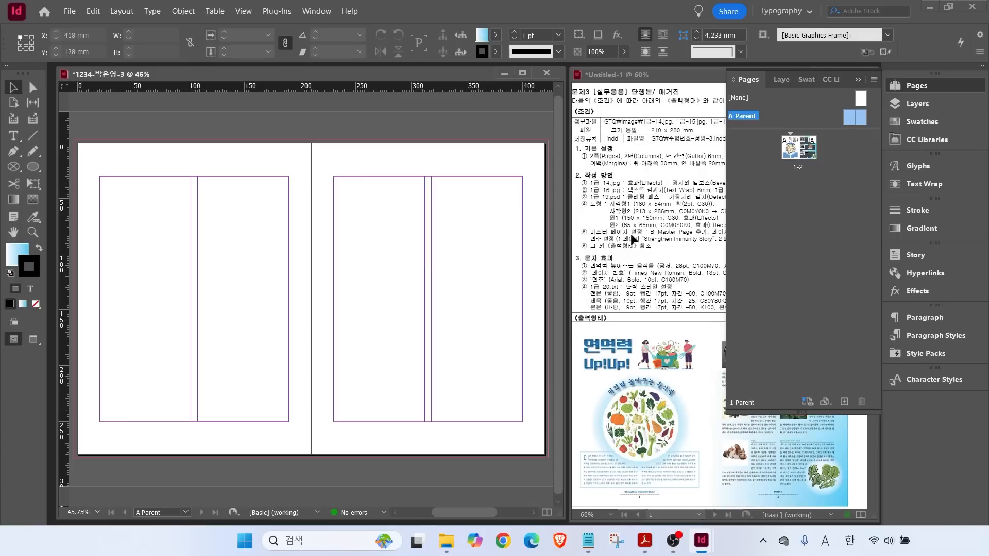
{"action": "double_click", "coordinate": [790, 145]}
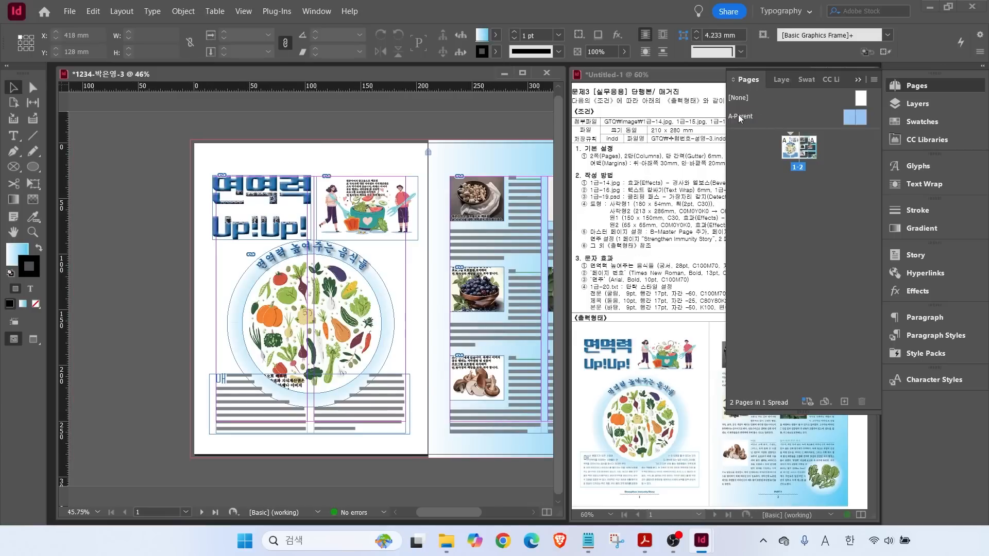
- Create a new two-page parent with prefix B, named Parent, based on none, at 210 × 280 mm
{"action": "key", "text": "ctrl"}
{"action": "right_click", "coordinate": [739, 116]}
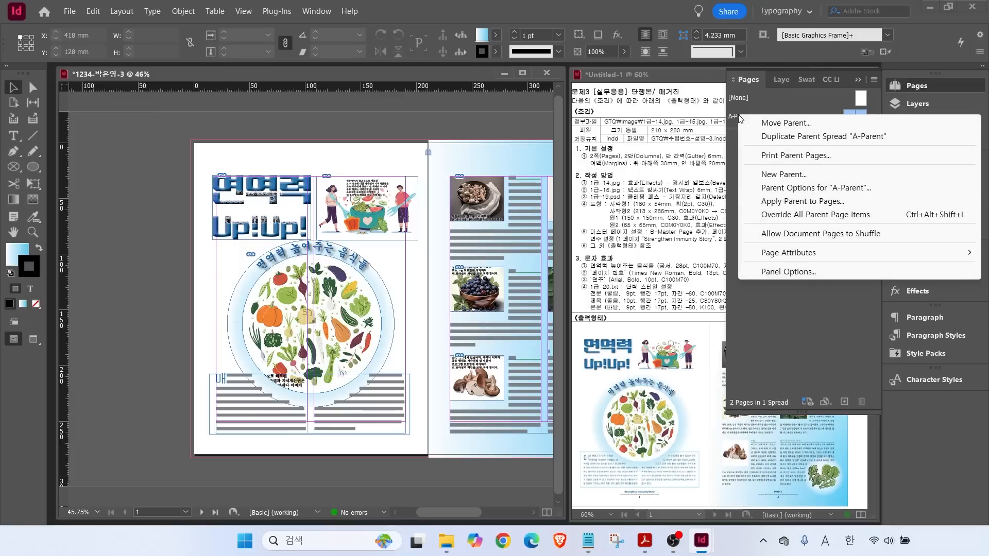
{"action": "key", "text": "ctrl"}
{"action": "key", "text": "ctrl"}
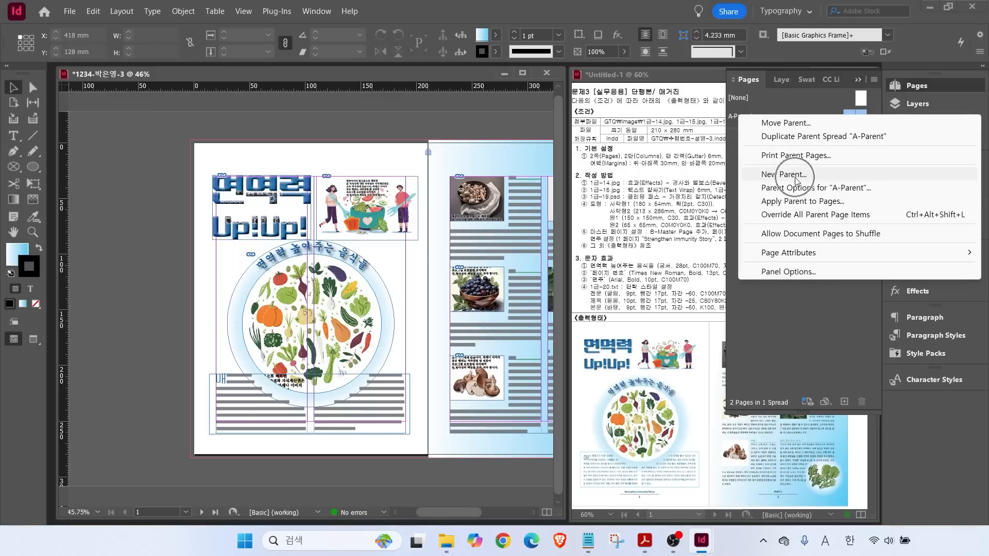
{"action": "left_click", "coordinate": [794, 175]}
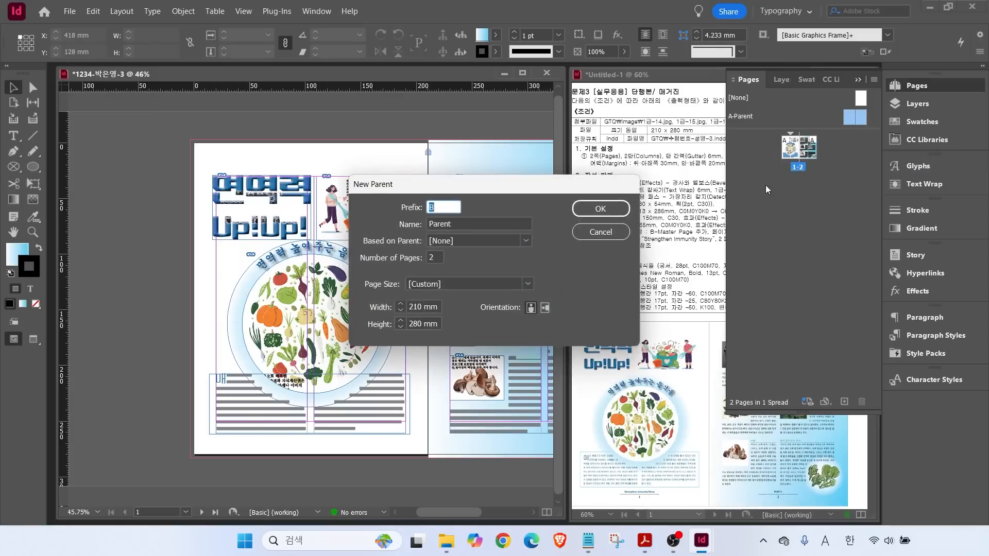
{"action": "key", "text": "ctrl"}
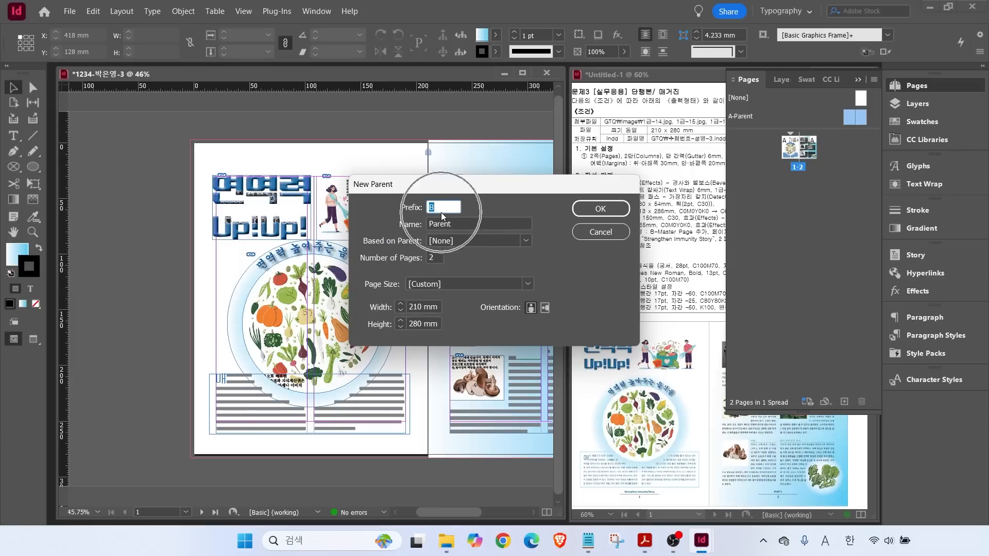
{"action": "key", "text": "alt"}
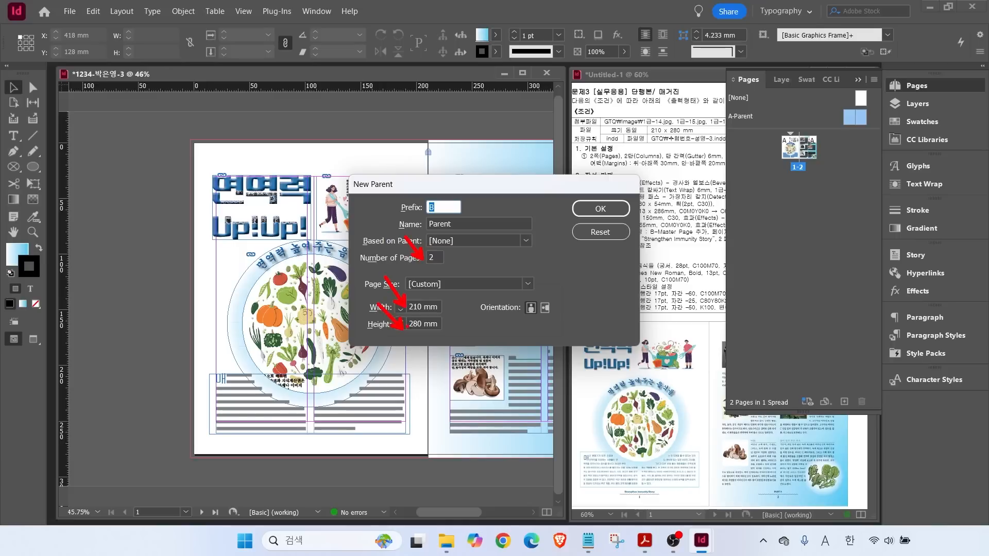
{"action": "left_click", "coordinate": [600, 209]}
{"action": "left_click", "coordinate": [744, 138]}
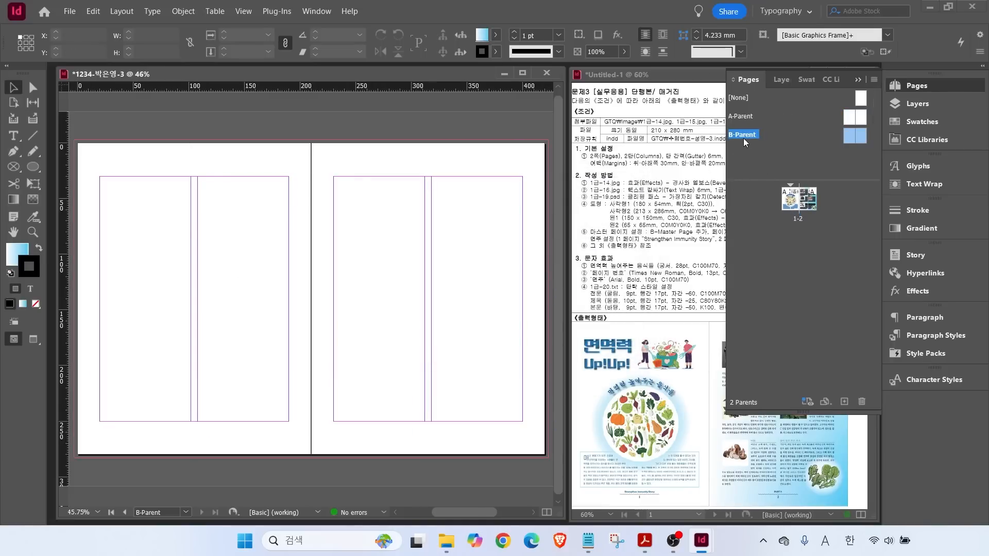
{"action": "left_click", "coordinate": [777, 228]}
{"action": "key", "text": "ctrl+2"}
{"action": "mouse_move", "coordinate": [805, 226]}
{"action": "left_mouse_down"}
{"action": "mouse_move", "coordinate": [756, 204]}
{"action": "mouse_move", "coordinate": [792, 170]}
{"action": "mouse_move", "coordinate": [821, 187]}
{"action": "mouse_move", "coordinate": [808, 219]}
{"action": "left_mouse_up"}
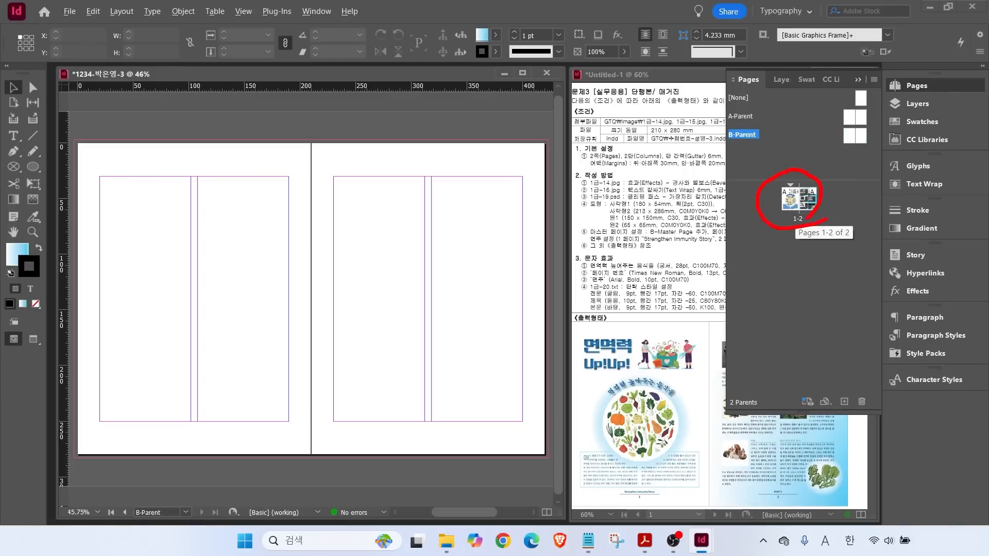
{"action": "left_click_drag", "start_coordinate": [753, 150], "coordinate": [782, 188]}
{"action": "left_click_drag", "start_coordinate": [841, 158], "coordinate": [811, 190]}
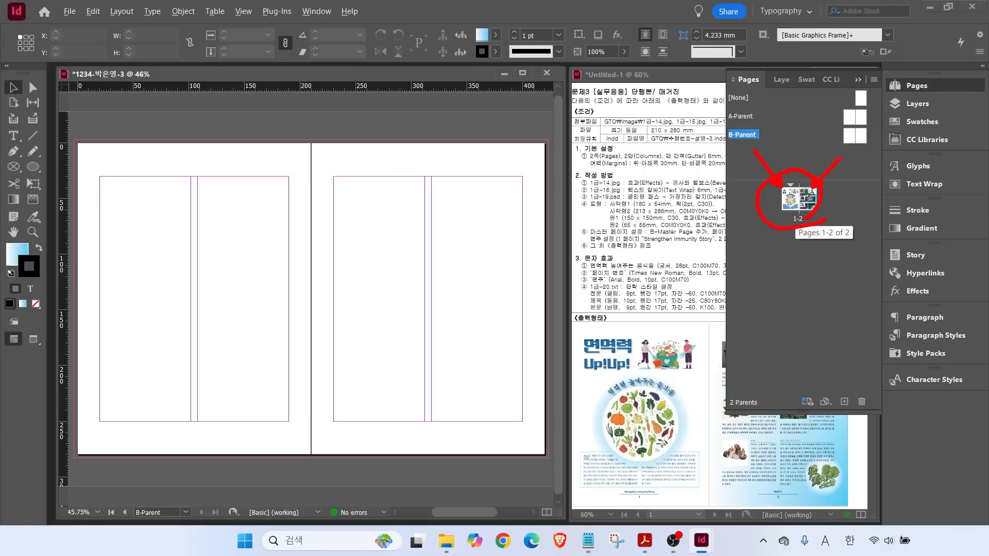
{"action": "key", "text": "Escape"}
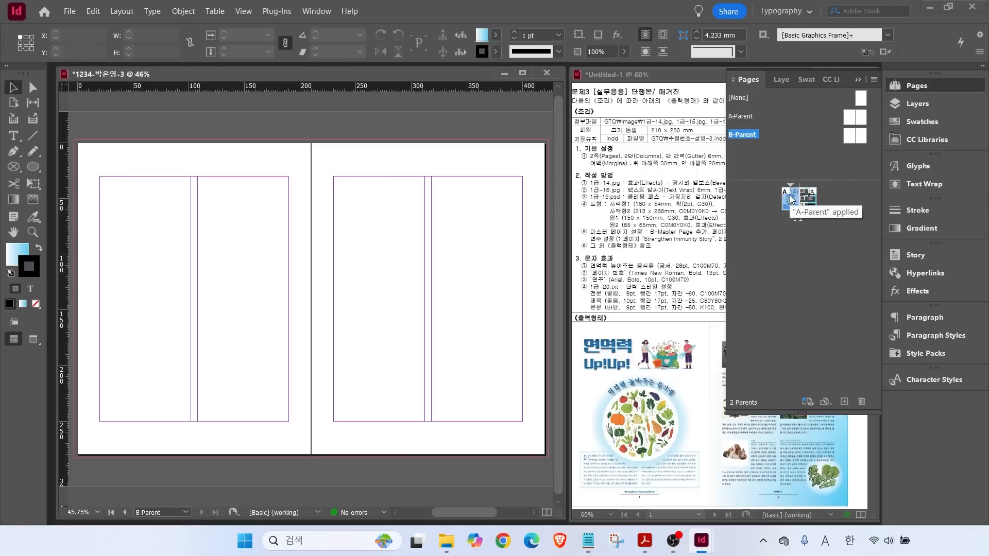
- Apply B-Parent to all pages of the document
{"action": "right_click", "coordinate": [792, 199]}
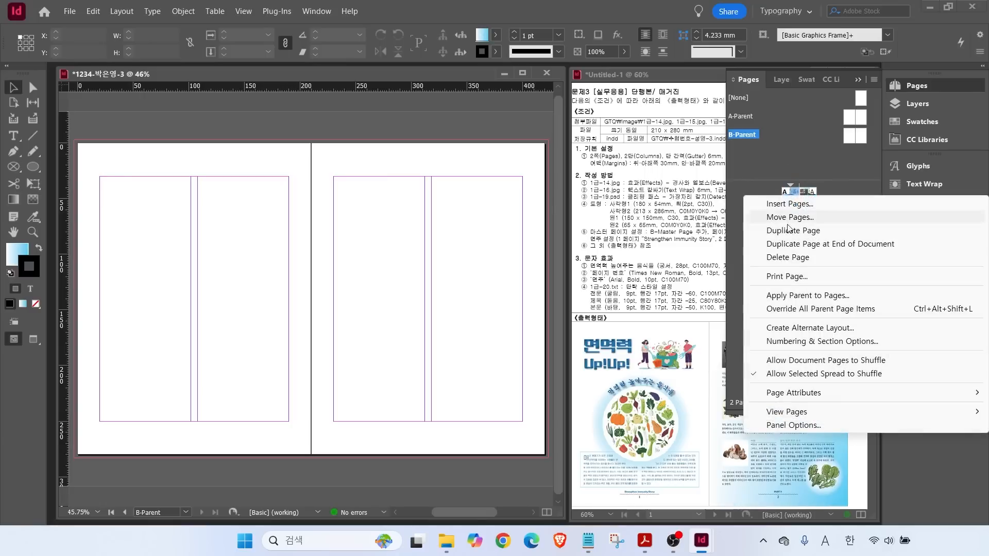
{"action": "left_click", "coordinate": [778, 296]}
{"action": "left_click", "coordinate": [466, 256]}
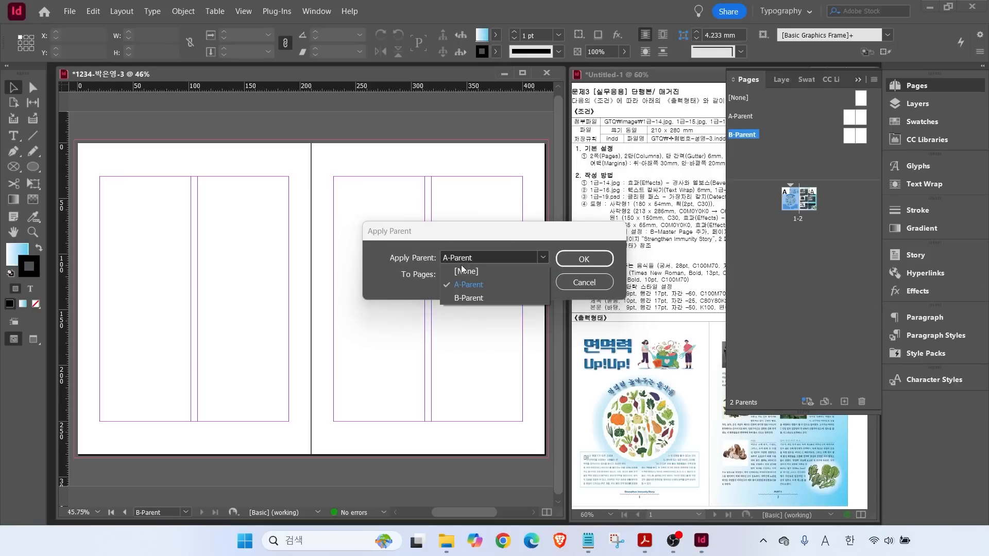
{"action": "left_click", "coordinate": [470, 298]}
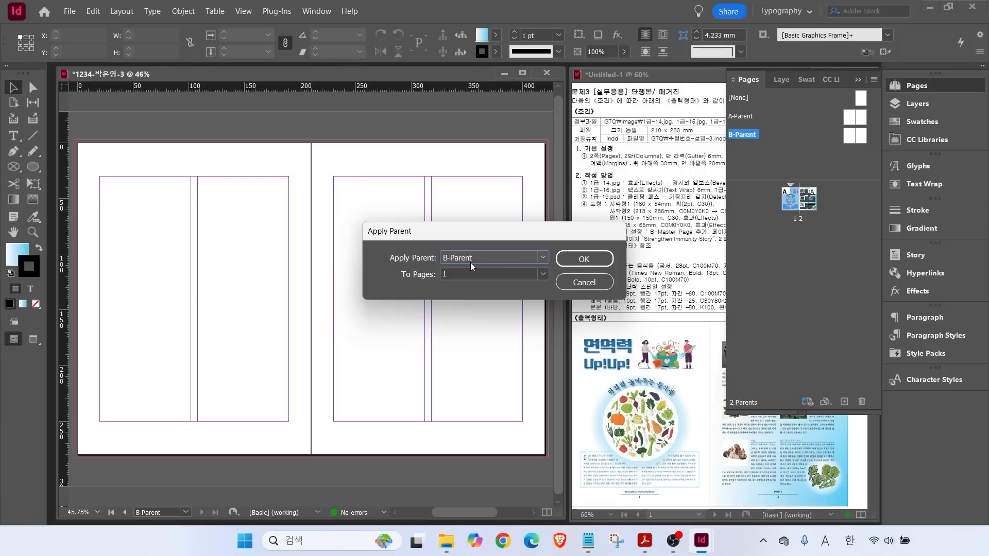
{"action": "left_click", "coordinate": [538, 273]}
{"action": "left_click", "coordinate": [470, 290]}
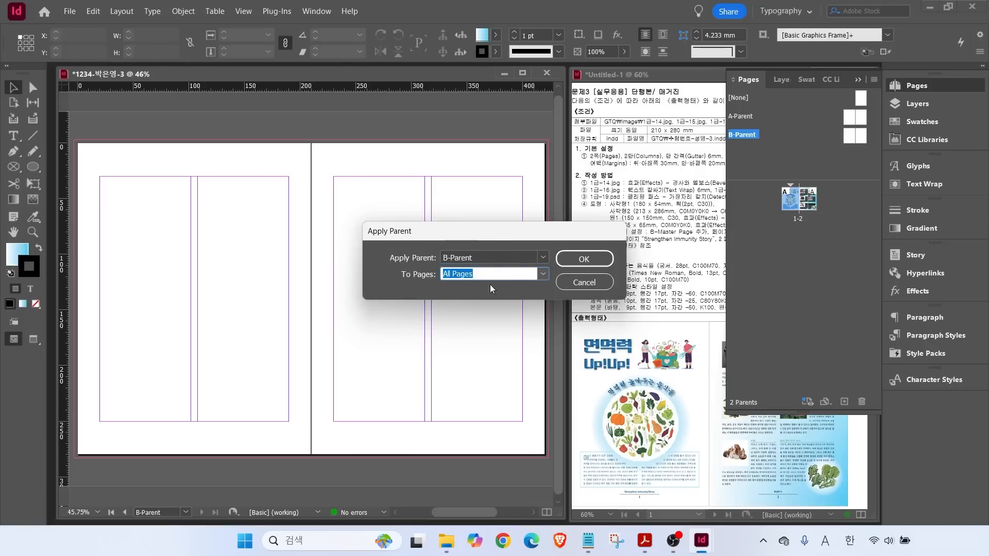
{"action": "left_click", "coordinate": [583, 259]}
{"action": "key", "text": "ctrl+2"}
{"action": "mouse_move", "coordinate": [827, 218]}
{"action": "left_mouse_down"}
{"action": "mouse_move", "coordinate": [793, 174]}
{"action": "mouse_move", "coordinate": [826, 221]}
{"action": "left_mouse_up"}
{"action": "key", "text": "Escape"}
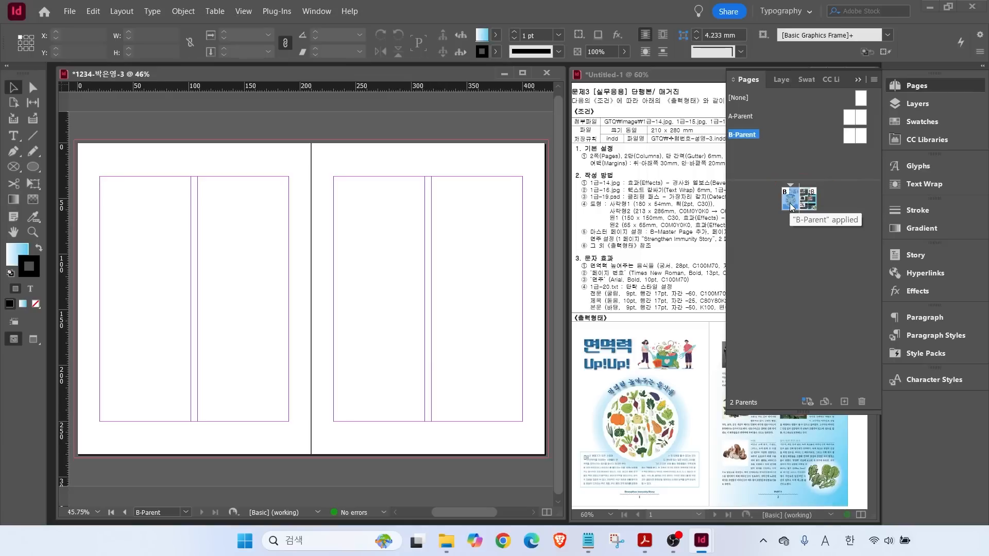
- On B-Parent's left page, add a text frame about 12.5 × 10.5 mm below the bottom margin and insert a current page number marker
{"action": "left_click", "coordinate": [745, 134]}
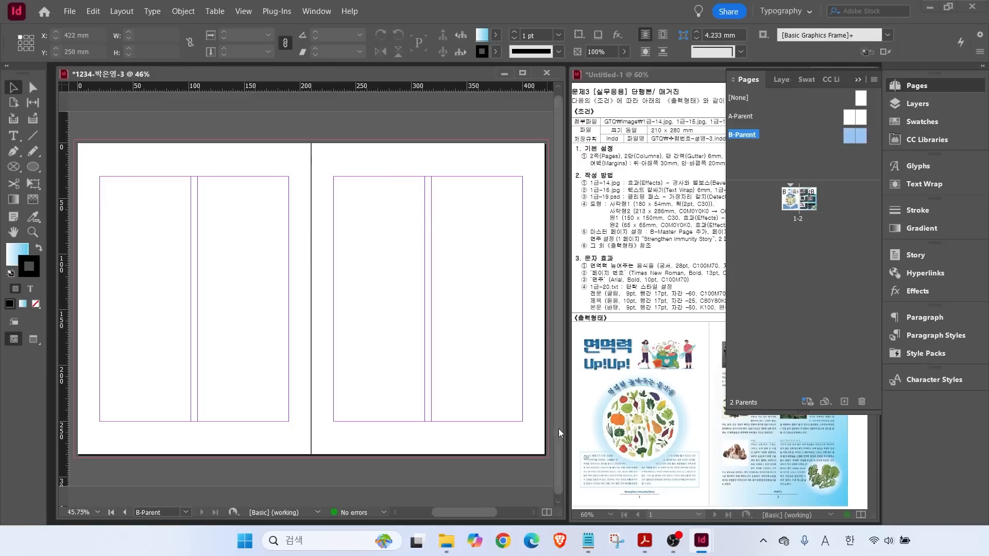
{"action": "left_click_drag", "start_coordinate": [640, 501], "coordinate": [669, 517]}
{"action": "left_click", "coordinate": [13, 136]}
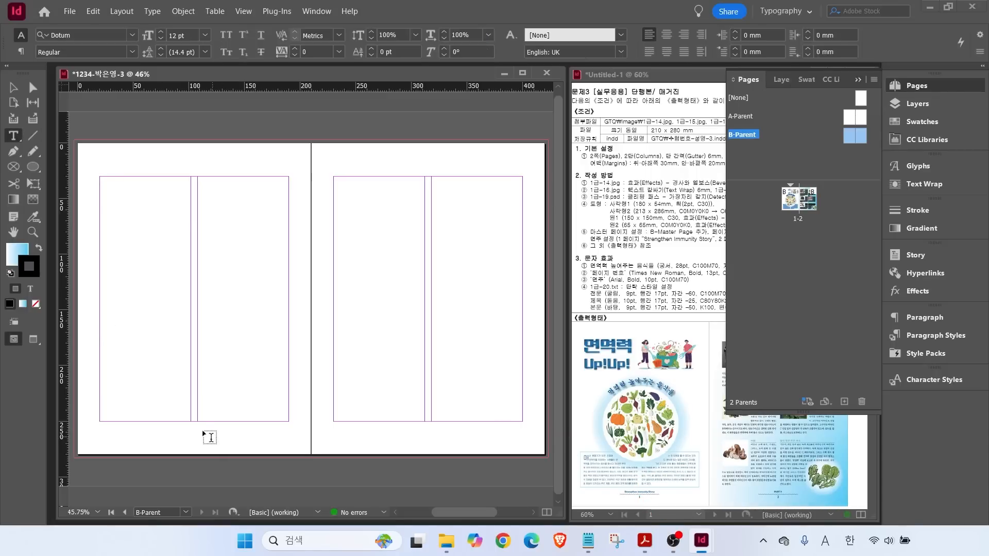
{"action": "left_click_drag", "start_coordinate": [189, 435], "coordinate": [203, 447]}
{"action": "scroll", "coordinate": [201, 441], "scroll_direction": "up", "scroll_amount": 5}
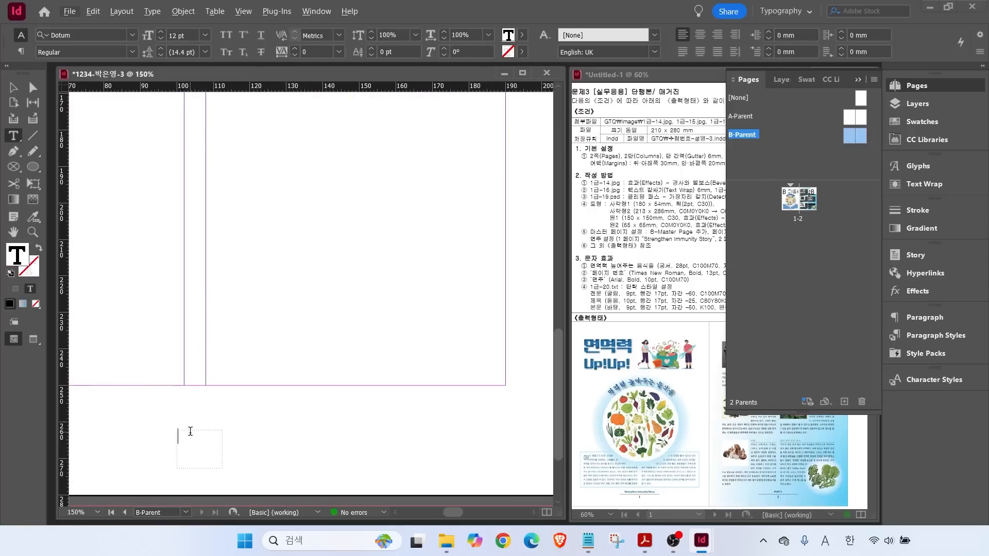
{"action": "left_click", "coordinate": [152, 11]}
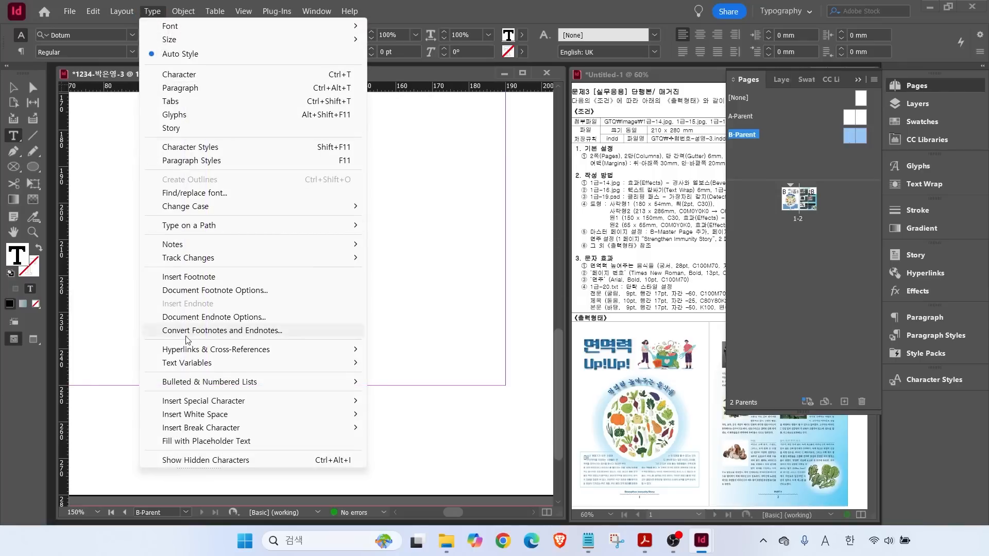
{"action": "mouse_move", "coordinate": [203, 404]}
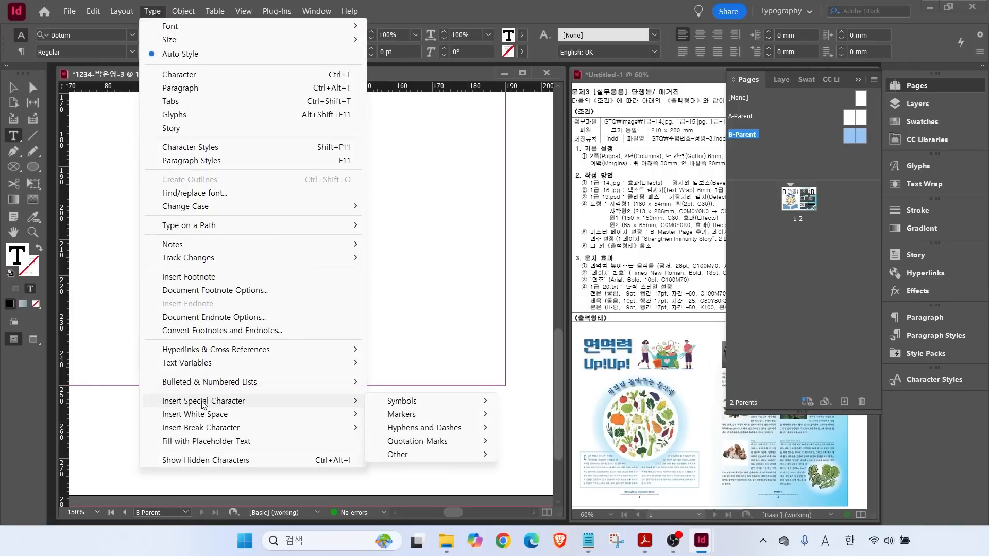
{"action": "mouse_move", "coordinate": [392, 419]}
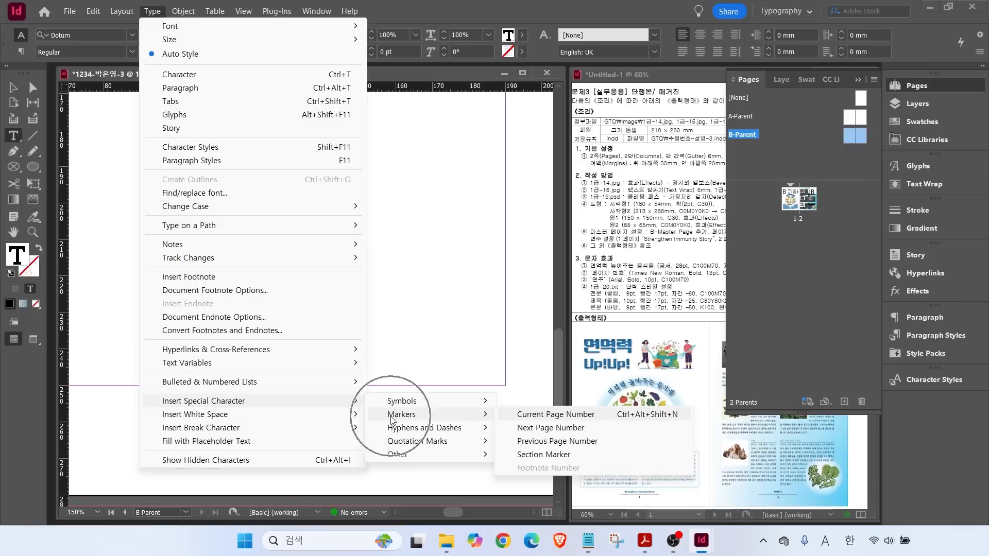
{"action": "left_click", "coordinate": [528, 419]}
{"action": "key", "text": "ctrl"}
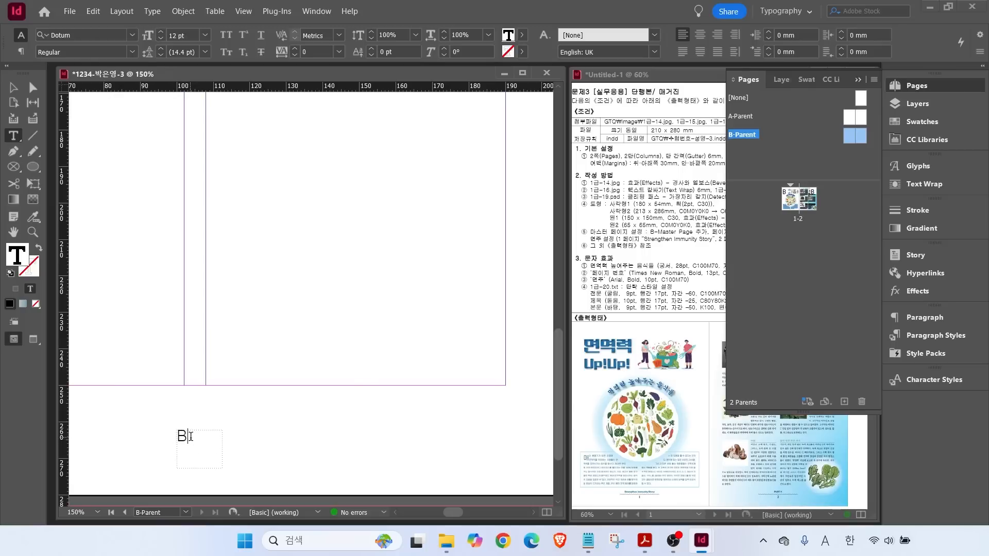
- Format the page number marker as Times New Roman Bold, 13 pt, centred, in the C=100 M=70 Y=0 K=0 swatch
{"action": "left_click_drag", "start_coordinate": [191, 436], "coordinate": [159, 433]}
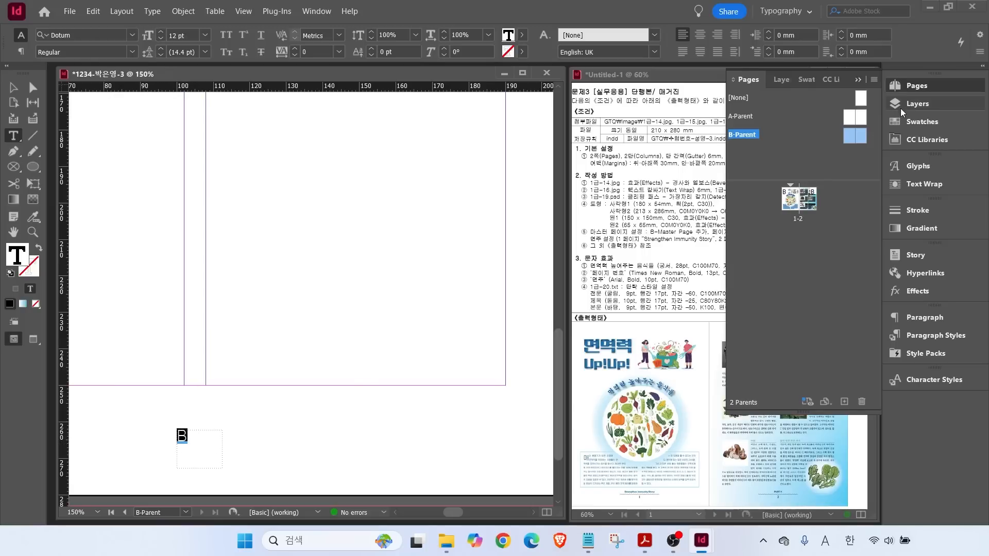
{"action": "left_click", "coordinate": [913, 88]}
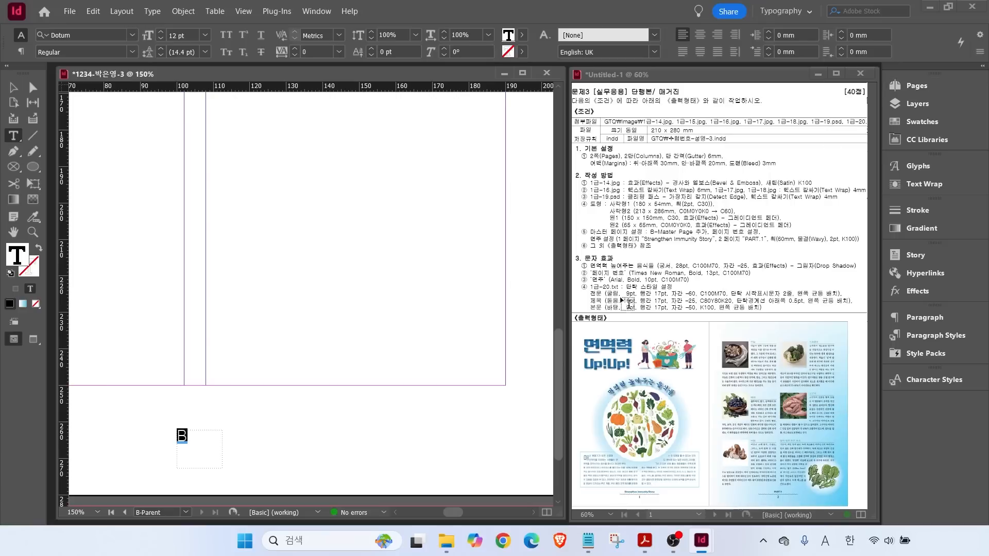
{"action": "key", "text": "ctrl"}
{"action": "left_click", "coordinate": [133, 35]}
{"action": "left_click", "coordinate": [129, 134]}
{"action": "left_click", "coordinate": [132, 52]}
{"action": "left_click", "coordinate": [57, 90]}
{"action": "left_click", "coordinate": [922, 122]}
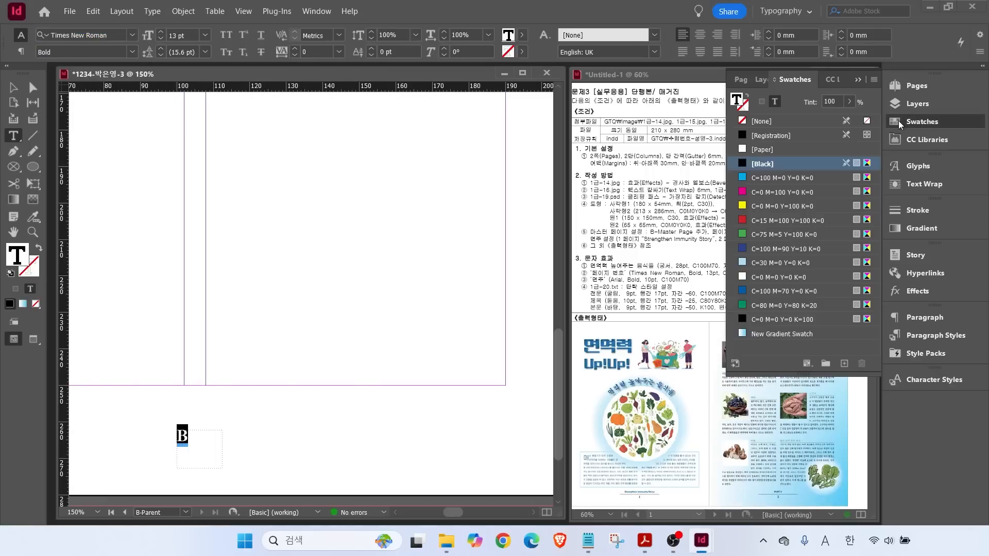
{"action": "left_click", "coordinate": [801, 293]}
{"action": "left_click", "coordinate": [700, 34]}
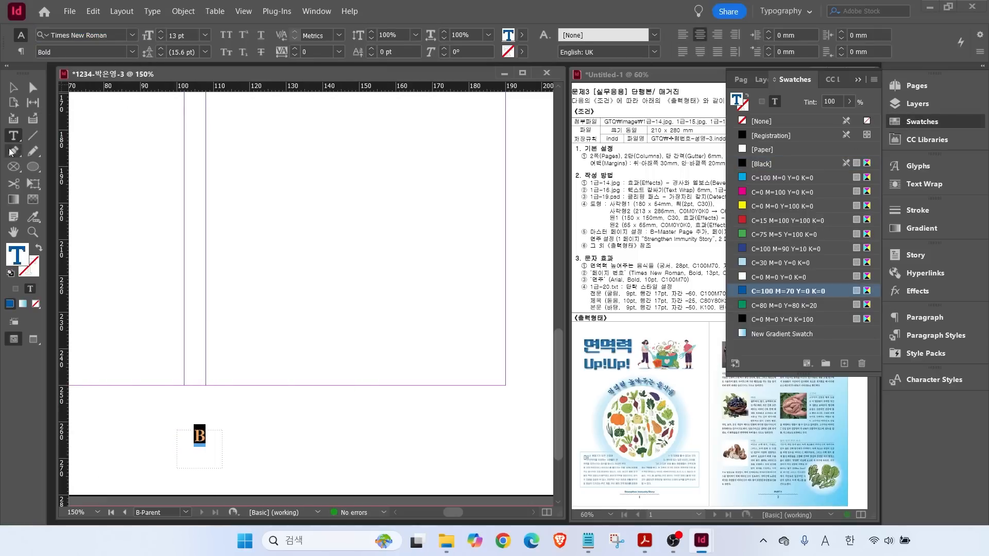
{"action": "key", "text": "Escape"}
{"action": "left_click", "coordinate": [930, 121]}
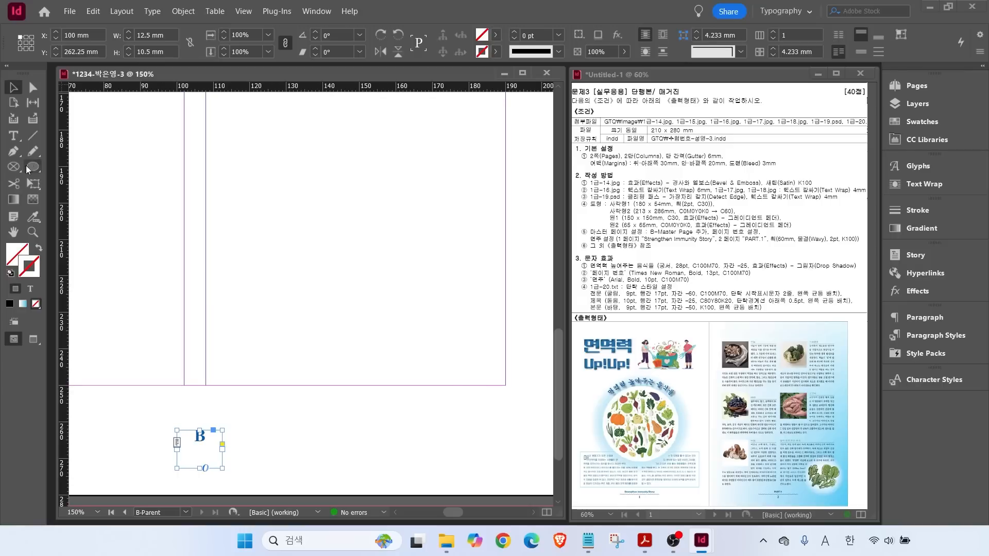
- Add a text frame about 69 × 7.2 mm above the page number with the text "Strengthen Immunity Story"
{"action": "left_click", "coordinate": [15, 136]}
{"action": "left_click_drag", "start_coordinate": [134, 386], "coordinate": [377, 390]}
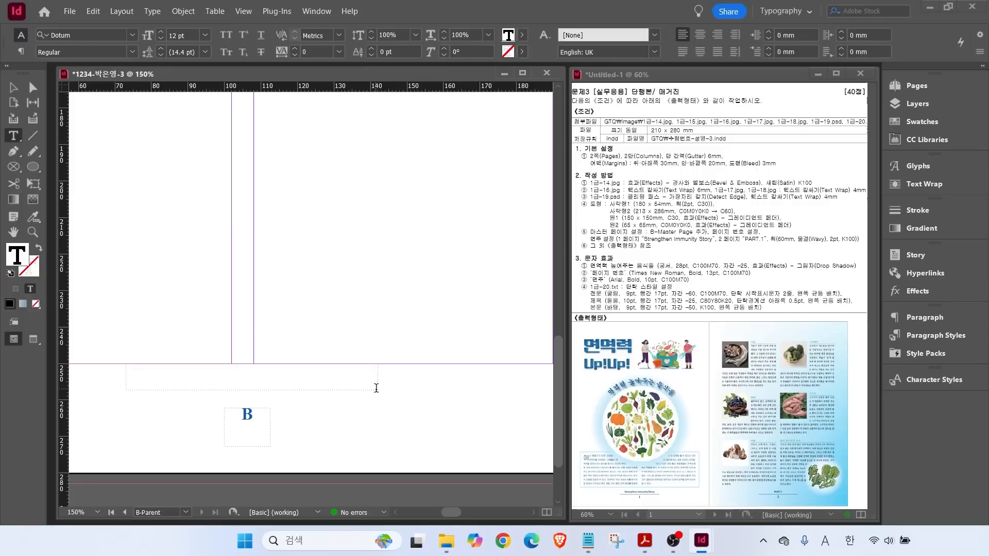
{"action": "type", "text": "Strengthen "}
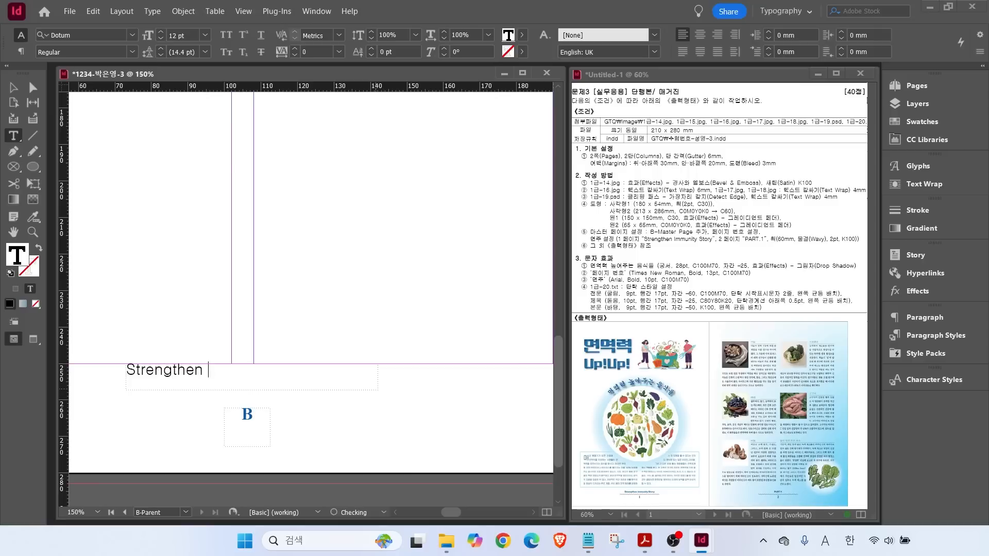
{"action": "type", "text": "Immunity Story"}
- Format the footer title as Arial Bold, 10 pt, centred, in C=100 M=70 Y=0 K=0, and move it slightly closer to the page number
{"action": "key", "text": "ctrl+a"}
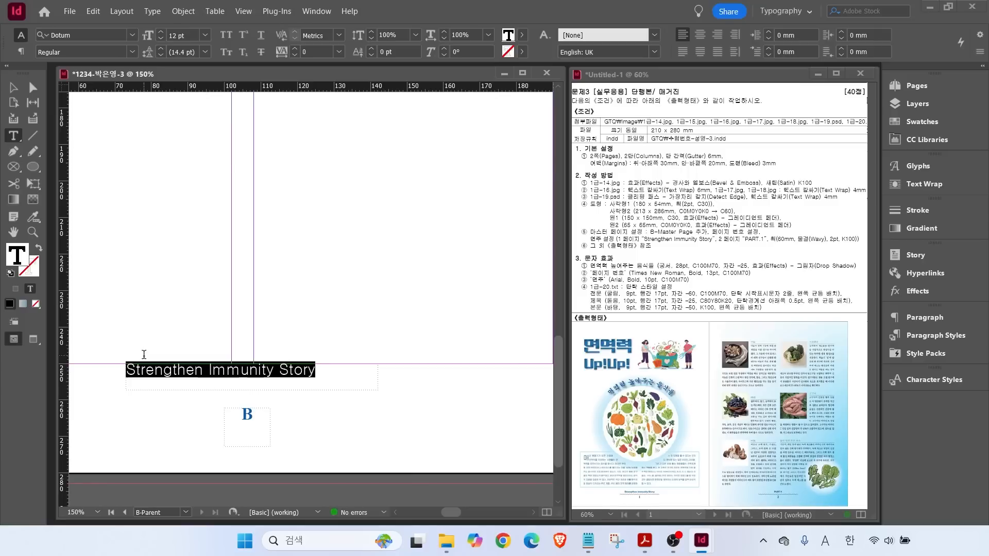
{"action": "key", "text": "ctrl"}
{"action": "key", "text": "ctrl"}
{"action": "left_click", "coordinate": [132, 36]}
{"action": "left_click", "coordinate": [49, 155]}
{"action": "left_click", "coordinate": [133, 52]}
{"action": "left_click", "coordinate": [67, 146]}
{"action": "left_click", "coordinate": [162, 39]}
{"action": "left_click", "coordinate": [162, 39]}
{"action": "key", "text": "ctrl+shift+c"}
{"action": "left_click", "coordinate": [958, 121]}
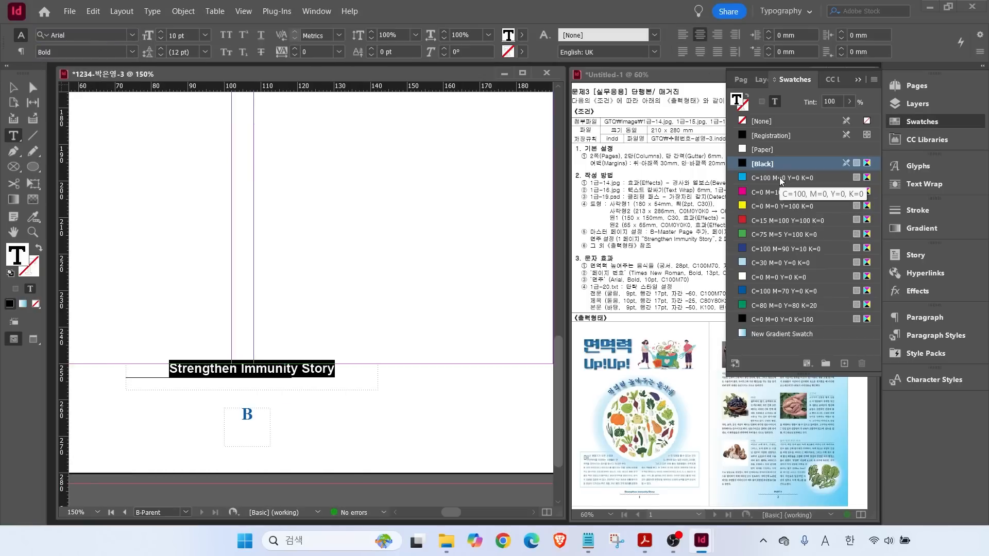
{"action": "left_click", "coordinate": [782, 291]}
{"action": "key", "text": "Escape"}
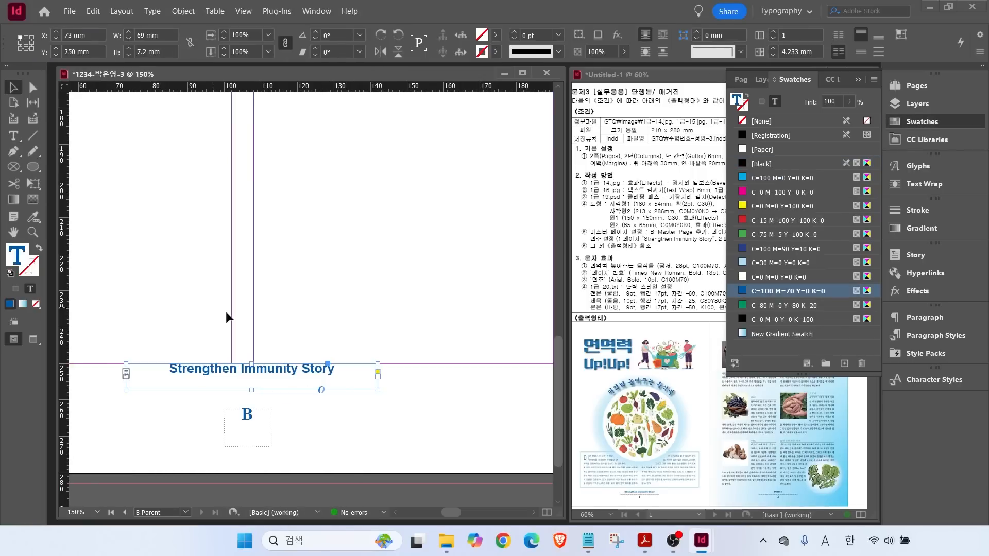
{"action": "left_click_drag", "start_coordinate": [268, 376], "coordinate": [259, 384]}
{"action": "left_click", "coordinate": [430, 419]}
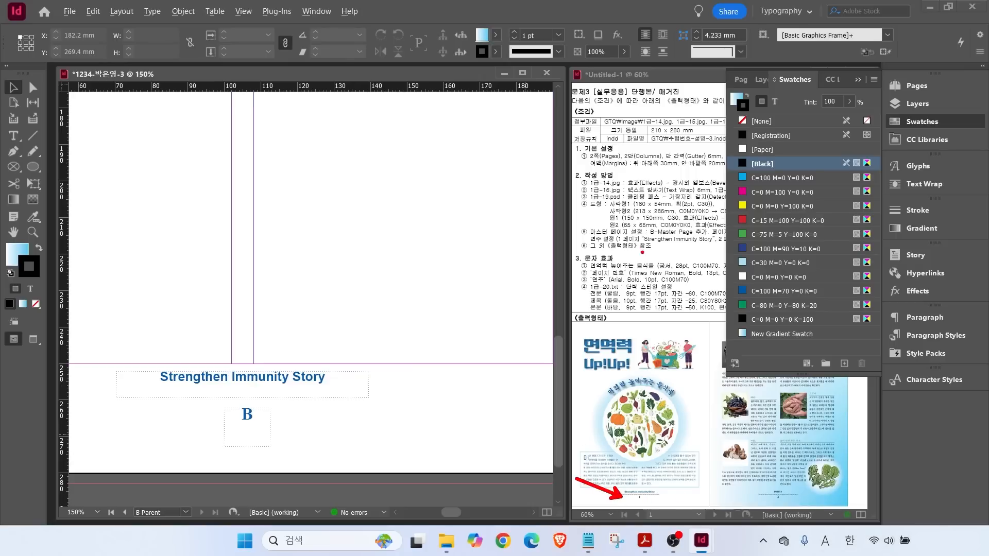
{"action": "left_click", "coordinate": [912, 123]}
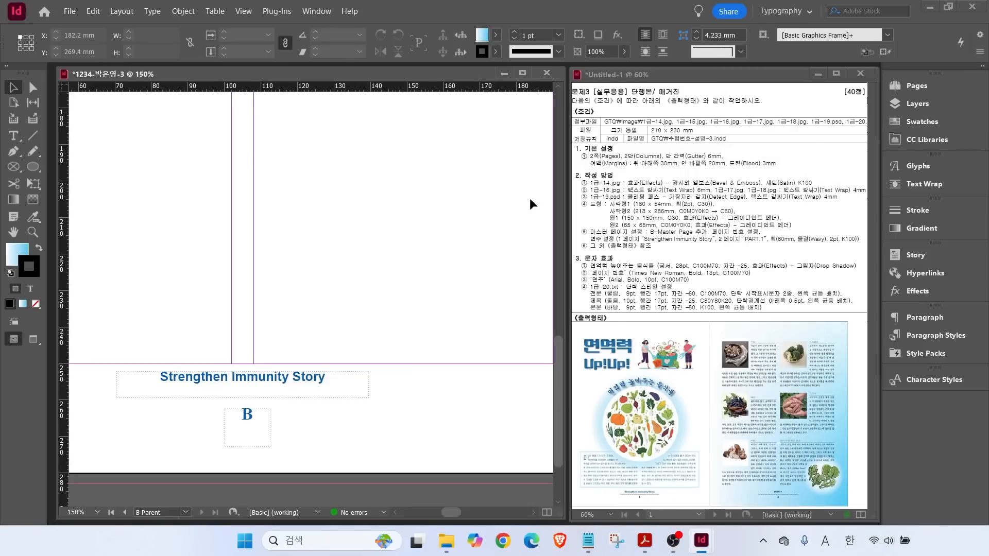
- Draw a horizontal line between the footer title and the page number, and set its length to 60 mm
{"action": "left_click", "coordinate": [33, 136]}
{"action": "mouse_move", "coordinate": [111, 400]}
{"action": "left_mouse_down"}
{"action": "mouse_move", "coordinate": [404, 400]}
{"action": "mouse_move", "coordinate": [392, 400]}
{"action": "left_mouse_up"}
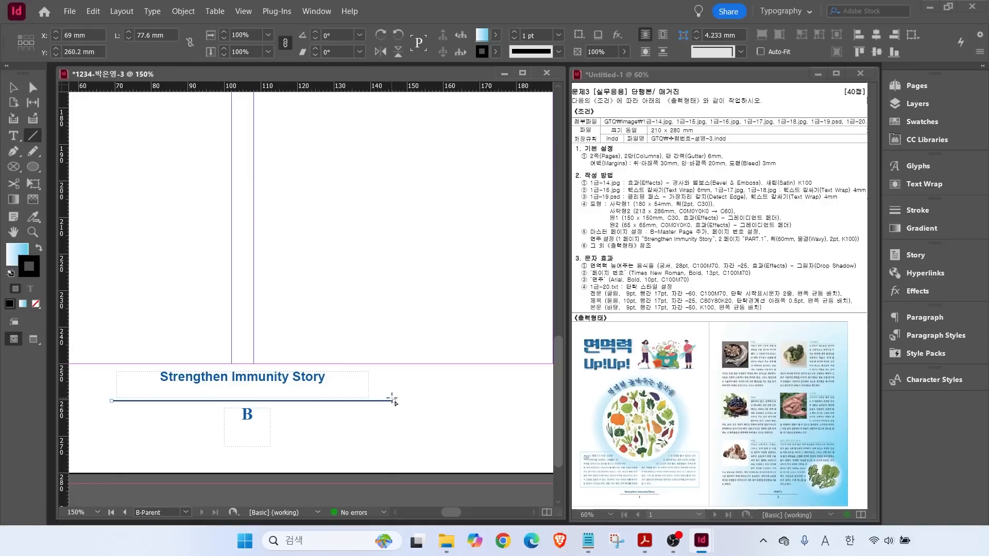
{"action": "key", "text": "ctrl+2"}
{"action": "left_click_drag", "start_coordinate": [775, 236], "coordinate": [757, 195]}
{"action": "mouse_move", "coordinate": [809, 235]}
{"action": "left_mouse_down"}
{"action": "mouse_move", "coordinate": [802, 211]}
{"action": "mouse_move", "coordinate": [871, 212]}
{"action": "left_mouse_up"}
{"action": "left_click_drag", "start_coordinate": [743, 245], "coordinate": [856, 244]}
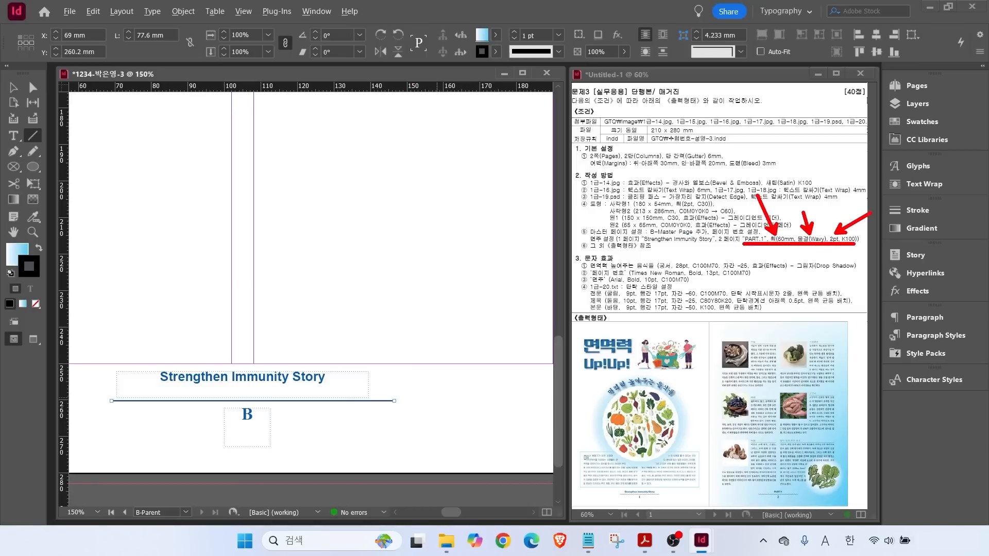
{"action": "key", "text": "Escape"}
{"action": "left_click_drag", "start_coordinate": [169, 35], "coordinate": [86, 36]}
{"action": "type", "text": "60"}
{"action": "key", "text": "Return"}
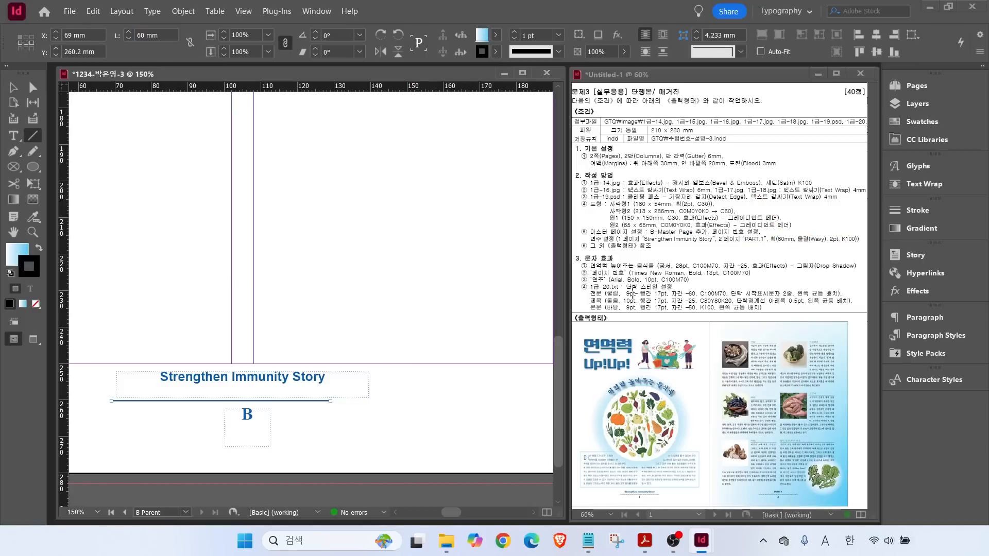
- Give the footer line a 2 pt Wavy stroke in the C=0 M=0 Y=0 K=100 swatch
{"action": "left_click", "coordinate": [917, 210]}
{"action": "left_click", "coordinate": [780, 222]}
{"action": "left_click", "coordinate": [811, 318]}
{"action": "left_click", "coordinate": [808, 262]}
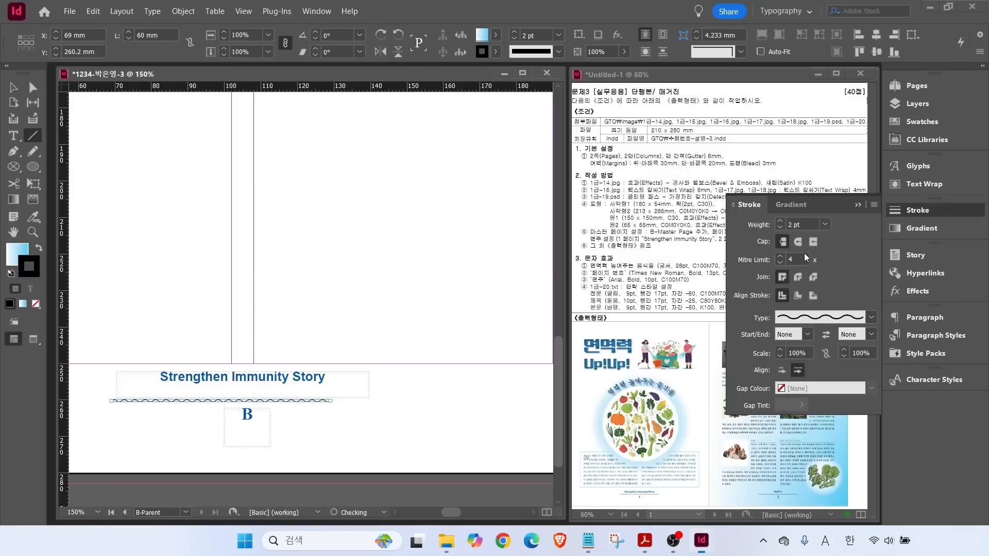
{"action": "left_click", "coordinate": [910, 121]}
{"action": "left_click", "coordinate": [782, 319]}
- Centre the wavy line under the footer title and move the title, line and page number slightly lower on the page
{"action": "key", "text": "v"}
{"action": "mouse_move", "coordinate": [284, 400]}
{"action": "left_mouse_down"}
{"action": "mouse_move", "coordinate": [314, 396]}
{"action": "mouse_move", "coordinate": [294, 405]}
{"action": "left_mouse_up"}
{"action": "left_click_drag", "start_coordinate": [290, 386], "coordinate": [292, 390]}
{"action": "key", "text": "Up"}
{"action": "key", "text": "ctrl+a"}
{"action": "left_click_drag", "start_coordinate": [212, 385], "coordinate": [212, 394]}
{"action": "key", "text": "ctrl+shift+a"}
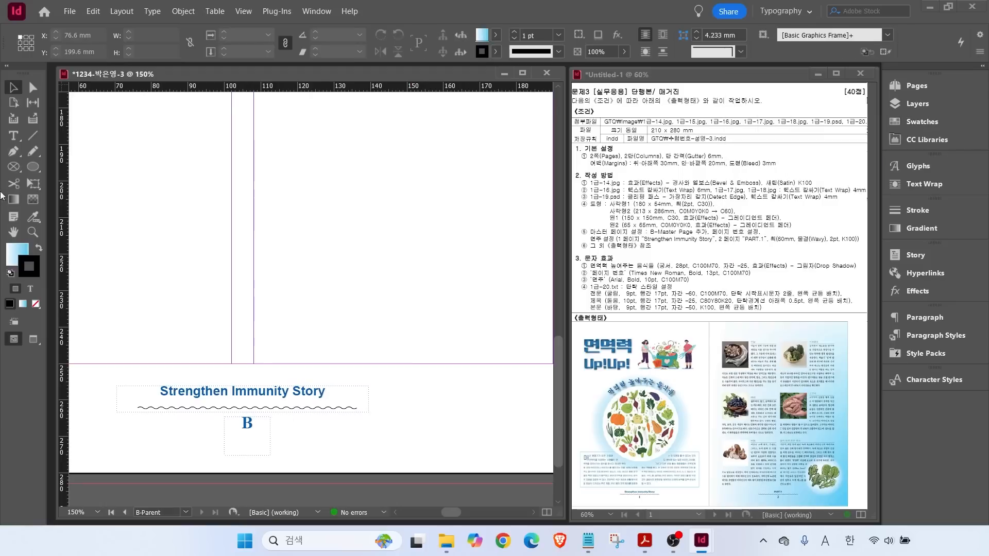
- Duplicate the footer title, wavy line and page number to the same place on B-Parent's right page
{"action": "key", "text": "ctrl+alt+0"}
{"action": "mouse_move", "coordinate": [225, 457]}
{"action": "left_mouse_down"}
{"action": "mouse_move", "coordinate": [260, 390]}
{"action": "mouse_move", "coordinate": [421, 431]}
{"action": "mouse_move", "coordinate": [424, 395]}
{"action": "left_mouse_up"}
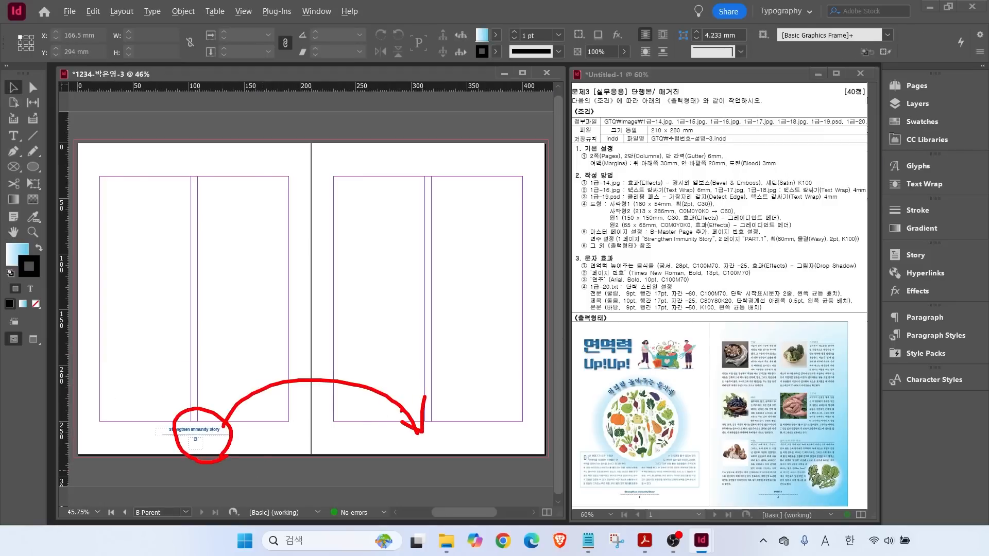
{"action": "key", "text": "Escape"}
{"action": "left_click_drag", "start_coordinate": [158, 439], "coordinate": [206, 453]}
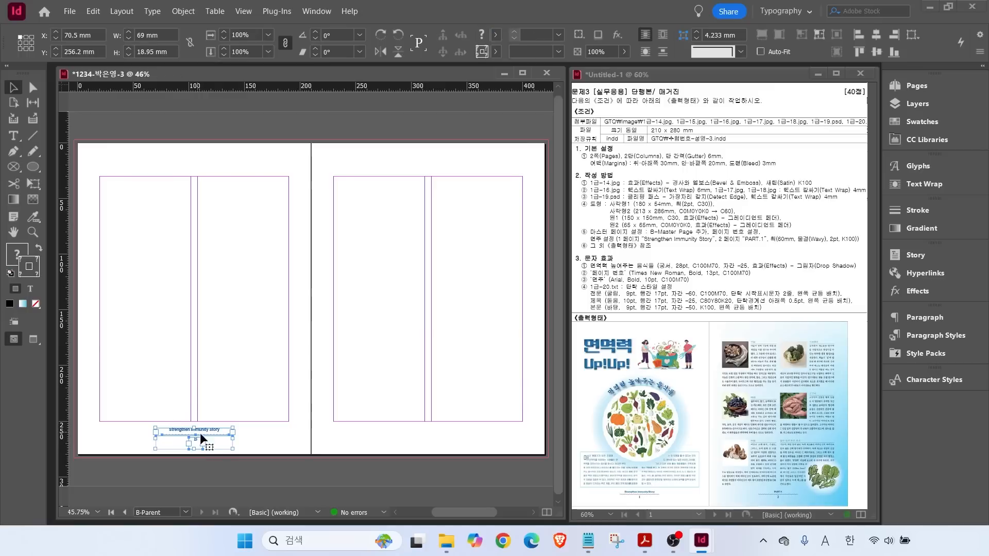
{"action": "left_click_drag", "start_coordinate": [196, 435], "coordinate": [435, 440]}
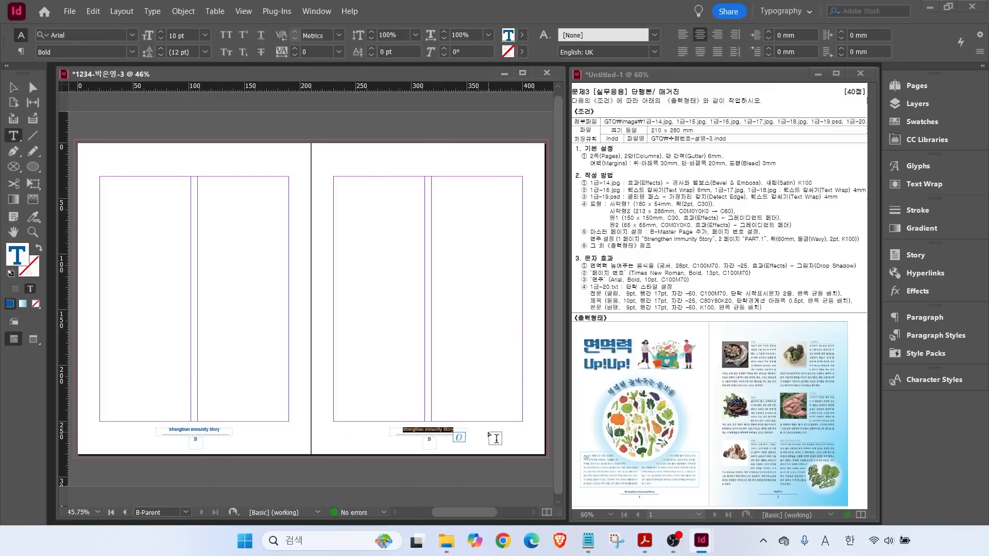
- Replace the footer title on B-Parent's right page with "PART.1"
{"action": "key", "text": "BackSpace"}
{"action": "scroll", "coordinate": [438, 446], "scroll_direction": "up", "scroll_amount": 4}
{"action": "key", "text": "p"}
{"action": "left_click", "coordinate": [413, 406]}
{"action": "type", "text": "PART.1"}
{"action": "double_click", "coordinate": [13, 231]}
{"action": "left_click", "coordinate": [23, 90]}
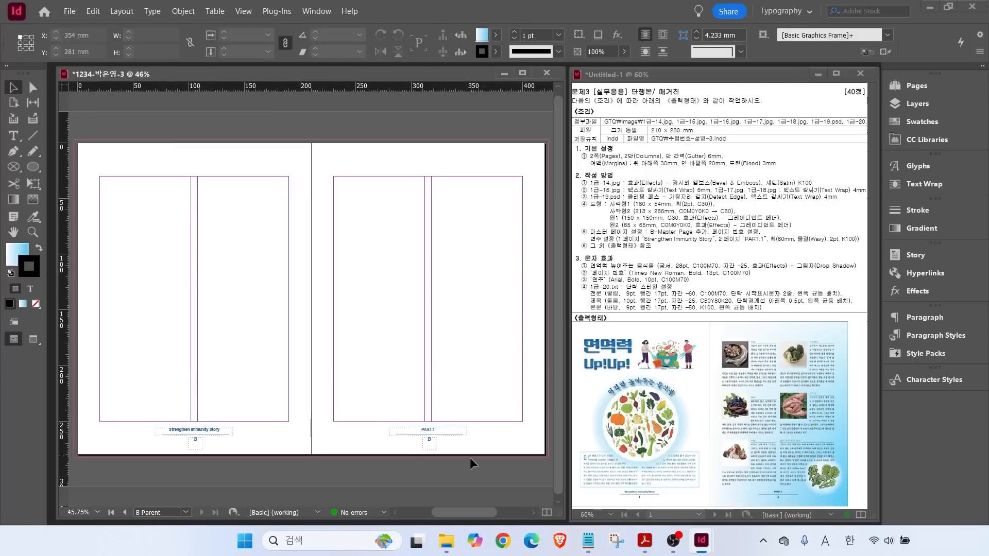
- Open the document spread of pages 1-2 to check the applied footers
{"action": "left_click", "coordinate": [912, 85]}
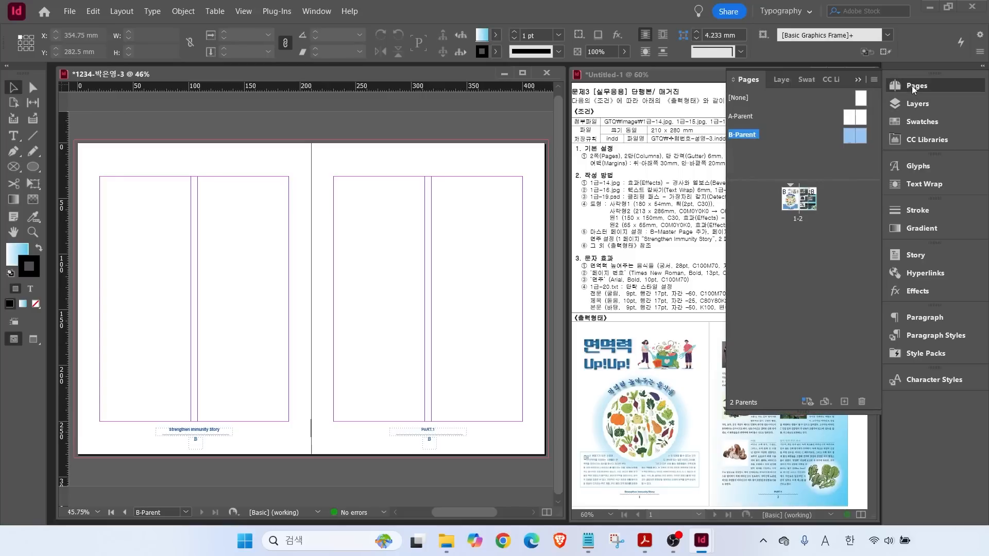
{"action": "key", "text": "ctrl"}
{"action": "double_click", "coordinate": [790, 203]}
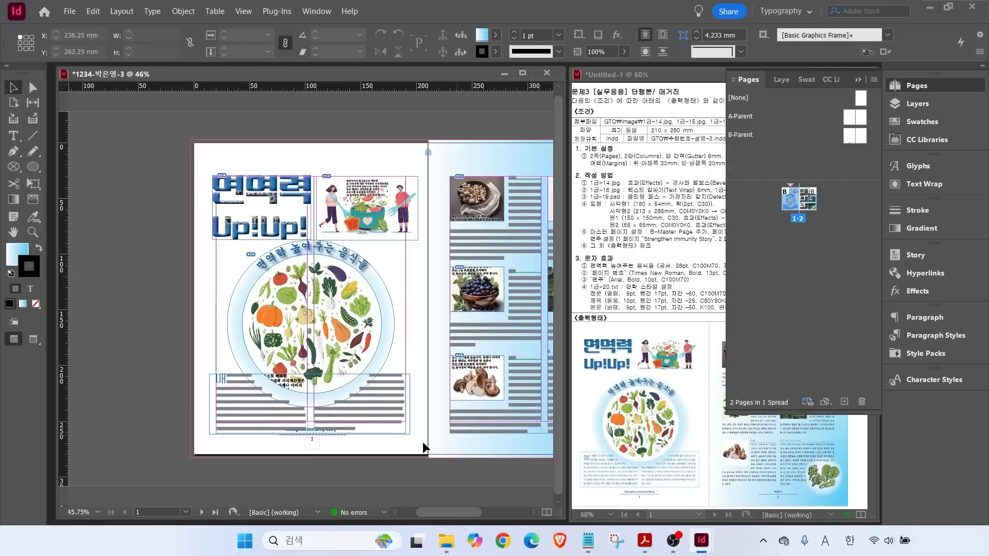
- Examine how the footer title, wavy line and page number sit against the text frames on pages 1-2
{"action": "left_click_drag", "start_coordinate": [342, 248], "coordinate": [222, 247]}
{"action": "key", "text": "ctrl+z"}
{"action": "left_click_drag", "start_coordinate": [184, 165], "coordinate": [59, 166]}
{"action": "left_click", "coordinate": [410, 448]}
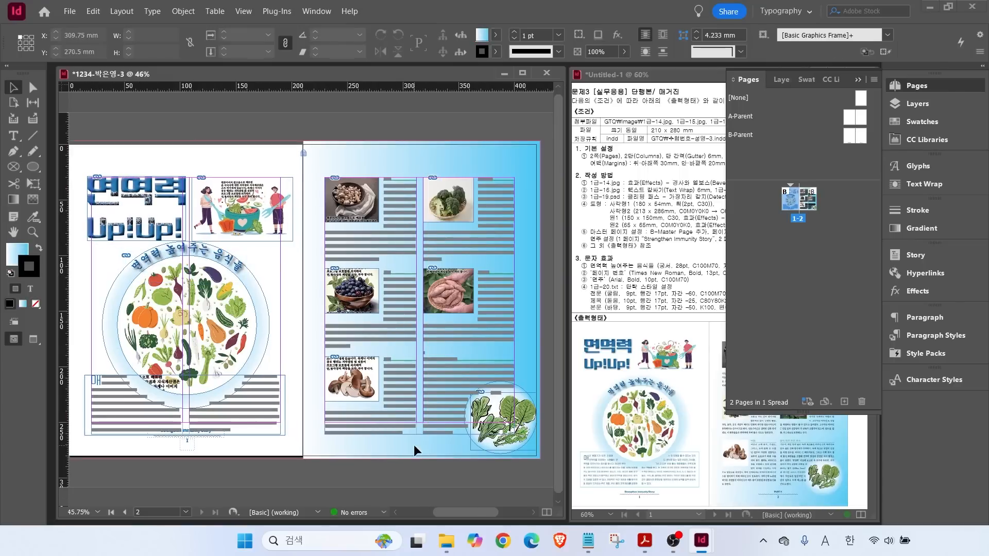
{"action": "left_click", "coordinate": [913, 86]}
{"action": "scroll", "coordinate": [177, 462], "scroll_direction": "up", "scroll_amount": 3, "text": "alt"}
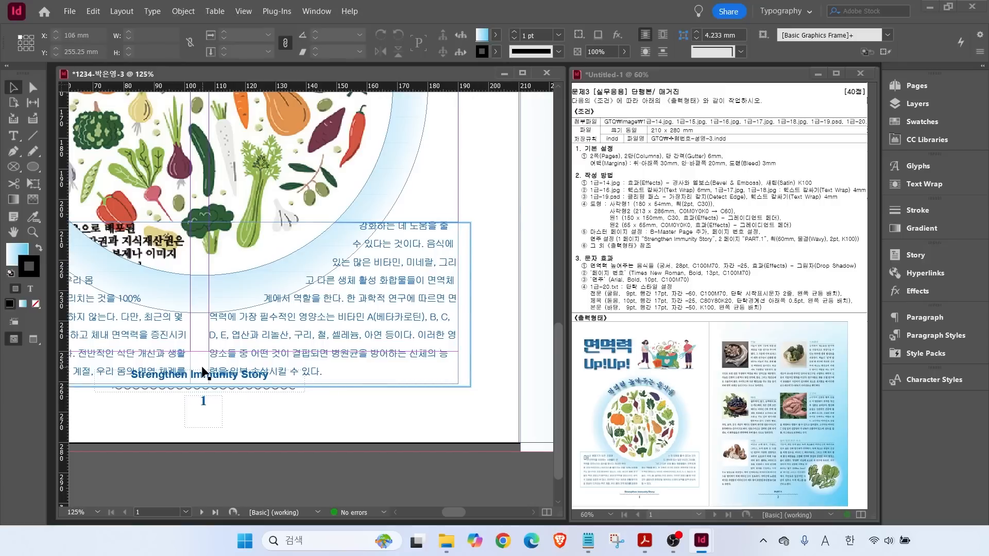
{"action": "scroll", "coordinate": [202, 367], "scroll_direction": "down", "scroll_amount": 2, "text": "alt"}
{"action": "left_click_drag", "start_coordinate": [272, 364], "coordinate": [336, 426]}
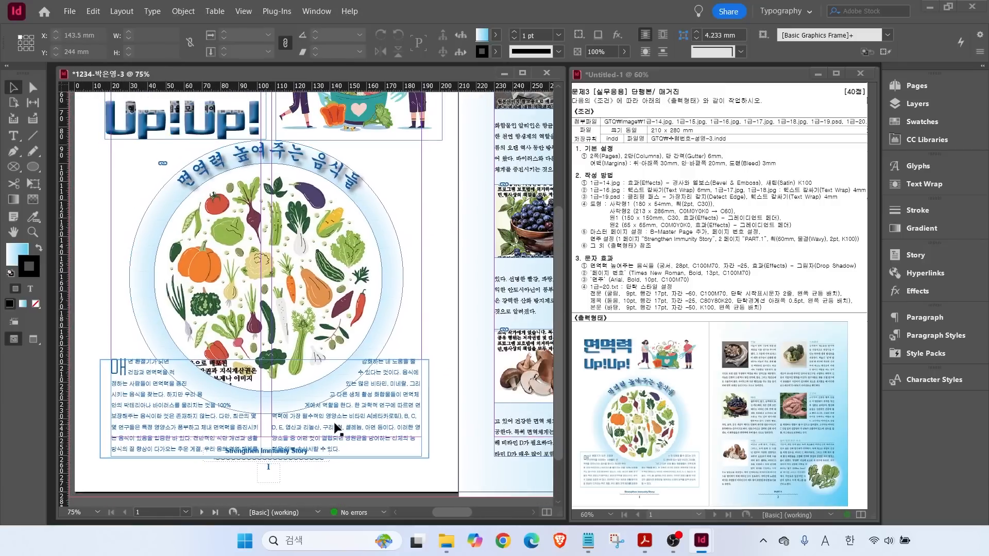
{"action": "scroll", "coordinate": [327, 360], "scroll_direction": "down", "scroll_amount": 1, "text": "alt"}
- Move the title, images, circle artwork and text on both pages slightly higher so the text frames clear the footers
{"action": "left_click_drag", "start_coordinate": [160, 125], "coordinate": [396, 411]}
{"action": "left_click_drag", "start_coordinate": [352, 362], "coordinate": [223, 351]}
{"action": "left_click_drag", "start_coordinate": [276, 124], "coordinate": [514, 435]}
{"action": "left_click_drag", "start_coordinate": [369, 296], "coordinate": [367, 274]}
{"action": "left_click", "coordinate": [416, 456]}
{"action": "left_click", "coordinate": [385, 453]}
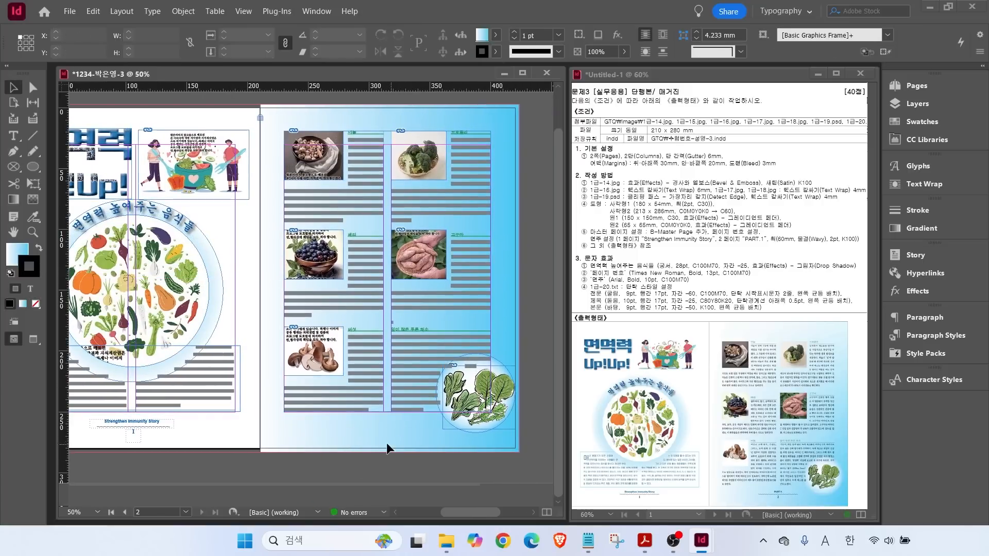
- Override all parent page items on page 2
{"action": "mouse_move", "coordinate": [385, 435]}
{"action": "left_mouse_down"}
{"action": "mouse_move", "coordinate": [341, 434]}
{"action": "mouse_move", "coordinate": [400, 420]}
{"action": "mouse_move", "coordinate": [396, 449]}
{"action": "left_mouse_up"}
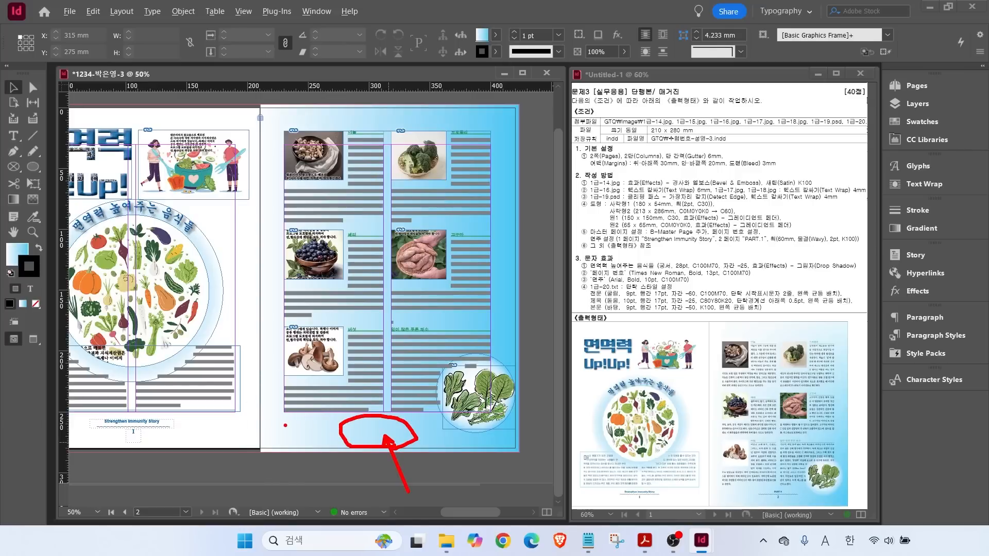
{"action": "key", "text": "Escape"}
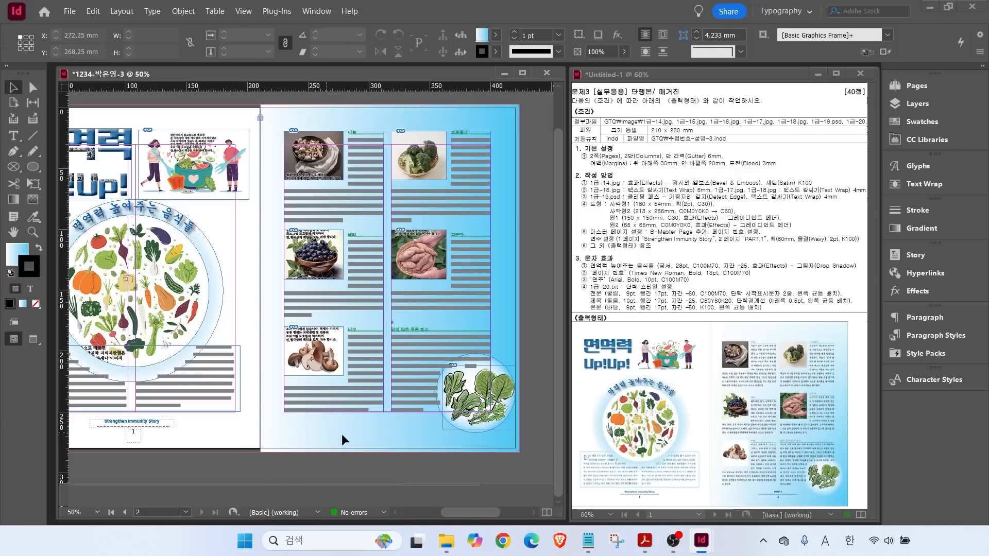
{"action": "left_click", "coordinate": [911, 88]}
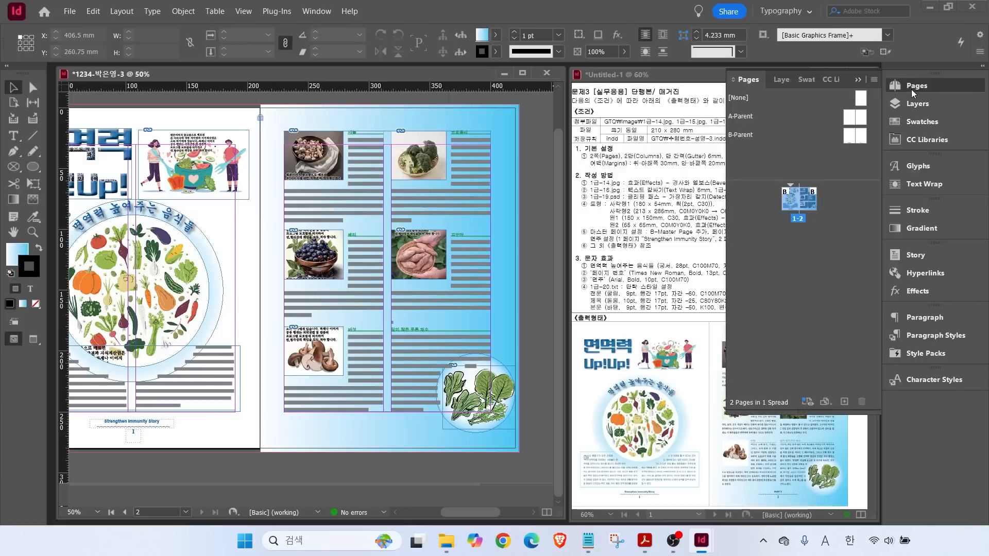
{"action": "left_click", "coordinate": [805, 201]}
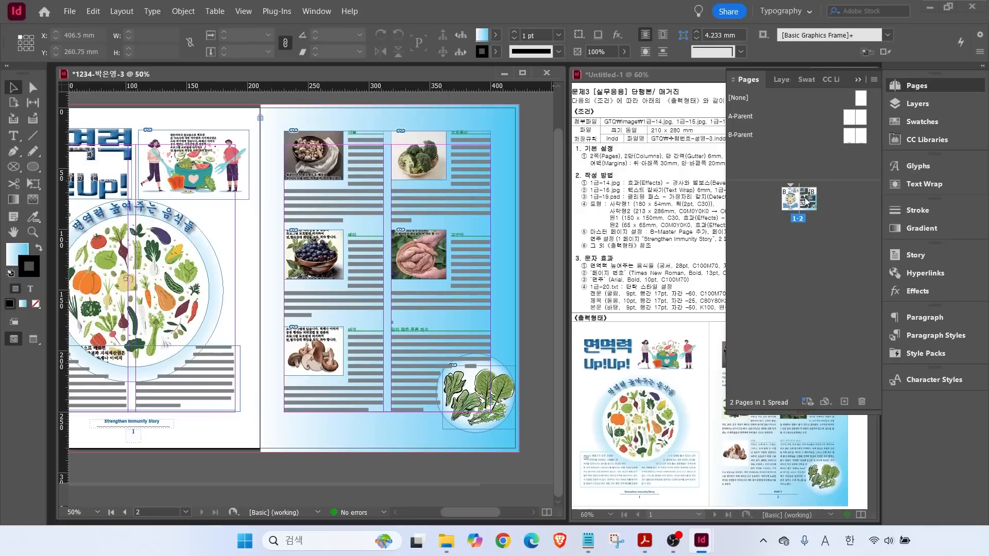
{"action": "right_click", "coordinate": [804, 201]}
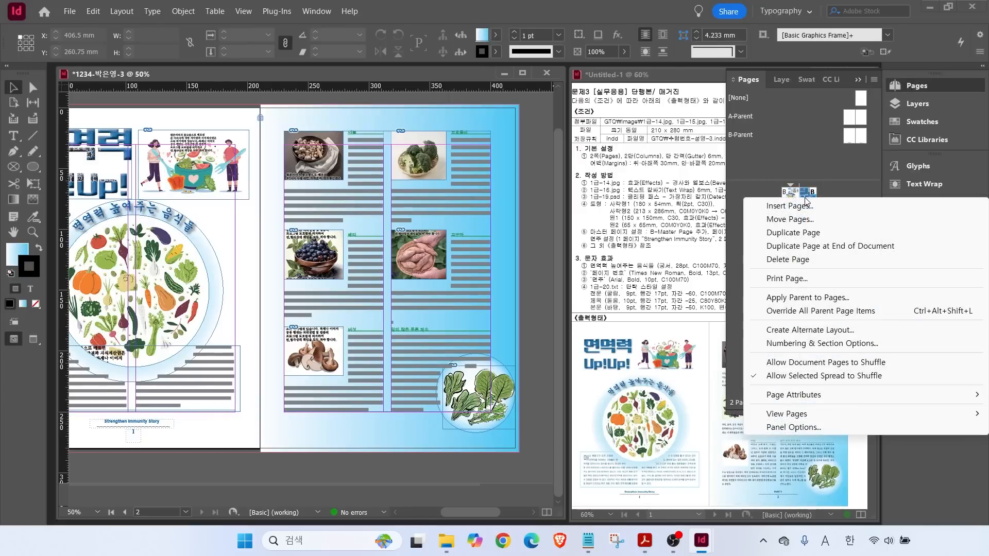
{"action": "left_click", "coordinate": [785, 311]}
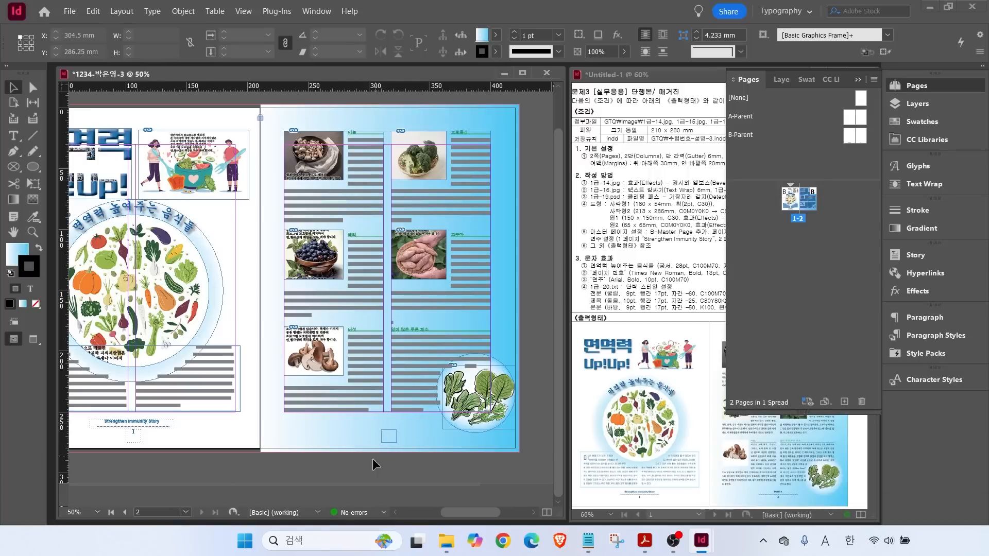
- Bring page 2's footer title, wavy line and page number to the front, above the gradient background
{"action": "left_click", "coordinate": [408, 419]}
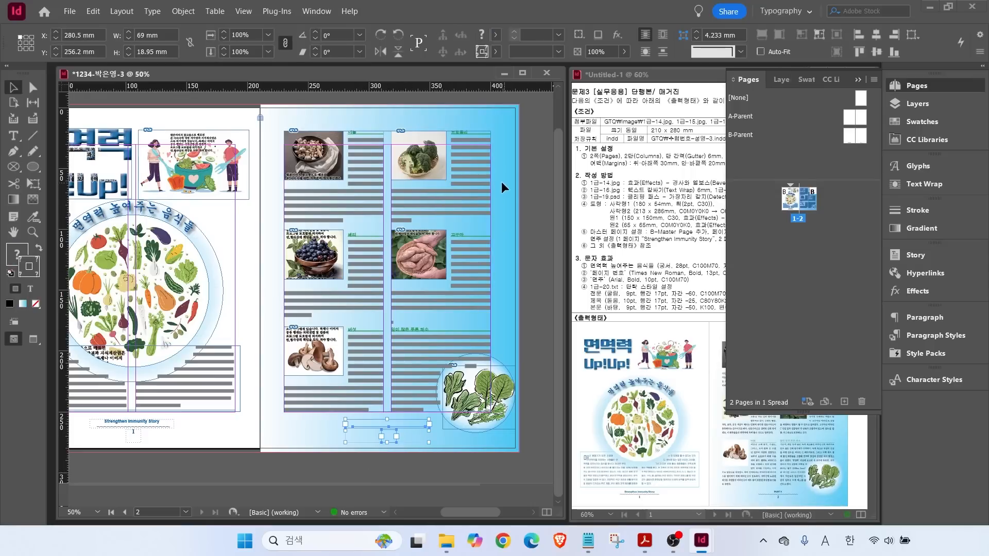
{"action": "key", "text": "ctrl"}
{"action": "right_click", "coordinate": [392, 424]}
{"action": "mouse_move", "coordinate": [433, 247]}
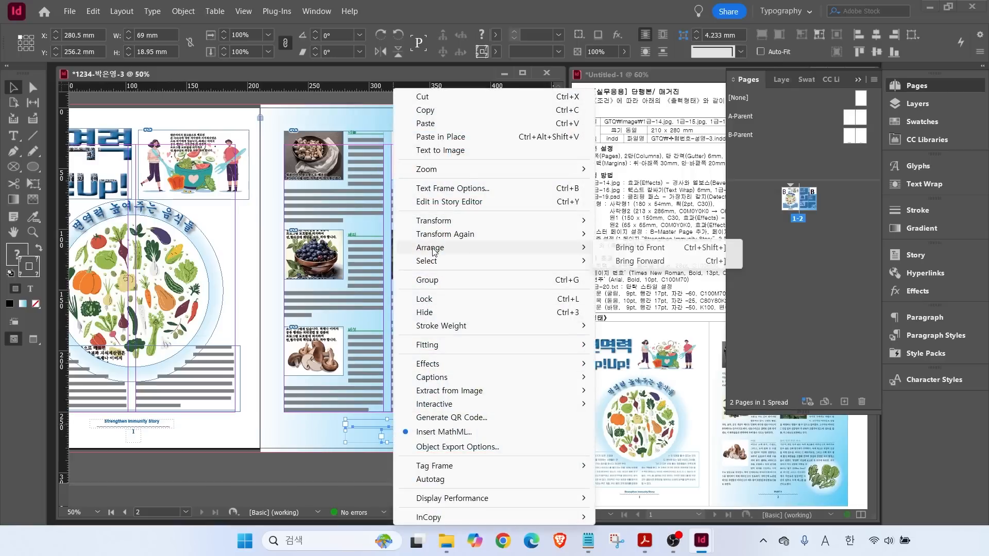
{"action": "left_click", "coordinate": [629, 251]}
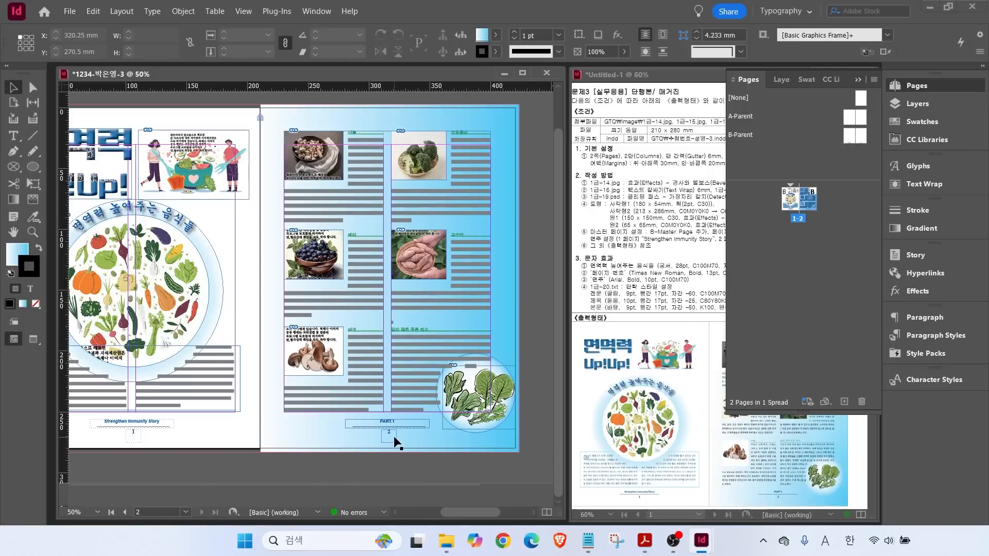
{"action": "left_click", "coordinate": [925, 86]}
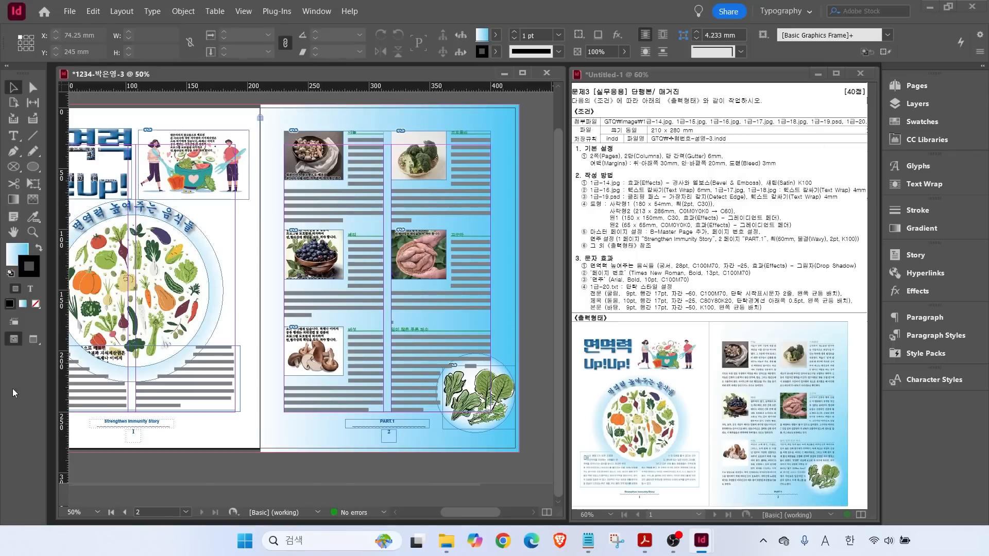
- Fit the spread to the window and show it in Preview mode to compare it with the exam brief
{"action": "double_click", "coordinate": [14, 232]}
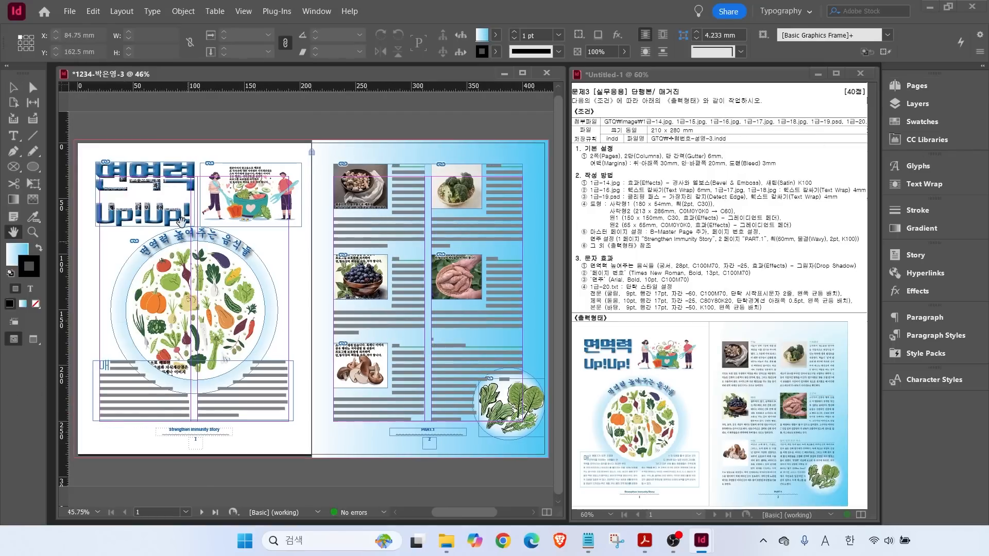
{"action": "left_click", "coordinate": [34, 340]}
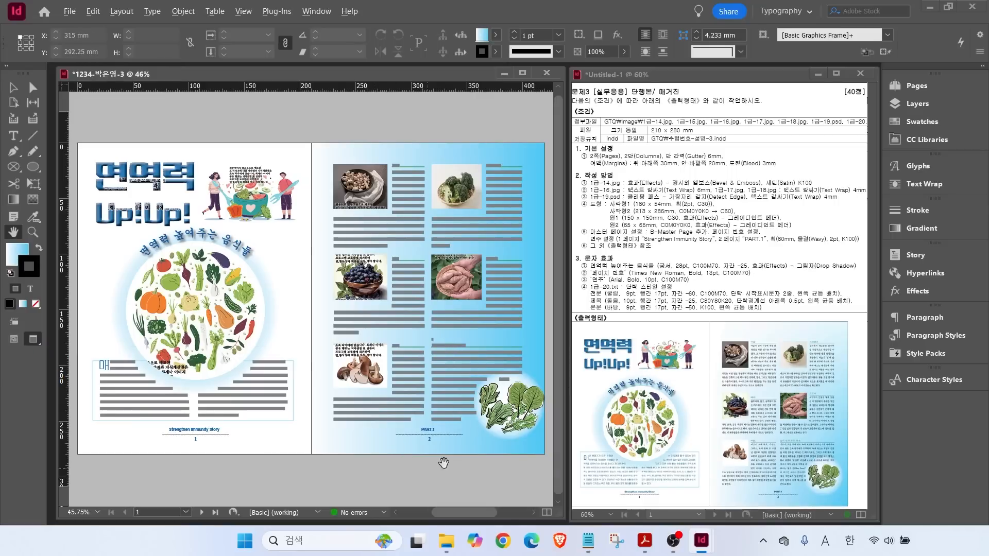
{"action": "left_click_drag", "start_coordinate": [685, 131], "coordinate": [730, 102]}
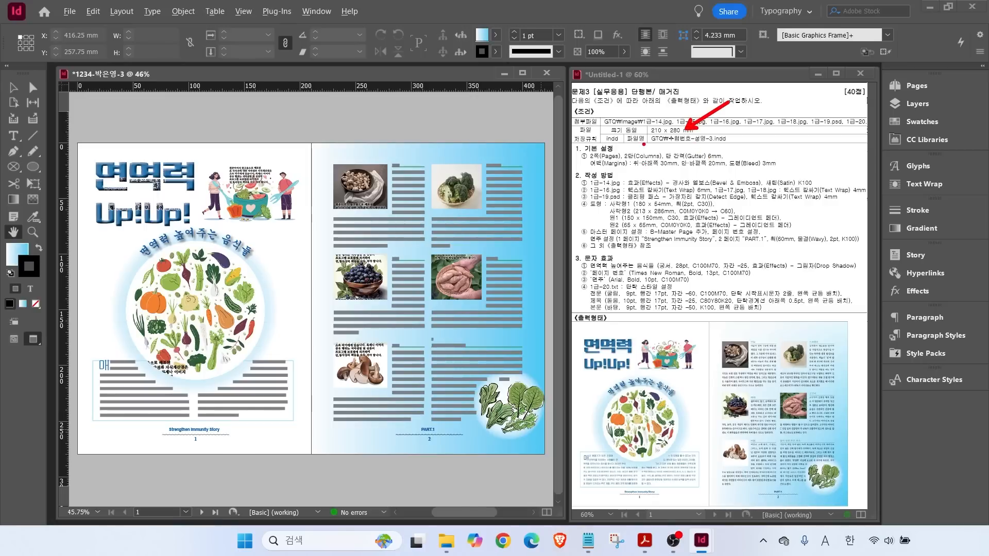
{"action": "left_click_drag", "start_coordinate": [605, 147], "coordinate": [742, 146]}
{"action": "key", "text": "Escape"}
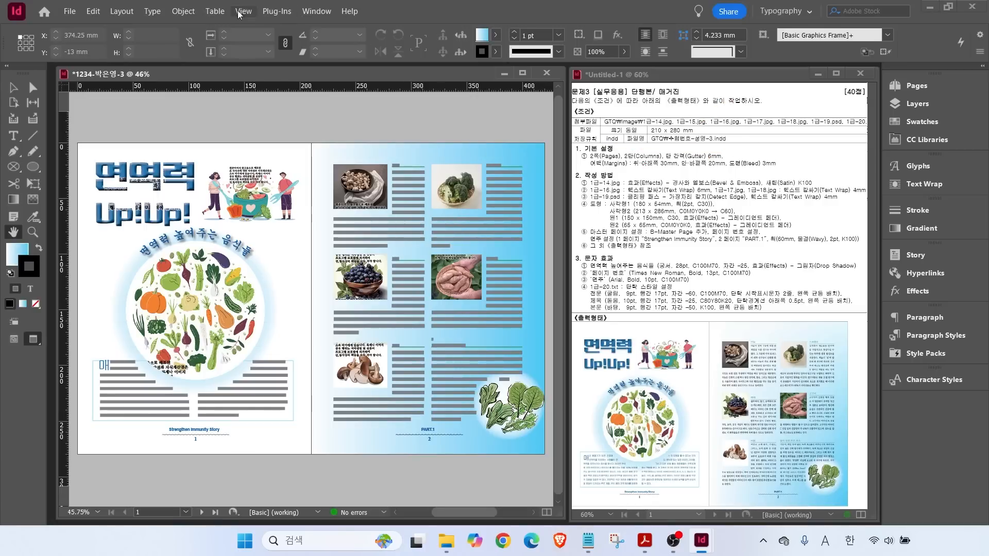
- Save the spread in the GTQ folder as an InDesign 2025 document under its existing file name
{"action": "left_click", "coordinate": [67, 12]}
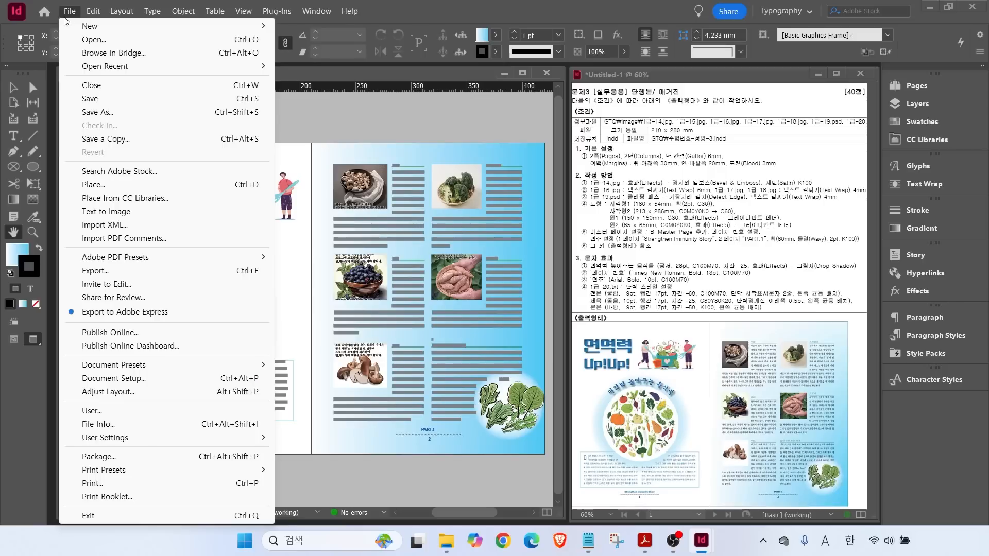
{"action": "left_click", "coordinate": [90, 112]}
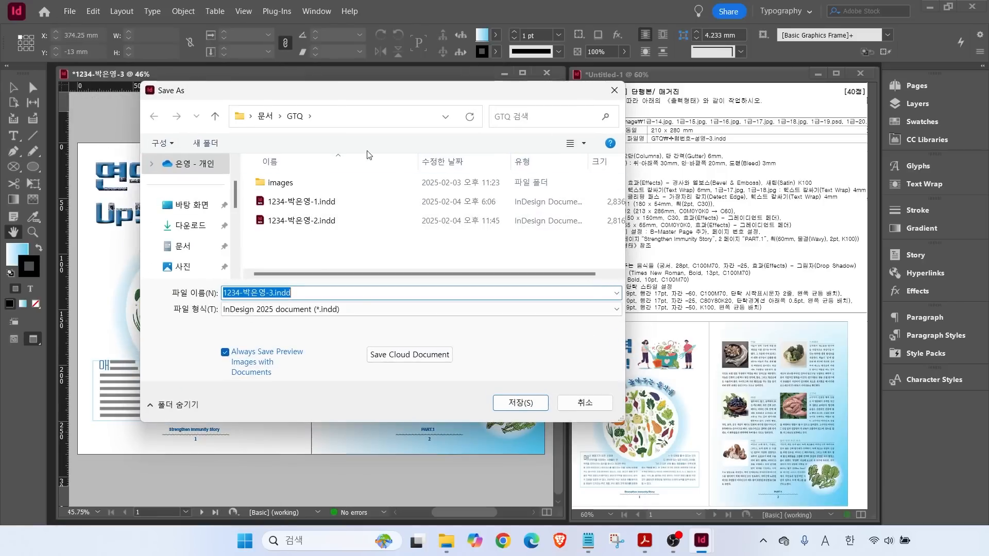
{"action": "left_click", "coordinate": [502, 401]}
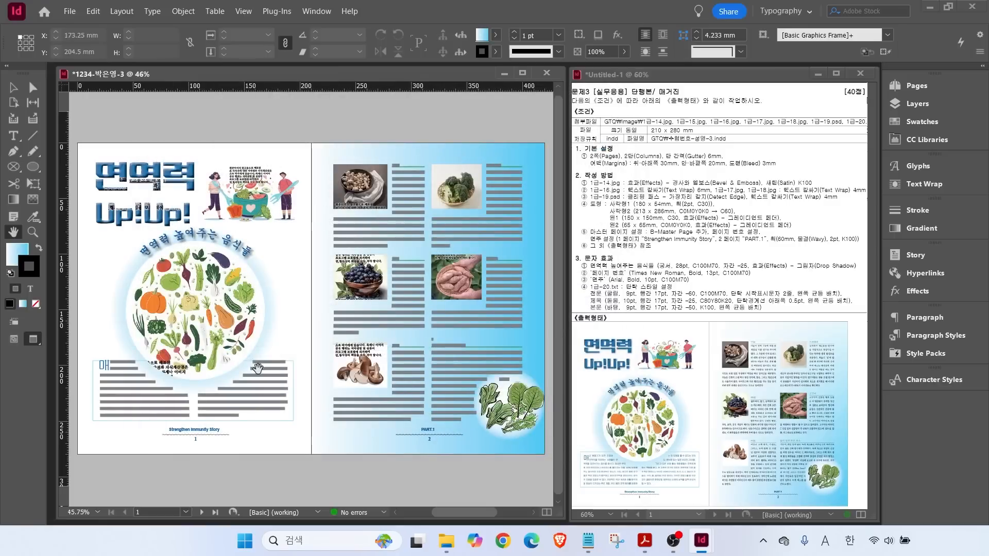